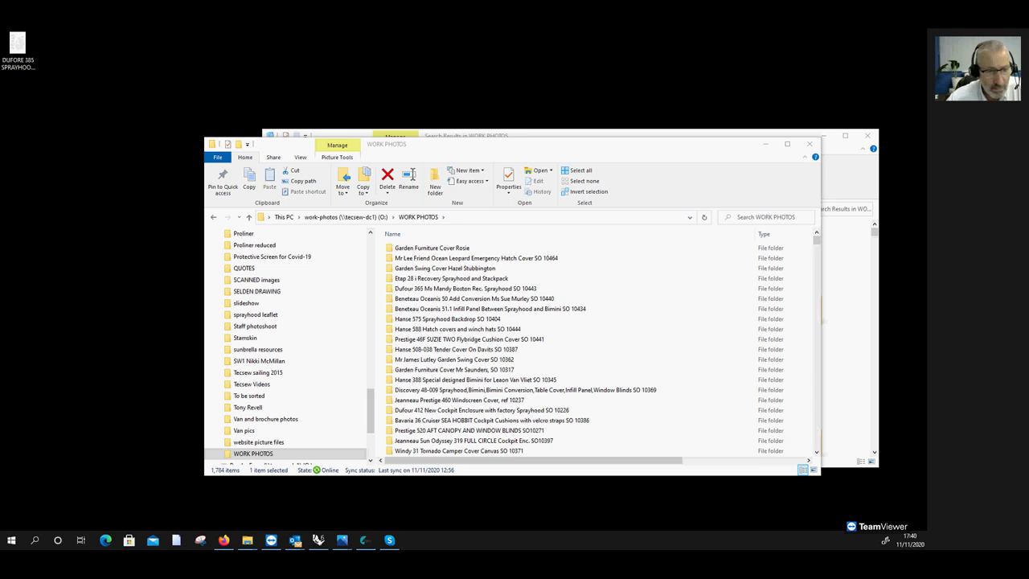
Minimise both WORK PHOTOS Explorer windows with Windows+D.
key("super+d")
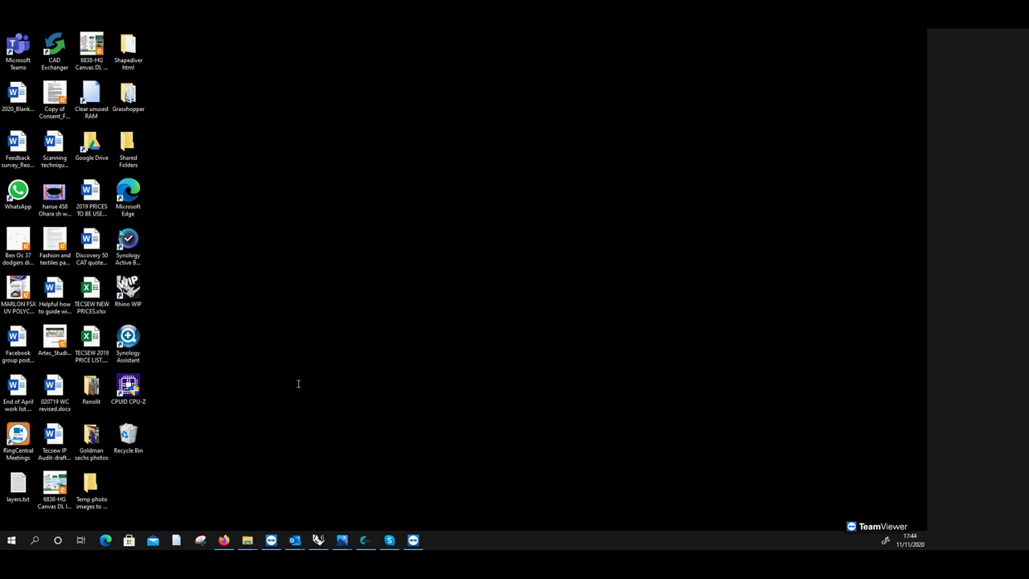
Choose an option from the desktop's right-click menu.
right_click(245, 383)
left_click(250, 389)
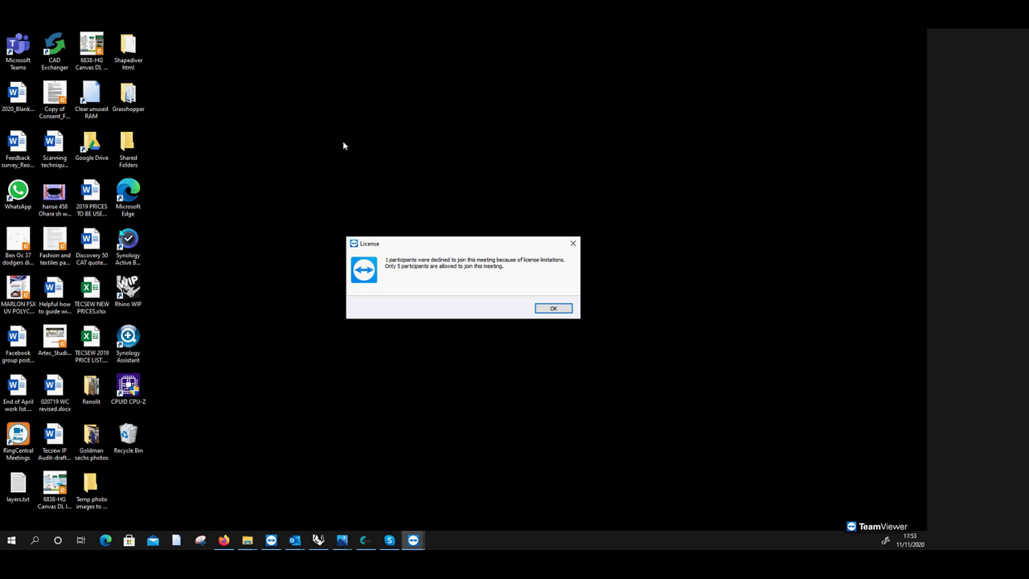
Bring the TeamViewer licence notice into focus and close a stray desktop menu.
left_click(342, 148)
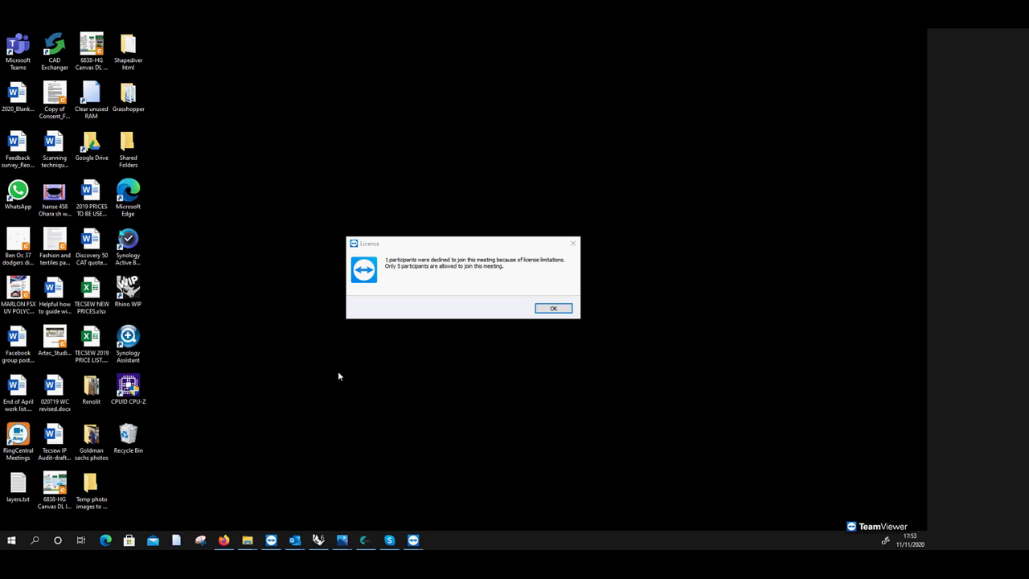
left_click(543, 313)
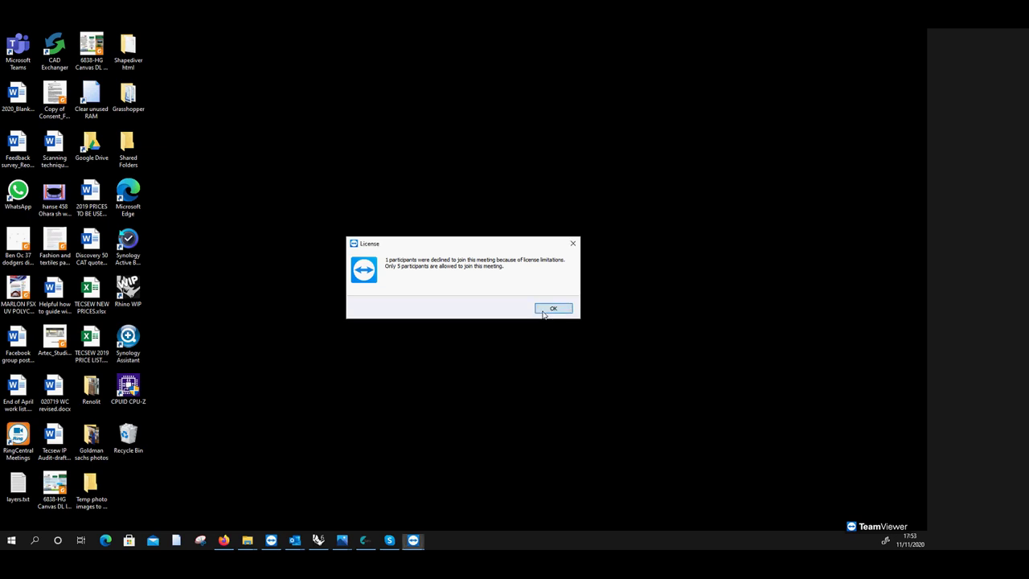
left_click(383, 326)
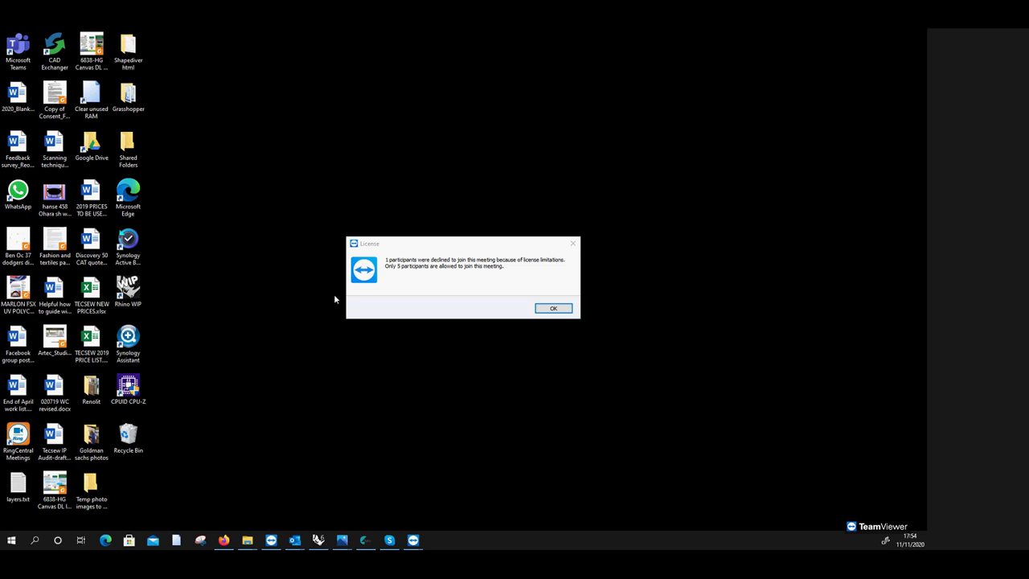
right_click(334, 296)
left_click(230, 302)
Acknowledge the TeamViewer licence notice with OK and bring Rhino to the front.
left_click(555, 309)
left_click(554, 310)
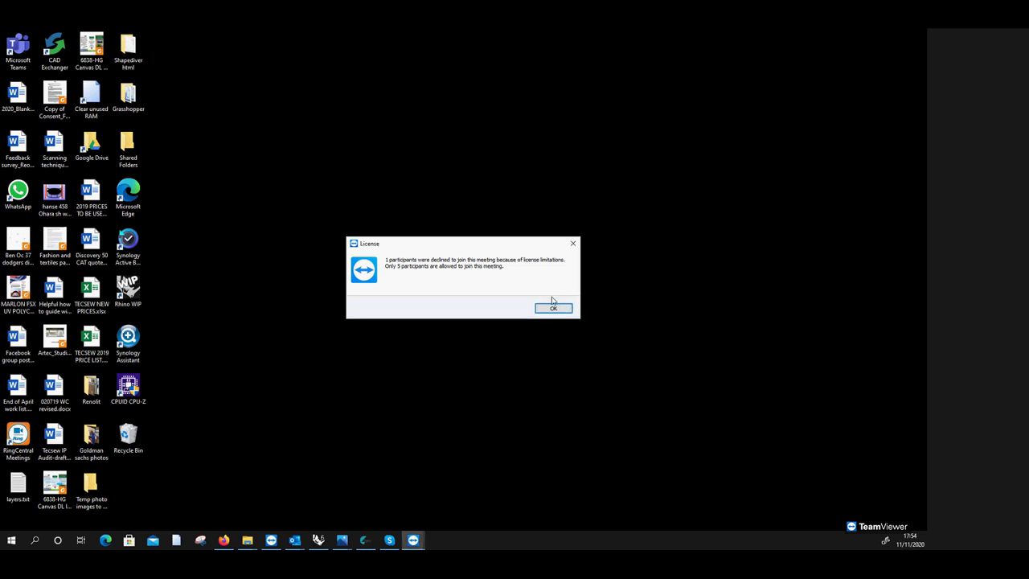
left_click(552, 311)
left_click(573, 244)
left_click(319, 541)
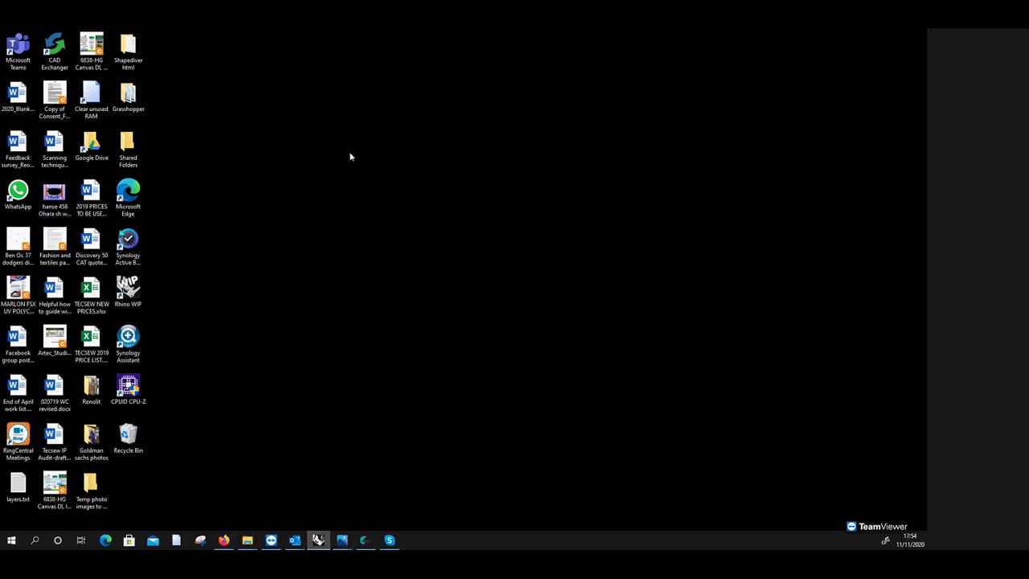
Maximise the Triangulation video Rhino window, zoom out the Top view, and show the DUFORE 385 SPRAYHOOD sketch.
mouse_move(320, 540)
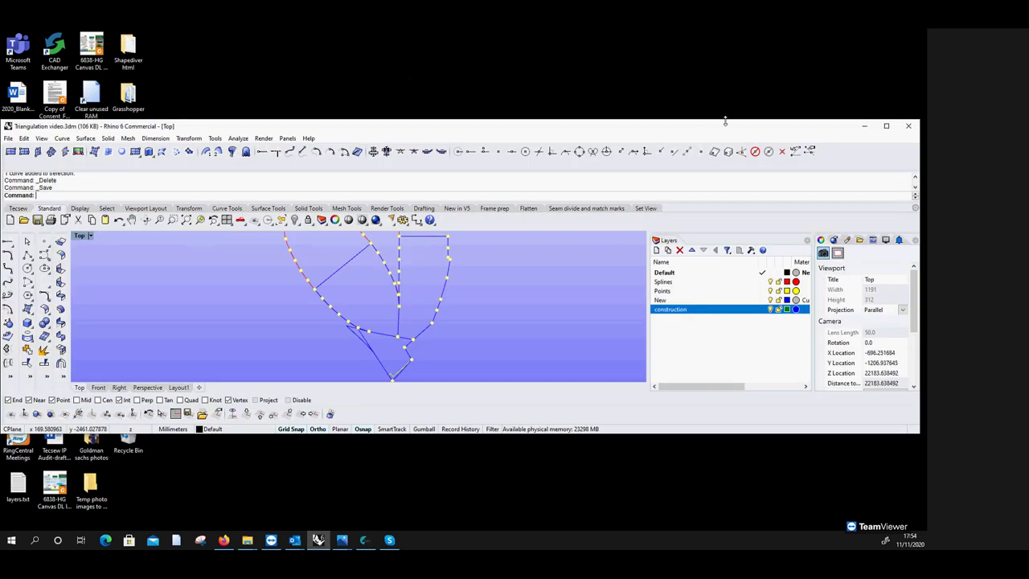
left_click(886, 127)
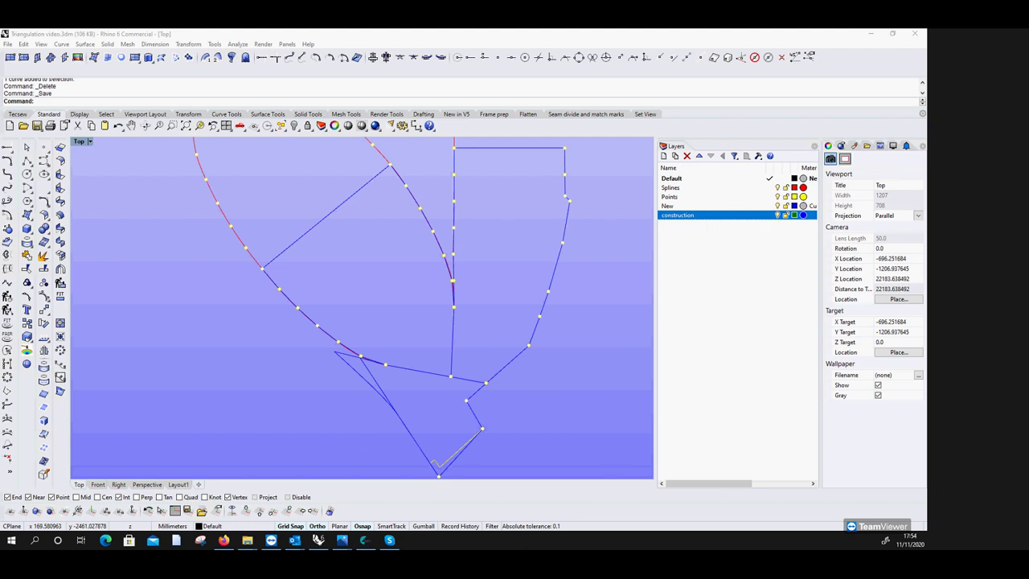
scroll(408, 324, "down", 3)
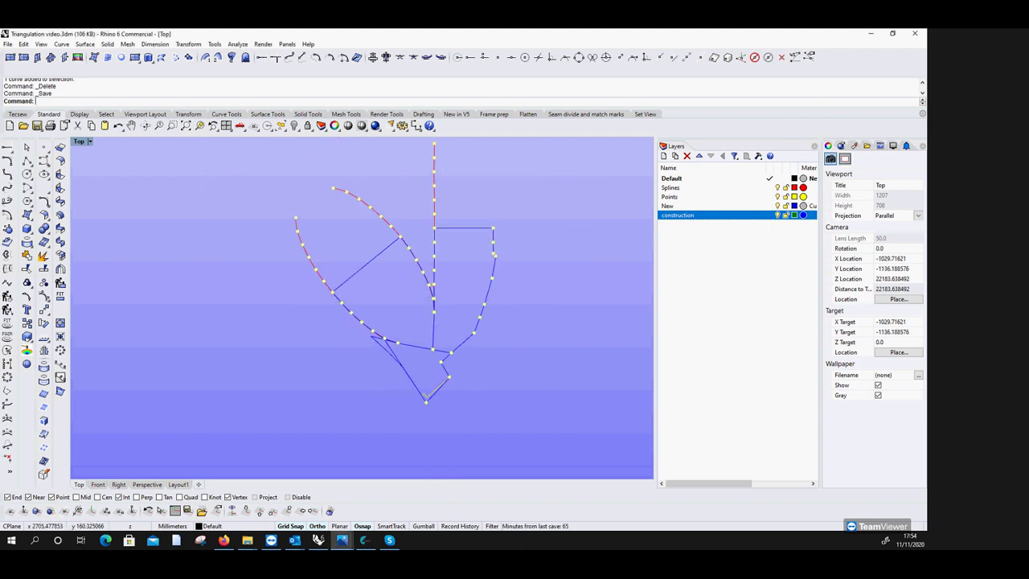
left_click(342, 539)
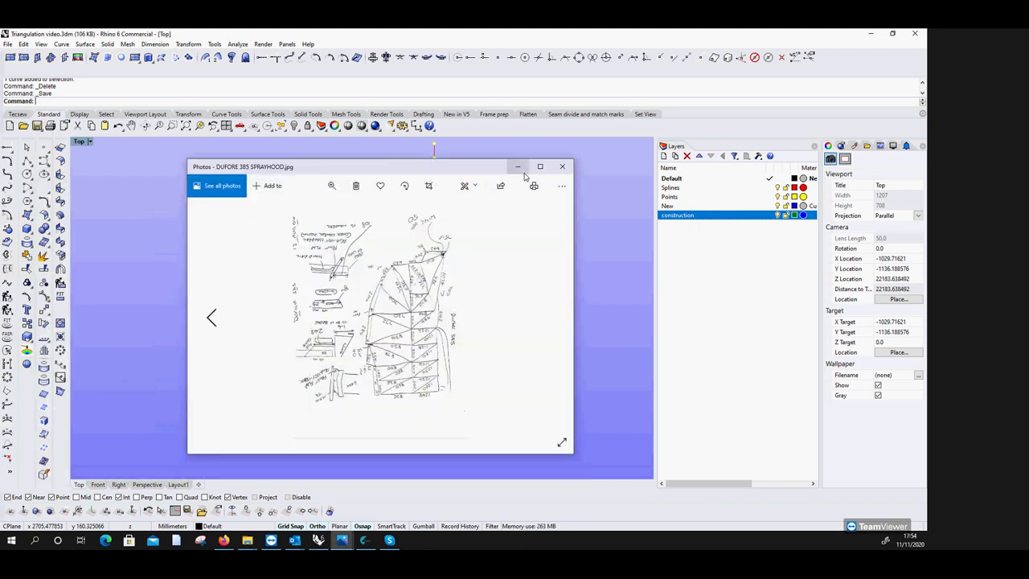
View the sprayhood sketch full screen, step through the next two images, then close Photos.
left_click(540, 167)
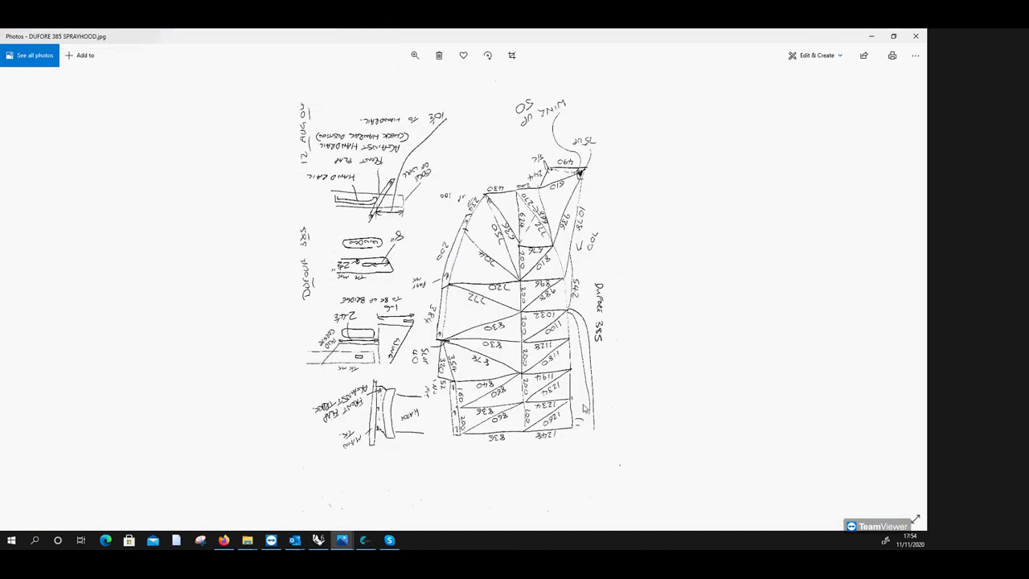
key("Right")
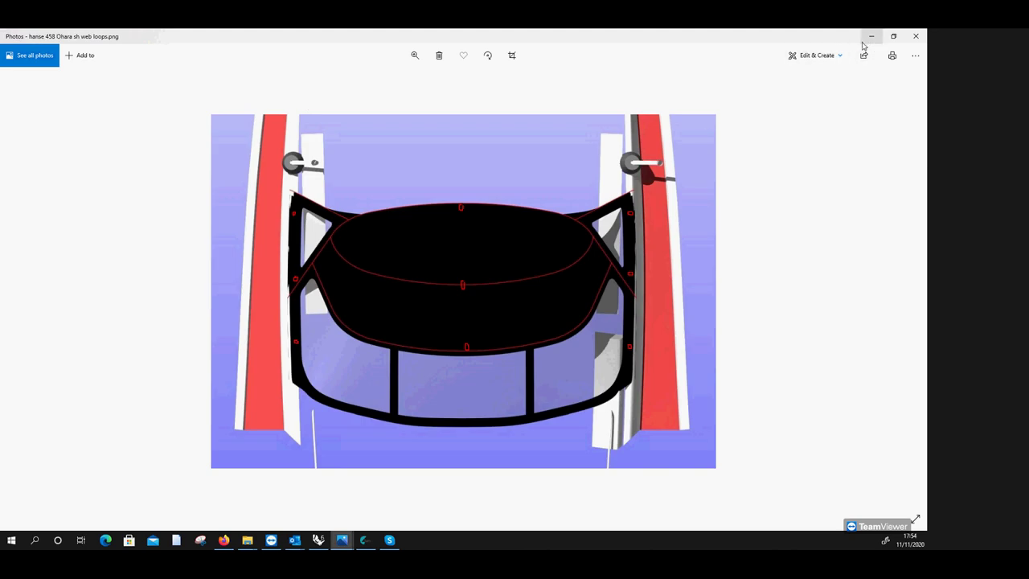
key("Right")
left_click(915, 36)
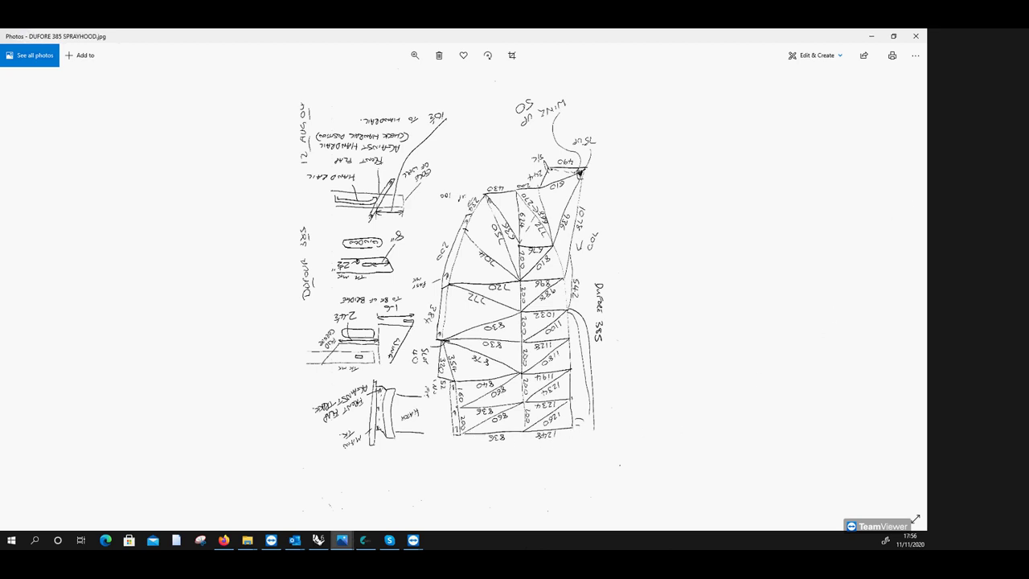
Open IMG_0059.jpg full screen, then return to the Rhino model zoomed out.
left_click_drag(530, 161, 405, 158)
left_click(595, 155)
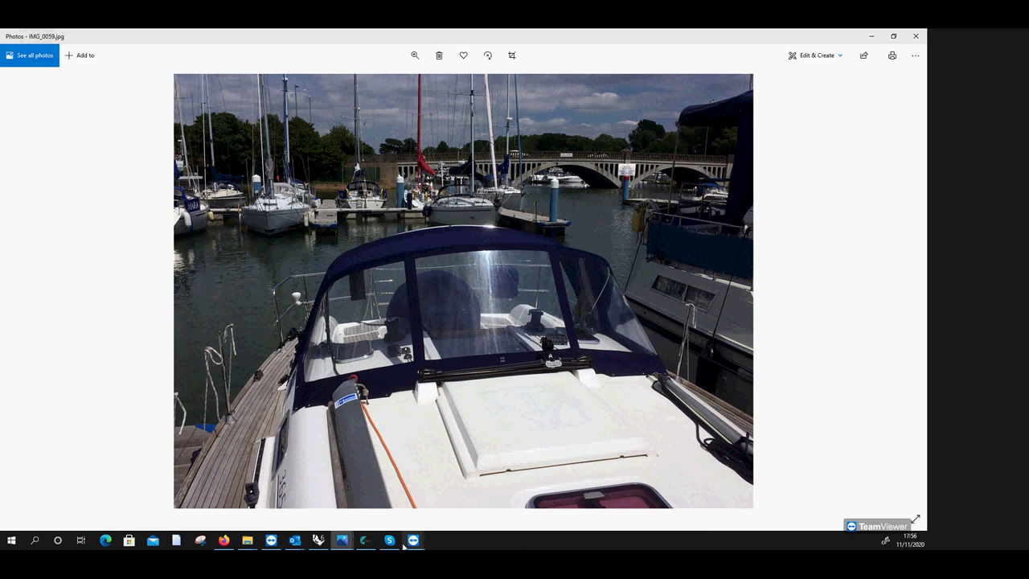
mouse_move(412, 541)
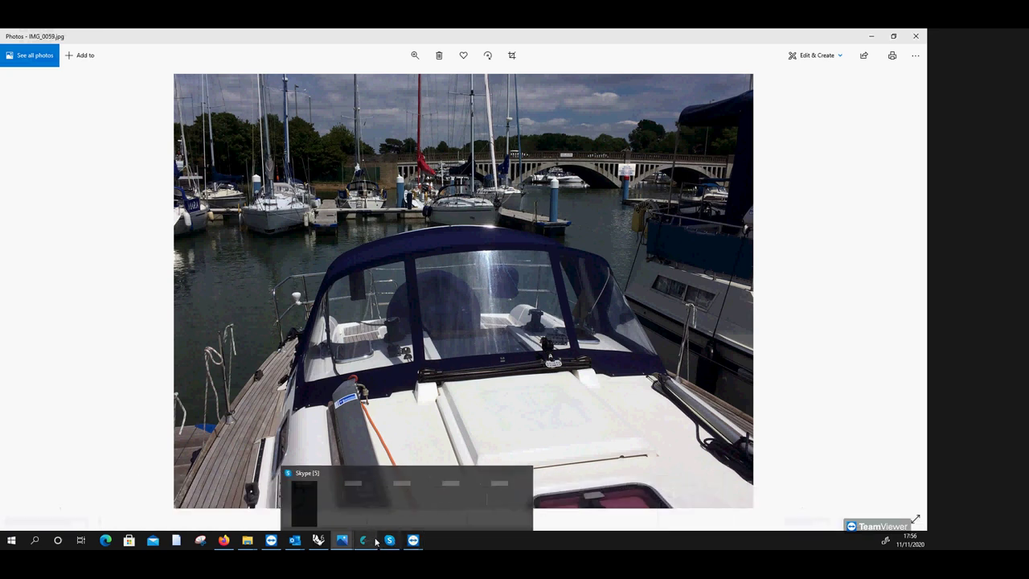
left_click(333, 500)
scroll(348, 398, "down", 2)
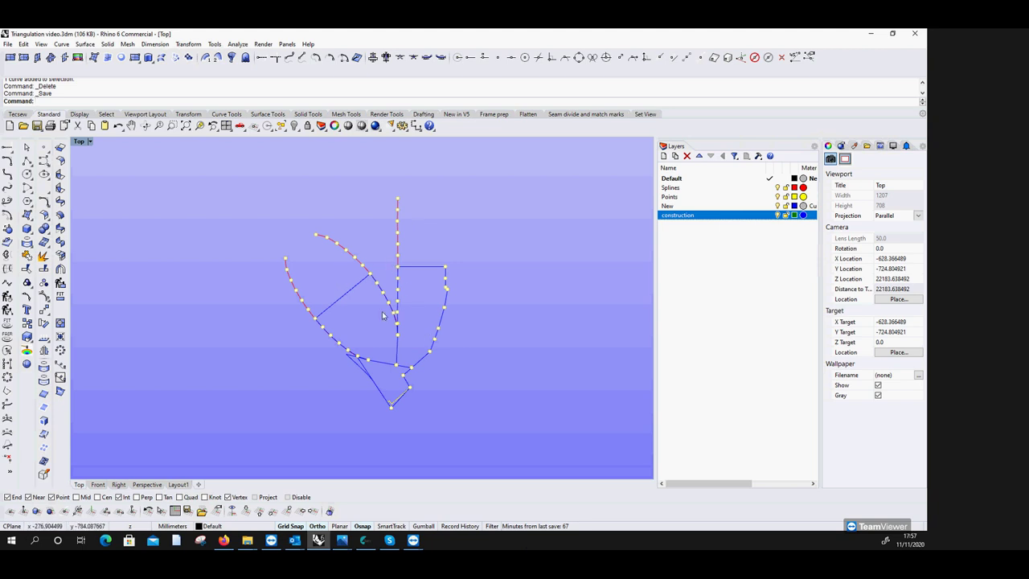
Hide the New, Points and Splines layers, then bring the sprayhood sketch back up.
left_click(777, 205)
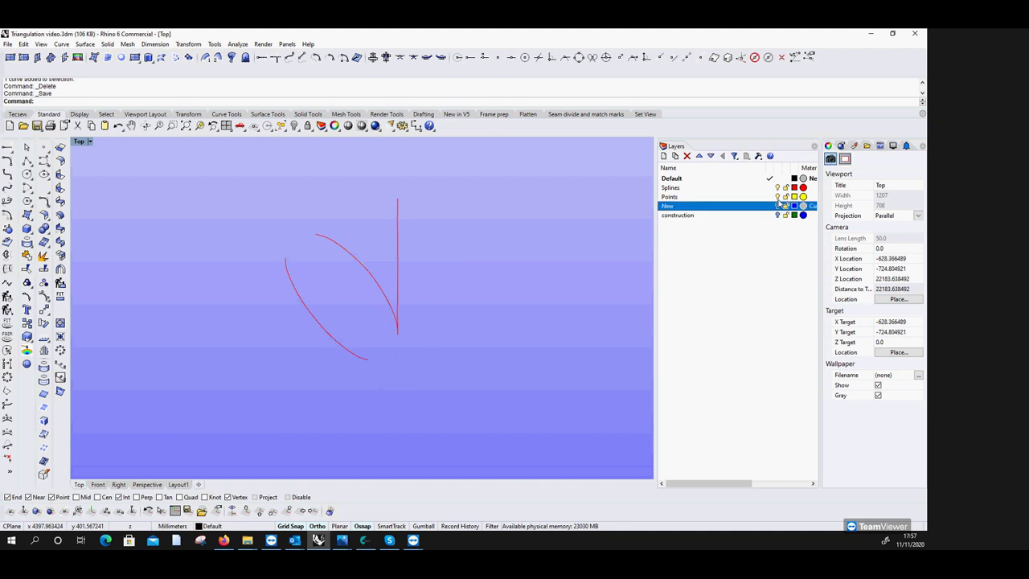
left_click(777, 196)
left_click(777, 187)
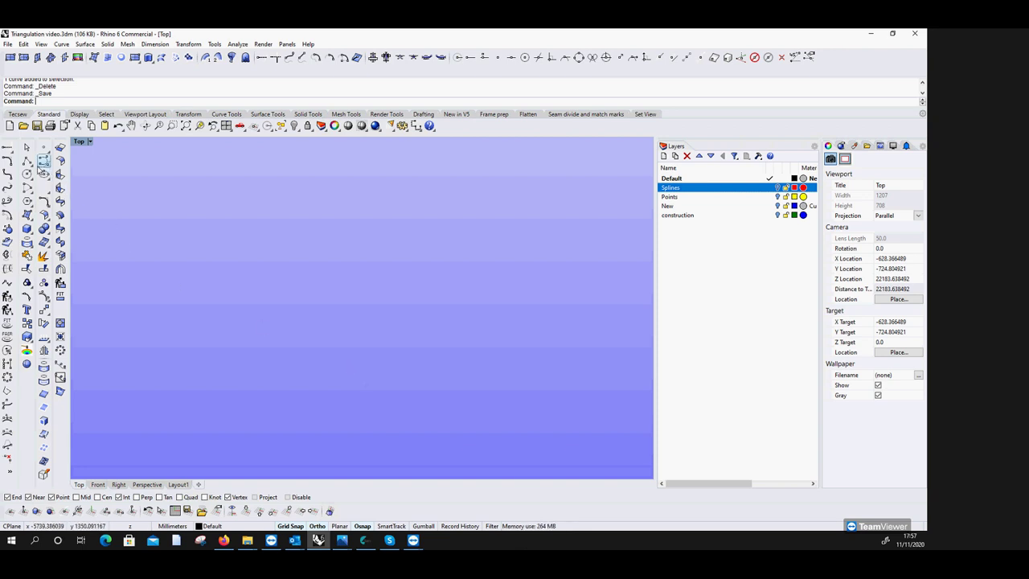
left_click(318, 540)
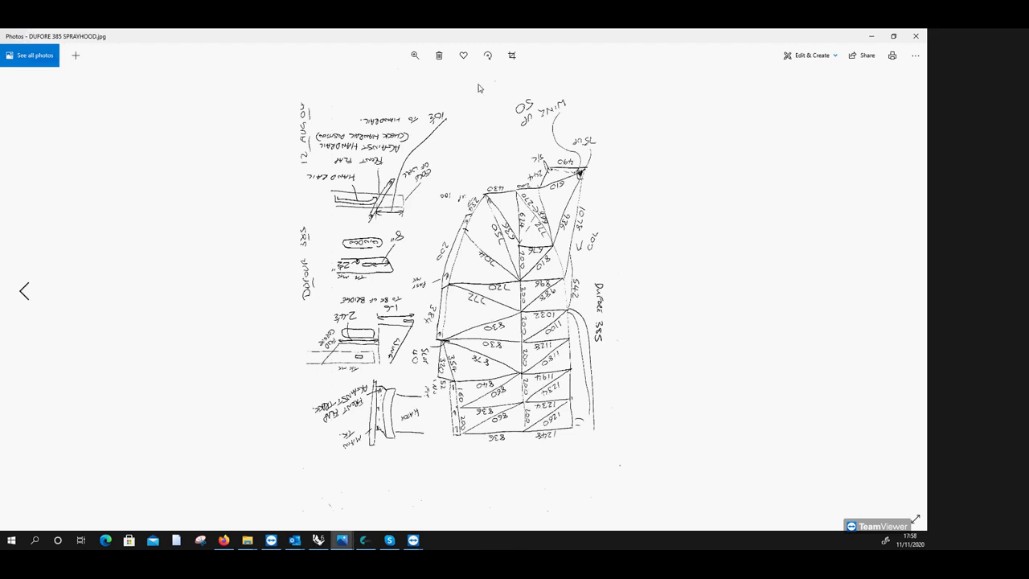
Rotate the sketch two quarter turns so it reads upright, then minimise Photos.
left_click(490, 58)
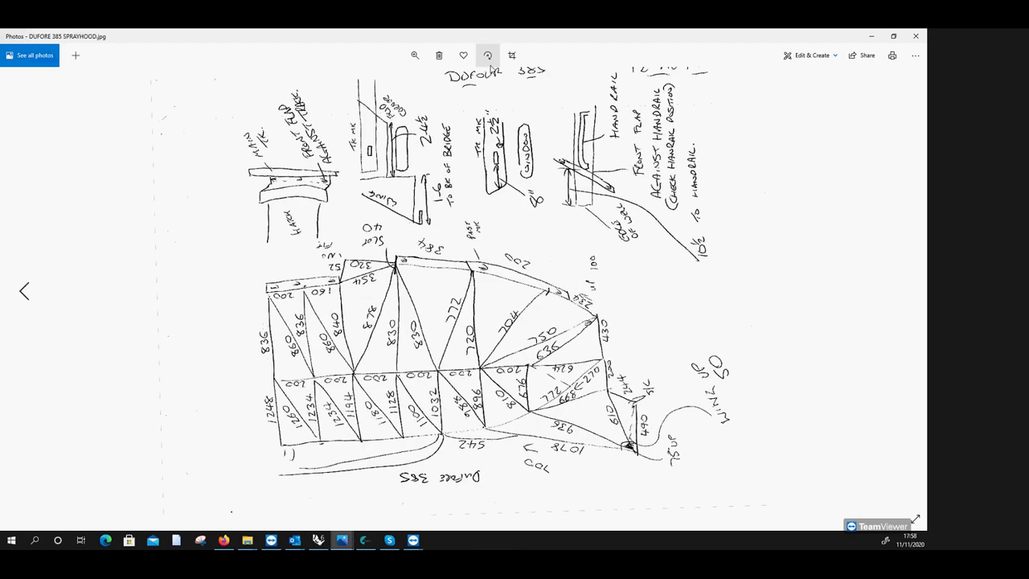
key("ctrl+r")
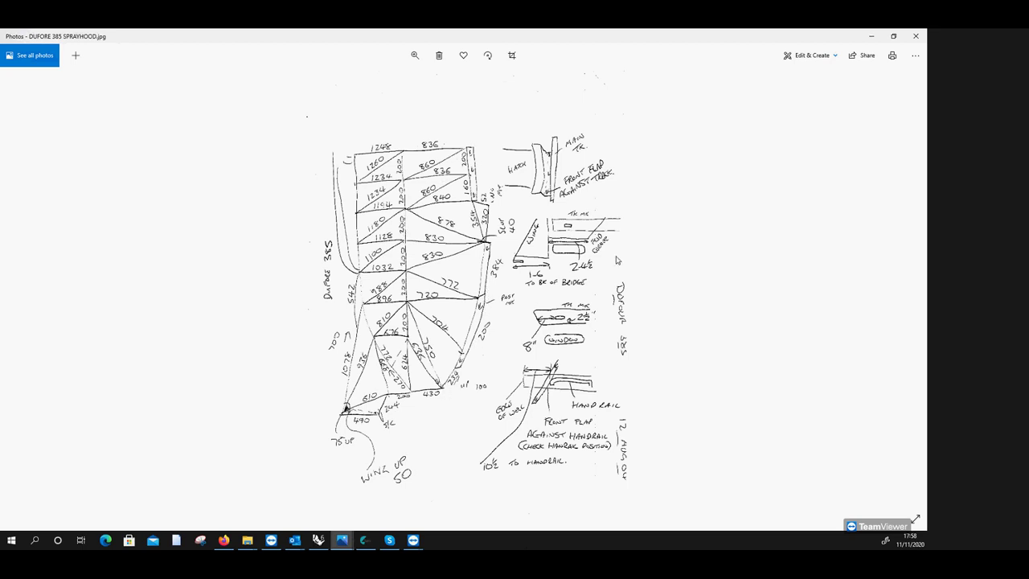
left_click(867, 36)
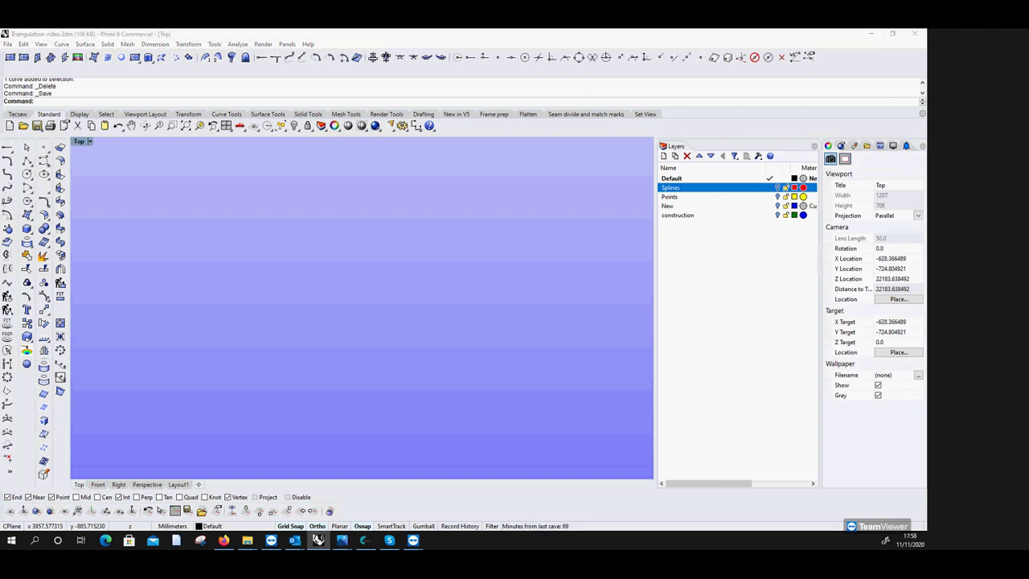
Activate the Rhino window and switch back to the IMG_0059.jpg boat photo.
left_click(689, 353)
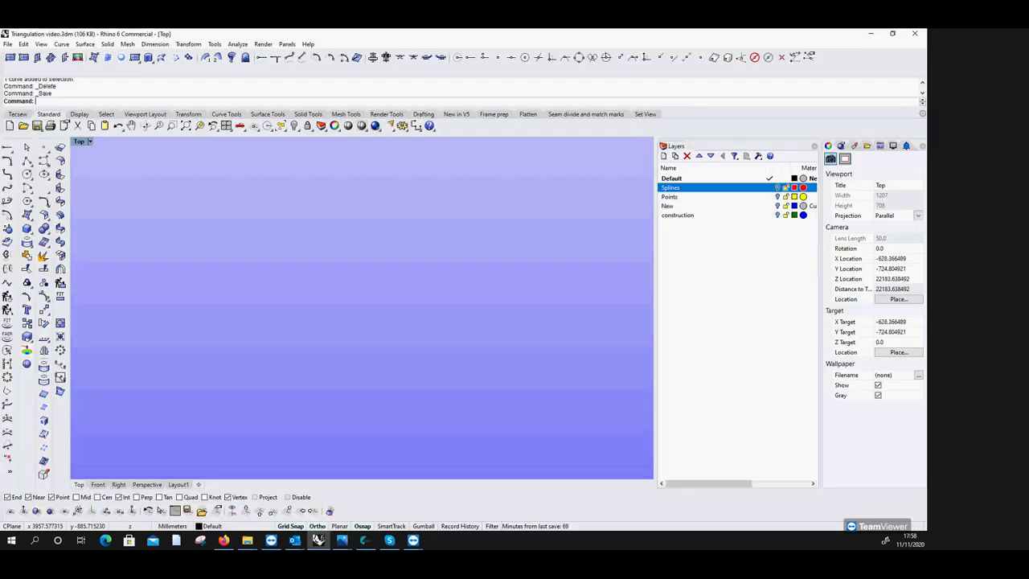
key("alt+Tab")
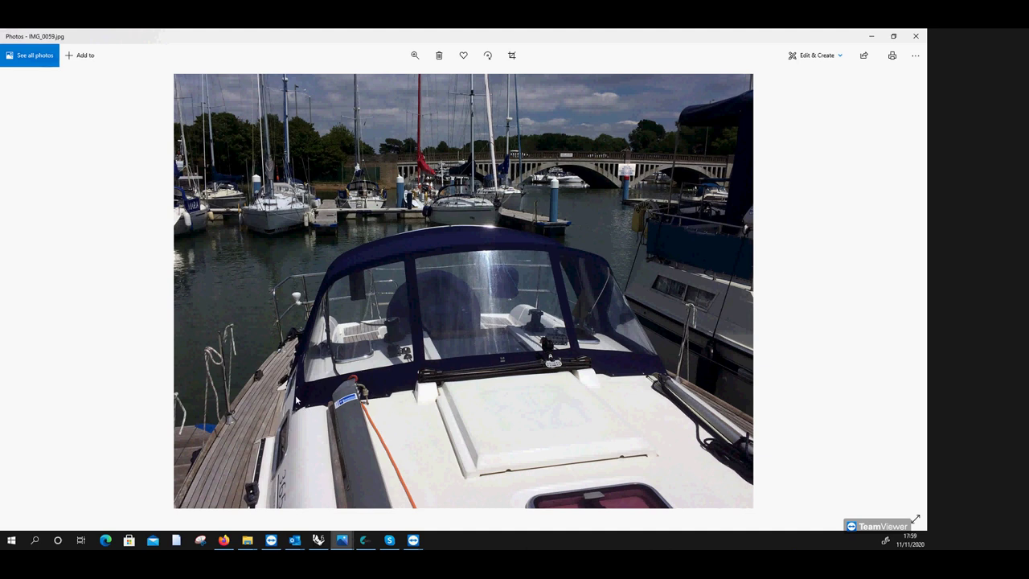
Minimise the IMG_0059.jpg photo viewer to show Rhino again.
left_click(871, 37)
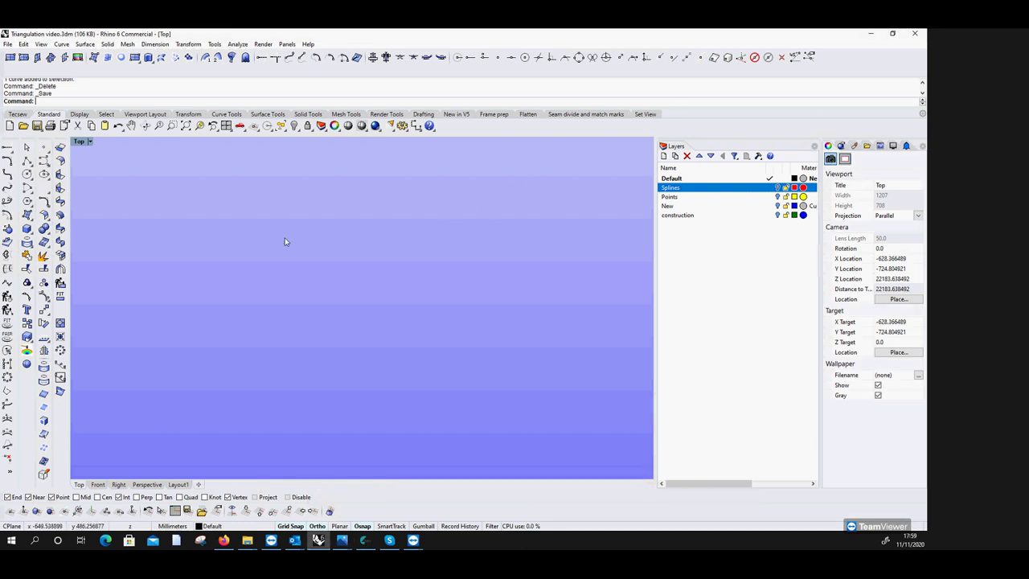
Draw an 836-long polyline baseline starting at the origin.
left_click(27, 161)
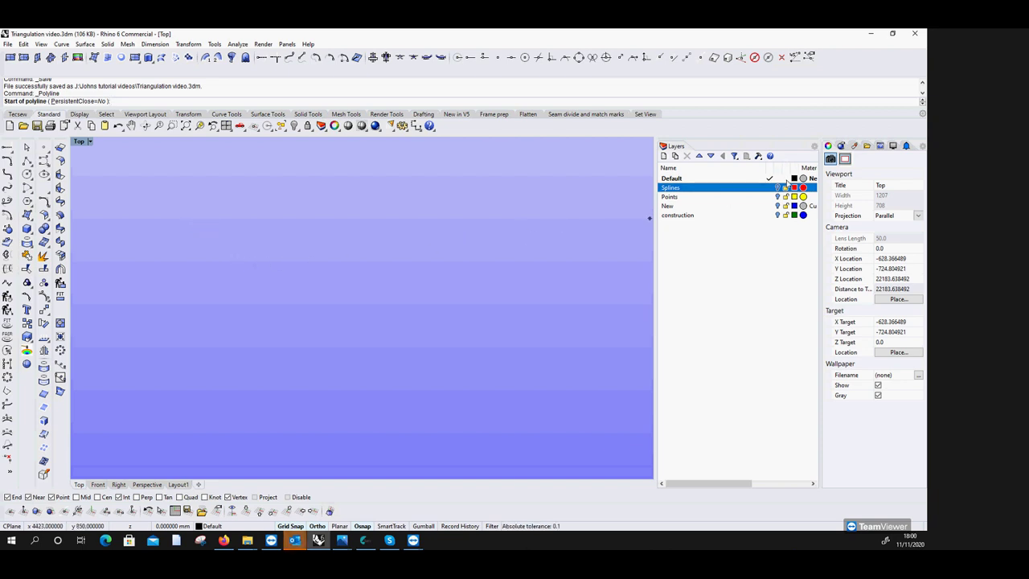
left_click(777, 187)
left_click(778, 187)
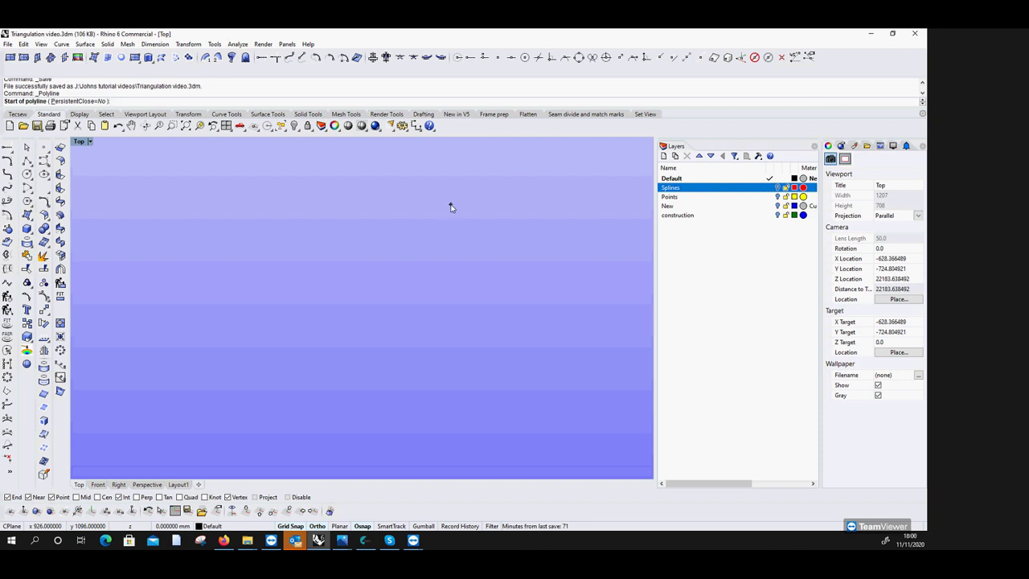
type("0")
key("Return")
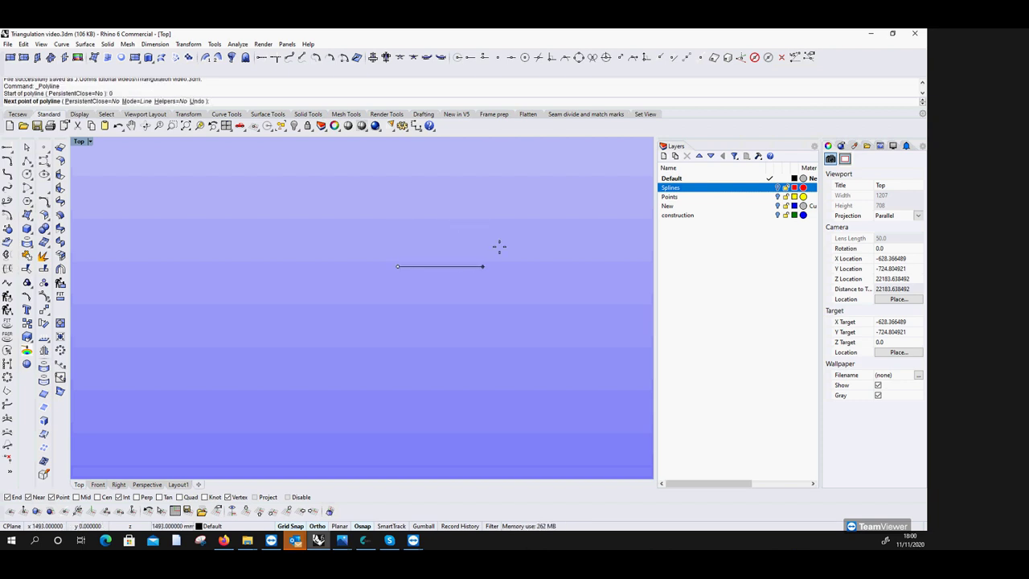
type("836")
key("Return")
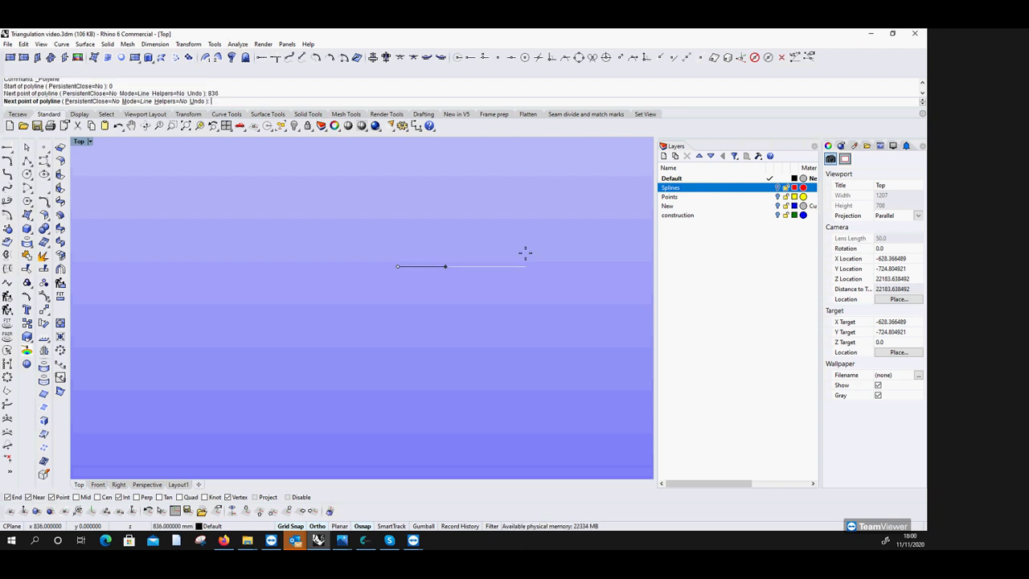
key("Return")
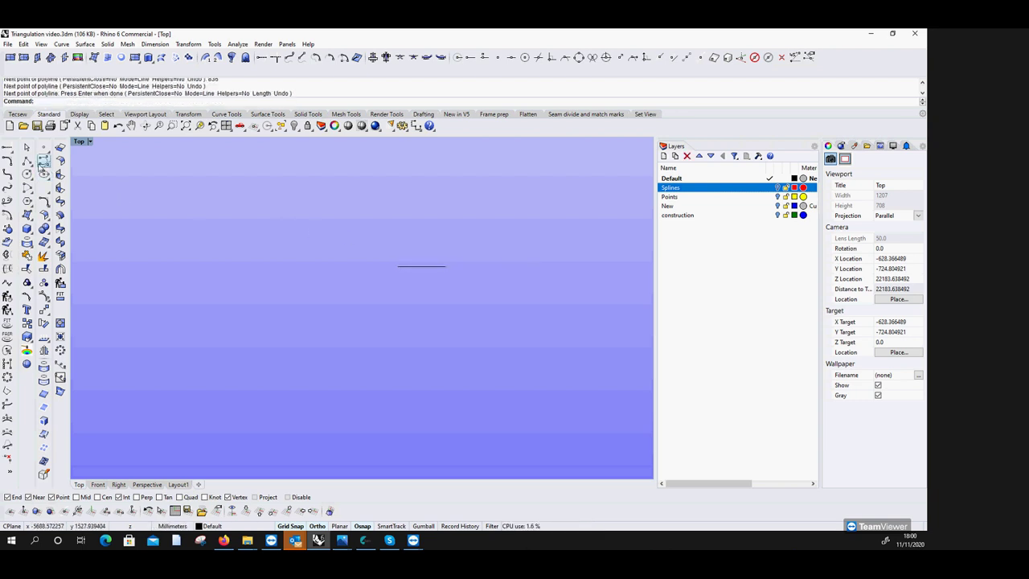
Draw radius-200 circles at both baseline ends and a radius-860 circle at the right end.
left_click(27, 174)
scroll(426, 266, "up", 6)
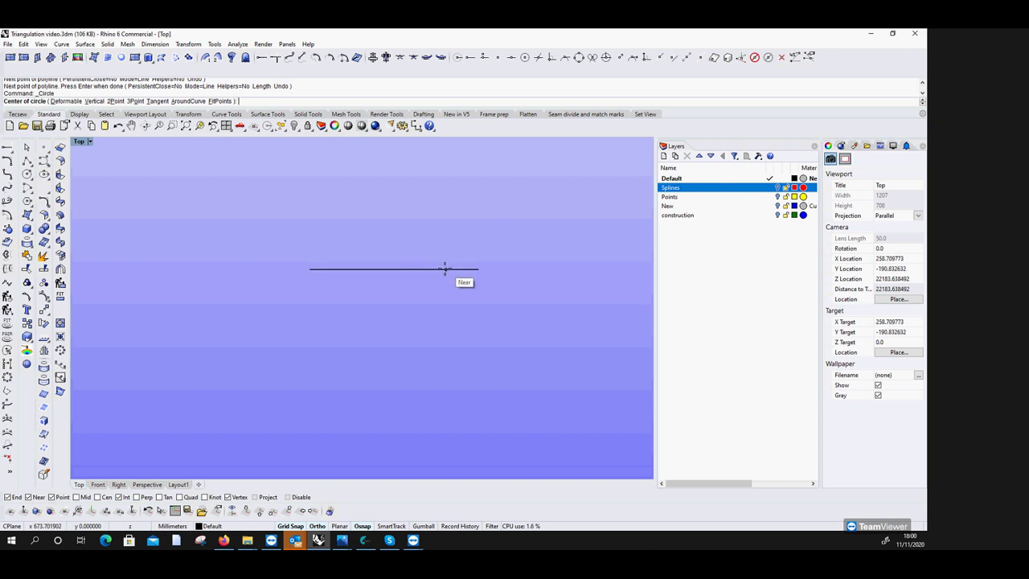
left_click(310, 270)
type("2.0000")
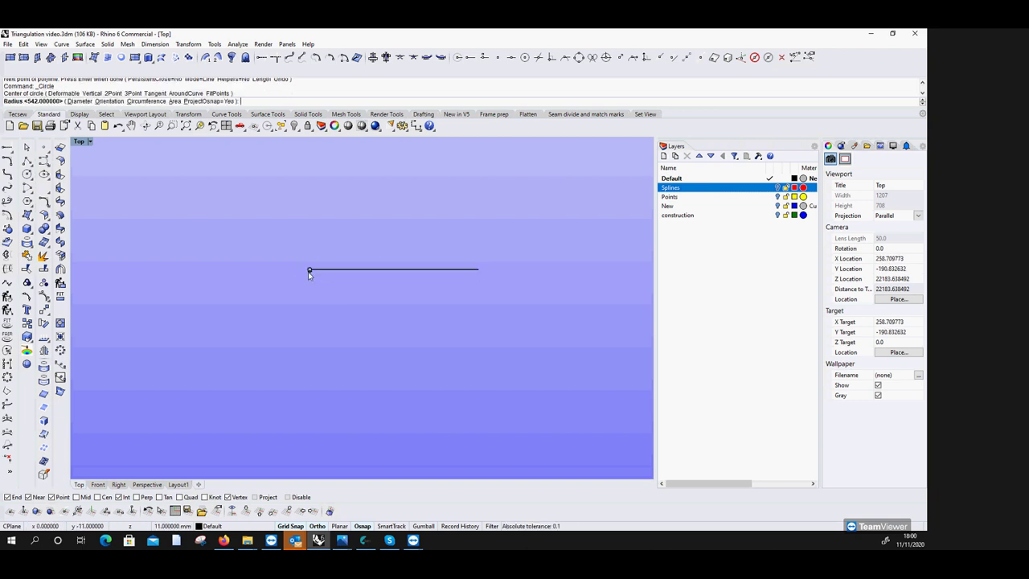
type("00")
key("Return")
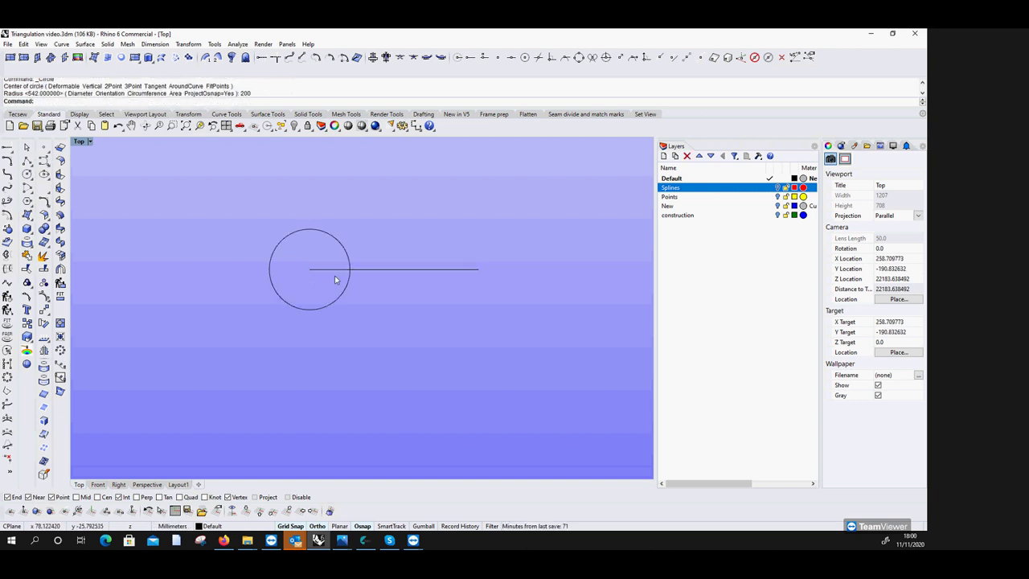
key("Return")
left_click(479, 270)
key("Return")
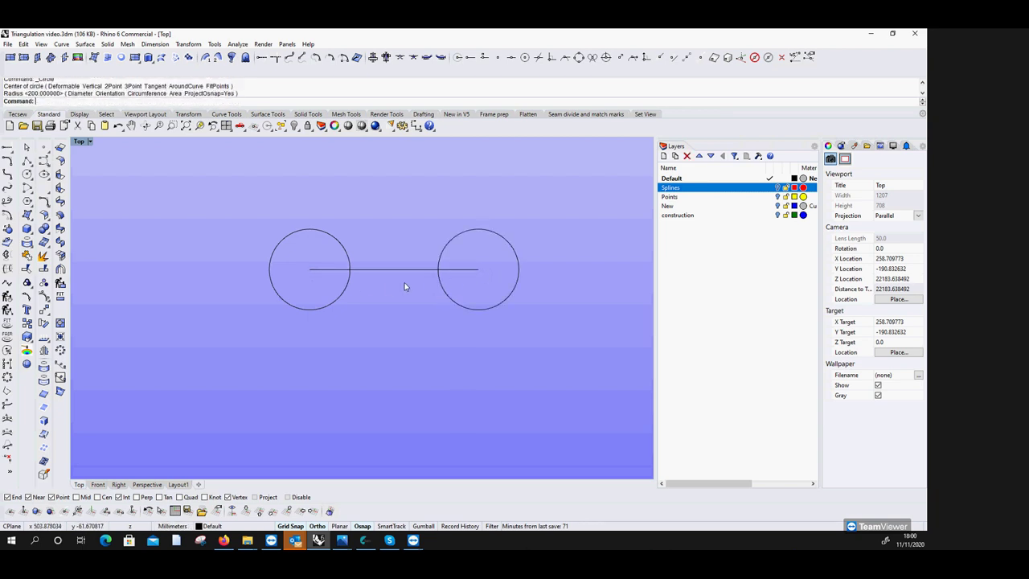
key("Return")
left_click(478, 269)
type("860")
key("Return")
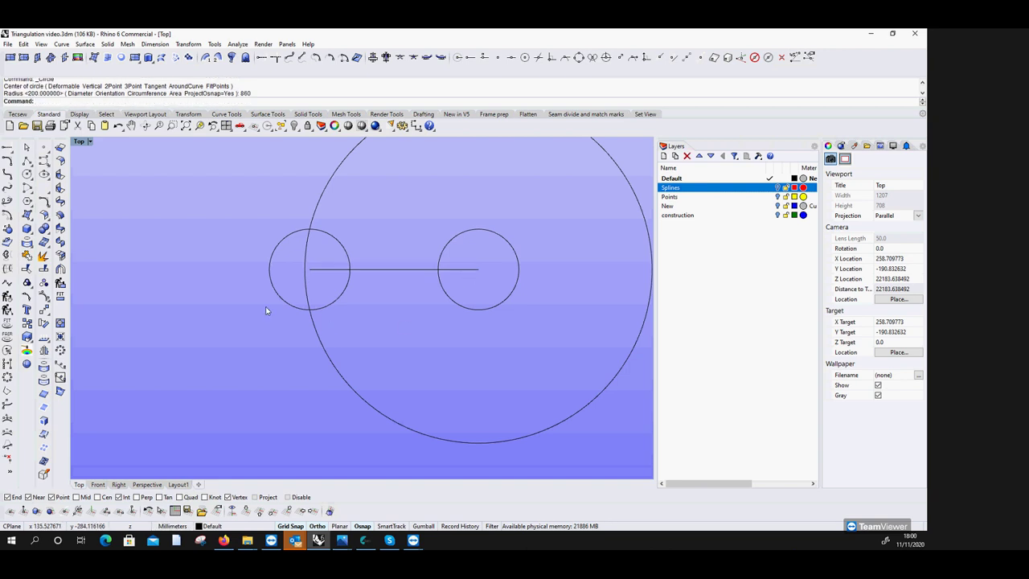
Place a point where the left r200 and r860 circles meet, then delete both circles.
right_click(44, 147)
left_click(320, 313)
key("Return")
left_click(323, 309)
key("Delete")
left_click(316, 331)
key("Delete")
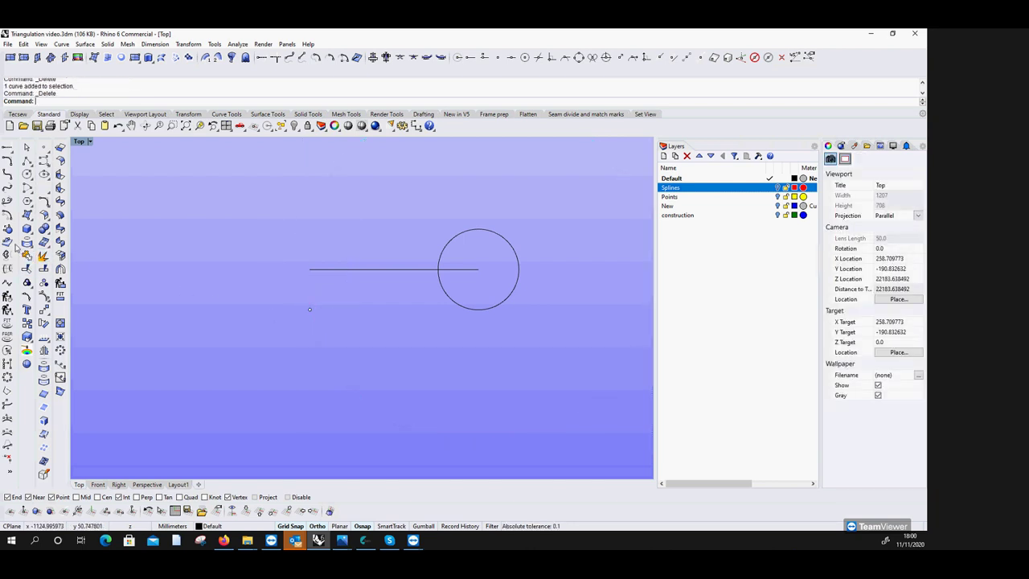
Draw radius-836 and radius-200 circles centred on the new intersection point.
left_click(26, 174)
left_click(309, 310)
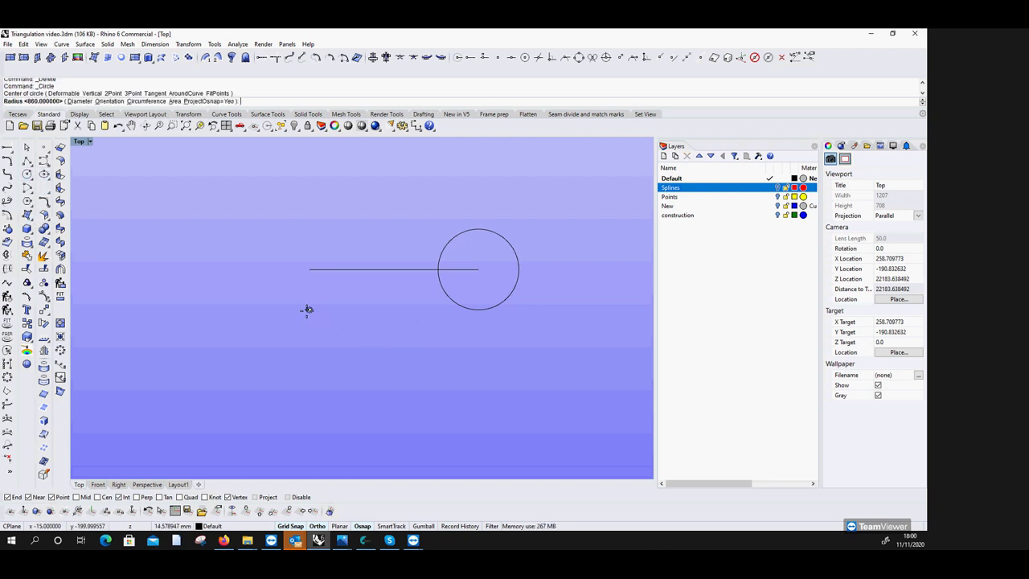
type("836")
key("Return")
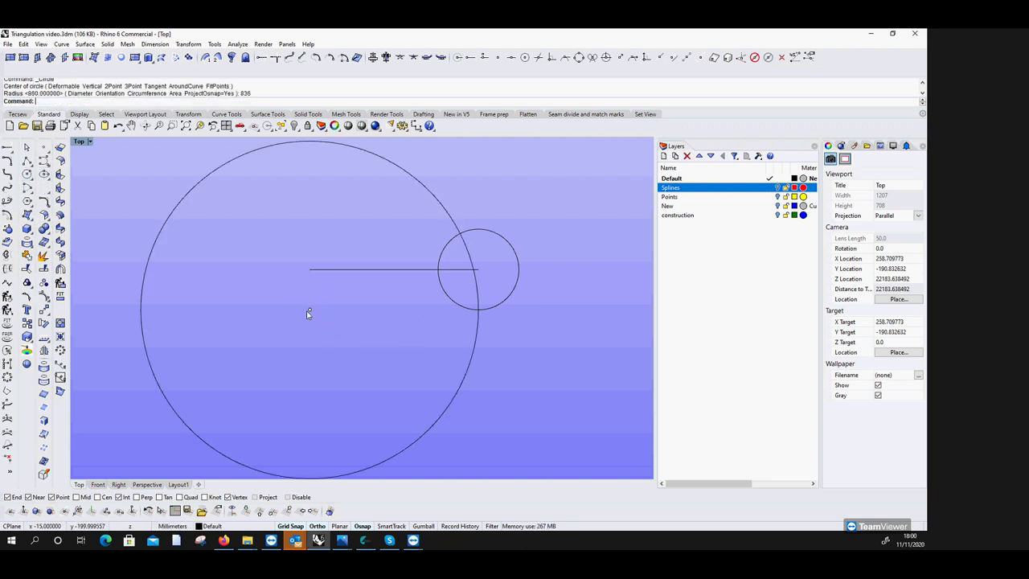
left_click(45, 179)
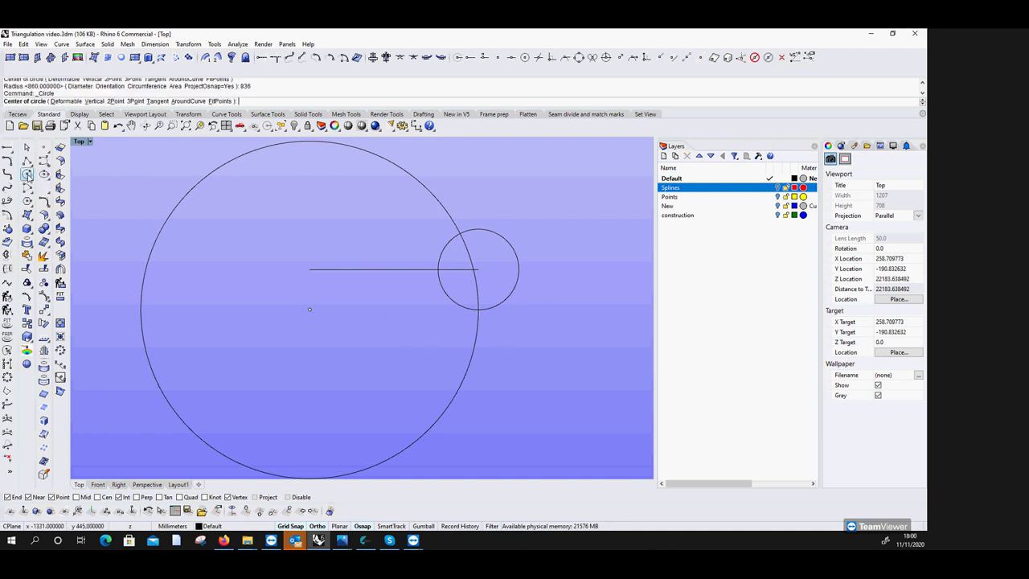
left_click(309, 310)
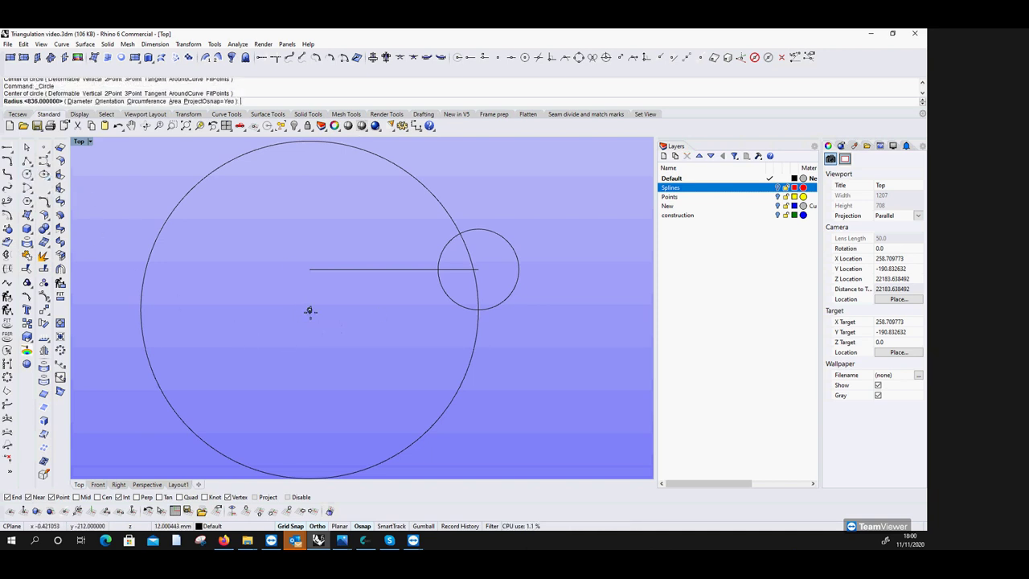
type("200")
key("Return")
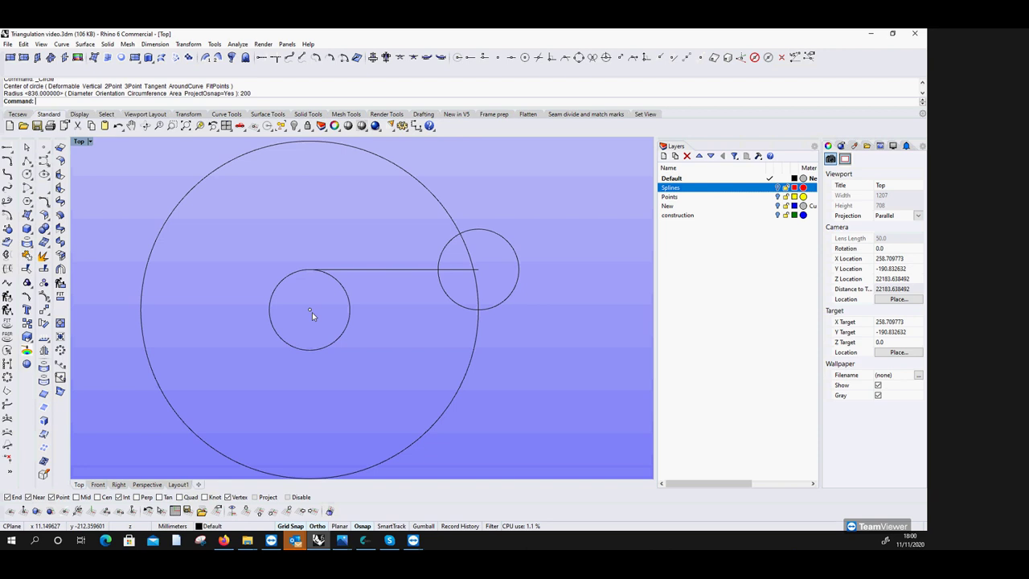
Place a point where the 836 circle meets the right circle, then delete the 836 circle.
left_click(44, 148)
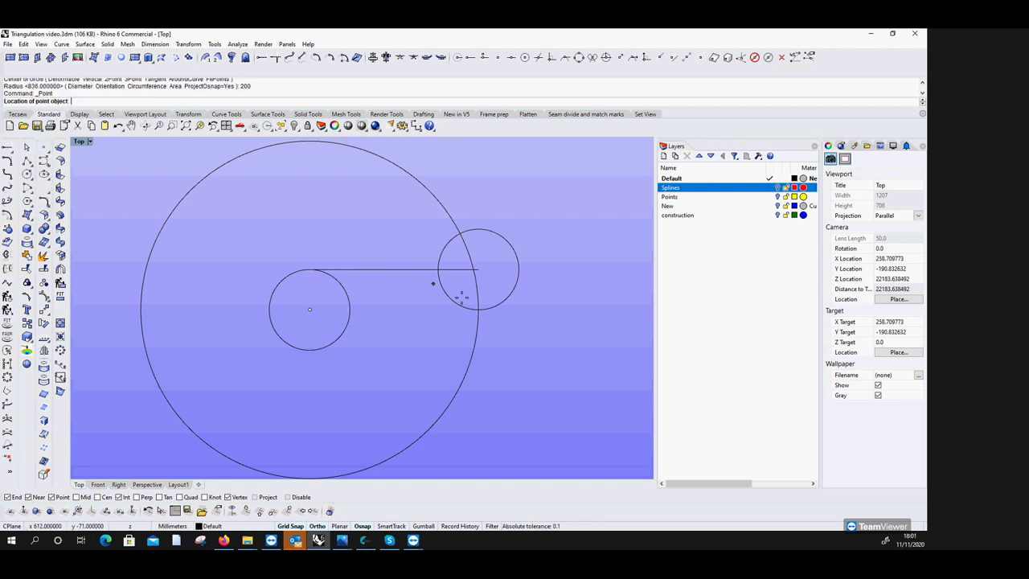
left_click(478, 310)
right_click(478, 310)
key("Escape")
left_click(479, 299)
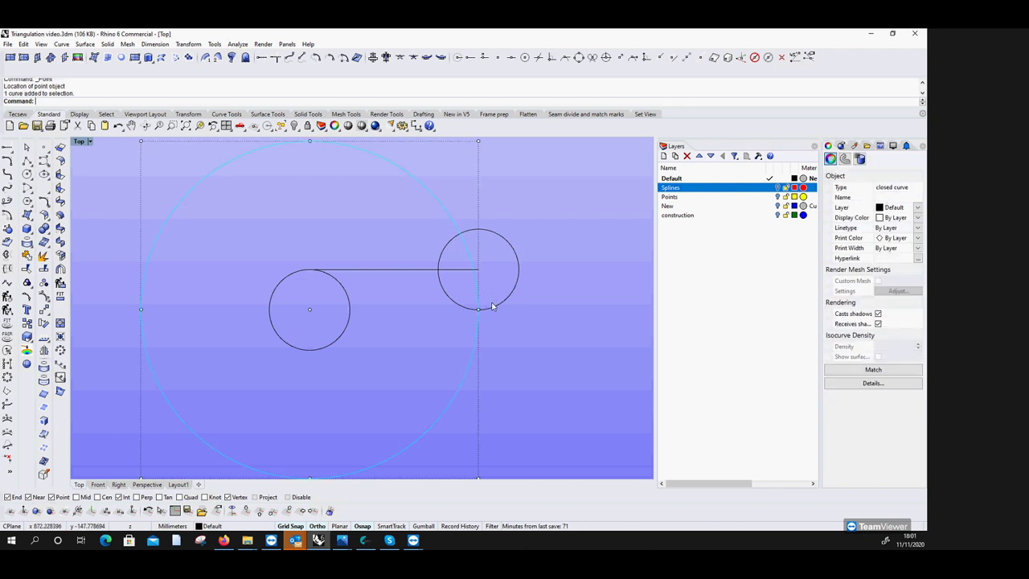
key("Delete")
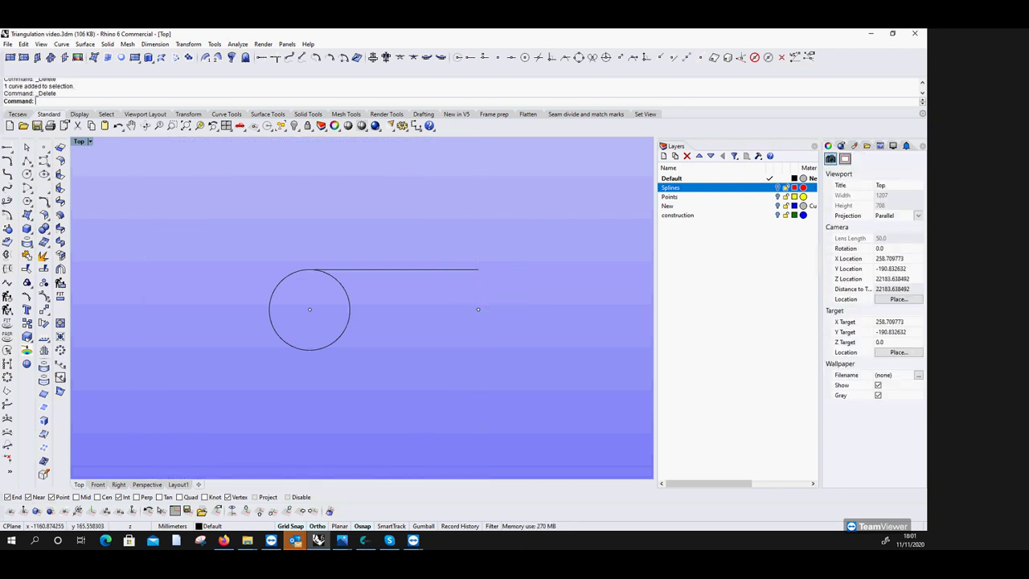
Draw an 860-radius circle on the right-hand point, mark where it meets the small circle, then delete both circles.
left_click(26, 174)
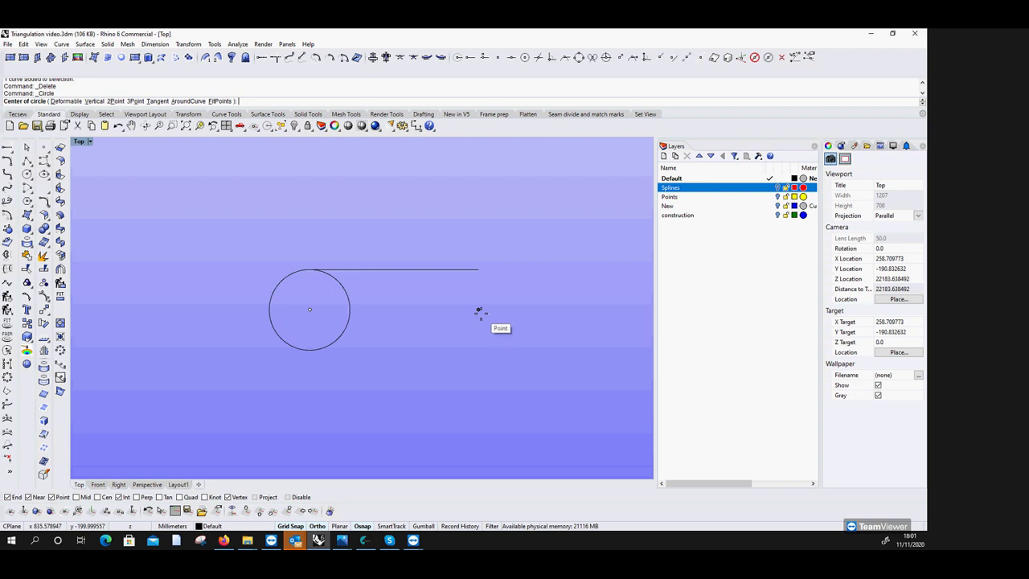
left_click(479, 310)
type("860")
key("Return")
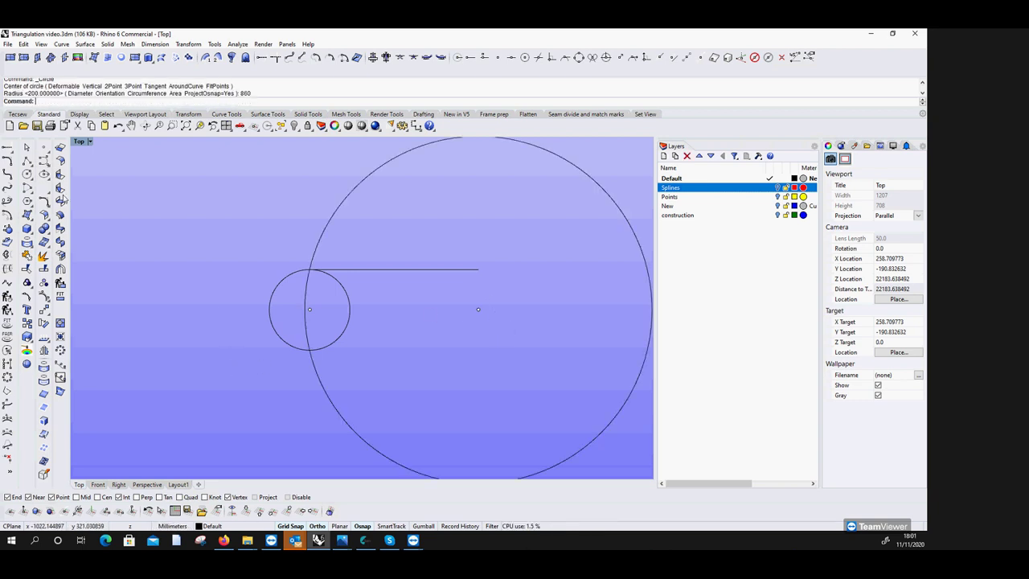
left_click(61, 160)
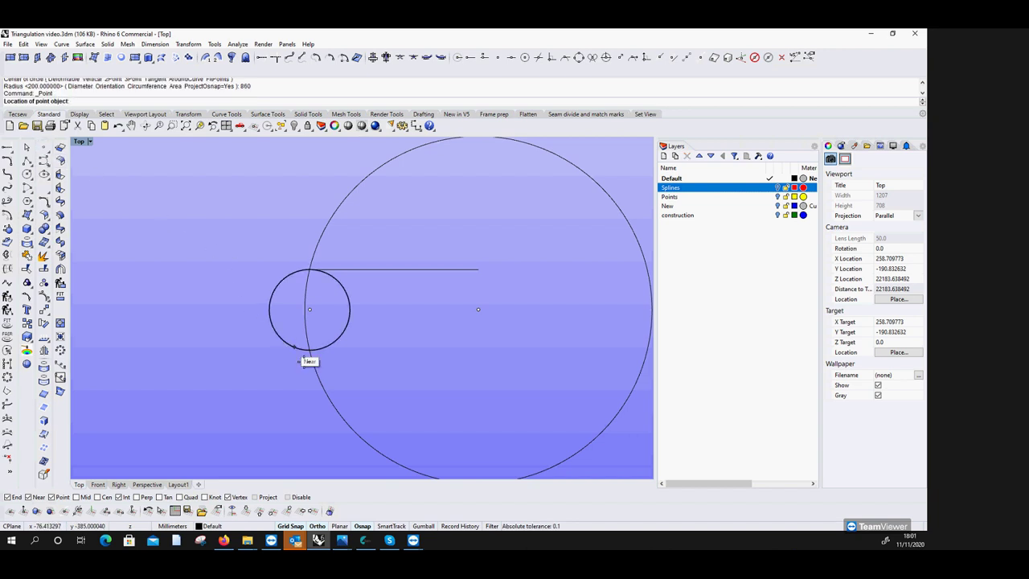
scroll(311, 350, "up", 3)
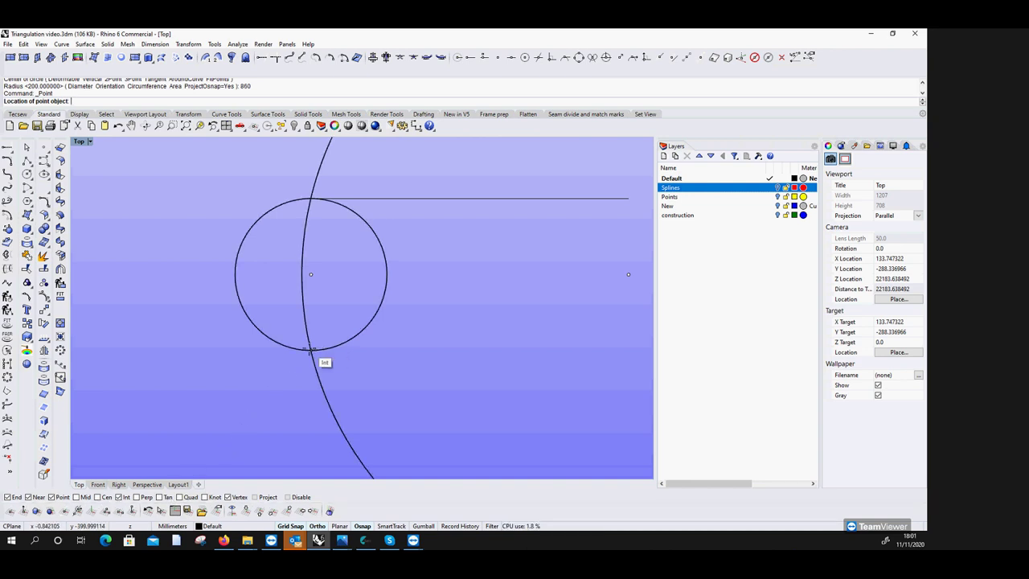
left_click(309, 351)
left_click(326, 349)
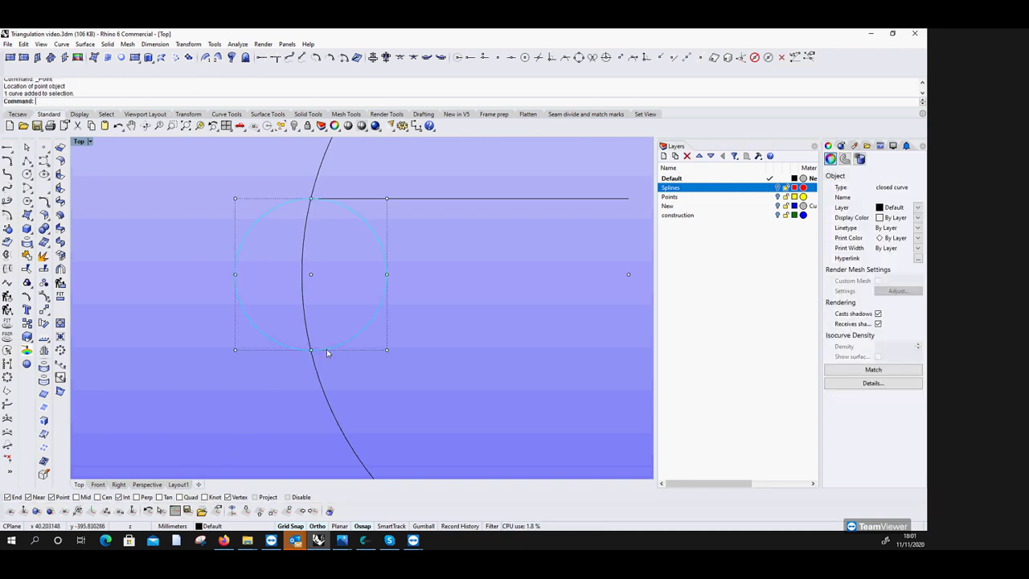
key("Delete")
left_click(321, 380)
key("Delete")
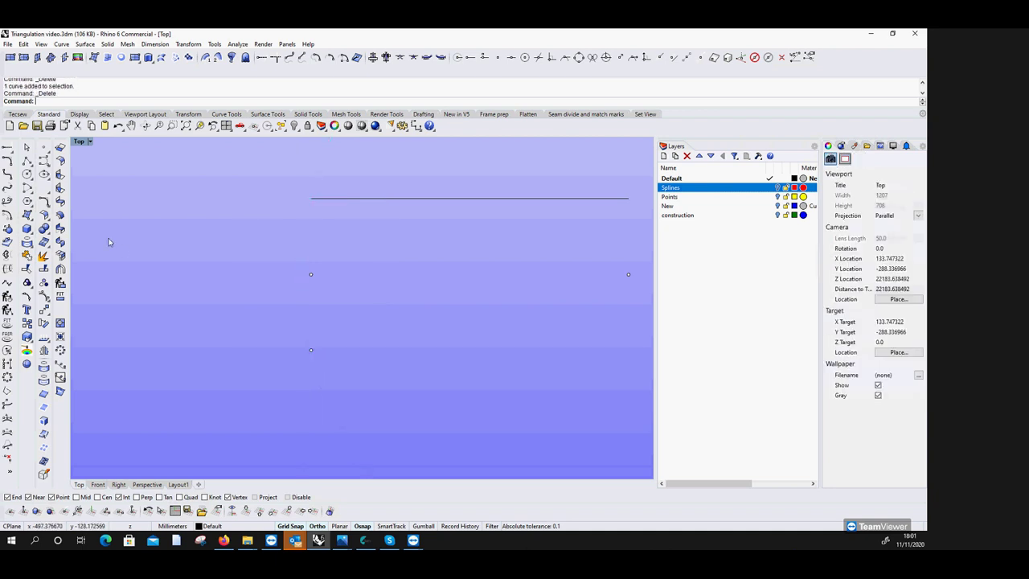
Draw an 840-radius circle on the construction point and a 160-radius circle on the right-hand point.
left_click(44, 175)
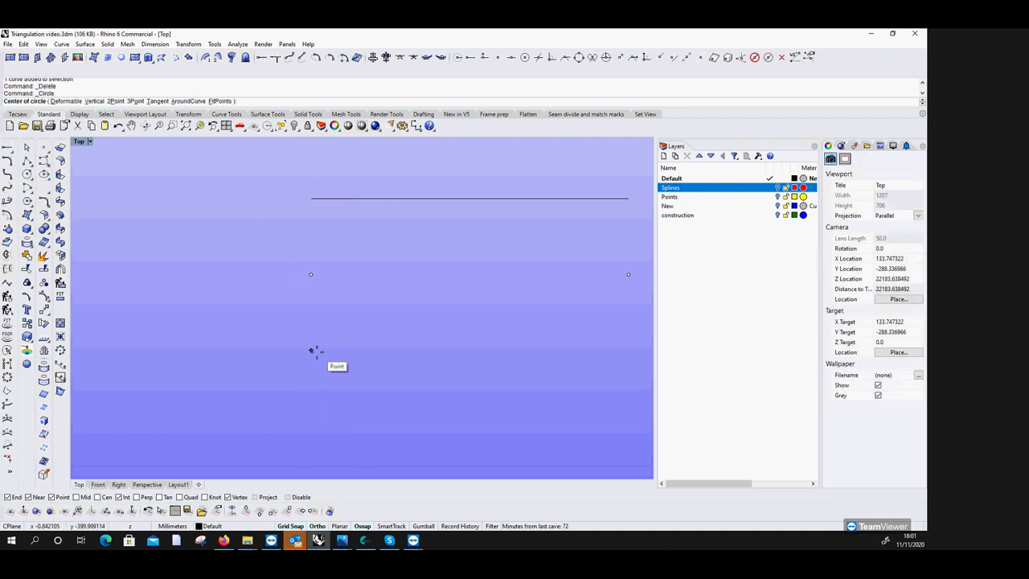
left_click(311, 350)
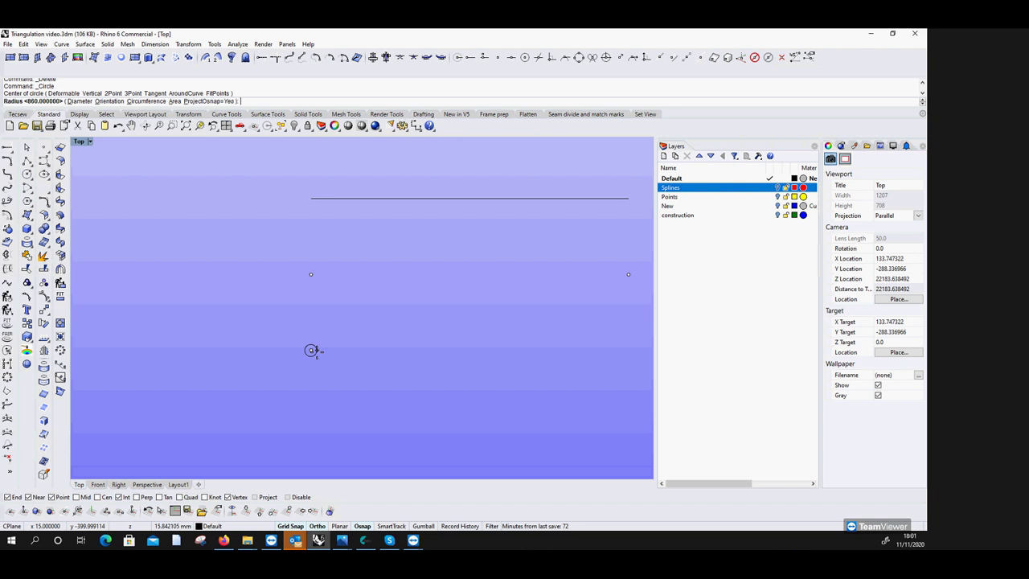
type("840")
key("Return")
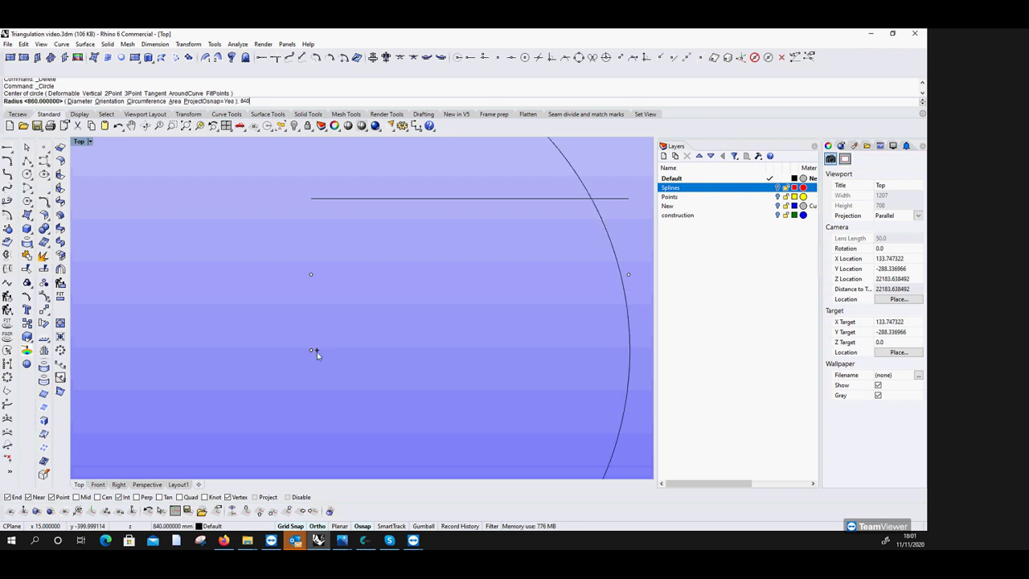
scroll(280, 365, "down", 2)
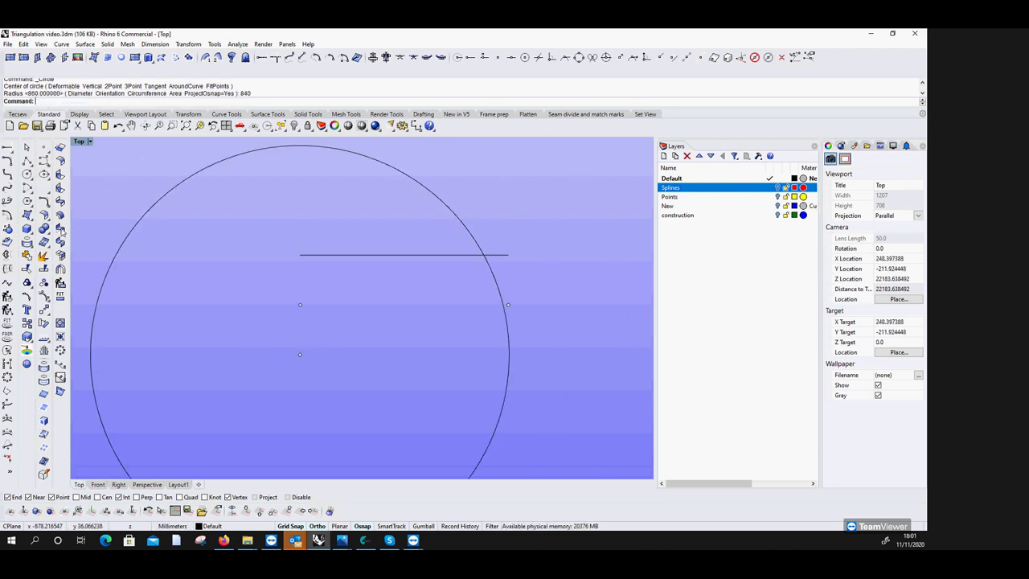
left_click(27, 175)
left_click(509, 305)
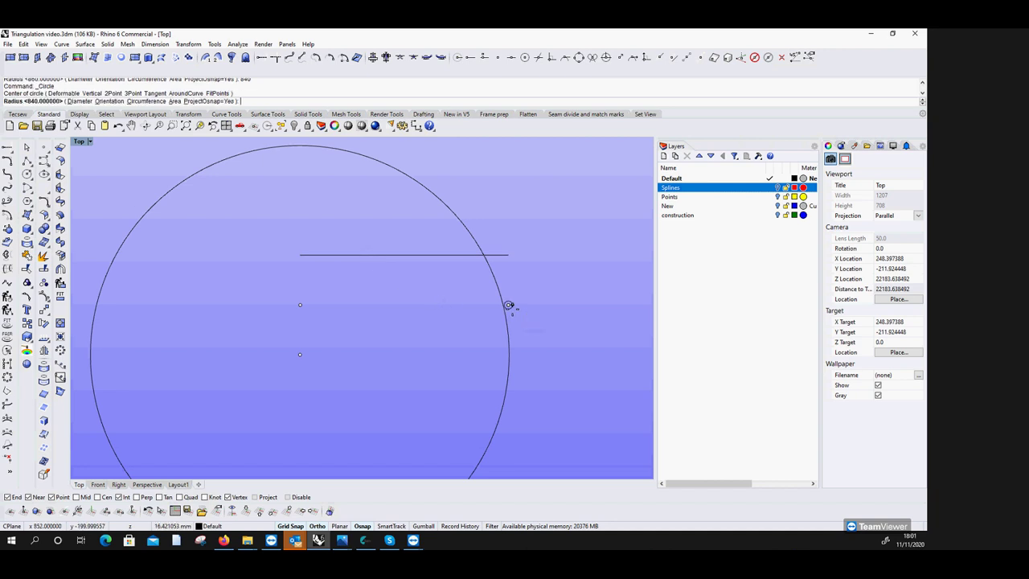
type("160")
key("Return")
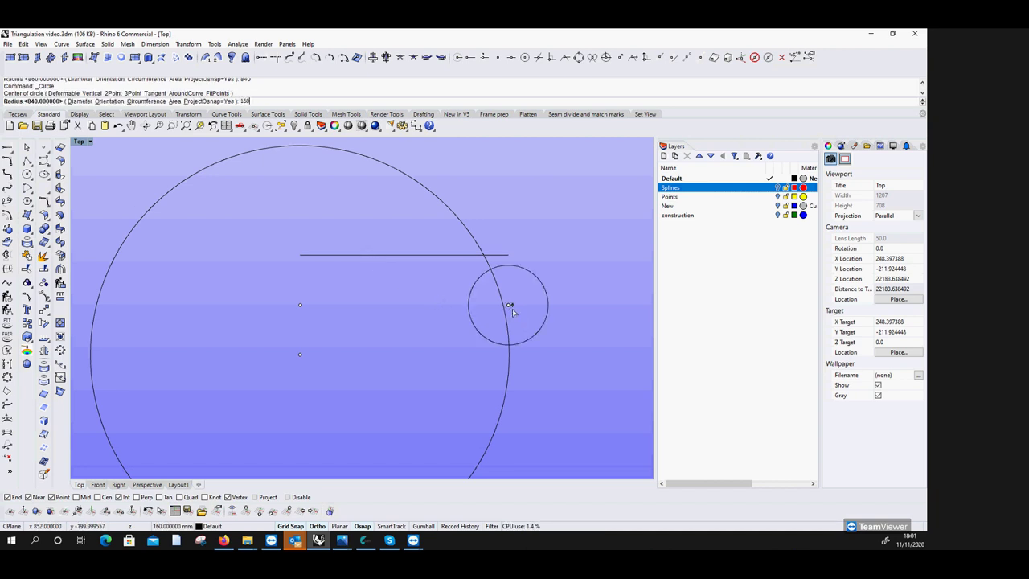
Place a point where the 840 and 160 circles cross and delete the small helper circle.
left_click(44, 147)
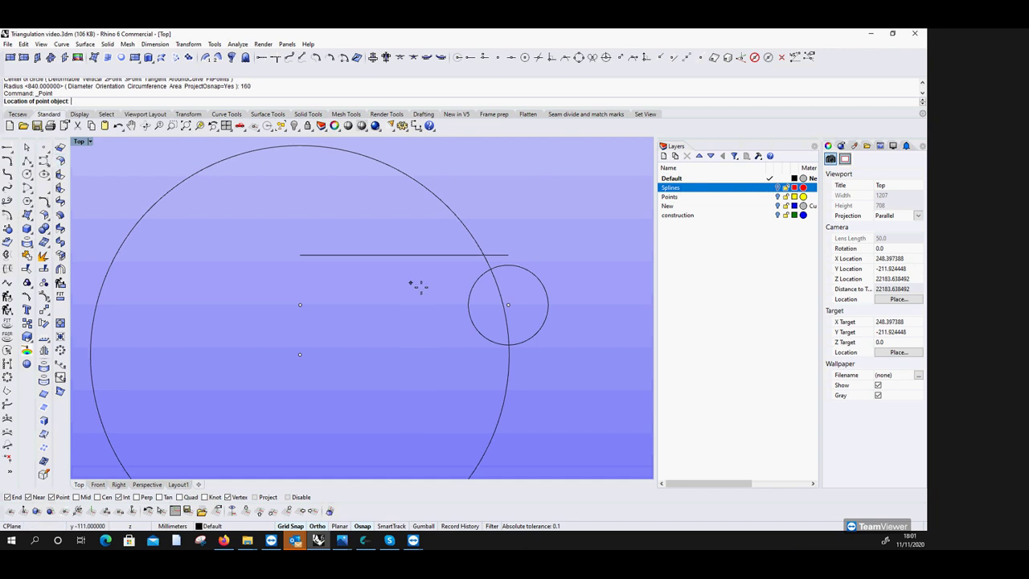
left_click(506, 343)
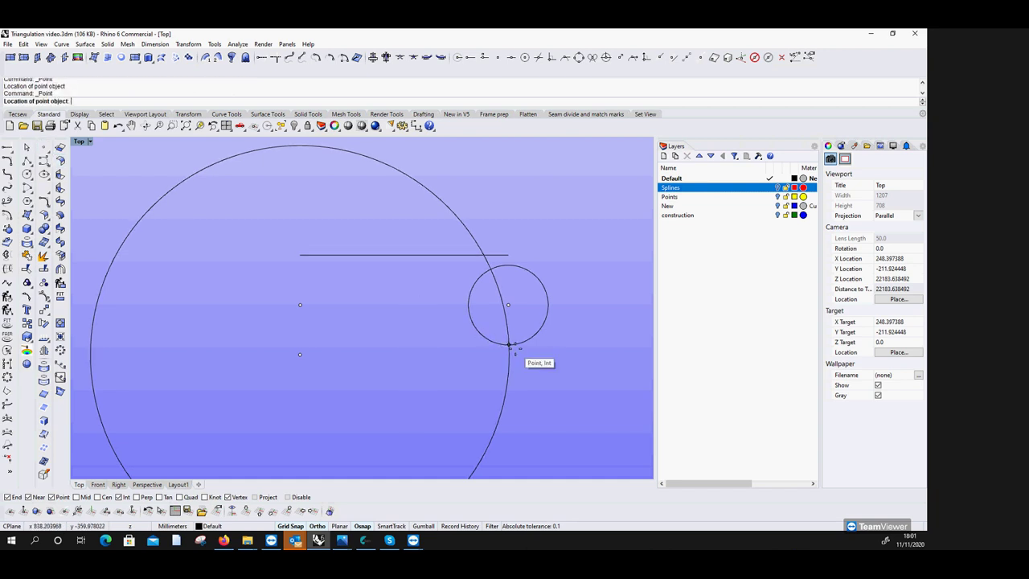
left_click(518, 348)
key("Delete")
Remove the leftover large circle, then draw circles of radius 354 on the new point and 878 on the lower-left point.
left_click(510, 358)
key("Delete")
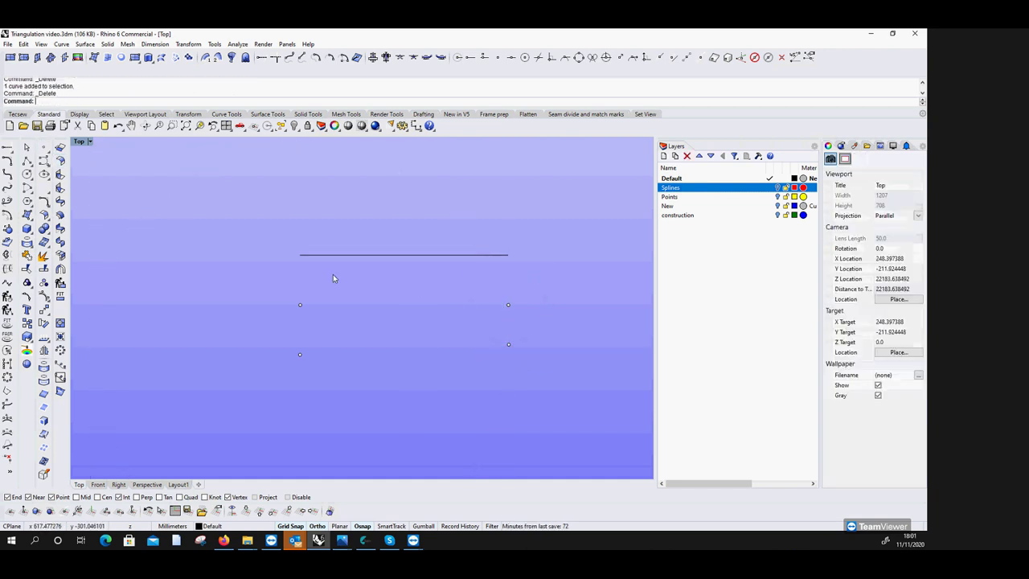
left_click(27, 174)
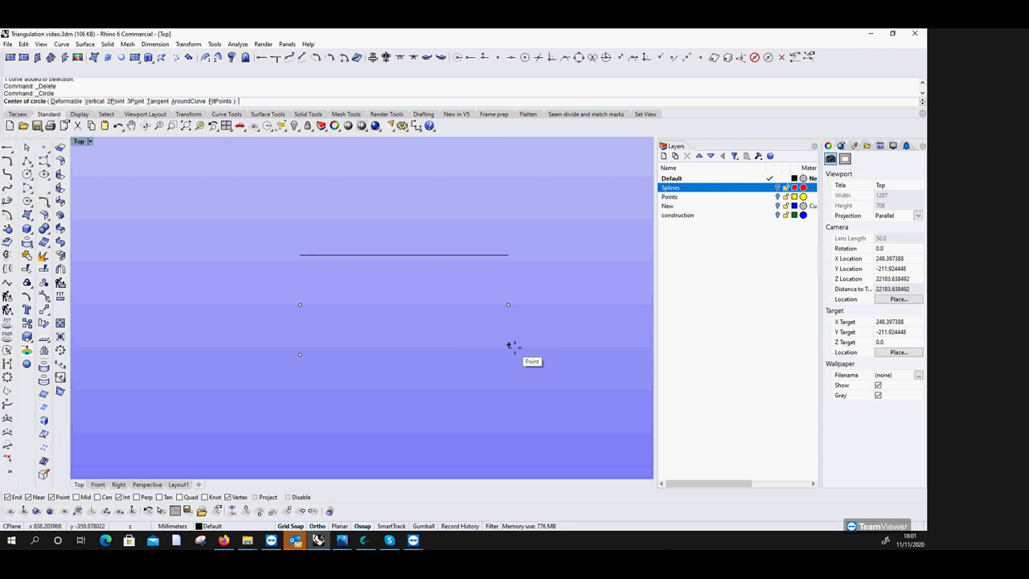
left_click(509, 345)
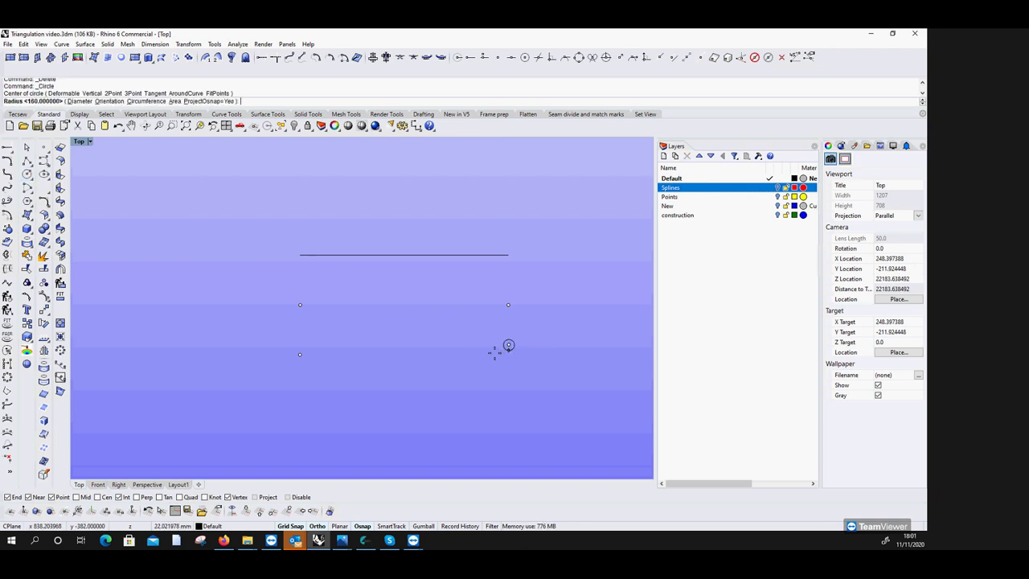
key("Escape")
key("Return")
left_click(508, 347)
type("354")
key("Return")
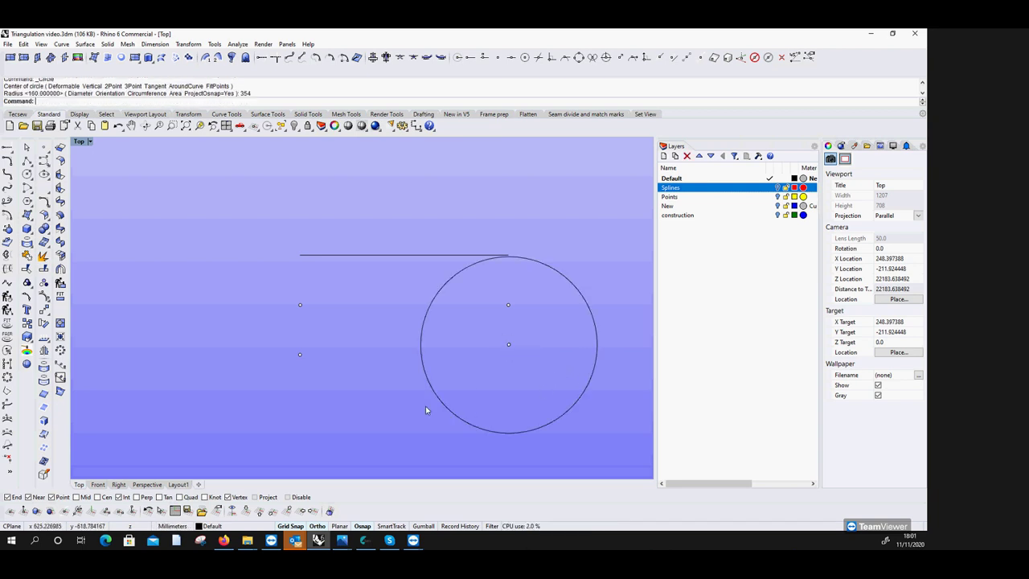
key("Return")
left_click(299, 355)
type("878")
key("Return")
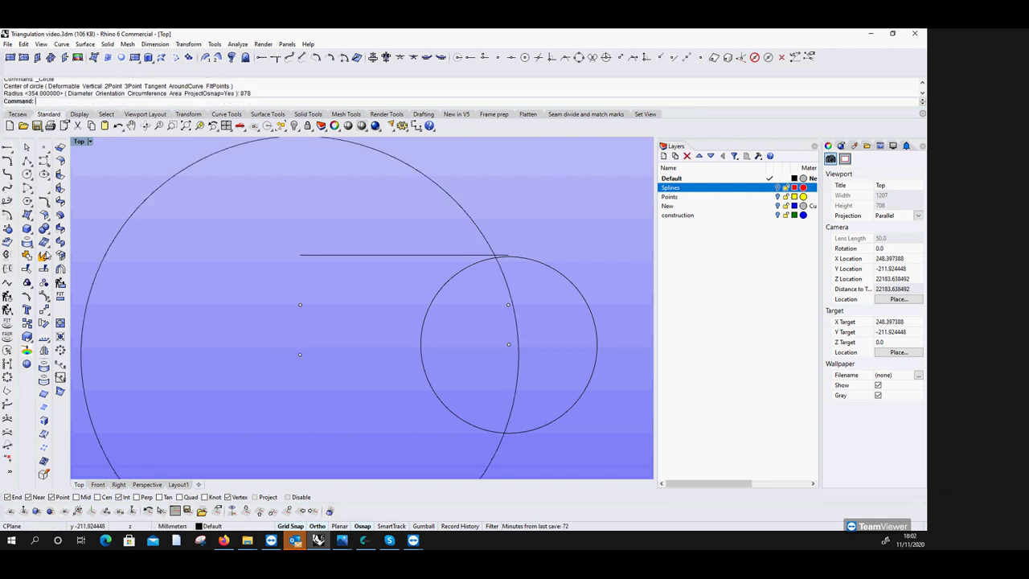
Place a point where the 354 and 878 circles cross and delete both circles.
left_click(43, 149)
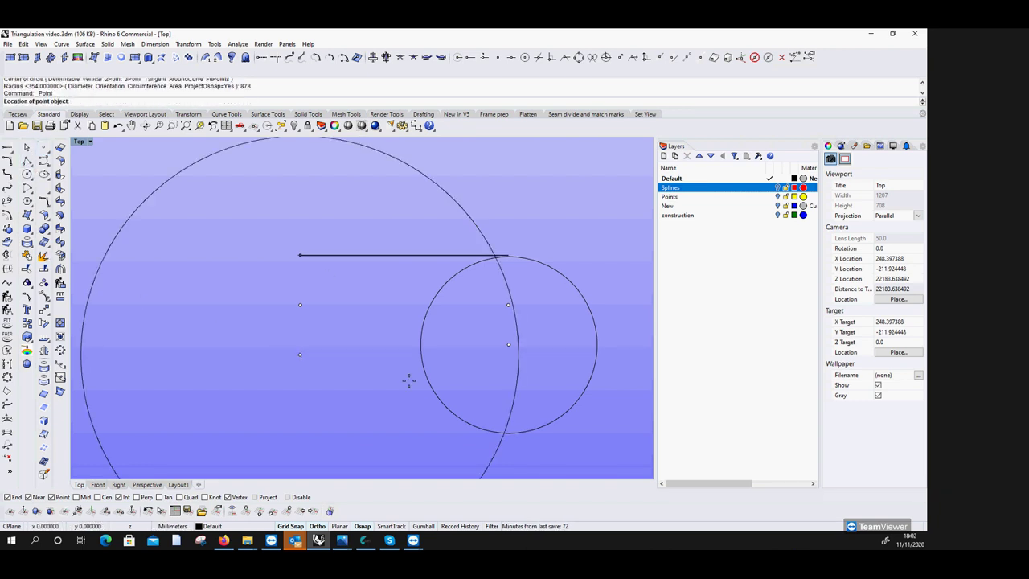
left_click(501, 426)
right_click(507, 426)
key("Escape")
left_click(506, 420)
key("Delete")
left_click(527, 427)
key("Delete")
Draw a 320-radius circle on the bottom point and a 52-radius circle on the point below the right end.
left_click(27, 173)
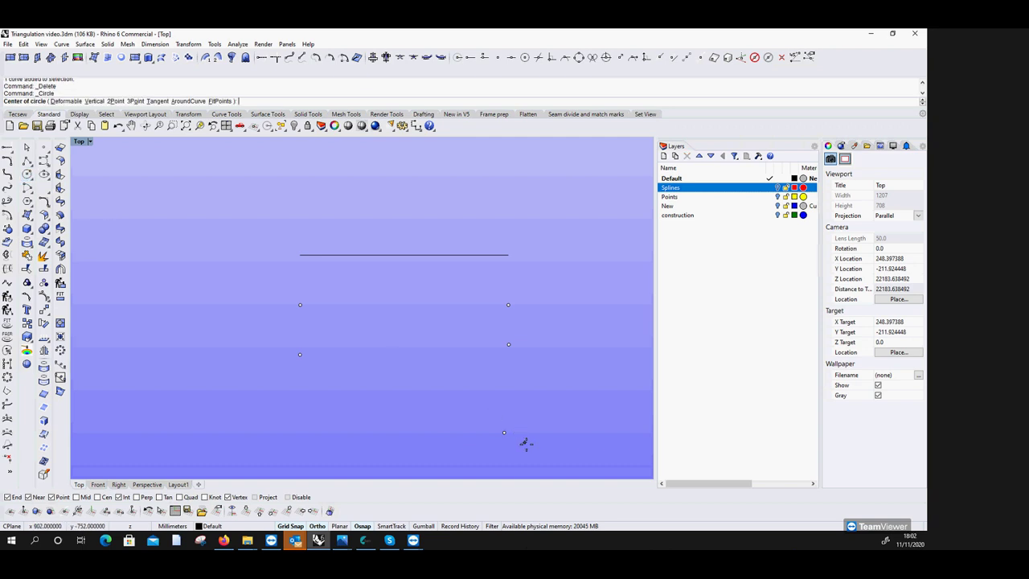
left_click(504, 433)
type("320")
key("Return")
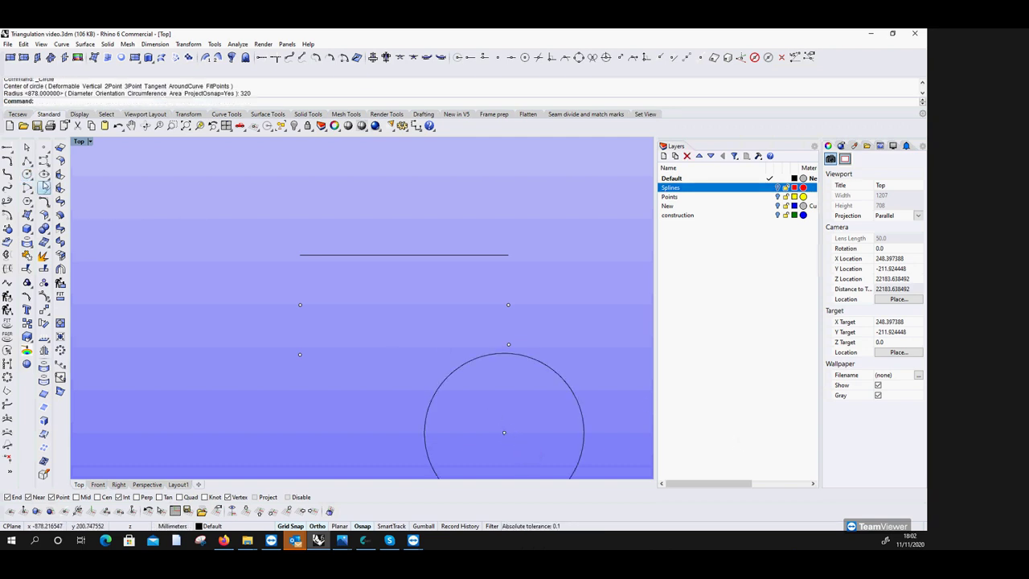
left_click(26, 174)
left_click(508, 344)
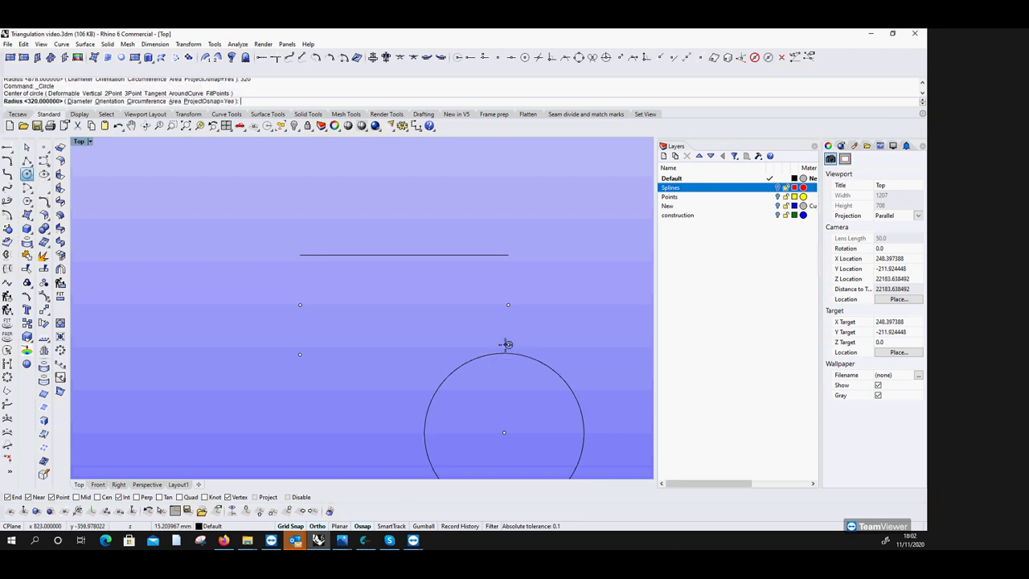
type("52")
key("Return")
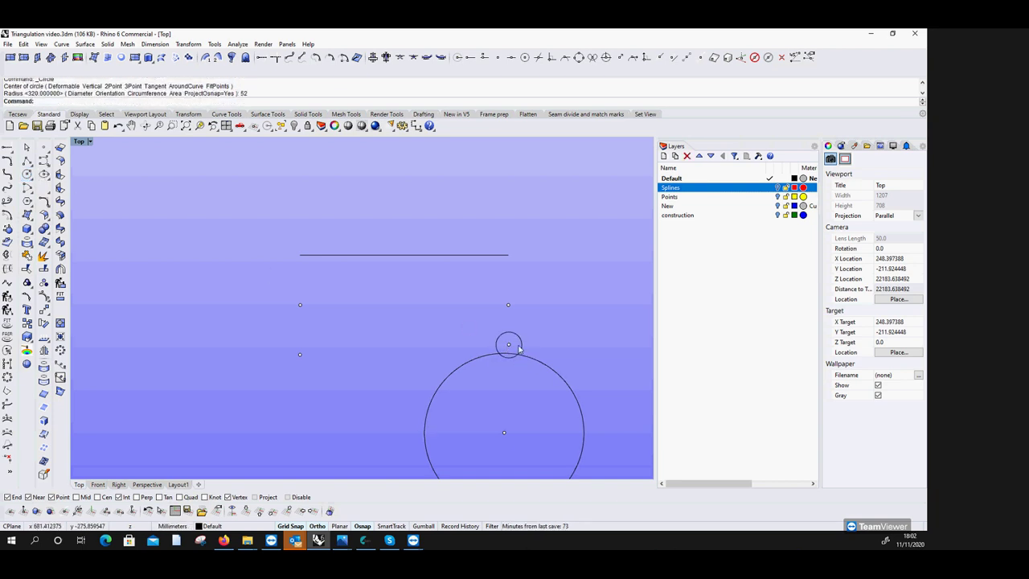
Draw a polyline from the top line's end down through the right-side points to the lowest point.
left_click(27, 160)
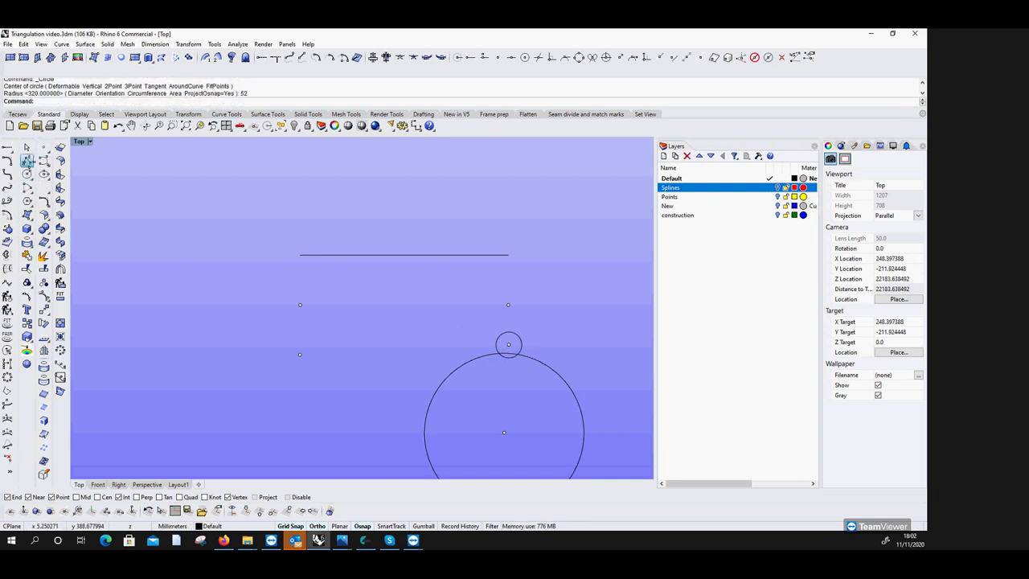
left_click(508, 255)
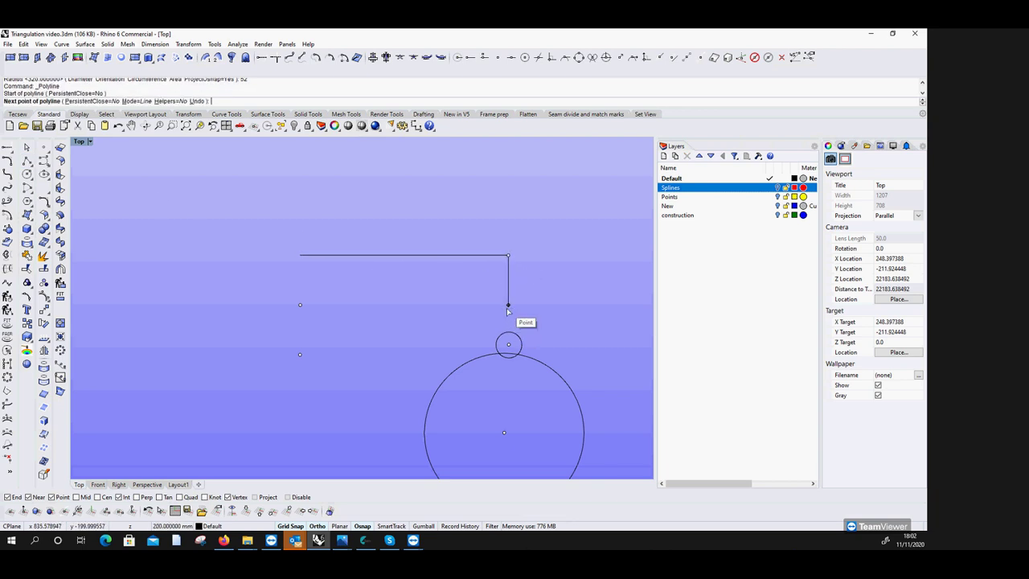
left_click(508, 305)
left_click(508, 344)
scroll(511, 348, "up", 5)
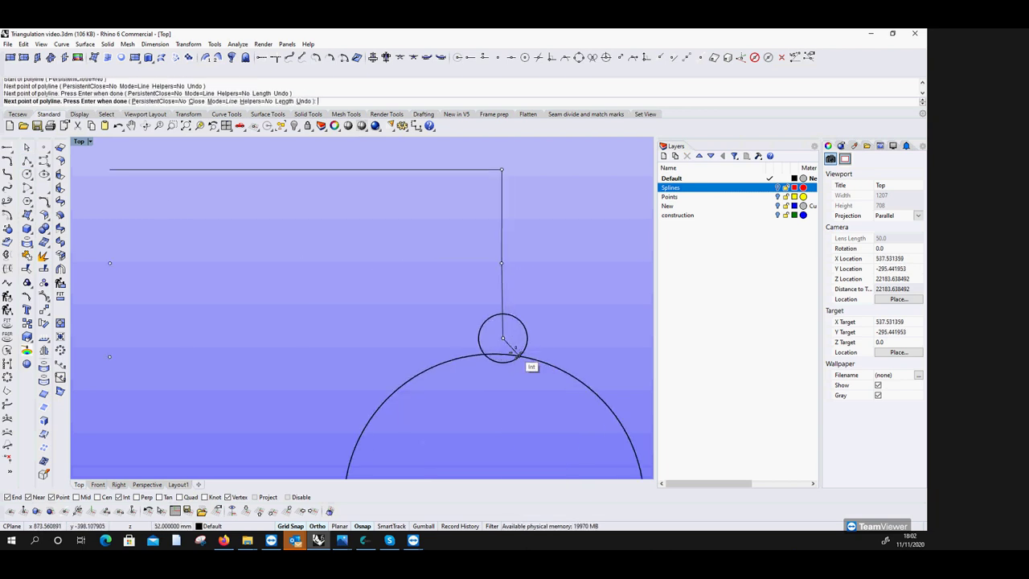
left_click(517, 353)
scroll(508, 339, "down", 5)
scroll(508, 338, "up", 1)
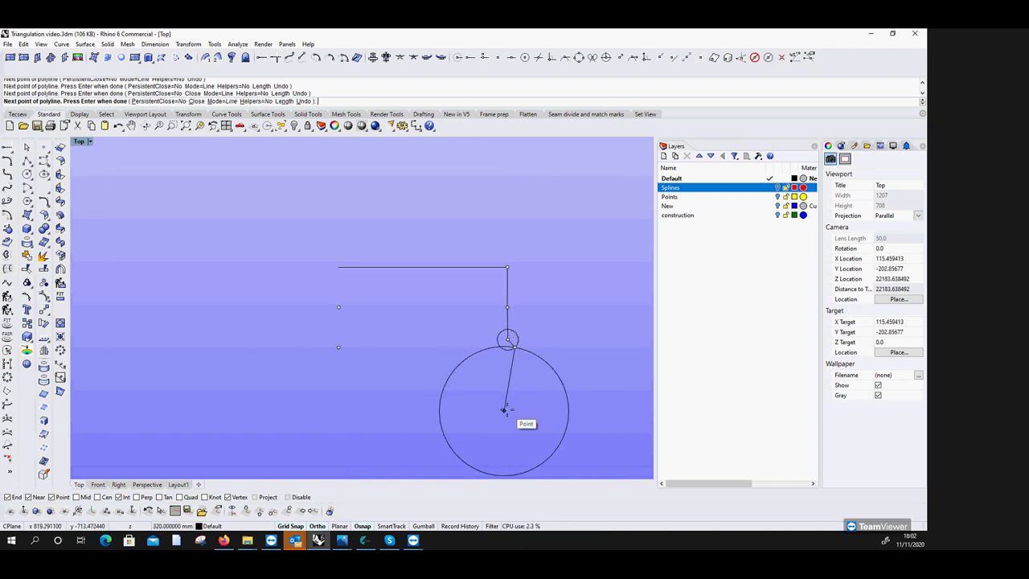
left_click(504, 410)
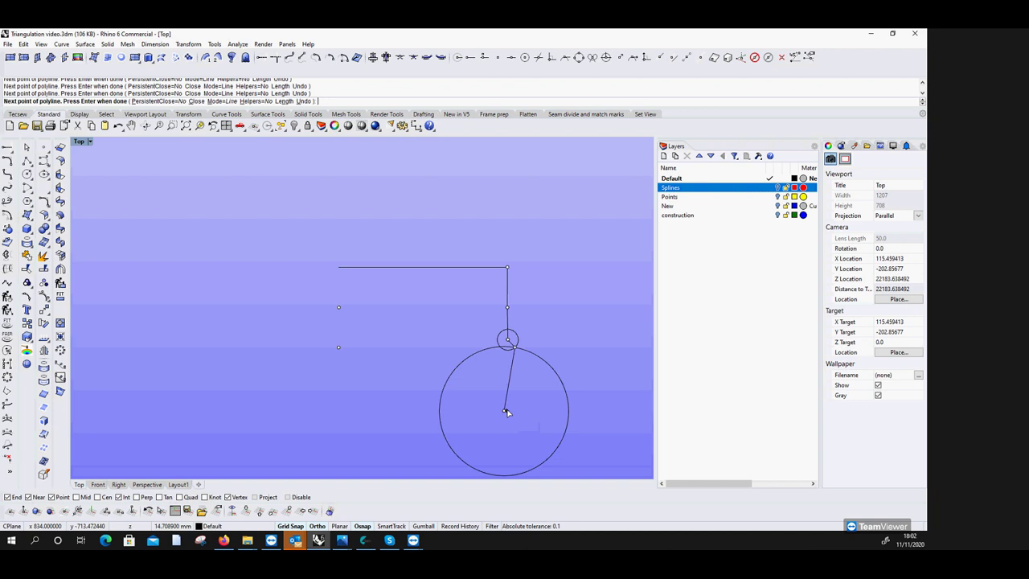
key("Return")
Delete the 52 and 320 helper circles.
left_click(519, 341)
key("Delete")
left_click(532, 356)
key("Delete")
Draw an 830-radius circle on the outline's end and a 200-radius circle on the existing left point.
left_click(26, 173)
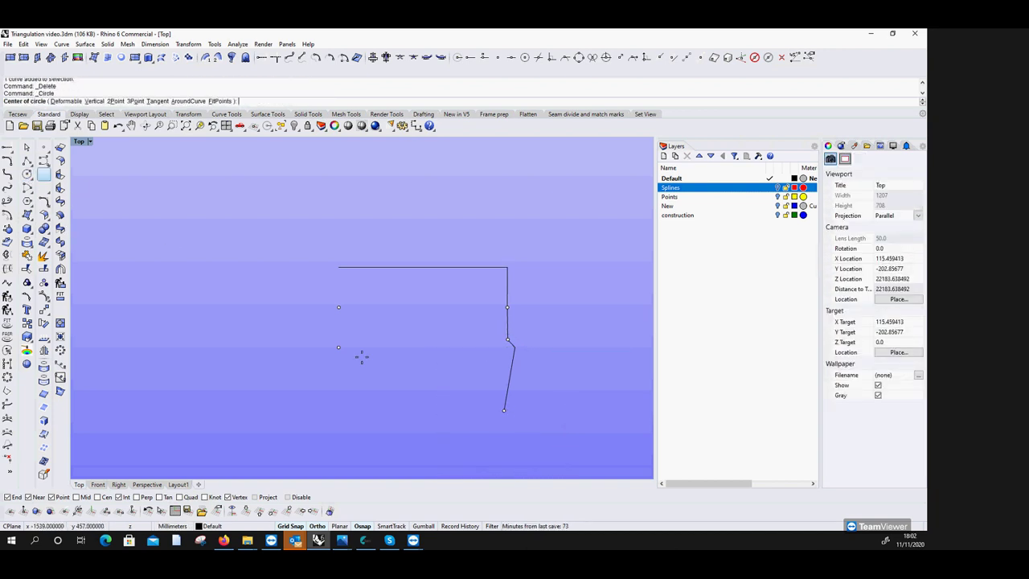
left_click(504, 412)
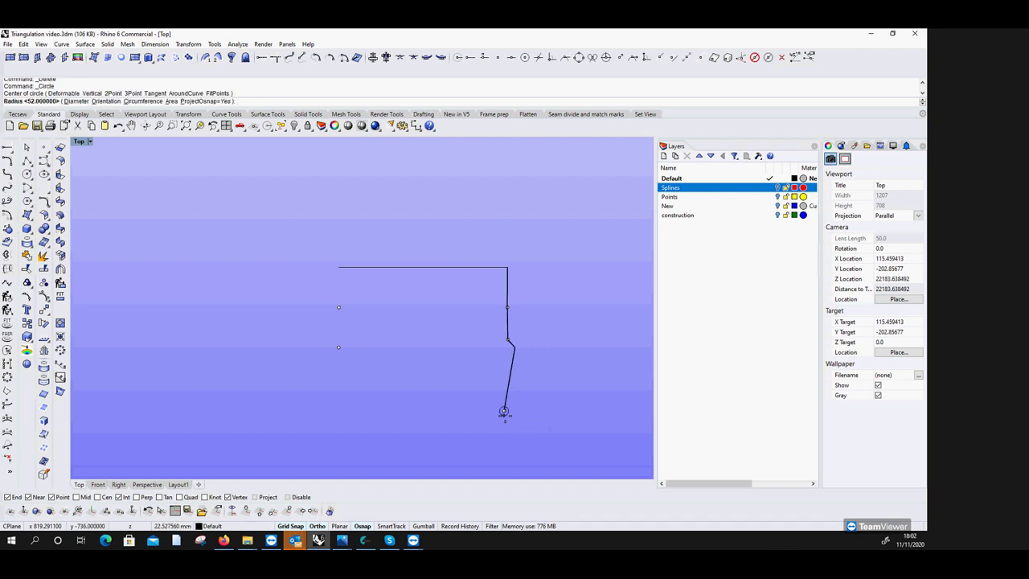
type("830")
key("Return")
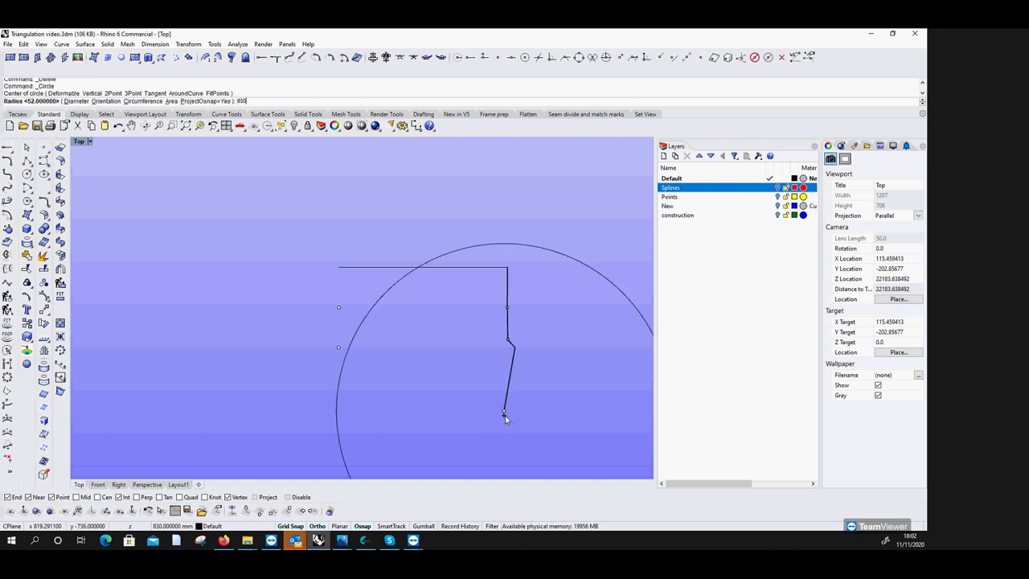
key("Return")
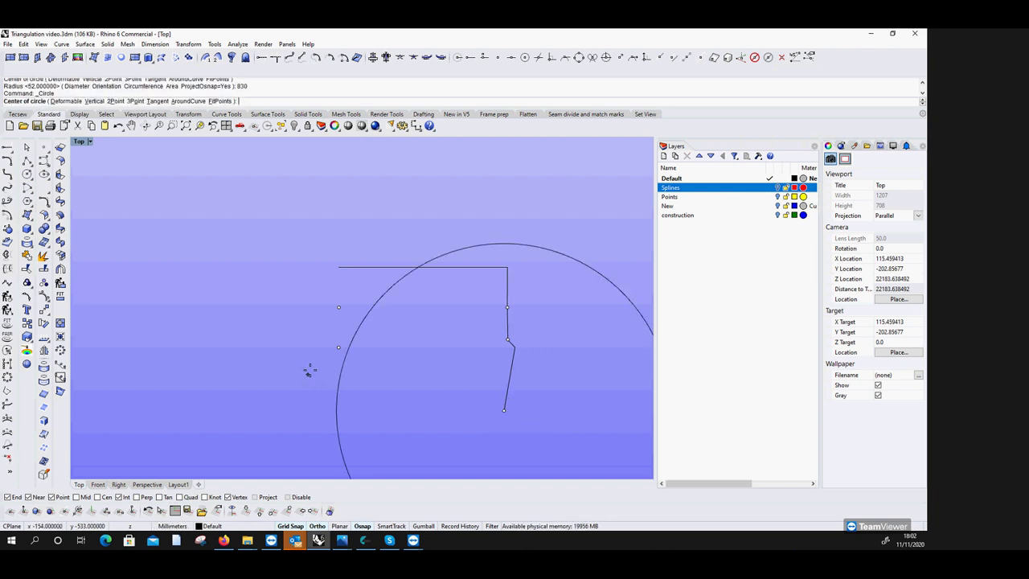
left_click(339, 347)
type("200")
key("Return")
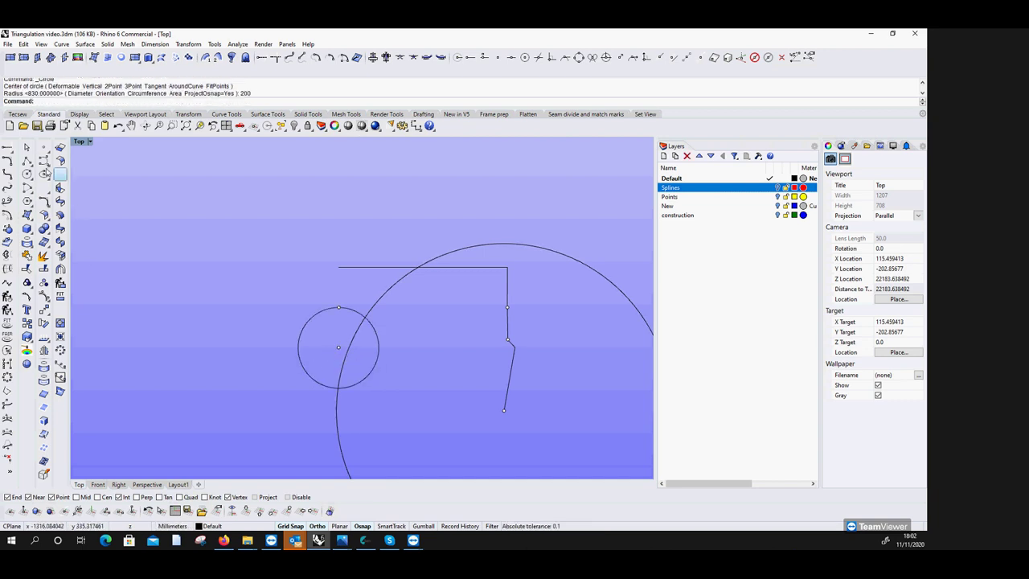
Mark a point where the 830 and 200 circles cross, then delete both construction circles.
left_click(43, 147)
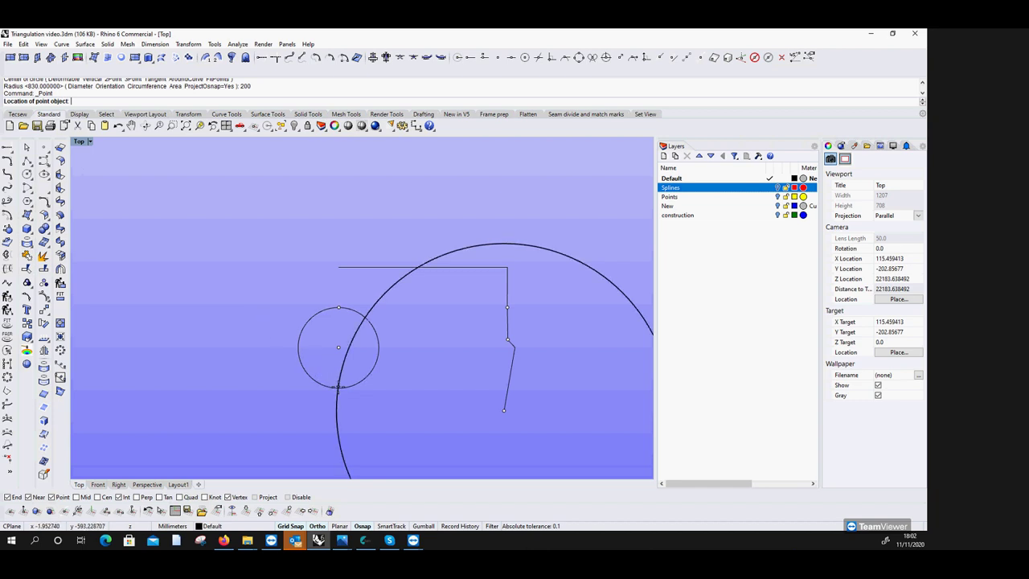
scroll(339, 389, "up", 6)
left_click(338, 383)
key("Return")
key("Escape")
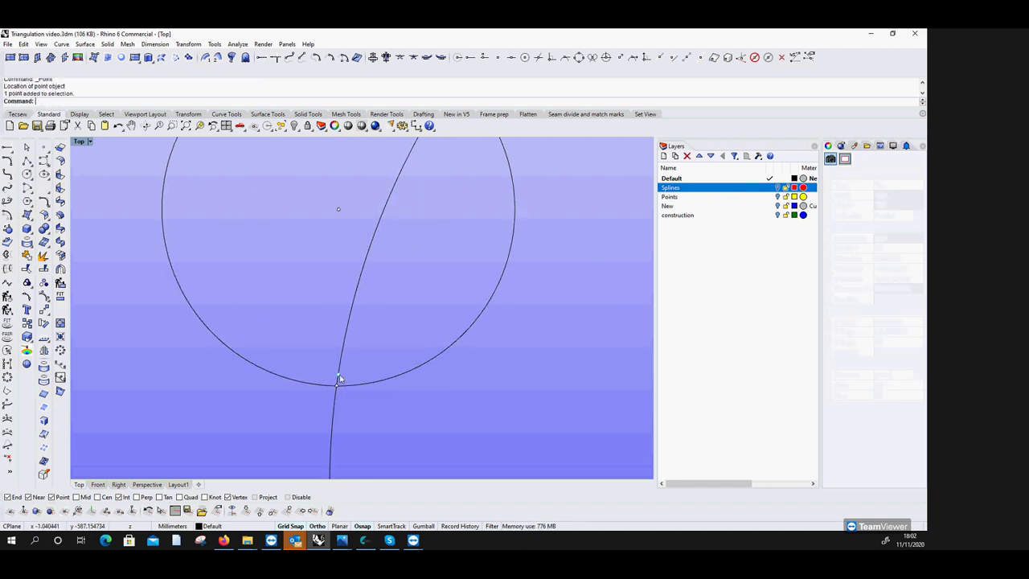
left_click(339, 379)
key("Delete")
left_click(338, 376)
key("Delete")
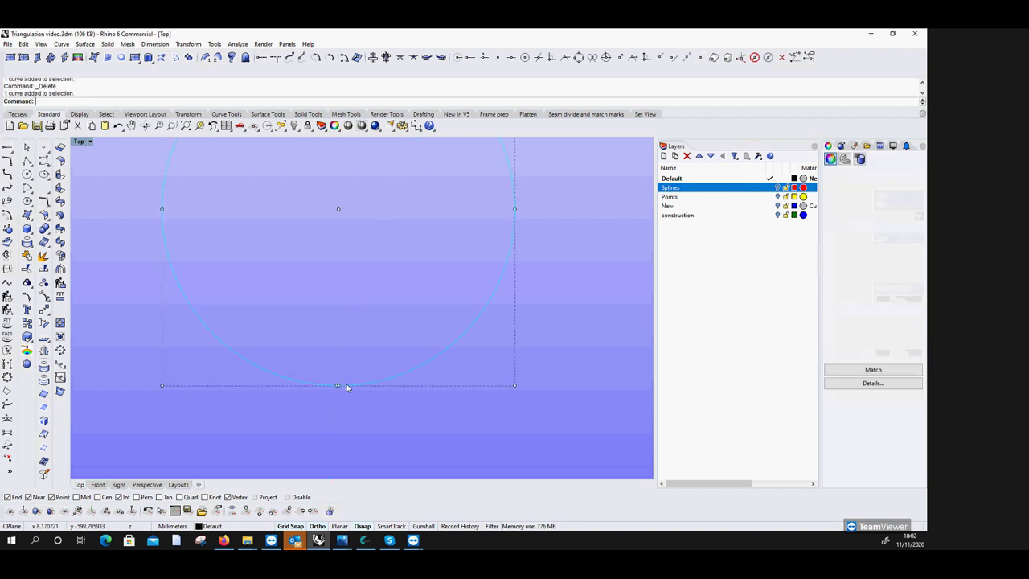
scroll(327, 368, "down", 5)
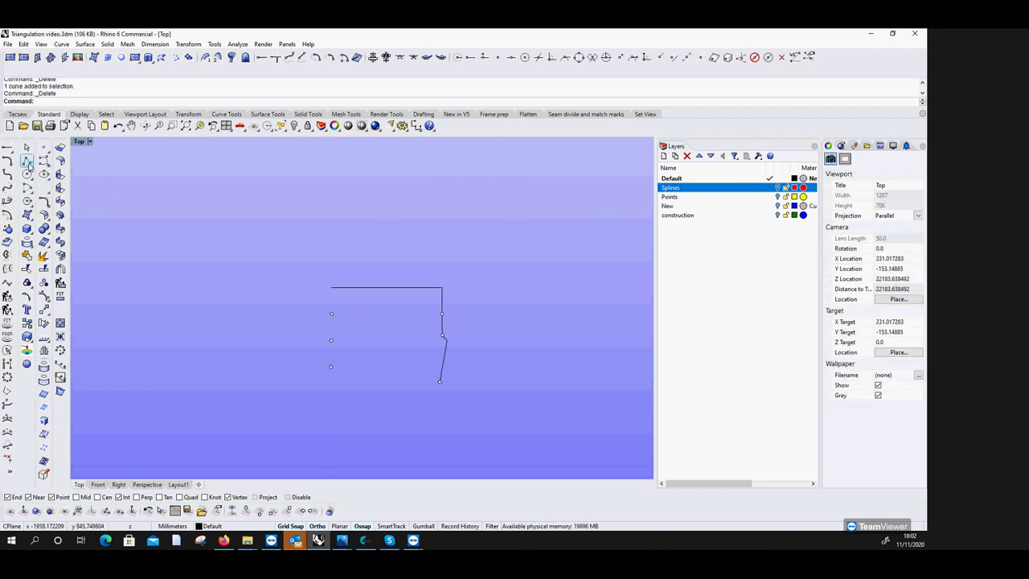
Draw a polyline down through the four left-side points.
left_click(29, 160)
left_click(331, 287)
left_click(331, 313)
left_click(331, 340)
left_click(331, 366)
key("Return")
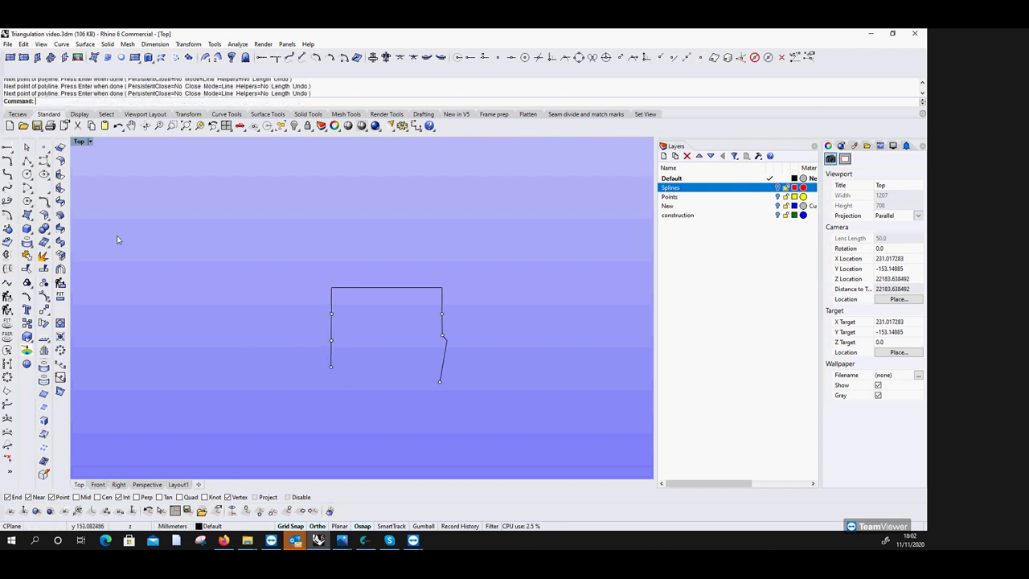
Draw a 200-radius circle on the left line's end and an 830-radius circle on the right side's lower end.
left_click(27, 174)
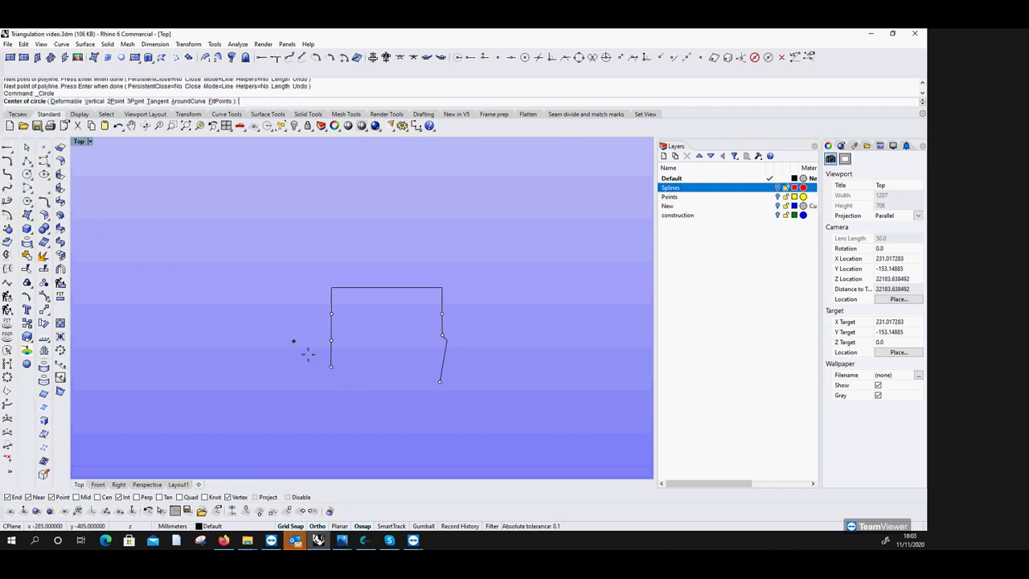
left_click(331, 366)
type("200")
key("Return")
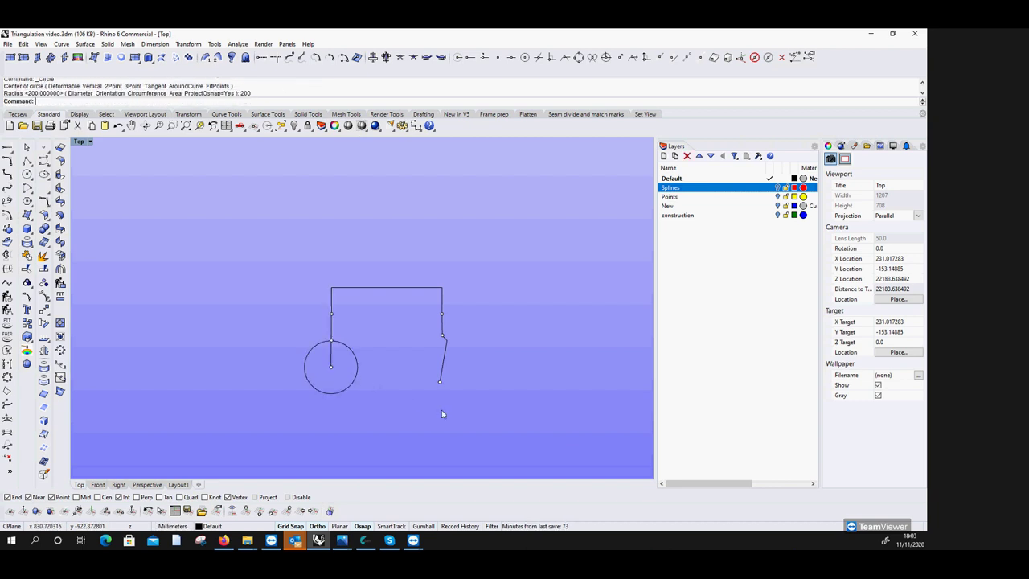
key("Return")
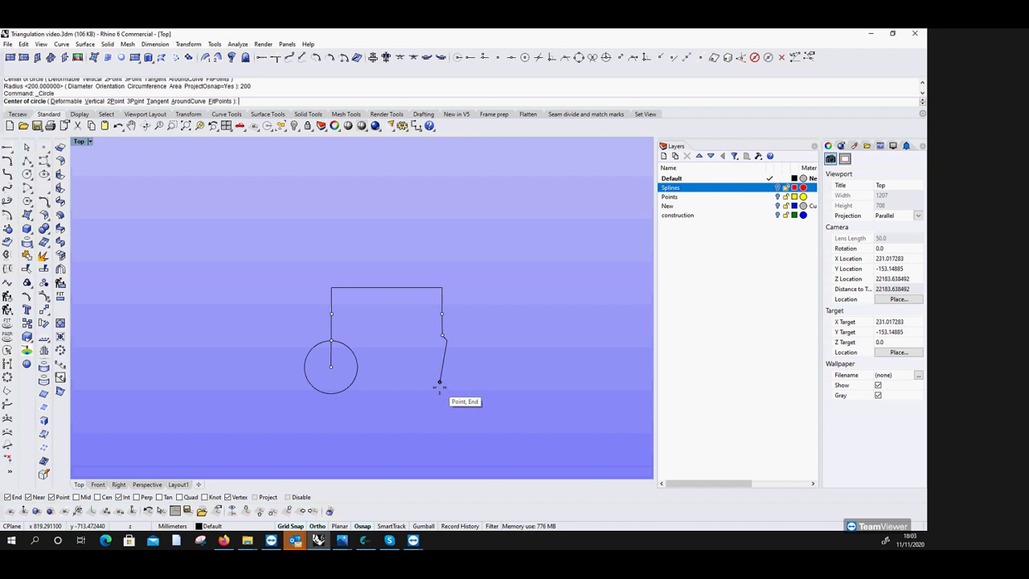
left_click(440, 382)
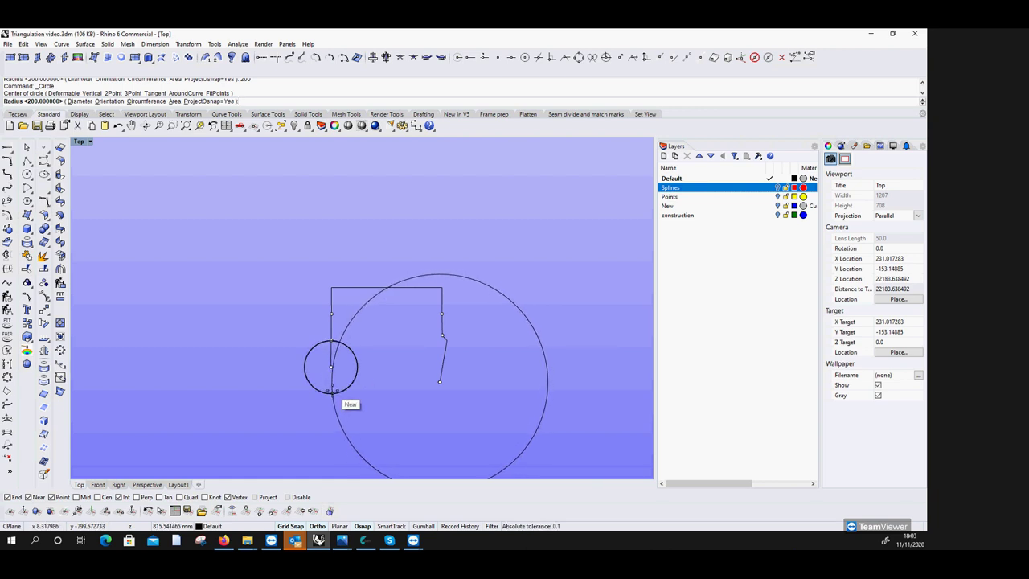
left_click(333, 392)
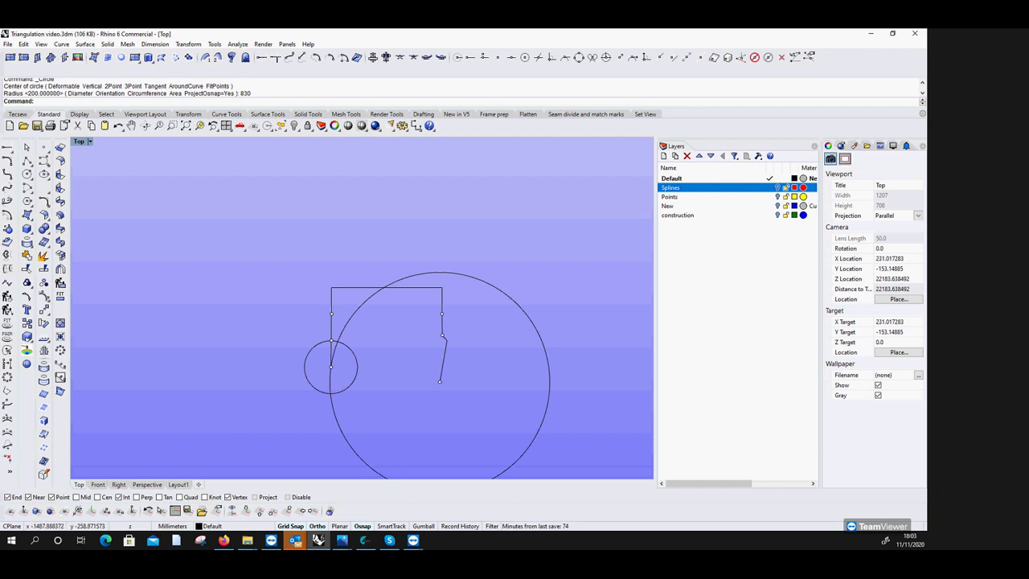
Extend the left side with a segment to the circles' intersection and delete both circles.
left_click(27, 161)
scroll(329, 367, "up", 4)
left_click(325, 363)
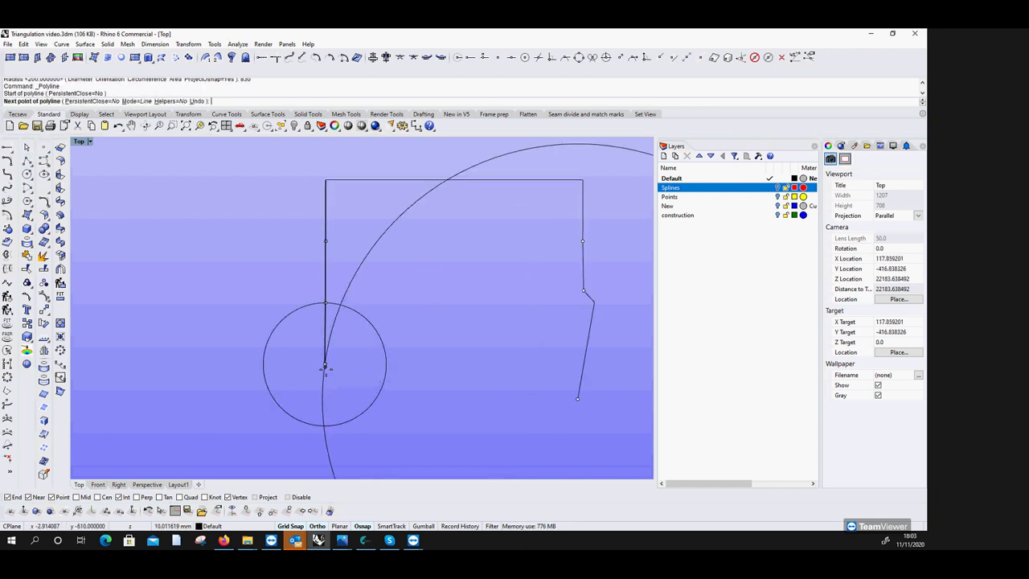
left_click(325, 428)
key("Return")
left_click(332, 427)
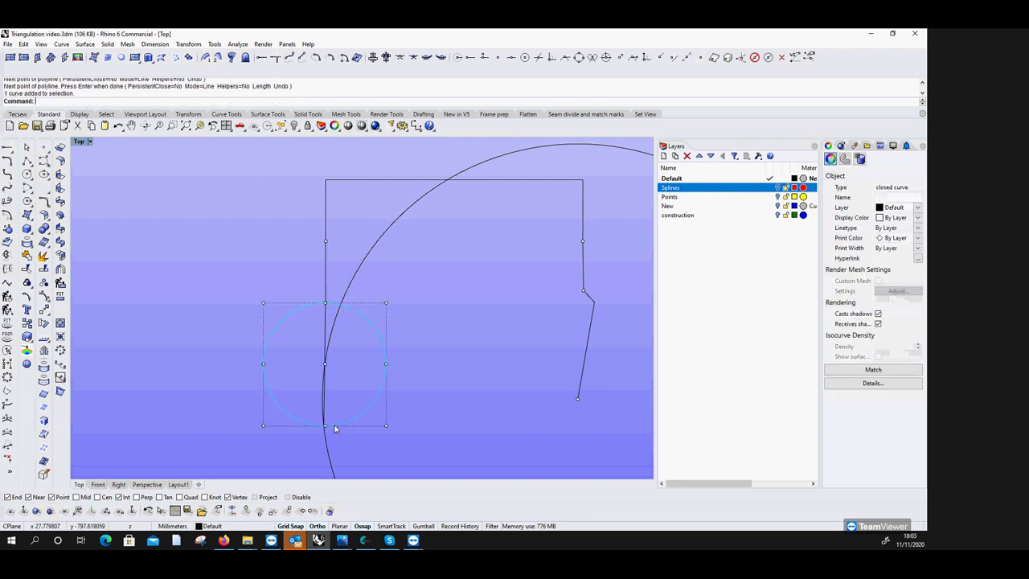
key("Delete")
left_click(327, 440)
key("Delete")
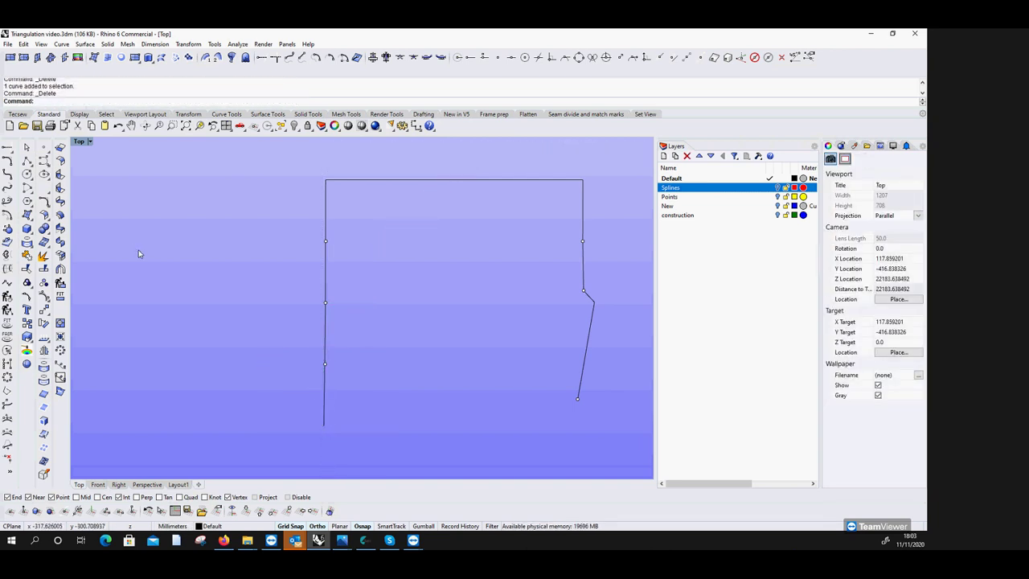
Draw a 384-radius circle at the right side's end and a 772-radius circle at the left line's end.
left_click(27, 175)
scroll(375, 299, "down", 4)
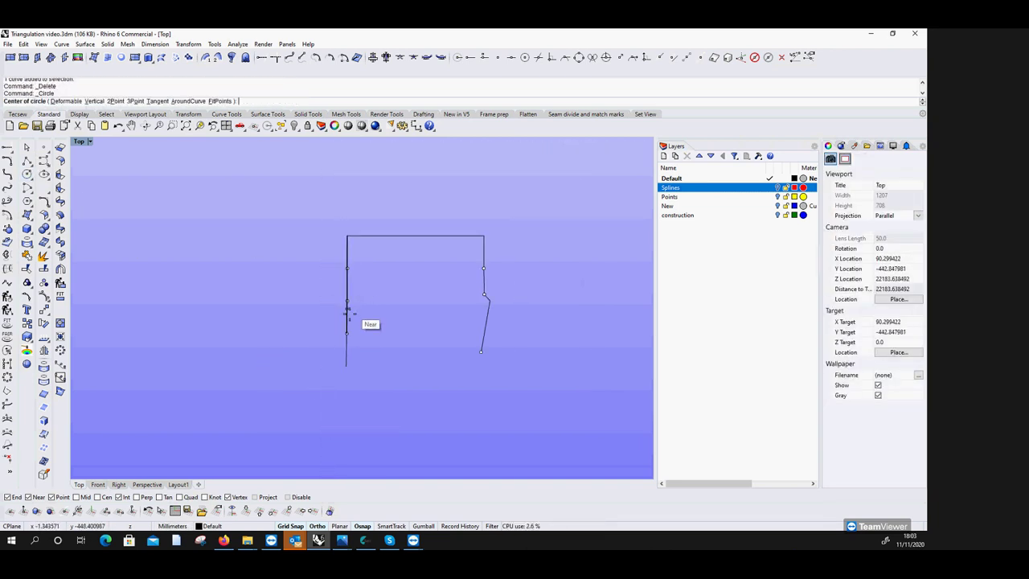
left_click(346, 356)
type("7725")
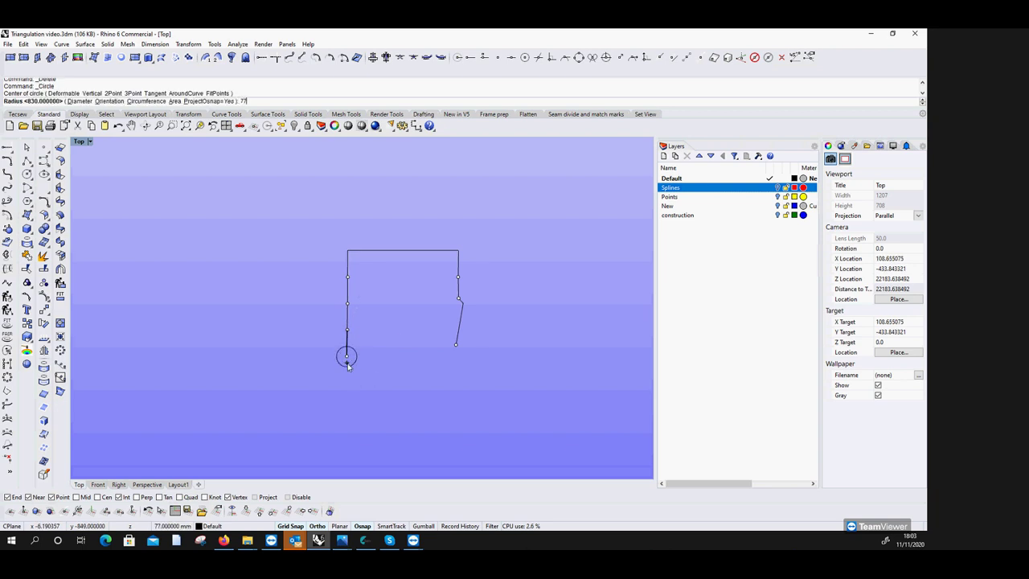
key("Return")
key("Return")
left_click(456, 345)
type("384")
key("Return")
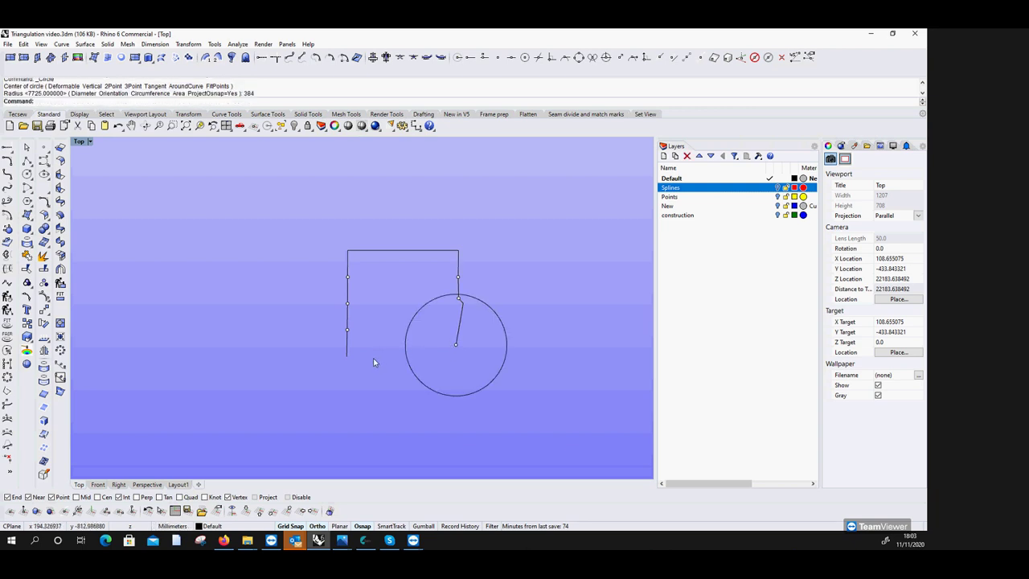
key("Return")
left_click(347, 358)
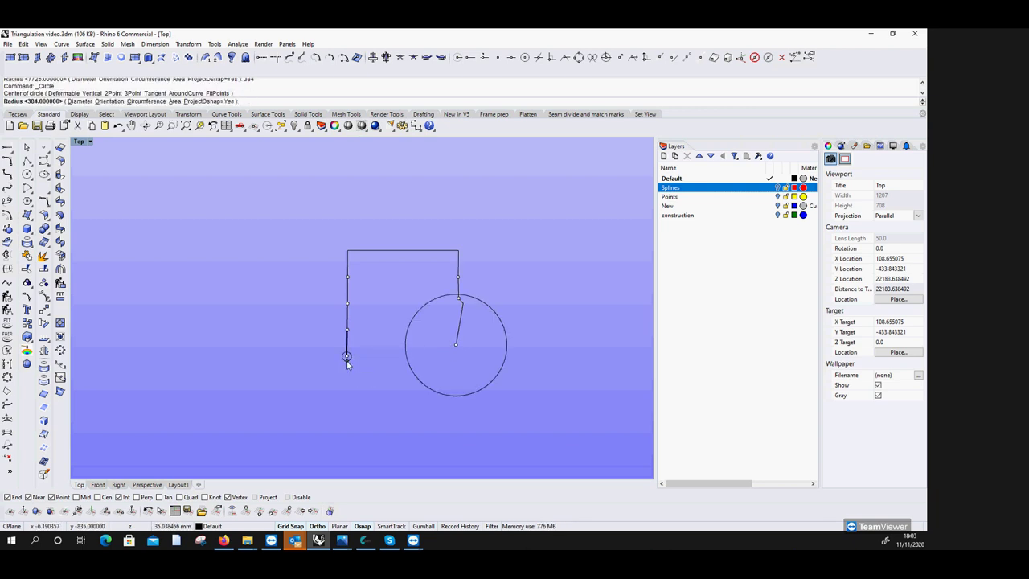
type("772")
key("Return")
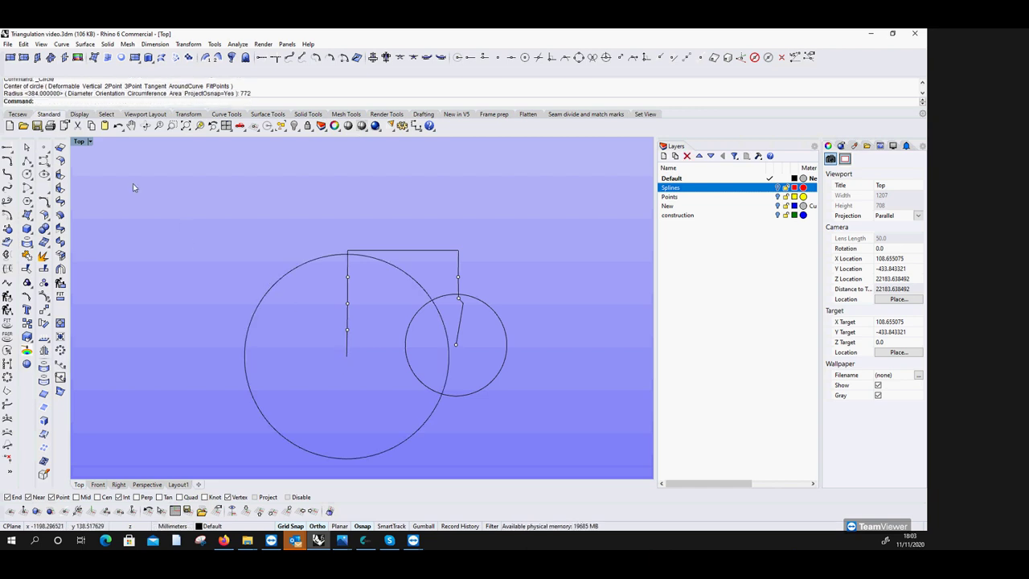
Extend the right side with a segment to where the 384 and 772 circles cross, then delete both circles.
left_click(27, 161)
left_click(462, 303)
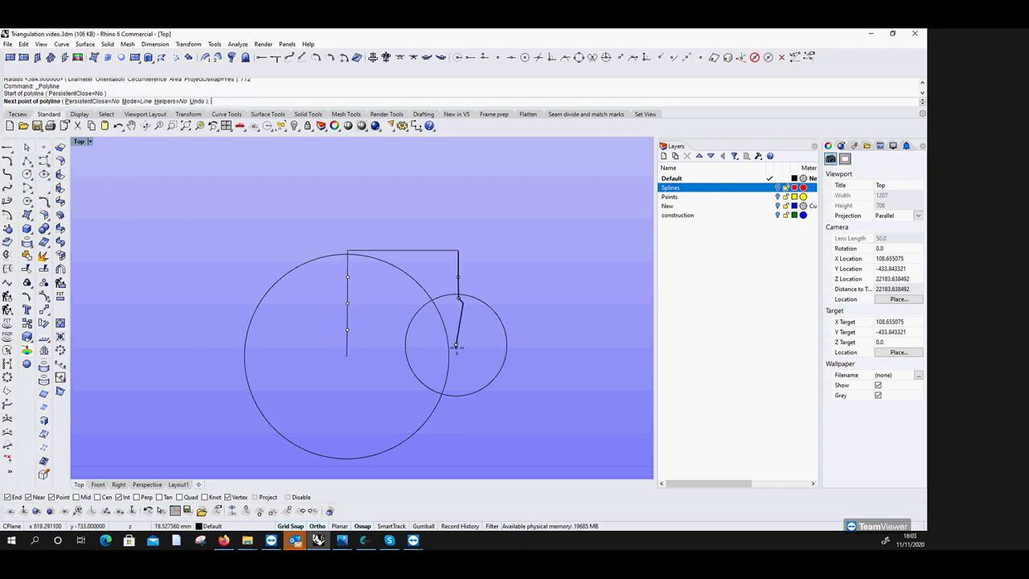
left_click(438, 394)
key("Return")
left_click(447, 354)
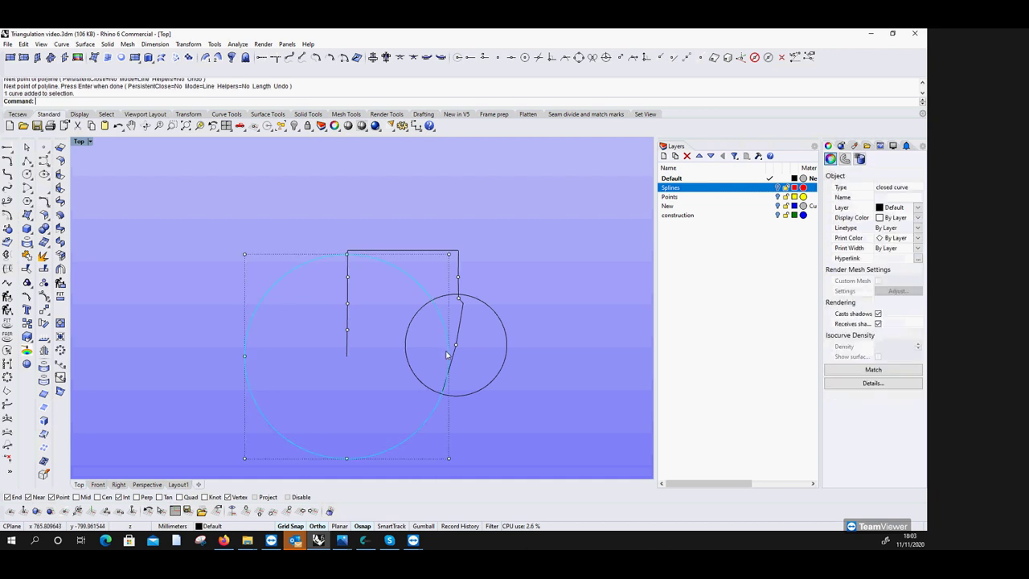
key("Delete")
left_click(463, 393)
key("Delete")
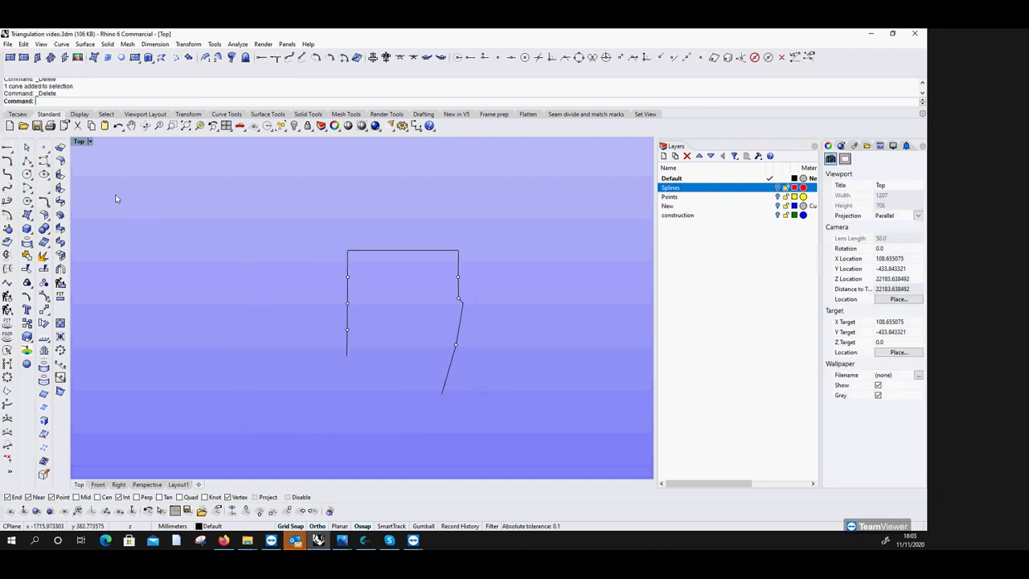
left_click(44, 174)
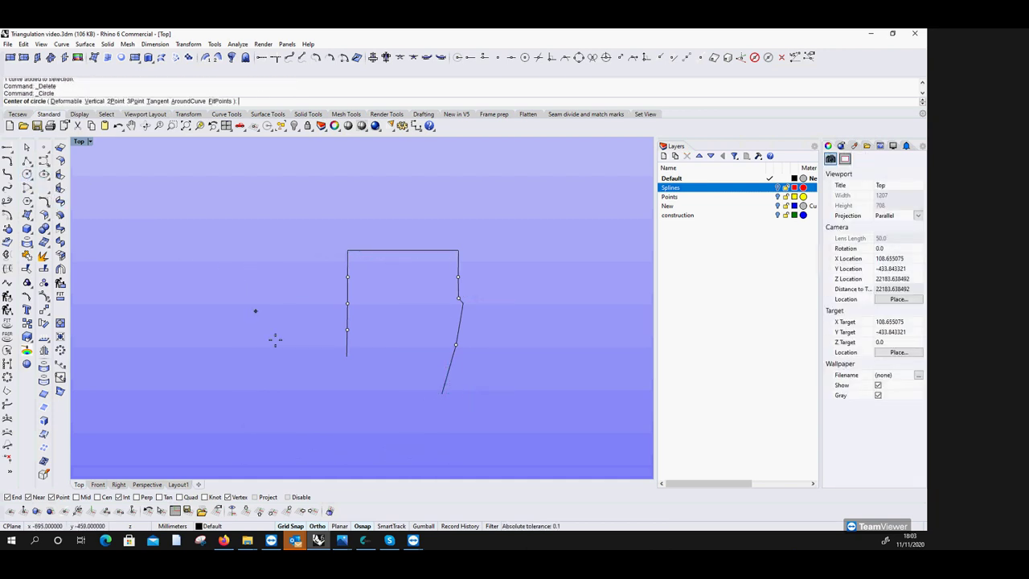
left_click(348, 356)
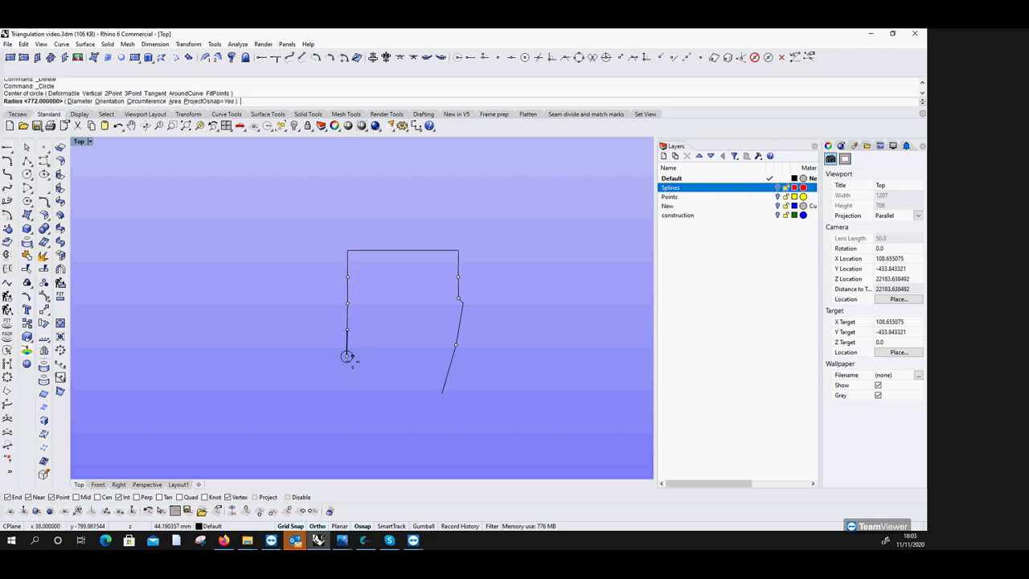
Finish the 720 mm circle and delete the leftover construction circle.
type("720")
key("Return")
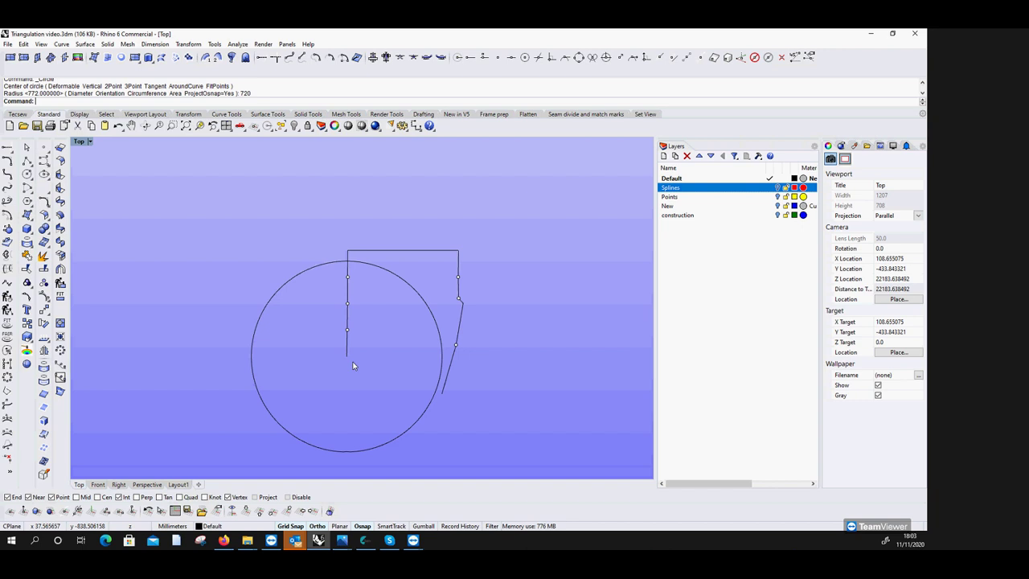
left_click(422, 306)
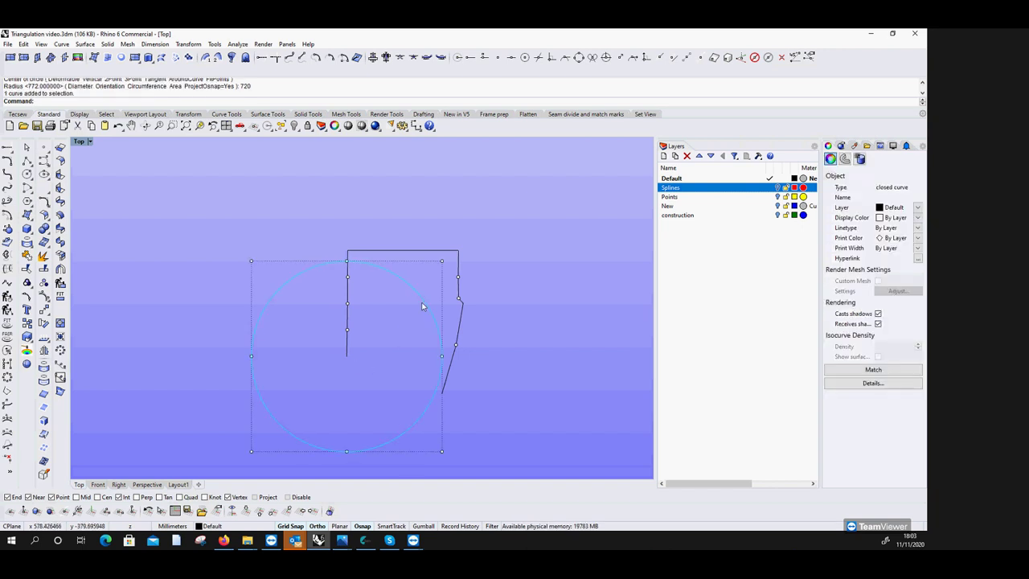
key("Delete")
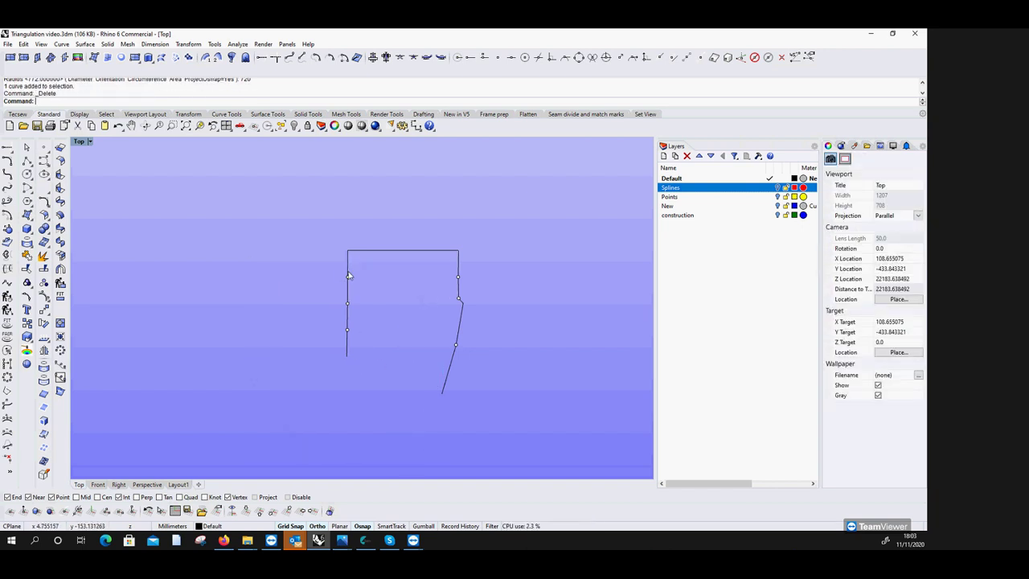
Draw a 200 mm circle at the left line's lower end and a 720 mm circle at the slanted line's end.
key("Return")
left_click(347, 357)
type("200")
key("Return")
key("Return")
left_click(441, 394)
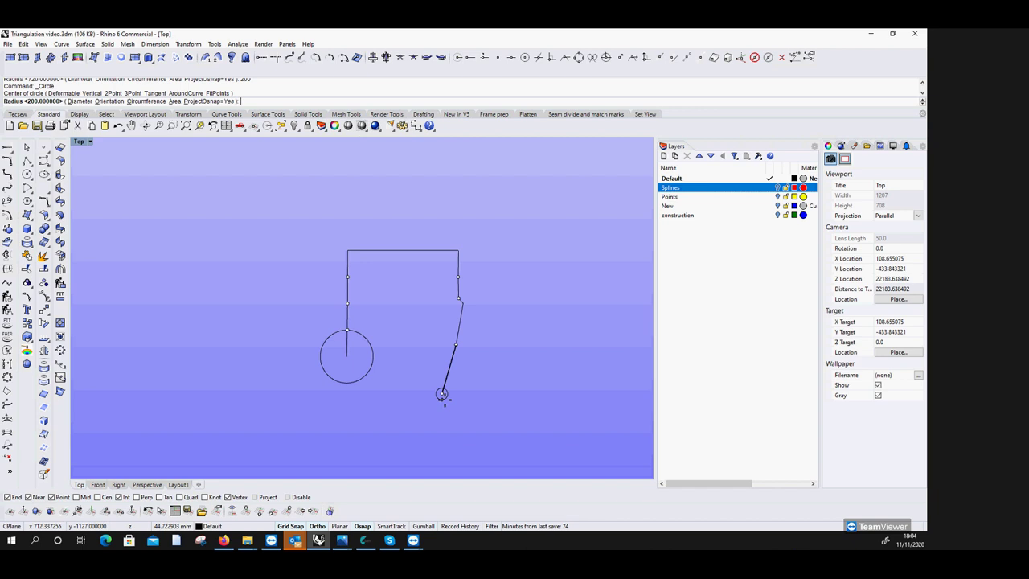
type("720")
key("Return")
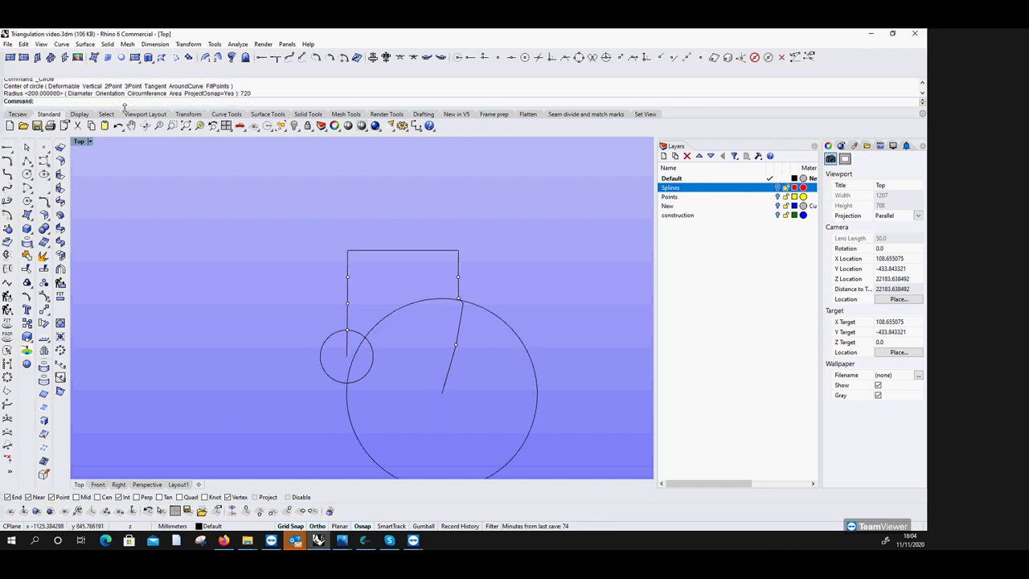
Place a point where the two circles cross, then delete both construction circles.
left_click(44, 147)
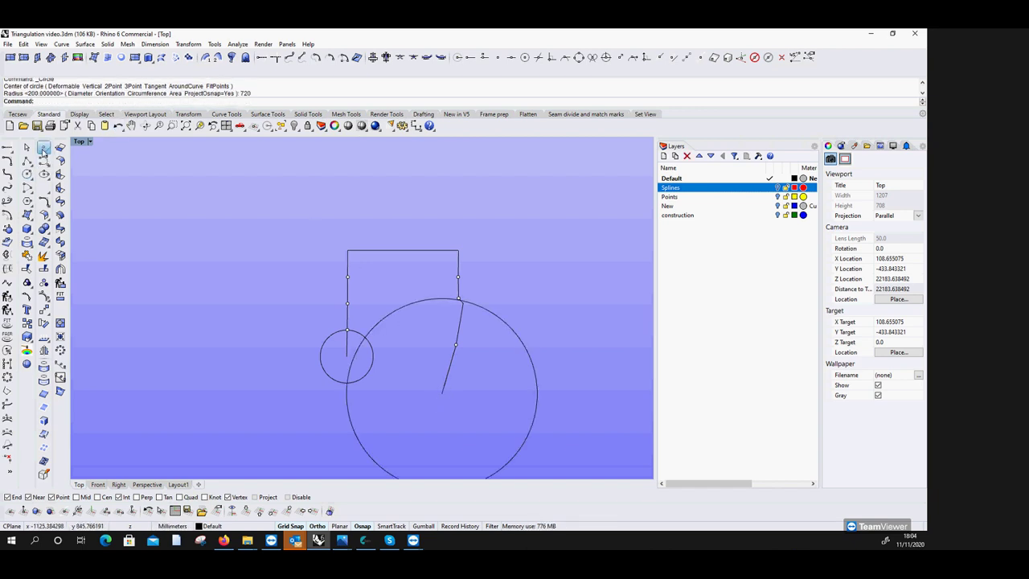
left_click(346, 383)
key("Return")
left_click(346, 383)
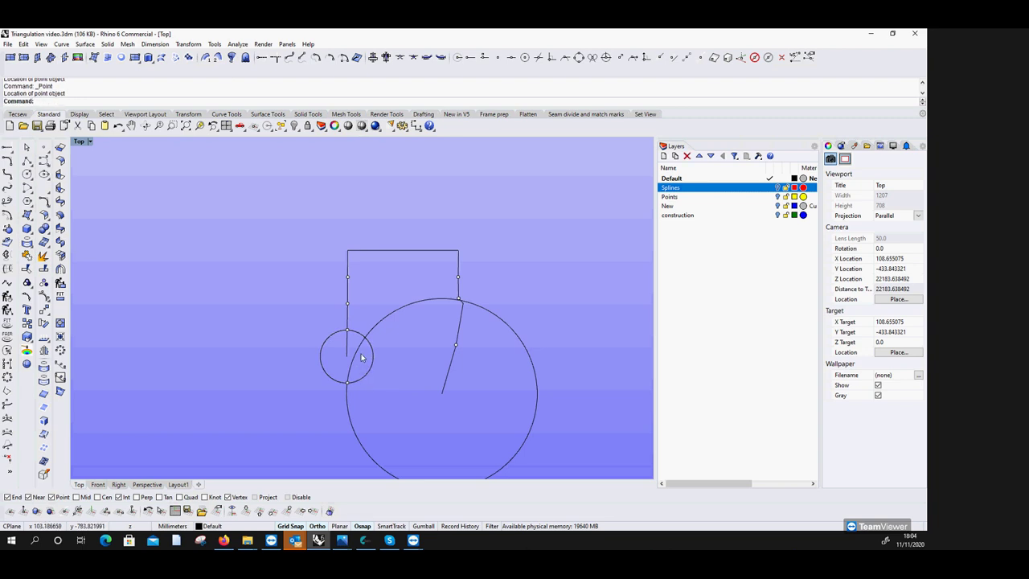
left_click(360, 357)
key("Delete")
left_click(372, 370)
key("Delete")
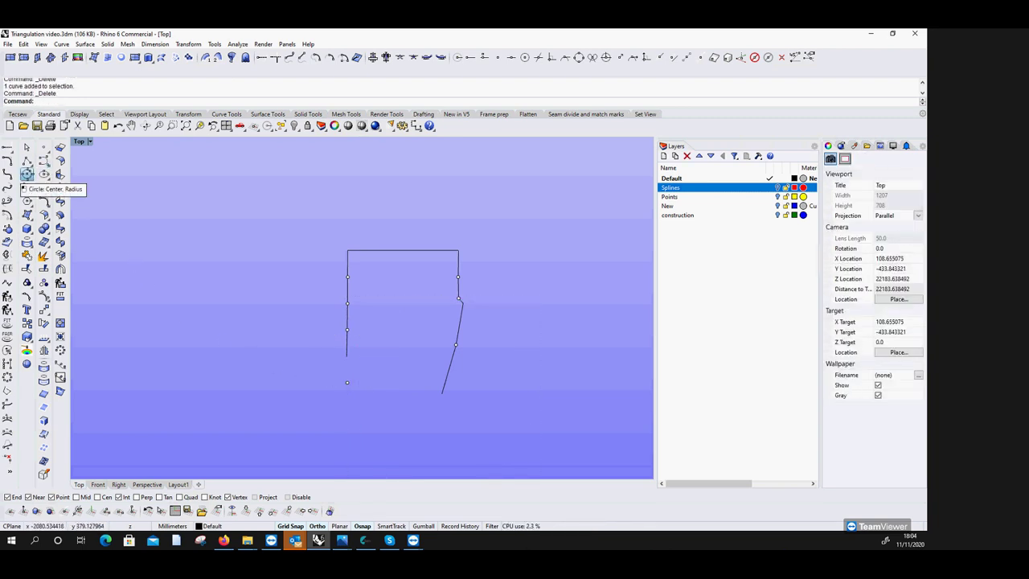
Draw a 704 mm circle at the marked point and a 200 mm circle at the slanted line's end.
left_click(27, 173)
left_click(347, 384)
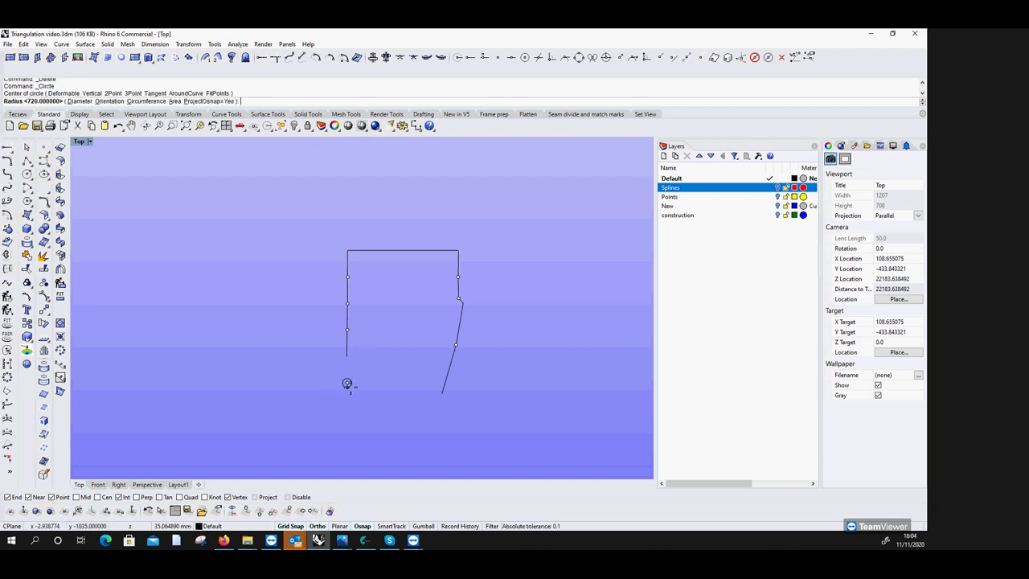
type("704")
key("Return")
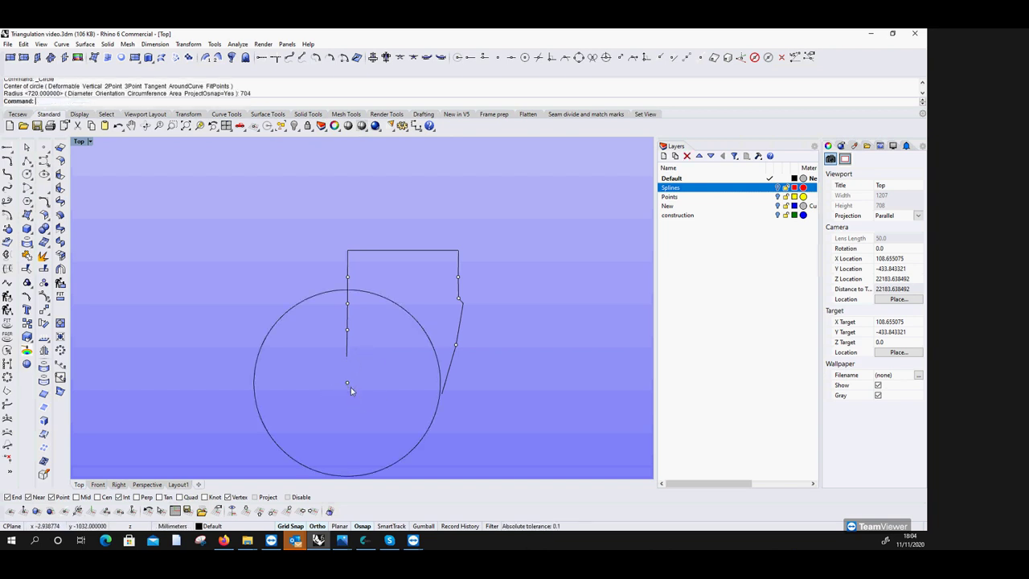
right_click(406, 394)
left_click(442, 394)
type("200")
key("Return")
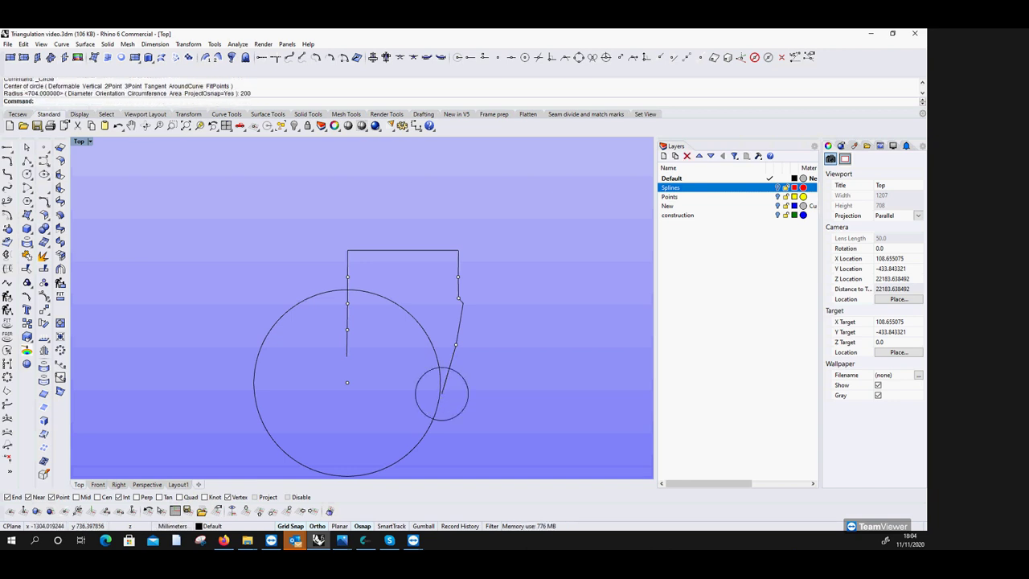
Extend the left line down to the marked point and the slanted line to the circles' intersection.
left_click(26, 160)
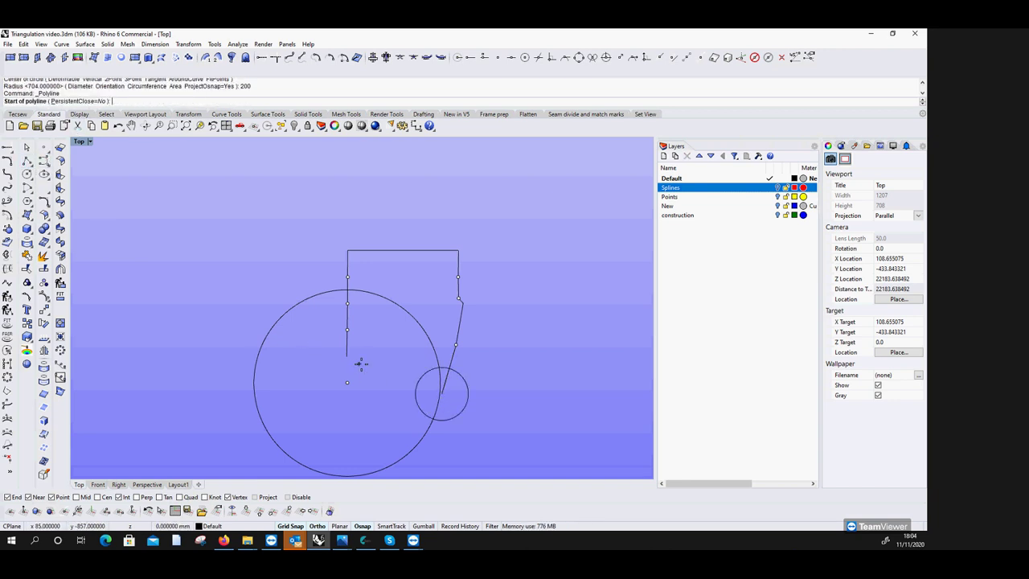
left_click(348, 368)
left_click(346, 380)
key("Return")
key("Return")
left_click(442, 393)
key("Escape")
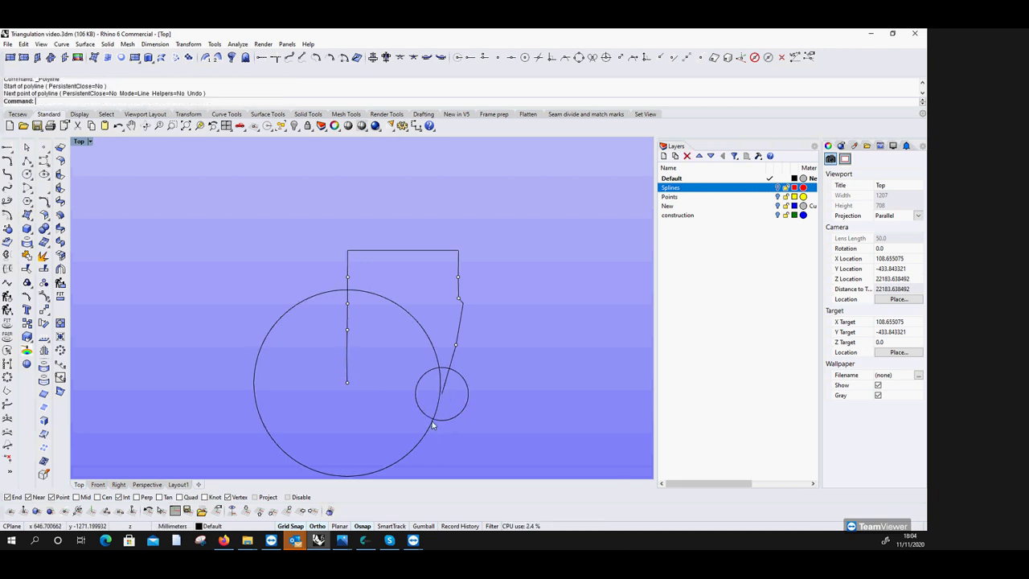
key("Return")
left_click(442, 394)
left_click(440, 419)
key("Return")
Delete the small and large construction circles.
left_click(442, 420)
key("Delete")
left_click(424, 429)
key("Delete")
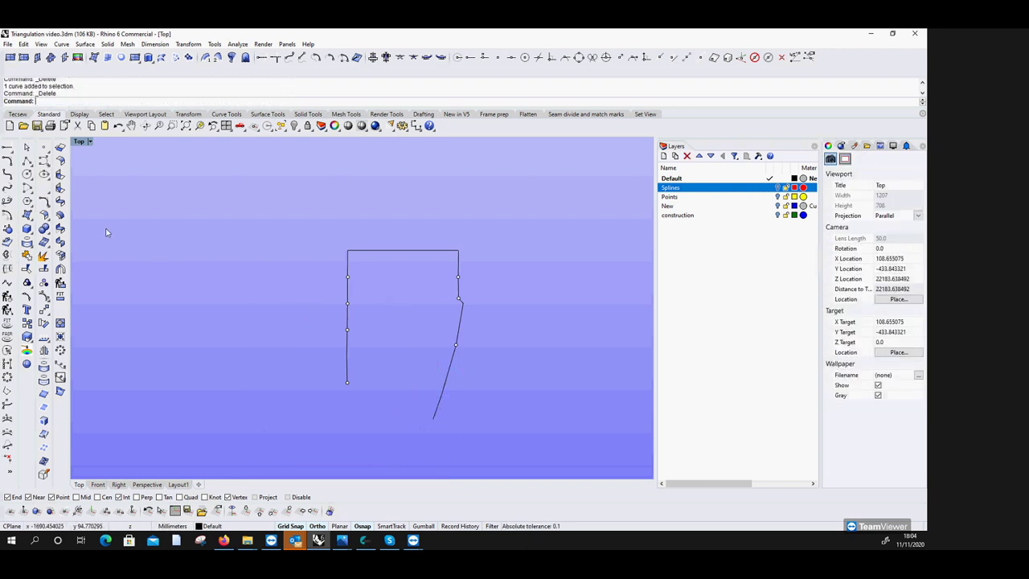
Draw a 750 mm circle at the left line's end and a 234 mm circle at the slanted line's end.
left_click(27, 174)
left_click(347, 383)
type("750")
key("Return")
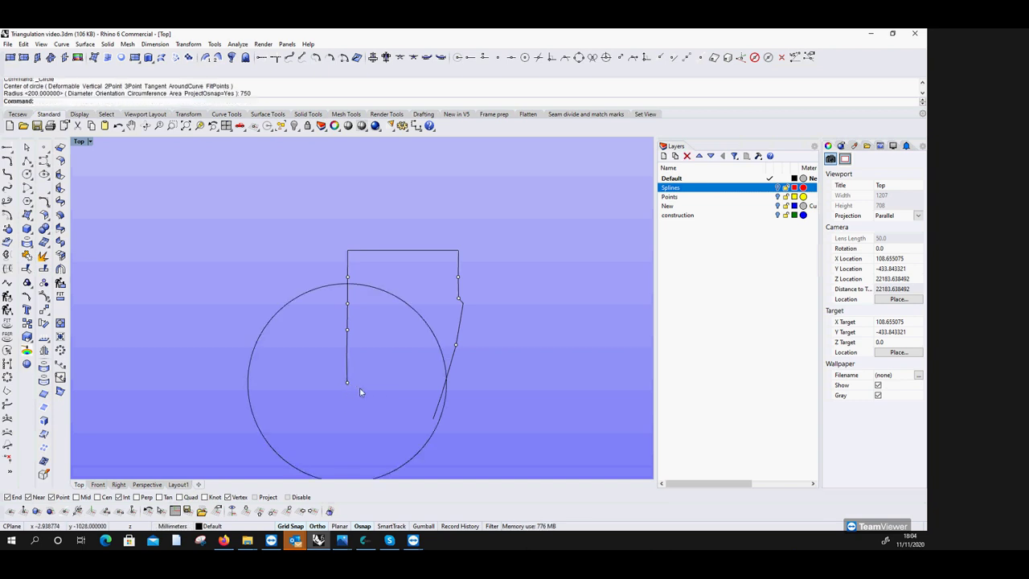
key("Return")
left_click(433, 418)
type("234")
key("Return")
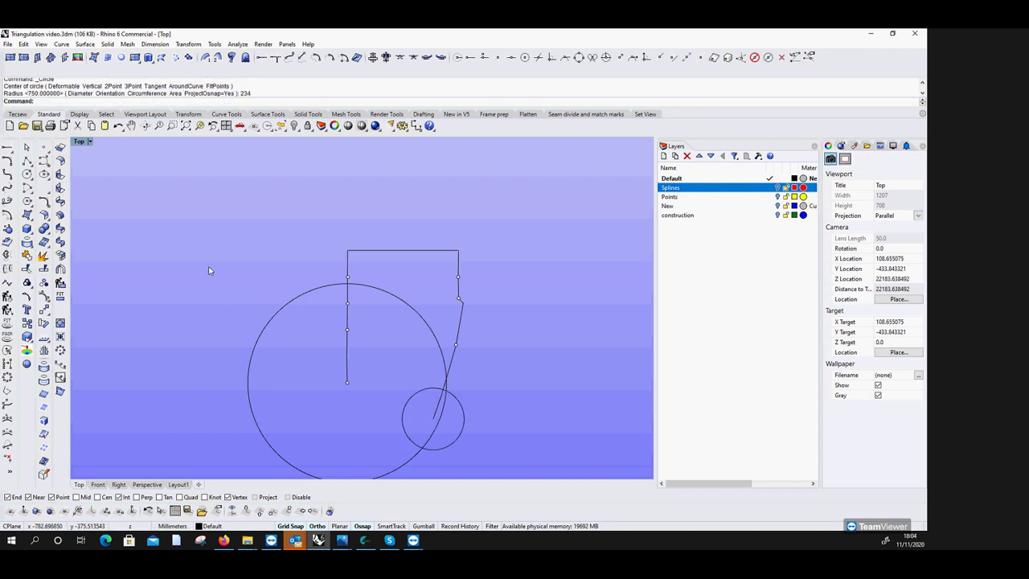
Extend the slanted line to the 750/234 circle intersection and delete both circles.
left_click(26, 160)
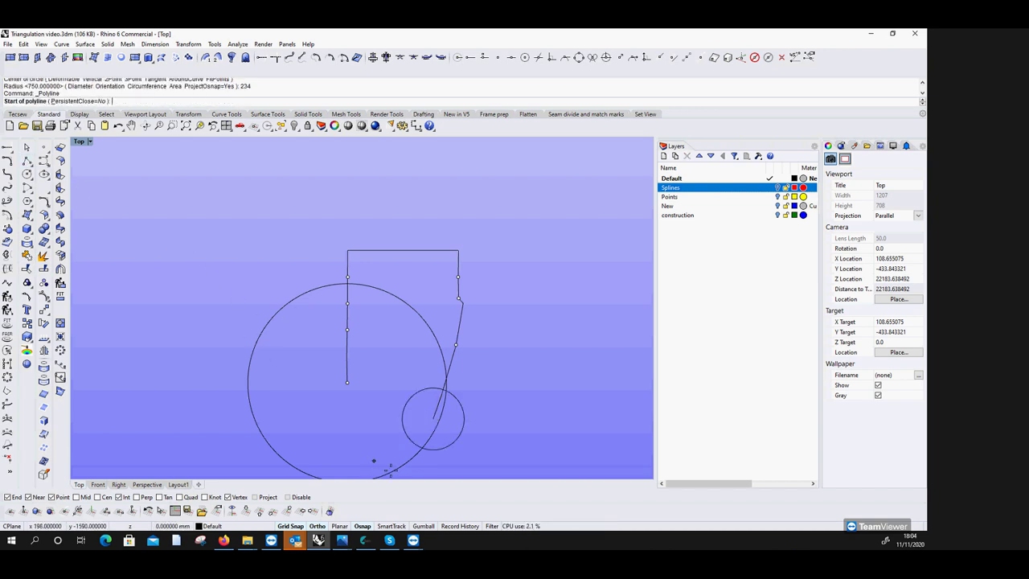
left_click(433, 418)
left_click(422, 443)
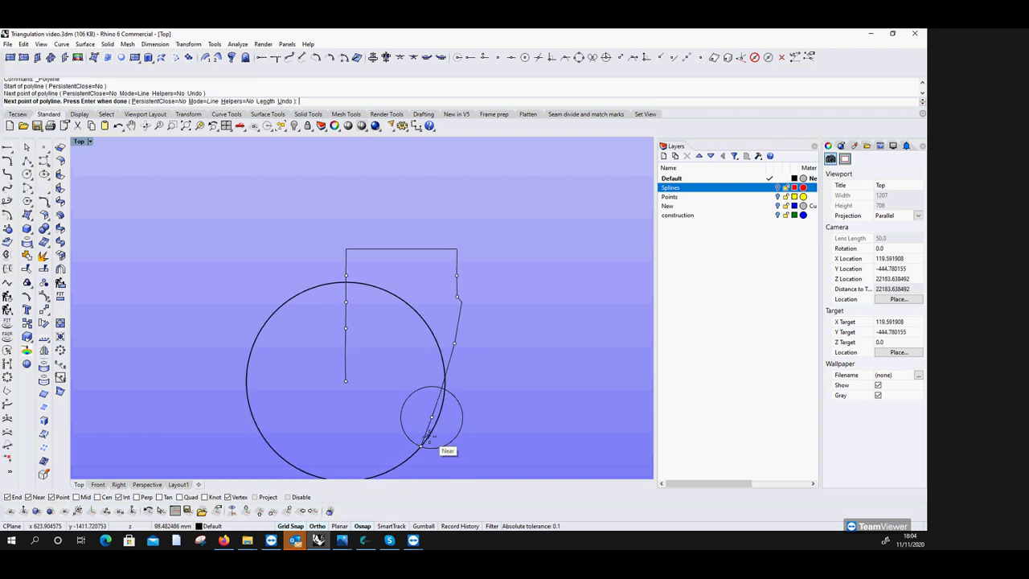
key("Return")
left_click(431, 440)
left_click(433, 443)
key("Delete")
left_click(27, 175)
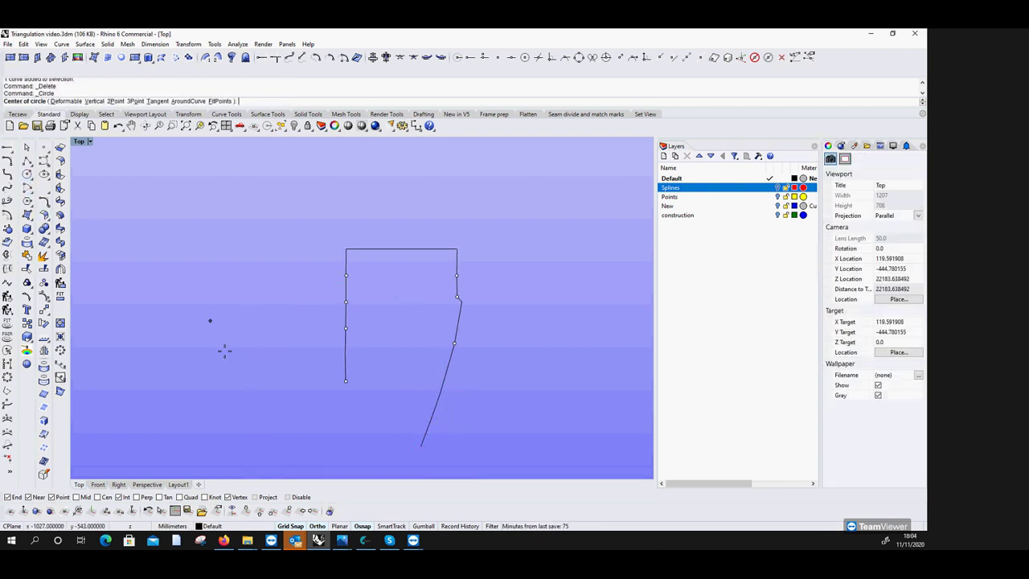
Draw a 636 mm circle at the slanted line's end and a 200 mm circle at the left line's end.
left_click(420, 447)
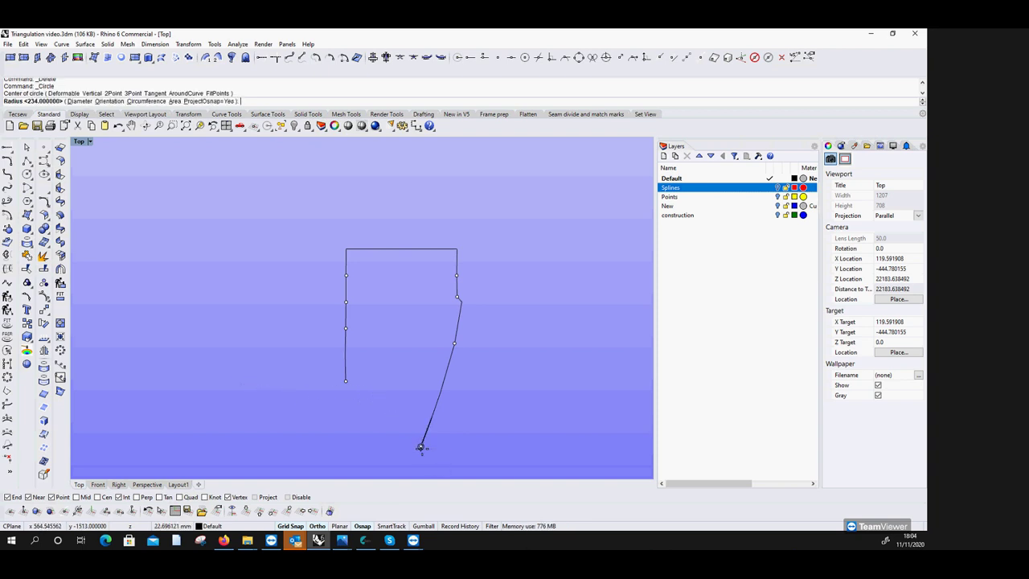
type("636")
key("Return")
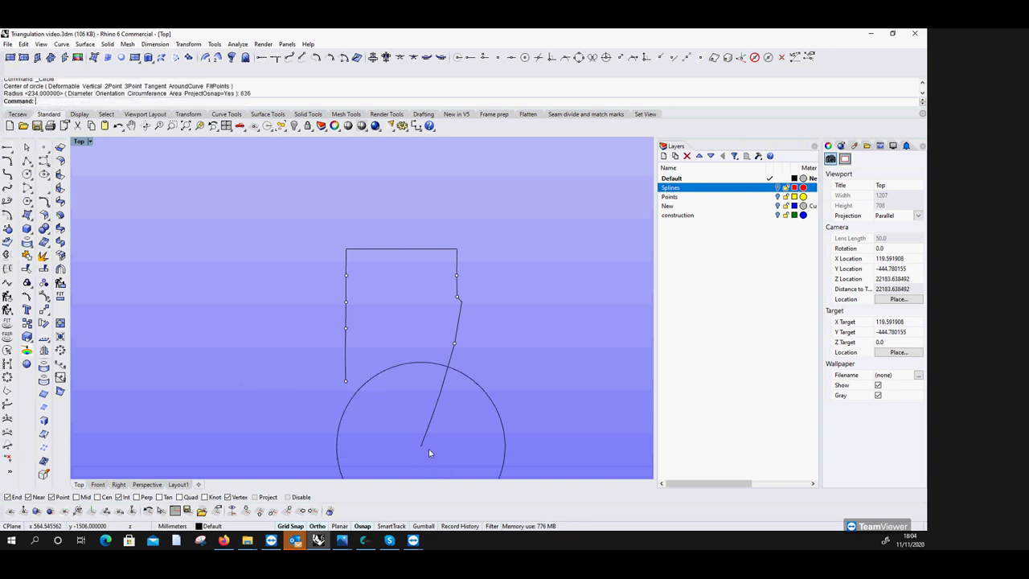
key("Return")
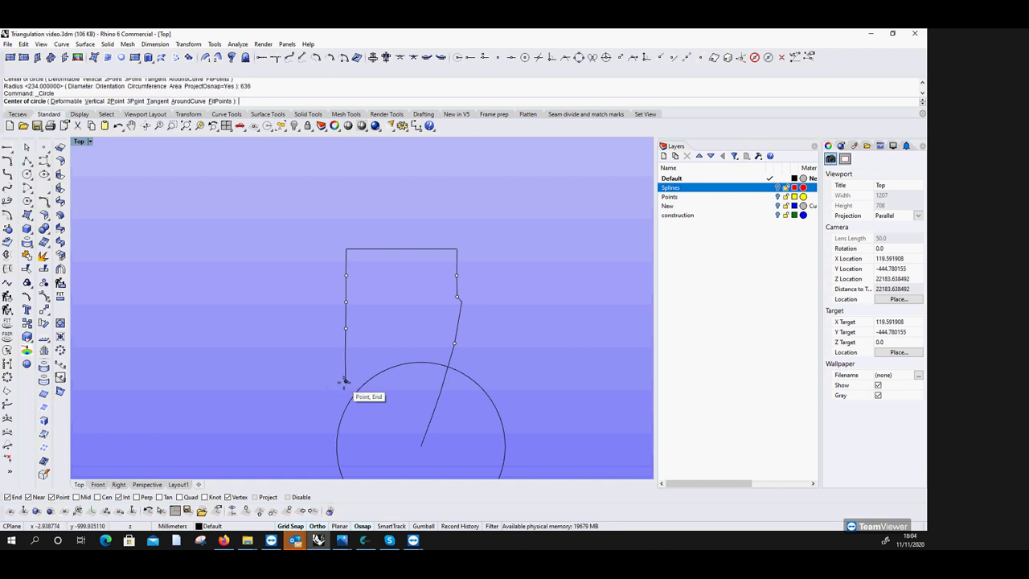
left_click(345, 381)
type("200")
key("Return")
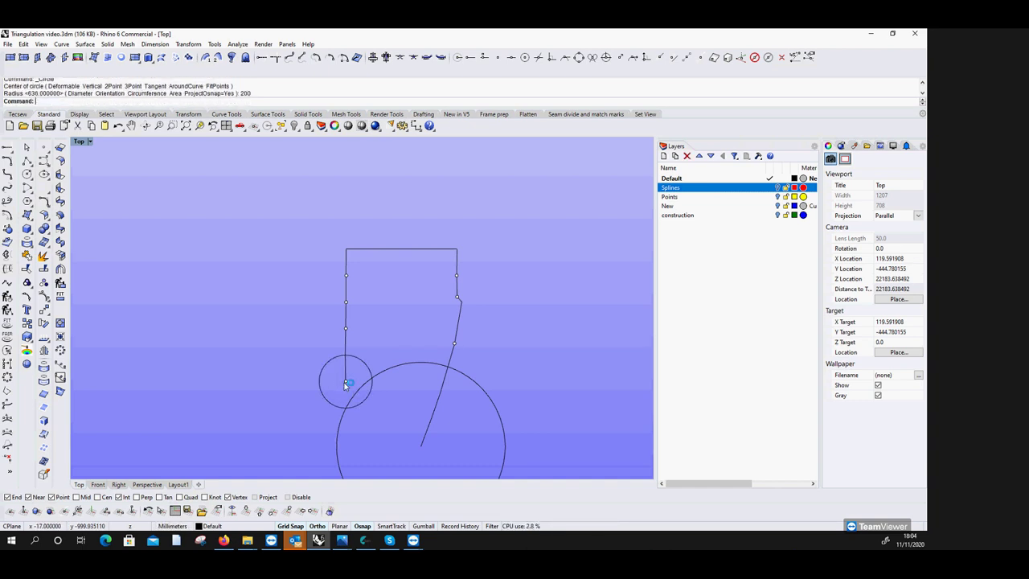
Extend the left line to the circles' intersection and delete both construction circles.
left_click(27, 161)
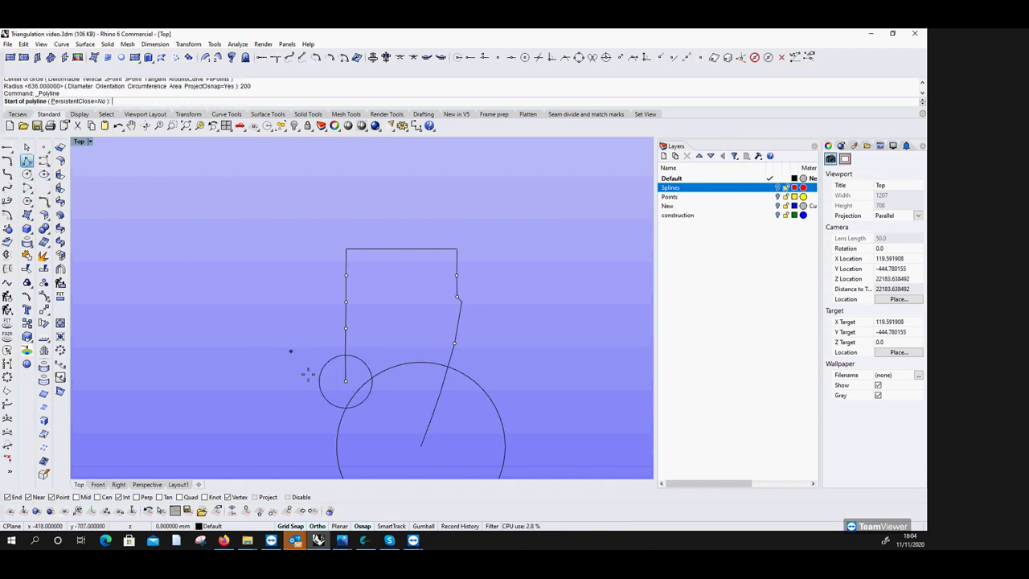
left_click(345, 406)
left_click(347, 408)
key("Return")
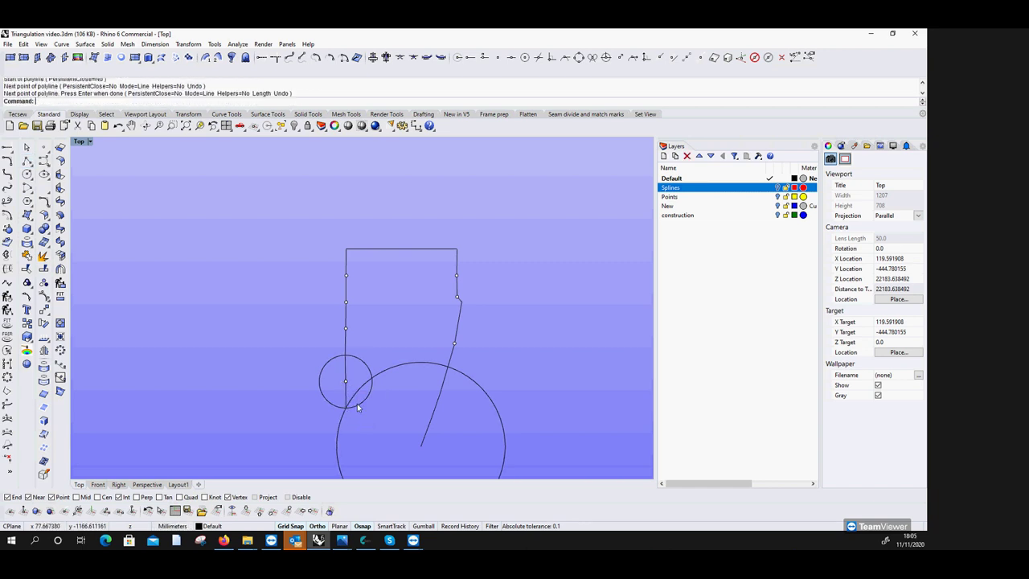
left_click(358, 409)
key("Delete")
left_click(363, 387)
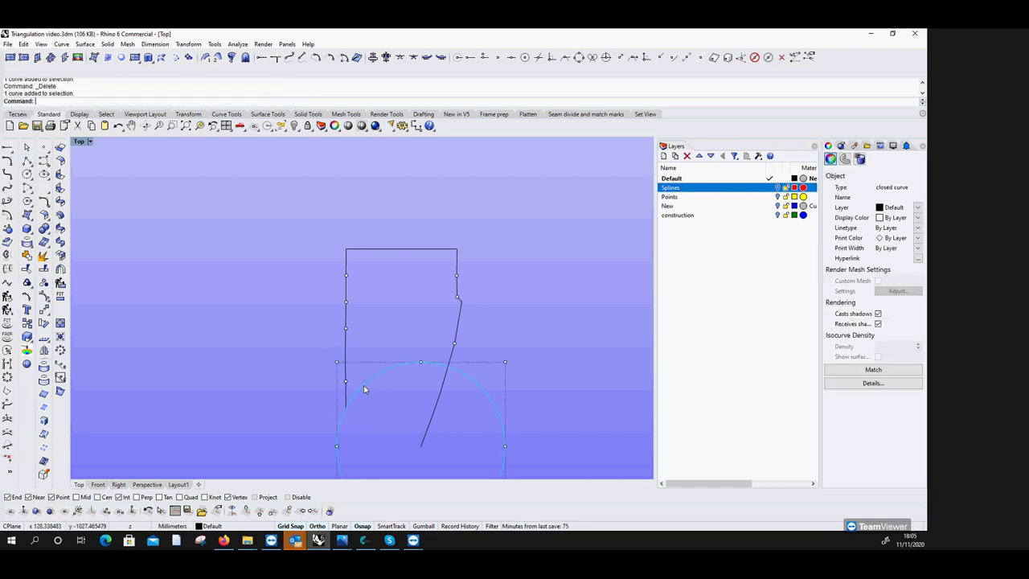
key("Delete")
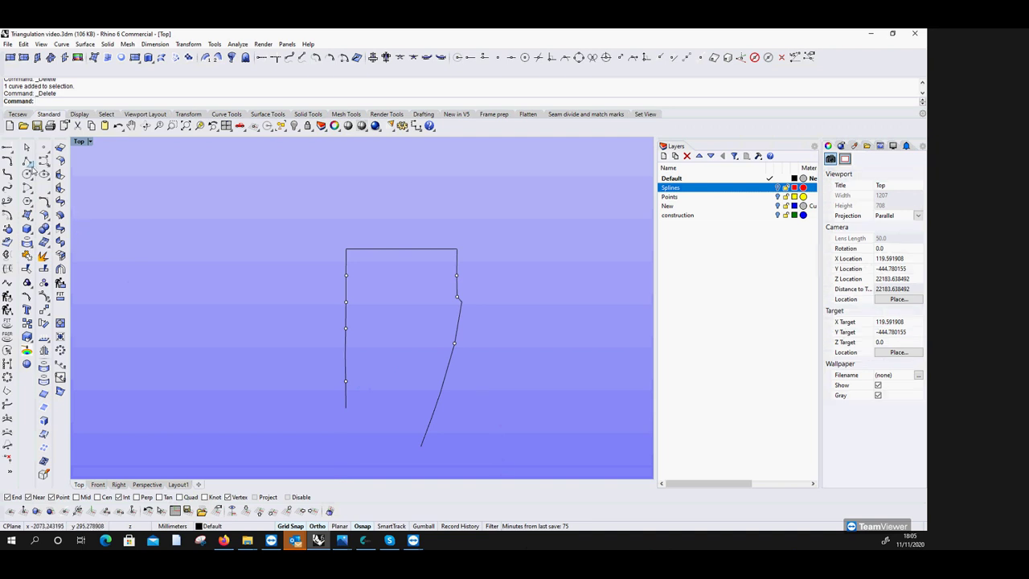
Draw a 430 mm circle at the curve's lower end and a 624 mm circle at the left line's end.
left_click(26, 174)
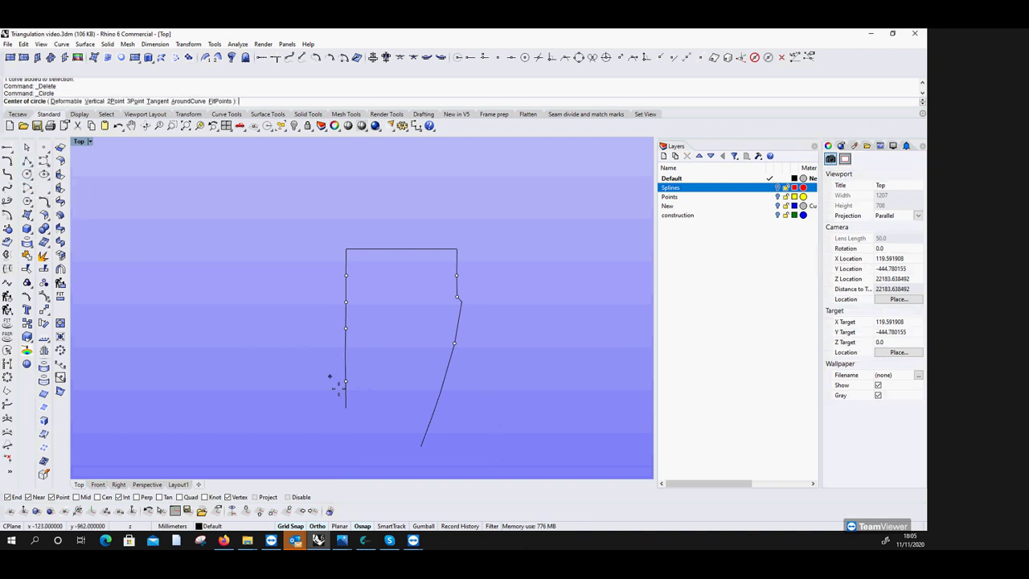
left_click(420, 448)
type("430")
key("Return")
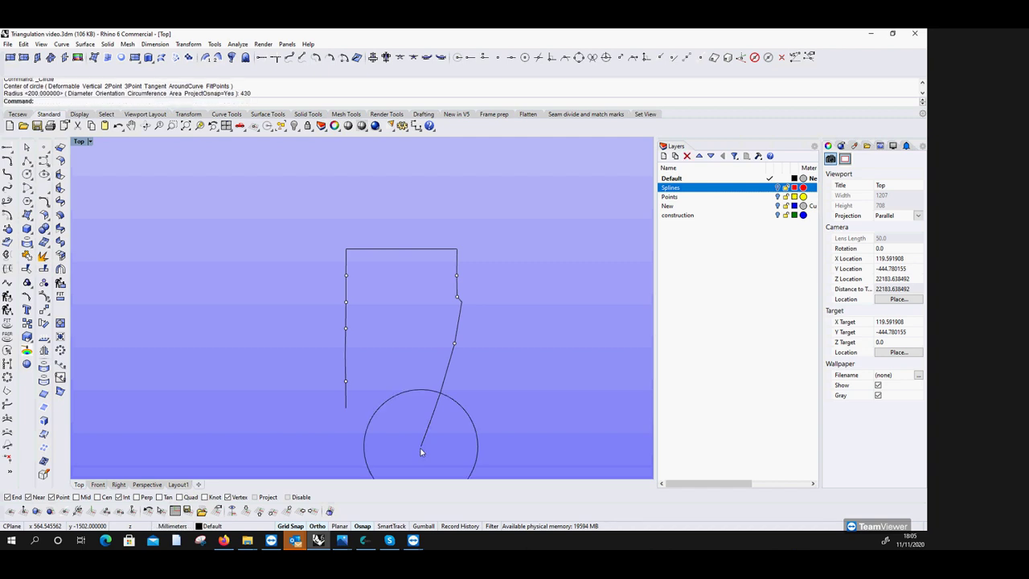
scroll(418, 451, "down", 3)
key("Return")
left_click(370, 424)
type("624")
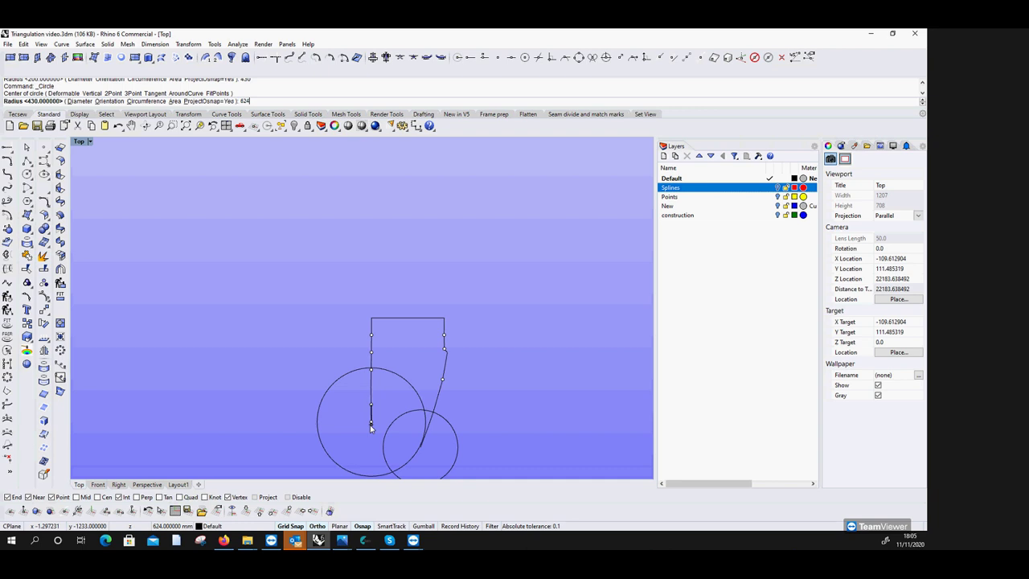
key("Return")
scroll(349, 356, "down", 2)
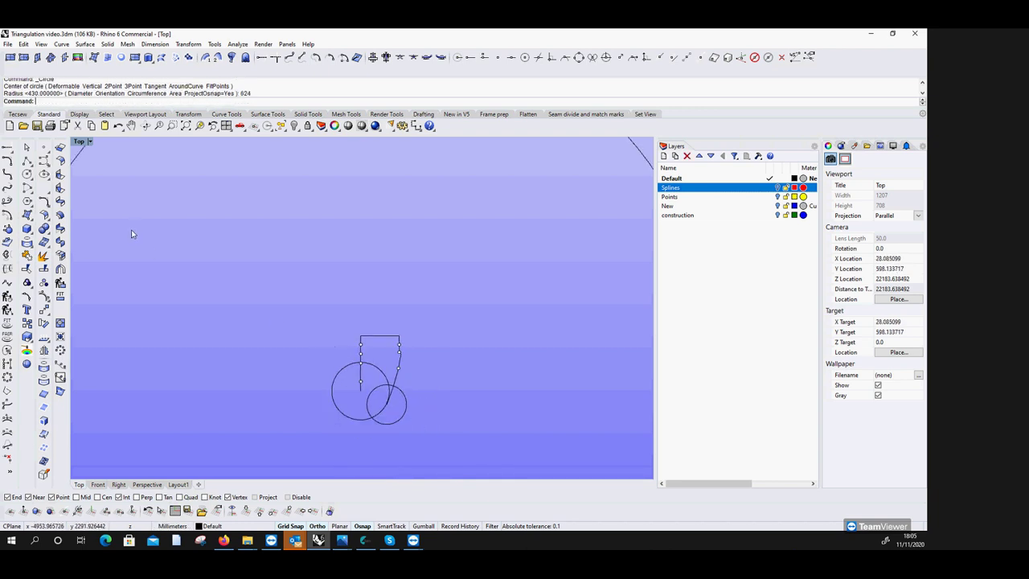
Add an outline segment from the curve's end to the circles' intersection, then delete both circles.
left_click(26, 161)
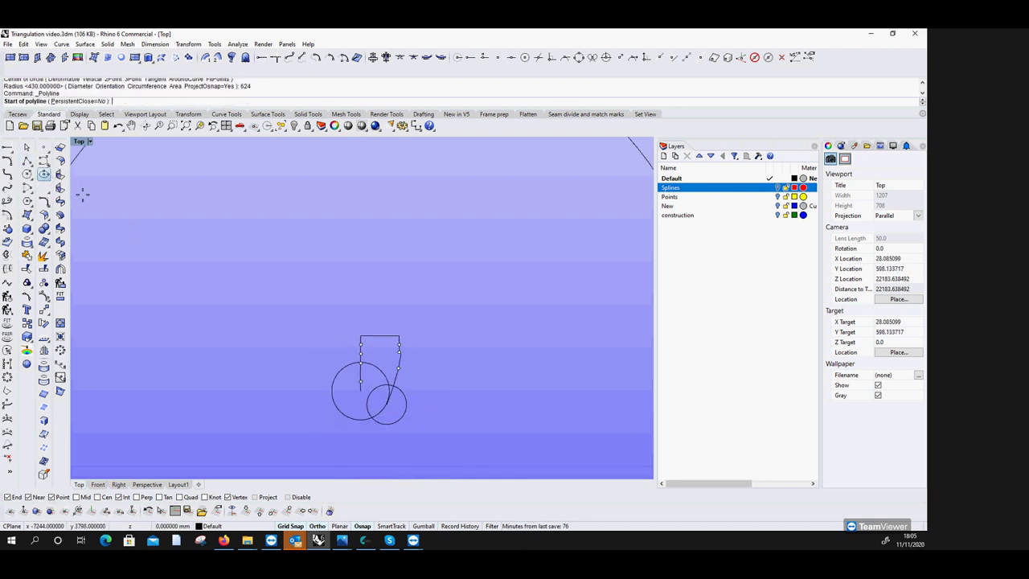
scroll(383, 398, "up", 4)
left_click(383, 394)
left_click(346, 425)
key("Return")
left_click(354, 426)
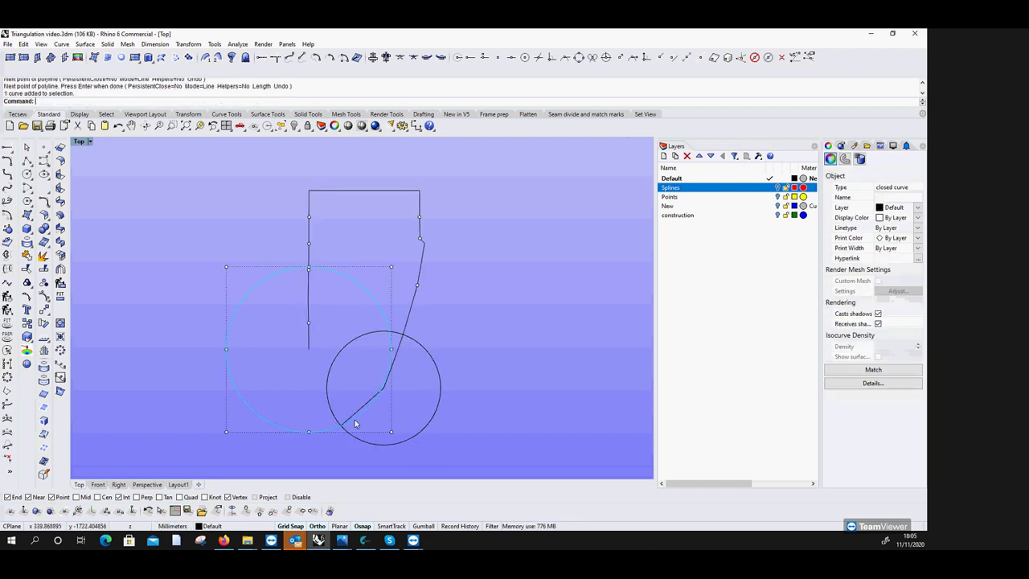
key("Delete")
left_click(374, 441)
key("Delete")
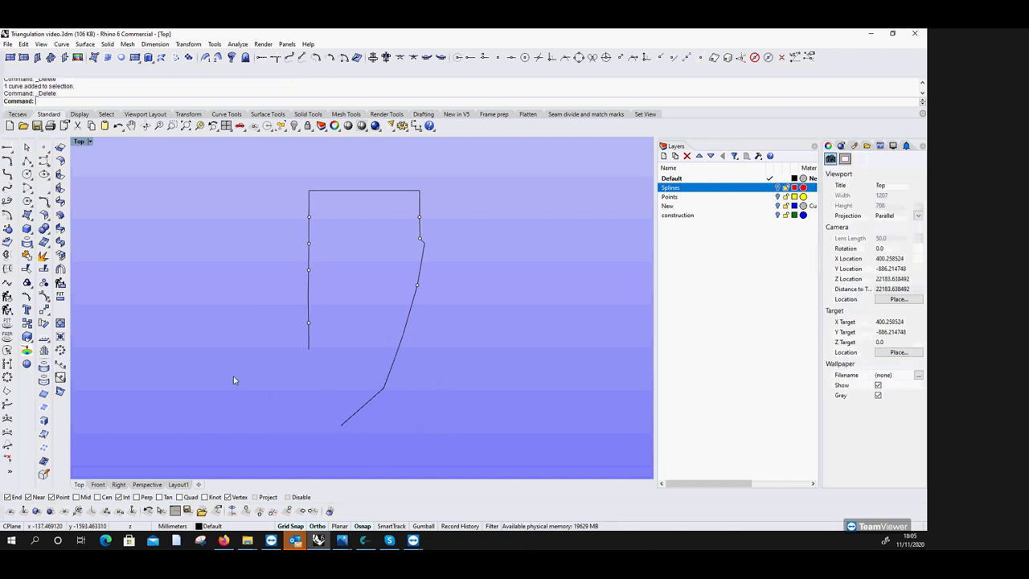
Draw a 200 mm circle at the outline's new end, discarding a mistaken 430 mm circle.
left_click(26, 174)
left_click(341, 426)
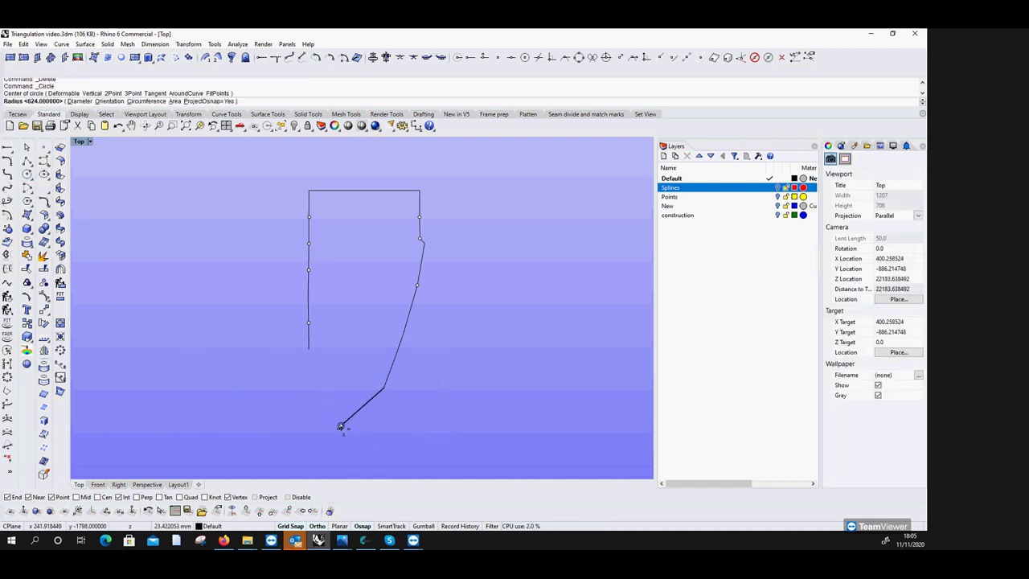
type("430")
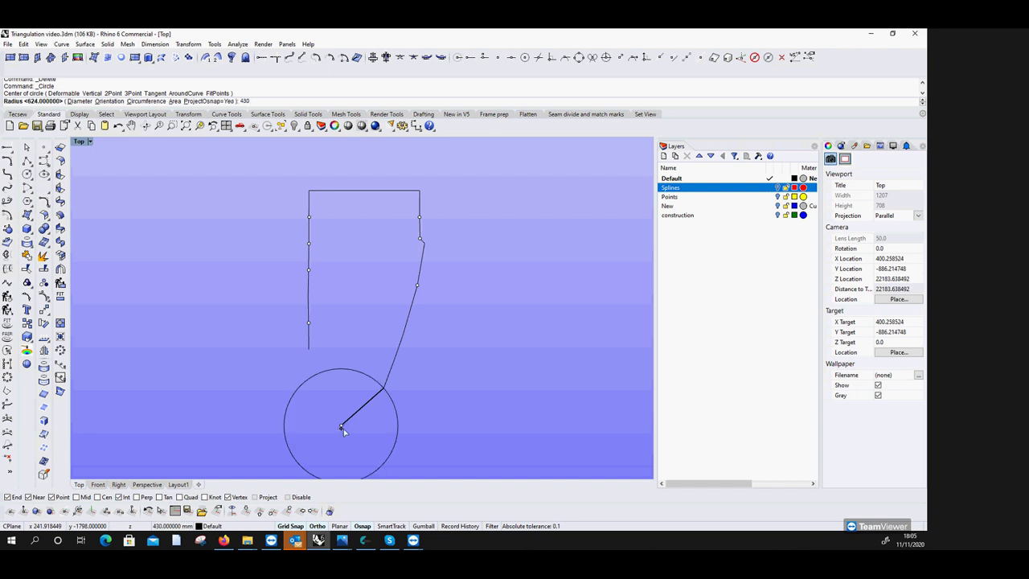
key("Return")
left_click(356, 375)
key("Delete")
key("Return")
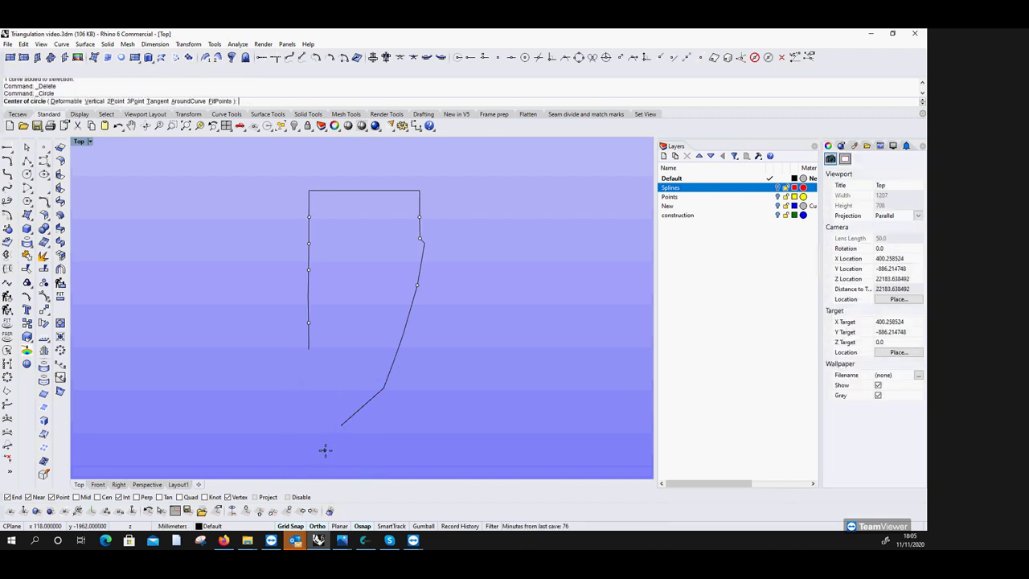
left_click(341, 425)
type("200")
key("Return")
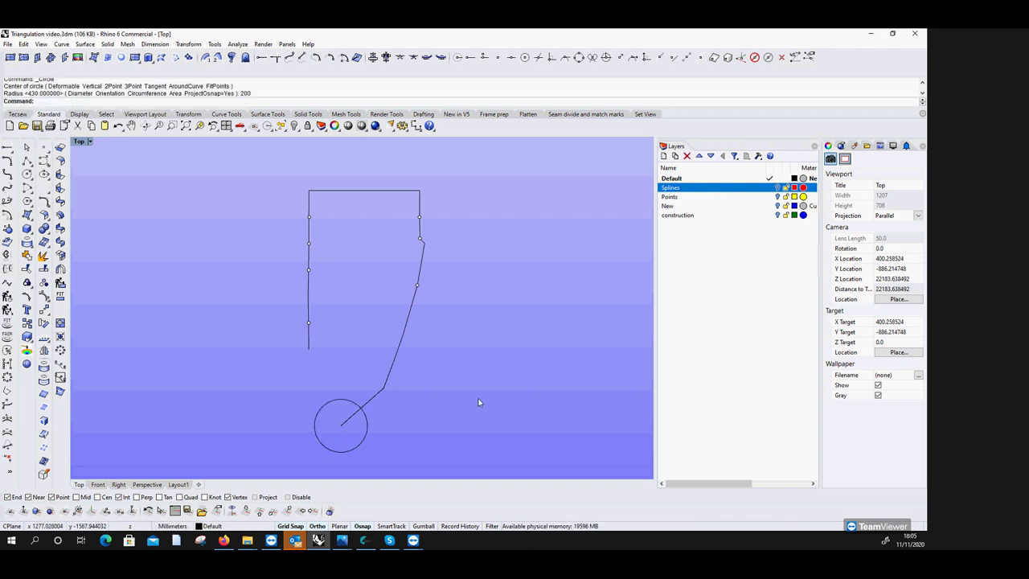
Draw a 772 mm circle at the outline's end and a 676 mm circle at the left line's end.
key("Return")
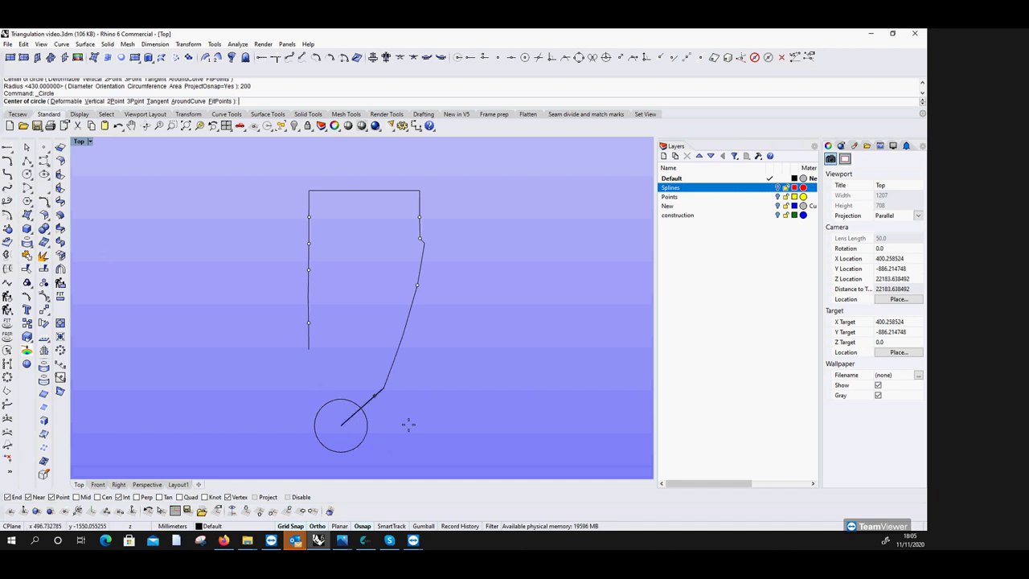
key("Return")
key("Return")
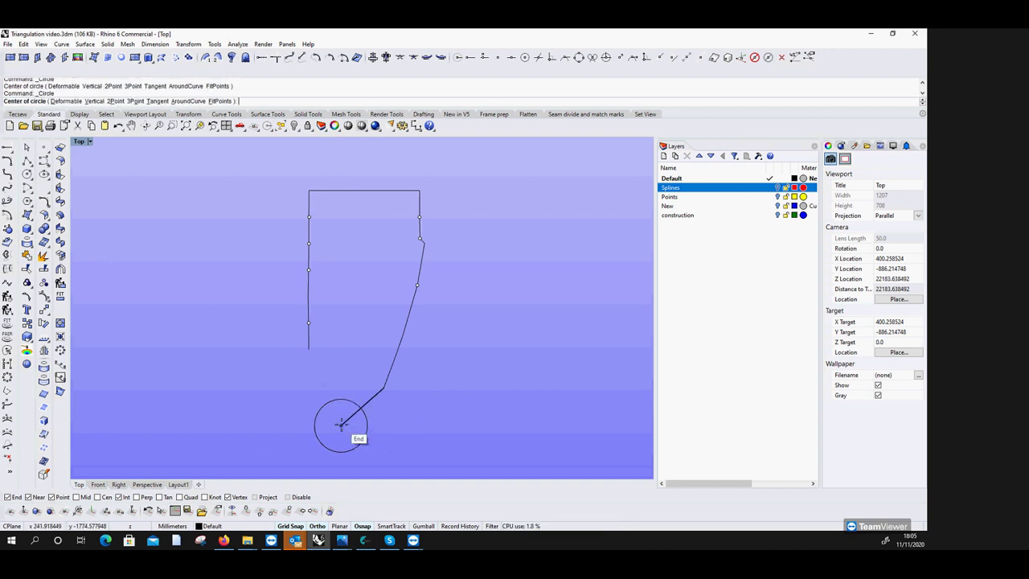
left_click(342, 424)
type("772")
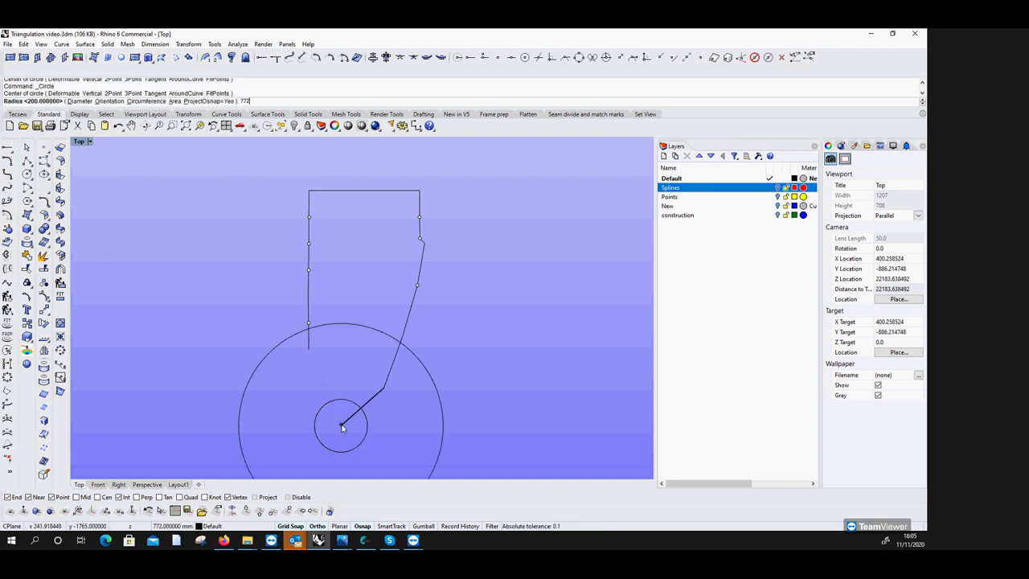
key("Return")
key("Return")
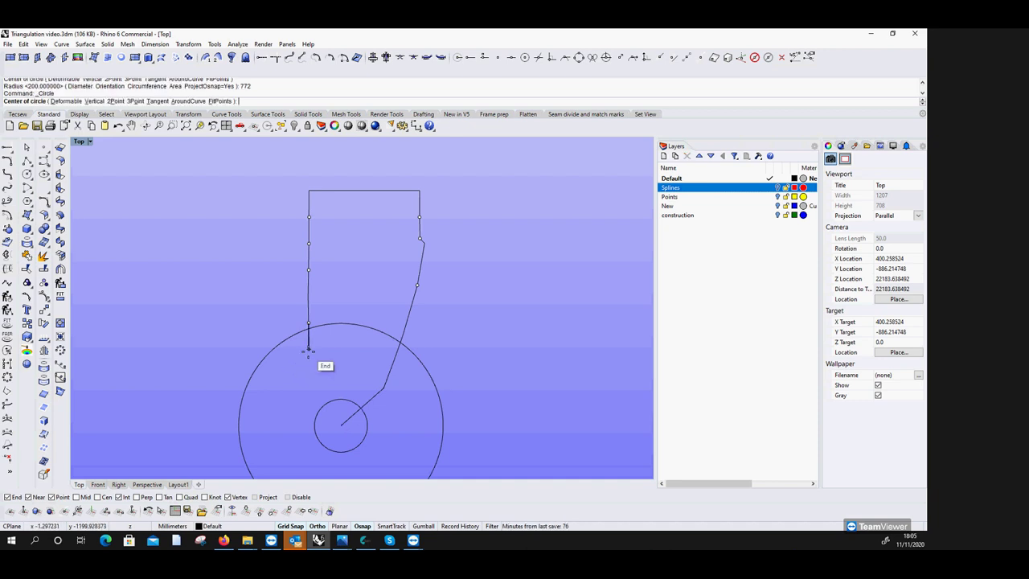
left_click(308, 351)
type("676")
key("Return")
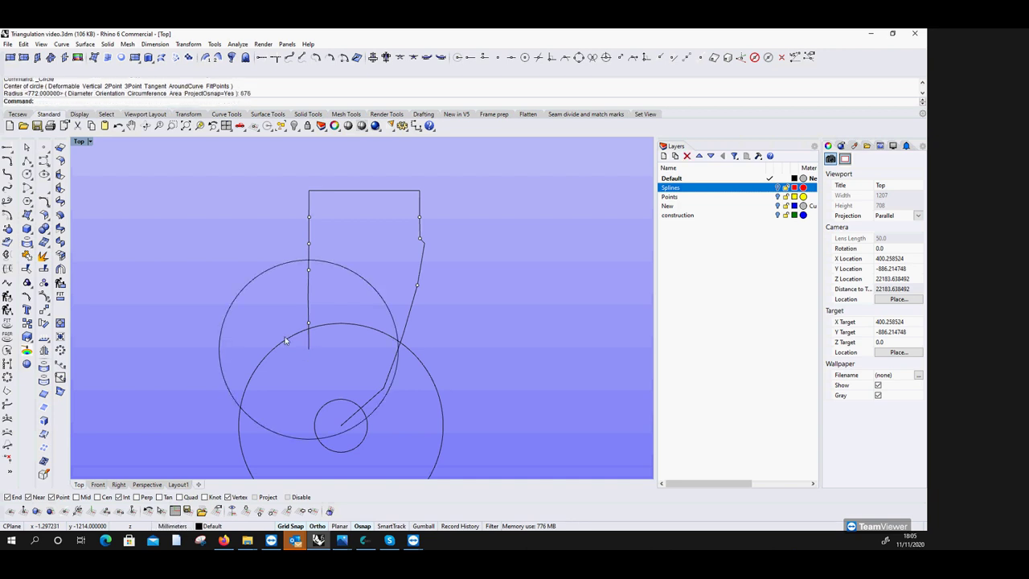
Draw a line from the 772/676 circle intersection to the outline's end, then delete both circles.
left_click(26, 161)
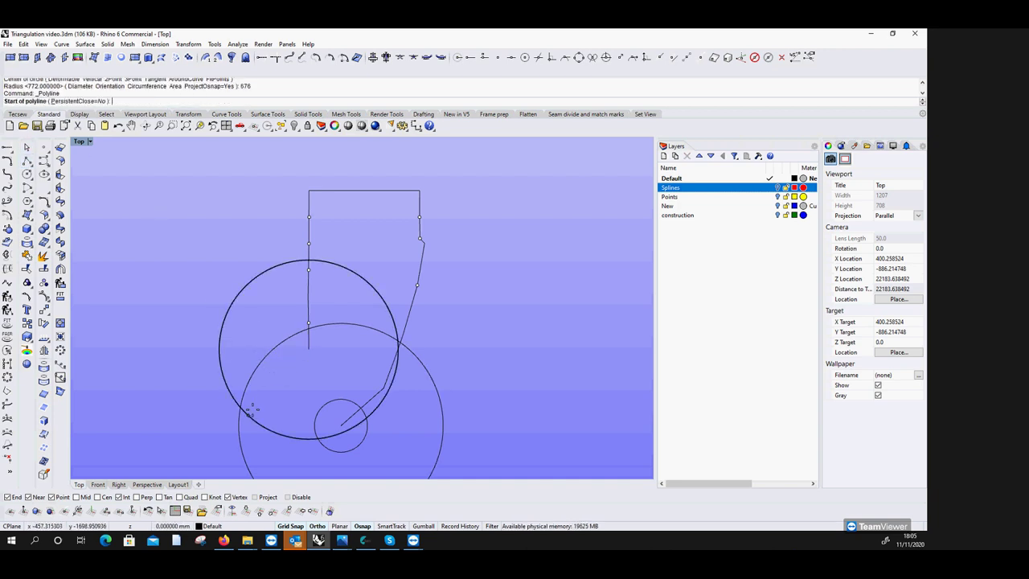
left_click(239, 408)
left_click(341, 424)
key("Return")
left_click(256, 370)
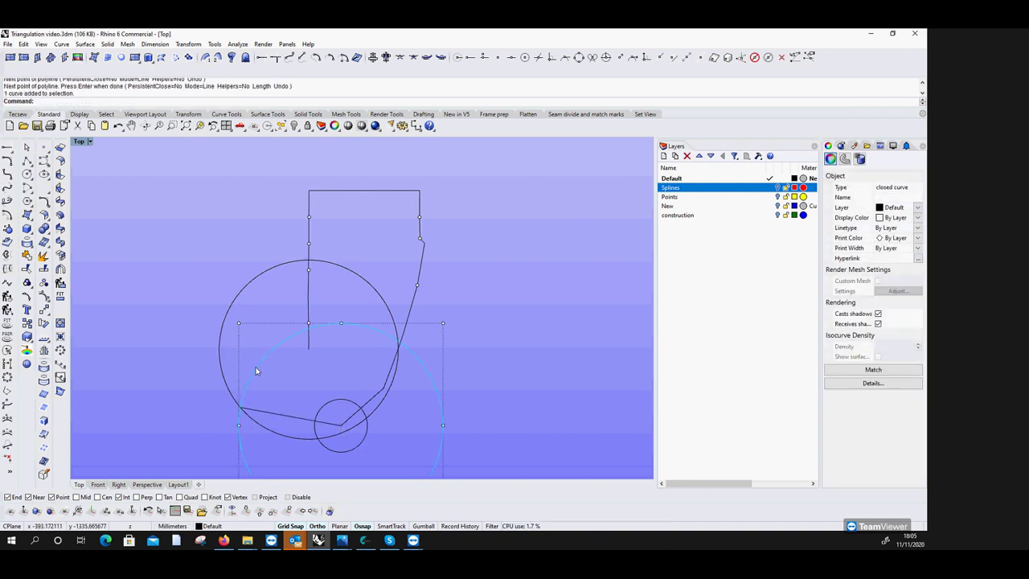
key("Delete")
left_click(220, 363)
key("Delete")
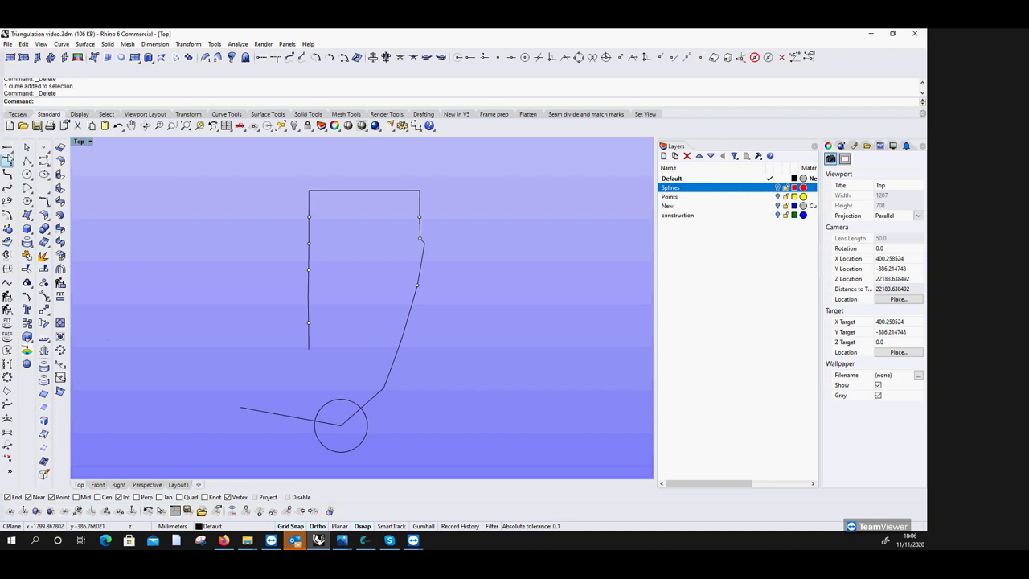
Trace a segment from a 270-radius circle intersection to the left line's end, then delete the circle.
left_click(26, 175)
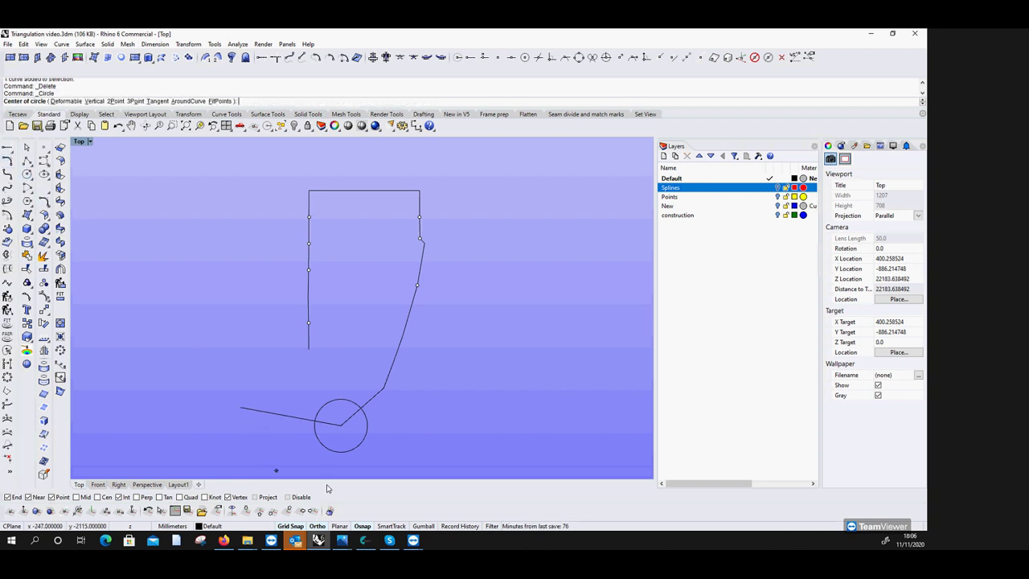
left_click(341, 425)
type("270")
key("Return")
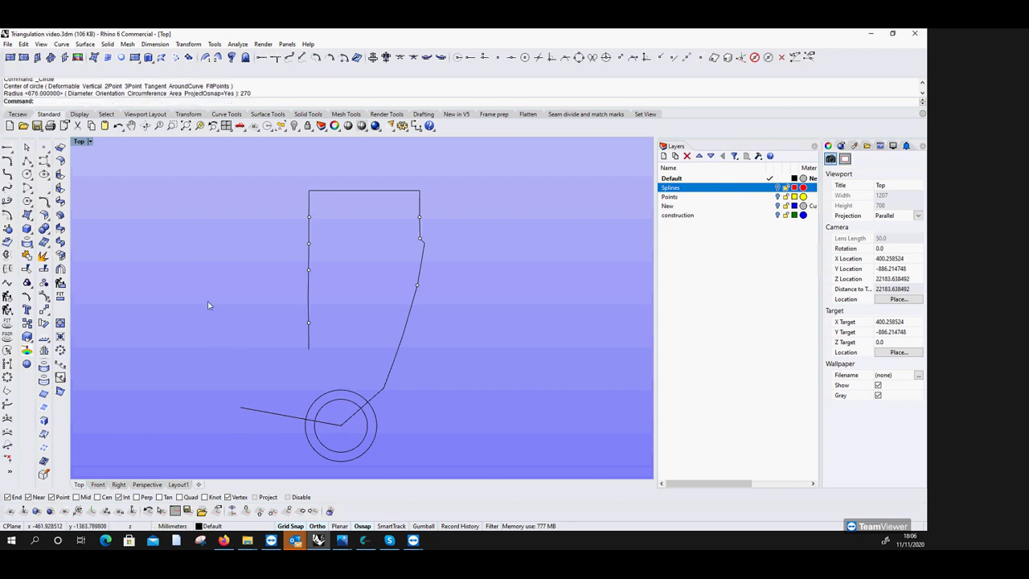
left_click(26, 161)
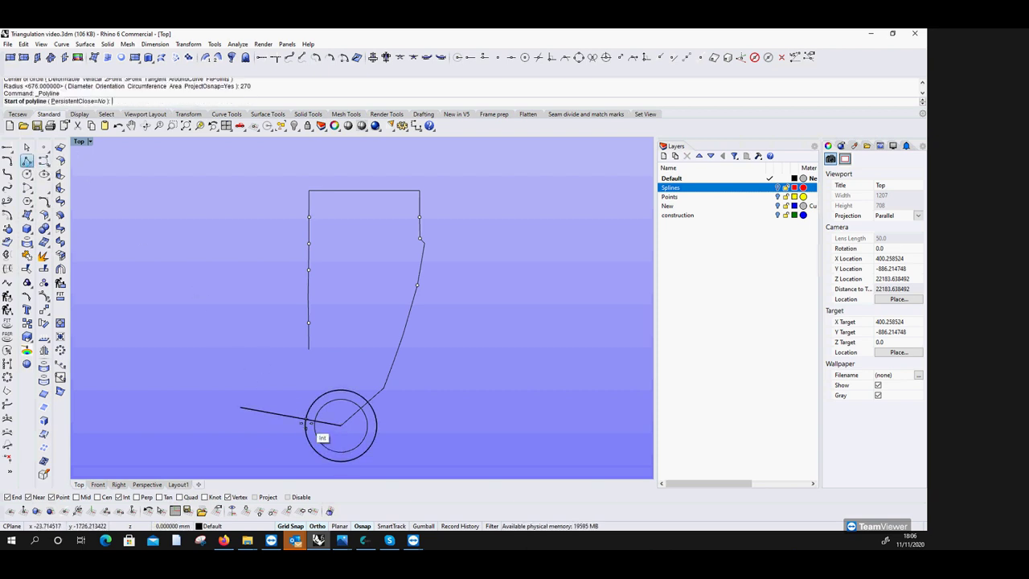
left_click(307, 421)
left_click(308, 349)
key("Return")
left_click(318, 392)
key("Delete")
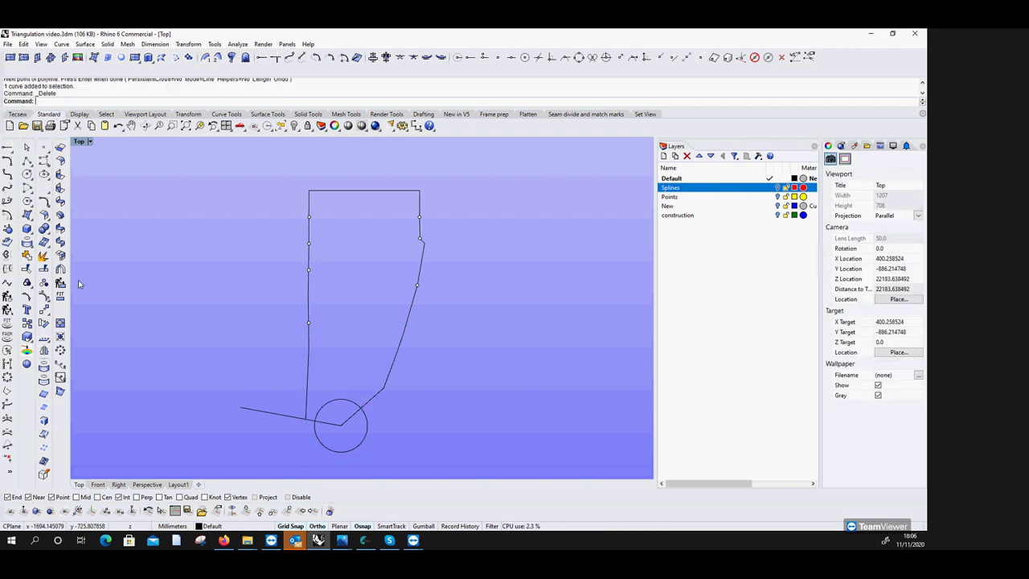
Trace a segment from a 668-radius circle intersection, then delete both construction circles.
left_click(26, 174)
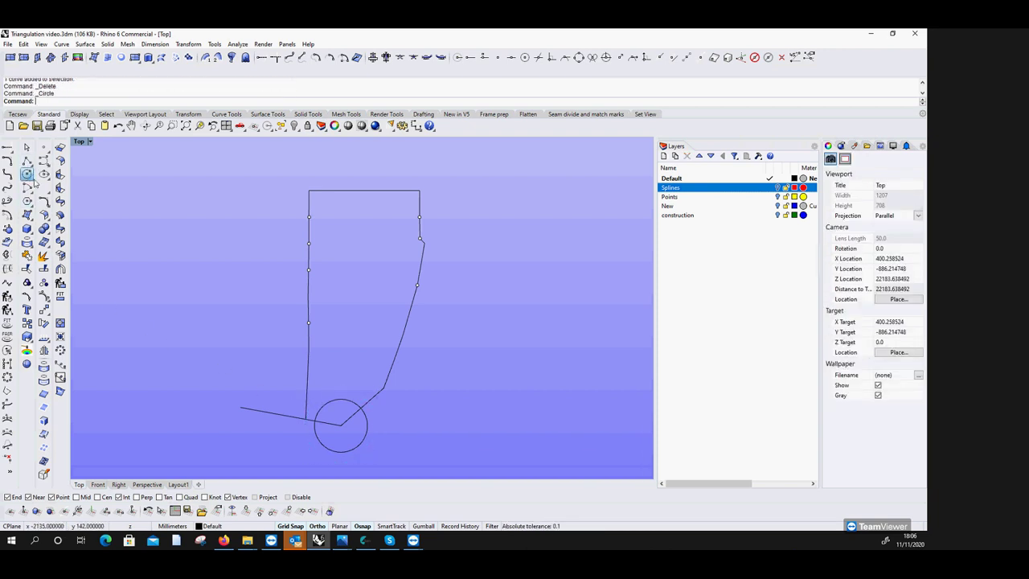
left_click(240, 409)
type("668")
key("Return")
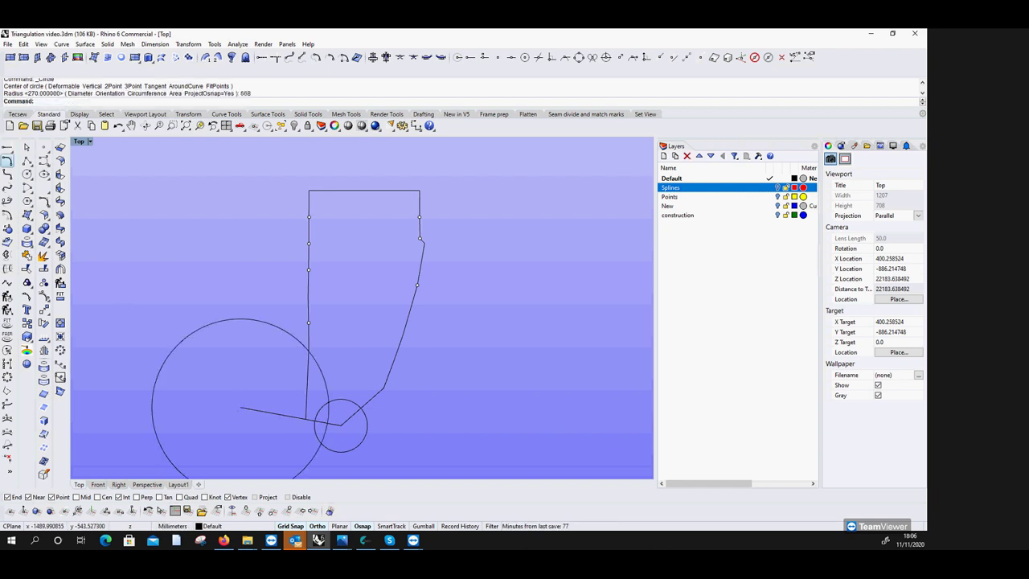
left_click(27, 161)
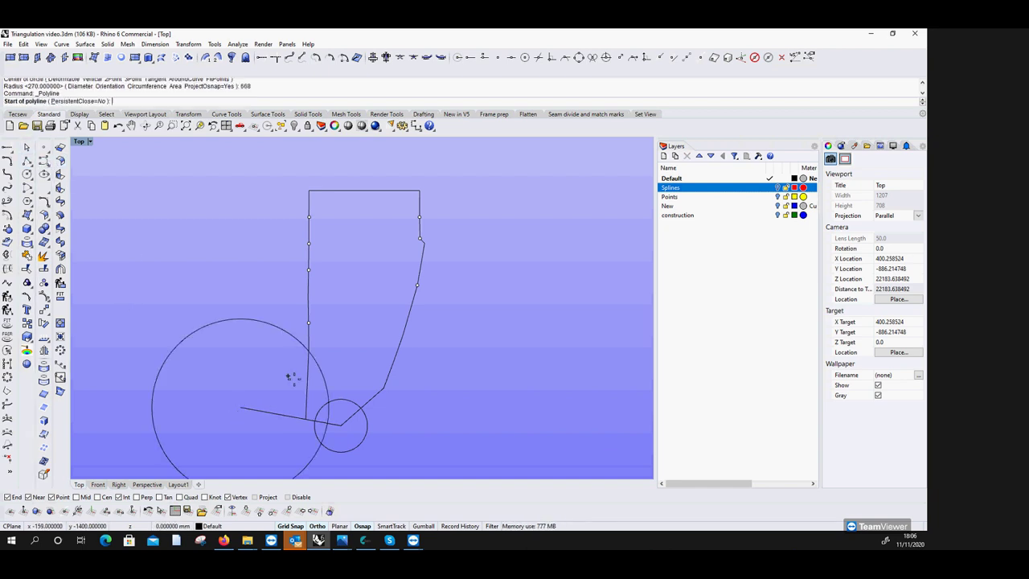
left_click(336, 423)
left_click(326, 446)
key("Return")
left_click(325, 446)
key("Delete")
left_click(317, 451)
key("Delete")
Draw circles of radius 610 and 936 centred on the two line endpoints.
left_click(27, 173)
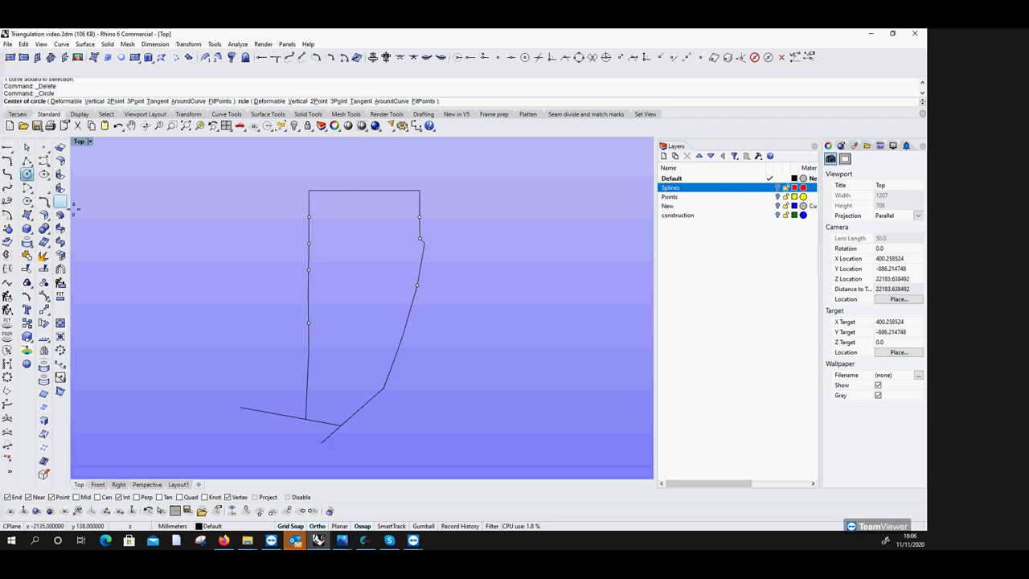
left_click(320, 443)
type("610")
key("Return")
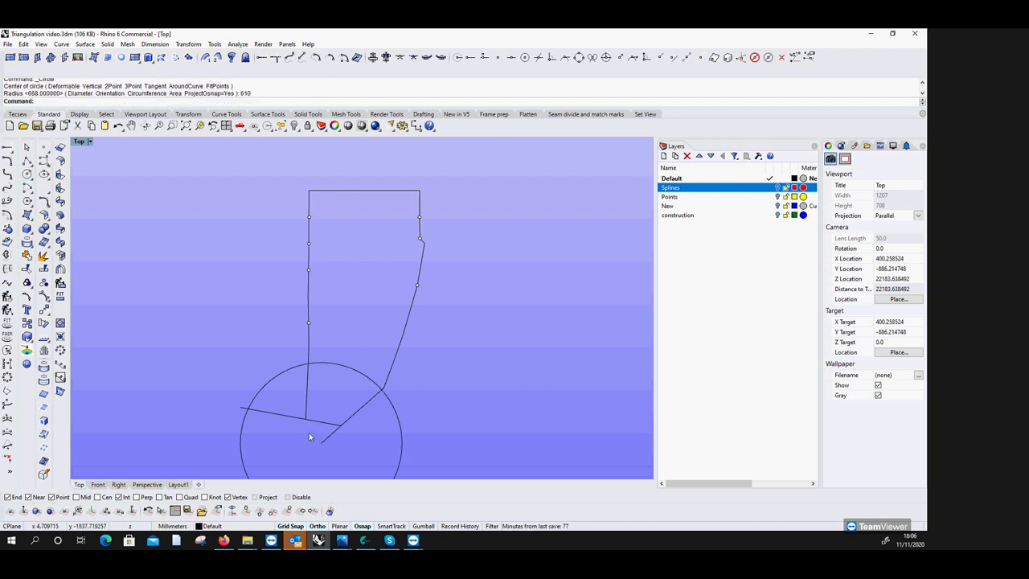
key("Return")
left_click(238, 407)
type("936")
key("Return")
scroll(241, 317, "down", 3)
scroll(239, 306, "up", 1)
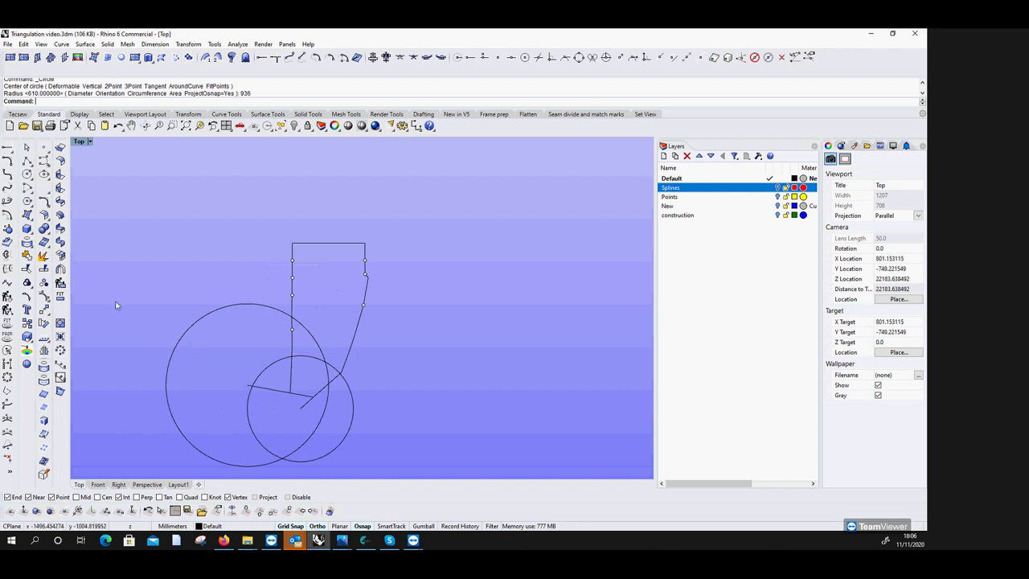
Place a point at the circles' lower intersection and delete the large circle.
left_click(45, 149)
left_click(287, 458)
right_click(289, 459)
key("Escape")
left_click(294, 457)
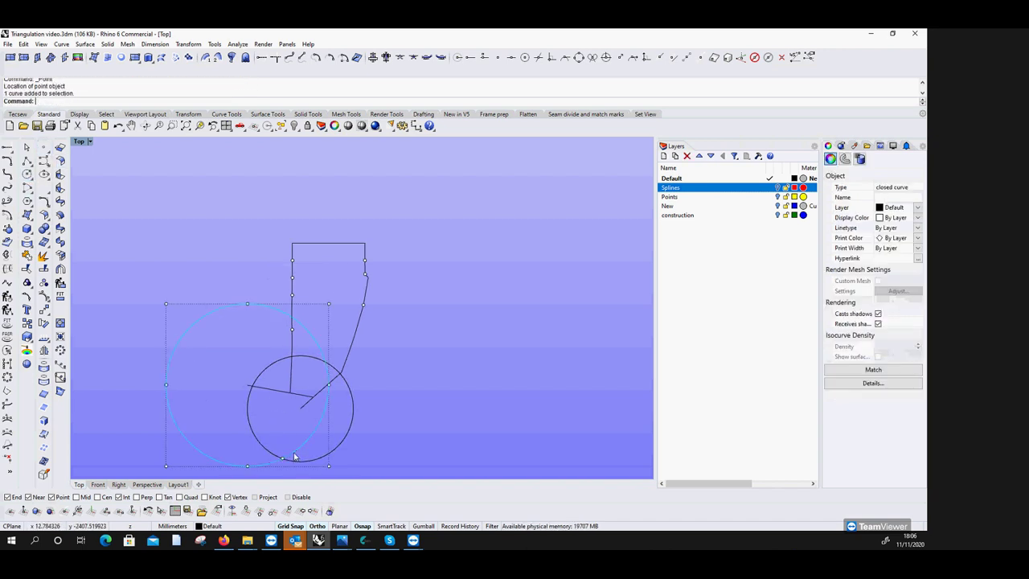
key("Delete")
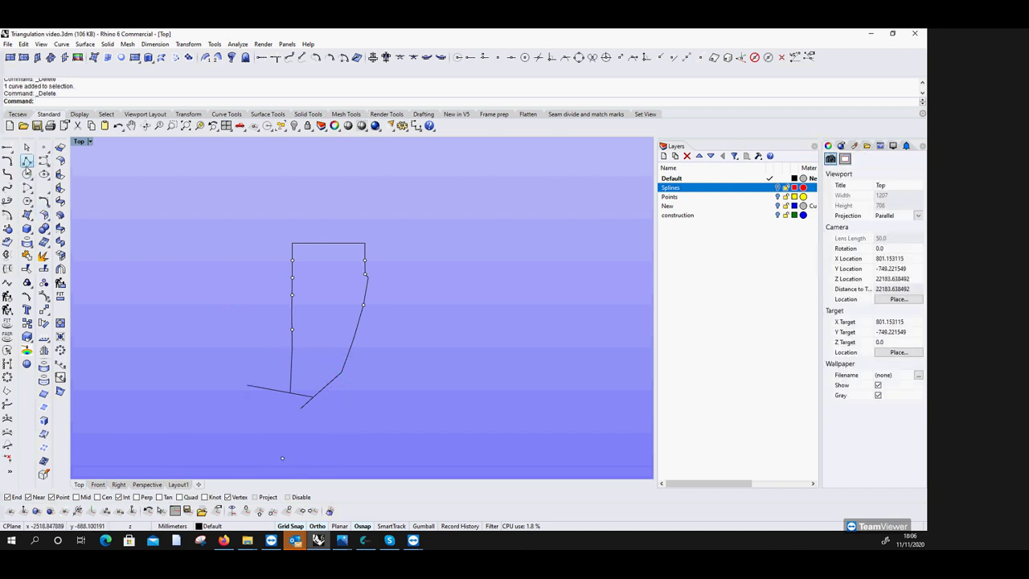
Draw a 490-radius circle on the new point and a 244-radius circle on the outline's end.
left_click(26, 174)
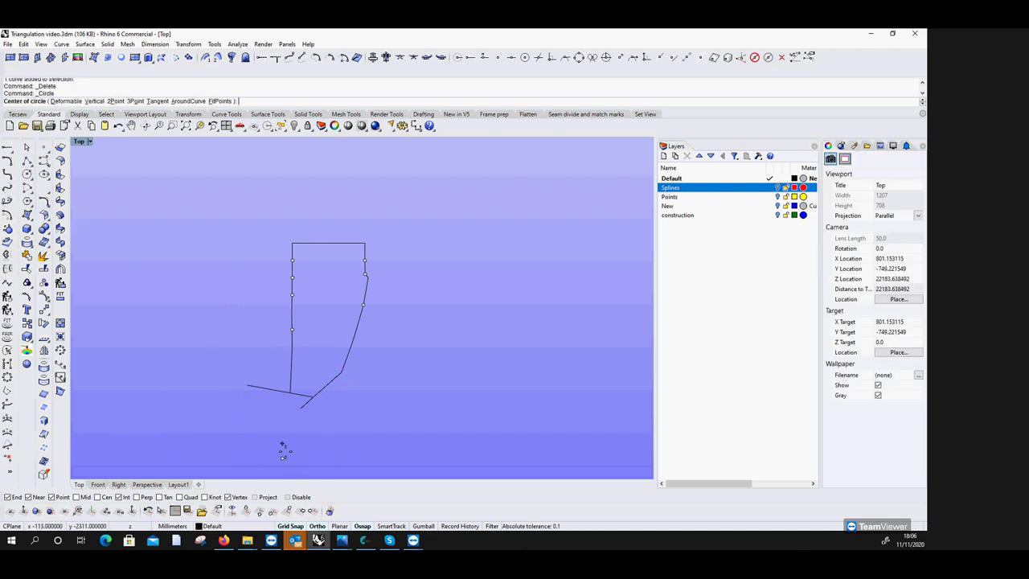
left_click(283, 458)
type("49")
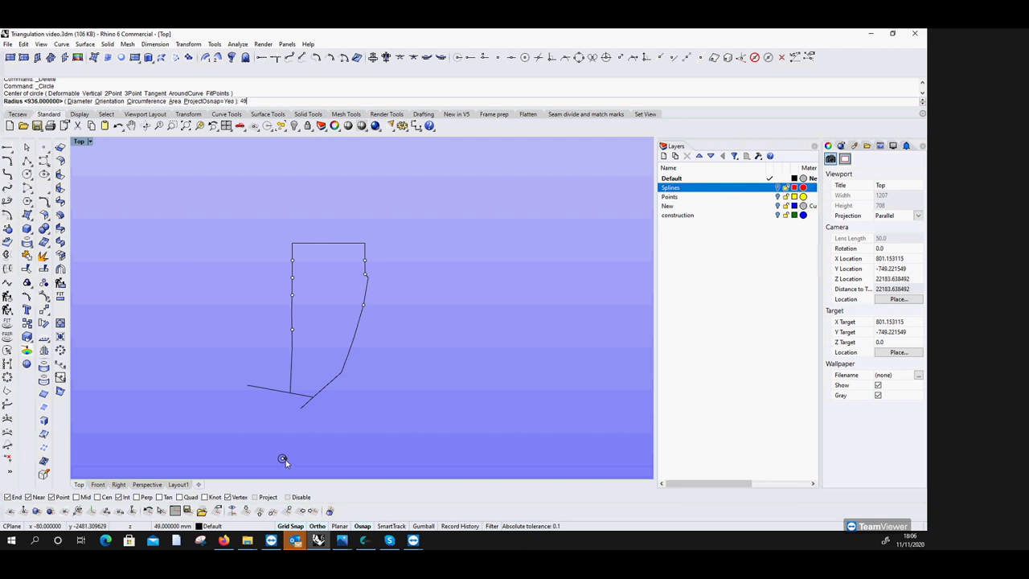
type("0")
key("Return")
key("Return")
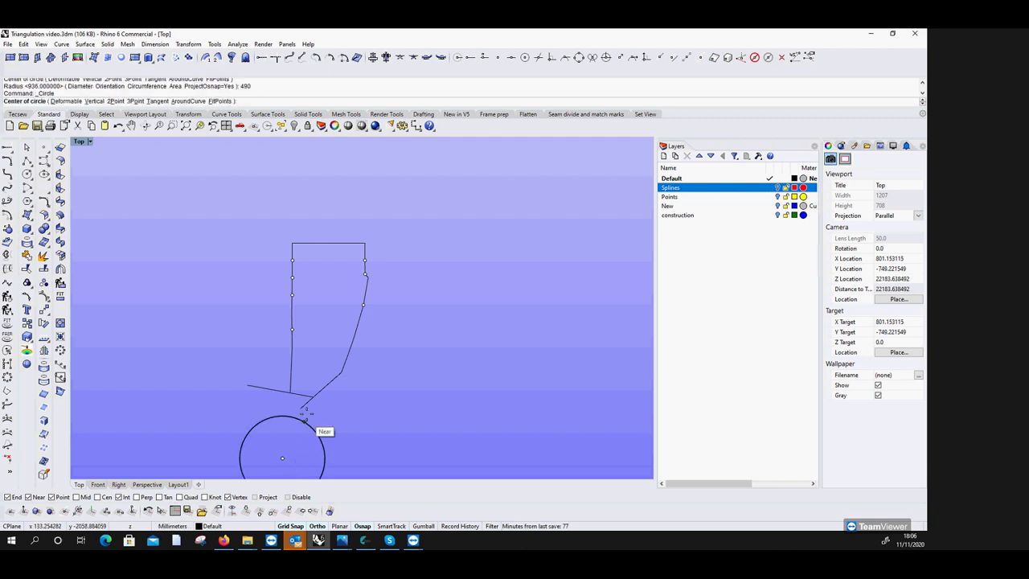
left_click(301, 408)
type("244")
key("Return")
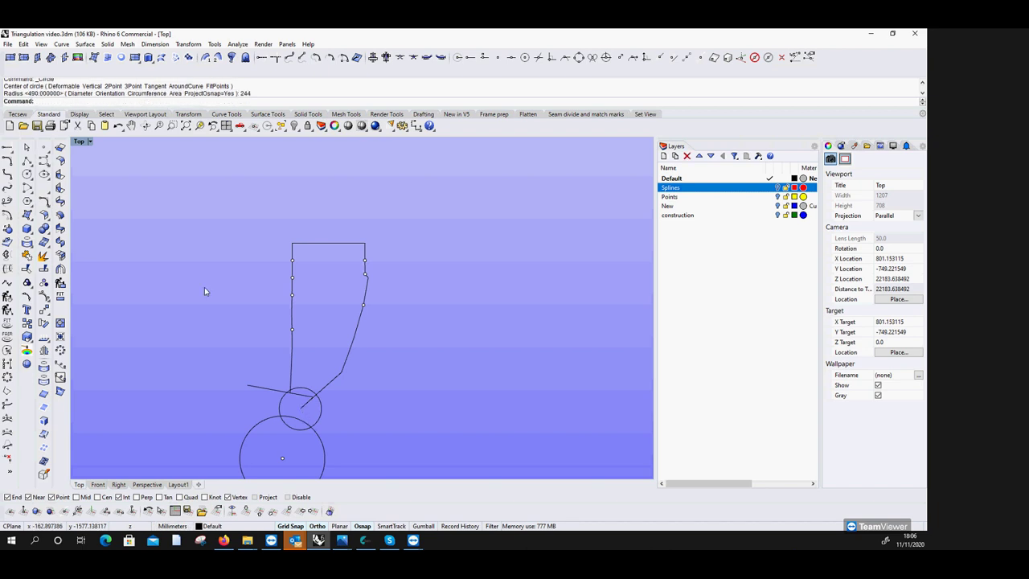
Trace a polyline from the point through the circle crossing to the outline's end, then delete both circles.
left_click(26, 161)
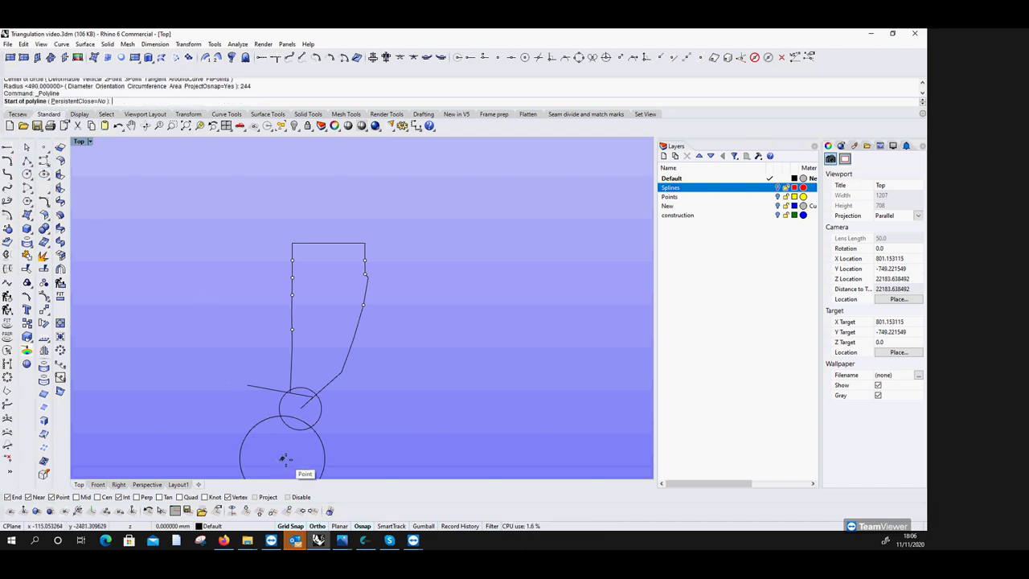
left_click(282, 459)
left_click(303, 409)
left_click(310, 422)
key("Return")
left_click(318, 410)
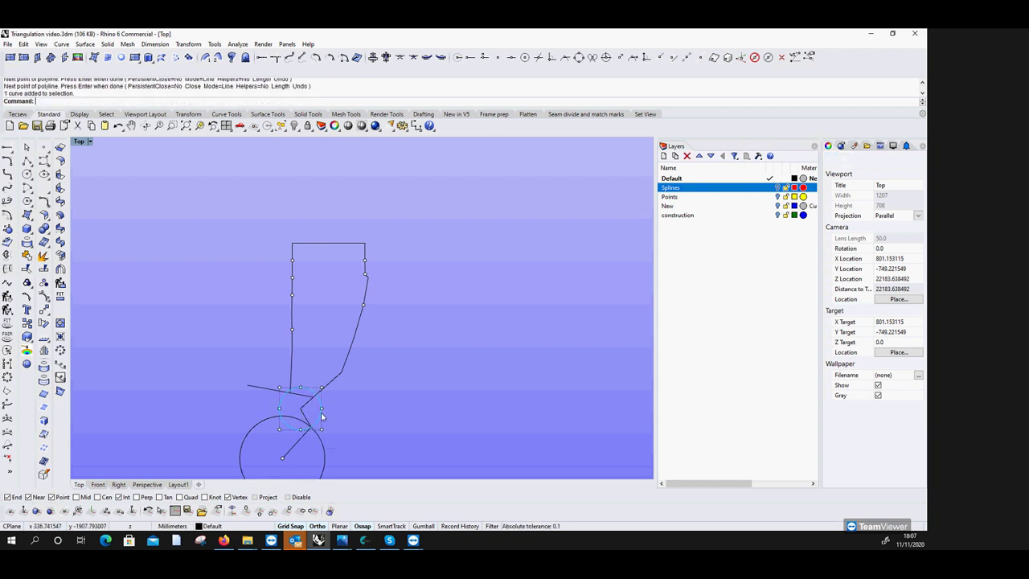
key("Delete")
left_click(319, 437)
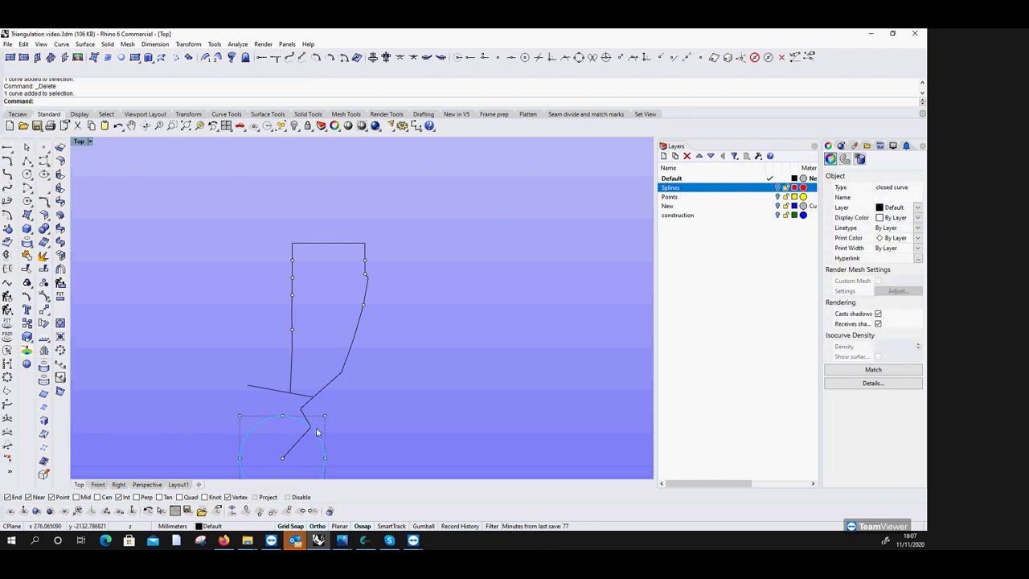
key("Delete")
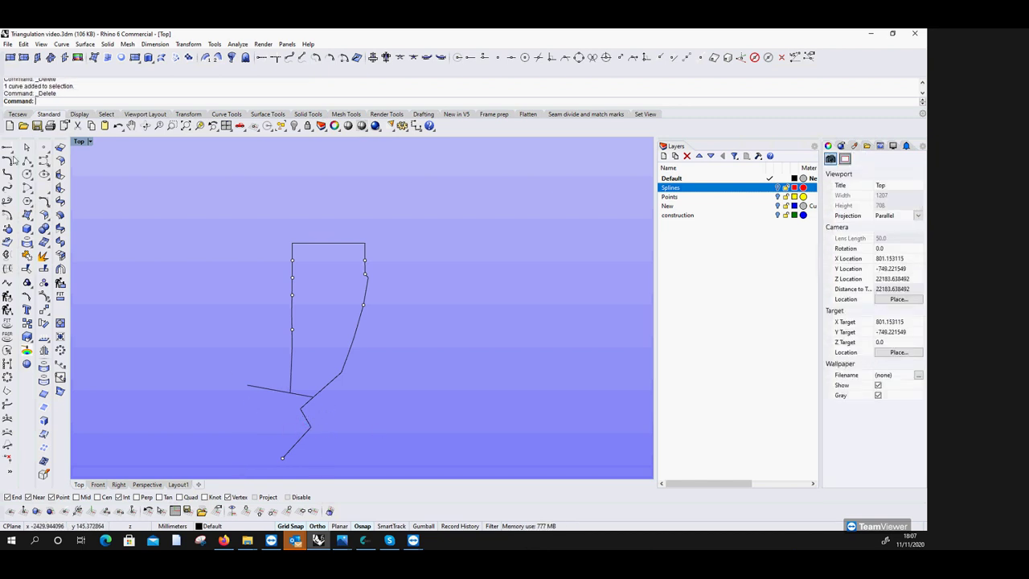
Draw a 200-radius circle on the left line's end and a 1078-radius circle on the lowest point.
left_click(26, 174)
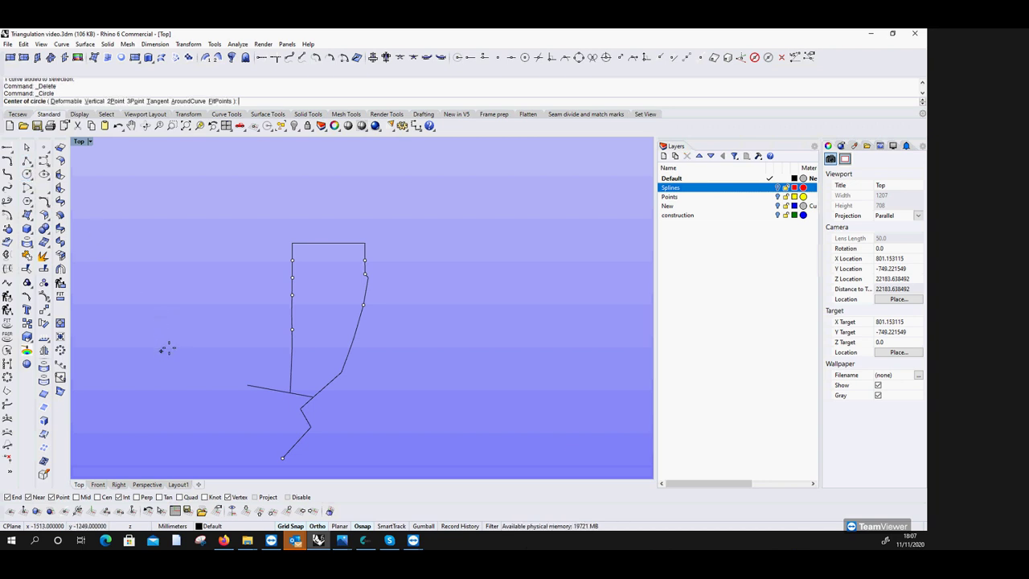
left_click(247, 384)
type("244.0000")
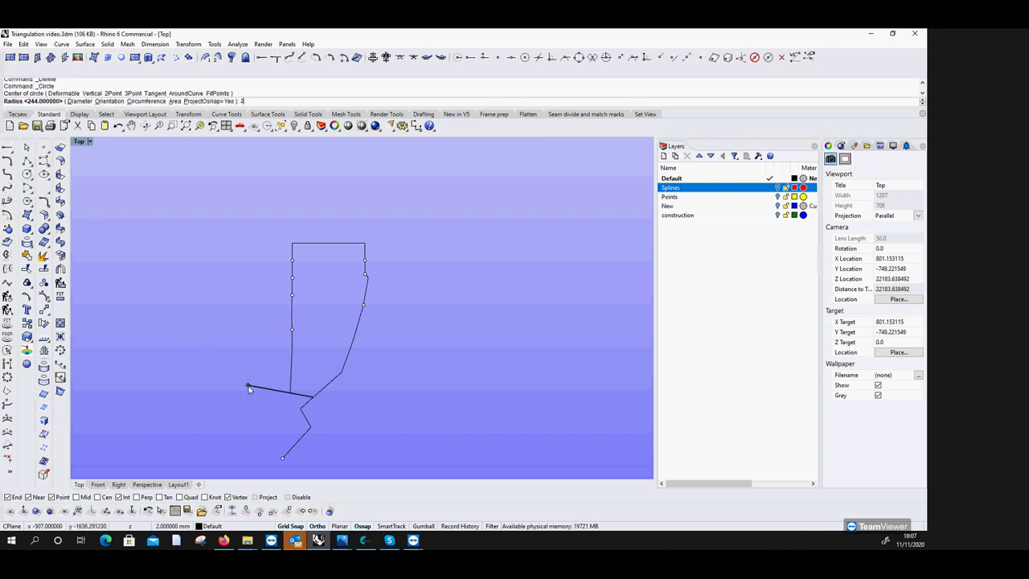
type("00")
key("Return")
key("Return")
left_click(281, 458)
type("1078")
key("Return")
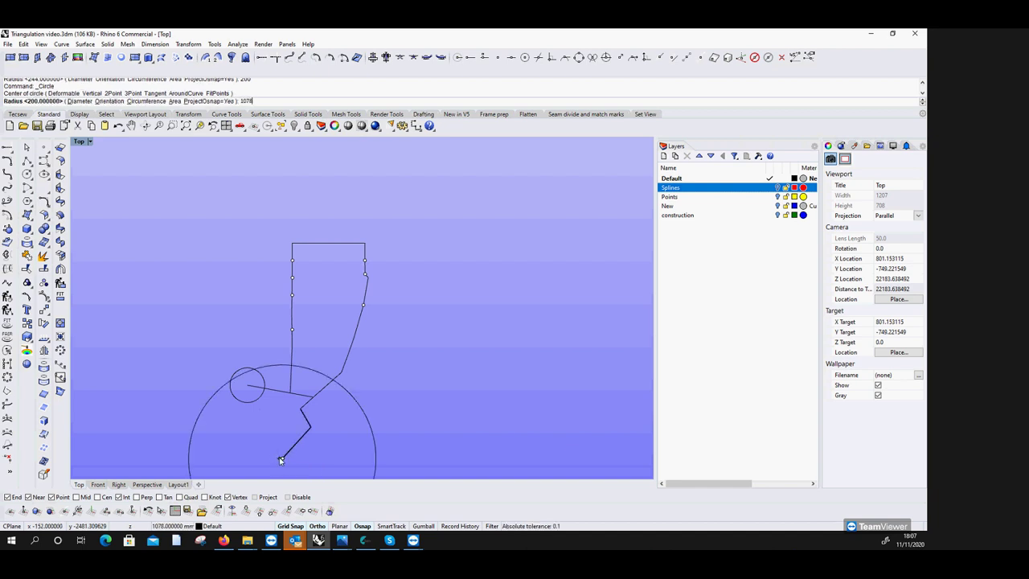
Draw a line from the small circle's centre to the big circle's edge, then delete both circles.
left_click(58, 190)
scroll(211, 402, "up", 5)
left_click(276, 370)
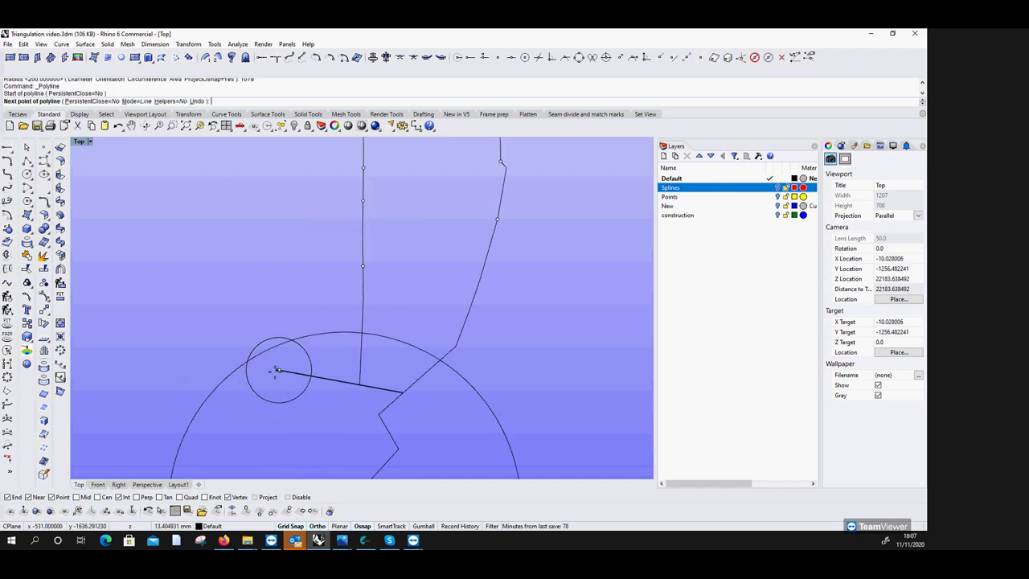
left_click(246, 362)
key("Return")
left_click(264, 357)
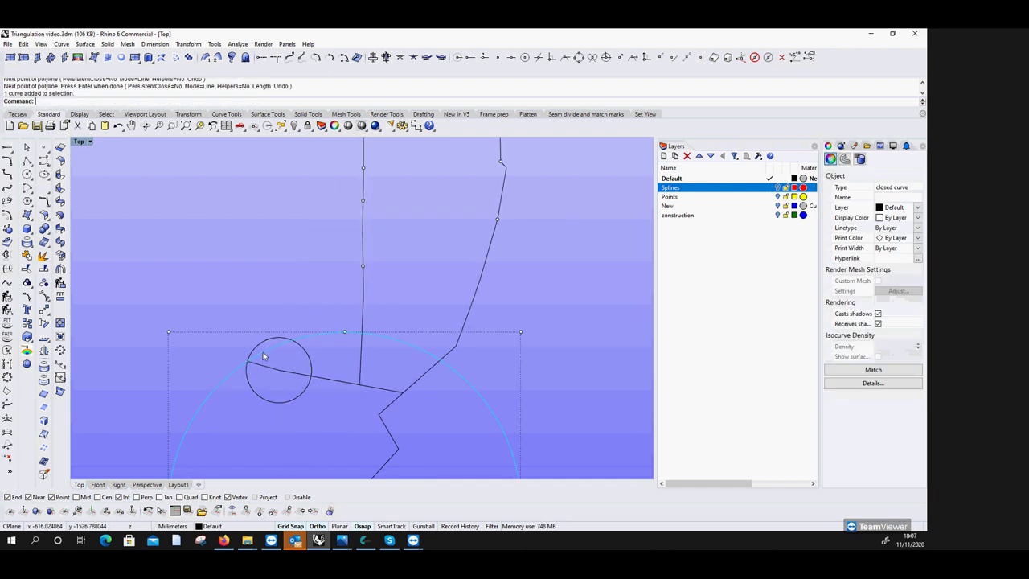
key("Delete")
left_click(278, 338)
key("Delete")
Draw a closing line from the left line's end down to the lowest point.
left_click(26, 161)
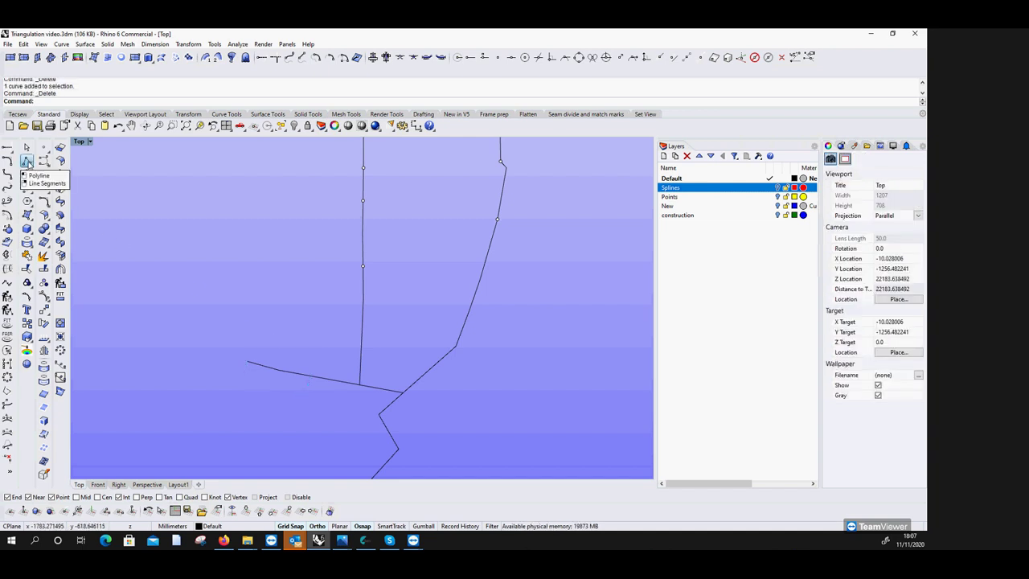
scroll(246, 259, "down", 3)
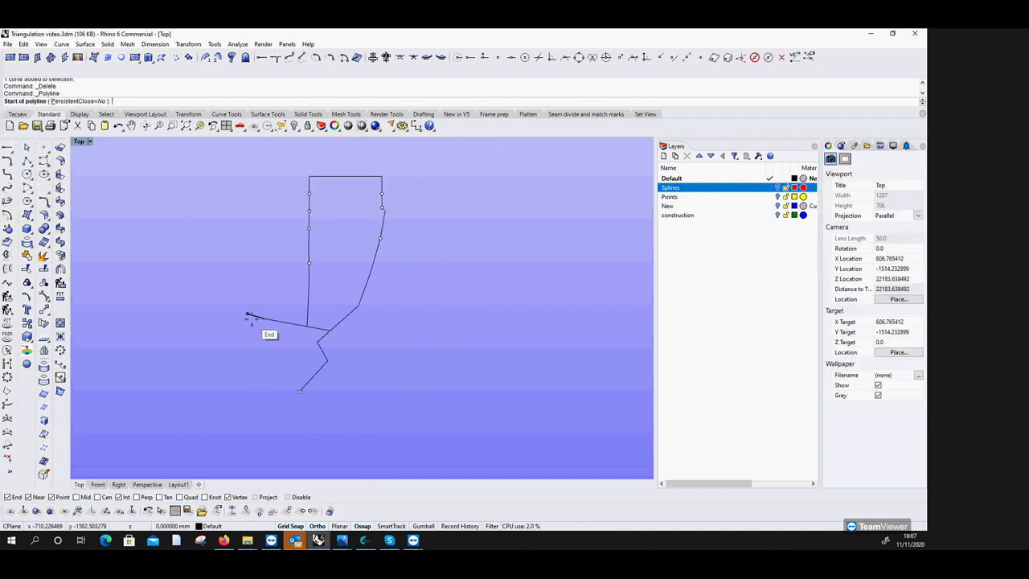
left_click(249, 315)
left_click(299, 392)
key("Return")
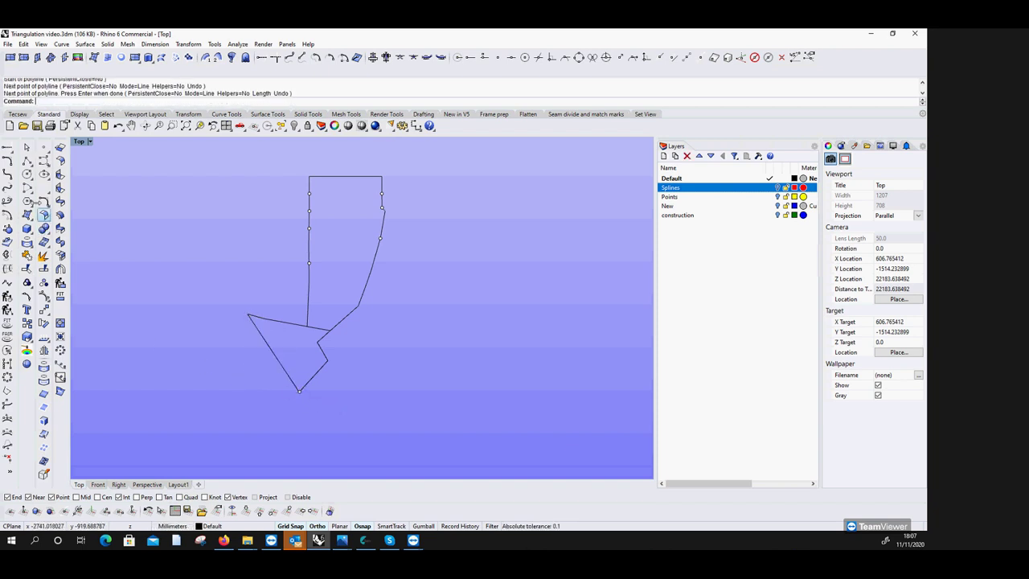
left_click(26, 173)
Draw circles of radius 700 at the lowest point, 200 at the upper-left corner, and 542 at the line intersection.
left_click(299, 391)
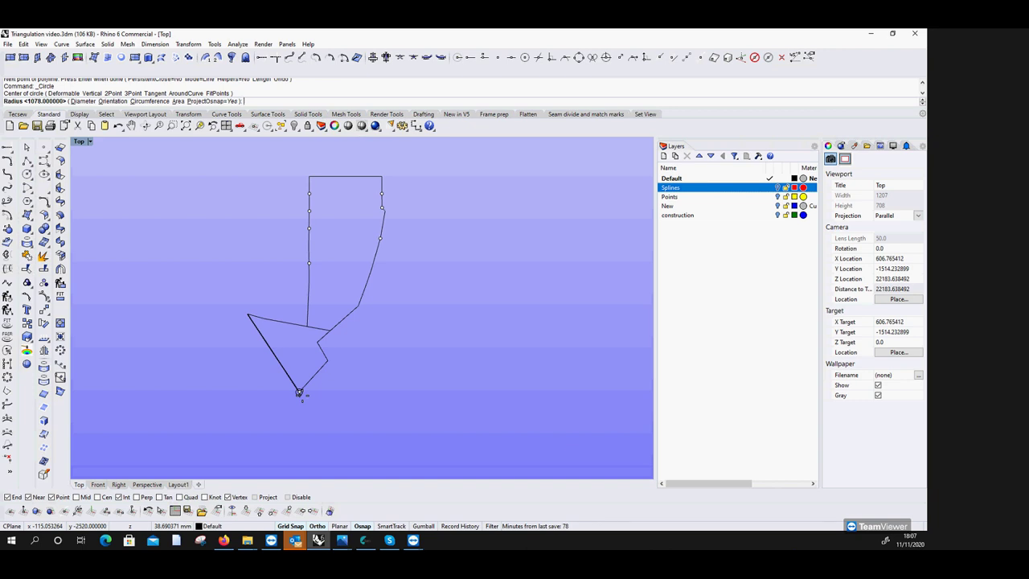
type("700")
key("Return")
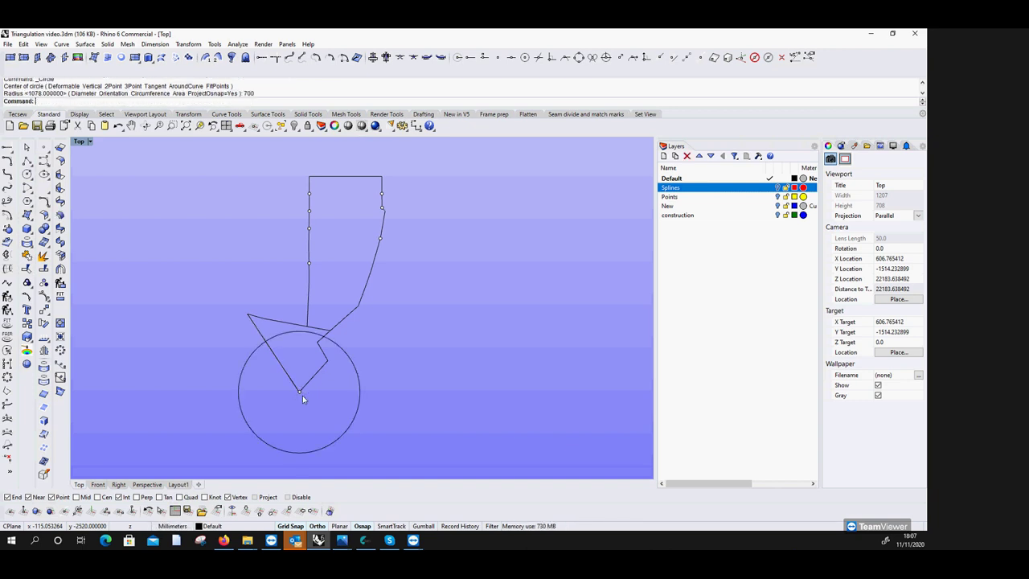
key("Return")
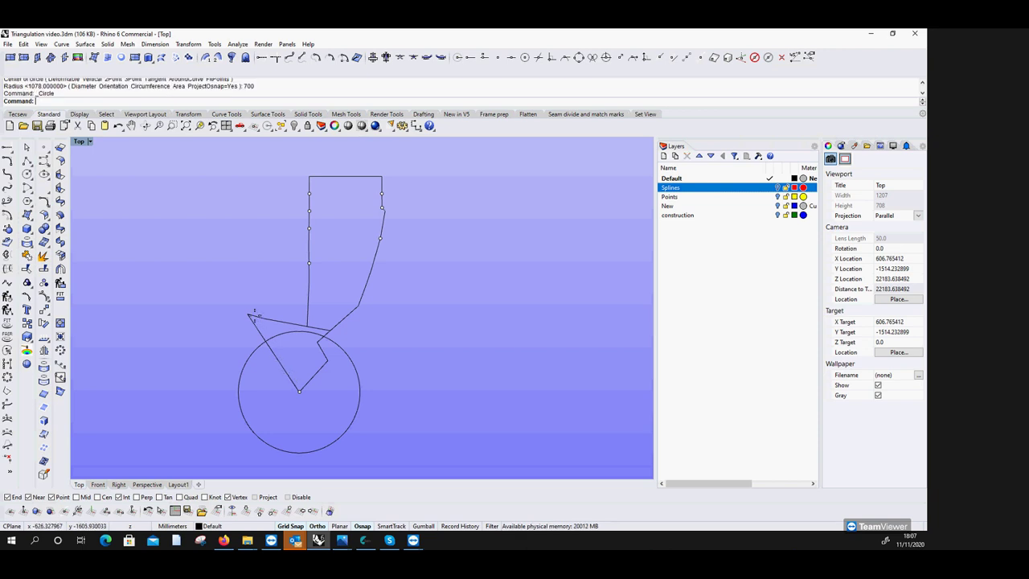
left_click(248, 313)
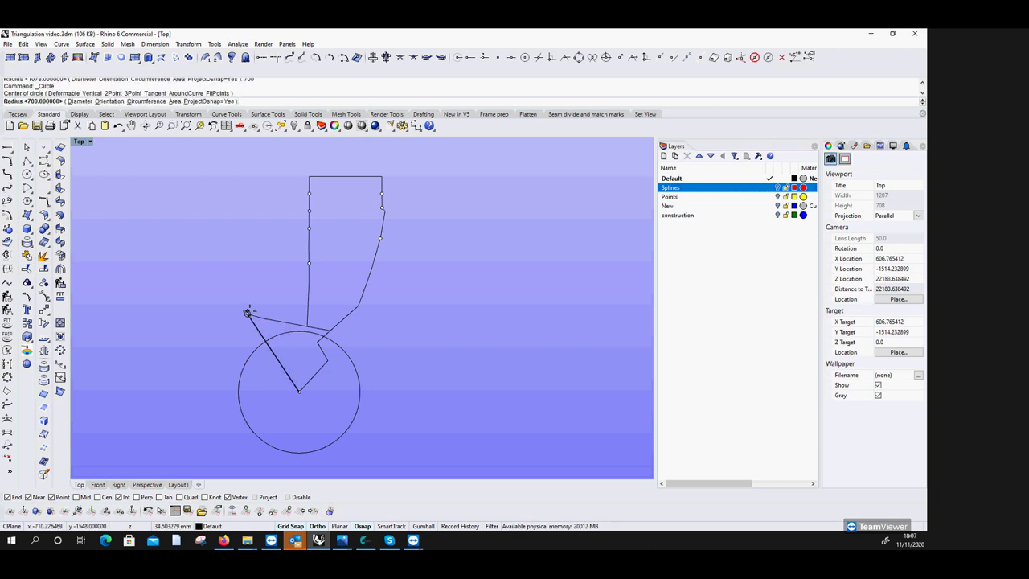
type("200")
key("Return")
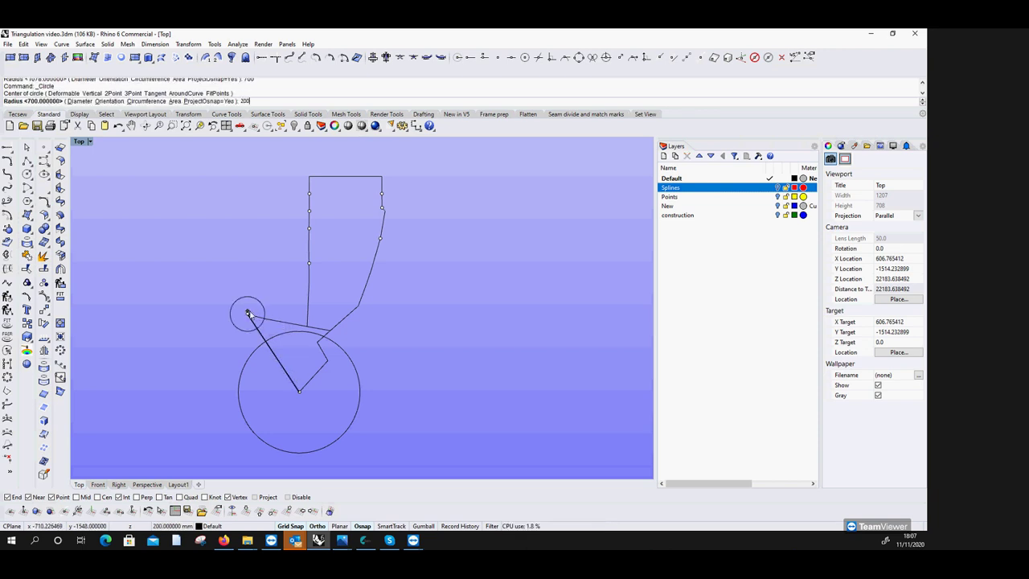
key("Return")
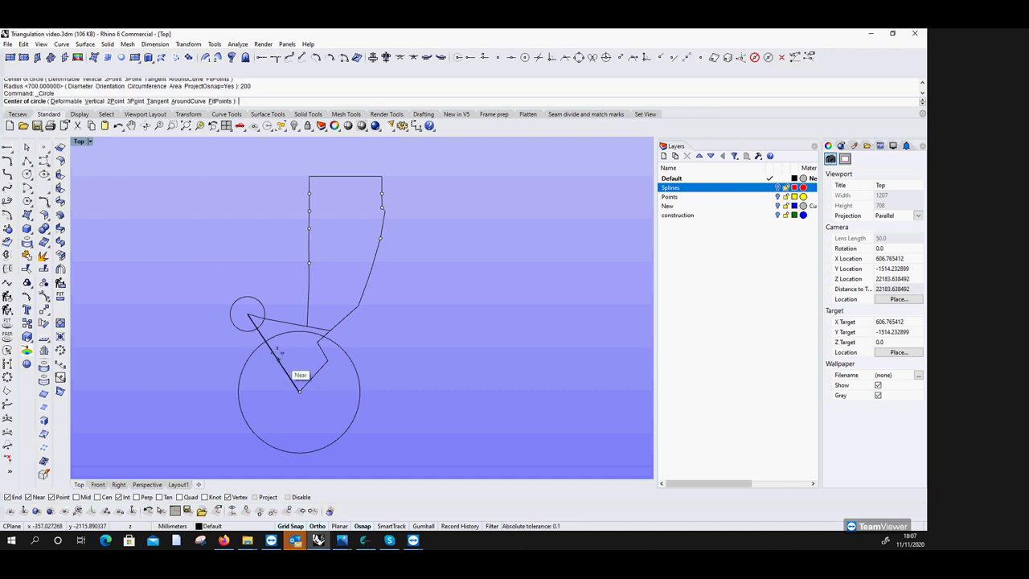
left_click(266, 343)
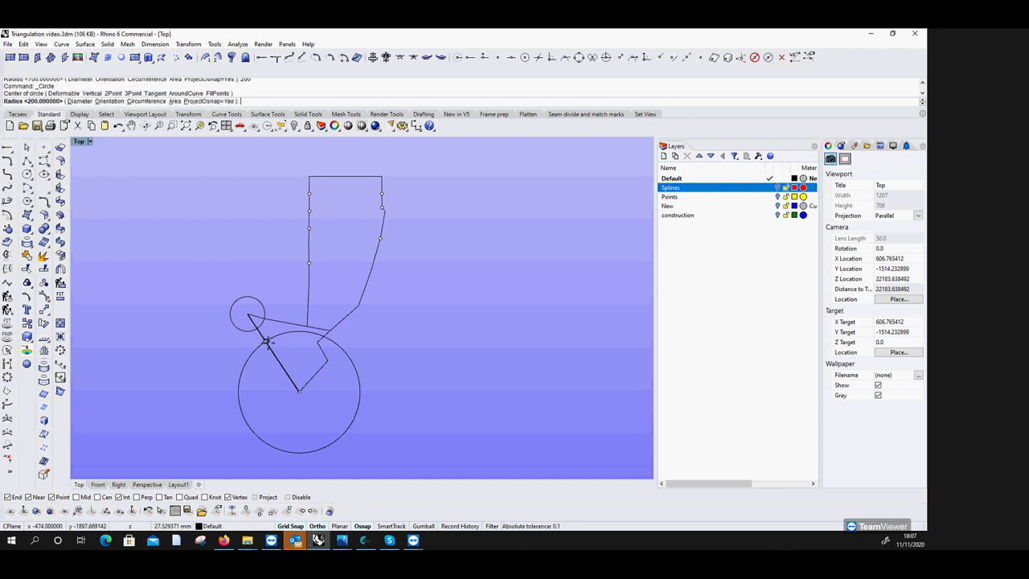
type("542")
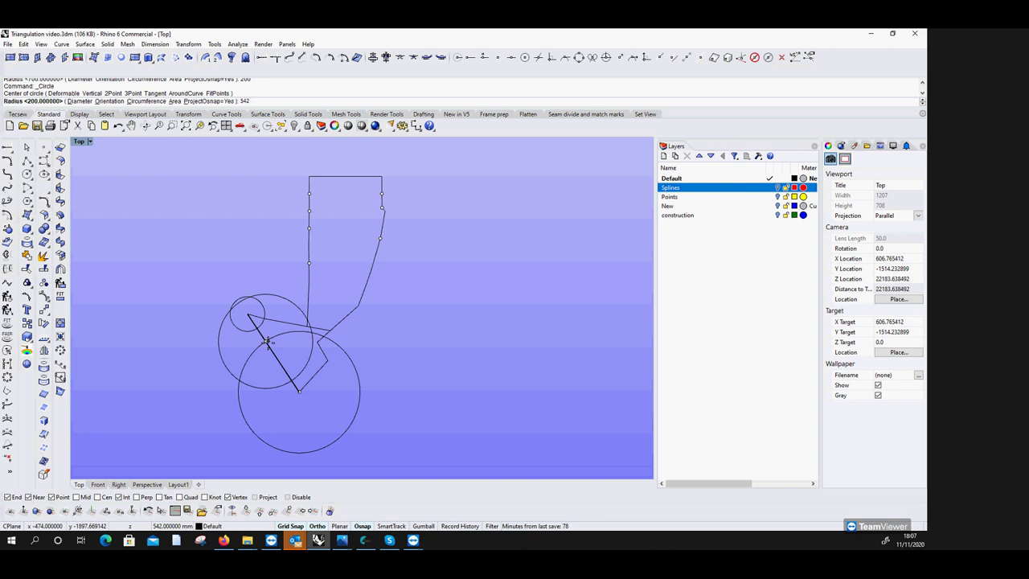
key("Return")
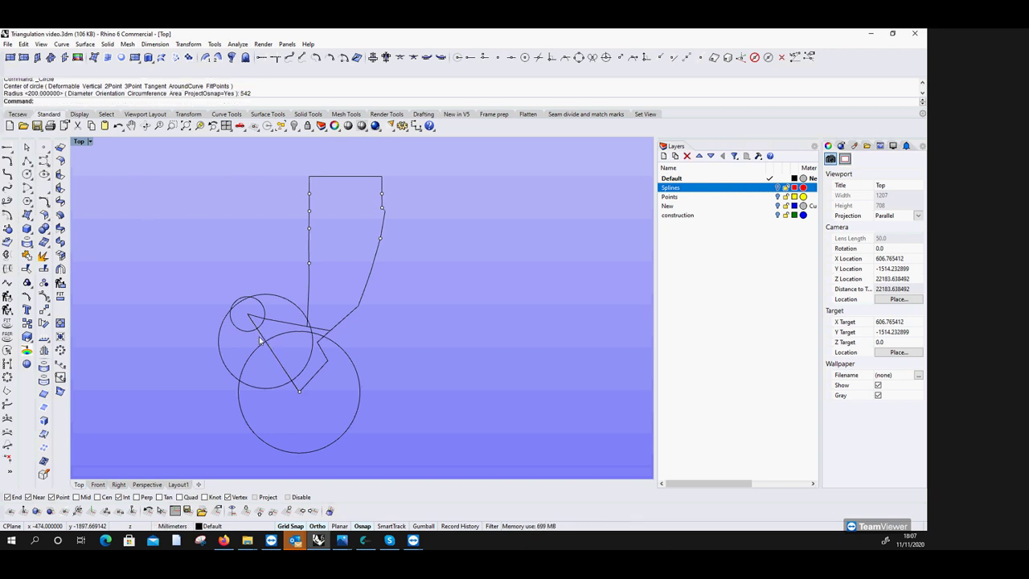
Draw a short line extending the outline's left end to the 200/542 circle crossing.
left_click(26, 161)
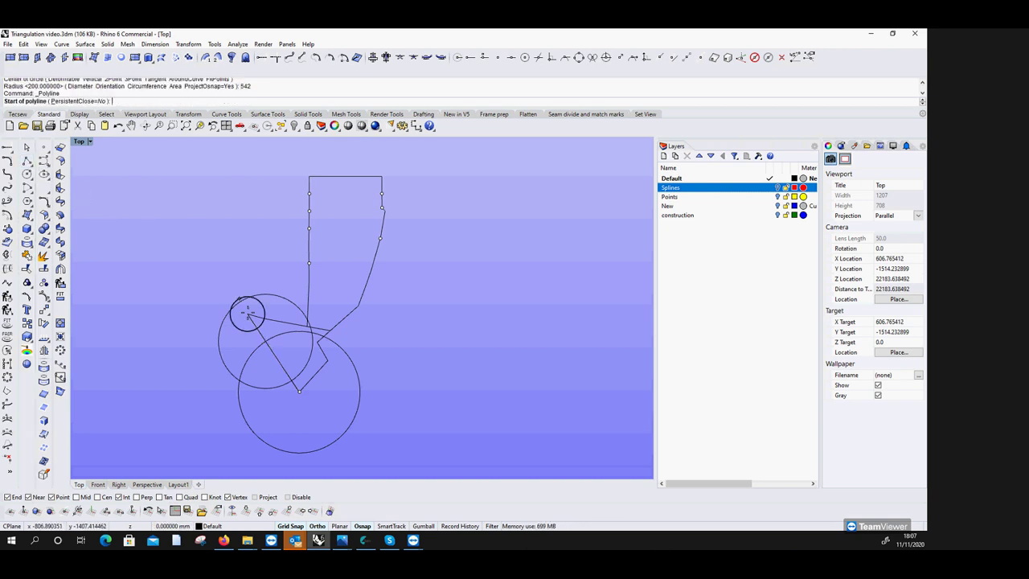
left_click(245, 314)
left_click(245, 314)
key("Return")
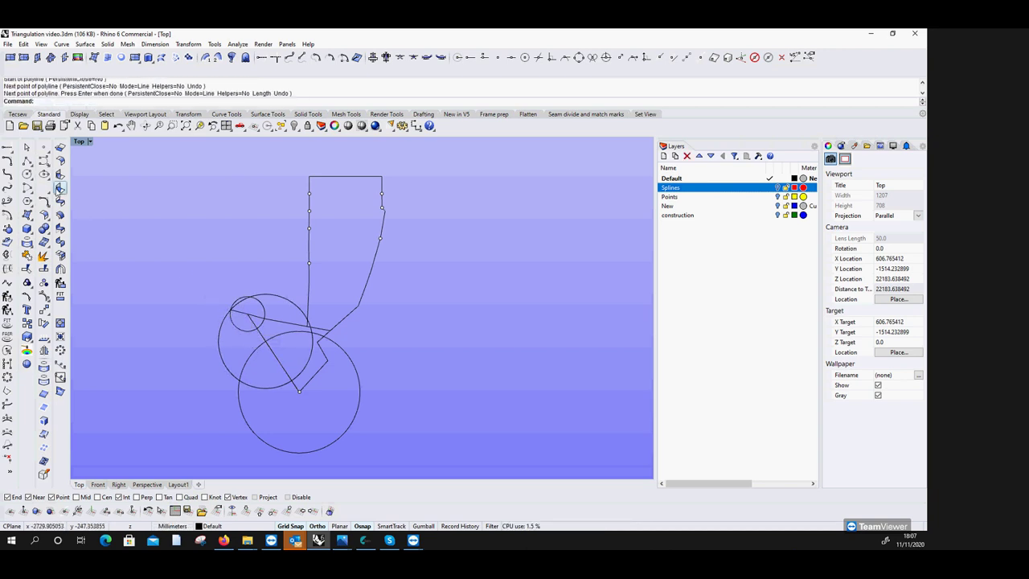
left_click(47, 169)
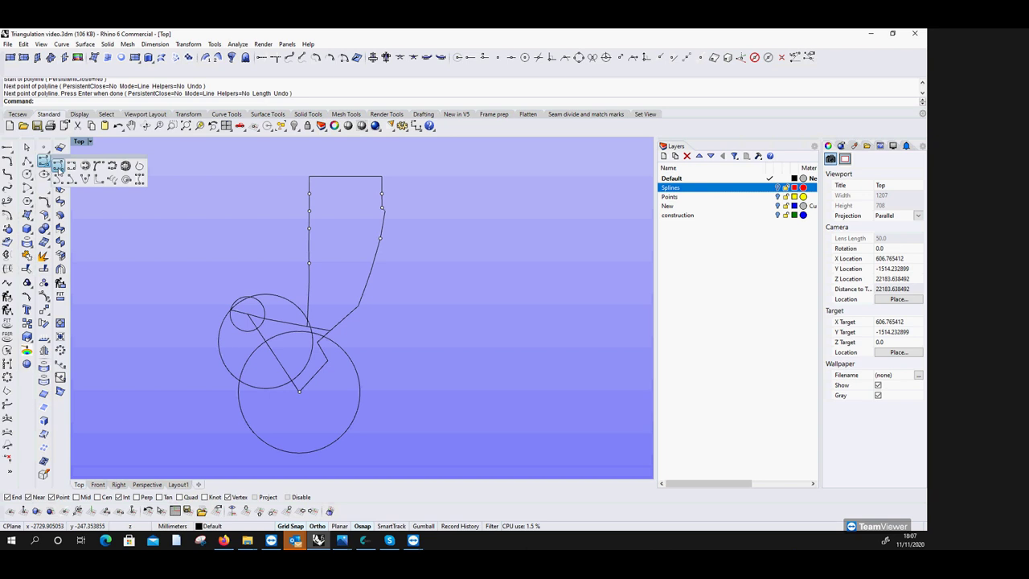
left_click(50, 168)
scroll(230, 313, "up", 3)
Draw a trial freeform curve through the intersections, then delete it.
left_click(231, 309)
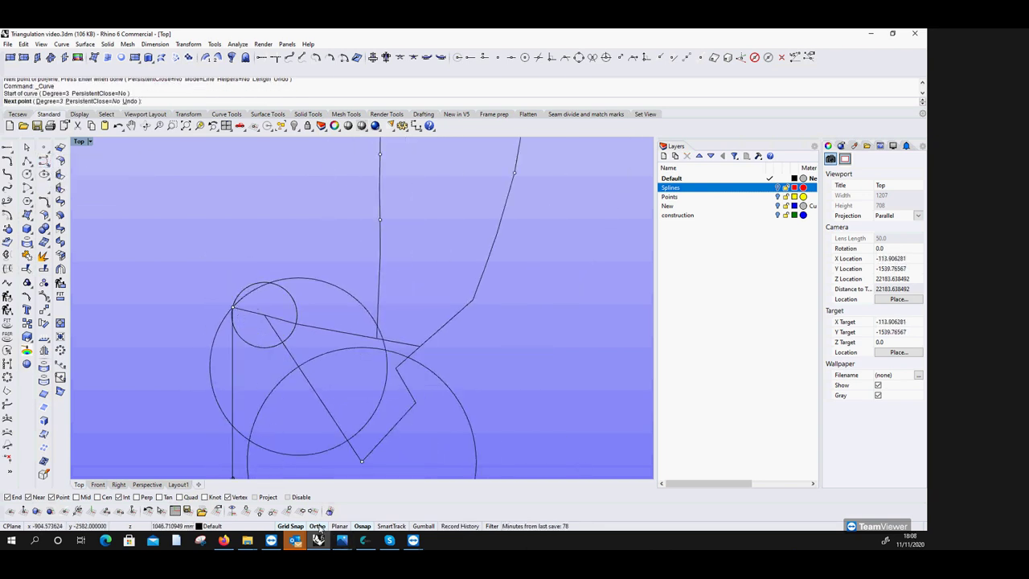
scroll(265, 334, "up", 3)
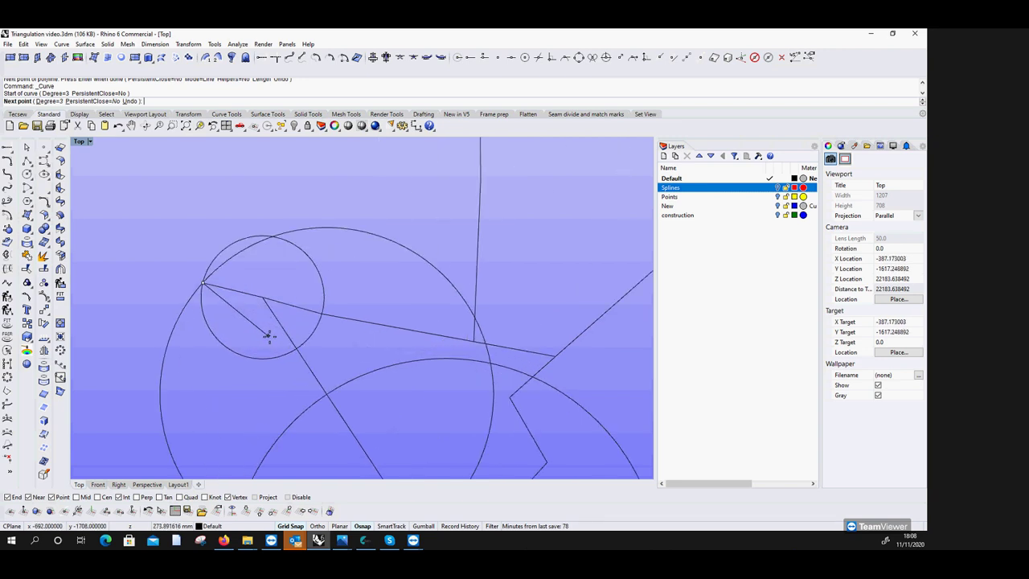
left_click(279, 340)
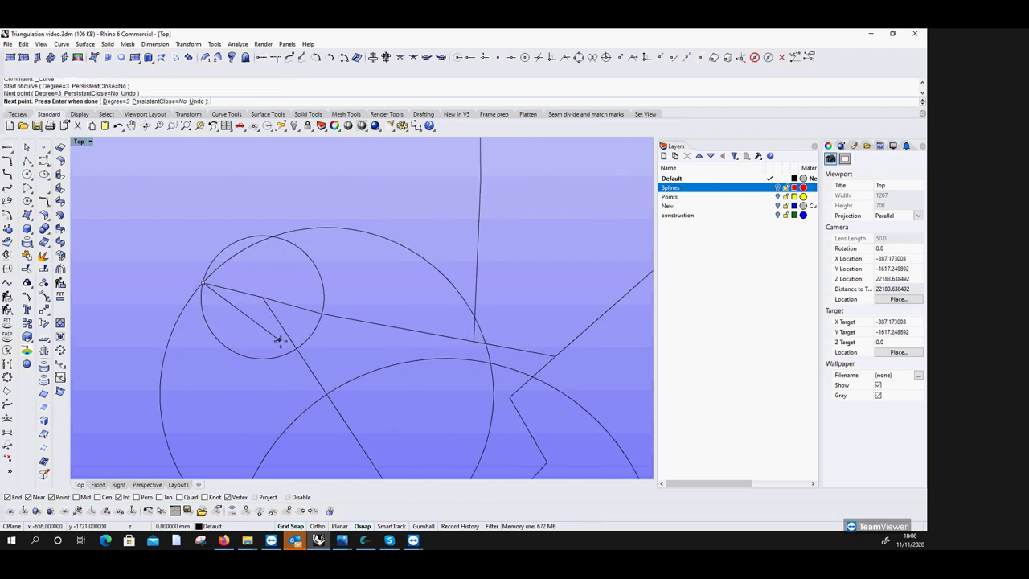
left_click(327, 395)
left_click(332, 405)
key("Return")
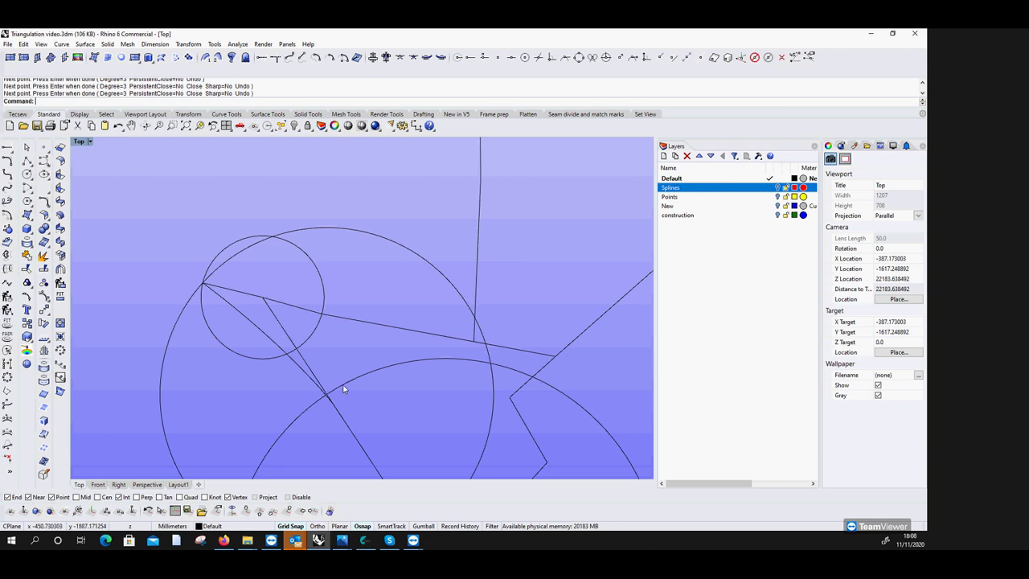
left_click(342, 391)
key("Delete")
Delete both construction circles and save Triangulation video.3dm.
left_click_drag(160, 225, 498, 474)
key("Delete")
left_click(38, 126)
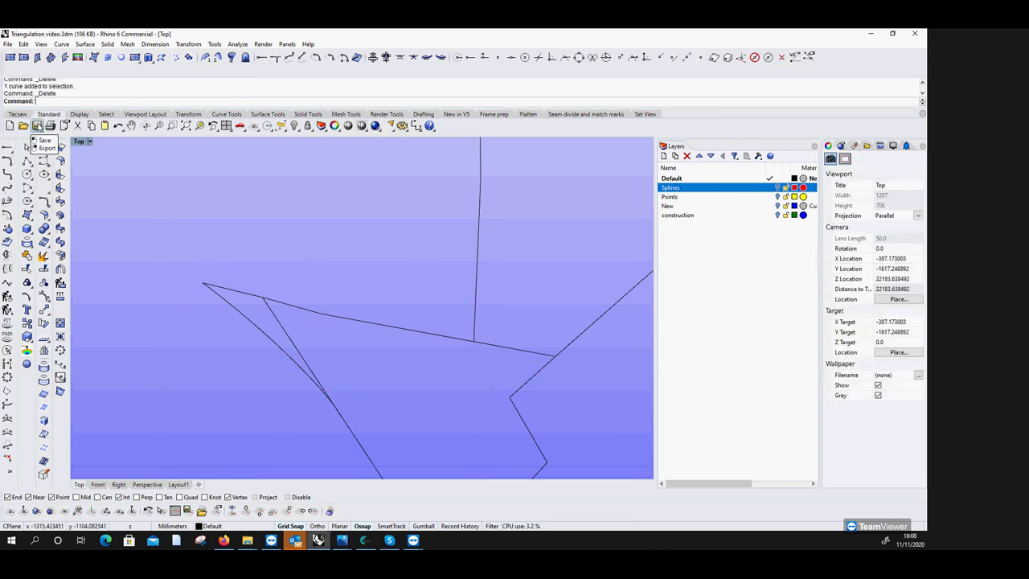
scroll(233, 309, "down", 3)
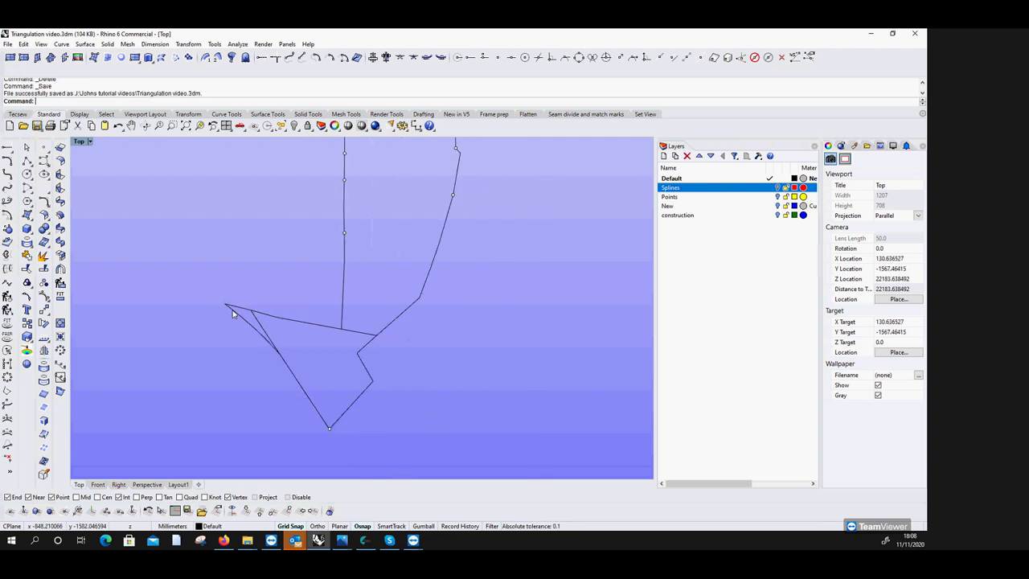
In Windows Photos, flip through the boat photos, comparing PICTURES TO SORT 353.jpg and 362.jpg.
mouse_move(342, 541)
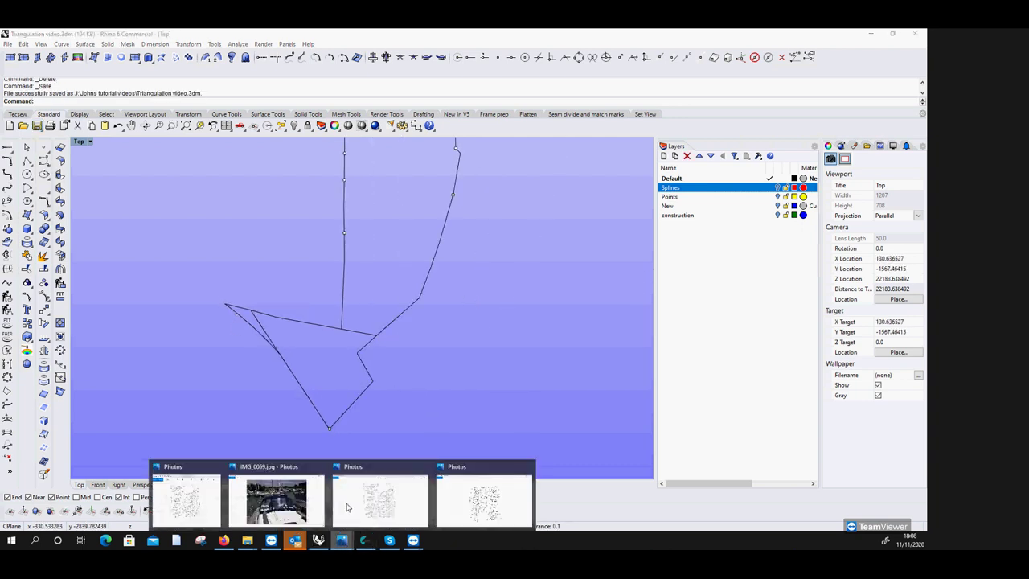
left_click(273, 490)
key("Right")
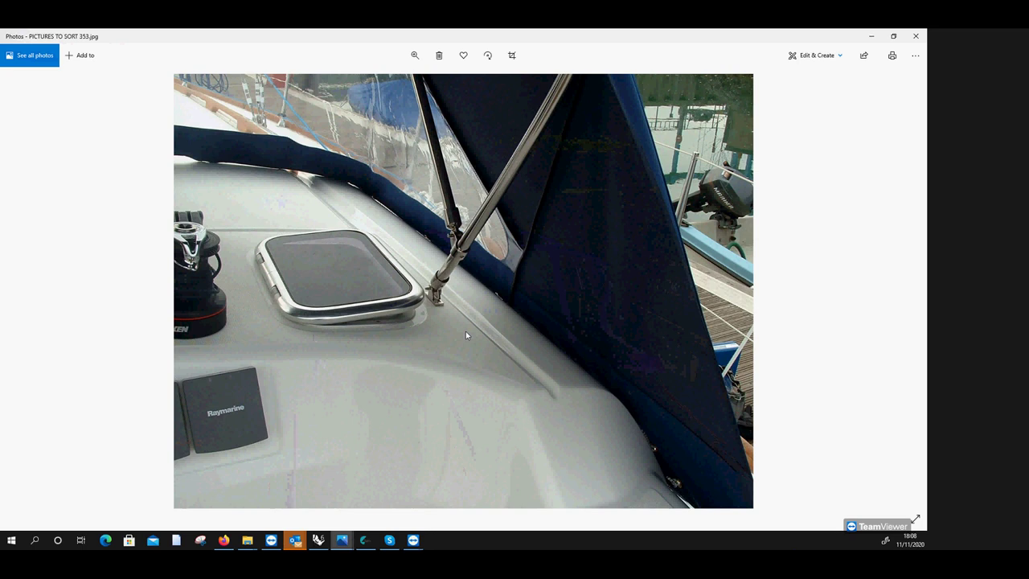
key("Right")
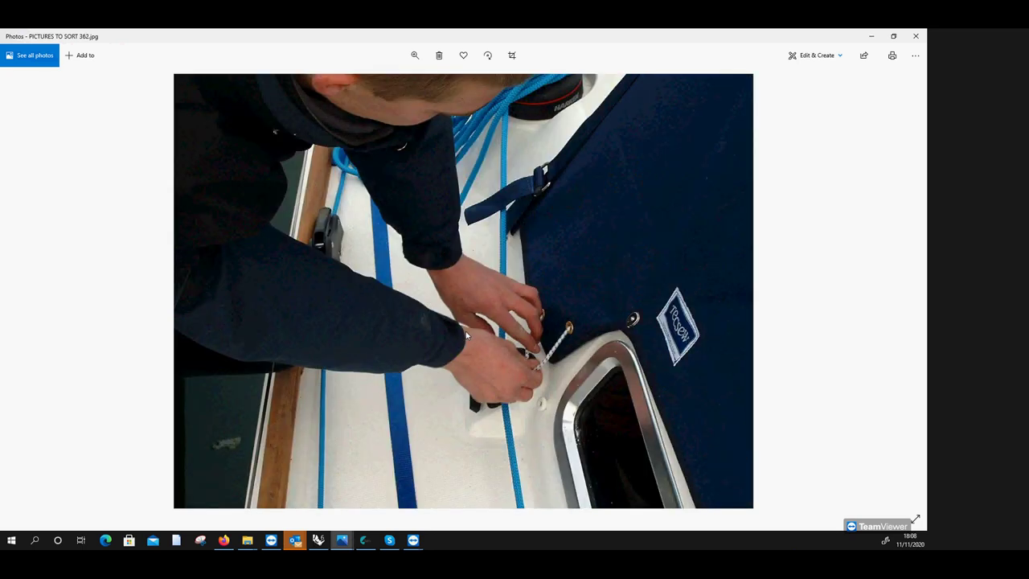
key("Right")
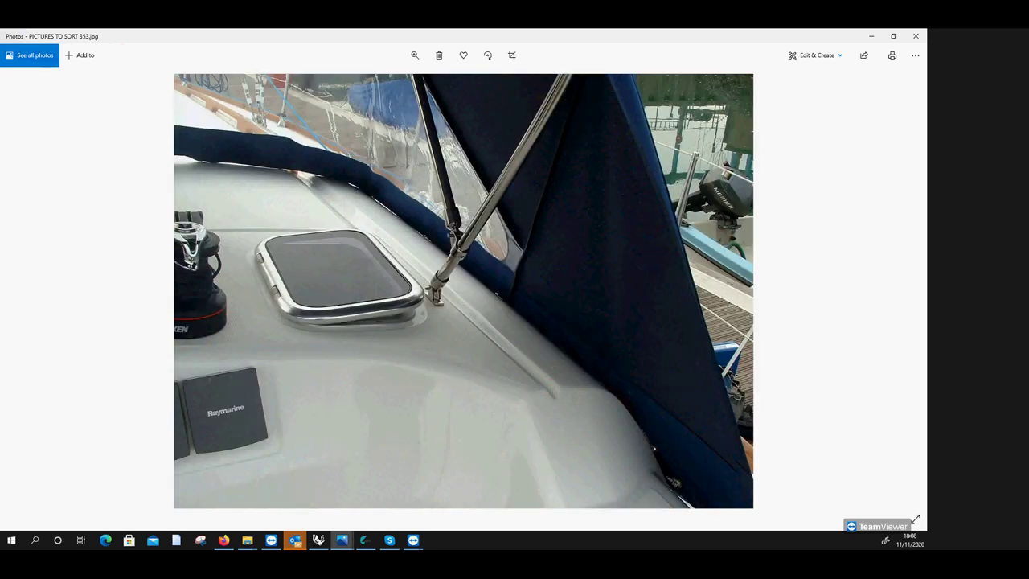
key("alt+Tab")
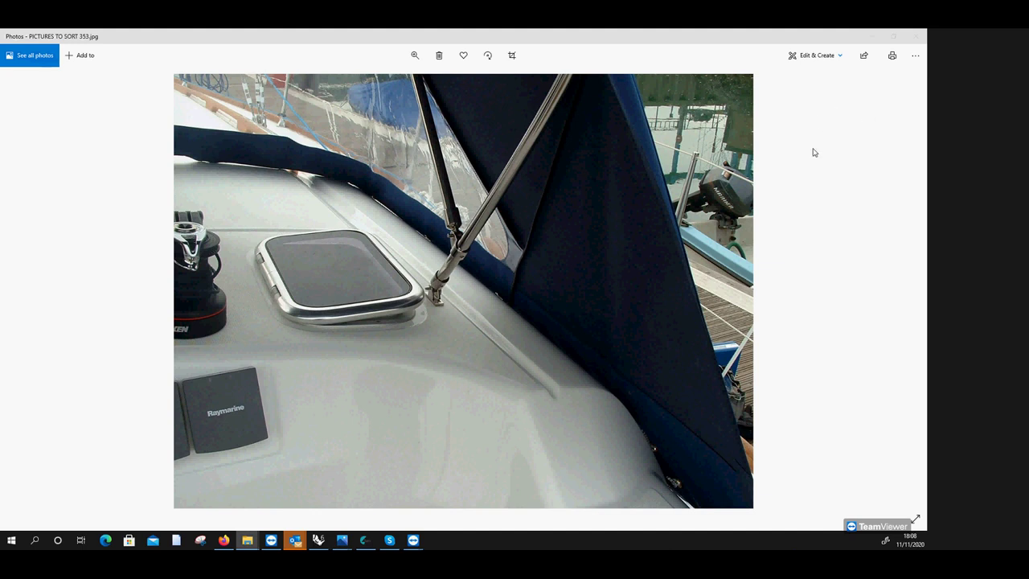
key("Left")
key("Right")
key("Left")
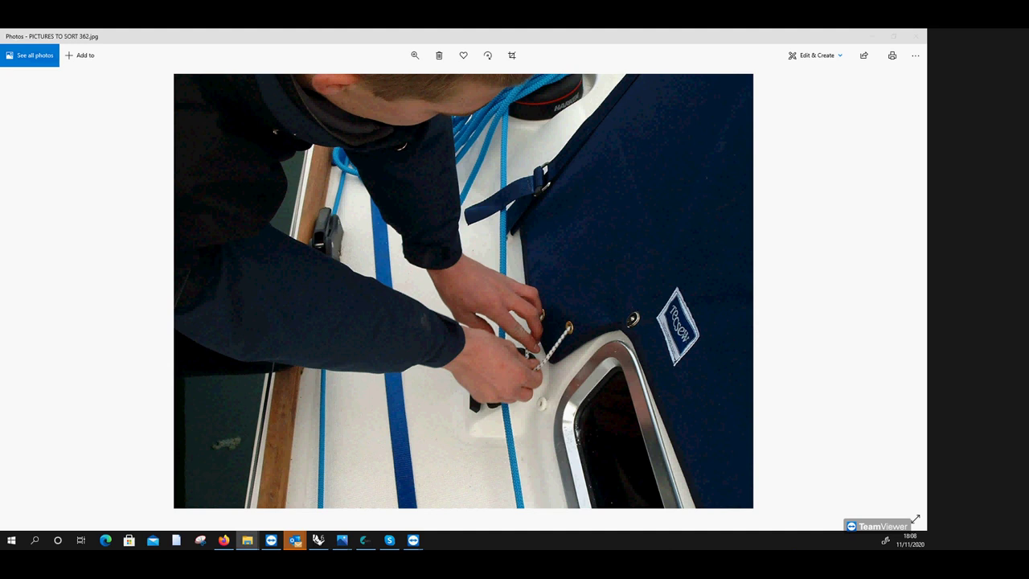
Flip between boat cover reference photos 362 and 366, then put the Photos viewer away.
key("Right")
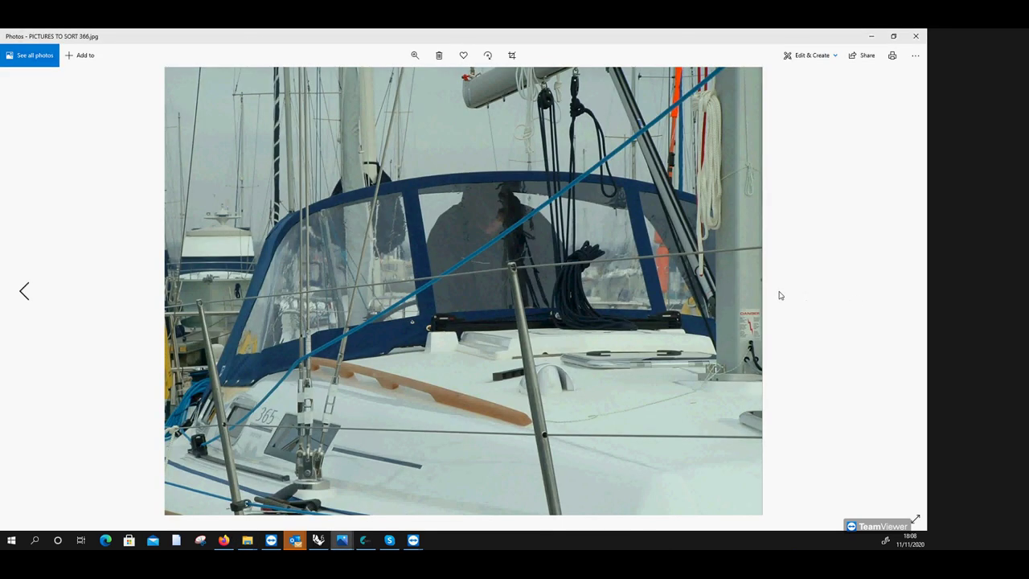
key("Left")
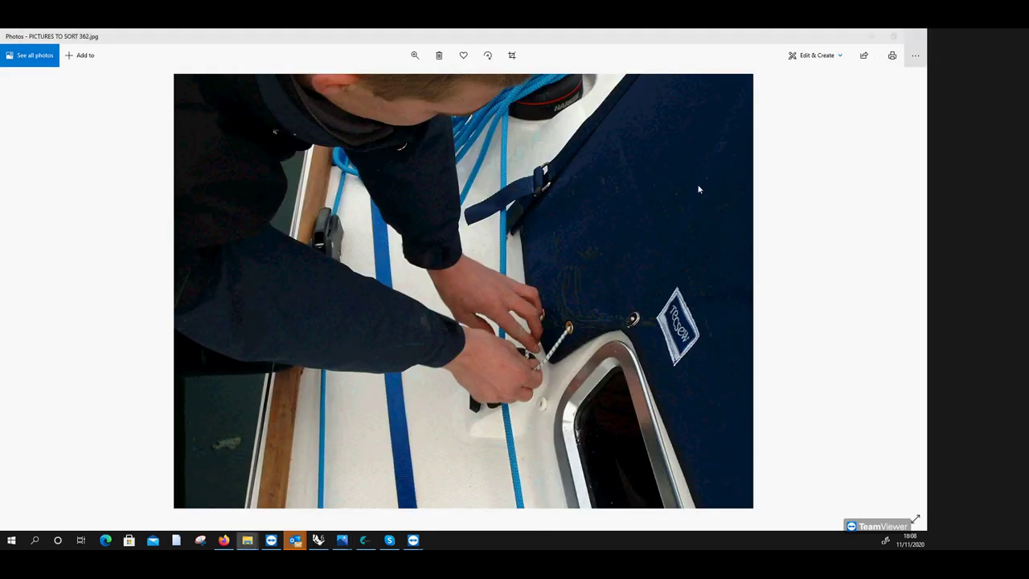
left_click(872, 37)
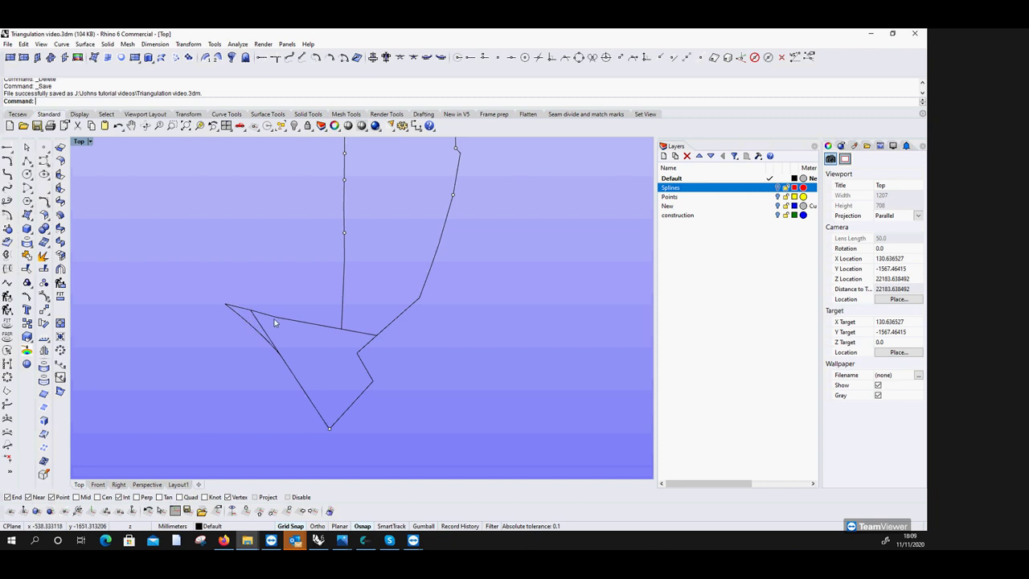
Draw construction circles of radius 200 on the vertical line's point and 810 on the triangle corner.
left_click(26, 174)
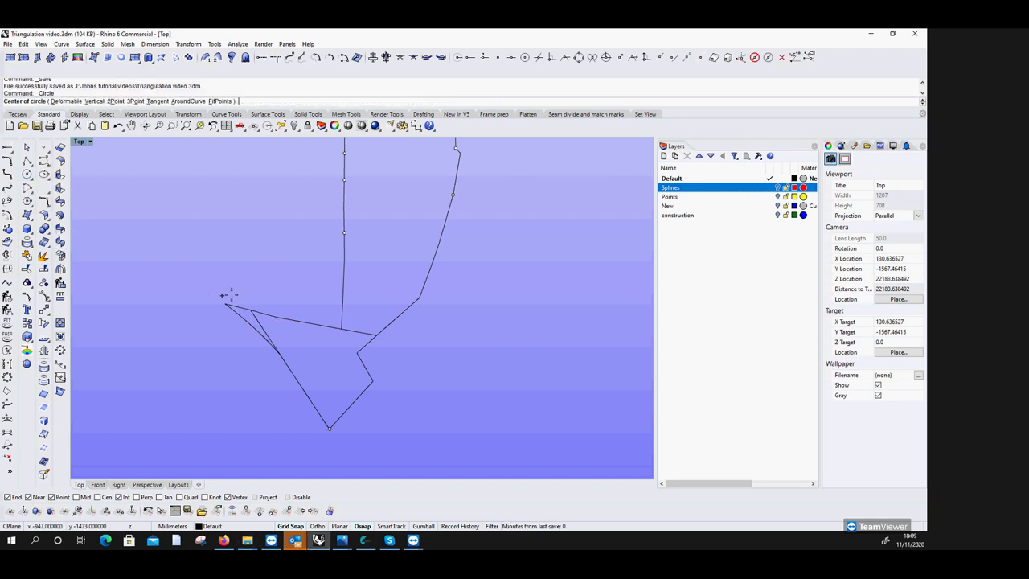
left_click(343, 259)
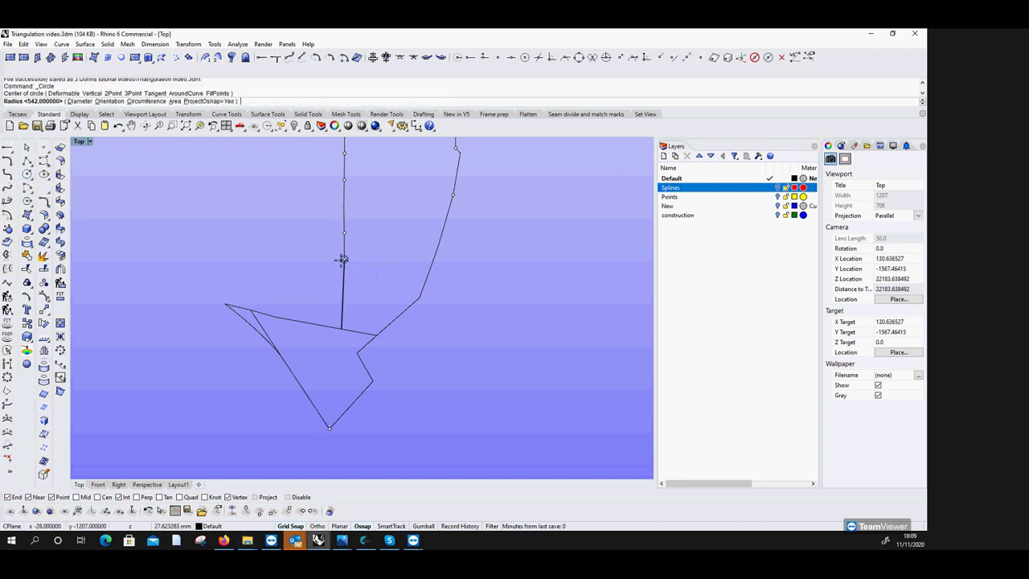
type("200")
key("Return")
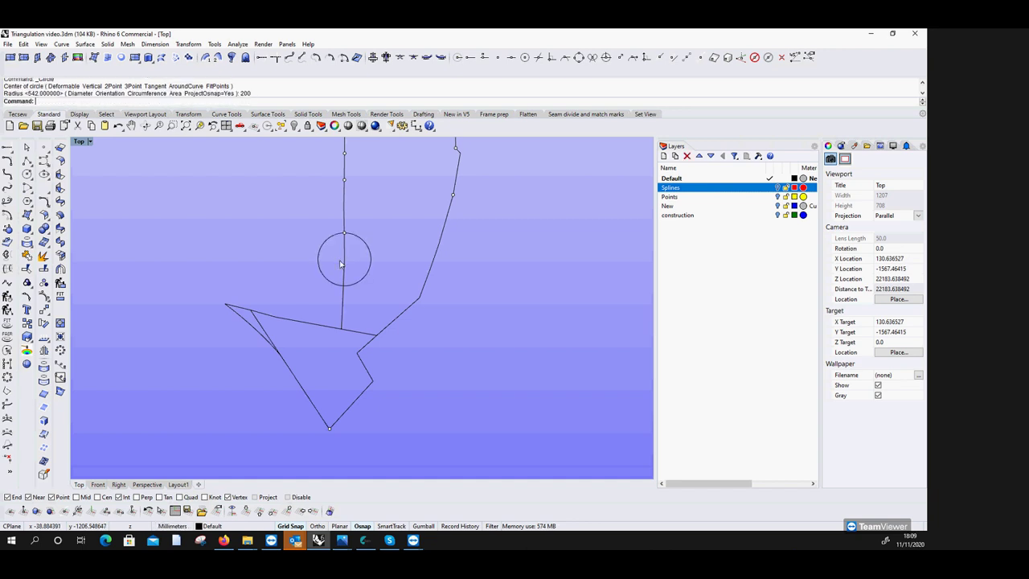
key("Return")
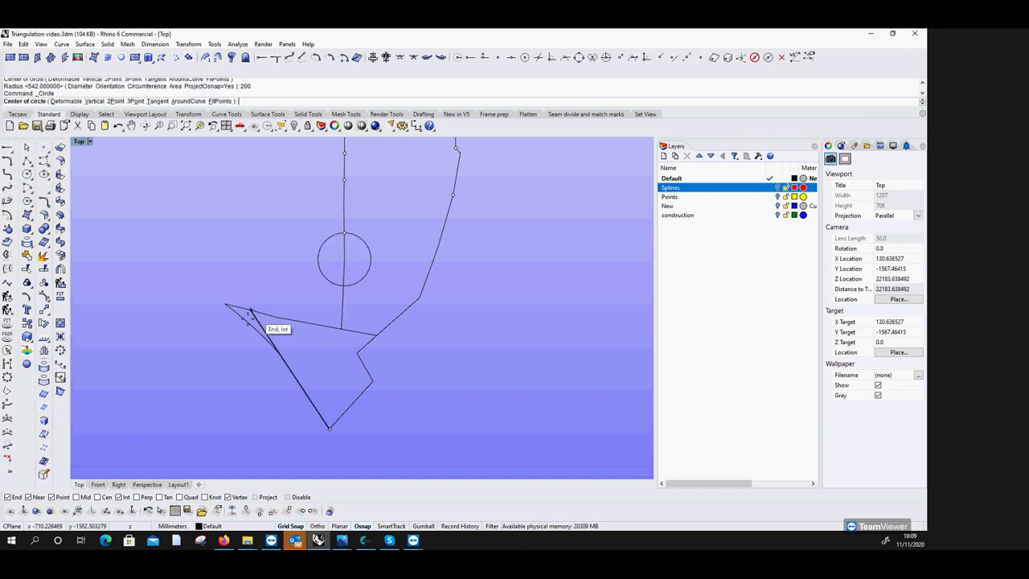
left_click(277, 317)
type("810")
key("Return")
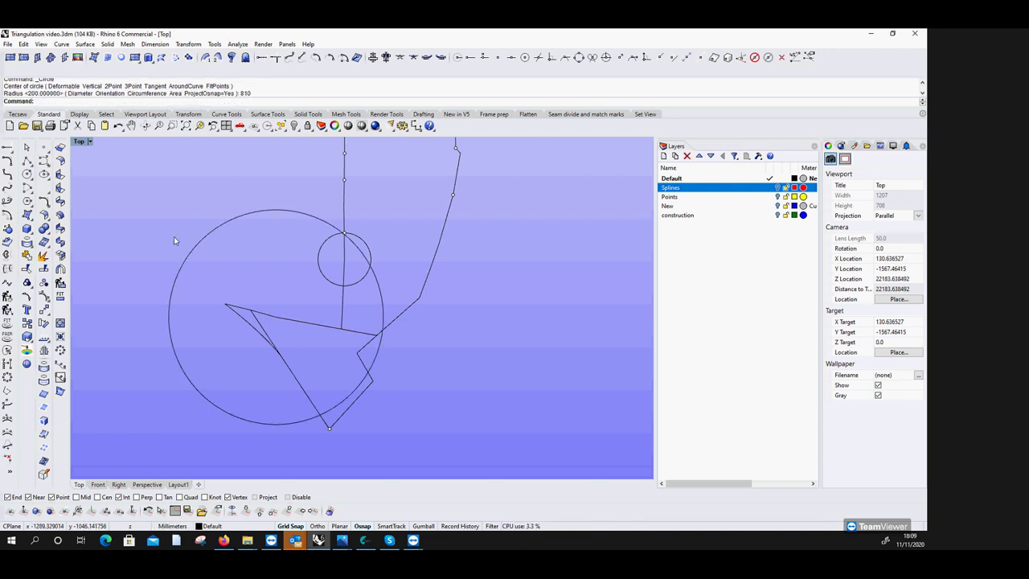
Draw a line from the small circle's centre to the circles' intersection, then delete the circle and outdated segment.
left_click(27, 161)
scroll(346, 269, "up", 2)
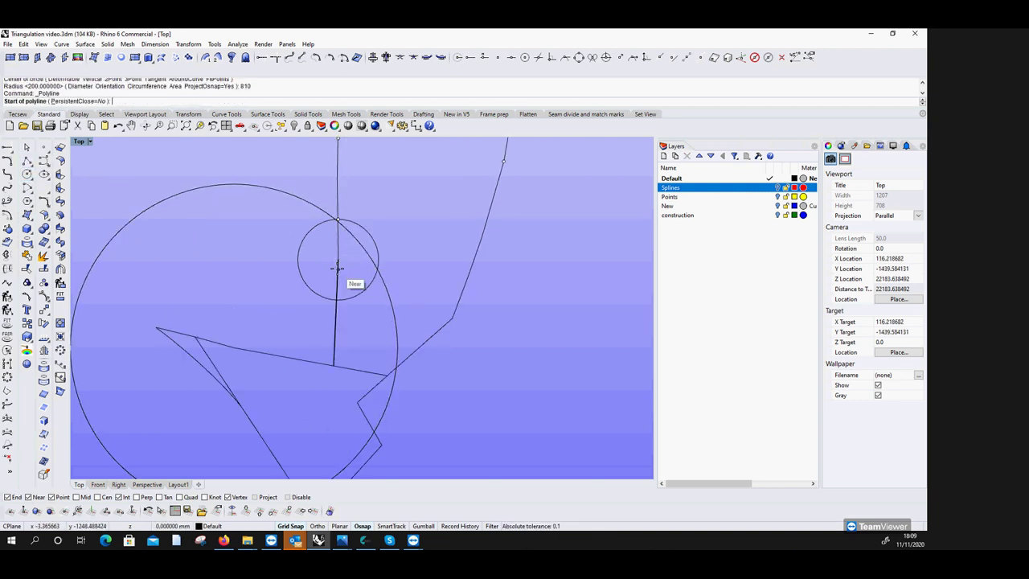
left_click(338, 263)
scroll(338, 219, "up", 3)
left_click(330, 227)
key("Return")
left_click(328, 228)
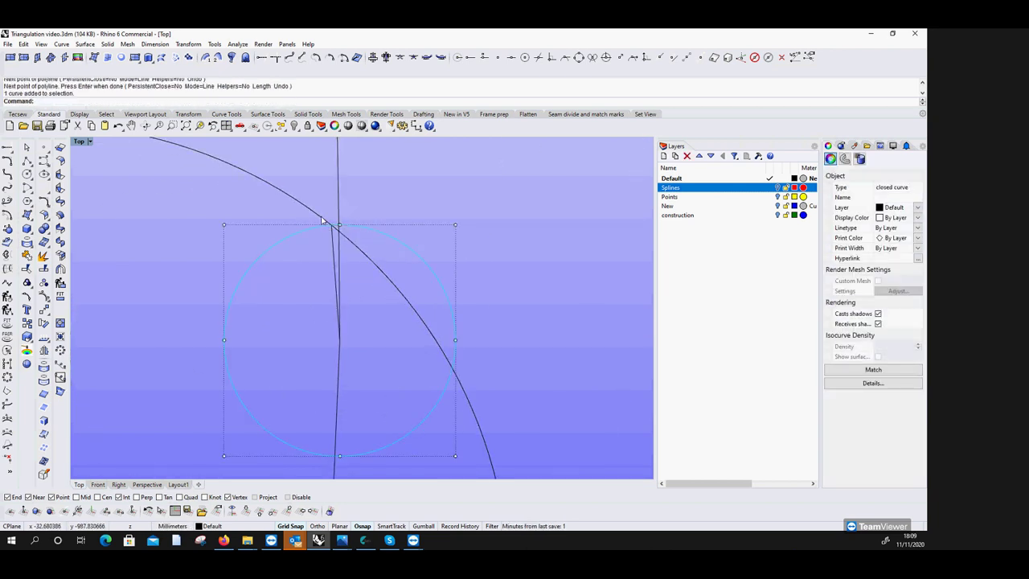
key("Delete")
left_click(324, 219)
key("Delete")
scroll(377, 266, "down", 5)
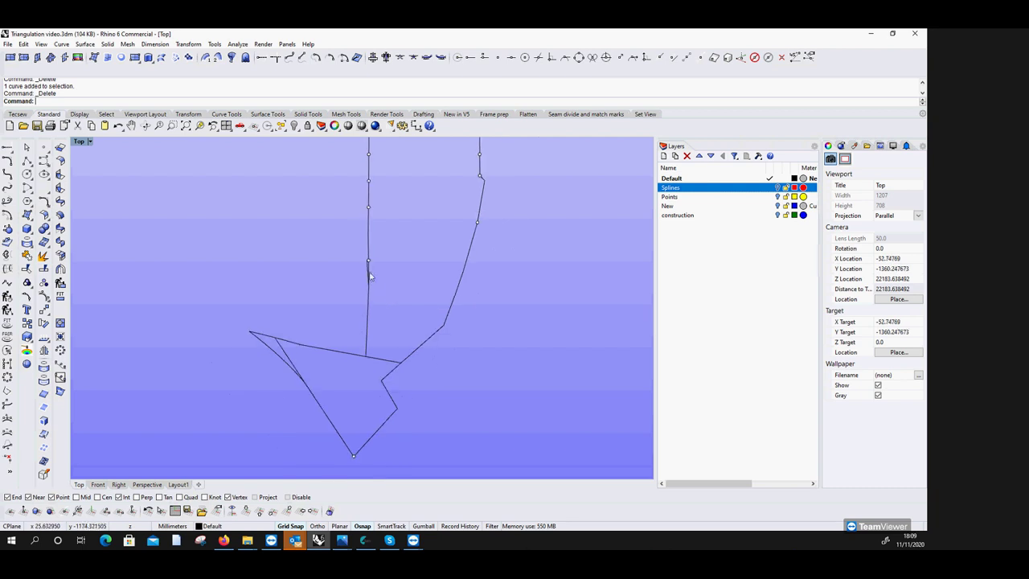
Draw construction circles of radius 896 on the curve point and 200 on the lower edge.
left_click(27, 174)
scroll(365, 263, "up", 2)
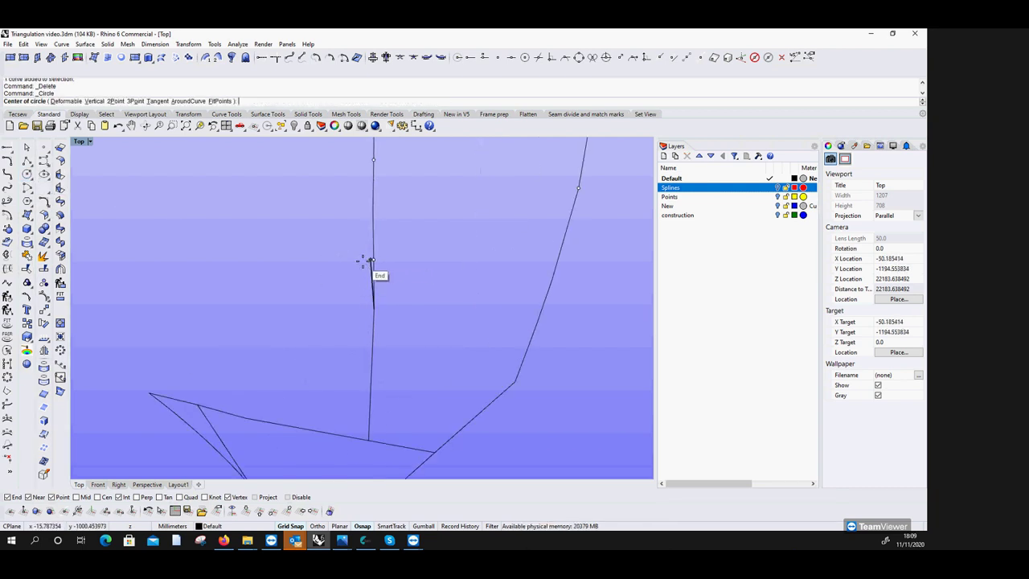
left_click(363, 261)
key("Escape")
key("Return")
left_click(370, 262)
type("896")
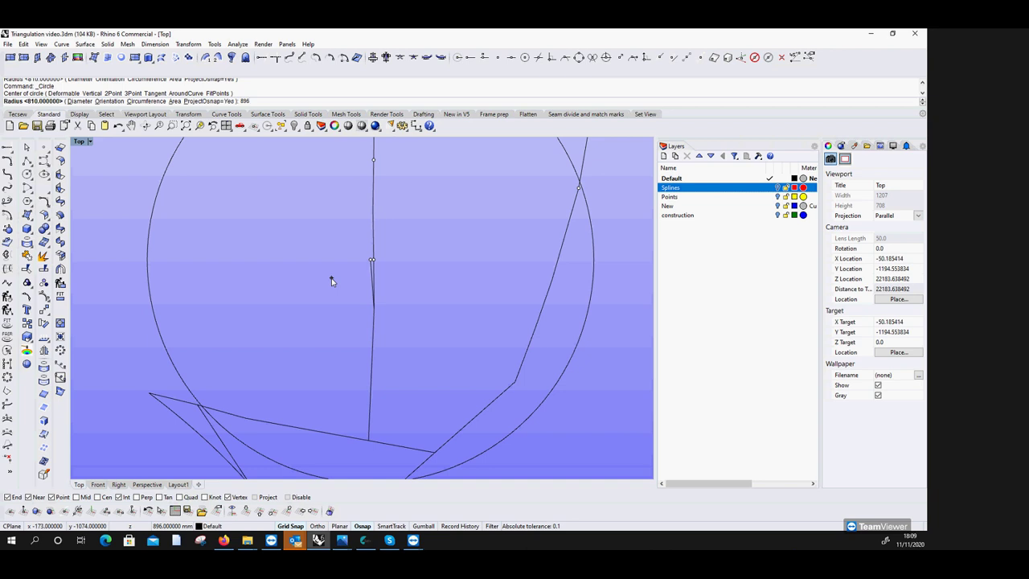
key("Return")
key("Return")
left_click(245, 419)
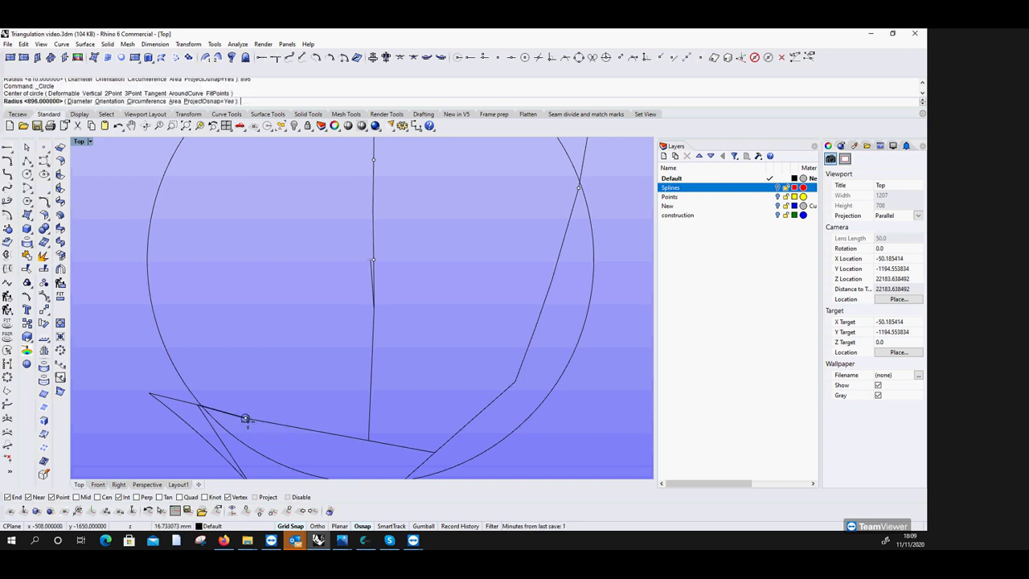
type("200")
key("Return")
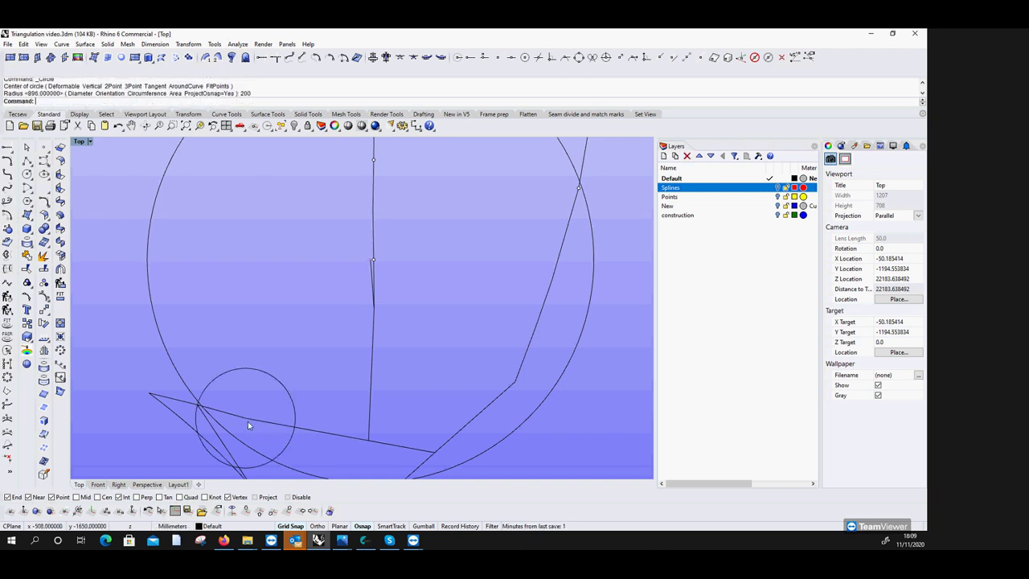
Draw a line from the small circle's centre to the intersection, then delete the circle and old steep edge.
left_click(26, 161)
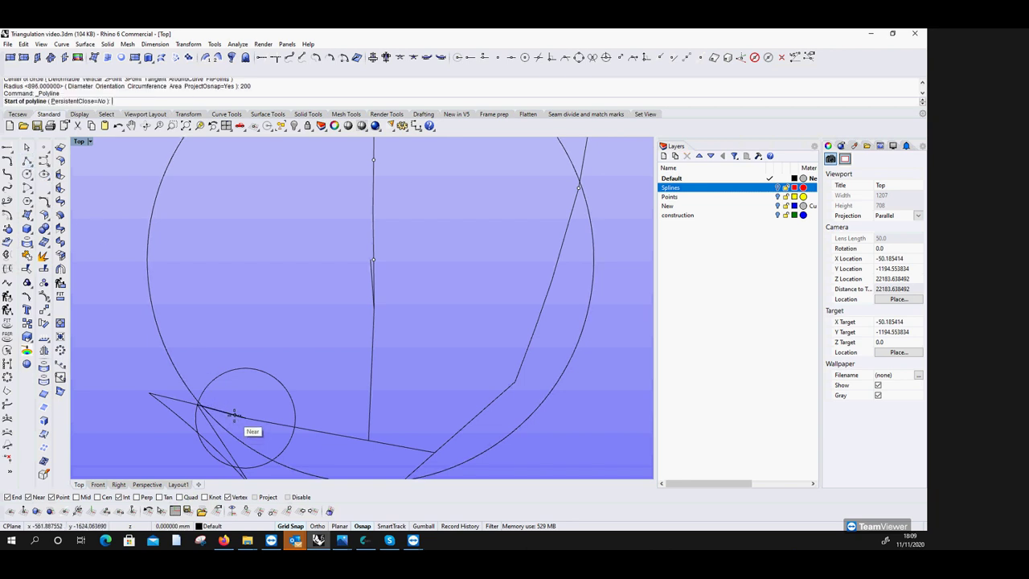
left_click(241, 416)
scroll(241, 416, "up", 5)
left_click(184, 398)
key("Return")
left_click(186, 379)
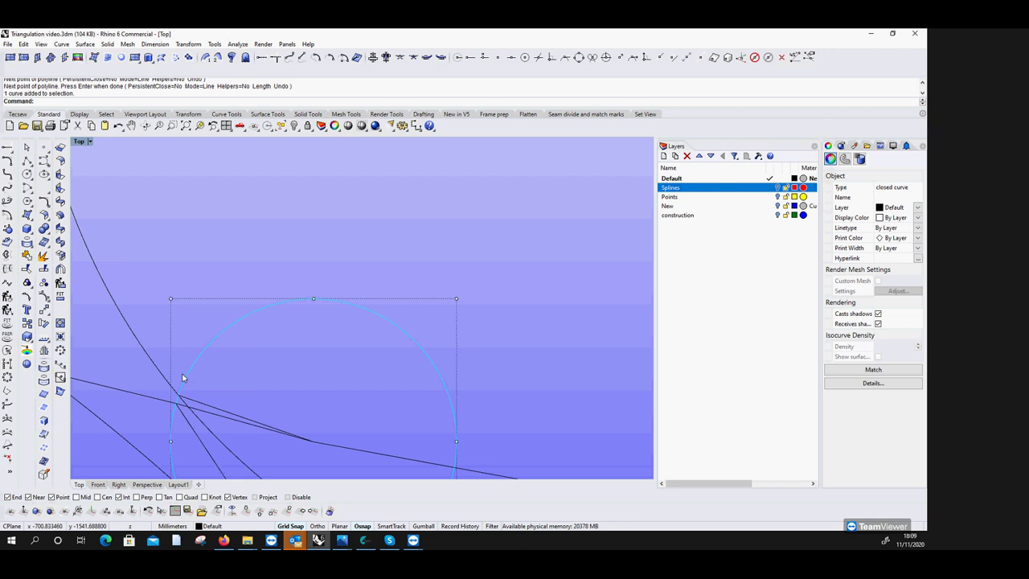
key("Delete")
left_click(167, 375)
key("Delete")
scroll(213, 402, "down", 5)
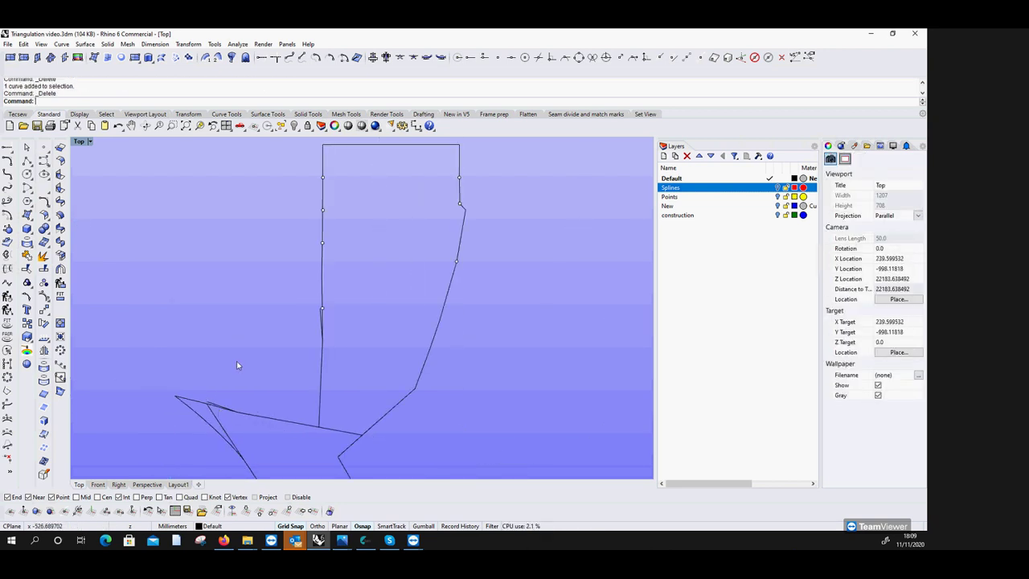
Draw a 988-radius circle at the line endpoint and a 200-radius circle on the vertical line's endpoint.
left_click(26, 174)
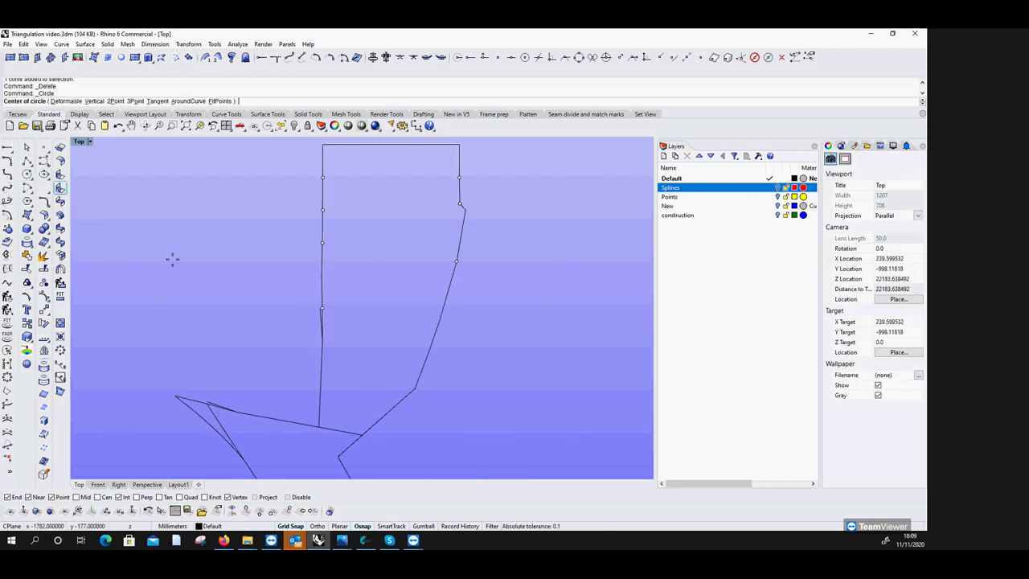
left_click(215, 407)
type("988")
key("Return")
key("Return")
left_click(208, 400)
type("200")
key("Return")
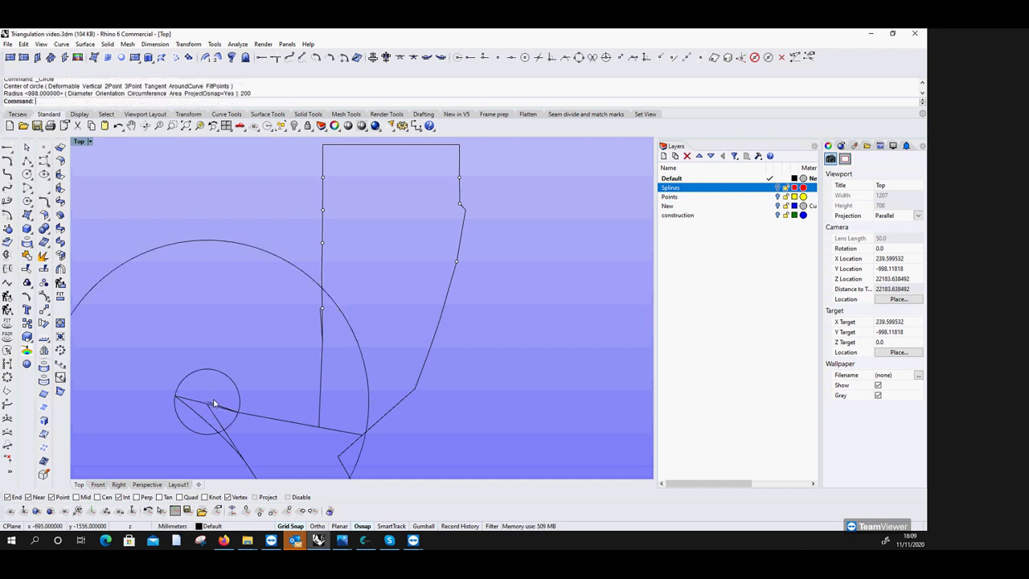
key("Return")
left_click(321, 308)
key("Return")
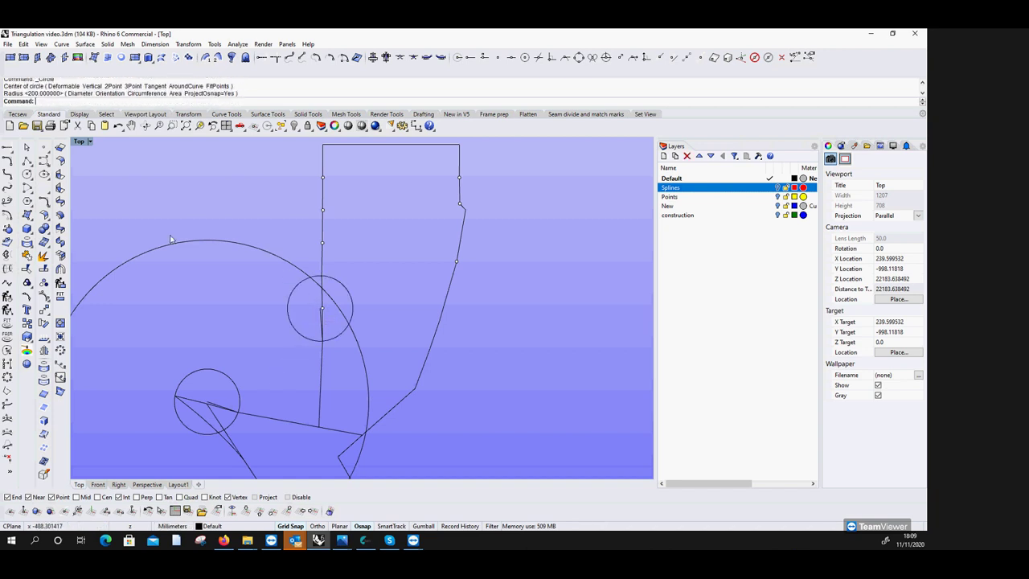
Mark a point where the two circles intersect and delete both construction circles.
left_click(44, 147)
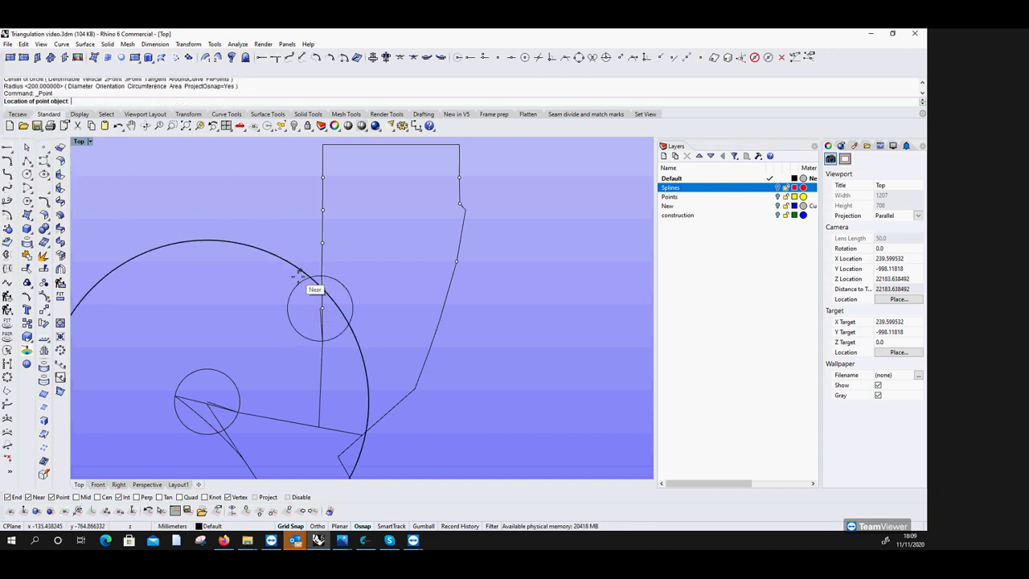
left_click(310, 277)
left_click(298, 282)
key("Delete")
left_click(298, 268)
key("Delete")
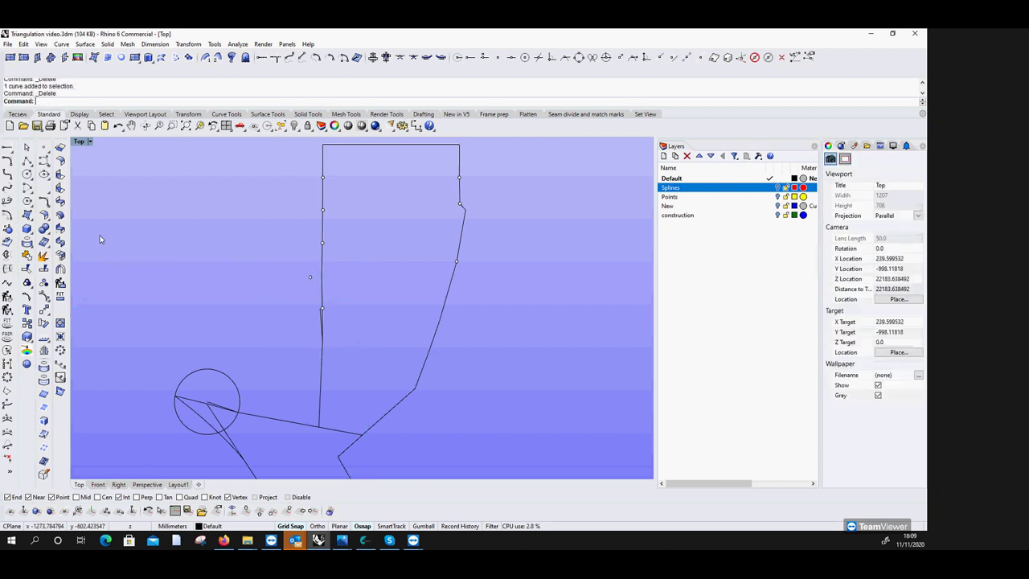
Draw a 1032-radius circle on the new point, mark the lower intersection point, and delete the circles.
left_click(27, 175)
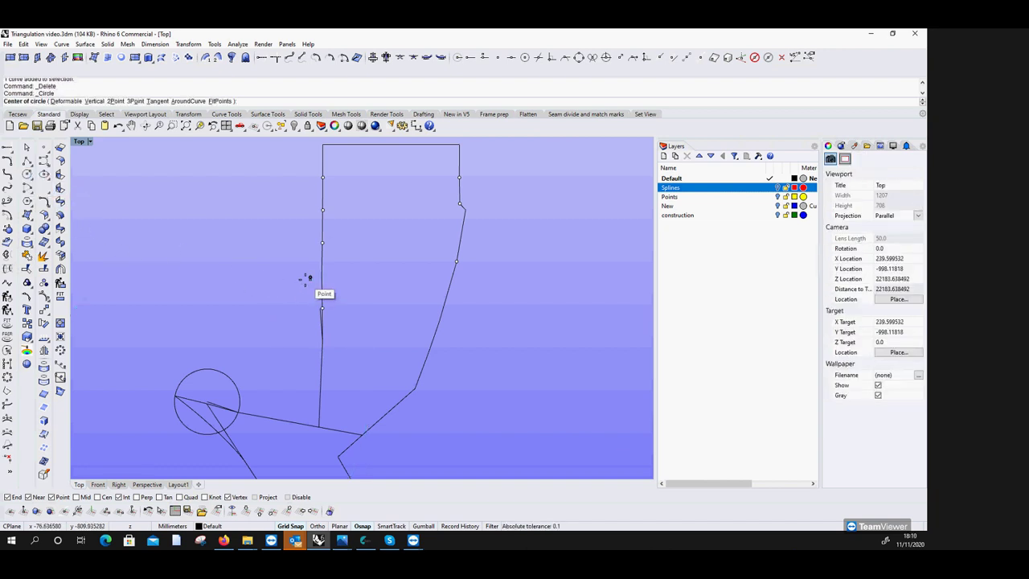
left_click(309, 278)
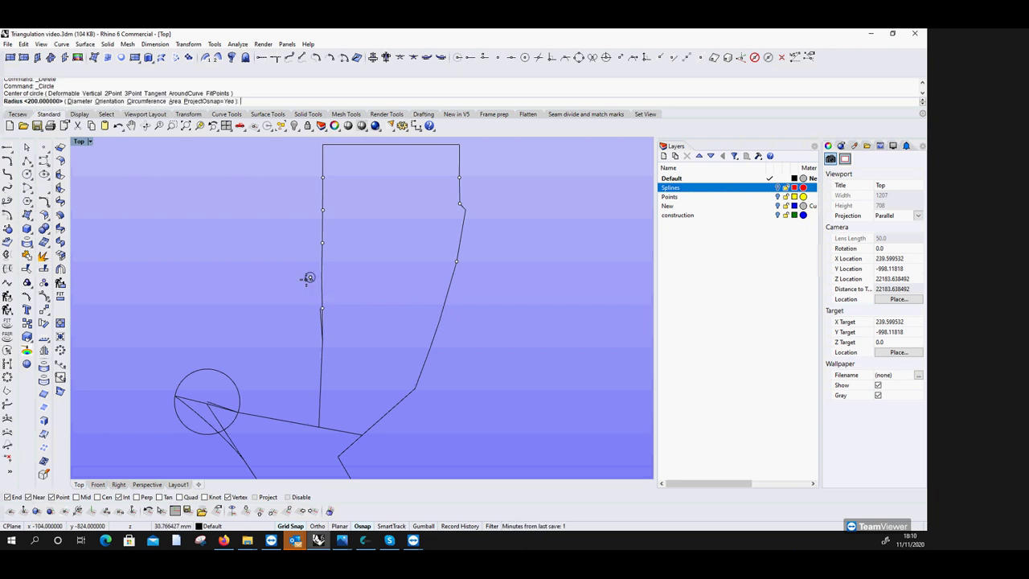
type("1032")
key("Return")
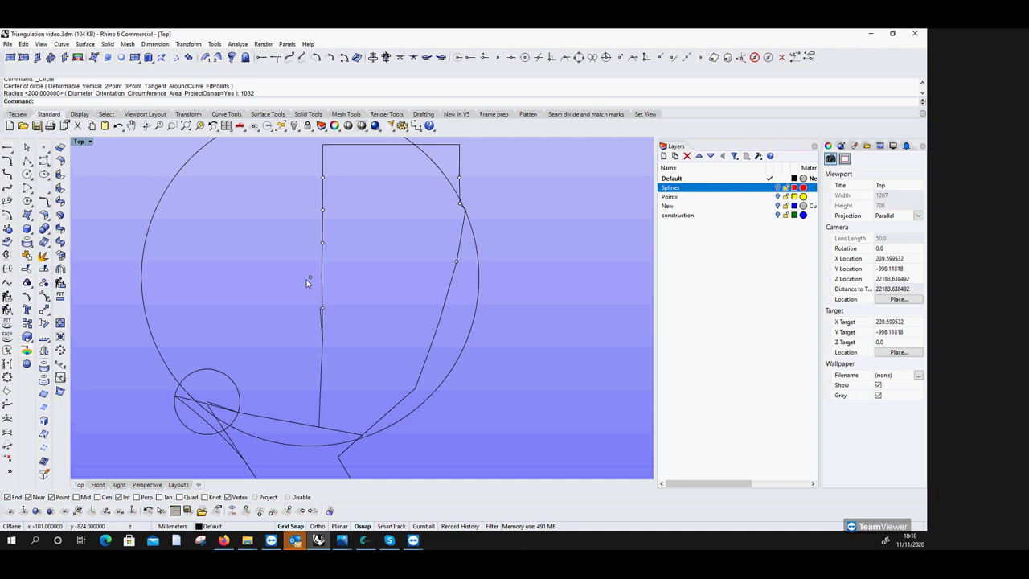
left_click(44, 148)
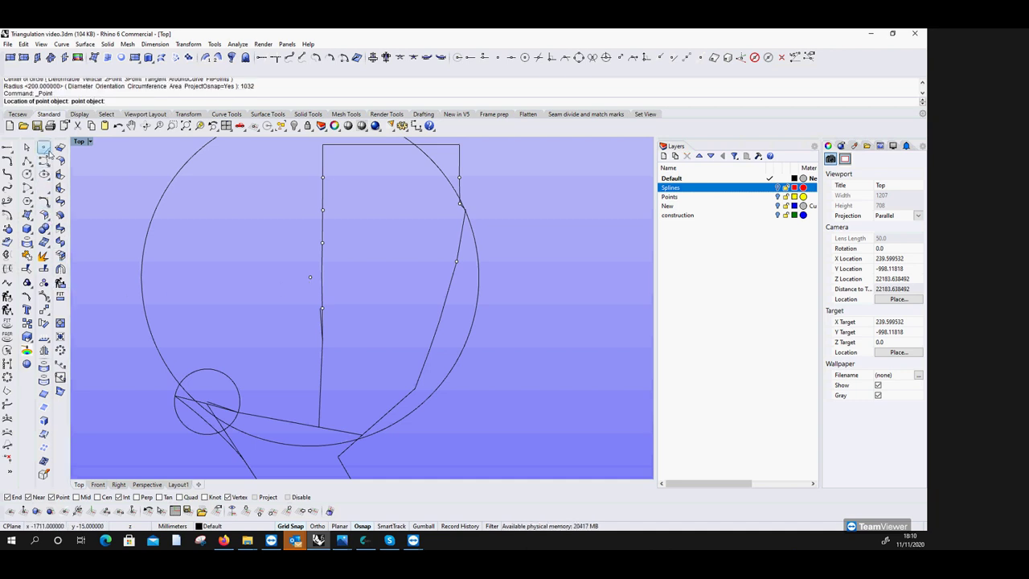
left_click(180, 385)
right_click(180, 384)
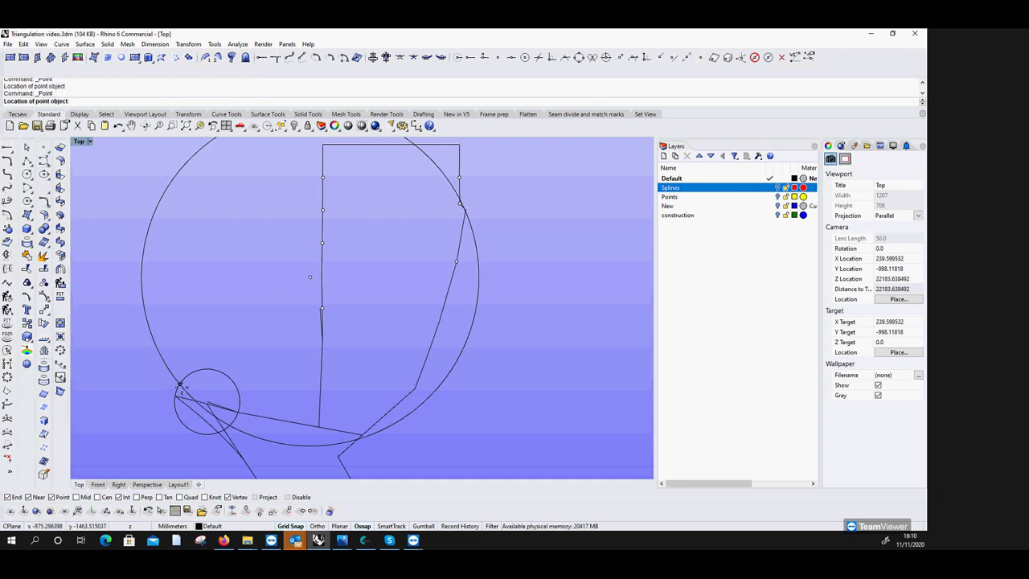
key("Escape")
left_click(185, 394)
key("Delete")
left_click(201, 374)
key("Delete")
Draw a short line from the new lower point to the outline's corner.
left_click(26, 174)
left_click(181, 384)
left_click(175, 396)
key("Return")
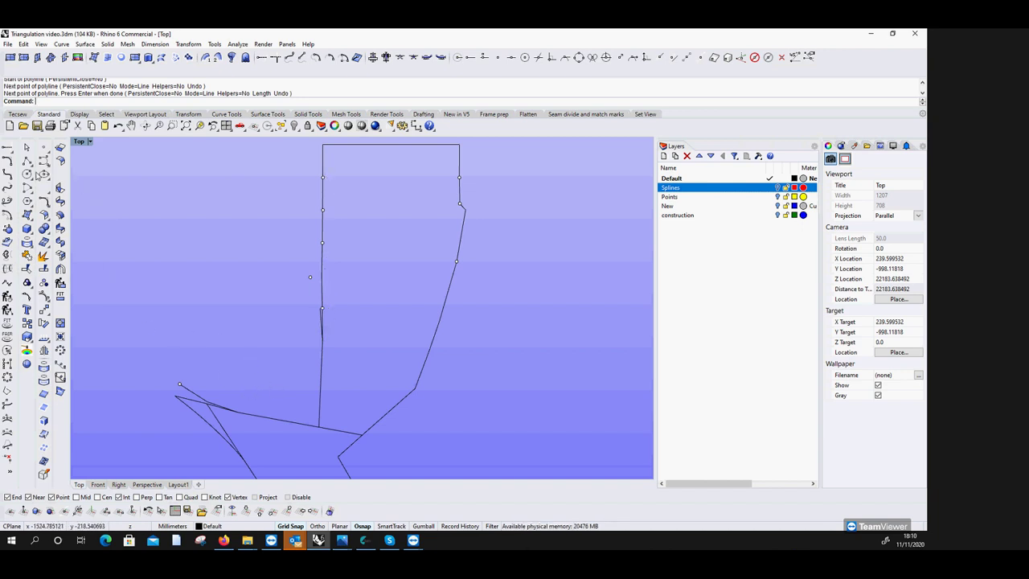
Draw a 1032-radius circle on the line endpoint, then delete it.
left_click(36, 173)
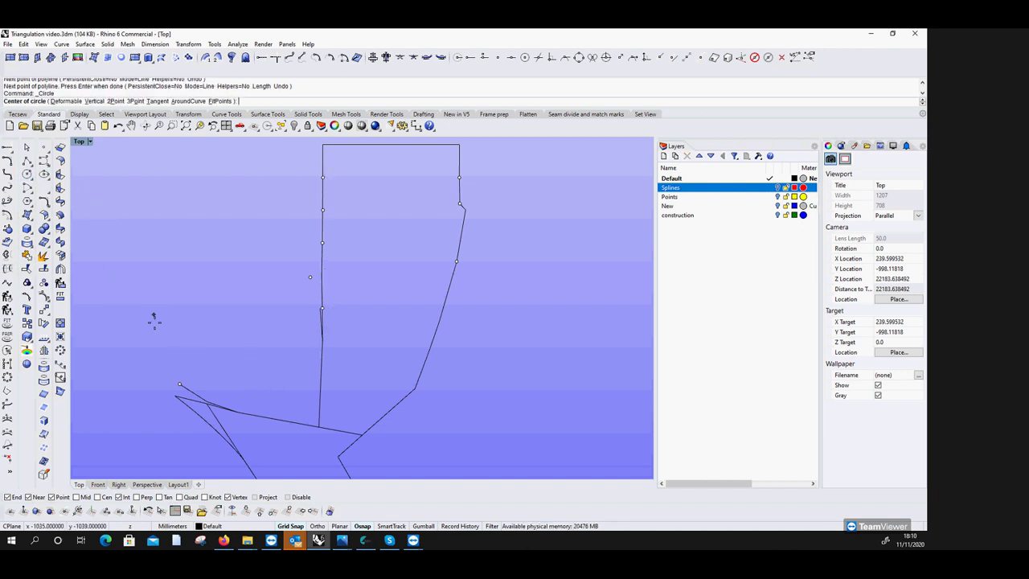
left_click(179, 382)
type("1032")
key("Return")
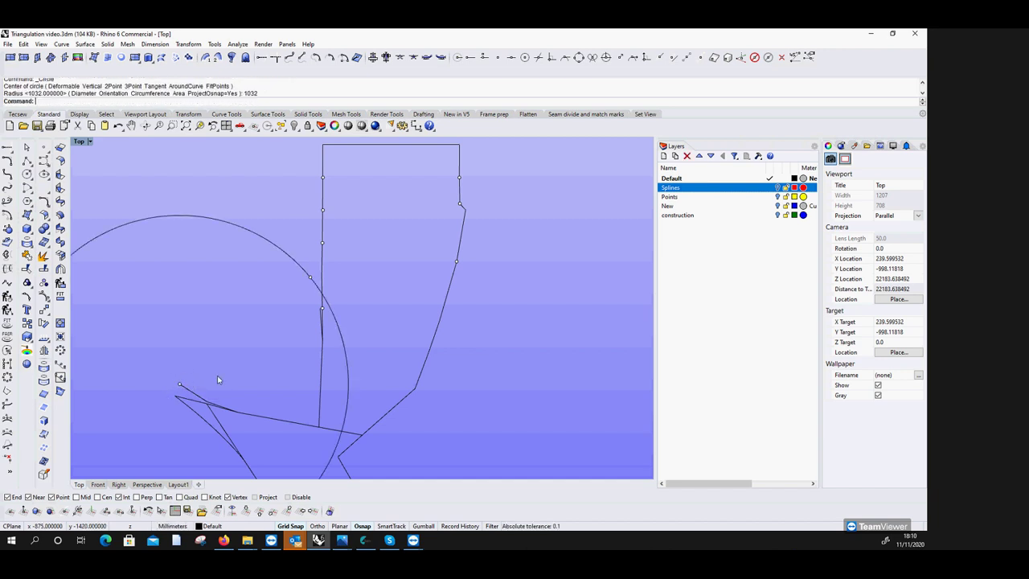
left_click(314, 293)
key("Delete")
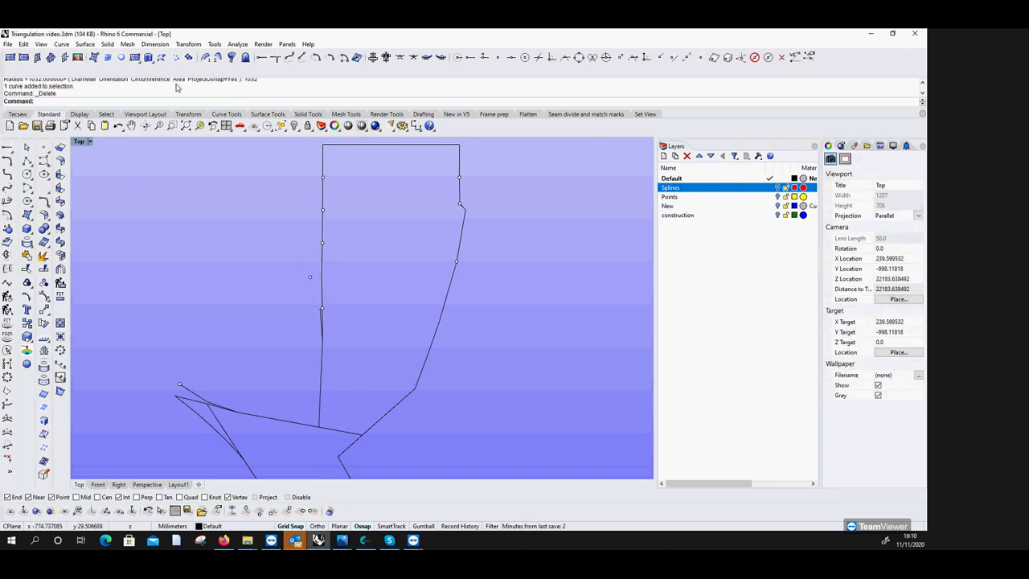
Measure the distance between the lower corner point and the construction point, reading 1032 mm.
left_click(237, 44)
left_click(253, 126)
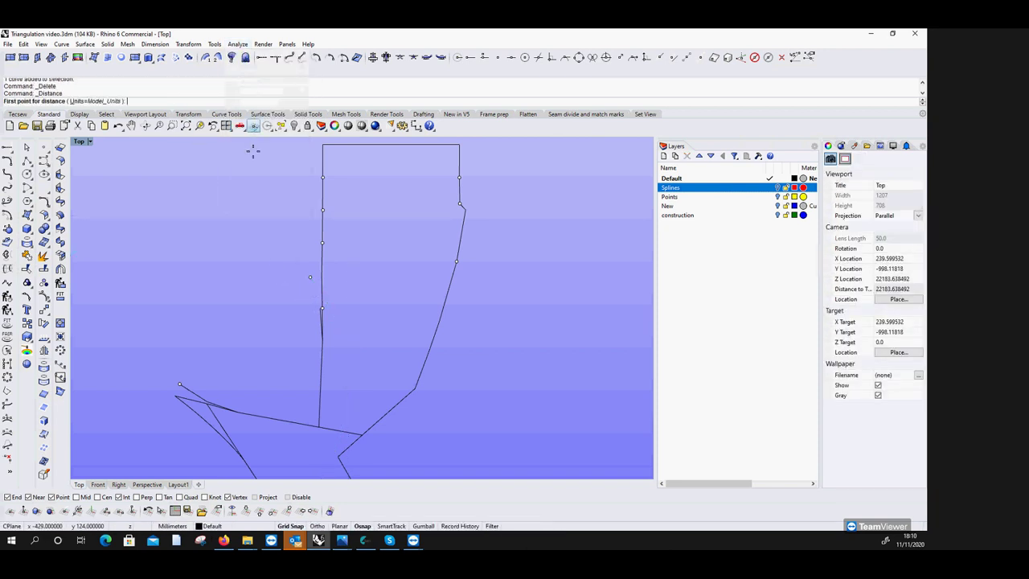
left_click(179, 385)
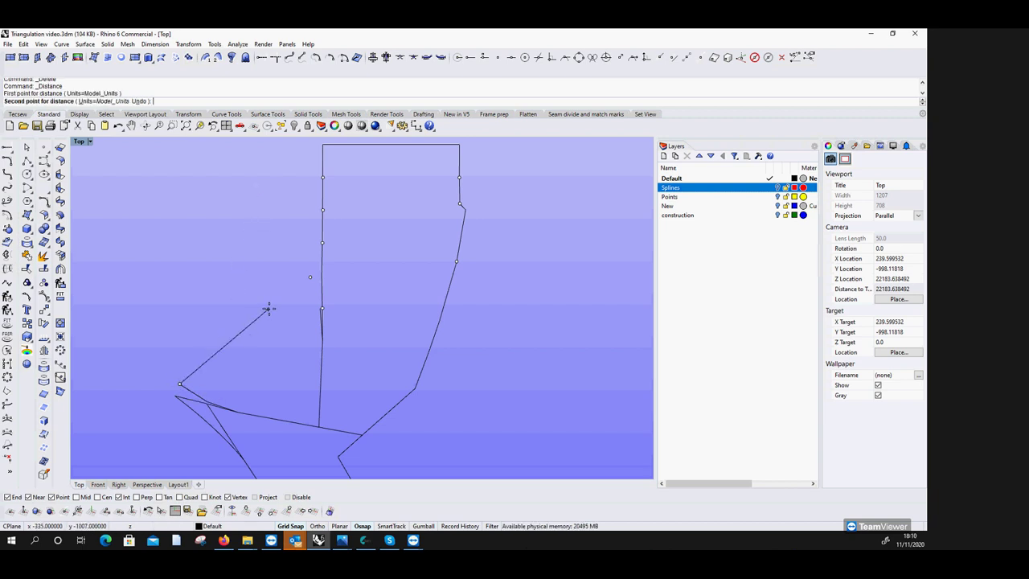
left_click(309, 280)
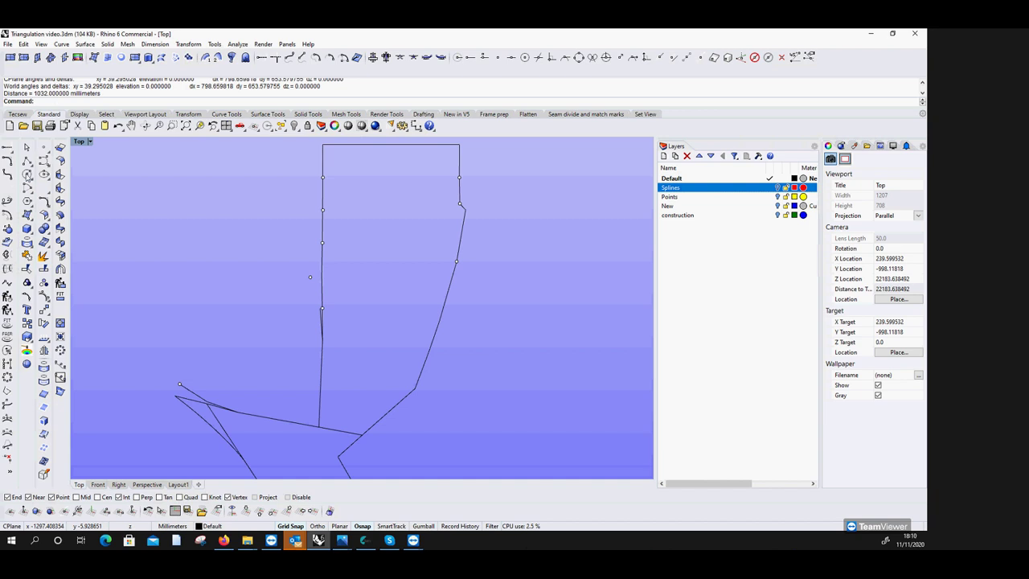
Draw a 1100-radius circle on the lower corner point and a 200-radius circle on the construction point.
left_click(27, 174)
left_click(179, 384)
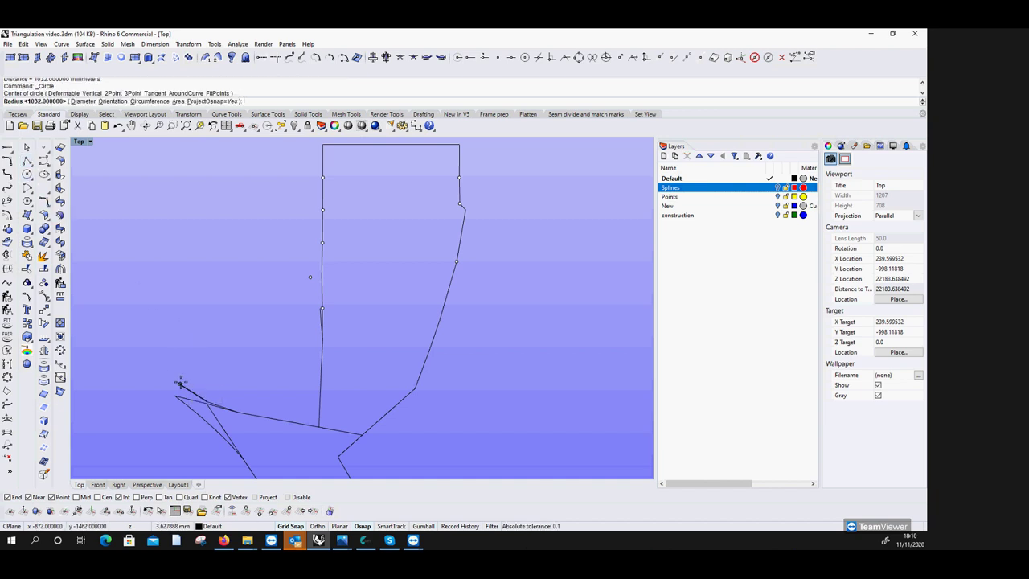
type("1100")
key("Return")
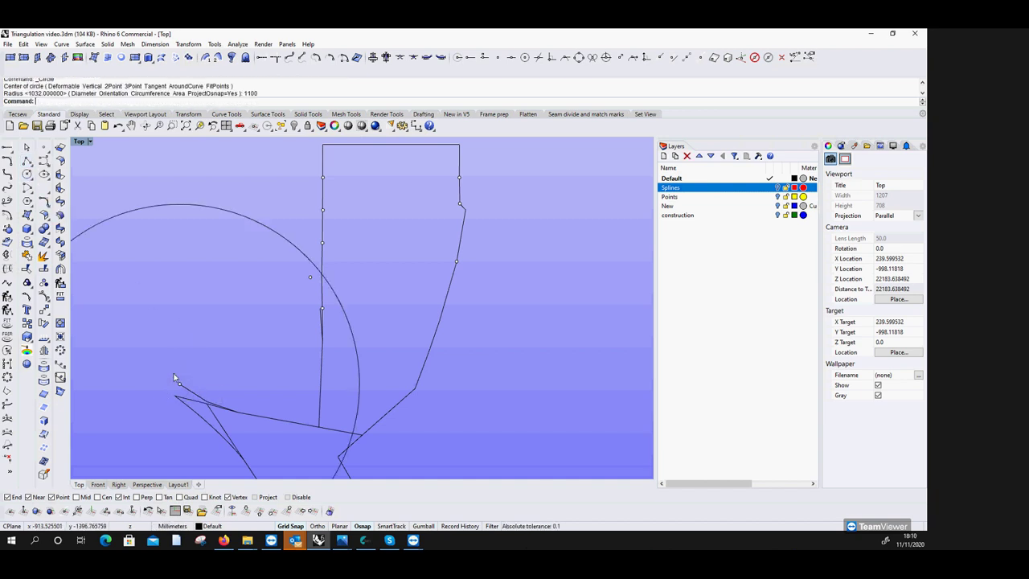
key("Return")
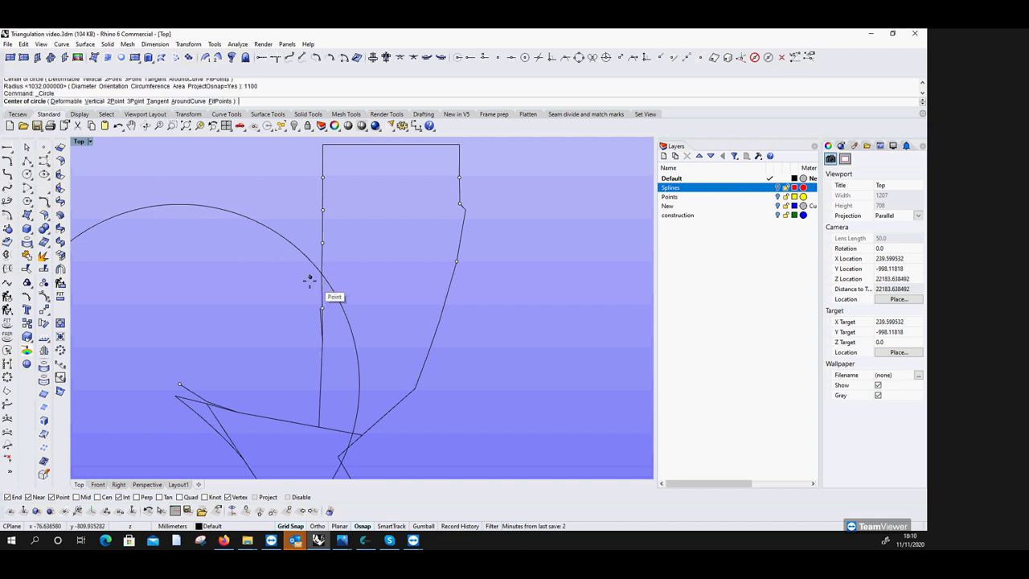
left_click(310, 280)
type("200")
key("Return")
key("Return")
left_click(179, 385)
key("Return")
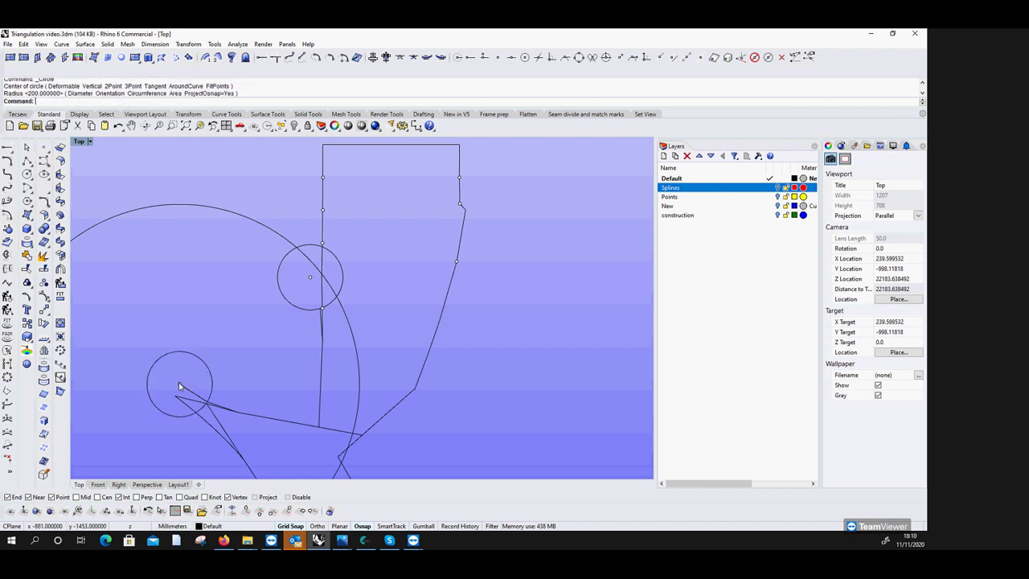
Place a point where the large arc and small circle cross, then delete both helpers.
left_click(43, 150)
left_click(296, 247)
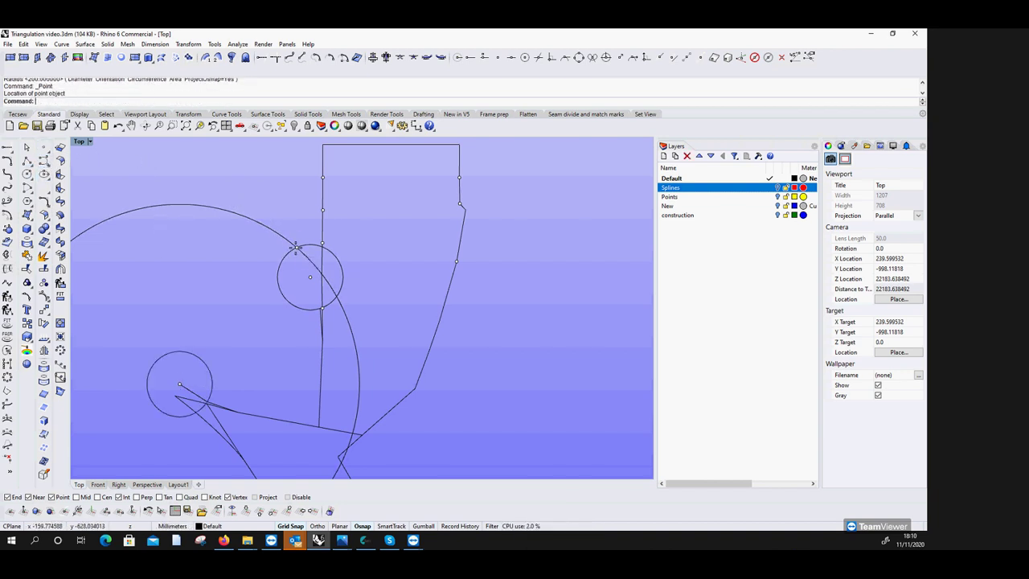
left_click(304, 251)
key("Delete")
left_click(306, 247)
key("Delete")
Draw a 1128-radius circle on the new upper point, mark the lower intersection, and delete the helper circles.
left_click(32, 179)
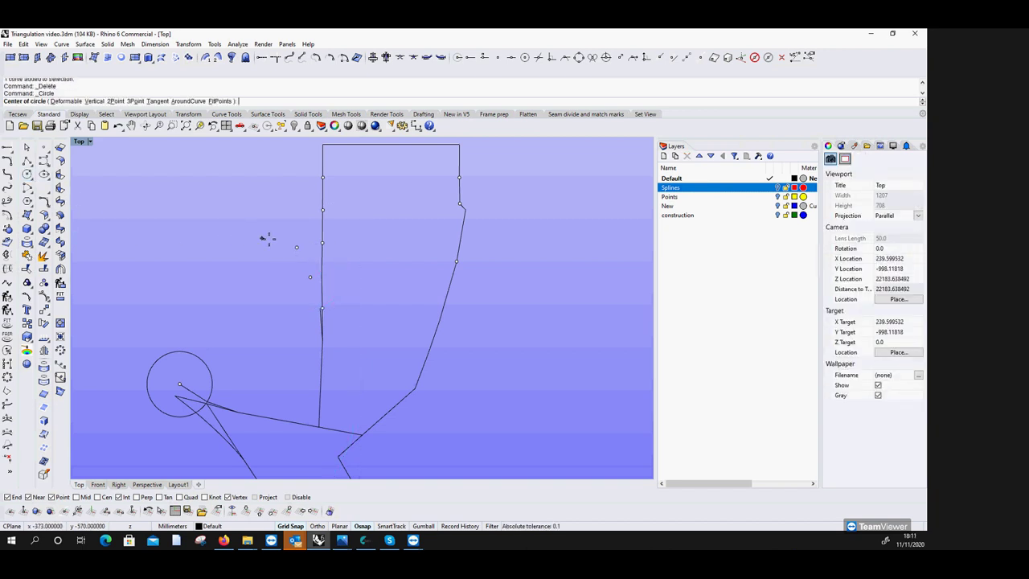
left_click(296, 247)
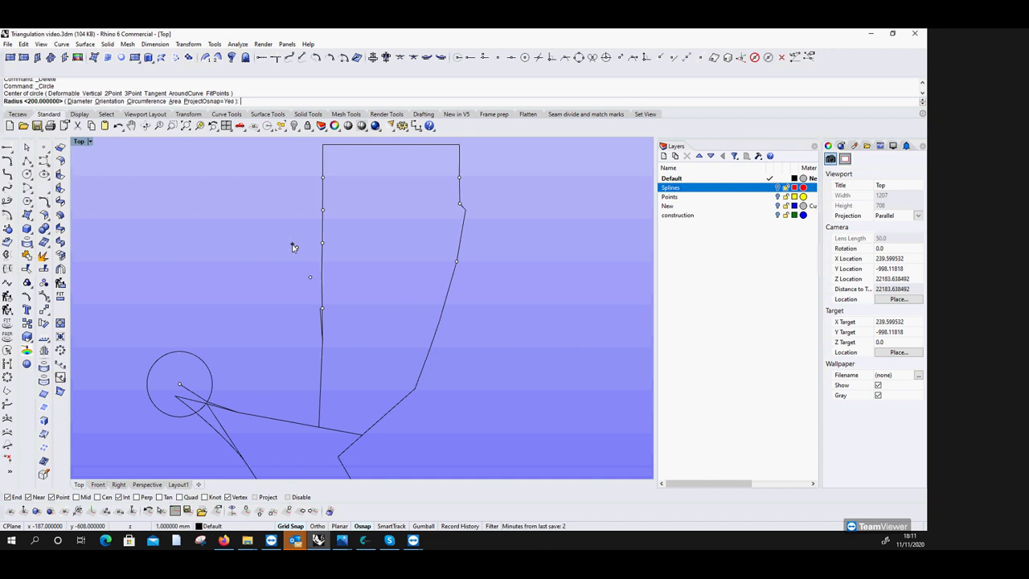
type("1128")
key("Return")
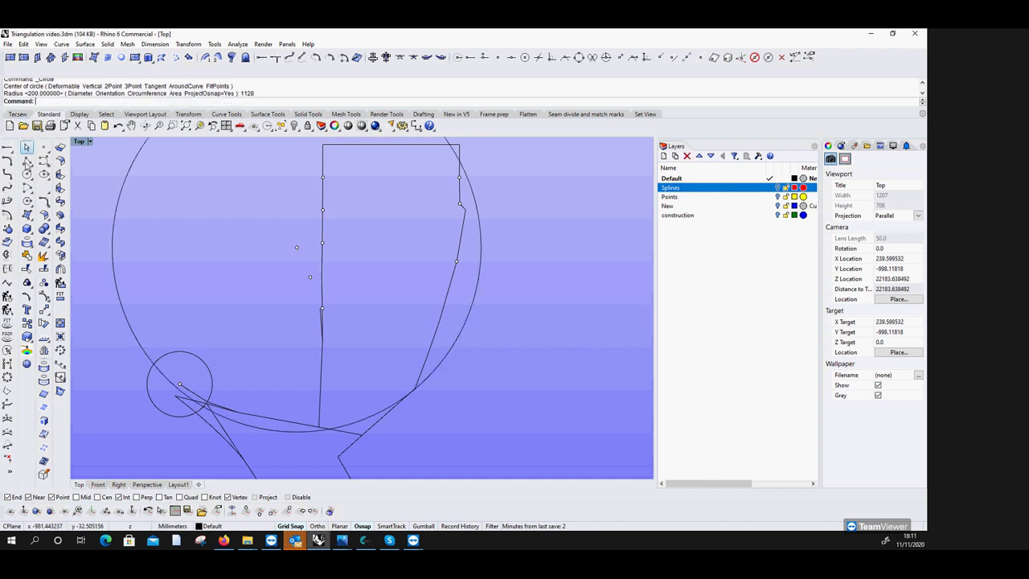
left_click(44, 147)
key("Escape")
left_click(164, 379)
key("Delete")
left_click(175, 352)
key("Delete")
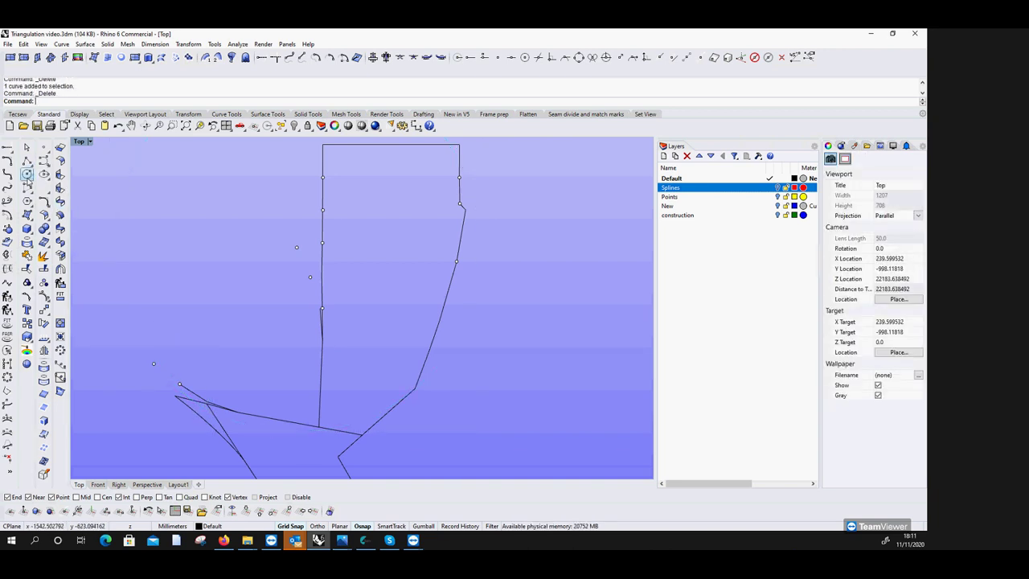
Draw a 200-radius circle on the upper point and a 1180-radius circle on the new lower point.
left_click(27, 173)
left_click(153, 363)
type("28.0000")
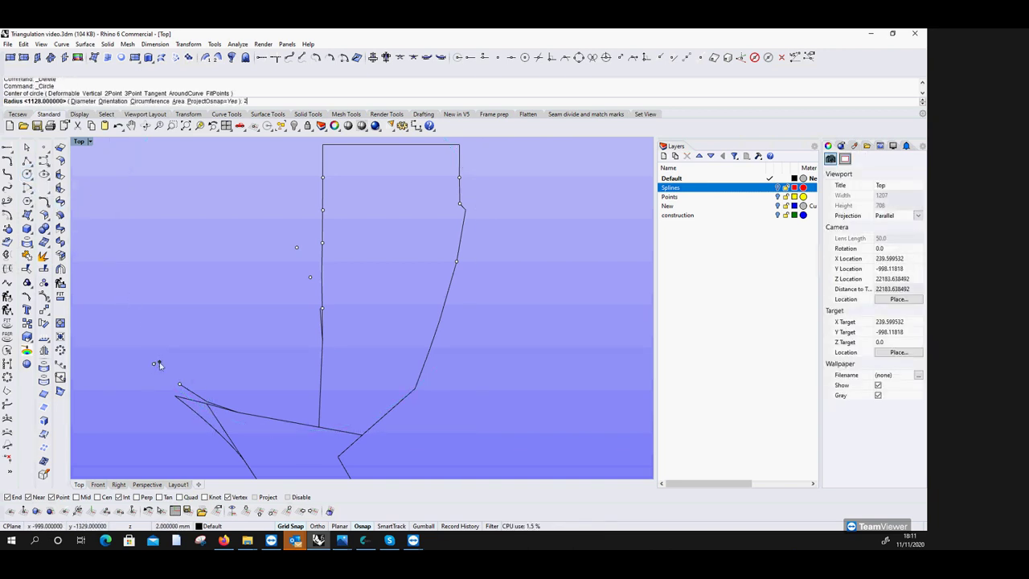
type("00")
key("Return")
key("Return")
left_click(297, 248)
key("Return")
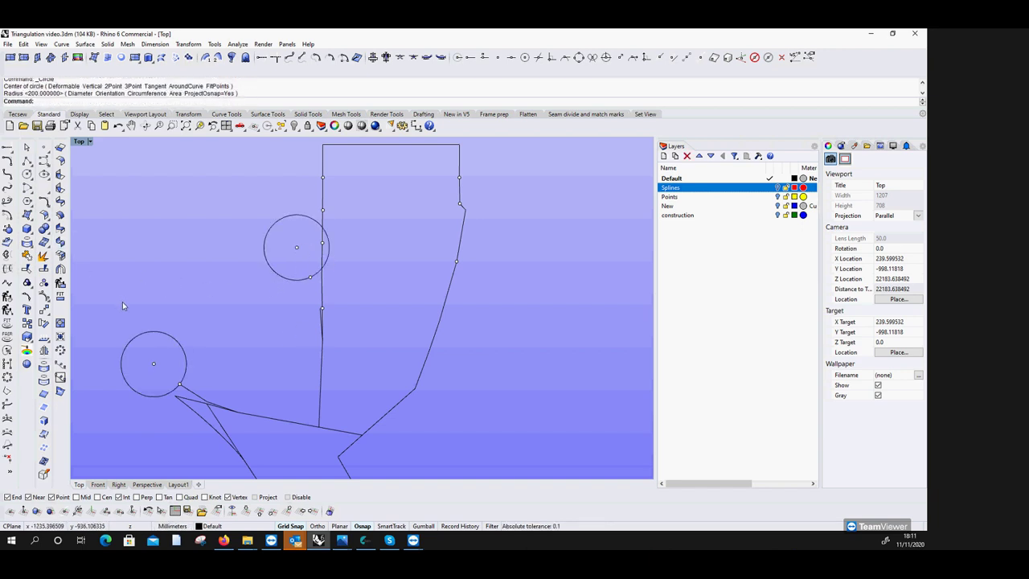
key("Return")
left_click(153, 364)
type("1180")
key("Return")
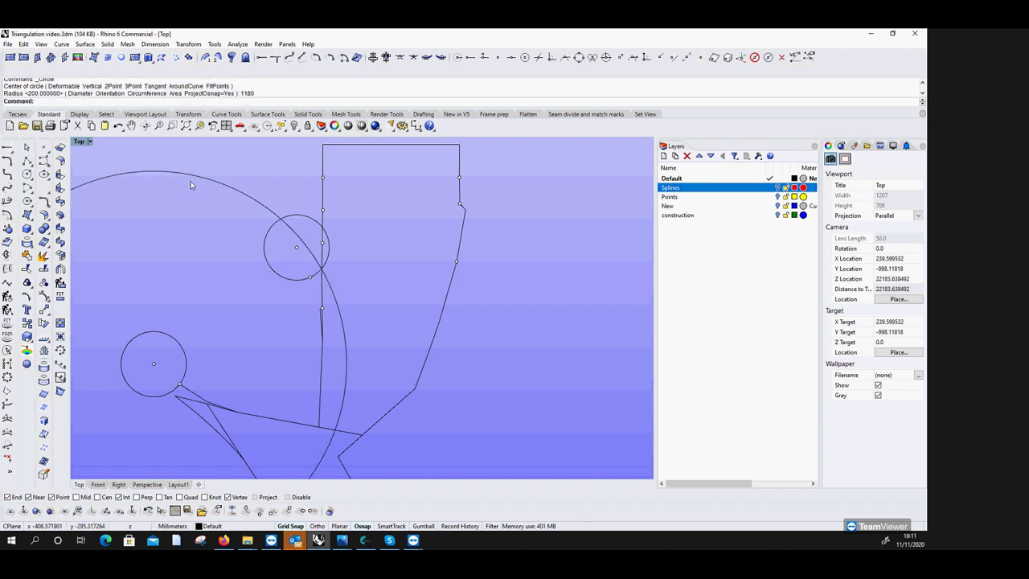
Mark the intersection point of the 200 and 1180 circles, then delete both helper circles.
left_click(44, 147)
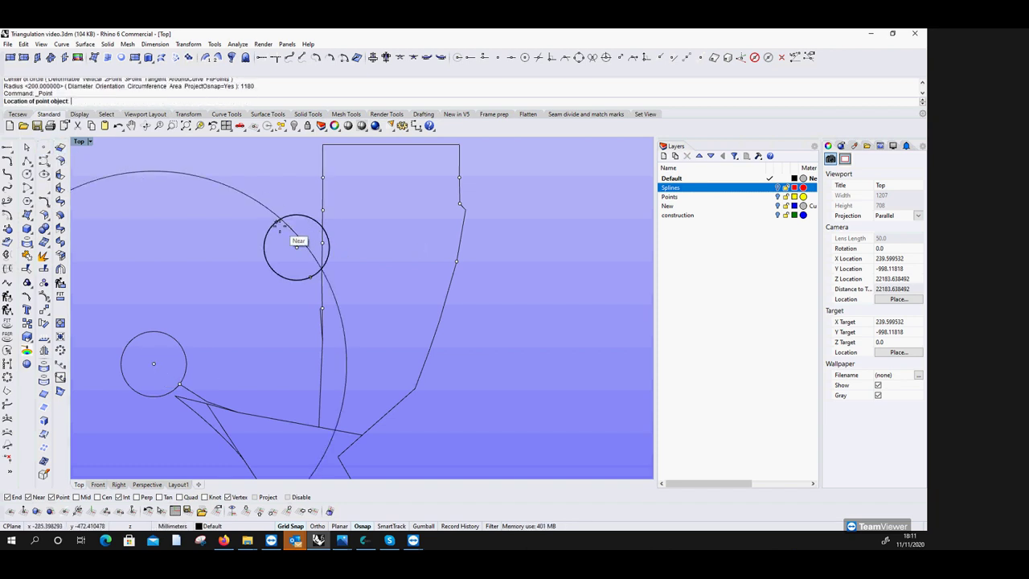
key("Escape")
left_click(293, 232)
key("Delete")
left_click(264, 241)
key("Delete")
Draw a 1194-radius circle on the newest upper point, mark the intersection, and delete the helper circles.
left_click(27, 174)
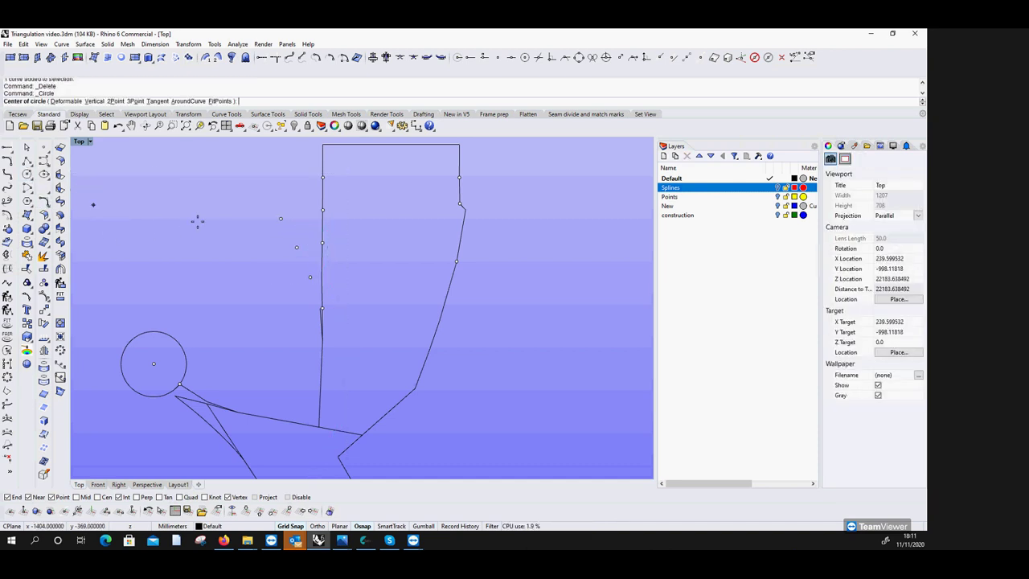
left_click(280, 220)
type("1194")
key("Return")
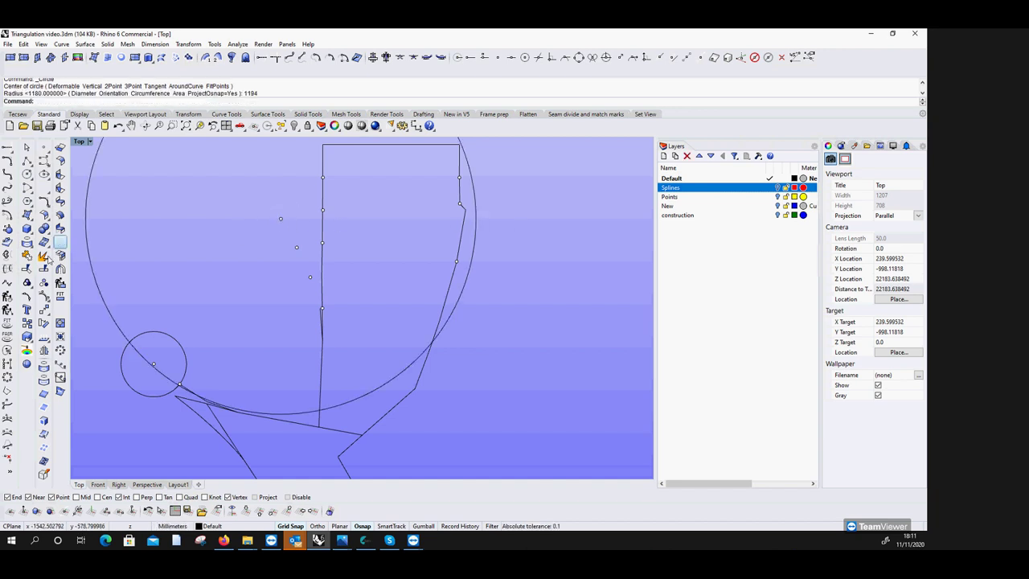
left_click(43, 147)
left_click(145, 351)
left_click(140, 341)
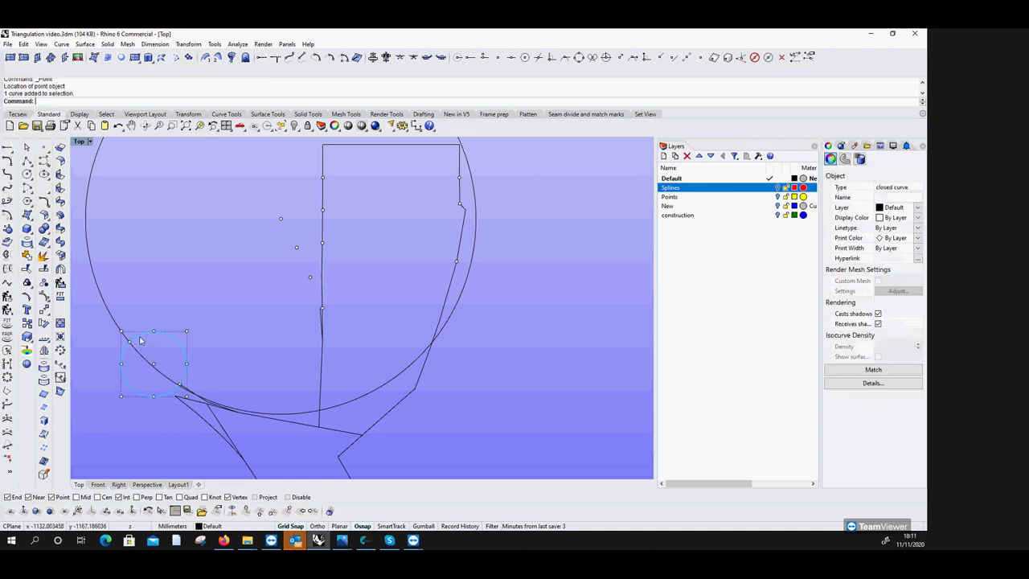
key("Delete")
left_click(140, 353)
Delete the leftover helper circle and measure from the outer lower point to the top point (1194 mm).
key("Delete")
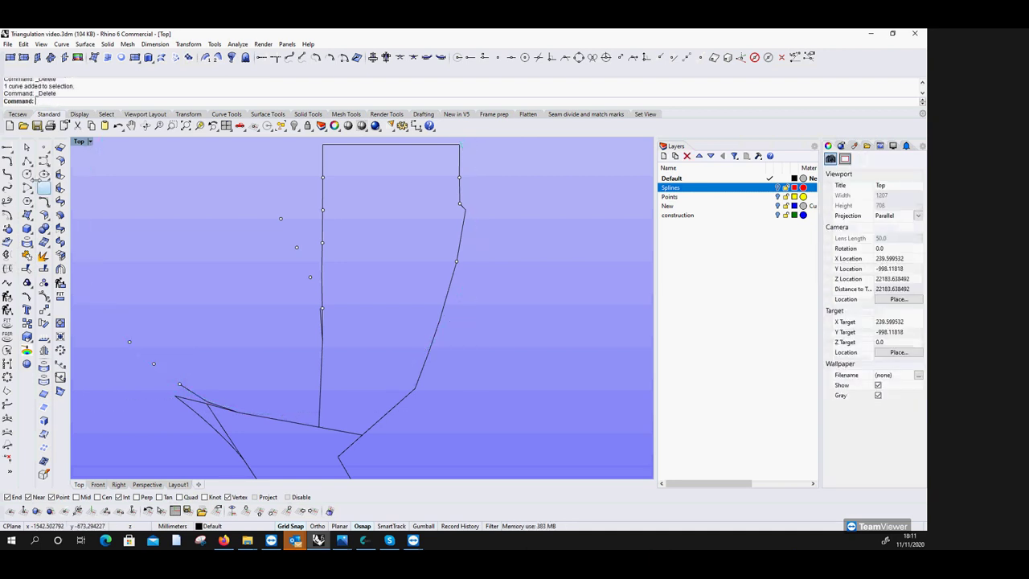
left_click(27, 173)
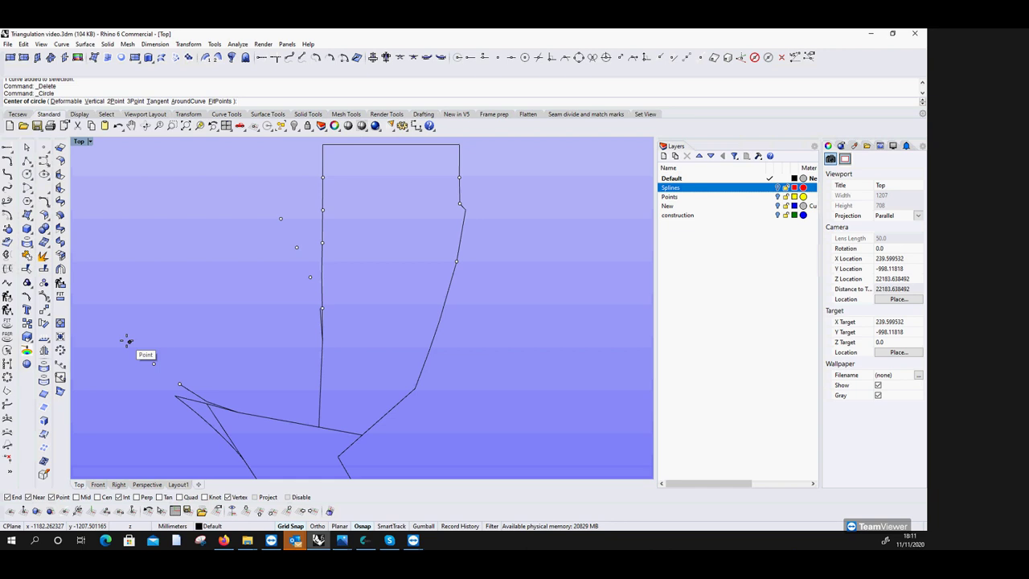
left_click(128, 341)
type("1180")
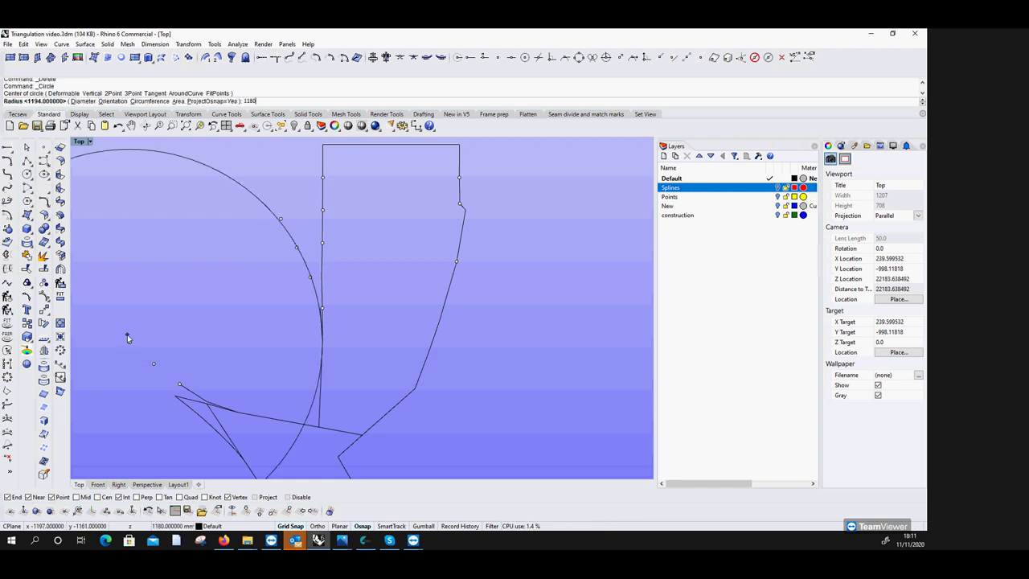
key("Escape")
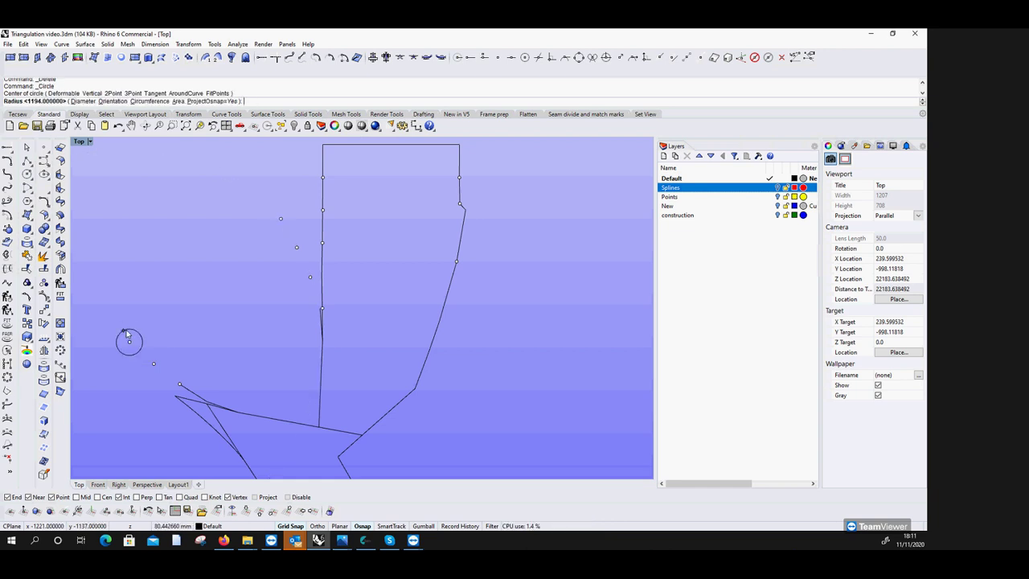
left_click(238, 45)
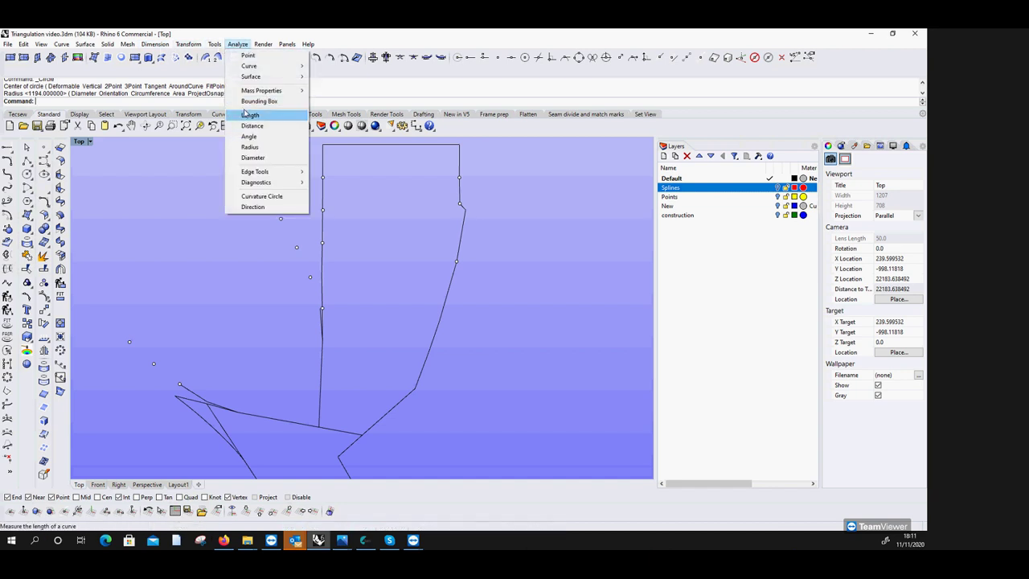
left_click(252, 126)
left_click(130, 341)
left_click(281, 218)
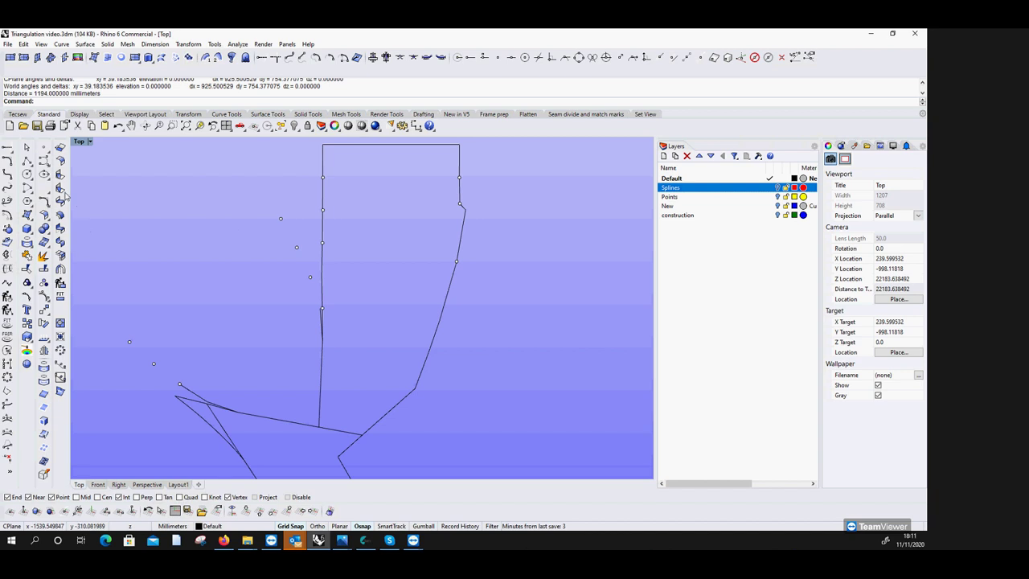
Draw a 1234 radius circle and 200 radius helper circles on the outer lower and top points.
left_click(27, 174)
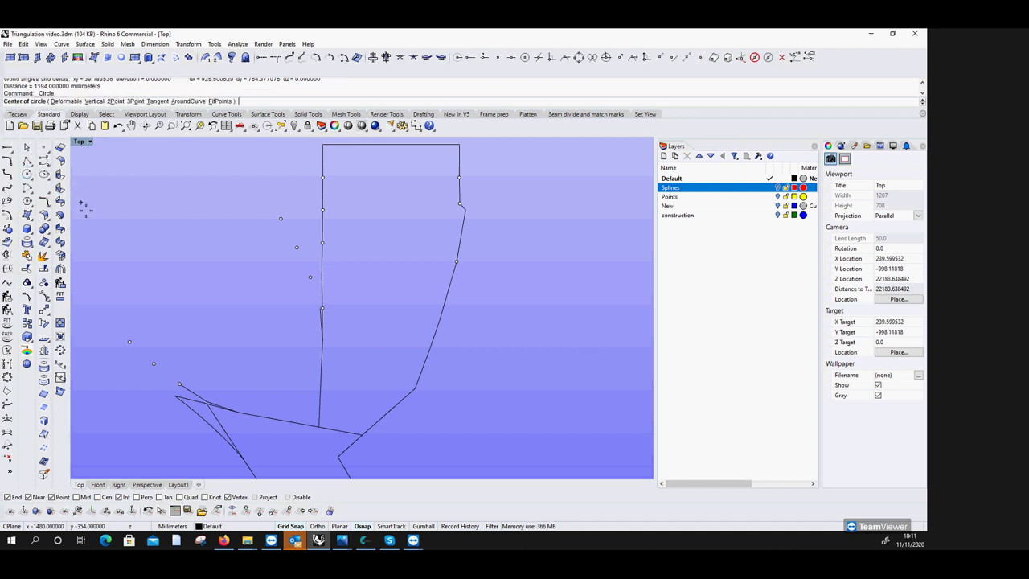
key("Escape")
key("Return")
left_click(130, 342)
type("1234")
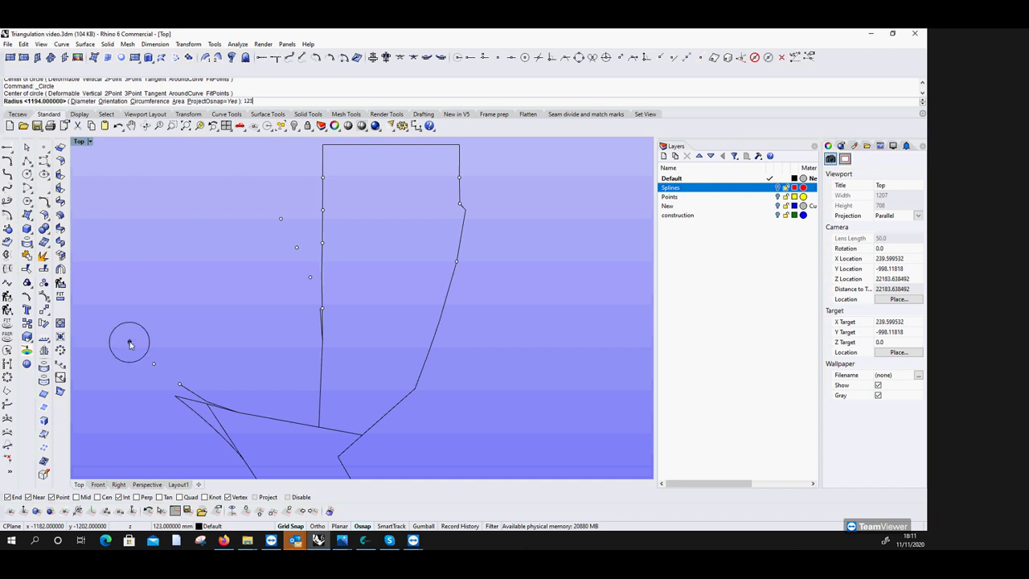
key("Return")
key("Return")
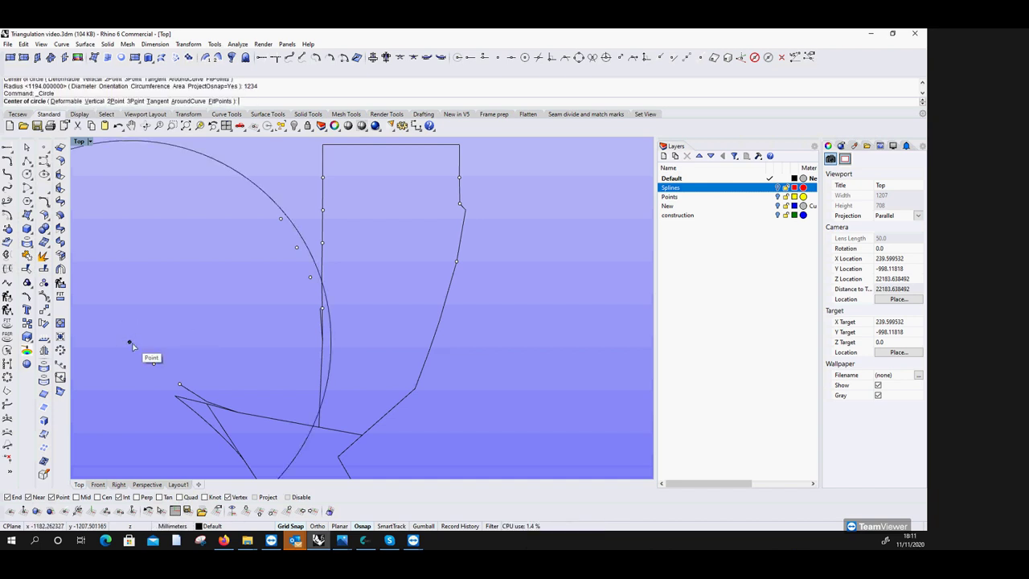
left_click(129, 342)
type("200")
key("Return")
key("Return")
left_click(277, 226)
key("Return")
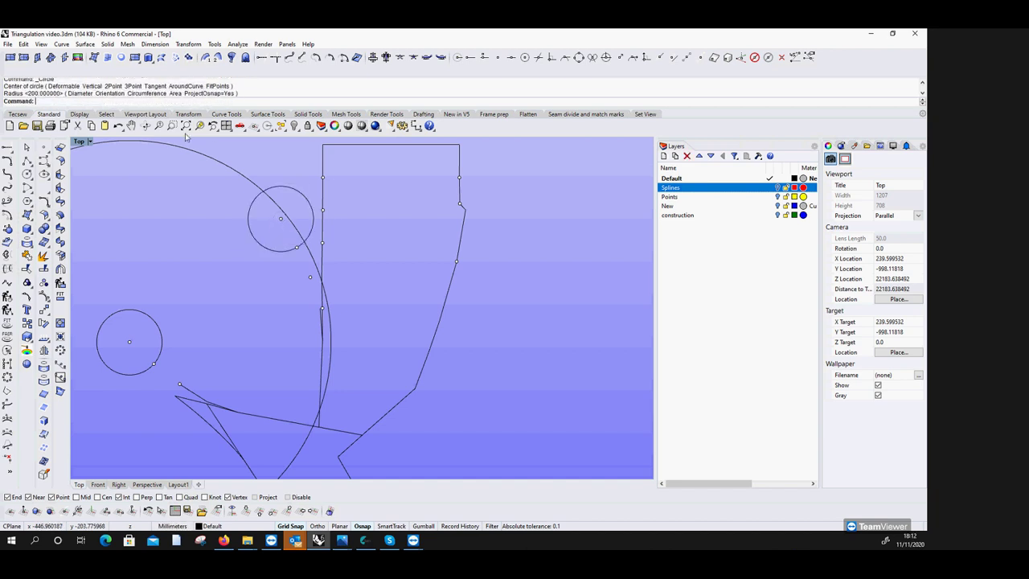
Place a construction point where the large arc crosses the helper circle, then delete both circles.
left_click(44, 149)
left_click(263, 191)
left_click(275, 201)
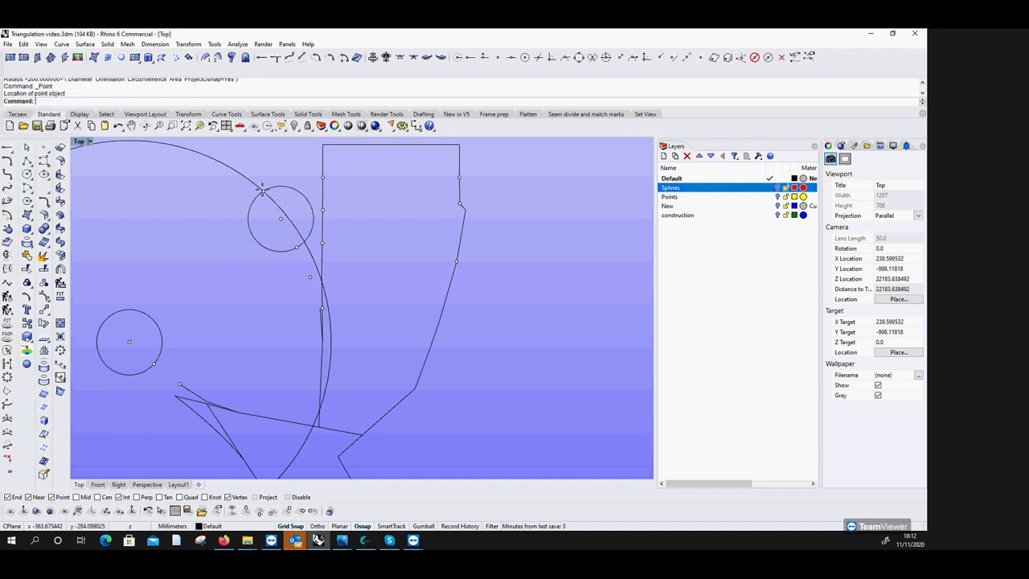
key("Delete")
left_click(280, 187)
key("Delete")
Draw a 1234 radius circle on the new point, mark its intersection point, and delete the circle.
left_click(27, 173)
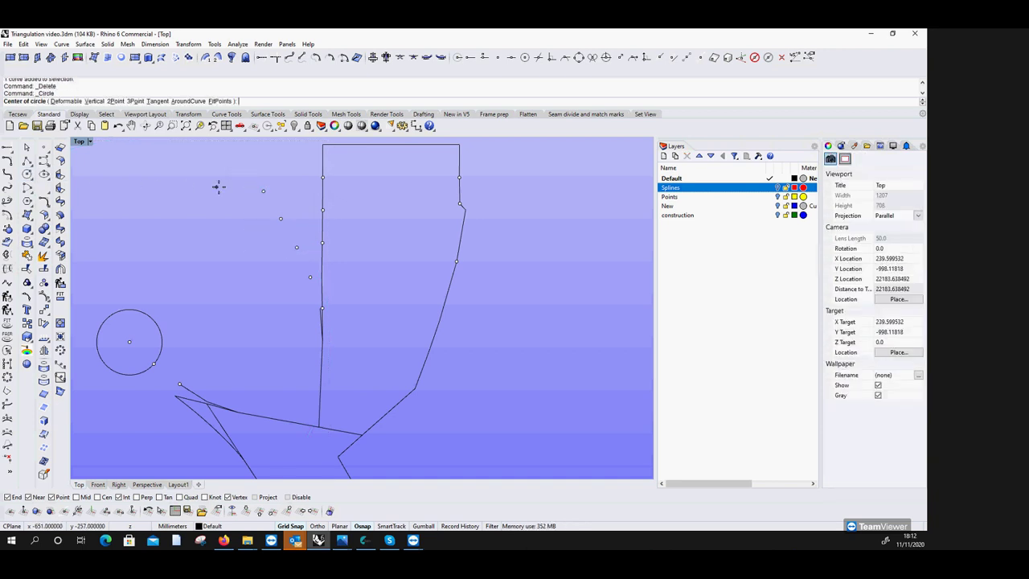
left_click(264, 191)
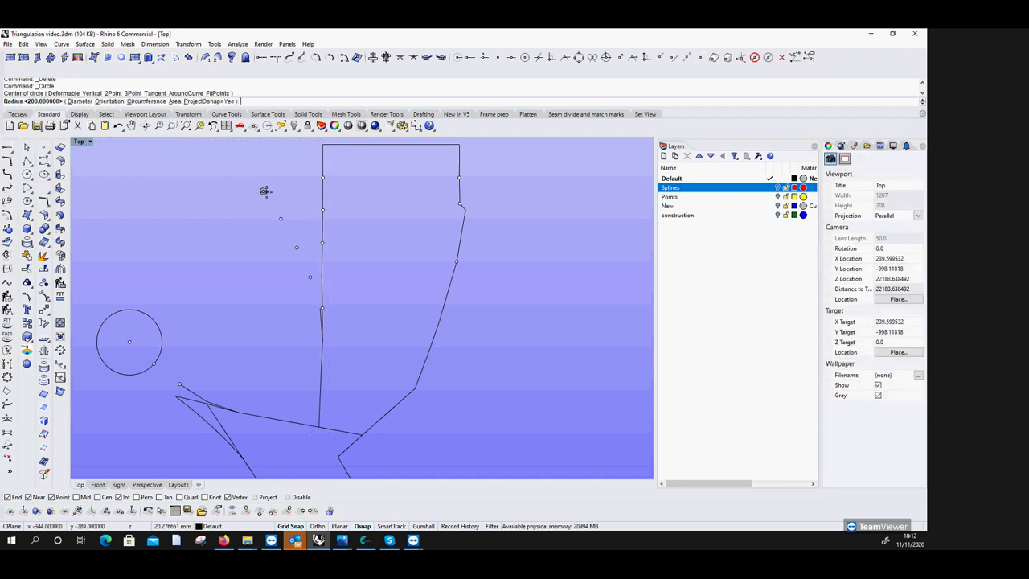
type("1234")
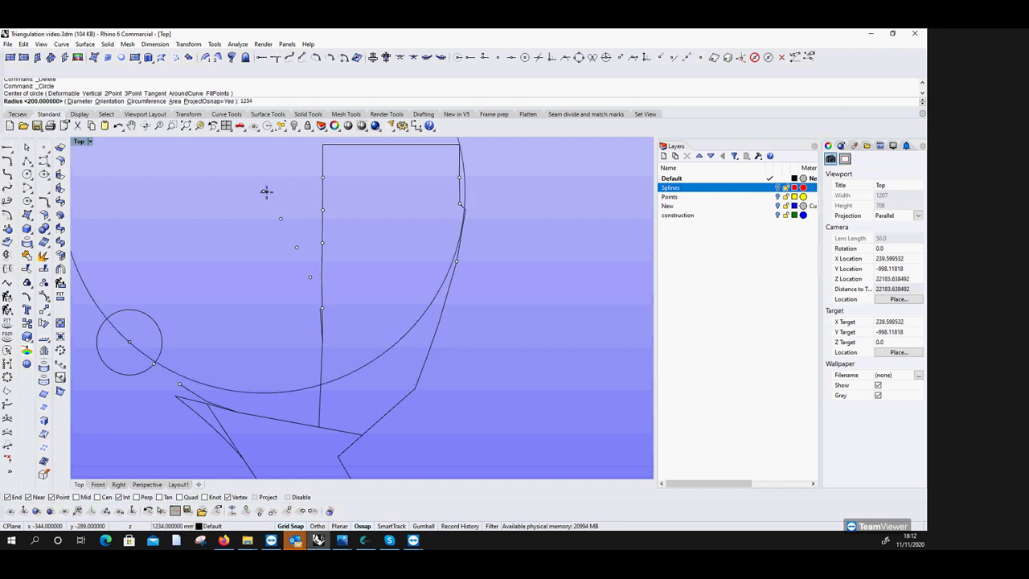
key("Return")
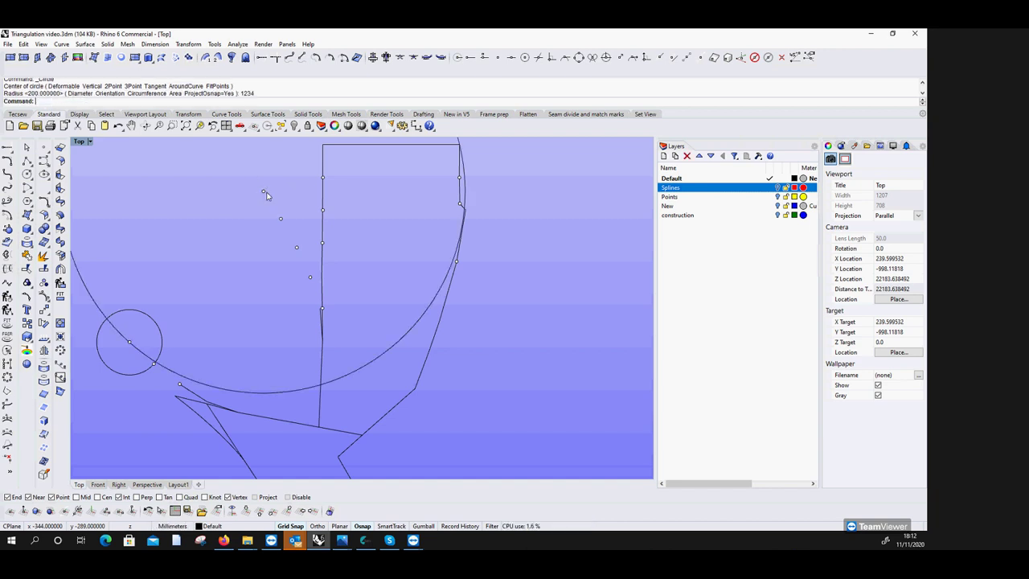
left_click(49, 151)
left_click(107, 321)
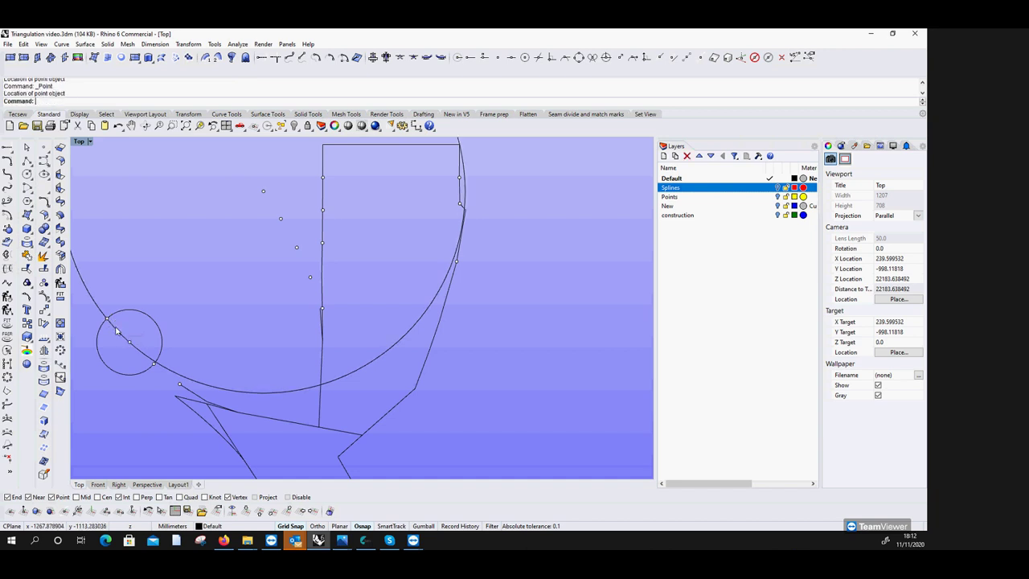
left_click(115, 330)
key("Delete")
left_click(101, 324)
Draw 200 radius helper circles on the lower and upper marked points, plus a 1260 radius circle.
key("Delete")
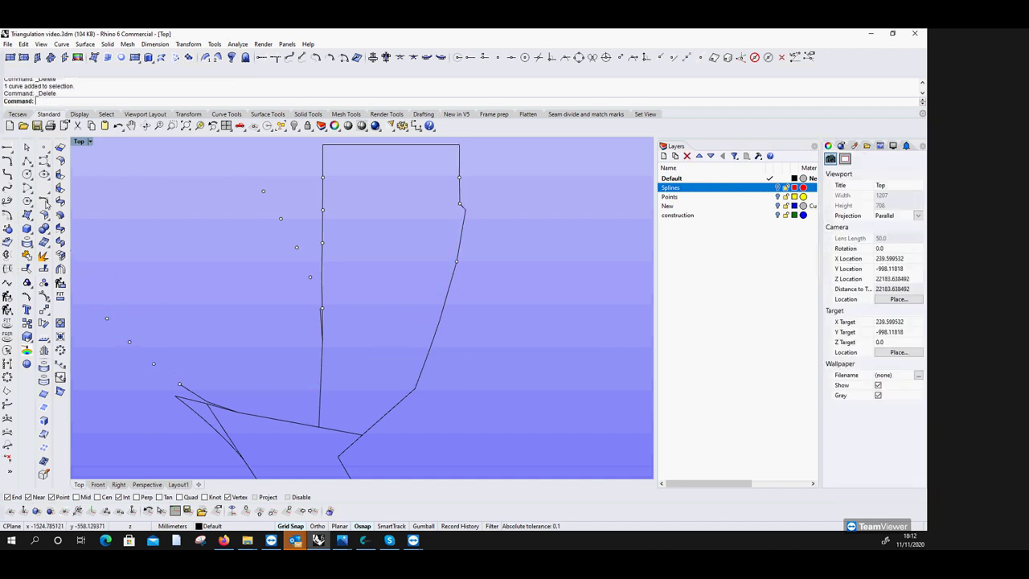
left_click(27, 173)
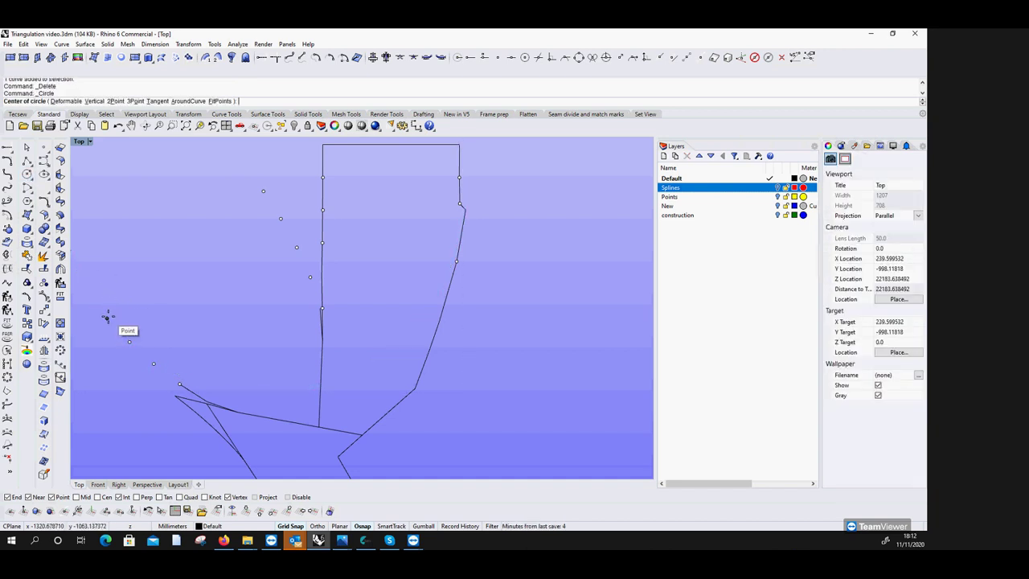
left_click(106, 318)
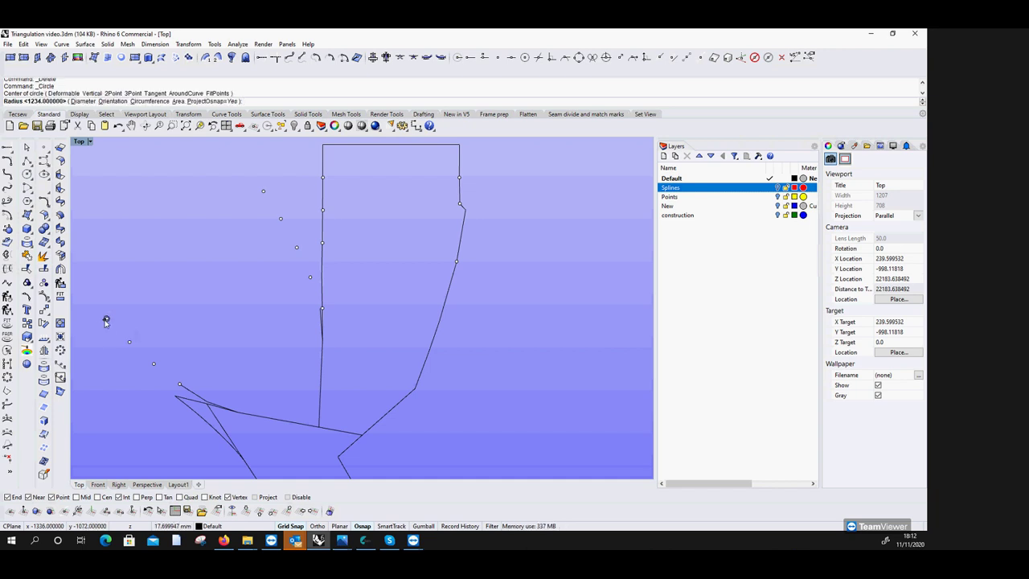
type("200")
key("Return")
key("Return")
left_click(263, 190)
key("Return")
key("Return")
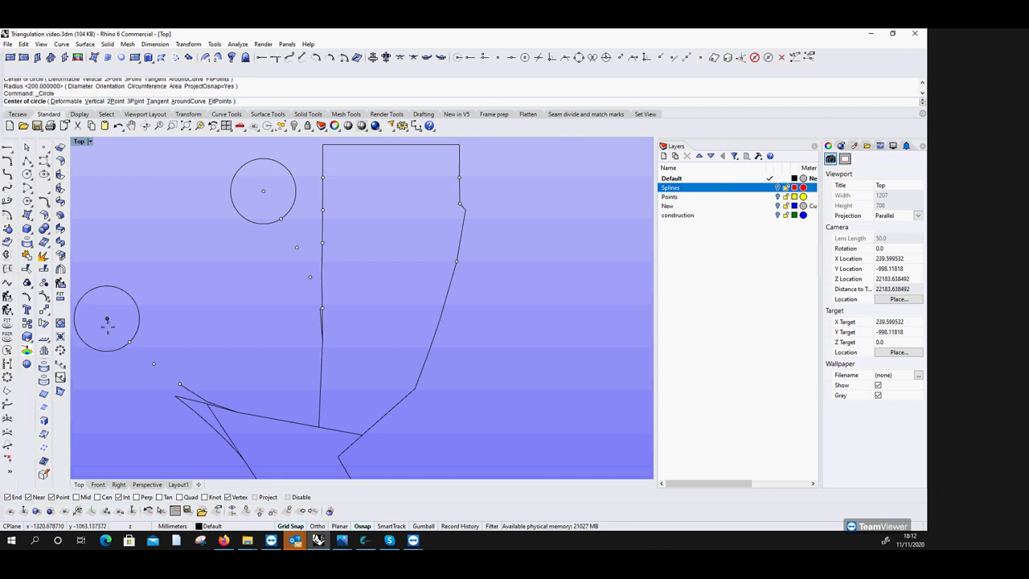
left_click(107, 319)
type("1260")
key("Return")
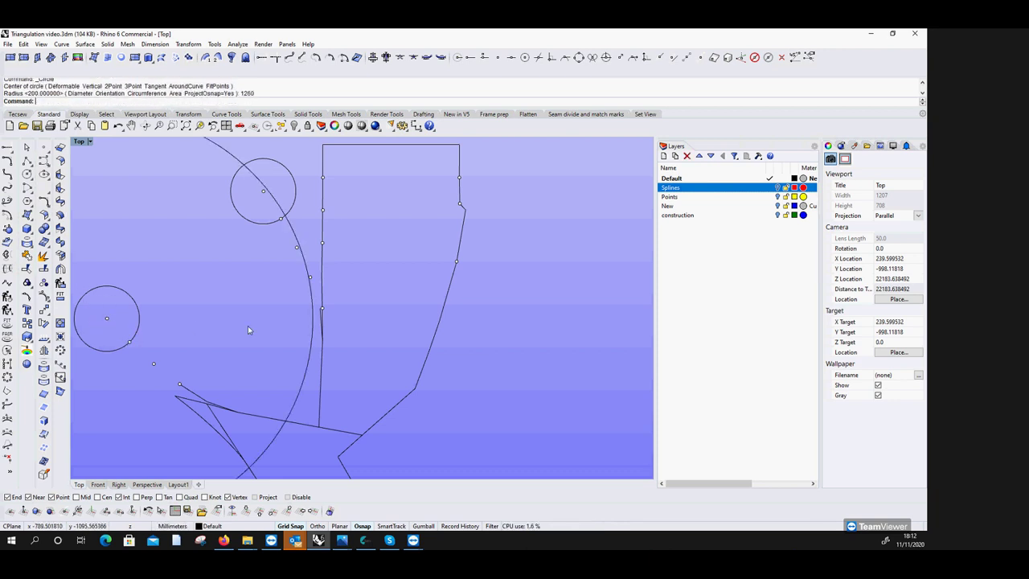
Mark the point where the 1260 arc crosses the upper helper circle, then delete the arc.
left_click(48, 153)
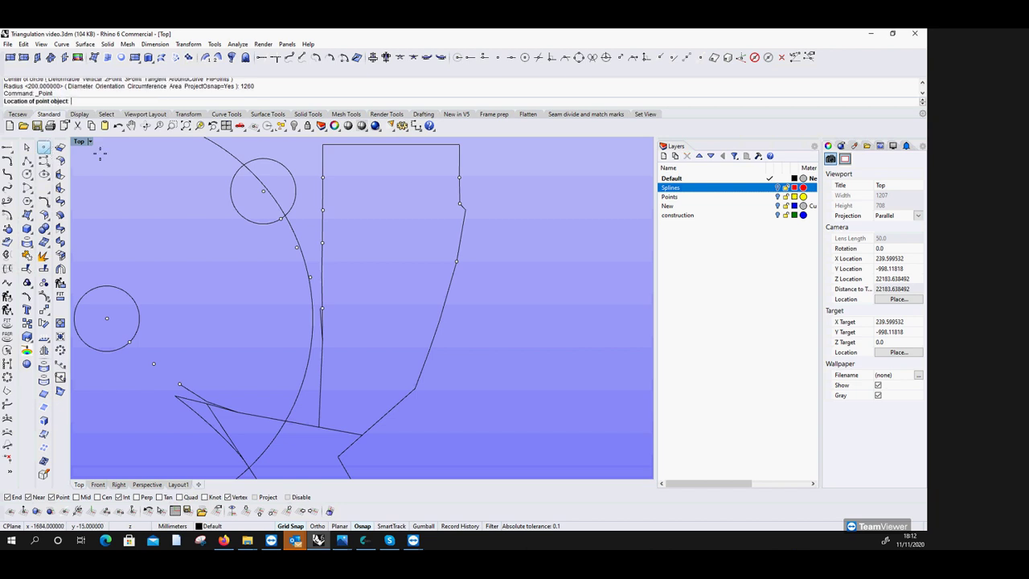
left_click(245, 165)
left_click(254, 174)
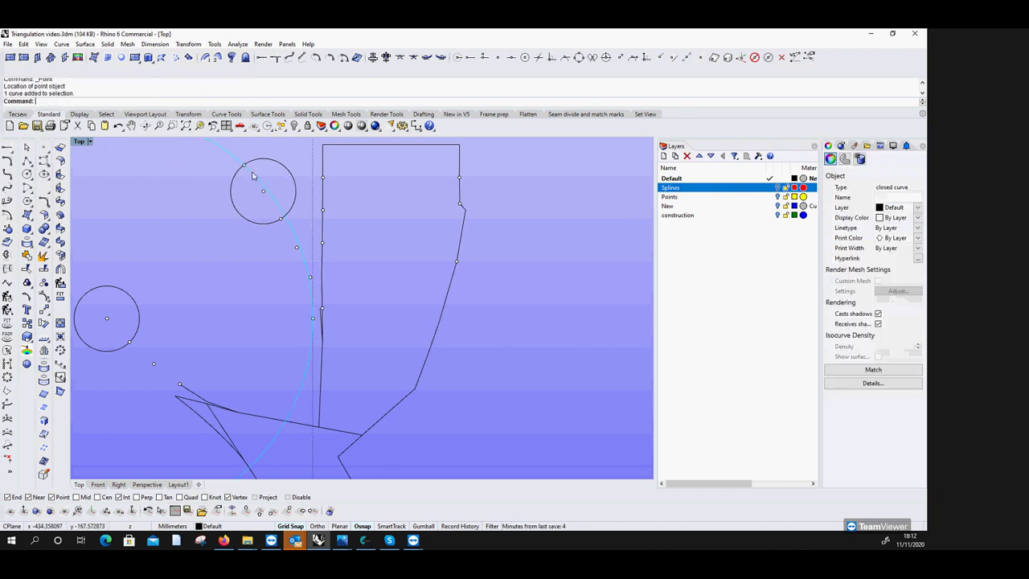
key("Delete")
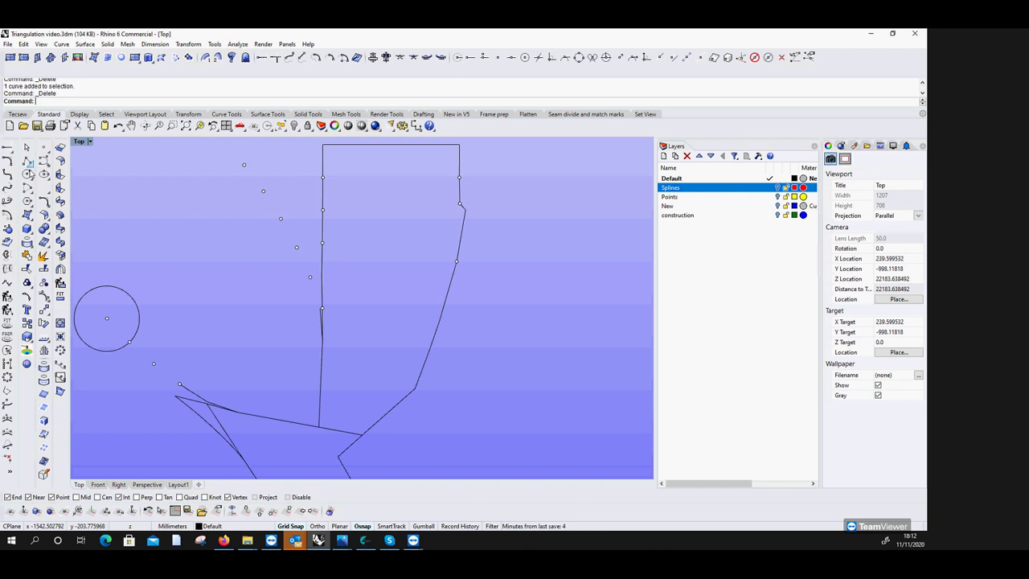
Mark where a 1248 radius circle crosses the left helper circle, then delete the temporary circles.
left_click(26, 174)
left_click(242, 165)
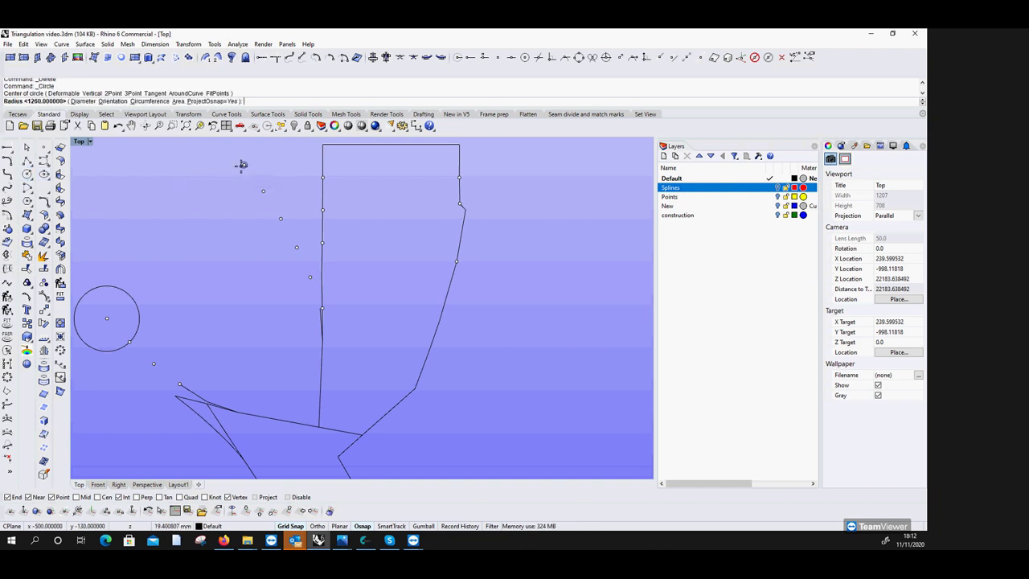
type("1248")
key("Return")
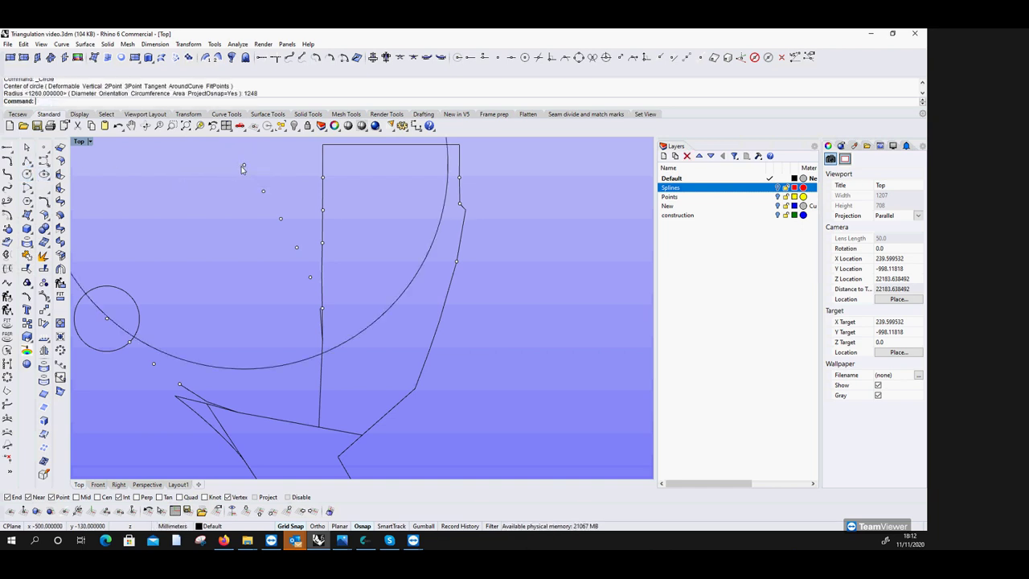
left_click(44, 147)
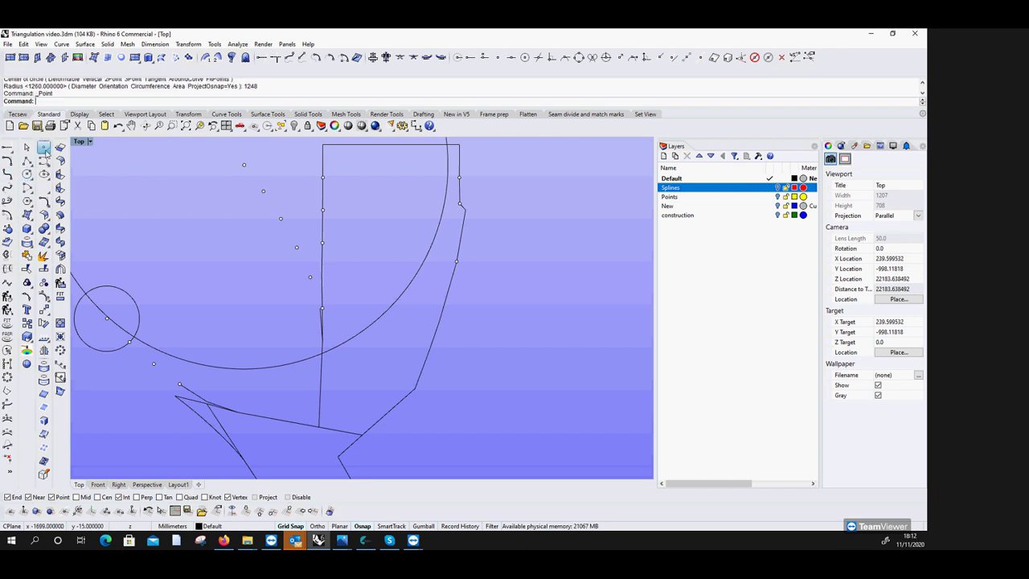
left_click(87, 293)
left_click(93, 297)
key("Delete")
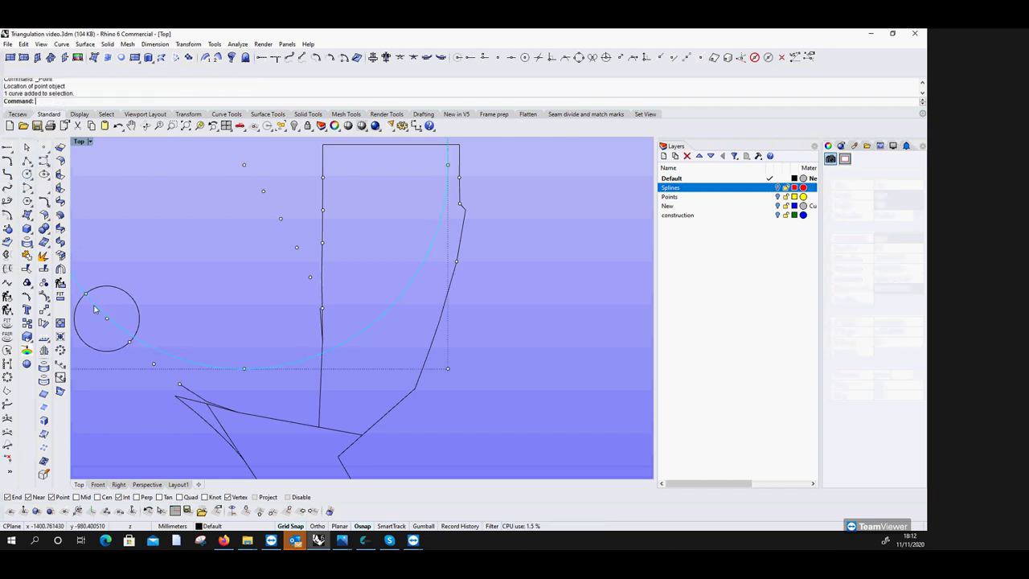
left_click(119, 288)
key("Delete")
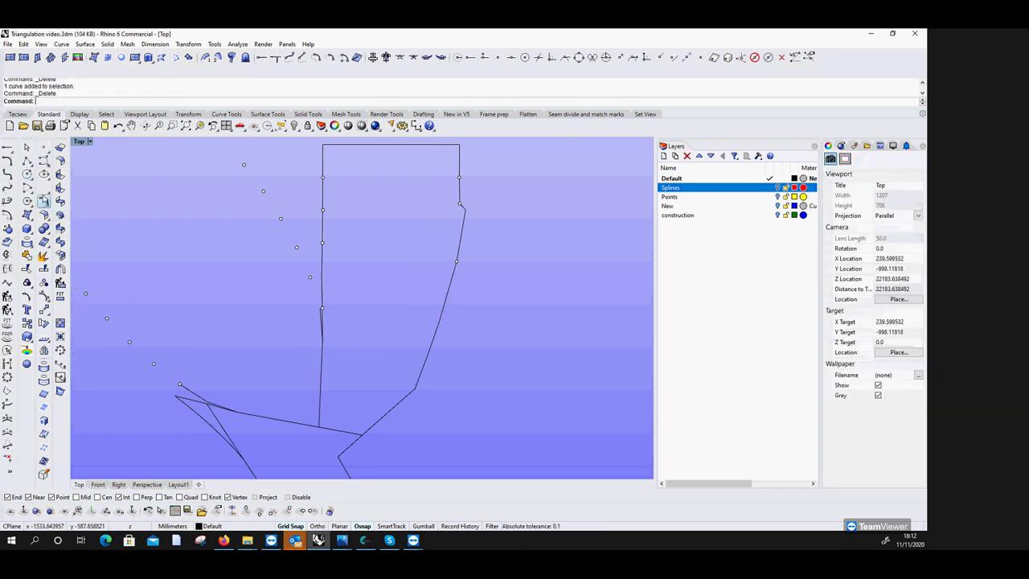
Abandon the polyline and undo twice to bring back the deleted helper circles.
left_click(26, 161)
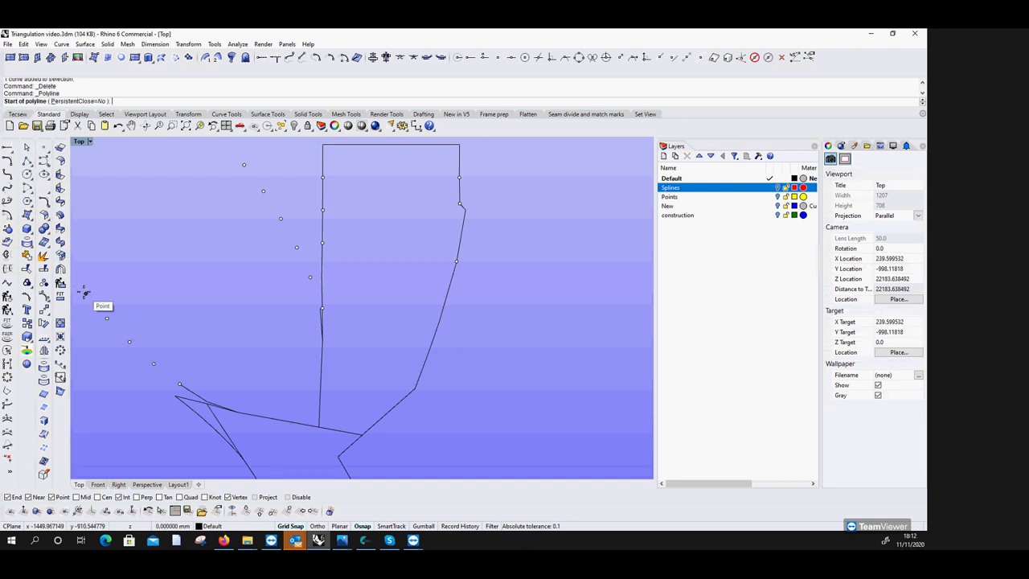
scroll(180, 322, "down", 3)
scroll(180, 321, "up", 1)
key("ctrl+z")
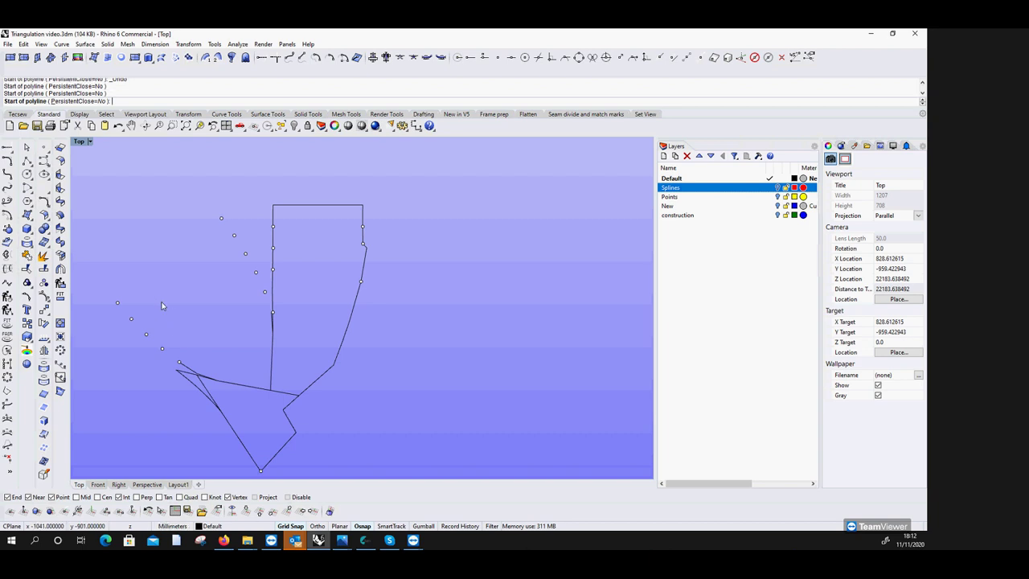
key("Escape")
key("ctrl+z")
key("ctrl+z")
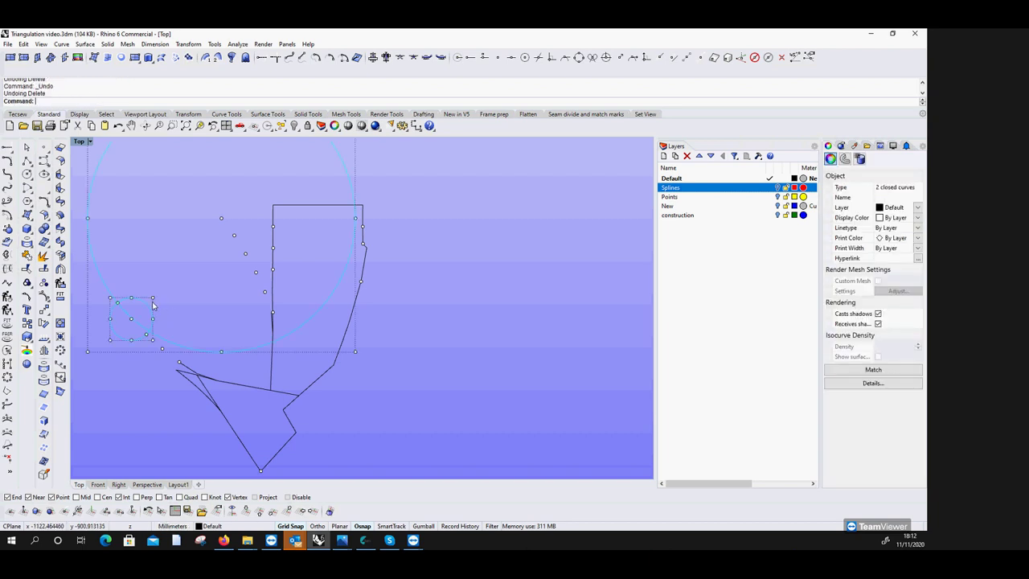
key("Escape")
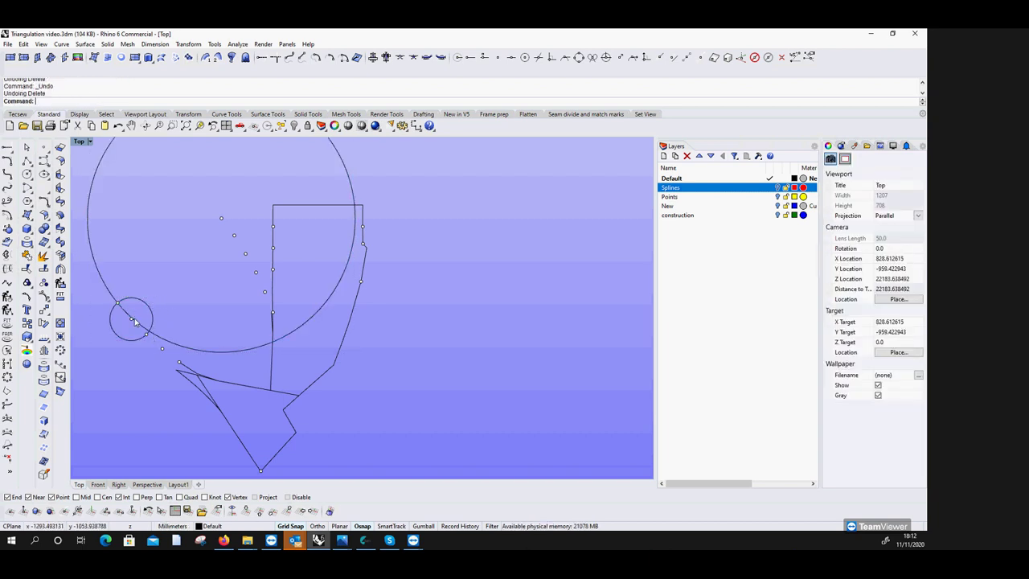
Draw a polyline through the six marked points from the top point downward.
left_click(26, 160)
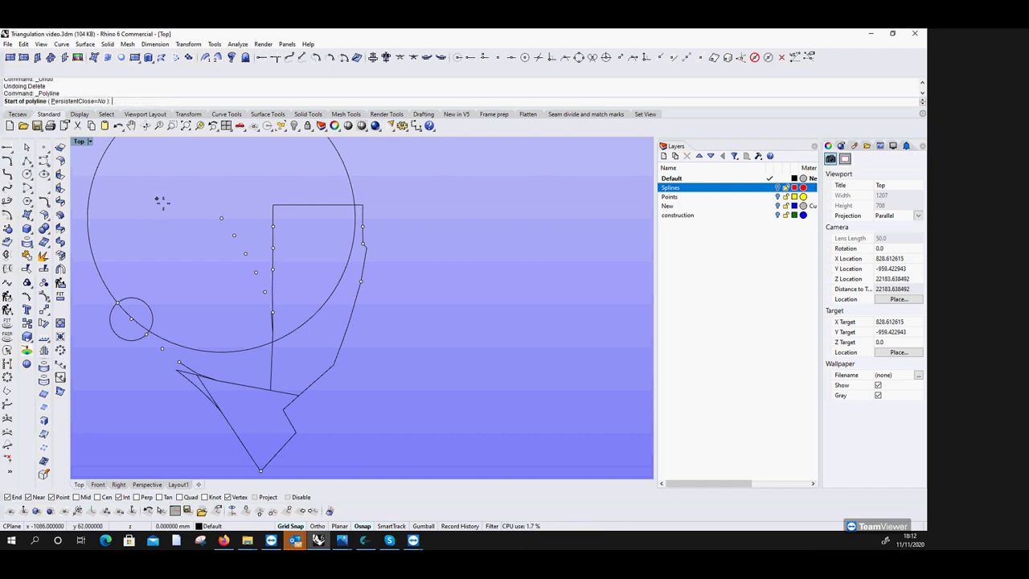
left_click(221, 218)
left_click(234, 235)
left_click(245, 254)
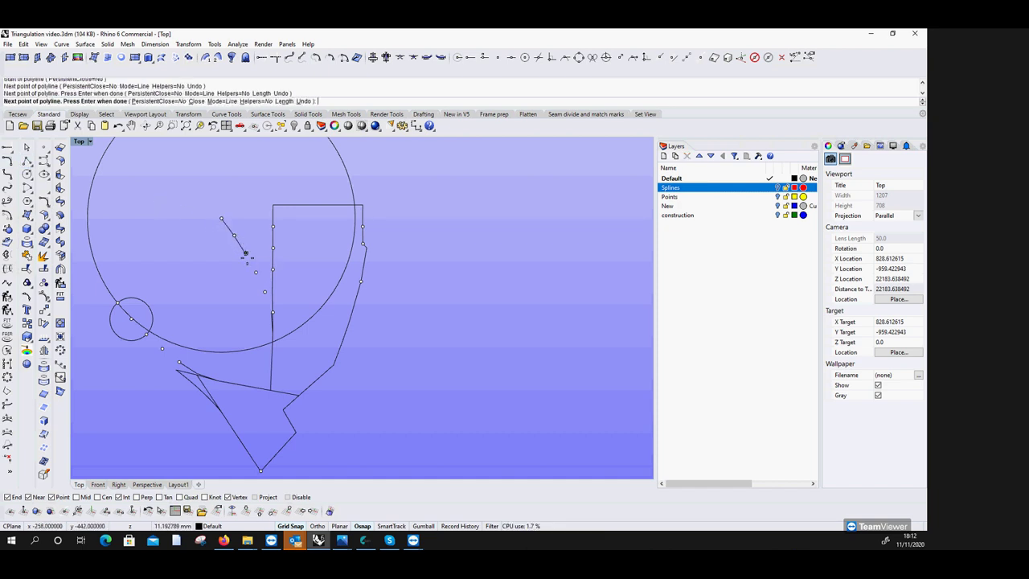
left_click(256, 274)
left_click(264, 291)
left_click(272, 312)
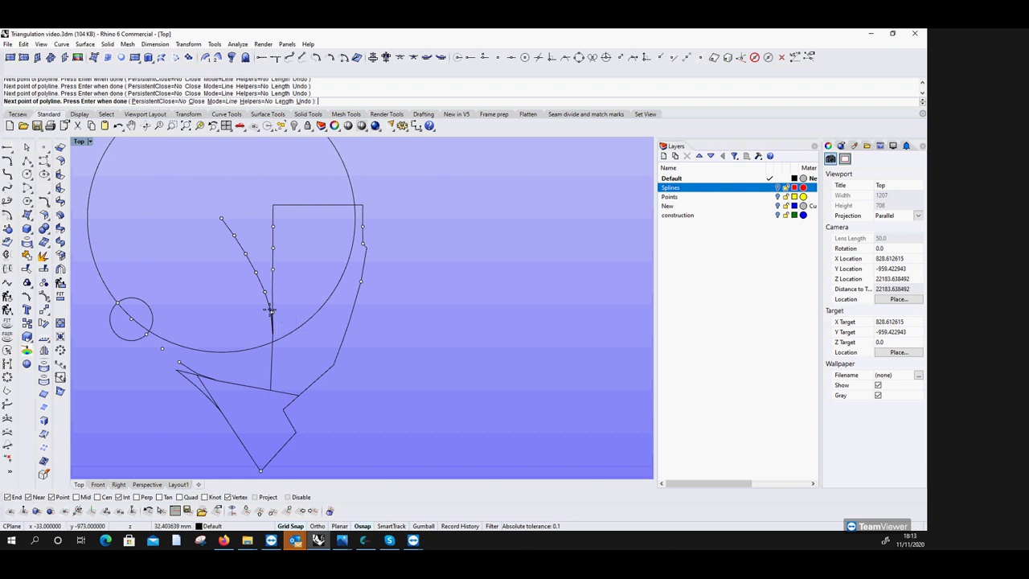
key("Return")
key("Return")
Draw a second polyline through five points from the lower point to the circle intersection.
left_click(179, 362)
left_click(162, 348)
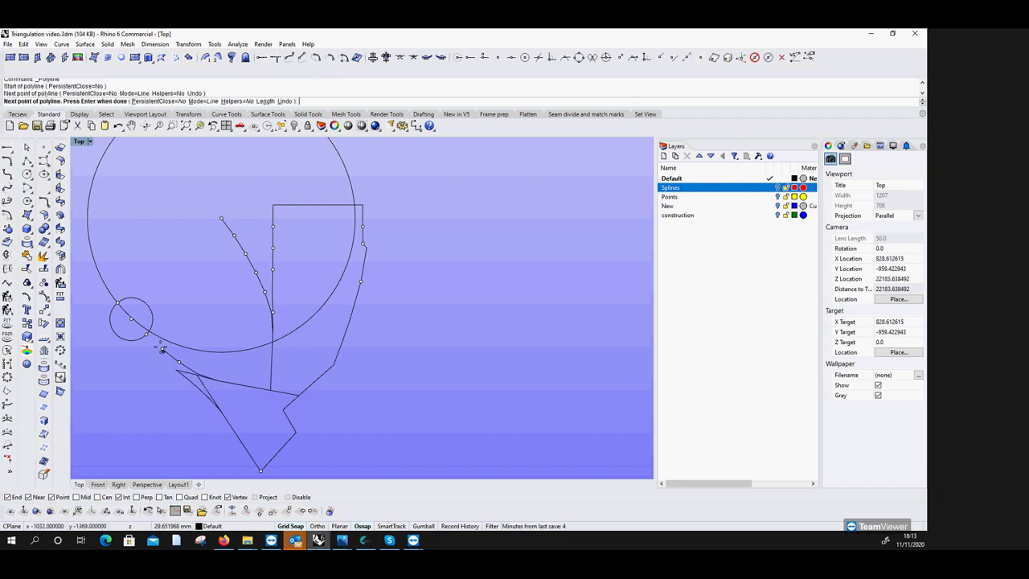
left_click(146, 334)
left_click(131, 320)
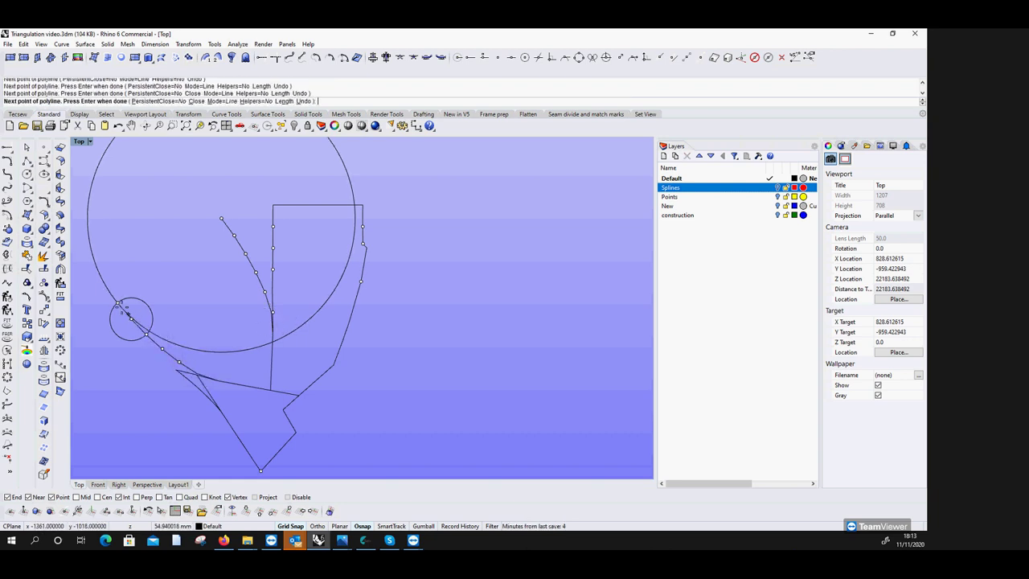
left_click(119, 305)
key("Return")
left_click(146, 305)
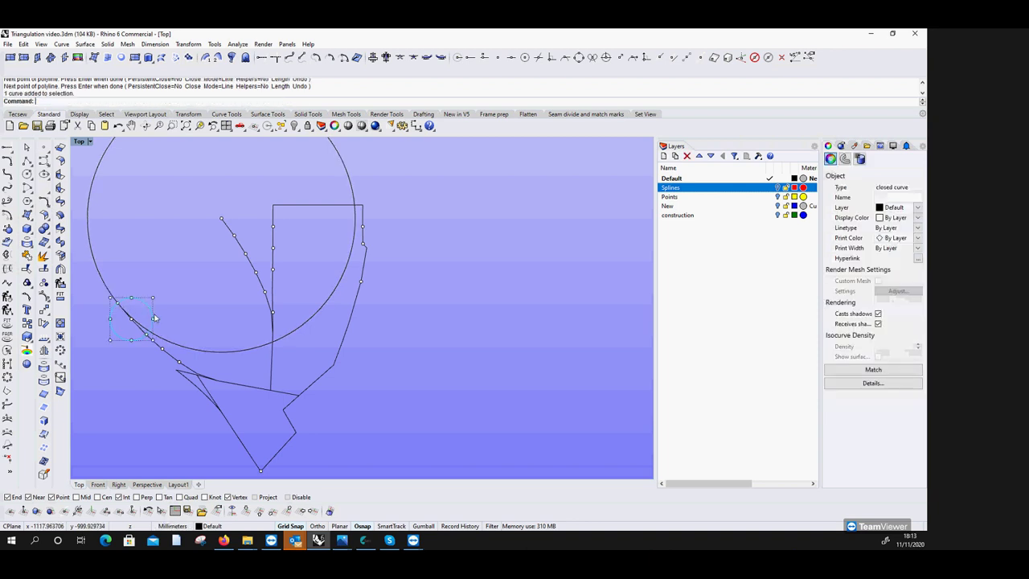
Clear the old circles, then draw a 200 circle at the polyline end and a 1248 circle at the curve end.
key("Delete")
left_click(181, 346)
key("Delete")
left_click(29, 188)
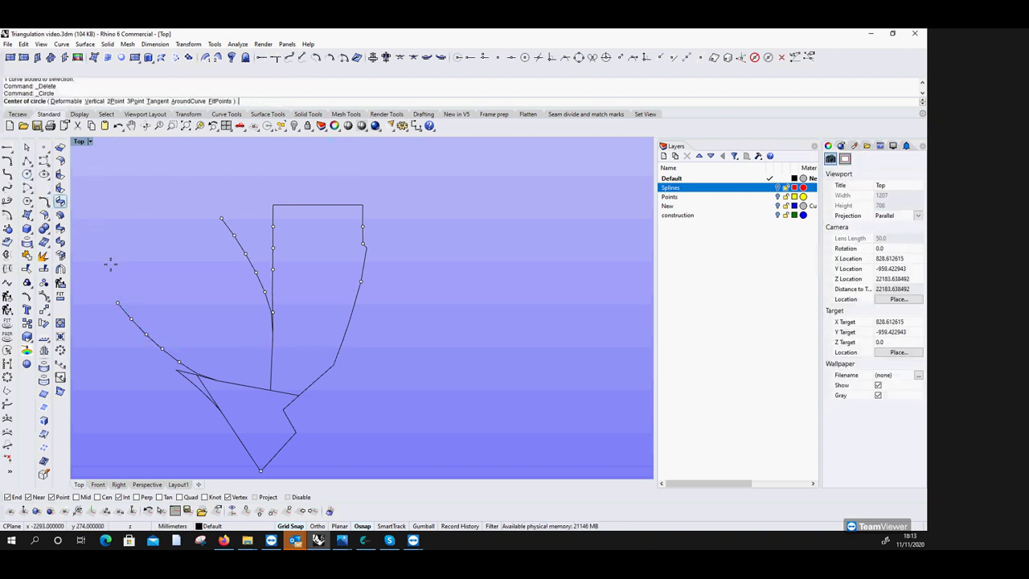
left_click(118, 304)
type("200")
key("Return")
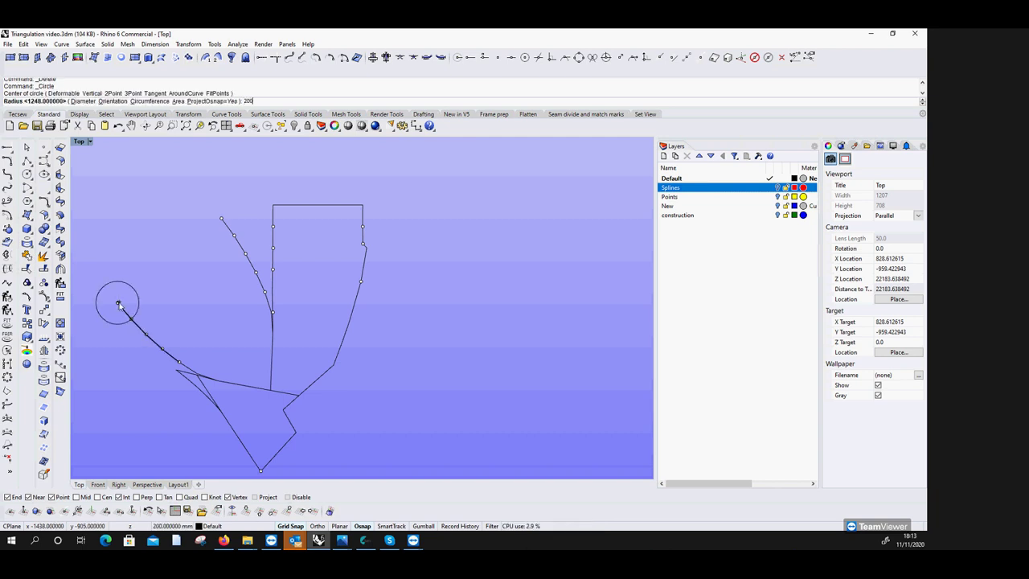
key("Return")
left_click(221, 218)
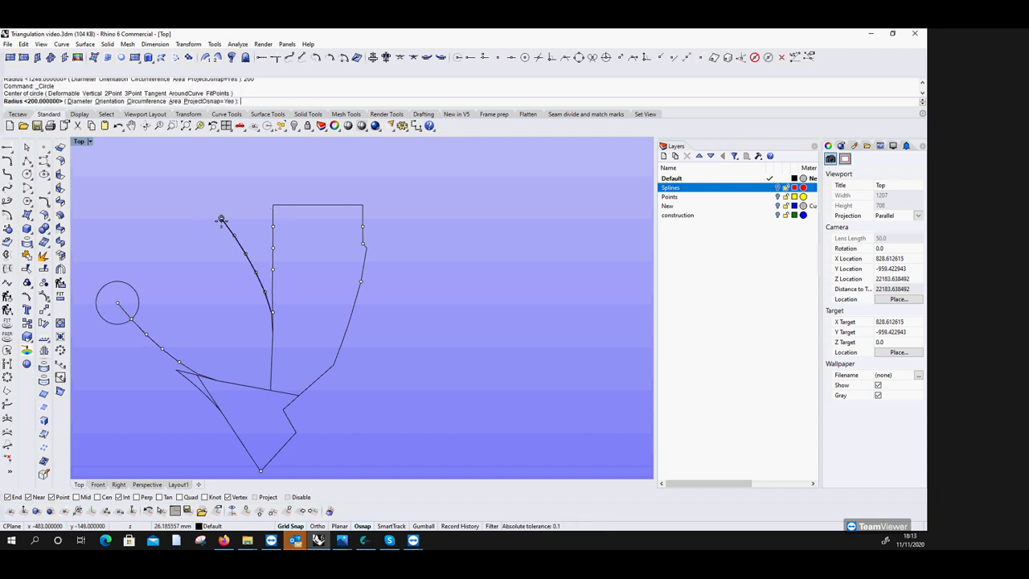
type("1248")
key("Return")
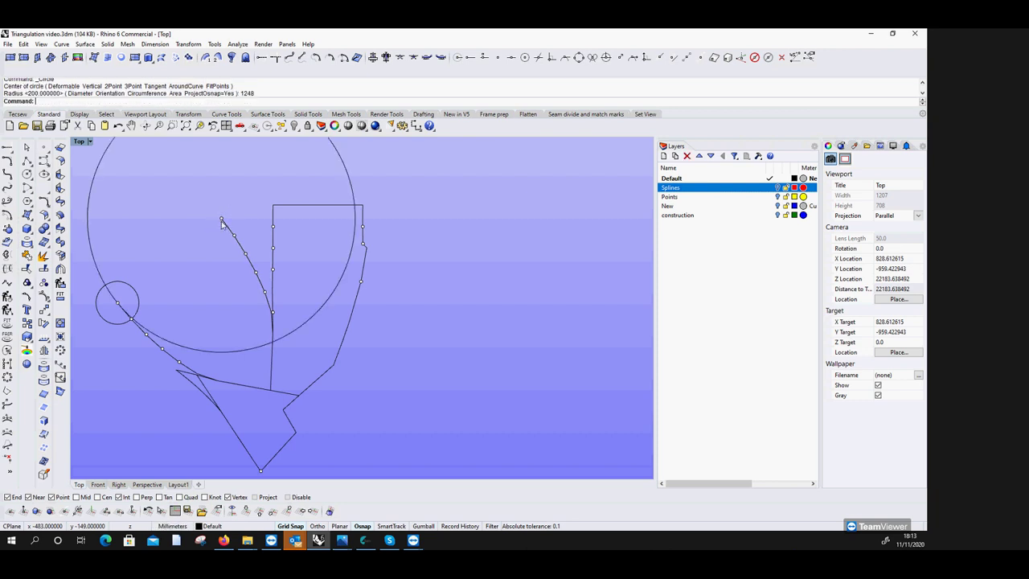
Delete both construction circles and draw a straight line joining the two curve ends.
left_click(101, 277)
key("Delete")
left_click(118, 288)
key("Delete")
left_click(27, 161)
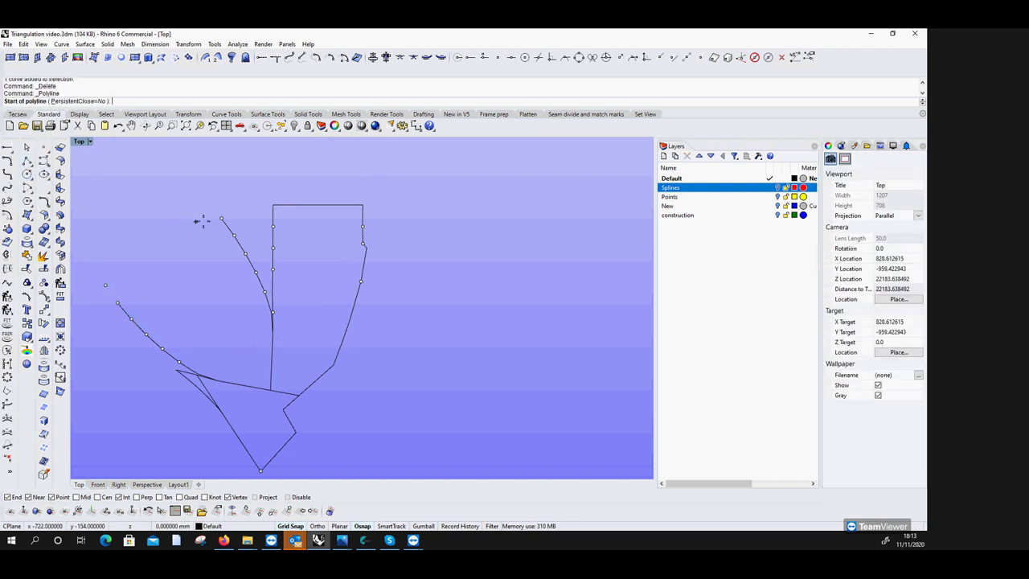
left_click(222, 218)
left_click(117, 303)
key("Return")
Delete the leftover lone point.
left_click(105, 286)
key("Delete")
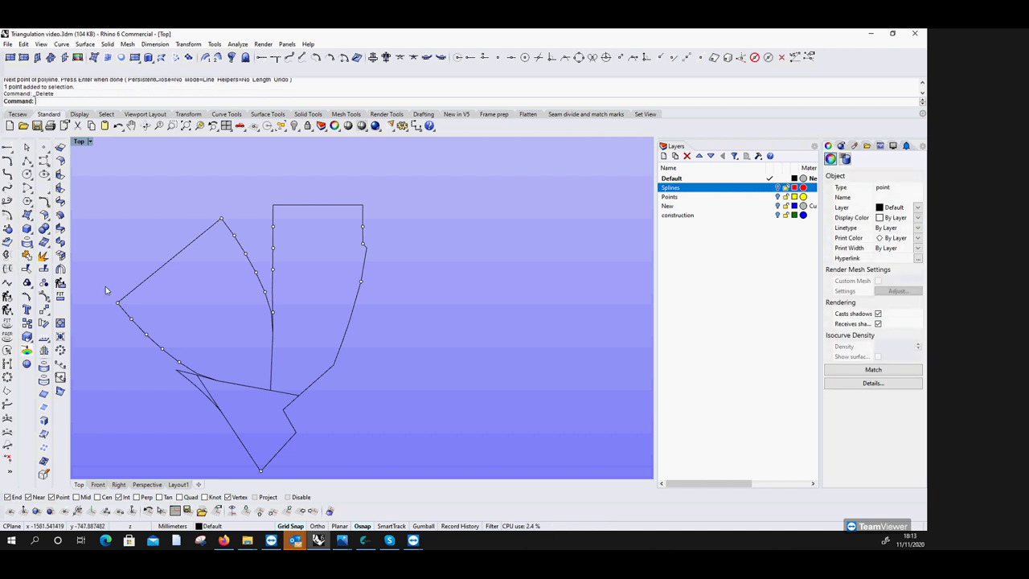
scroll(243, 222, "up", 3)
scroll(245, 245, "down", 4)
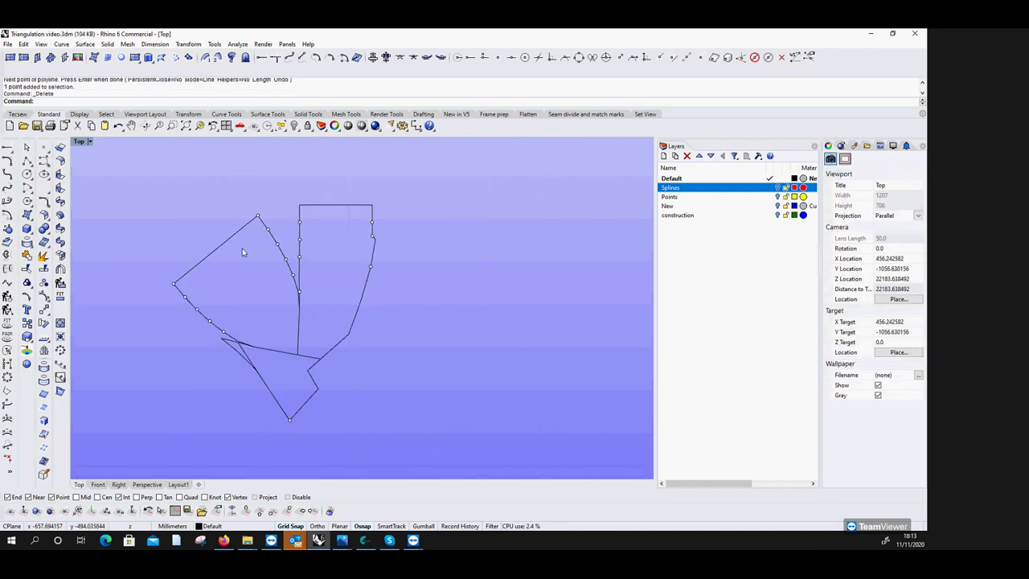
scroll(246, 241, "up", 2)
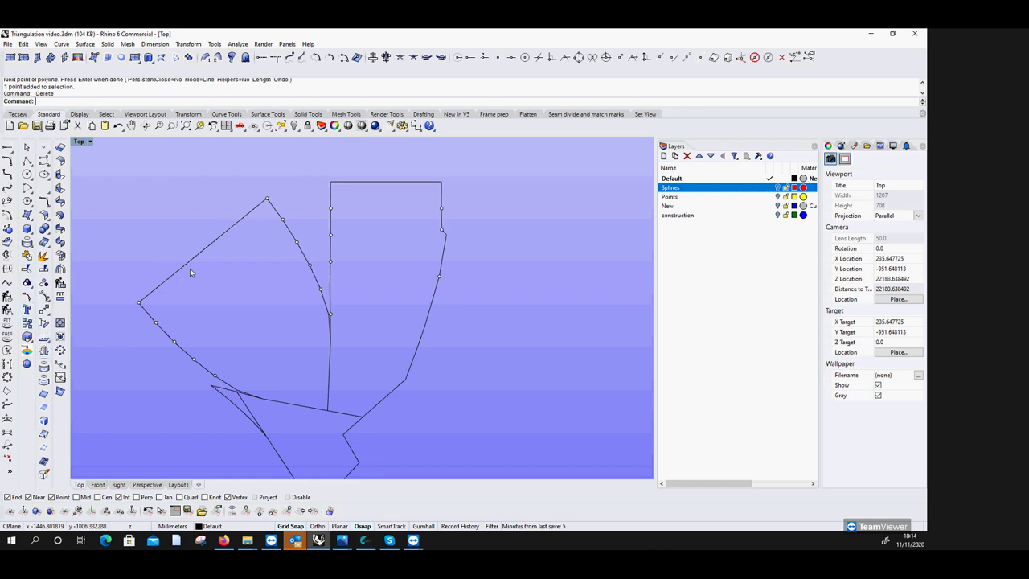
Add point objects at the upper curve's lower vertex and along the curve.
left_click(51, 336)
left_click_drag(291, 265, 322, 320)
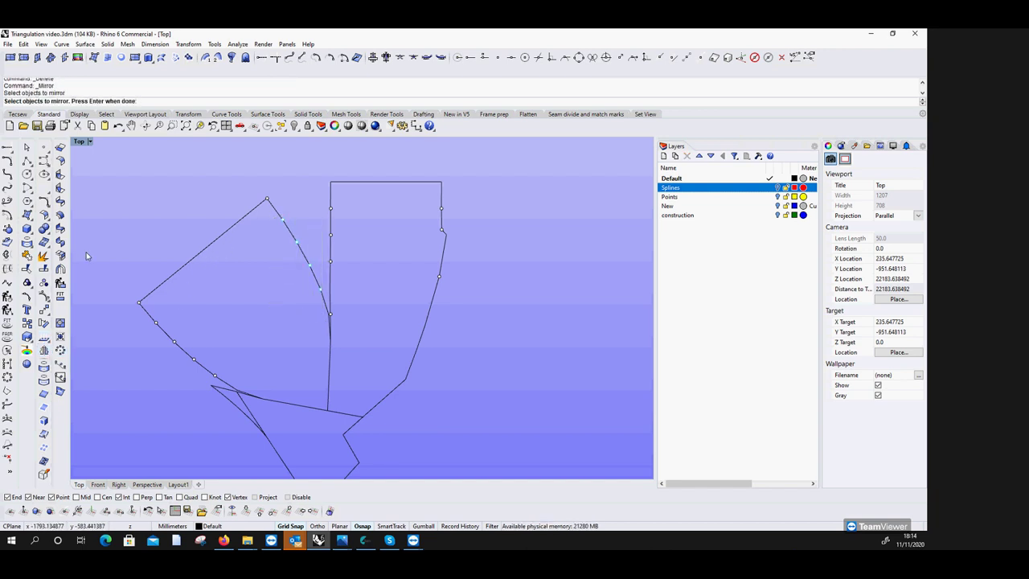
left_click(43, 147)
scroll(293, 331, "up", 5)
left_click(358, 297)
right_click(359, 342)
left_click(361, 348)
right_click(361, 349)
left_click(201, 270)
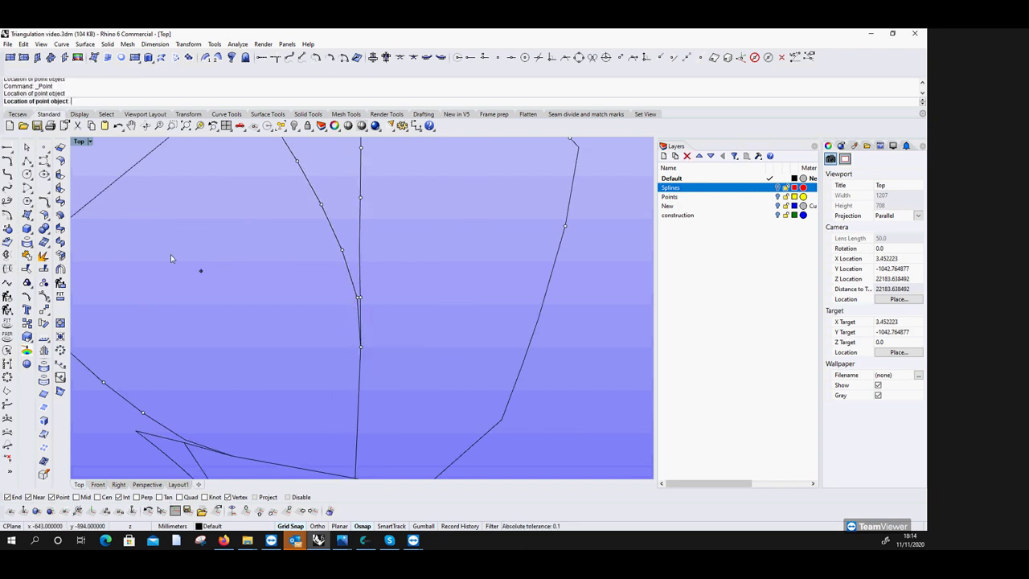
Mirror the upper curve's points across the line from the curve's top end to the straight line.
left_click(45, 351)
scroll(280, 319, "down", 3)
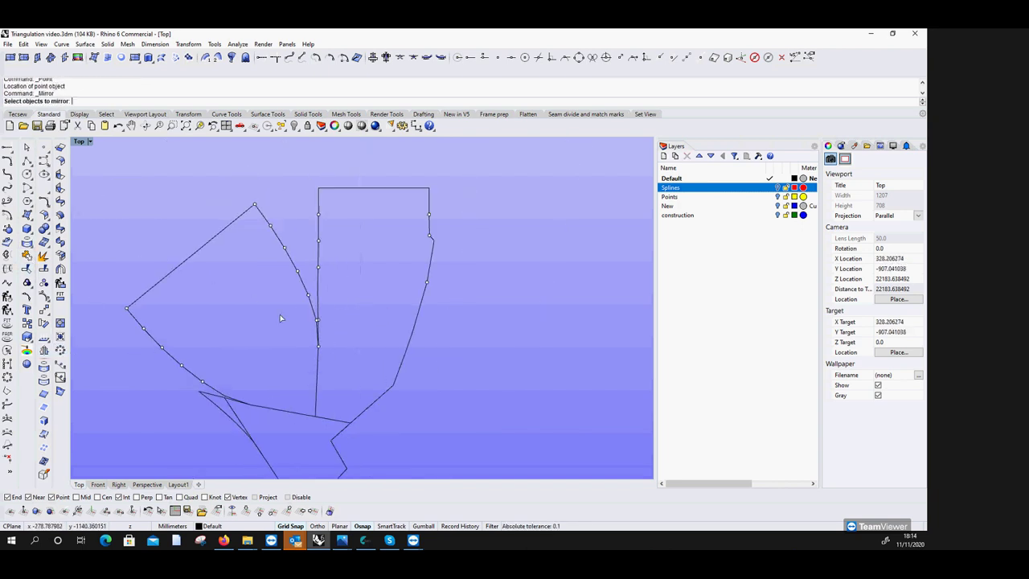
left_click_drag(223, 188, 316, 324)
left_click(317, 349)
key("Return")
left_click(255, 205)
left_click(209, 245)
scroll(223, 309, "down", 3)
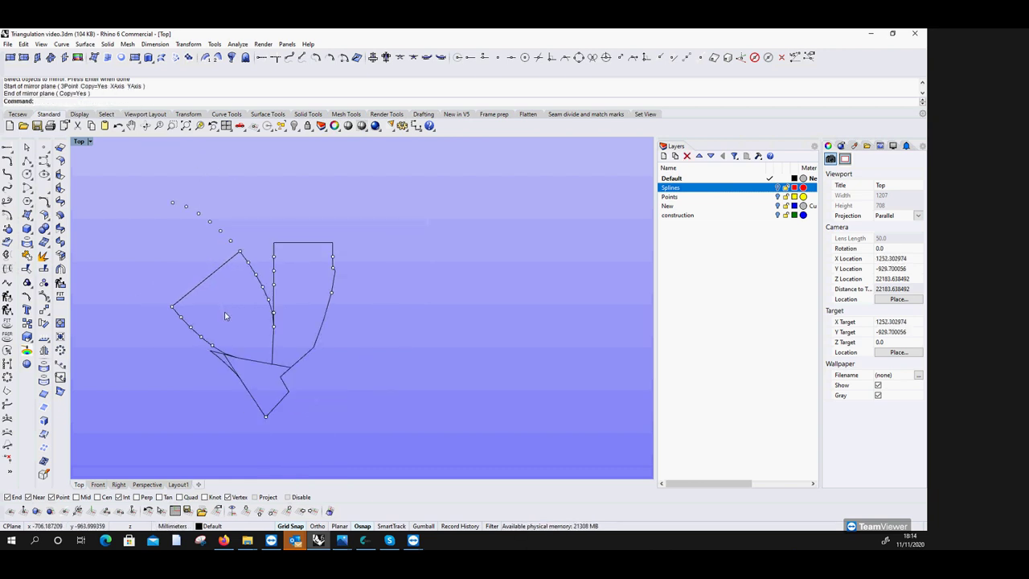
Start a Curve Through Points using the mirrored row plus the lowest curve points.
left_click(45, 161)
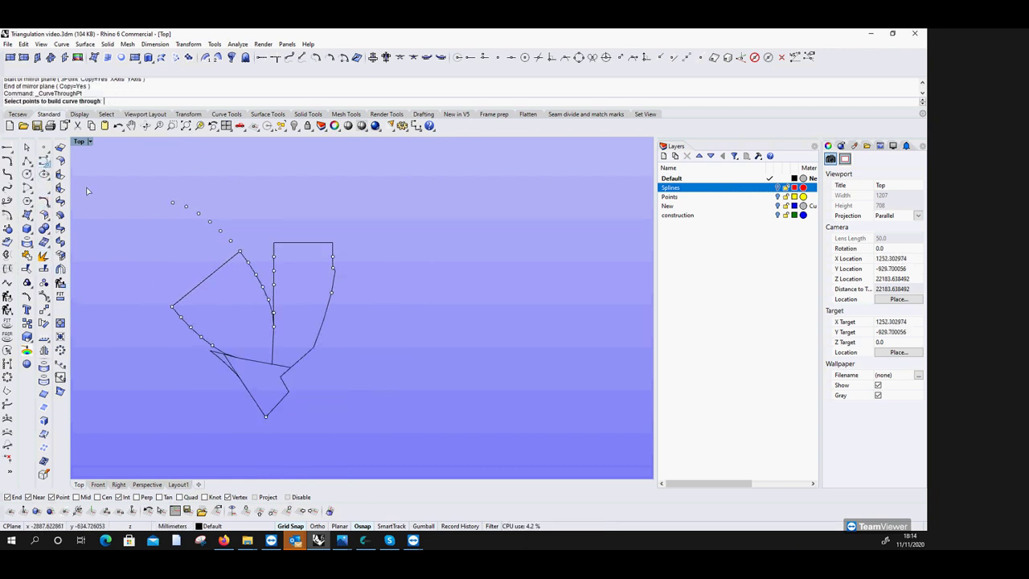
left_click_drag(146, 187, 284, 348)
scroll(262, 291, "up", 3)
scroll(285, 337, "up", 4)
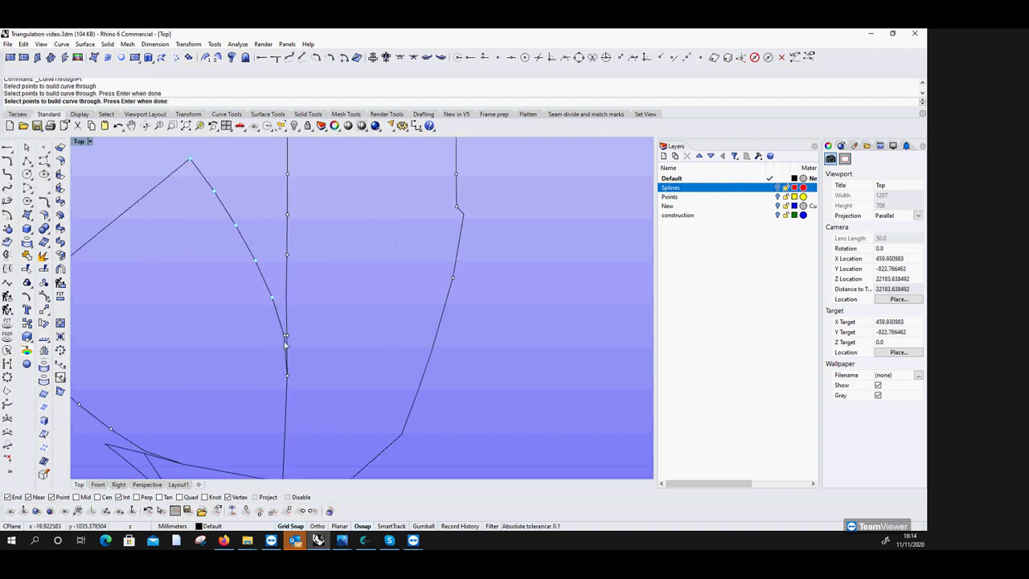
left_click(285, 335)
left_click(288, 383)
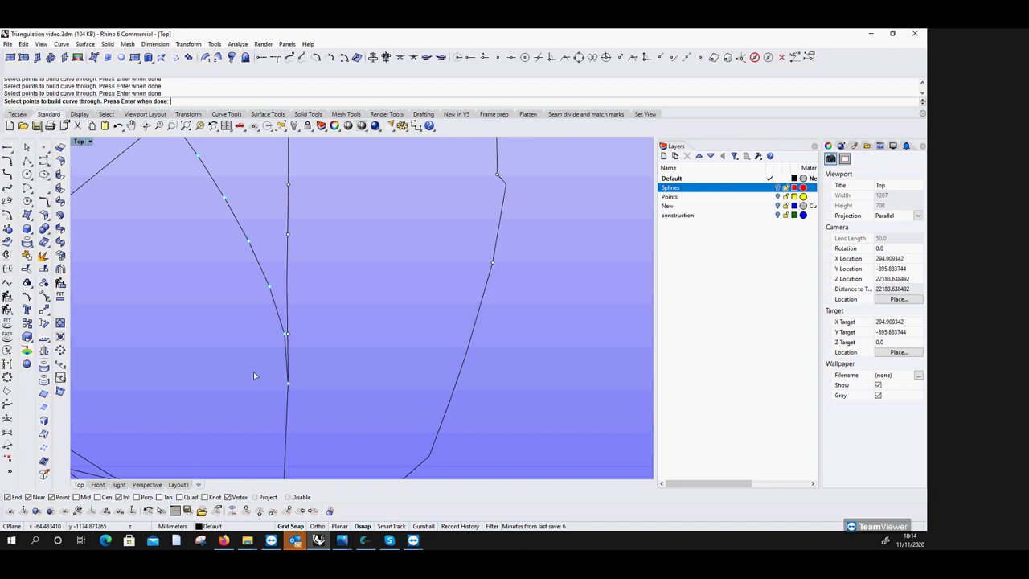
scroll(226, 349, "down", 6)
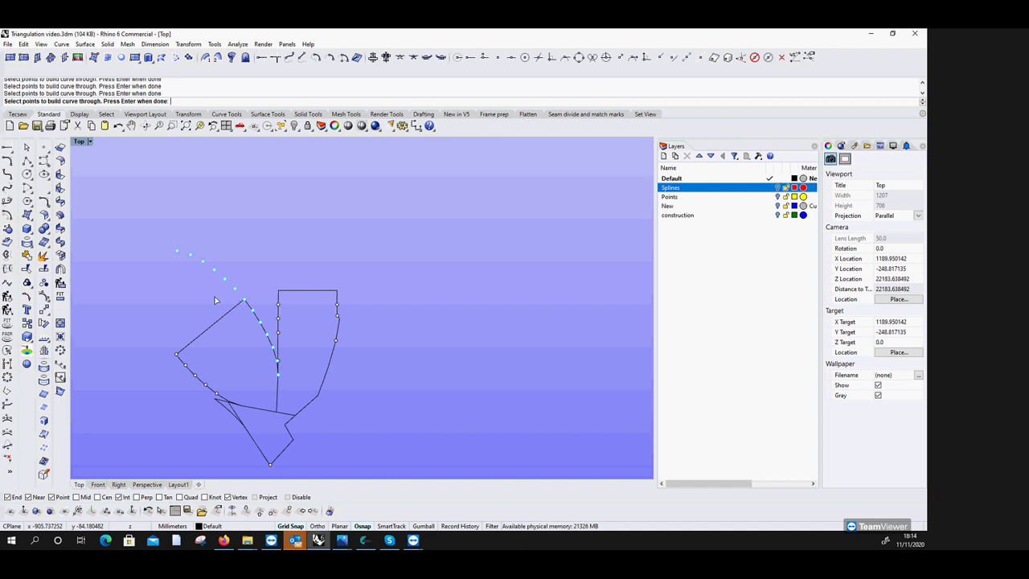
key("Return")
Accept the interpolated curve, then undo the mirror so the copied points disappear.
scroll(219, 275, "up", 3)
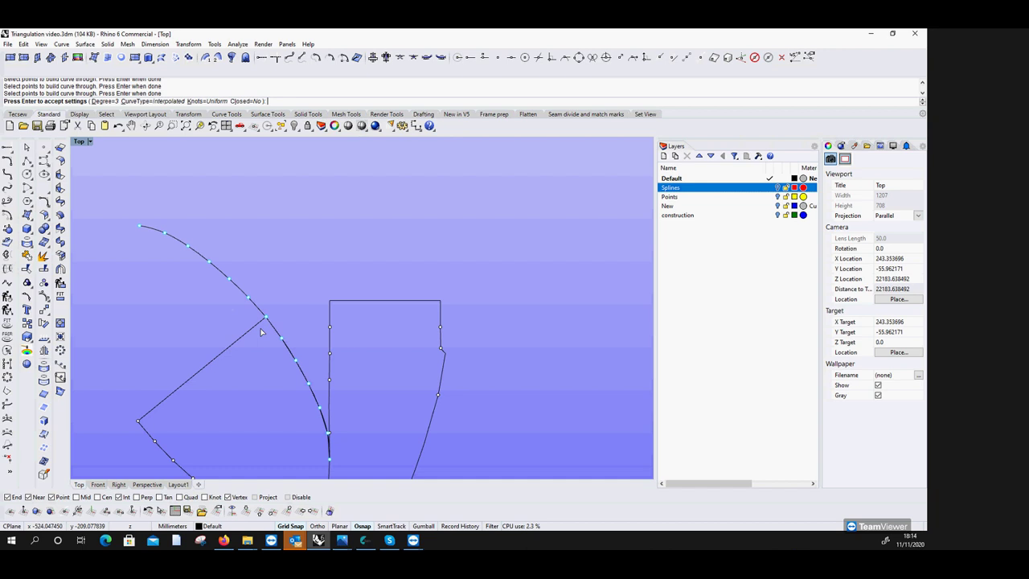
scroll(261, 331, "up", 3)
scroll(260, 331, "down", 3)
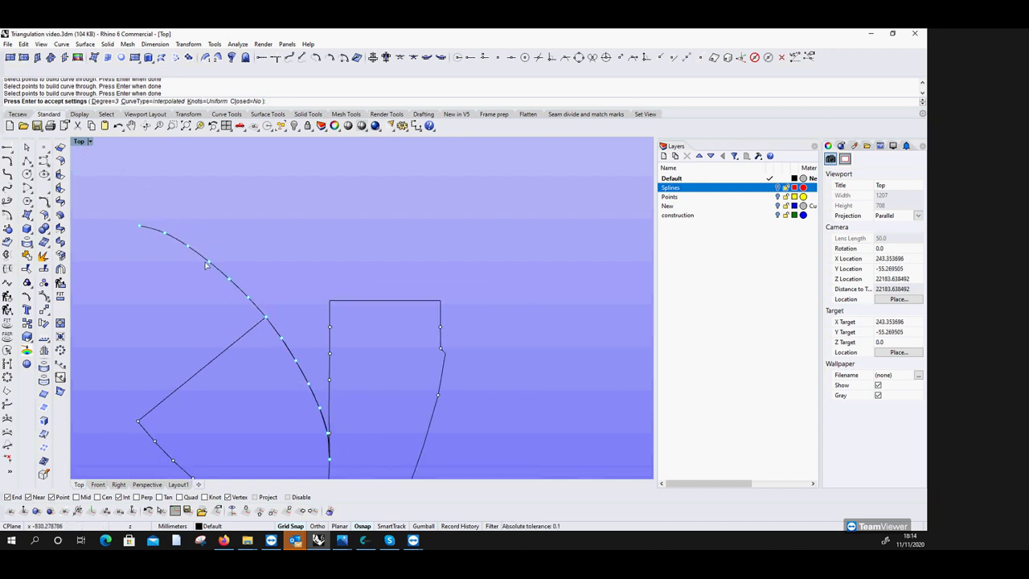
key("Left")
key("Down")
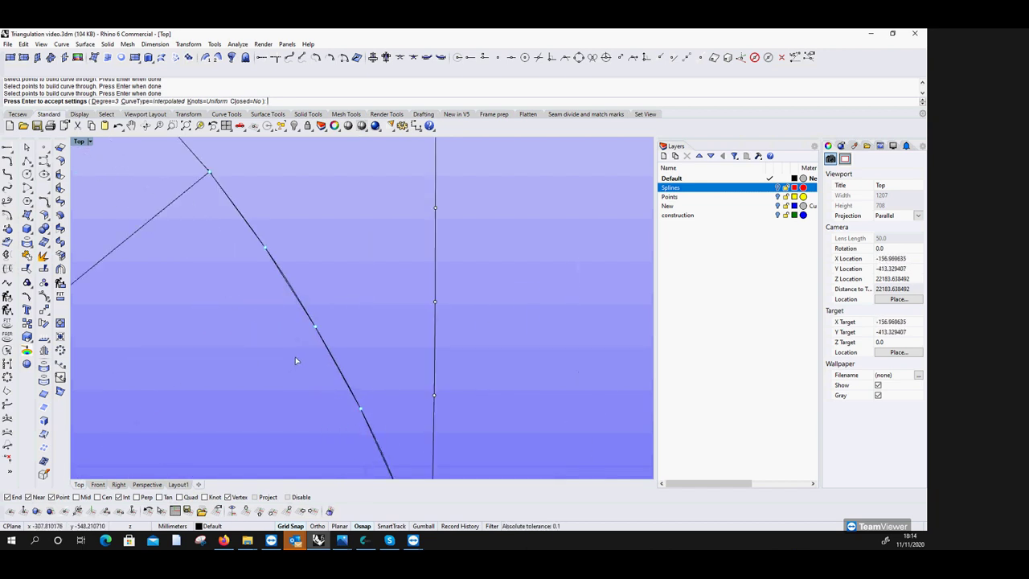
key("Return")
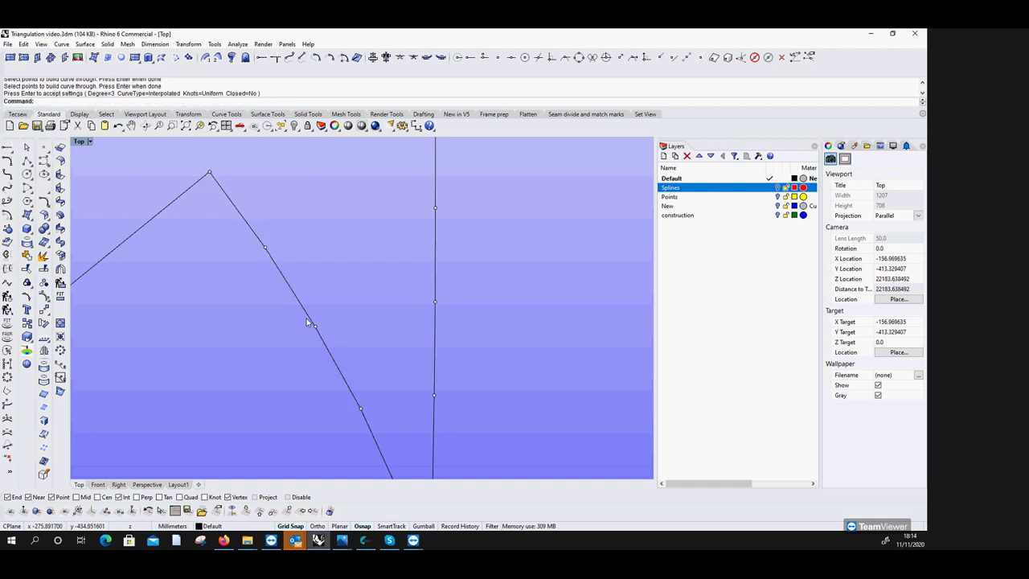
key("ctrl+z")
scroll(311, 300, "down", 5)
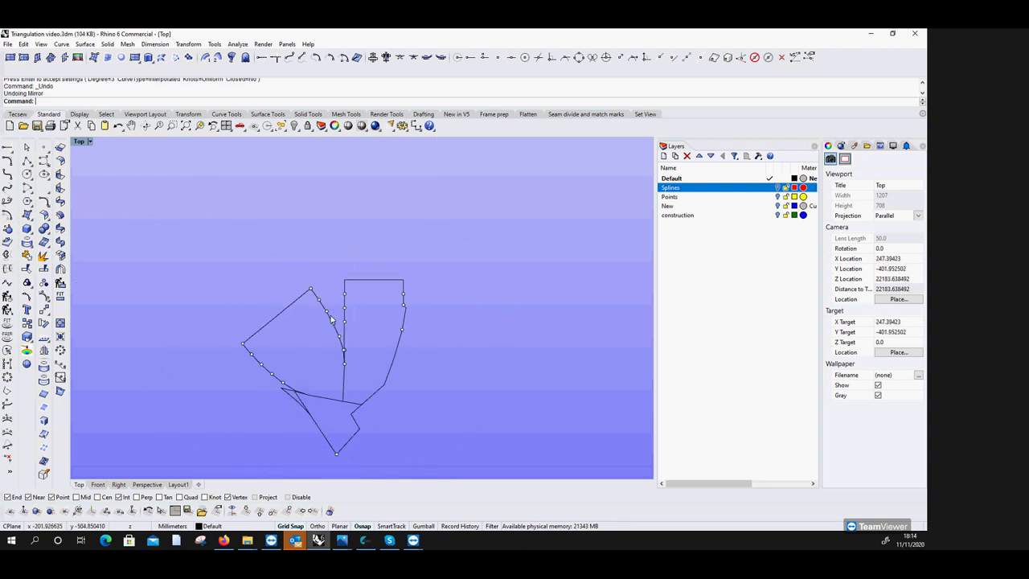
Restore the mirrored points with Redo, then try and cancel a first curve through them.
key("ctrl+y")
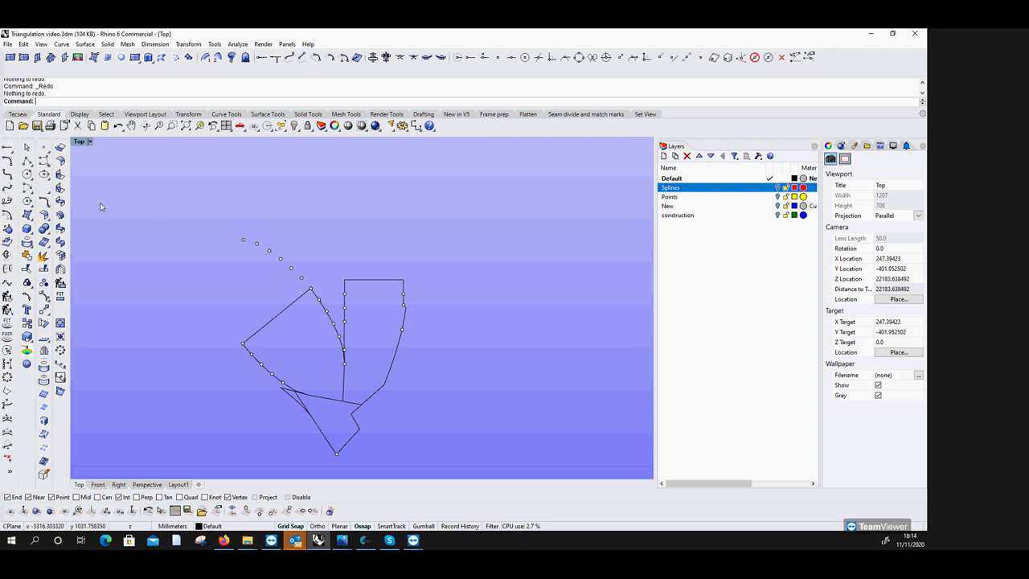
right_click(45, 164)
left_click_drag(217, 197, 344, 361)
left_click(346, 368)
key("Return")
key("Escape")
Reselect the 14 mirrored and upper-curve points and create a smooth curve through them.
left_click_drag(217, 208, 342, 362)
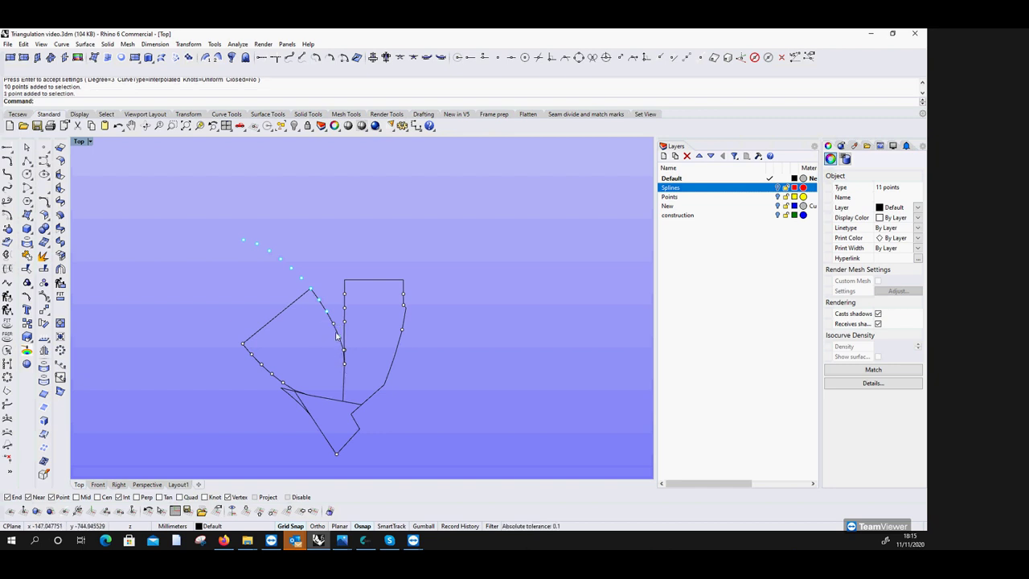
left_click(337, 330)
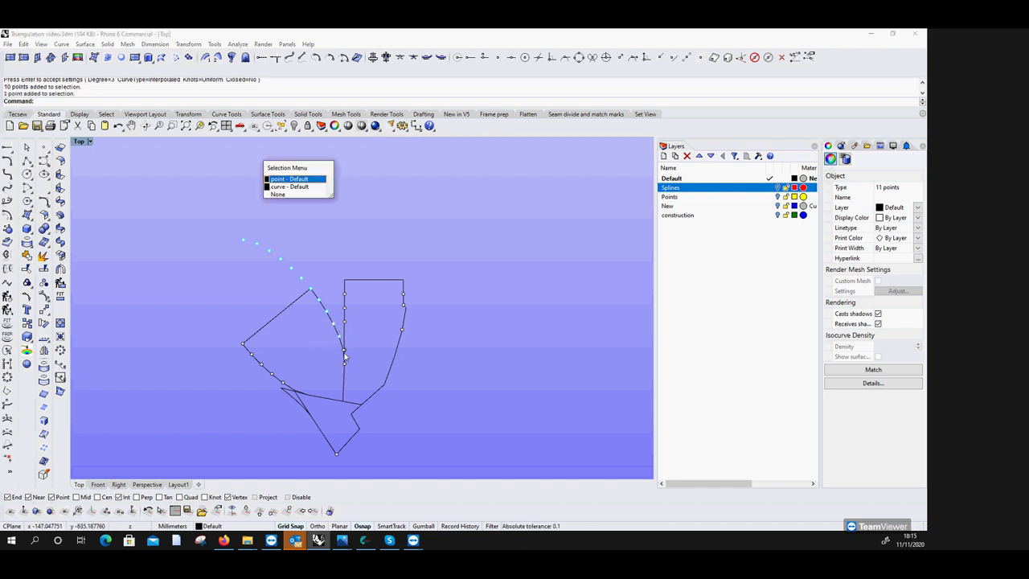
left_click(306, 180)
scroll(344, 354, "up", 4)
left_click(339, 330)
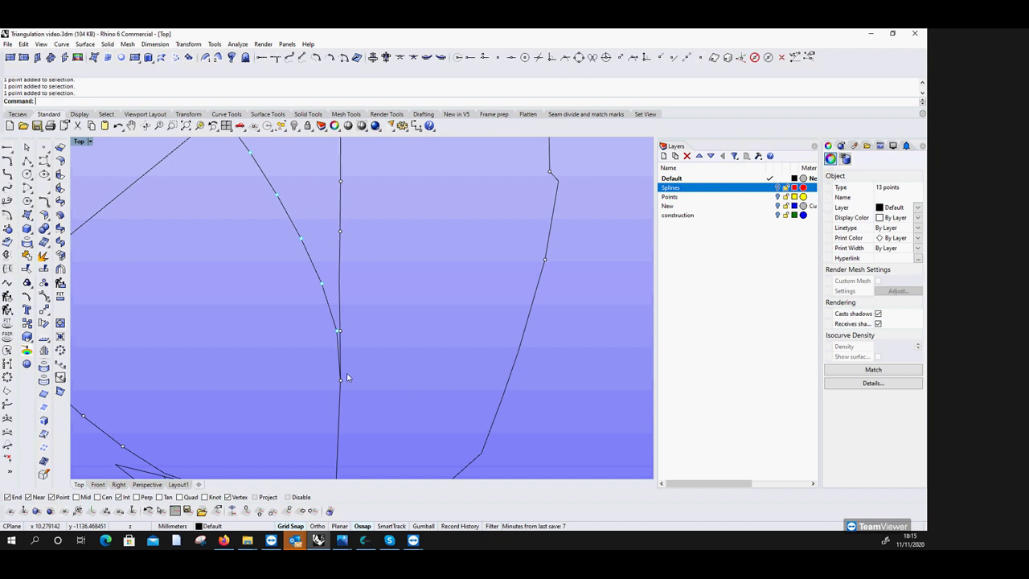
right_click(359, 369)
scroll(337, 361, "down", 3)
right_click(314, 360)
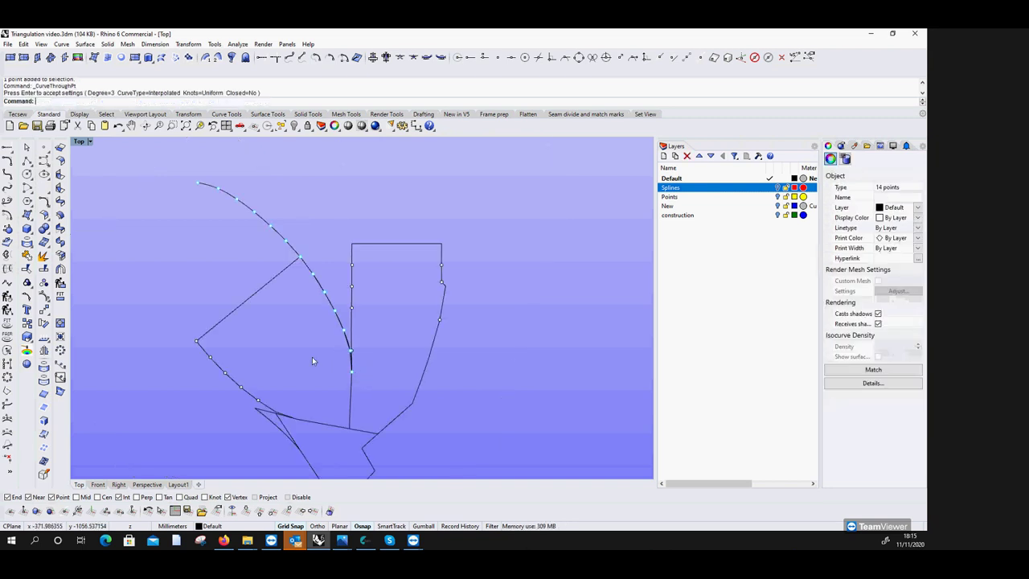
scroll(340, 292, "up", 6)
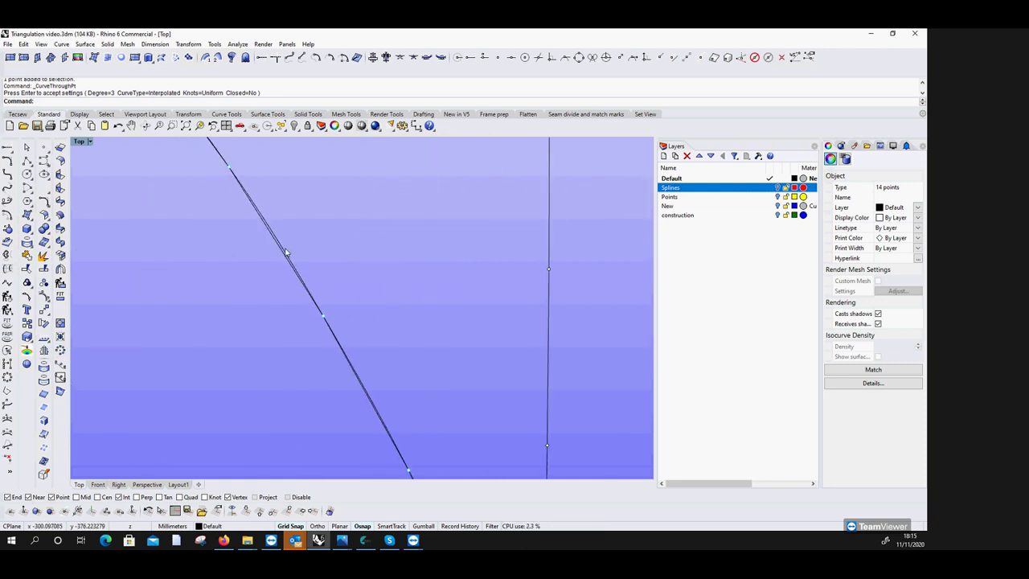
Set the new smooth curve's display colour to Yellow.
left_click(287, 252)
left_click(915, 220)
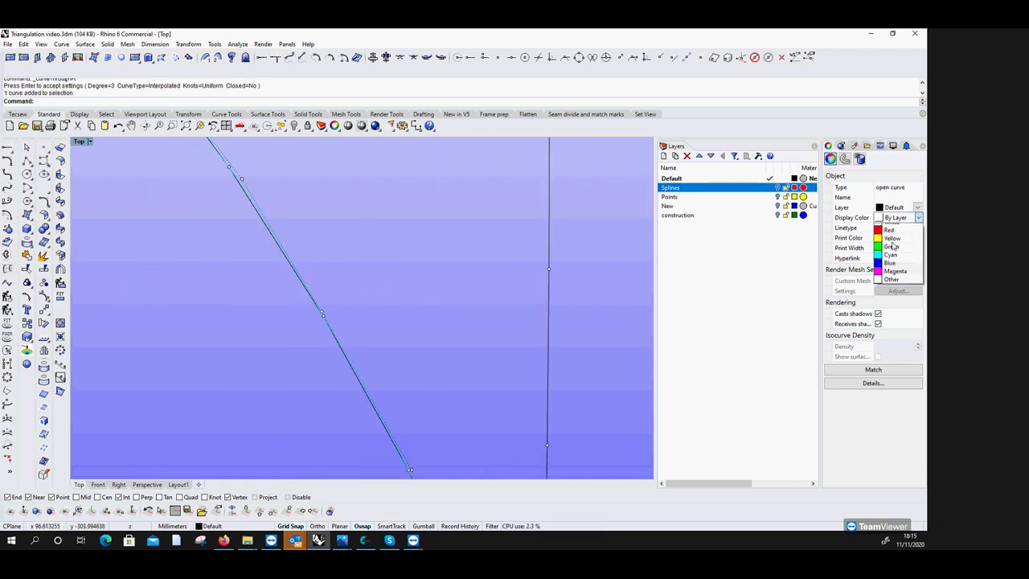
left_click(894, 259)
left_click(370, 275)
scroll(372, 298, "down", 5)
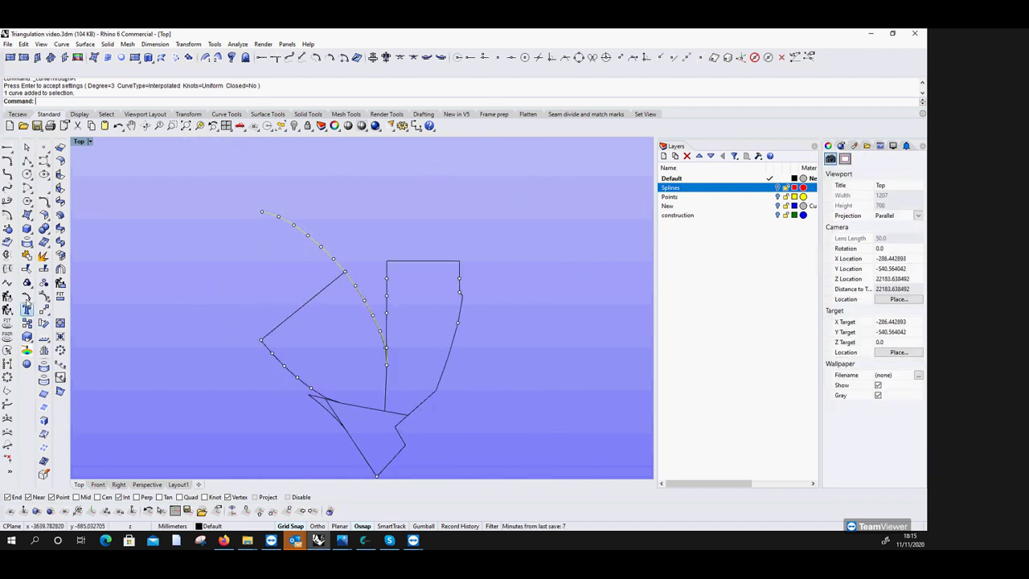
Mirror the vertical line upward using the rectangle's top edge as the mirror plane.
left_click(44, 352)
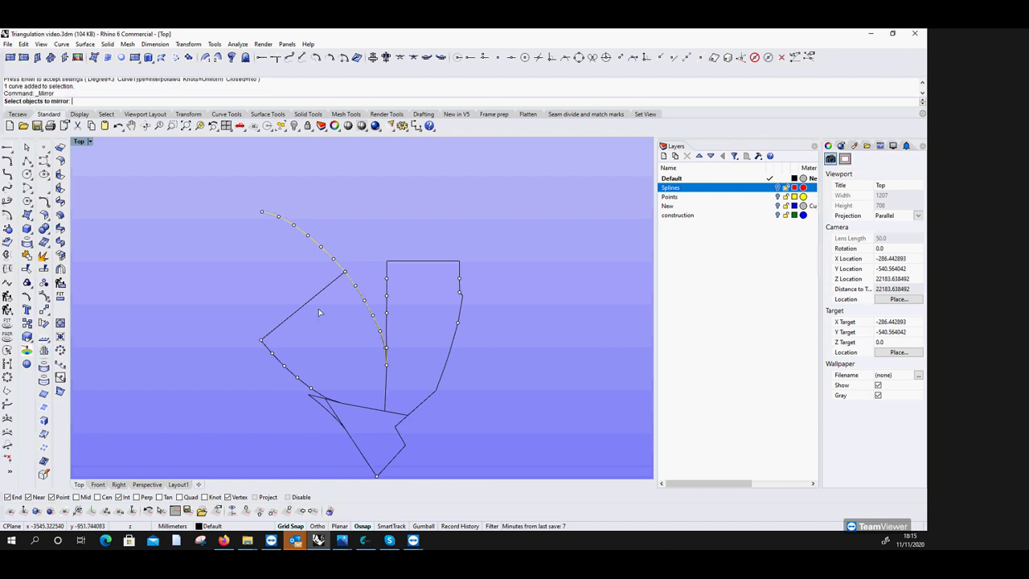
left_click(391, 334)
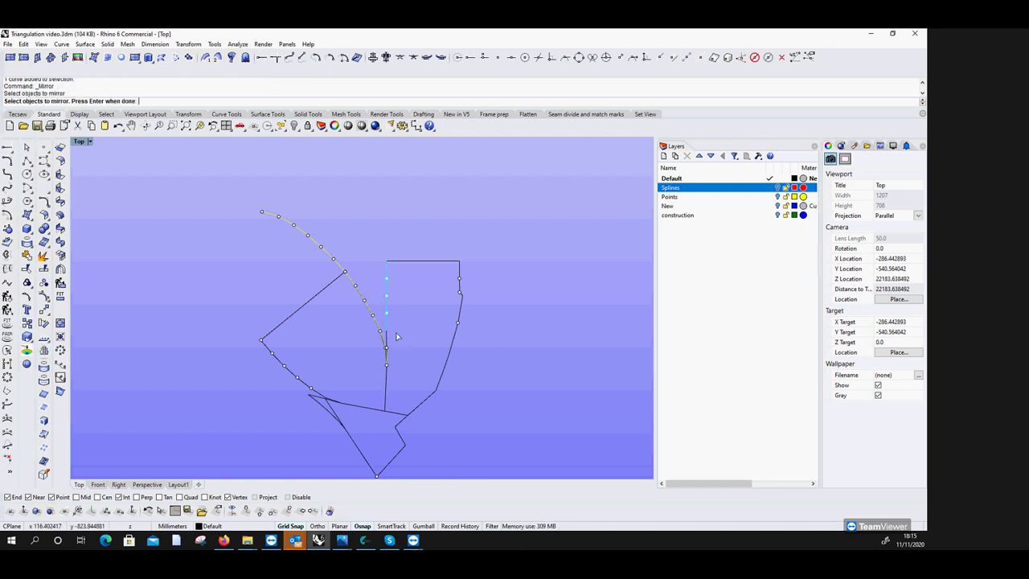
left_click(44, 148)
left_click(387, 331)
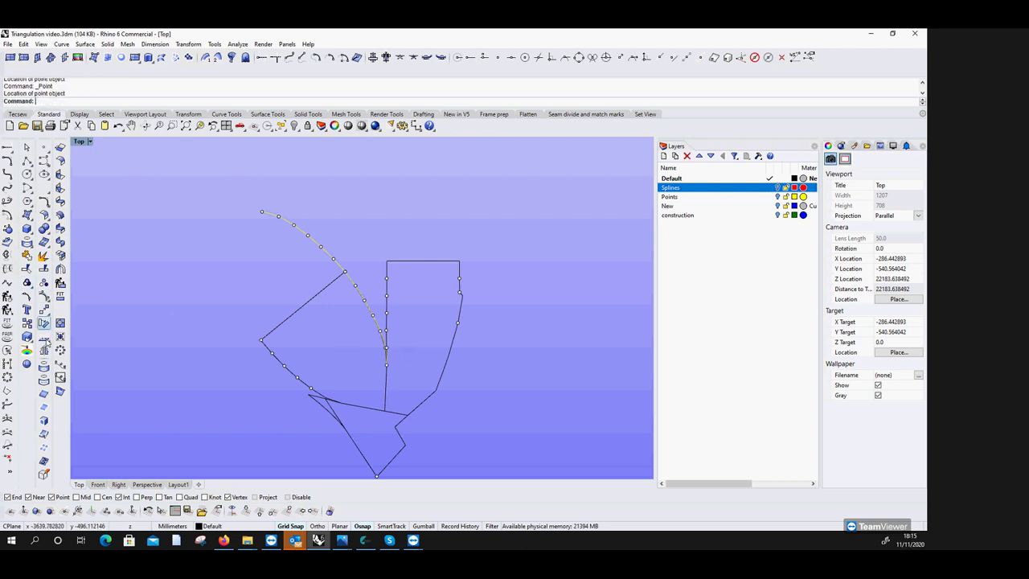
left_click(44, 350)
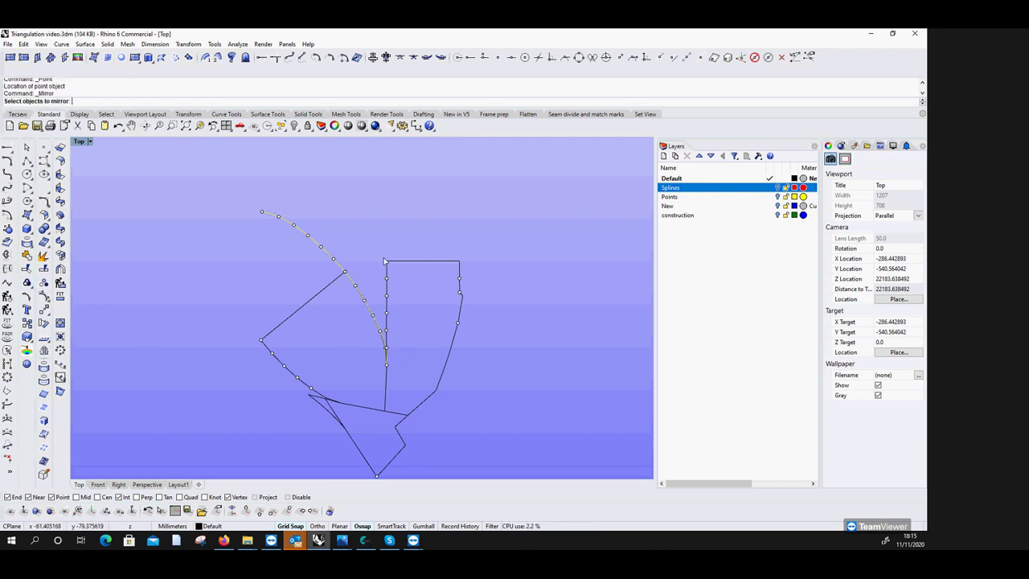
left_click(387, 338)
scroll(393, 346, "up", 5)
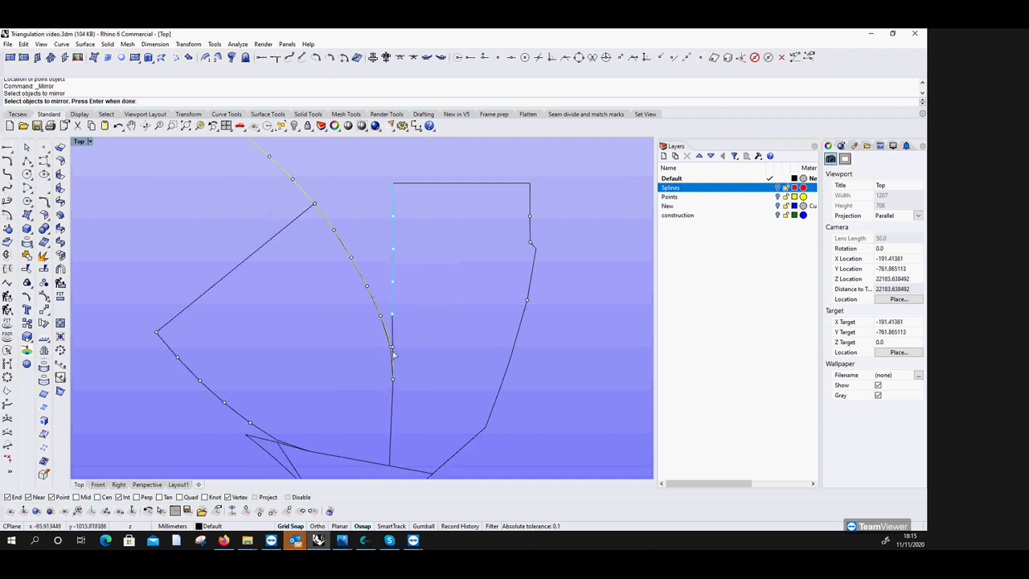
left_click(393, 348)
left_click(395, 380)
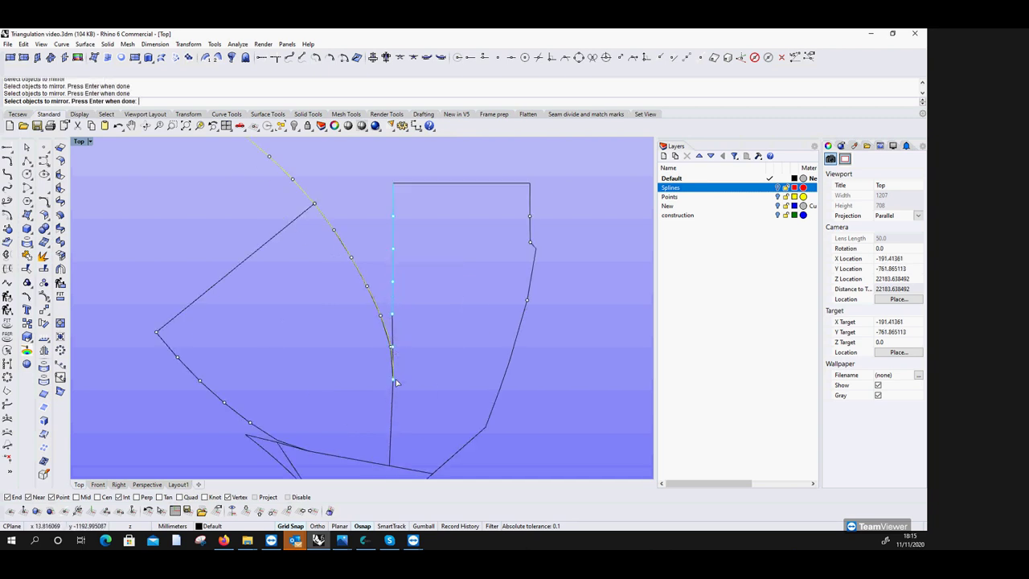
key("Return")
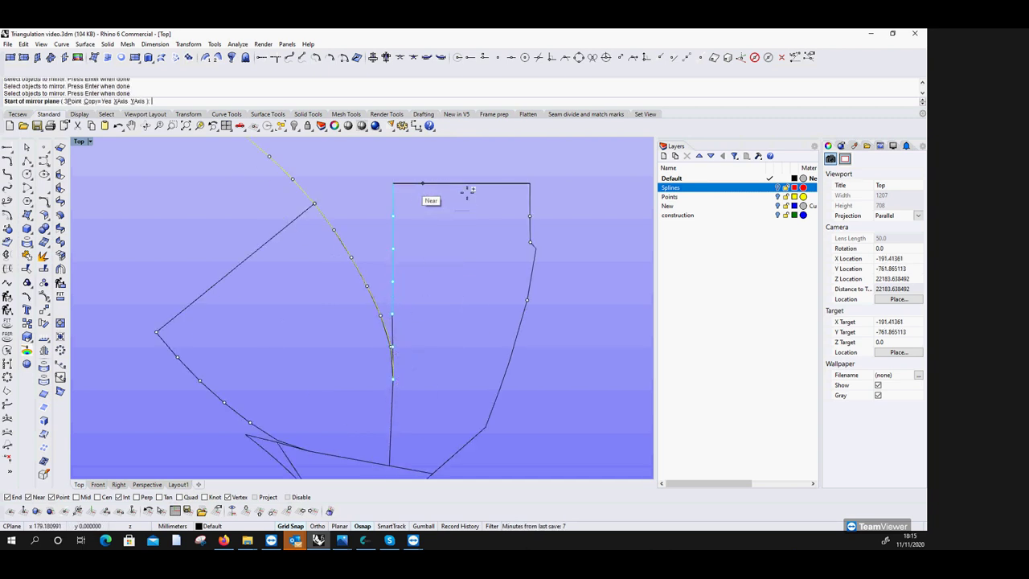
left_click(440, 183)
left_click(473, 184)
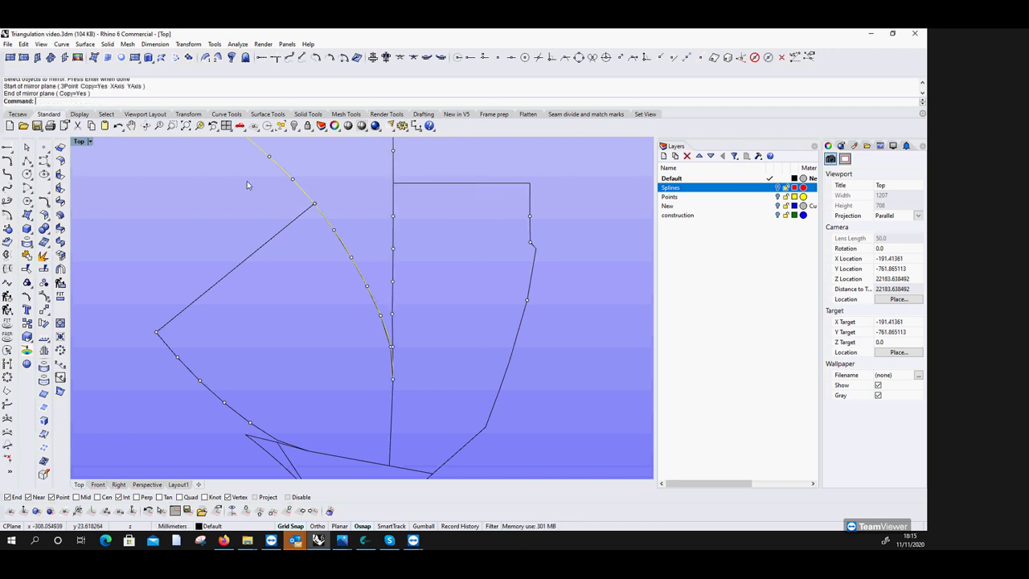
Place a point at the rectangle's top-left corner.
left_click(43, 147)
left_click(393, 183)
right_click(394, 184)
key("Escape")
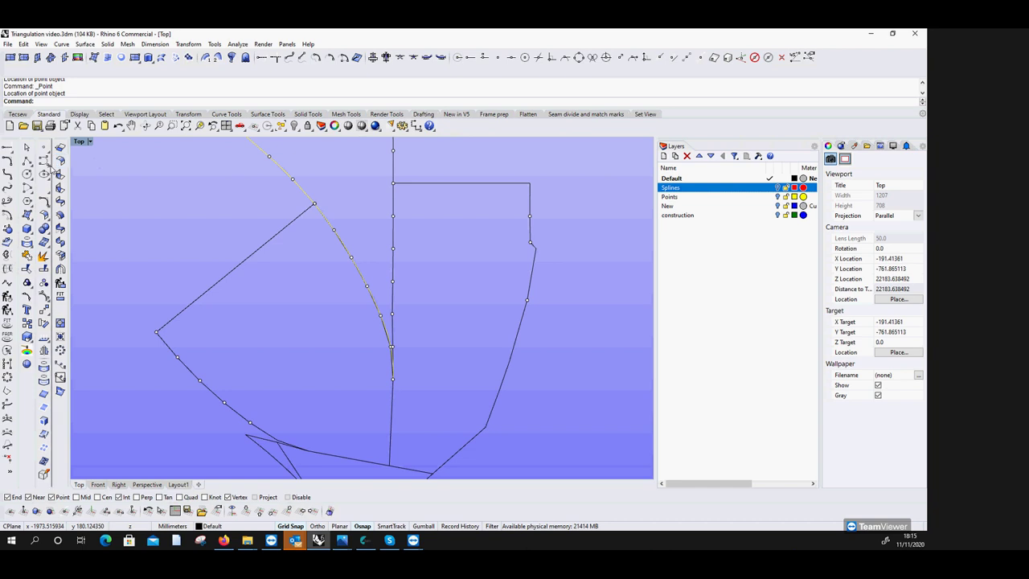
Create an interpolated Curve Through Points using all of the vertical line's points.
left_click(46, 162)
left_click(58, 165)
scroll(432, 300, "down", 5)
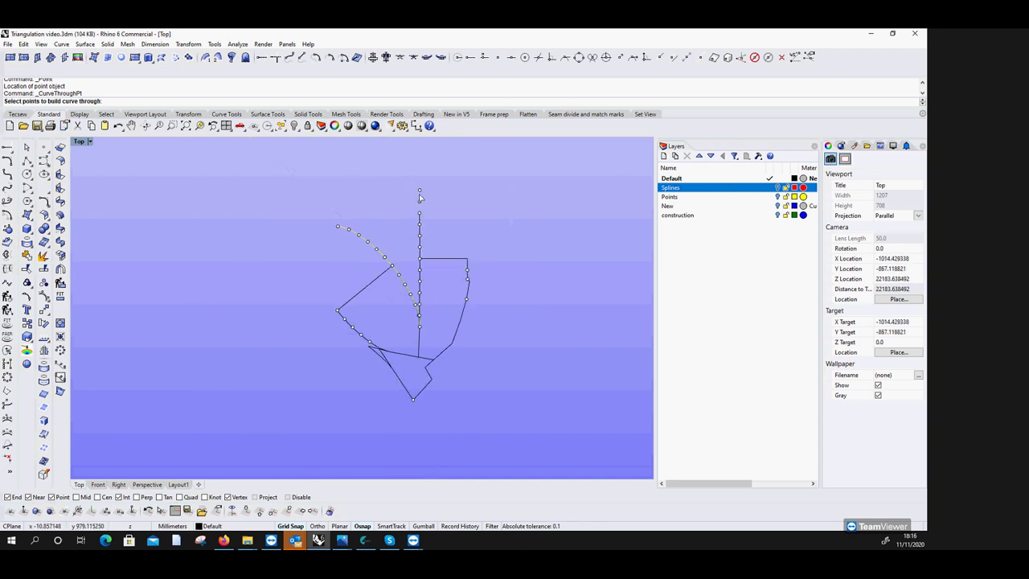
left_click_drag(416, 182, 427, 326)
scroll(421, 287, "up", 3)
scroll(426, 344, "up", 3)
left_click(415, 363)
left_click(413, 388)
key("Return")
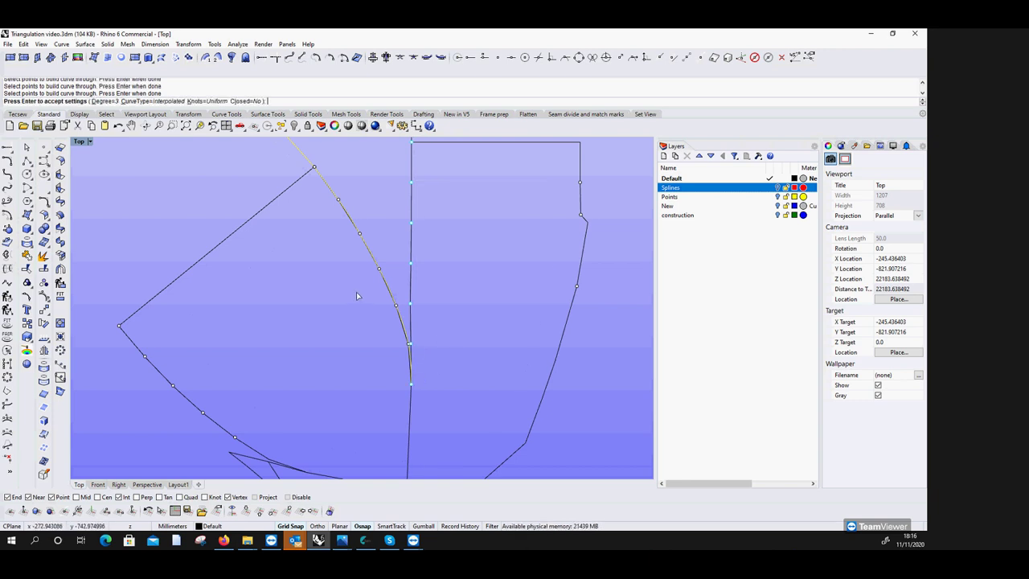
scroll(359, 313, "down", 4)
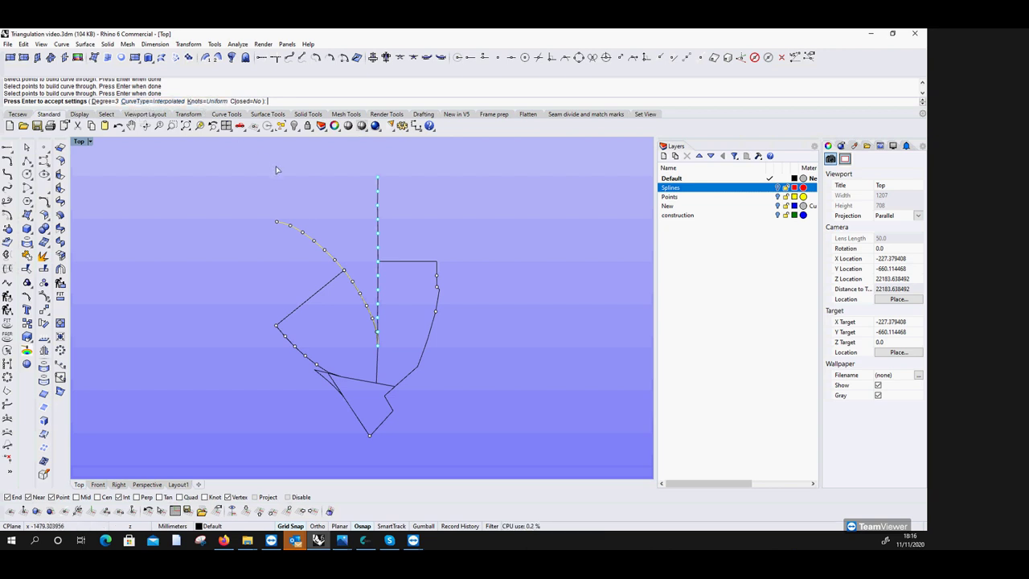
key("Return")
Select the new curve with SelLast and set its display colour to Yellow.
scroll(381, 209, "up", 5)
scroll(381, 254, "up", 1)
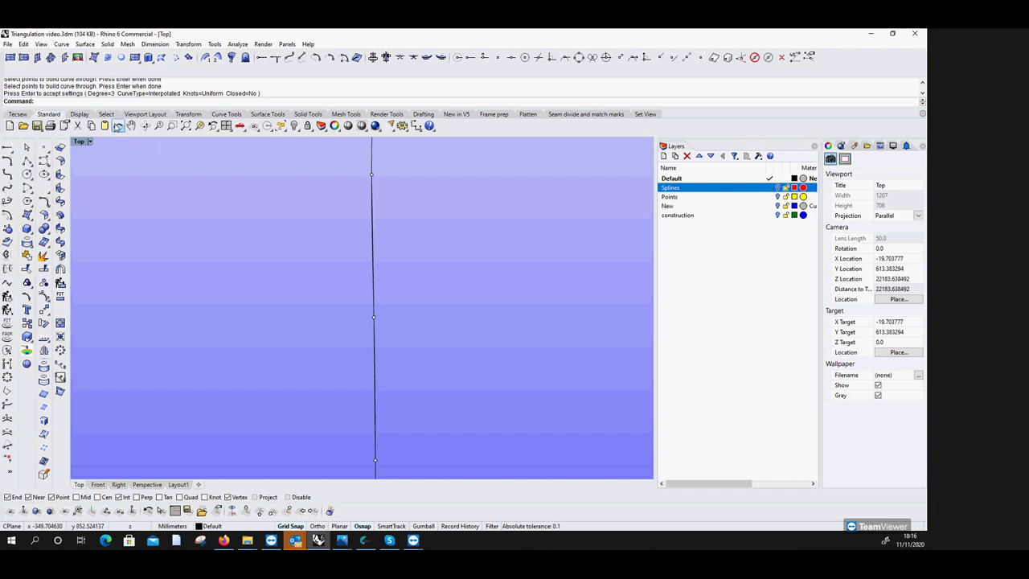
left_click(107, 114)
left_click(50, 126)
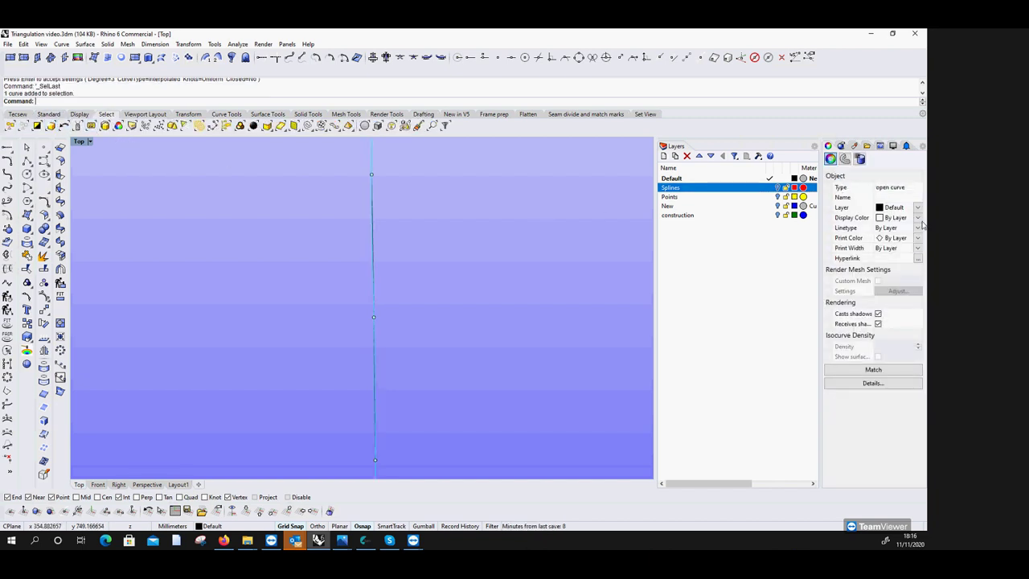
left_click(917, 217)
left_click(901, 268)
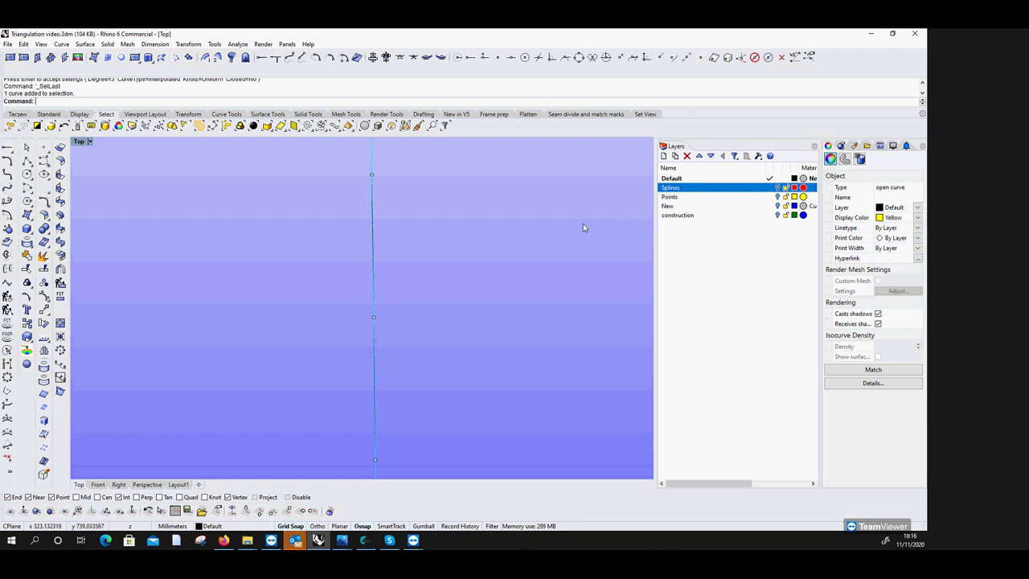
key("Escape")
scroll(440, 267, "down", 5)
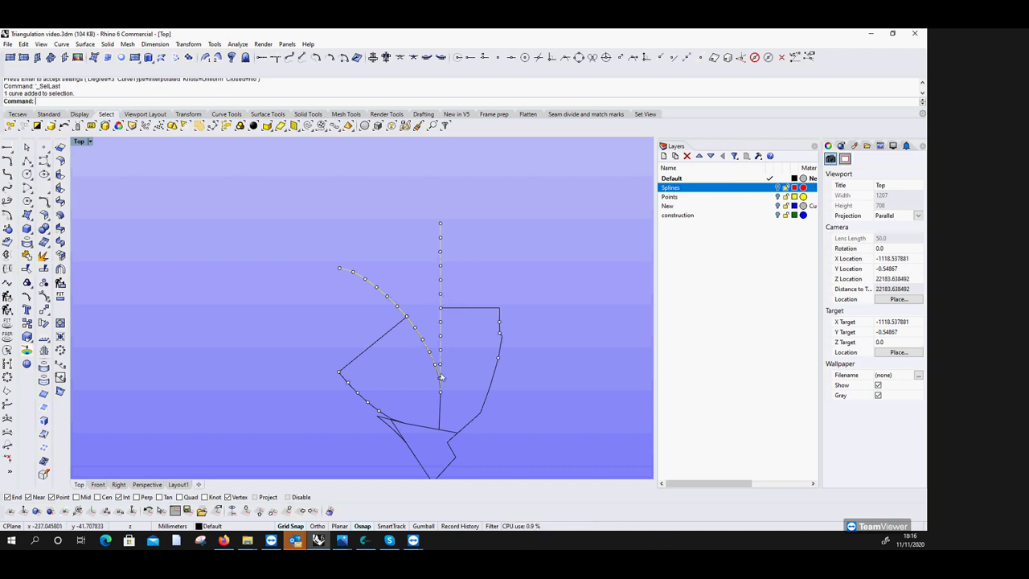
scroll(361, 392, "up", 6)
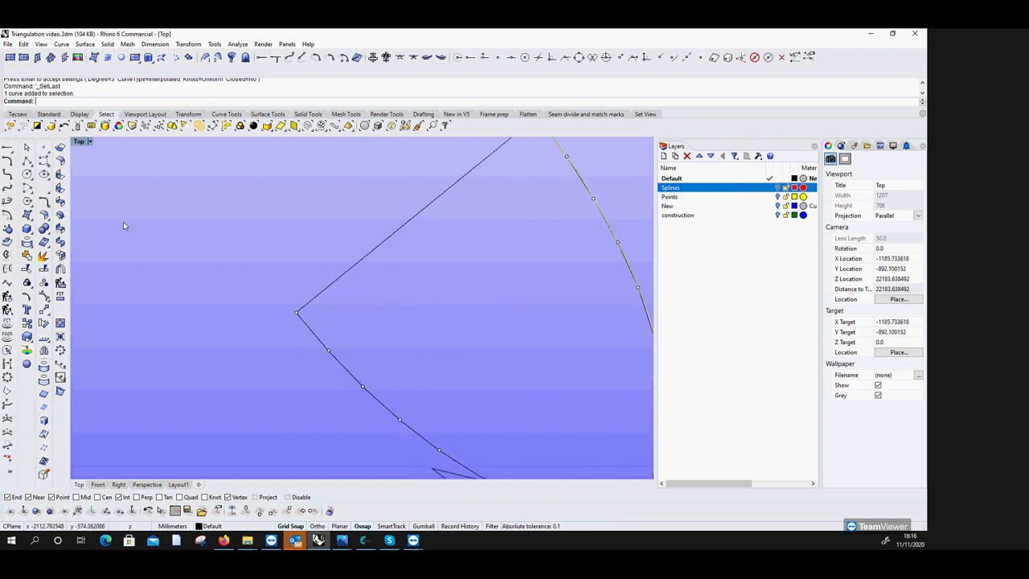
left_click(27, 161)
scroll(450, 402, "down", 2)
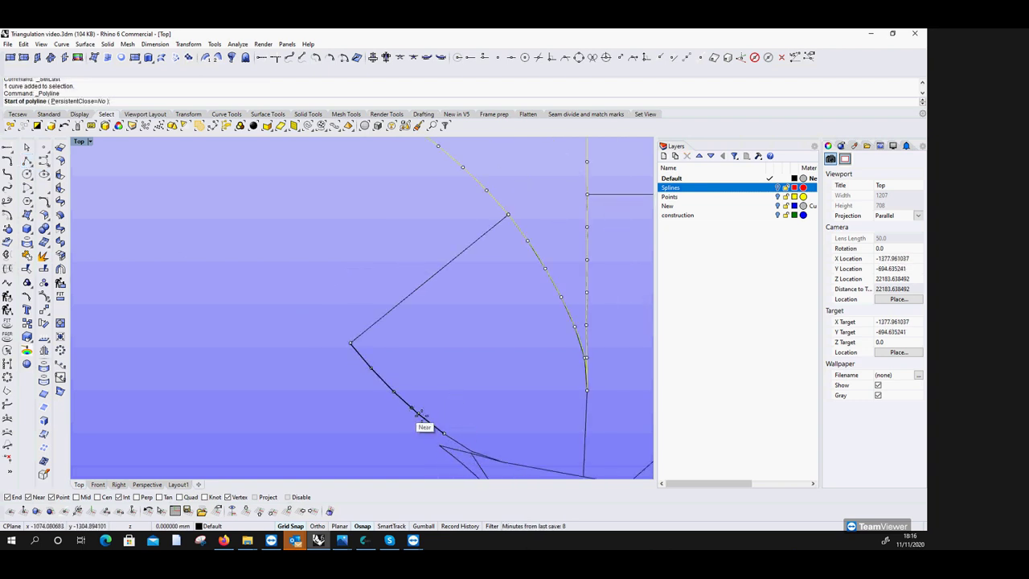
left_click(419, 416)
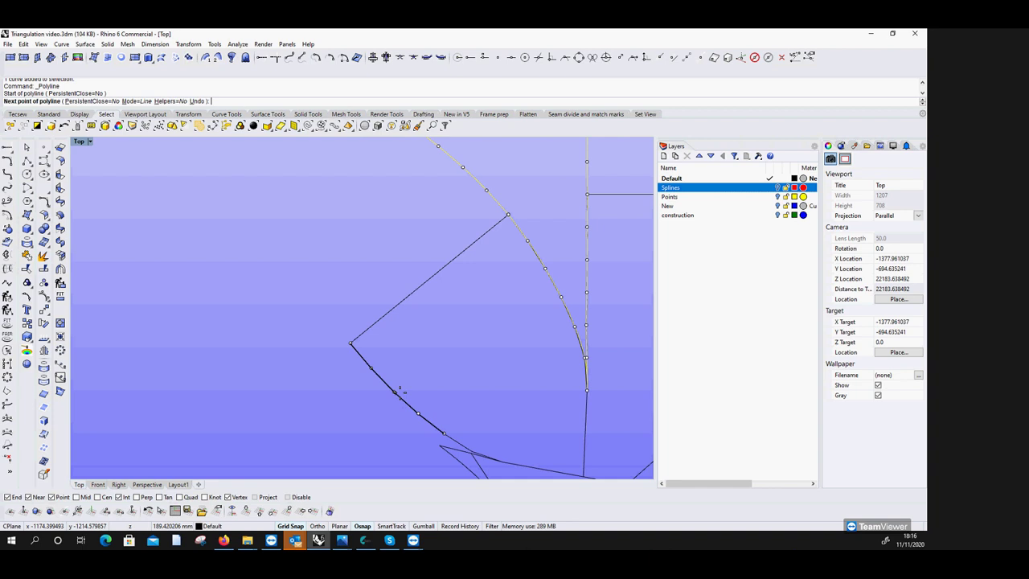
scroll(402, 385, "up", 2)
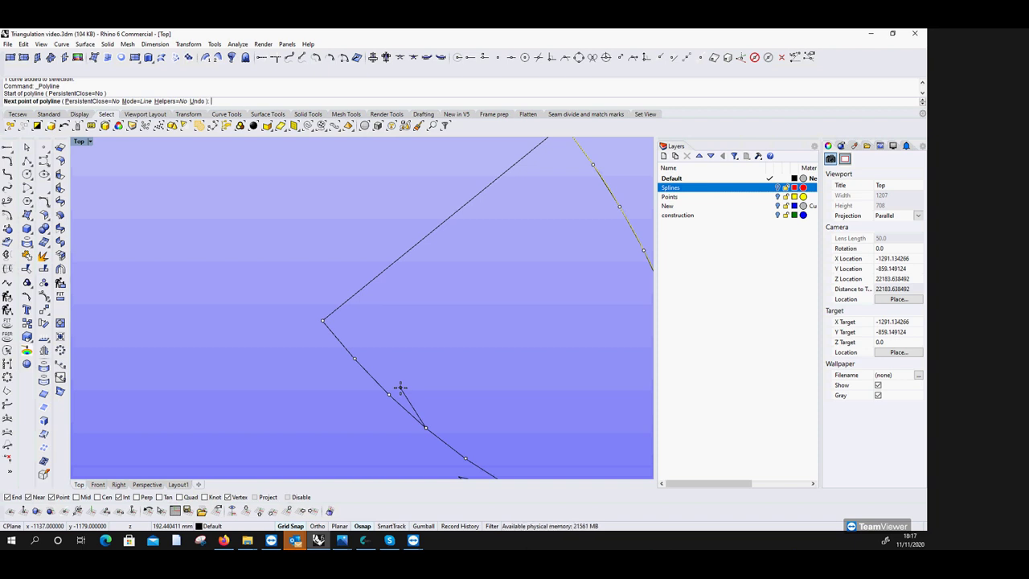
key("Return")
scroll(306, 284, "down", 5)
scroll(431, 299, "up", 4)
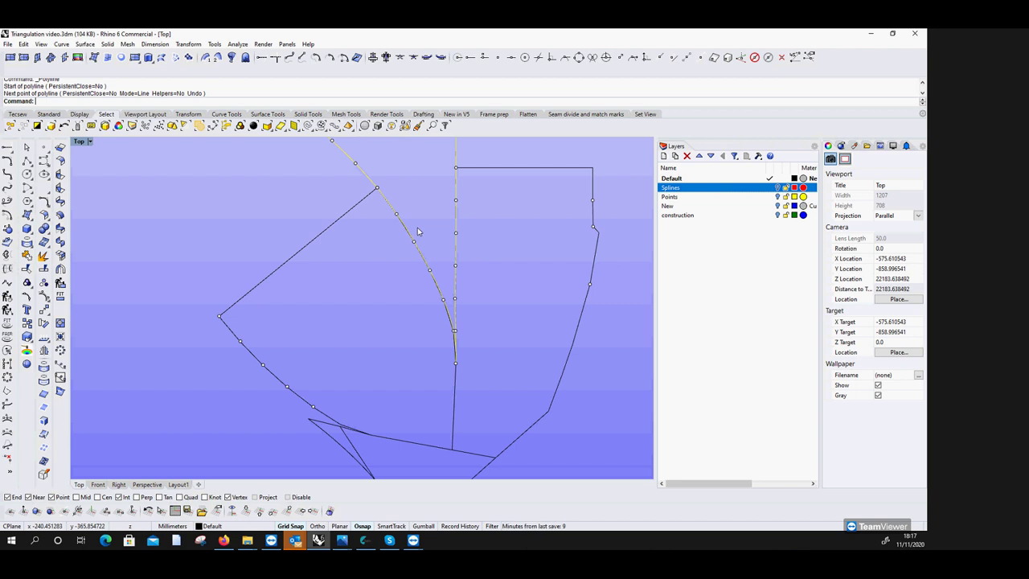
scroll(426, 273, "down", 3)
scroll(432, 286, "up", 3)
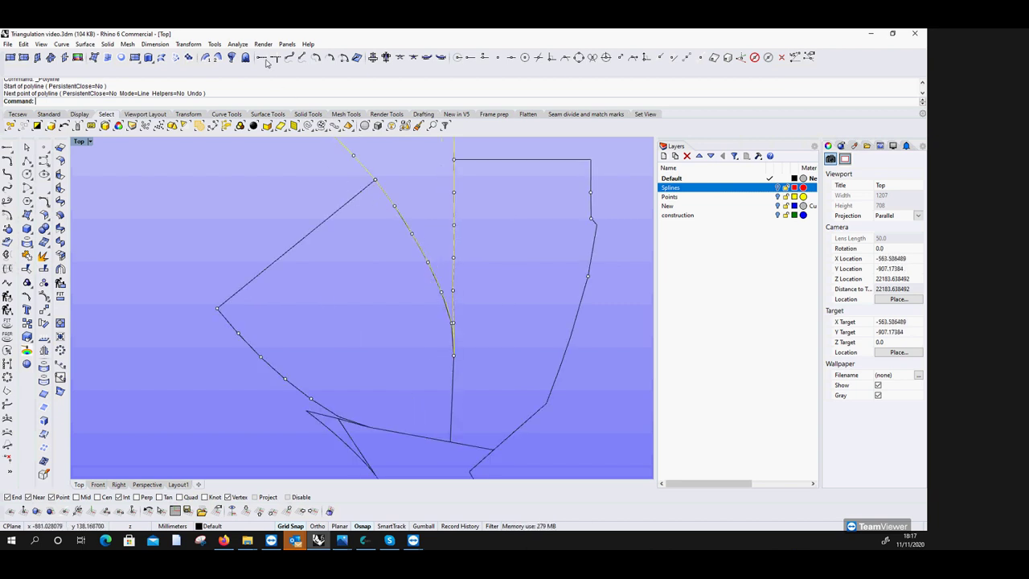
Measure the length of one panel curve.
left_click(238, 45)
left_click(250, 115)
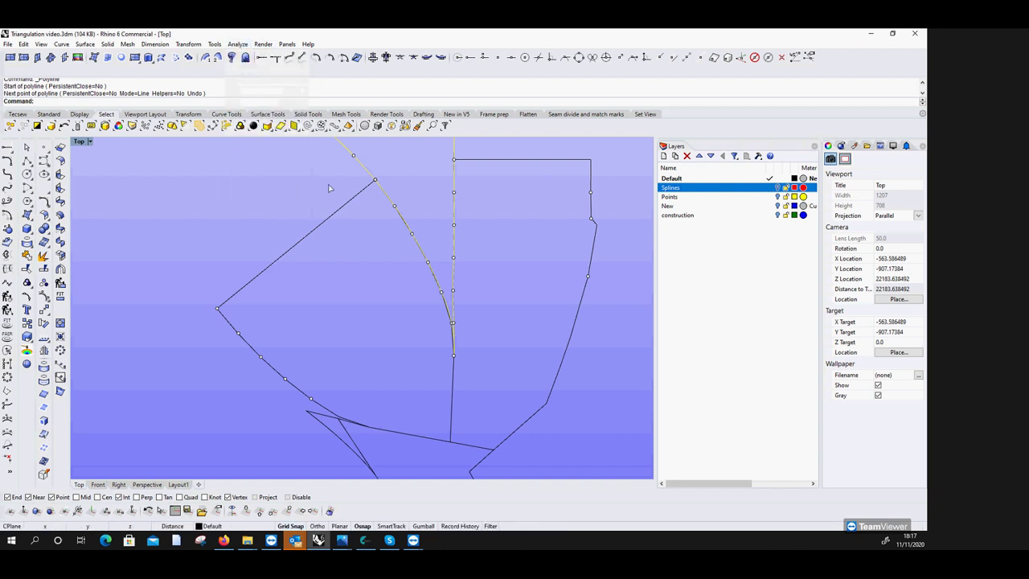
left_click(447, 314)
scroll(434, 331, "up", 2)
key("Return")
Join two curve pieces into one and delete the thin vertical curves.
left_click(29, 255)
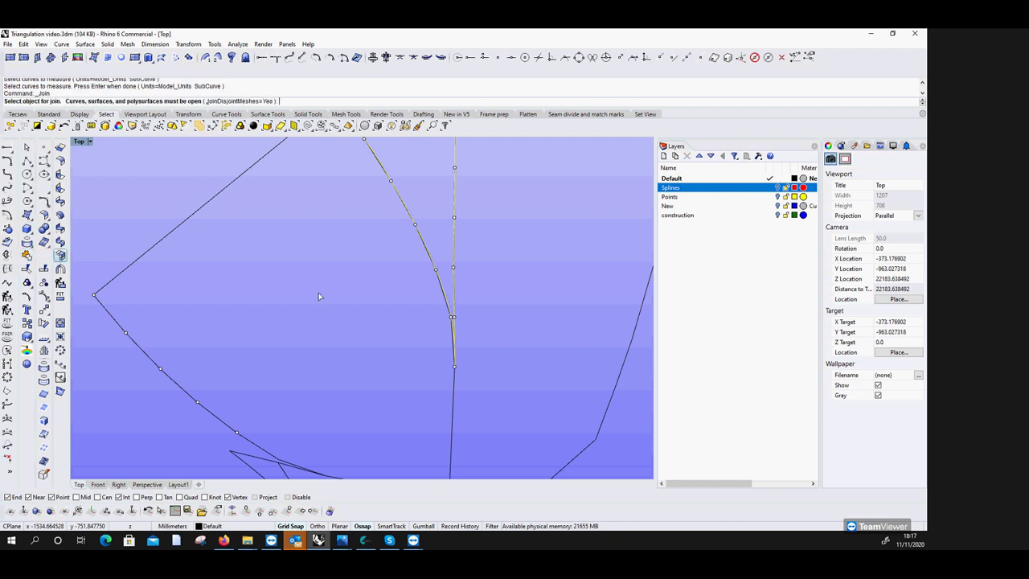
left_click(441, 299)
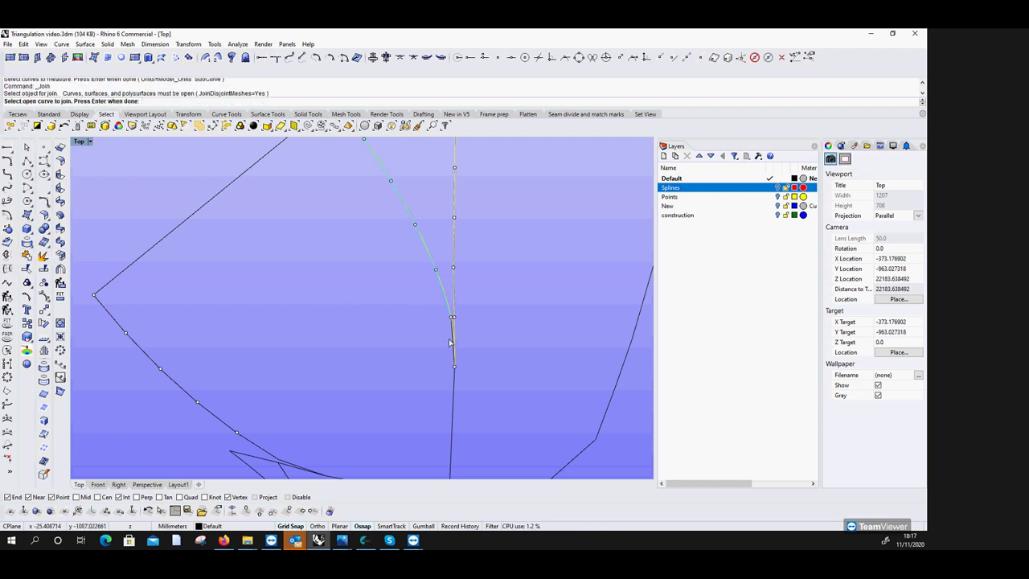
left_click(450, 343)
key("Return")
key("Return")
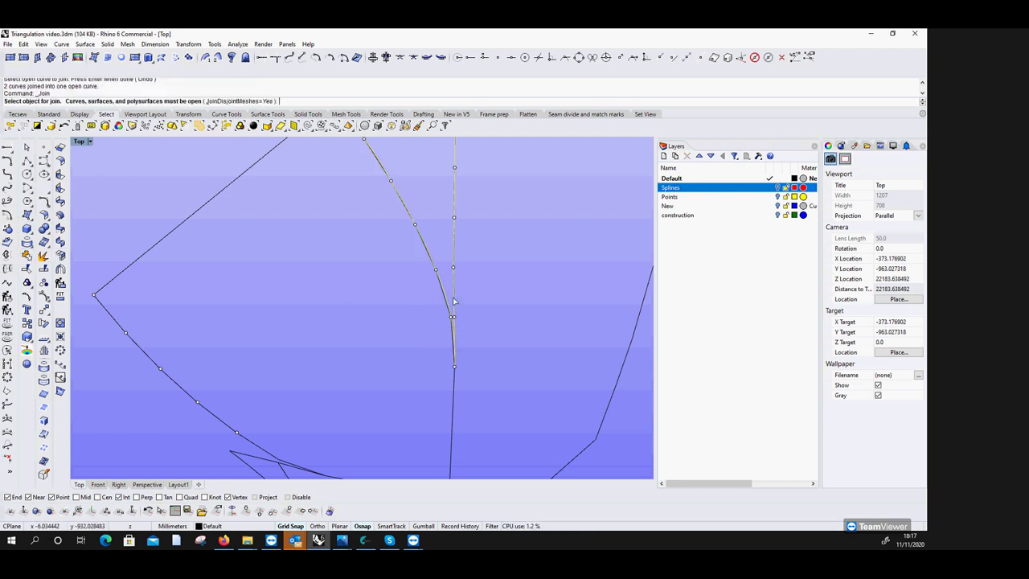
left_click(448, 297)
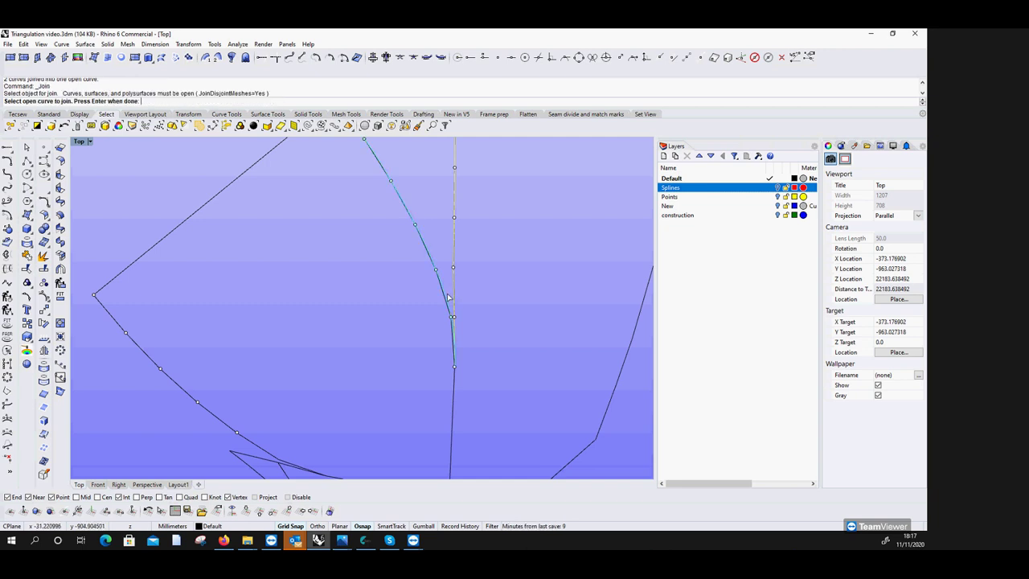
scroll(447, 297, "up", 4)
key("Delete")
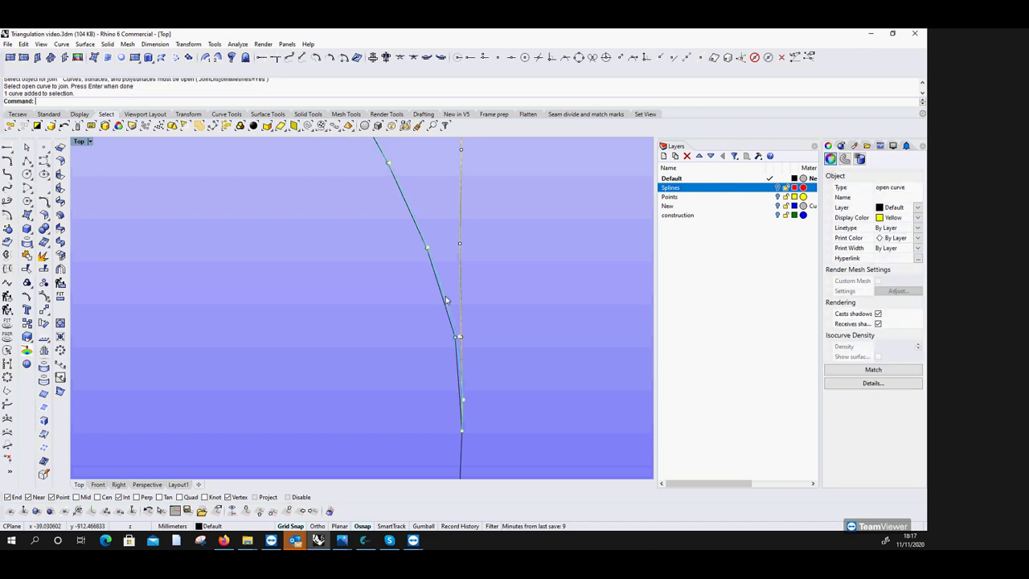
left_click(459, 302)
key("Delete")
scroll(438, 367, "down", 4)
scroll(437, 366, "down", 1)
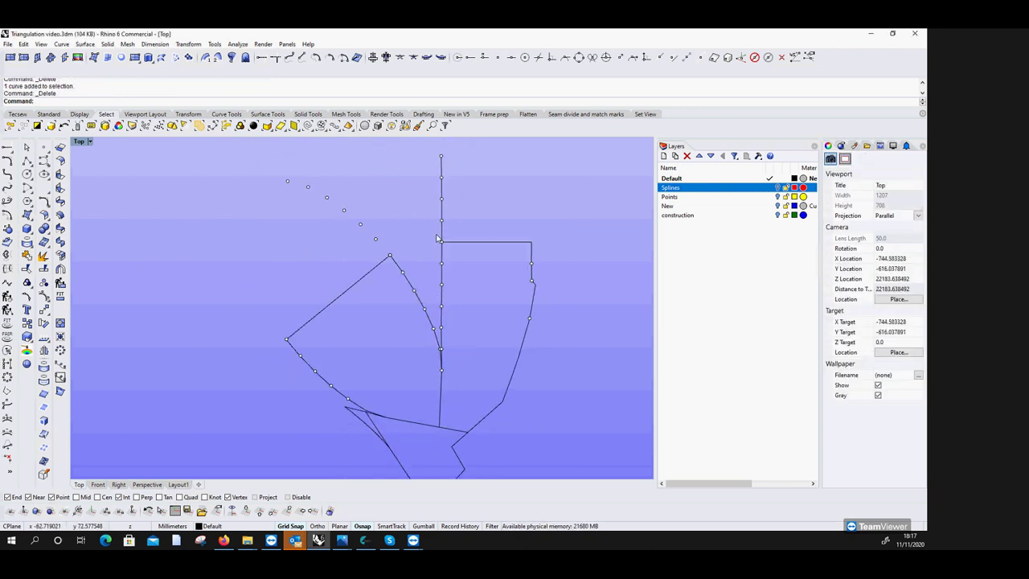
Trim off the upper part of the vertical line at the cutting curve.
left_click(7, 256)
left_click(460, 242)
key("Return")
left_click(441, 231)
key("Return")
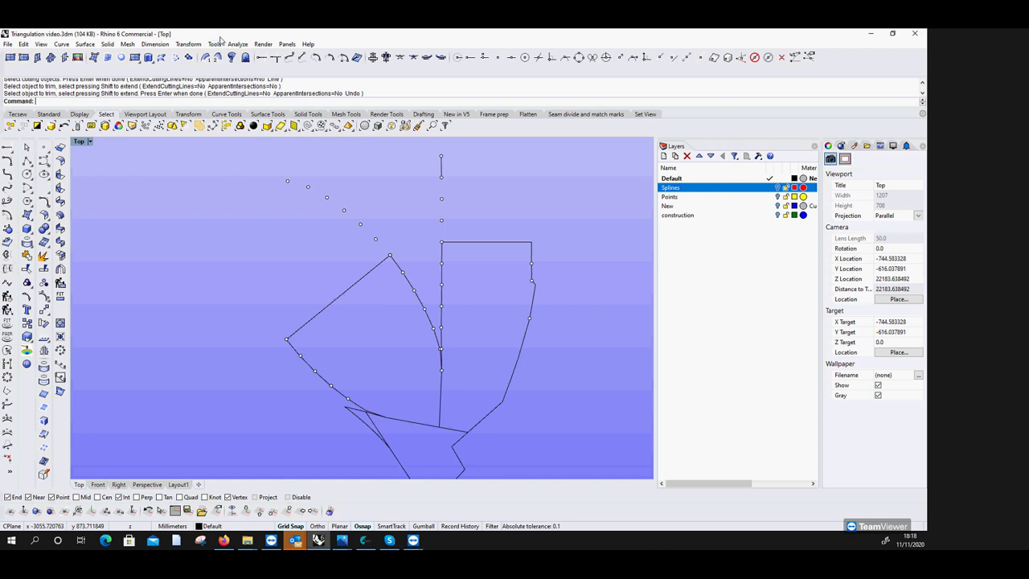
Measure the curves, reading 1200 mm and 600 mm.
left_click(238, 44)
left_click(270, 116)
left_click(418, 312)
key("Return")
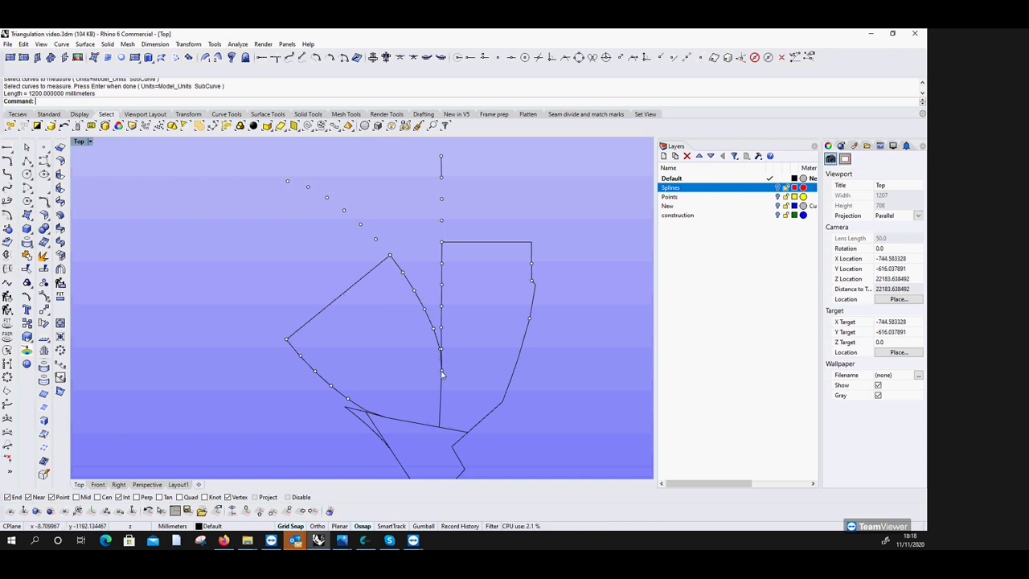
right_click(444, 275)
left_click(444, 275)
key("Return")
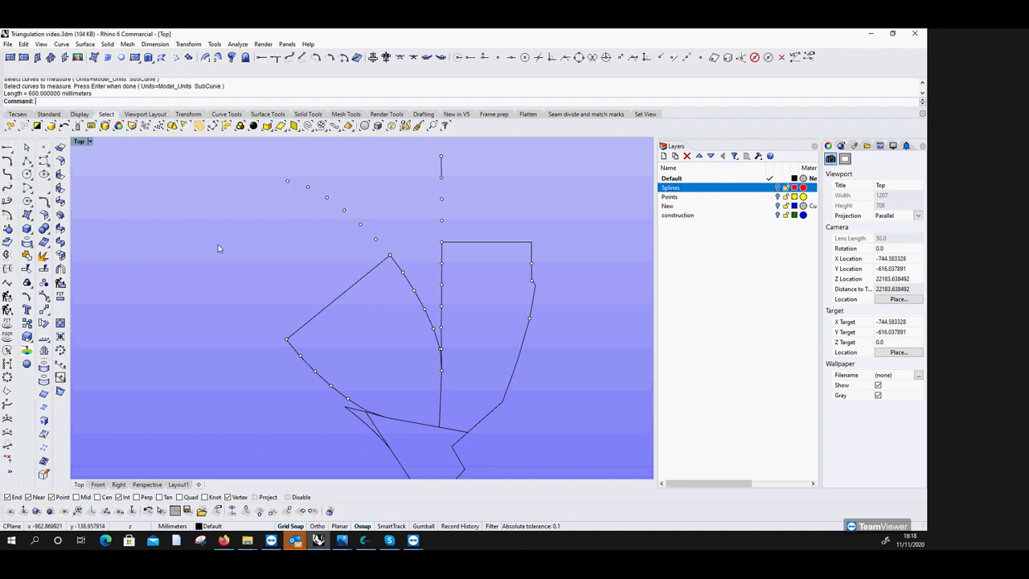
Join the four curves into one open curve.
left_click(26, 255)
left_click(448, 299)
left_click(447, 310)
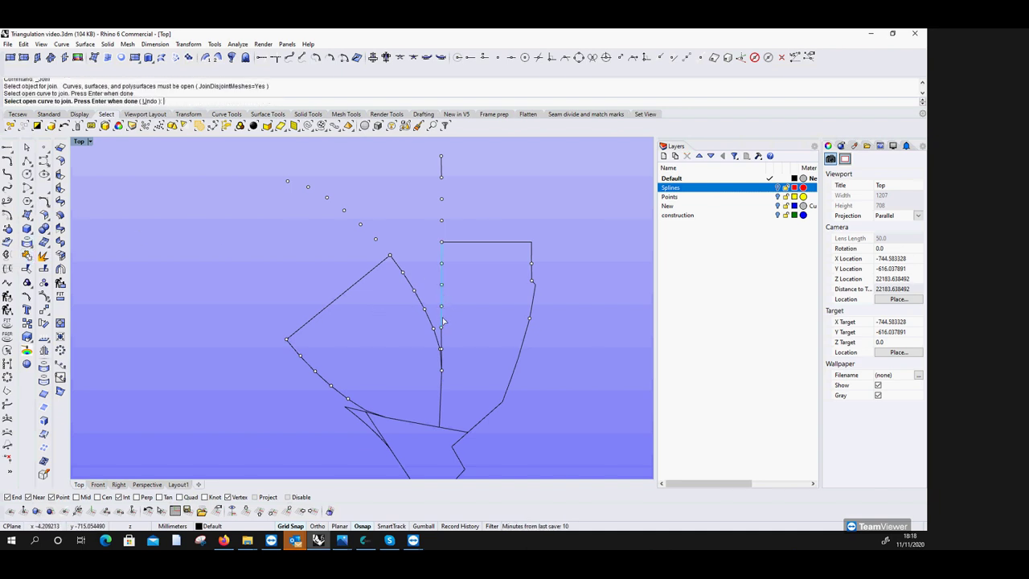
left_click(444, 357)
right_click(448, 356)
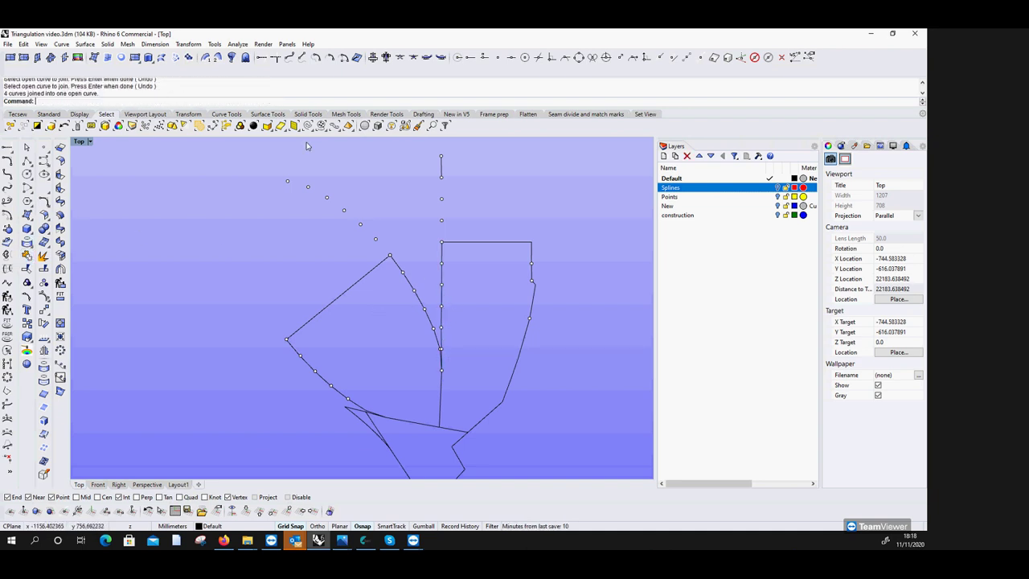
middle_click(301, 105)
left_click(336, 184)
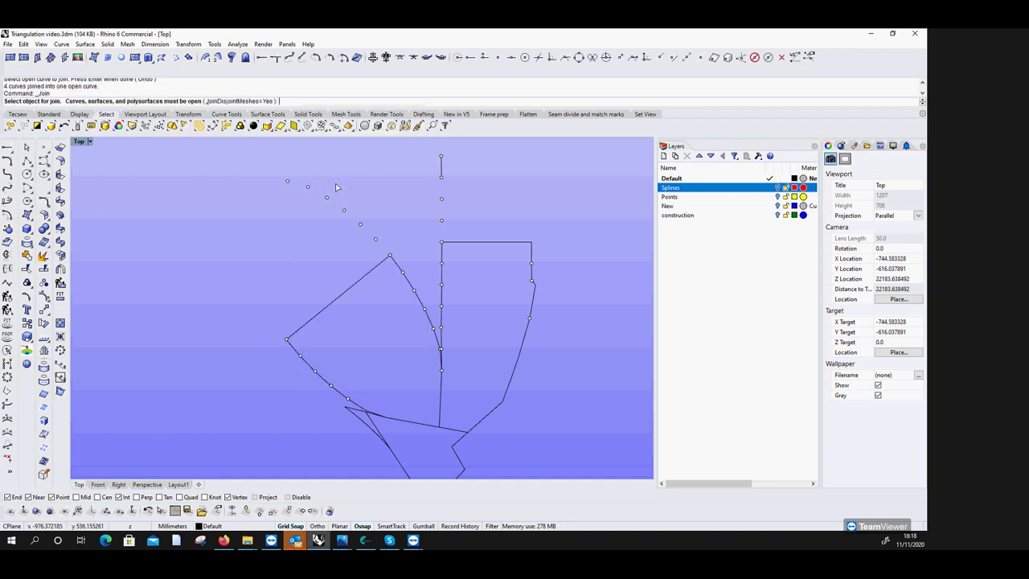
Measure the joined curve's length from the middle-click command list.
middle_click(91, 104)
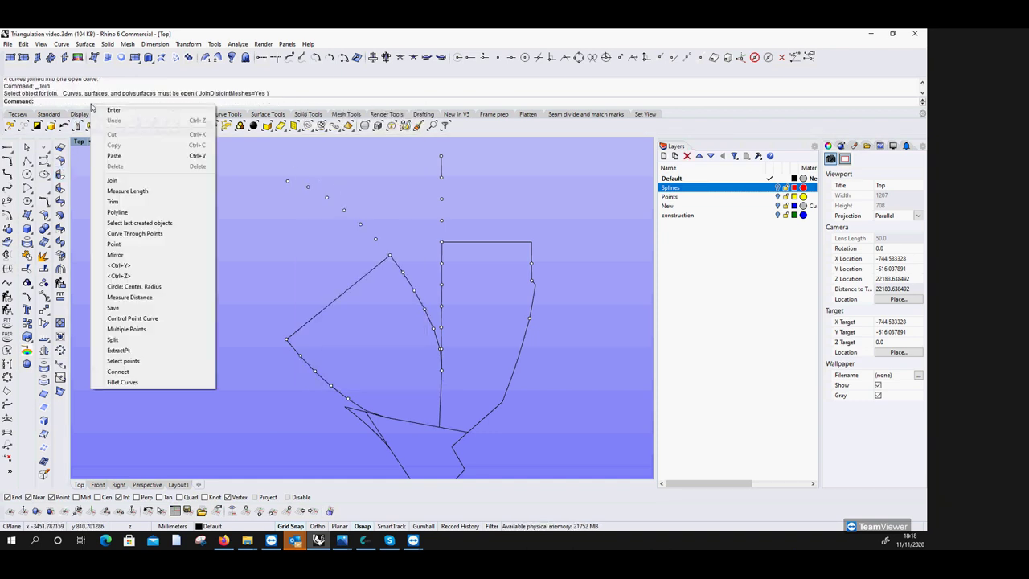
left_click(121, 192)
left_click(441, 275)
right_click(443, 275)
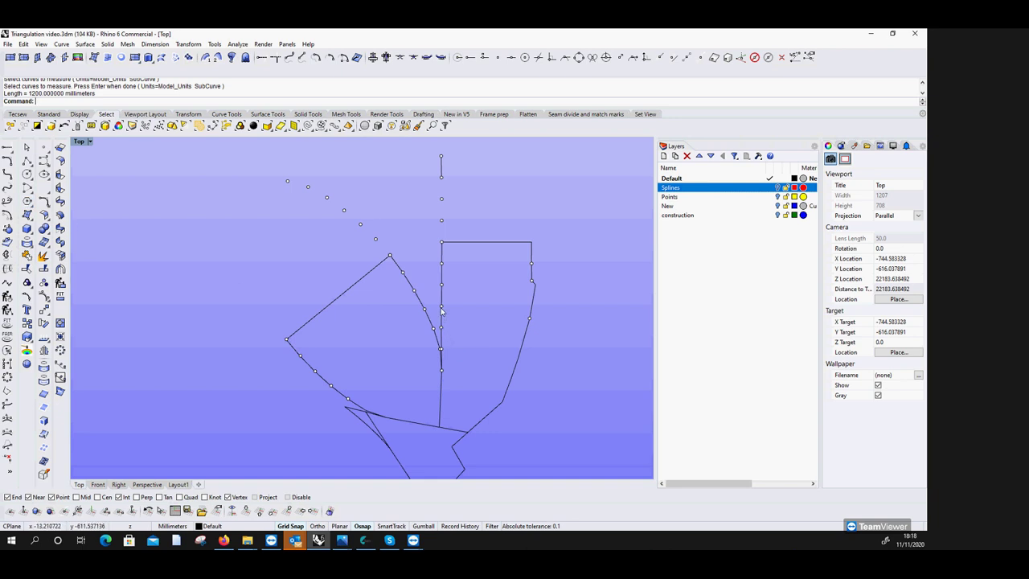
scroll(442, 351, "down", 3)
Delete the old points and curves in the upper and lower areas.
scroll(330, 208, "up", 1)
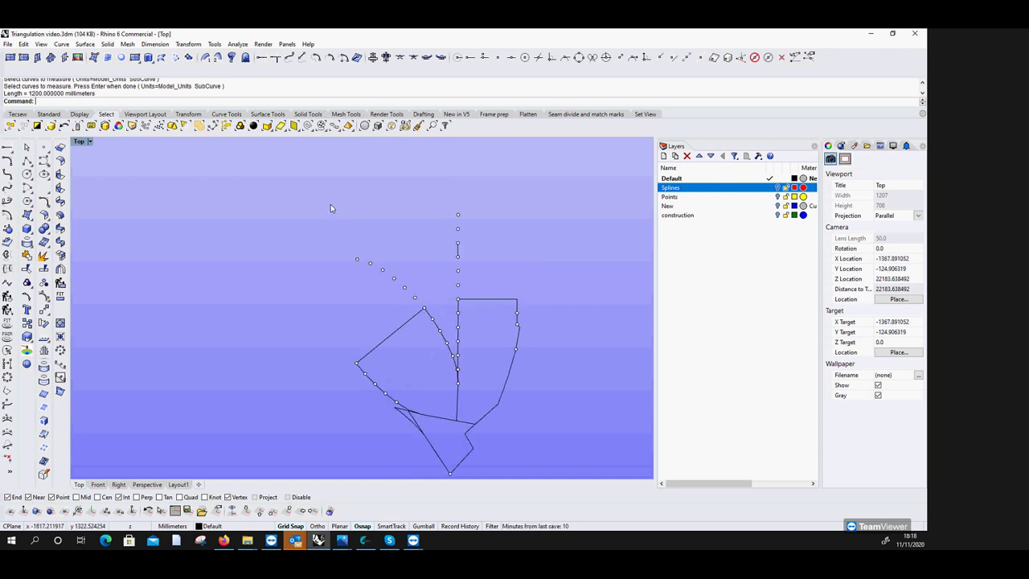
left_click_drag(331, 186, 508, 301)
key("Delete")
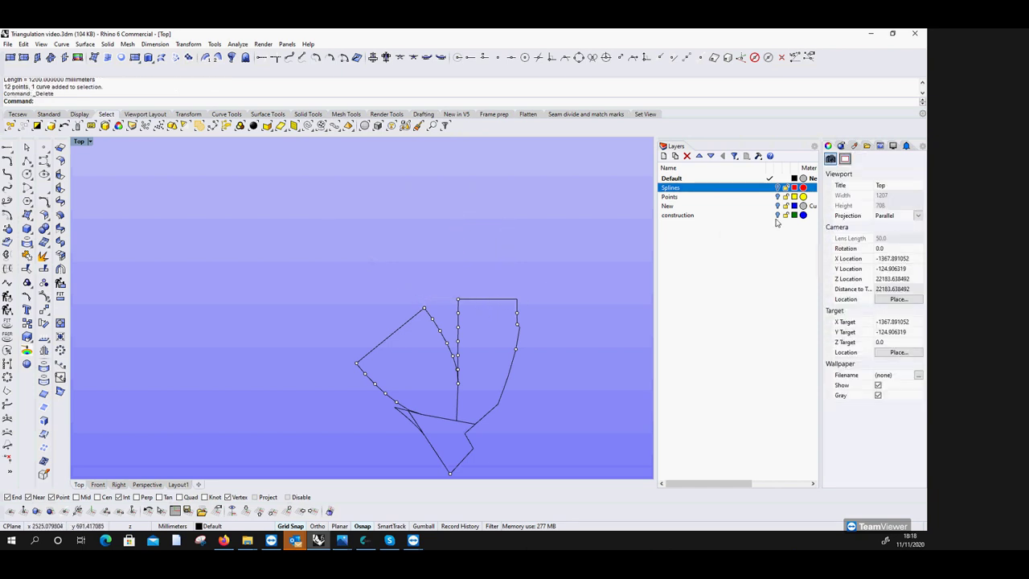
left_click_drag(220, 262, 586, 449)
key("Delete")
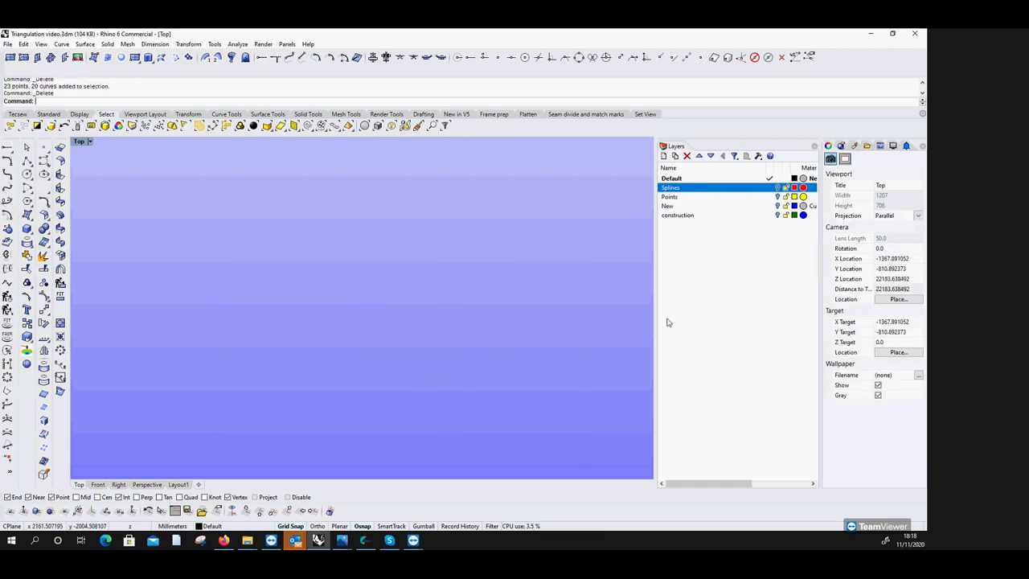
Hide the Points layer, show Splines and New layer, and make construction current.
left_click(778, 197)
left_click(777, 187)
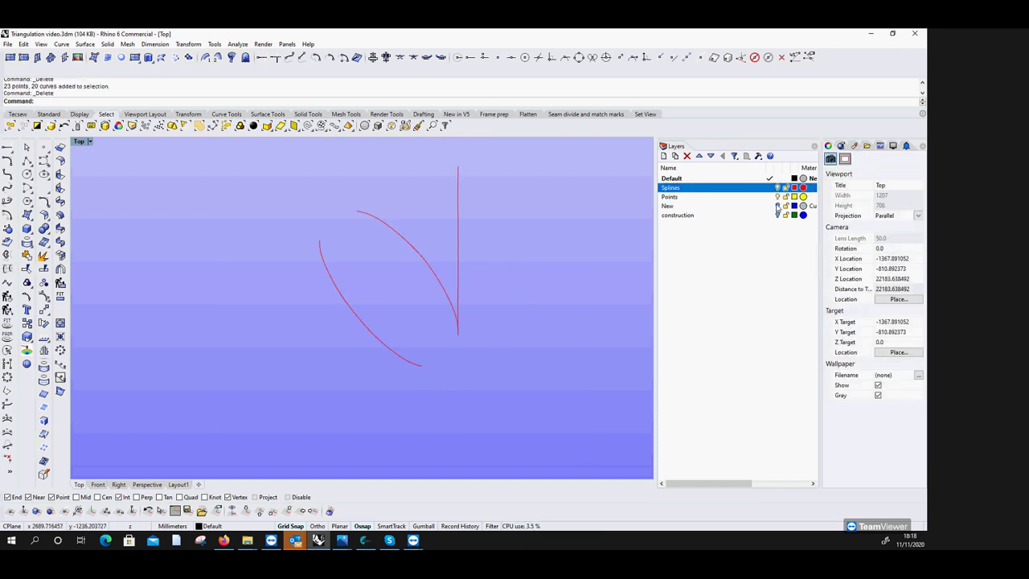
left_click(778, 207)
left_click(678, 215)
scroll(457, 414, "down", 2)
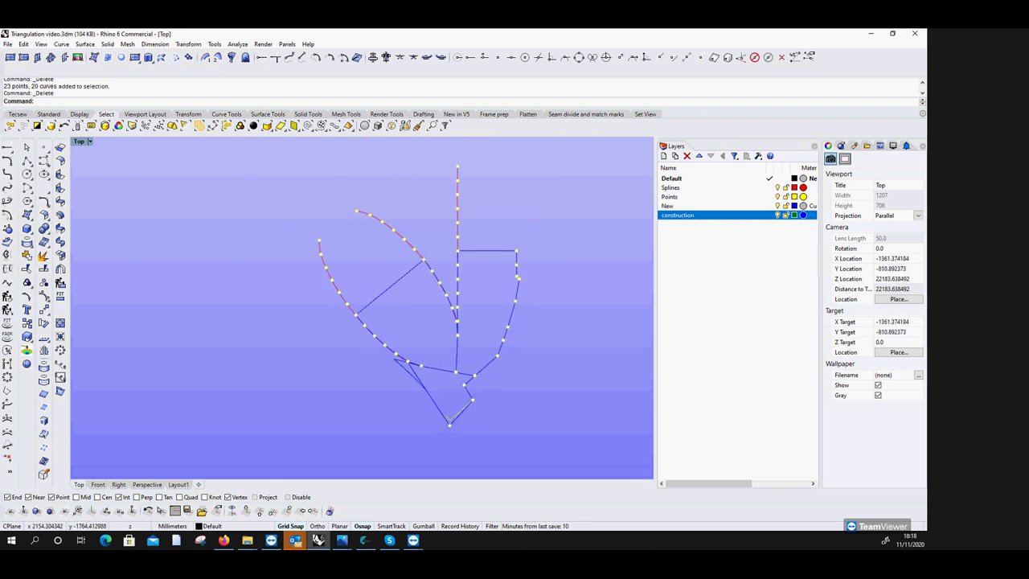
scroll(464, 299, "up", 3)
scroll(459, 426, "down", 2)
scroll(459, 430, "up", 1)
scroll(462, 440, "down", 1)
scroll(465, 438, "up", 1)
scroll(467, 427, "up", 1)
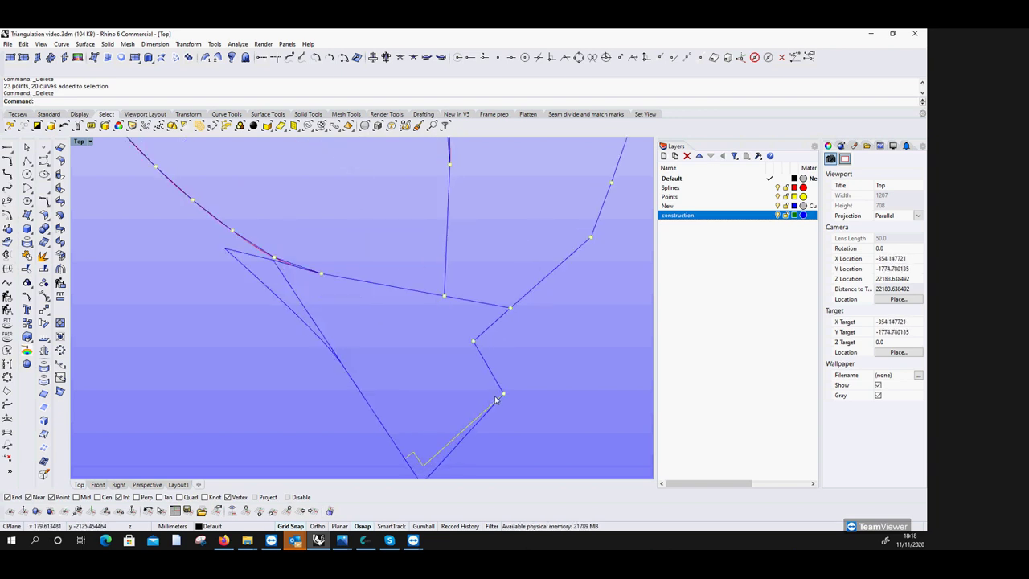
scroll(326, 359, "down", 3)
scroll(353, 418, "up", 1)
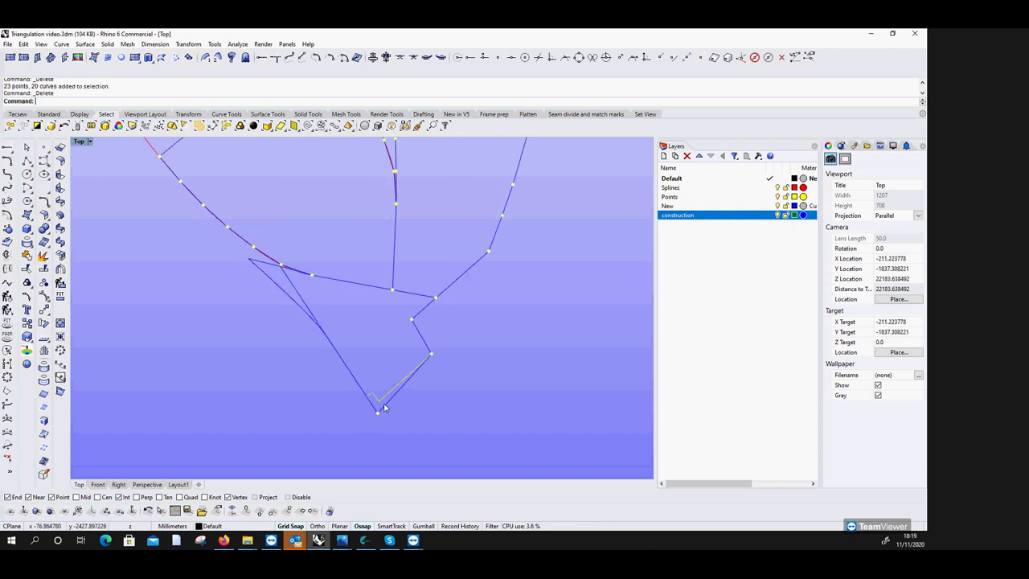
scroll(384, 408, "up", 2)
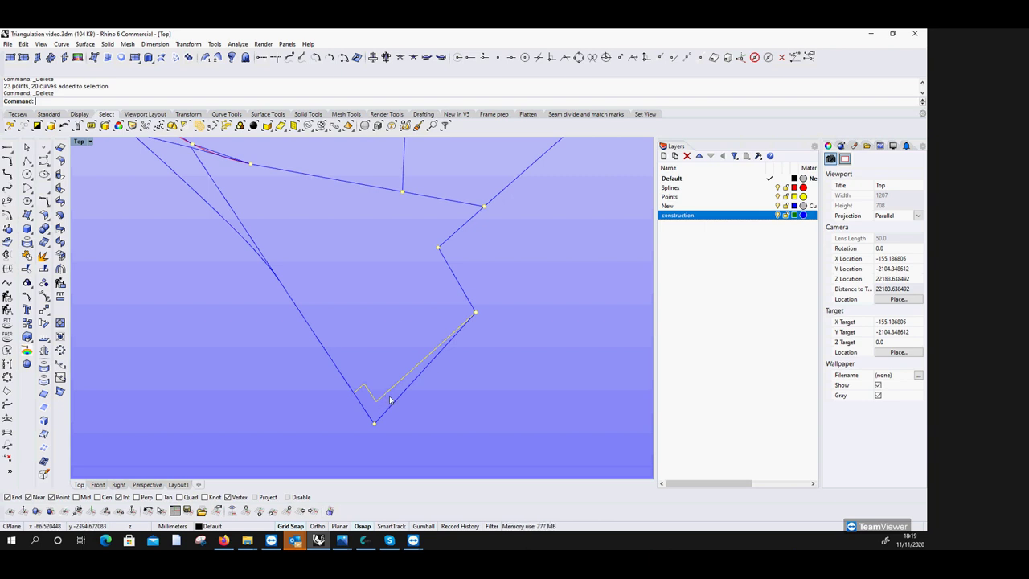
scroll(415, 397, "down", 5)
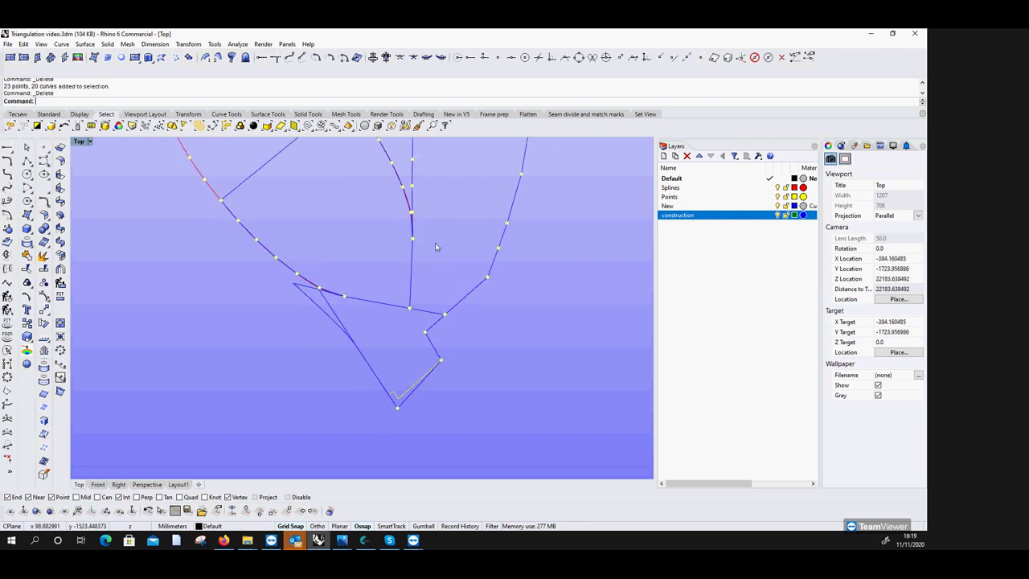
scroll(350, 271, "down", 1)
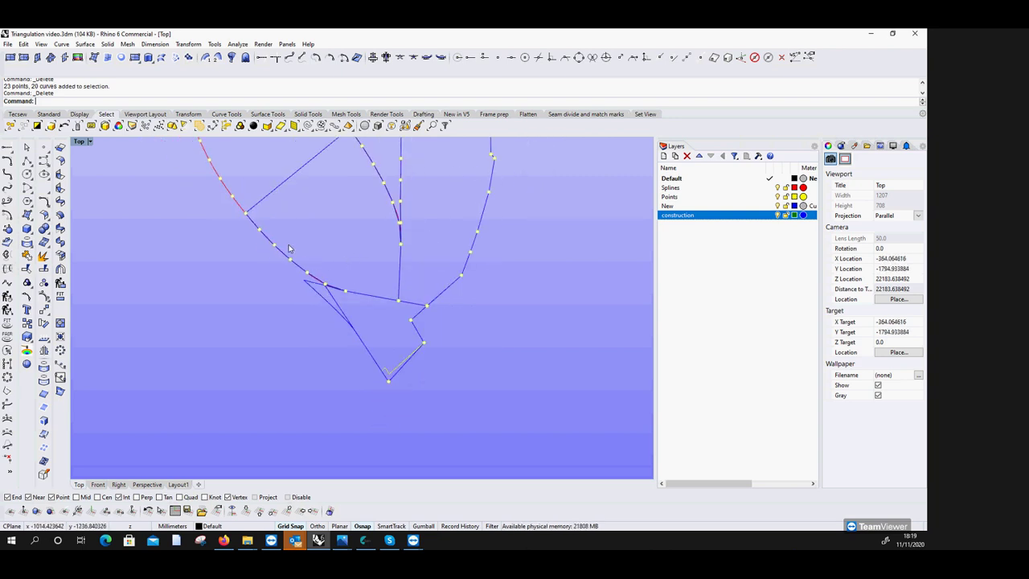
scroll(402, 385, "up", 6)
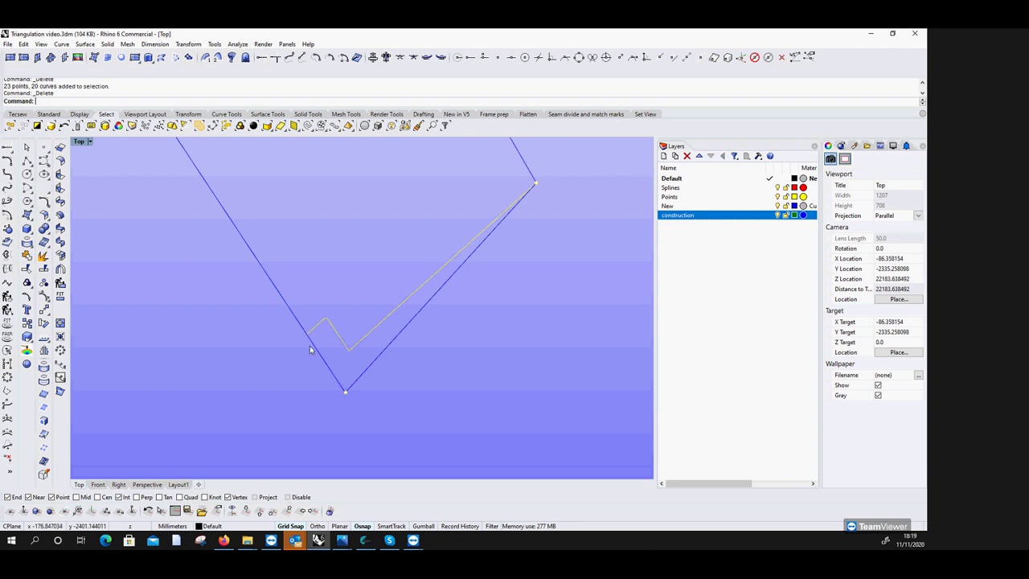
scroll(346, 353, "down", 5)
scroll(357, 344, "down", 2)
scroll(358, 342, "down", 3)
scroll(358, 338, "up", 1)
scroll(358, 326, "up", 1)
Select all 54 points with SelPt and move them to another layer.
left_click(782, 197)
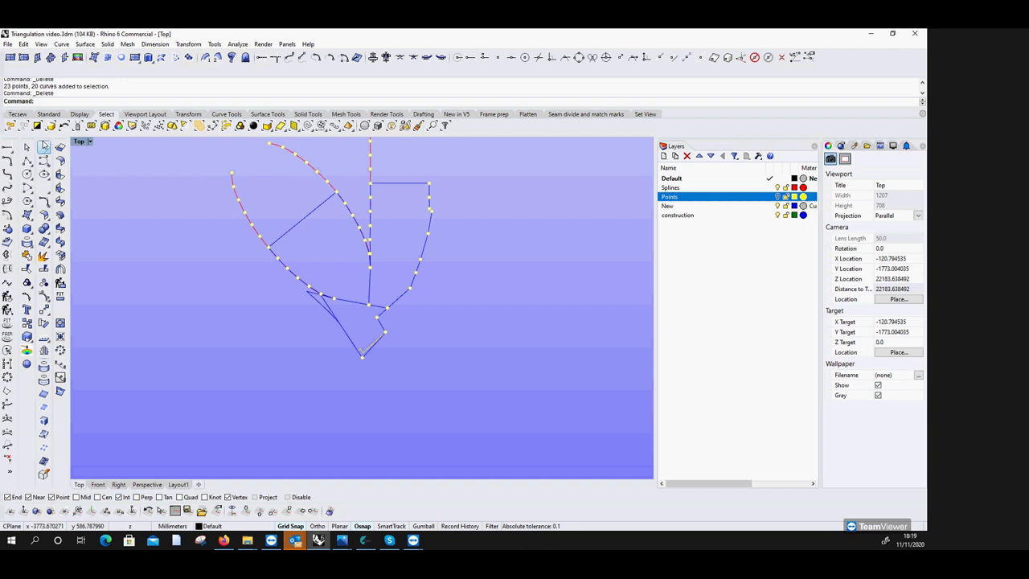
left_click(145, 126)
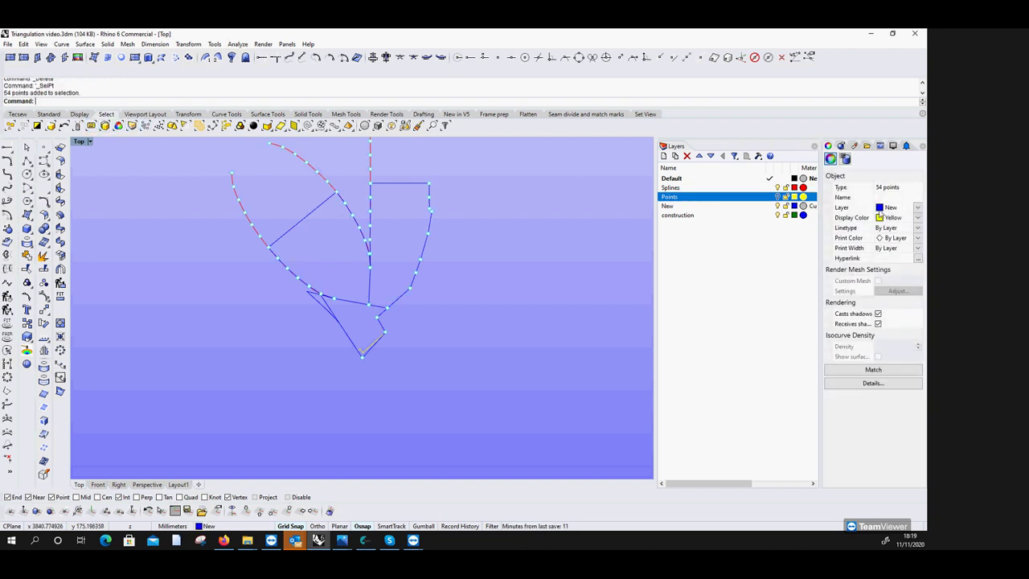
left_click(918, 208)
left_click(884, 236)
key("Escape")
Delete the large stray circle and make construction the current layer again.
scroll(449, 356, "down", 3)
scroll(449, 356, "up", 3)
scroll(449, 356, "down", 3)
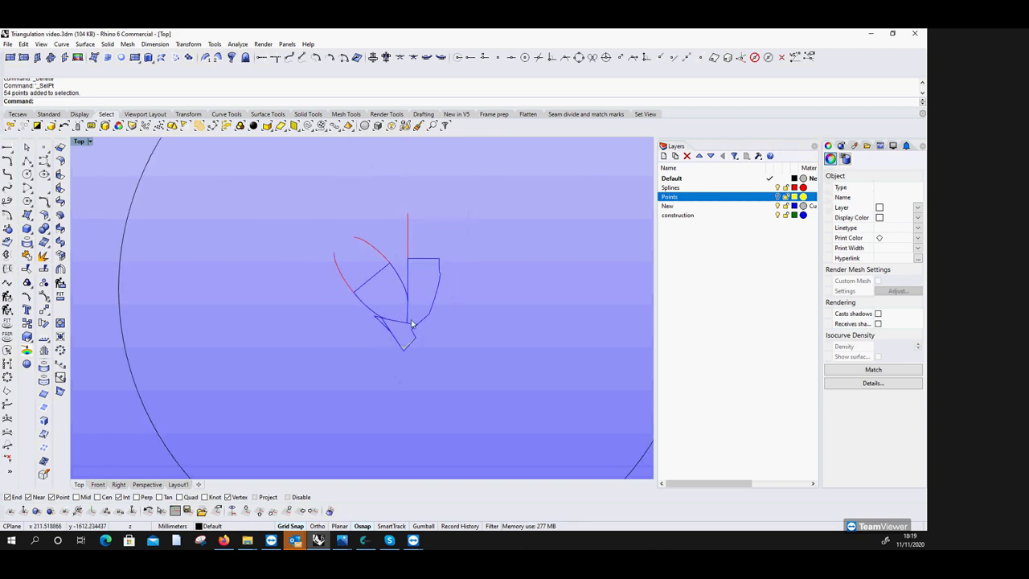
left_click(134, 392)
key("Delete")
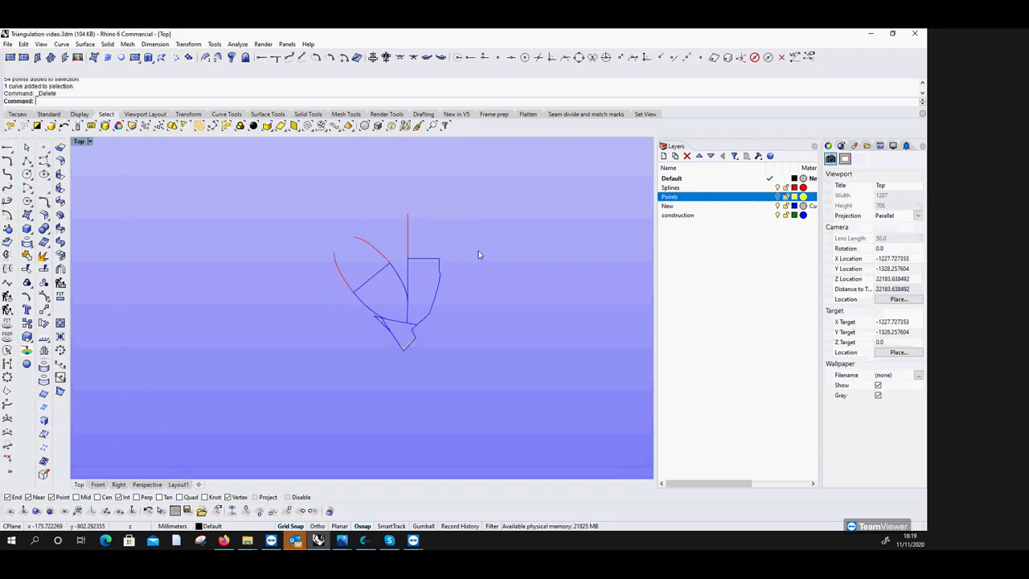
left_click(776, 215)
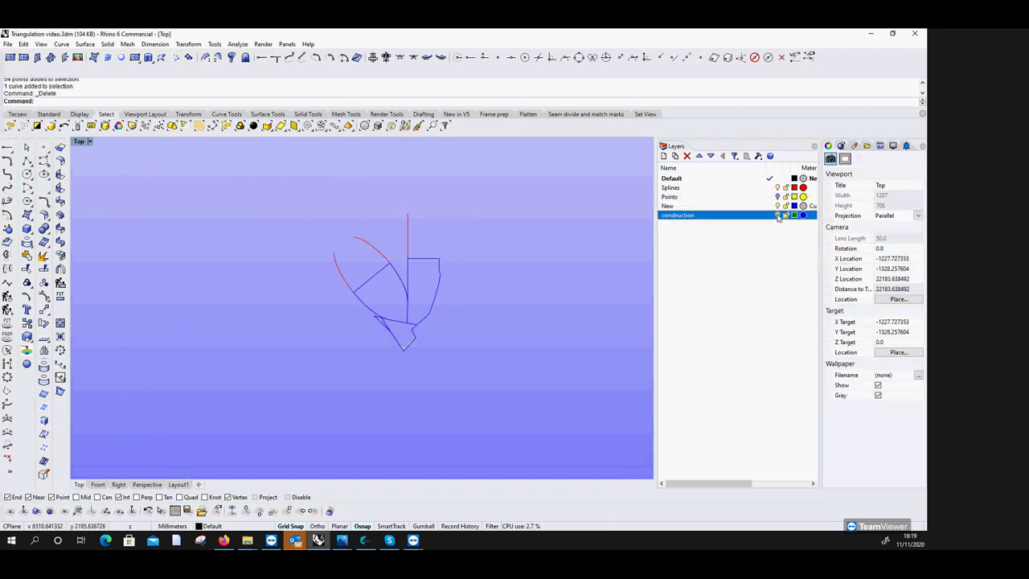
scroll(396, 277, "up", 3)
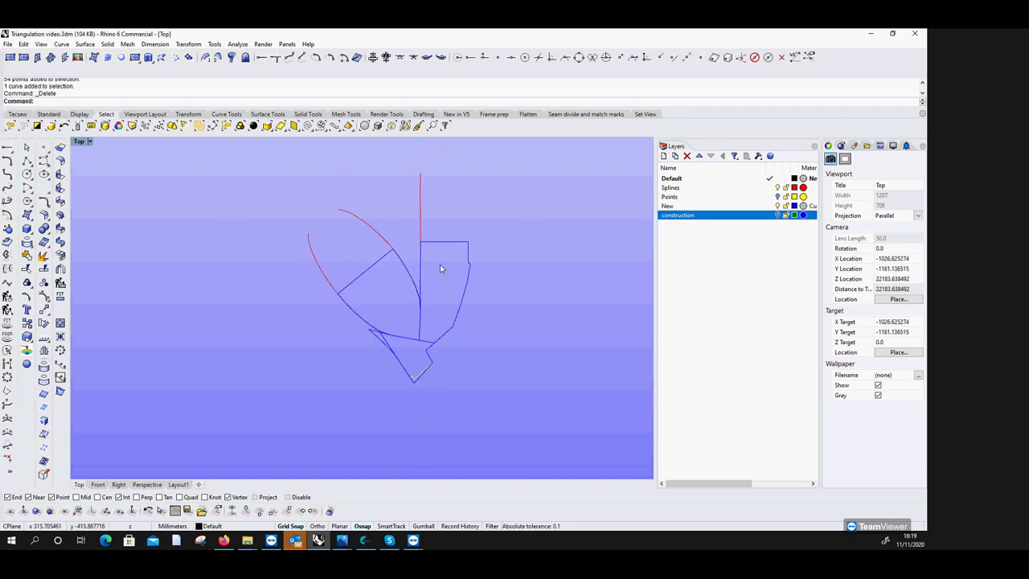
right_click(414, 539)
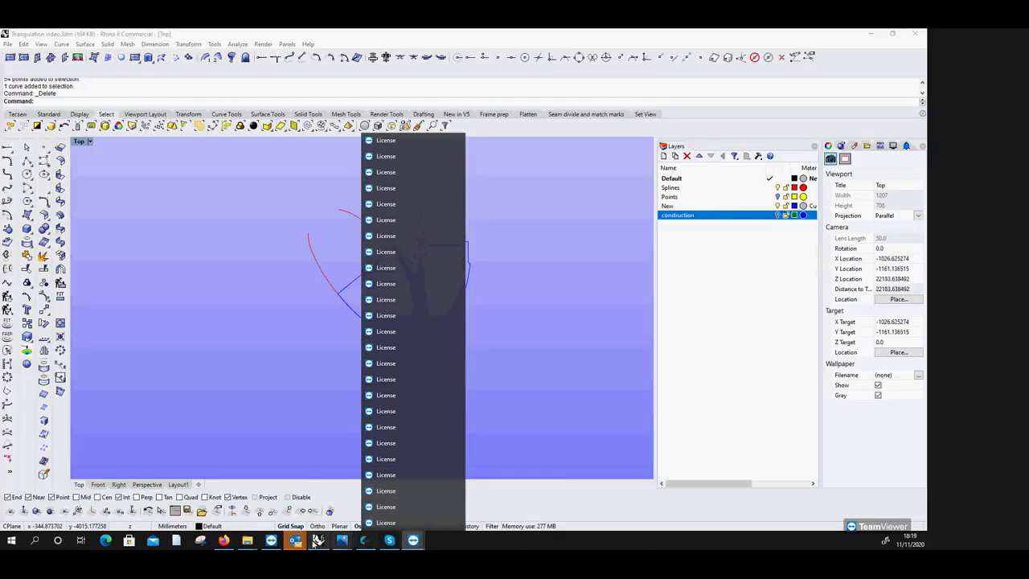
left_click(271, 543)
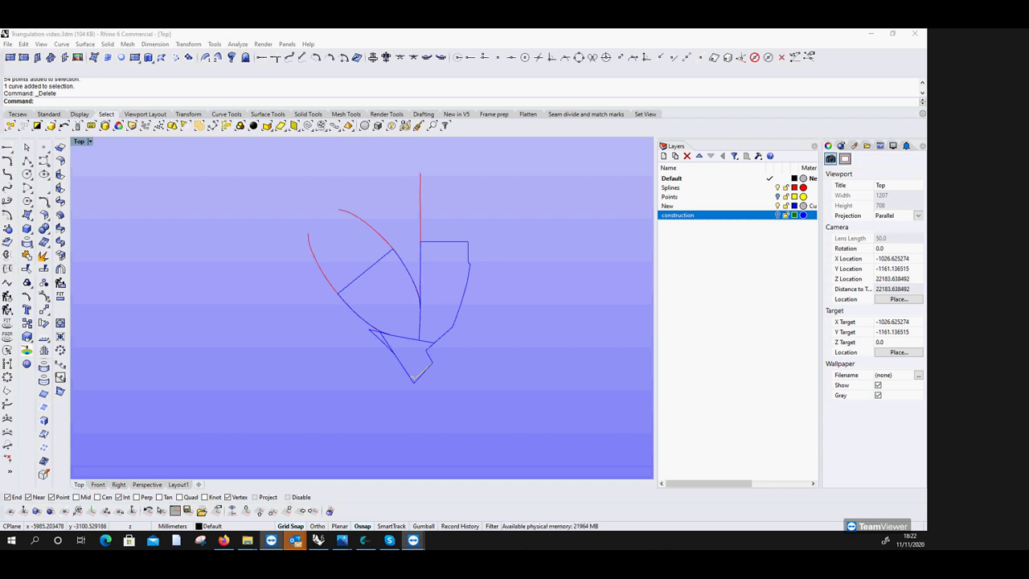
Open the licom (J:) drive in File Explorer and scroll through its 1,161 items.
left_click(689, 490)
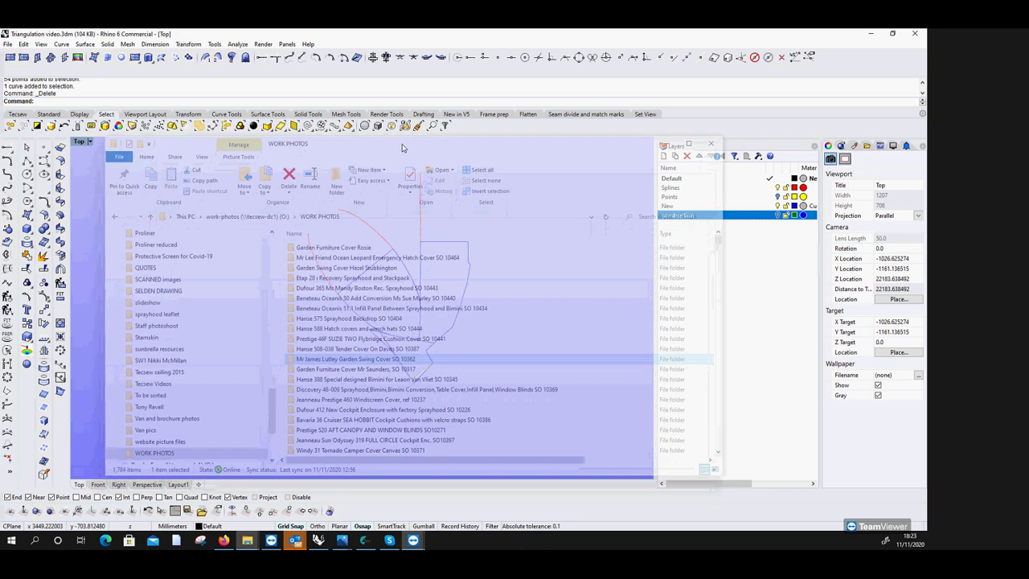
scroll(238, 309, "up", 15)
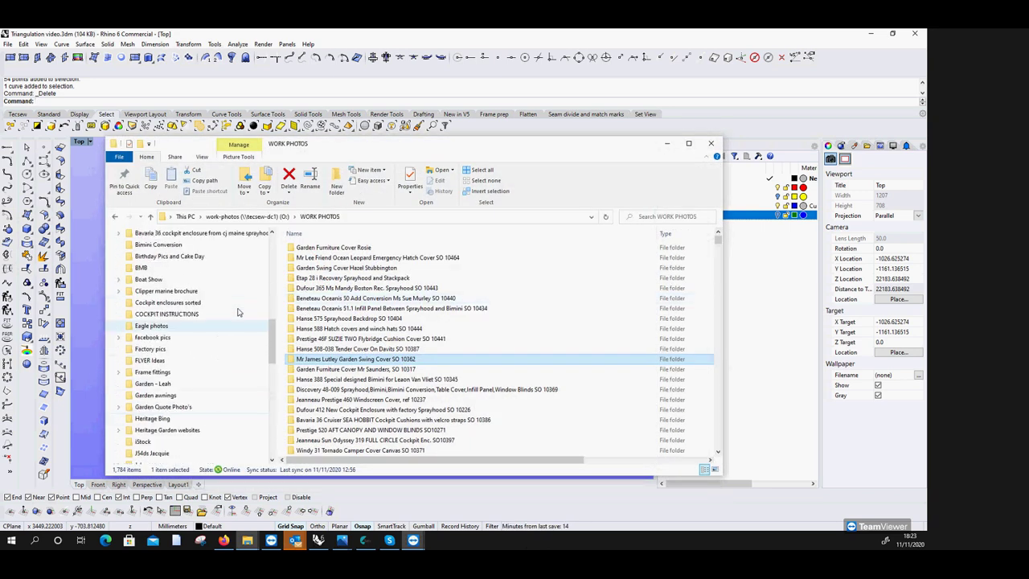
scroll(195, 358, "down", 4)
scroll(197, 367, "down", 12)
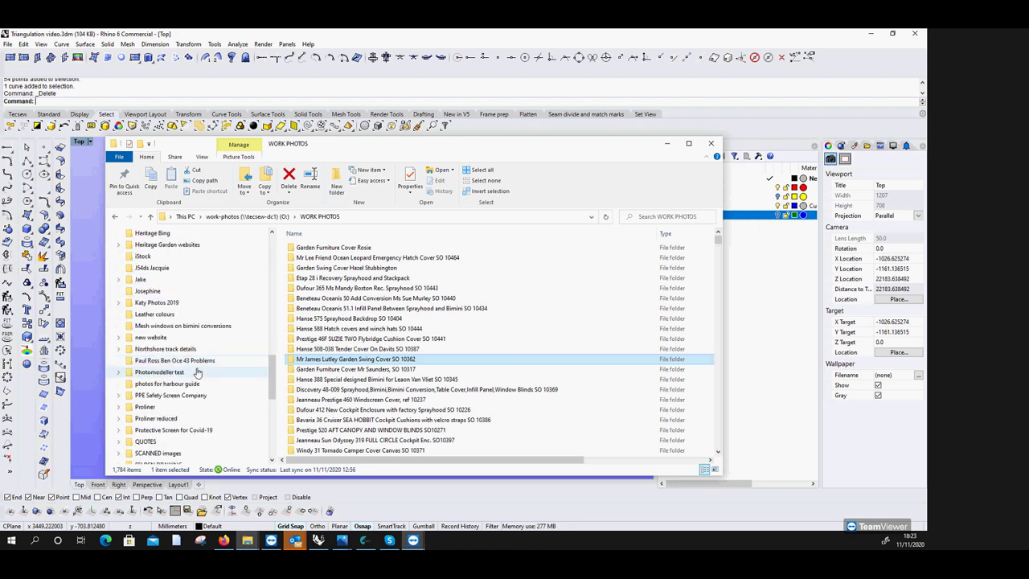
scroll(199, 378, "down", 4)
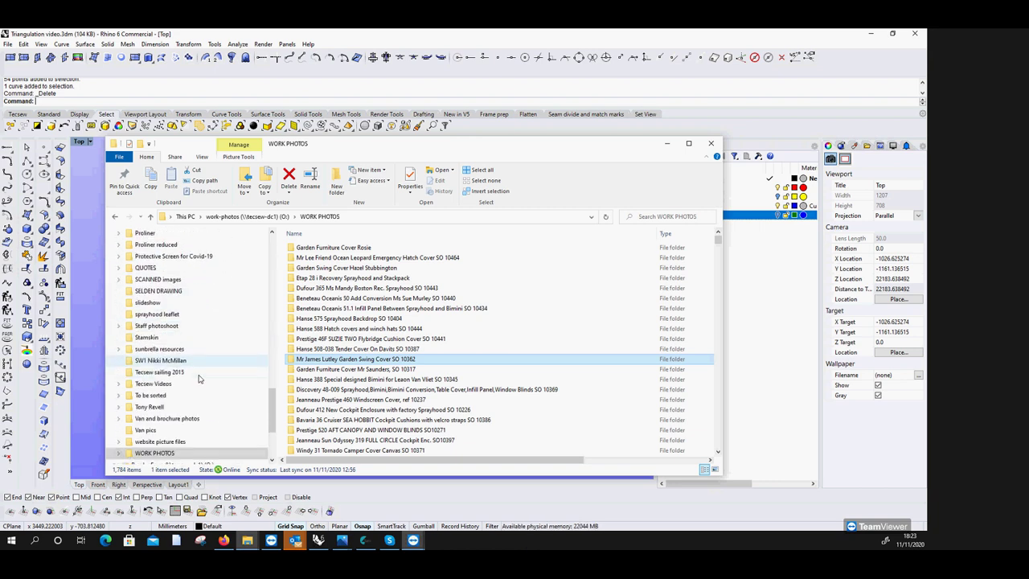
scroll(193, 398, "down", 3)
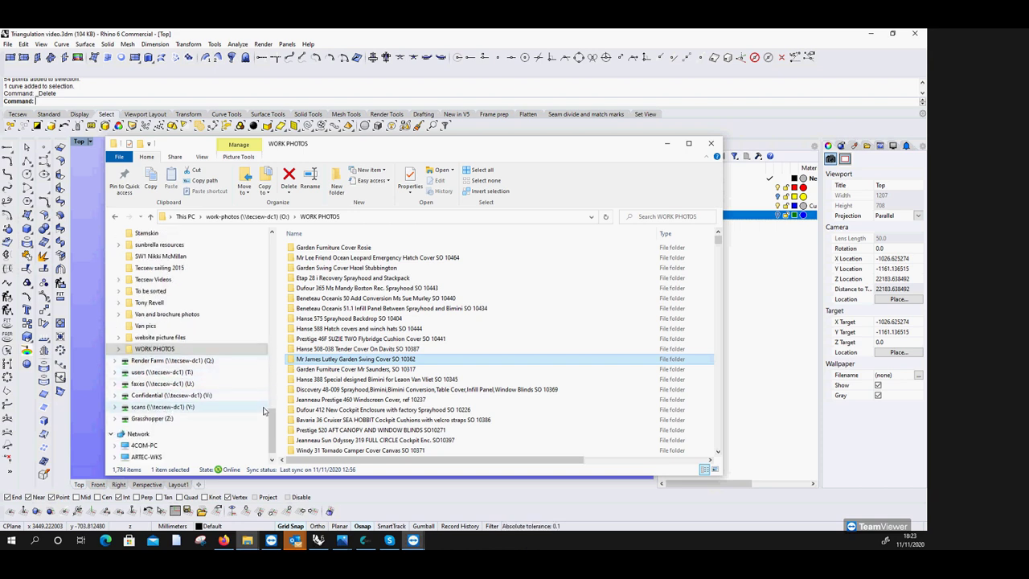
scroll(271, 414, "up", 20)
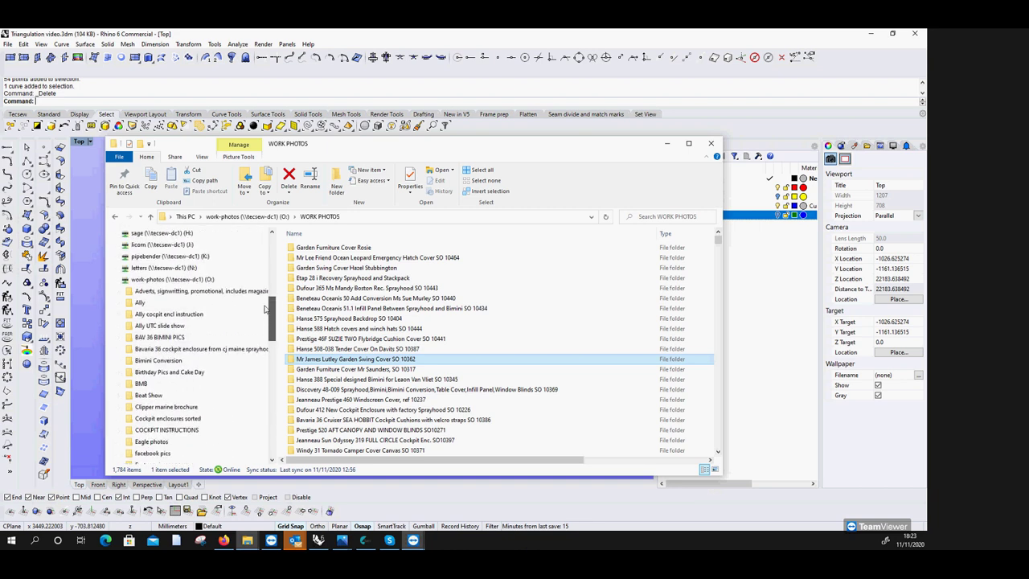
left_click(160, 292)
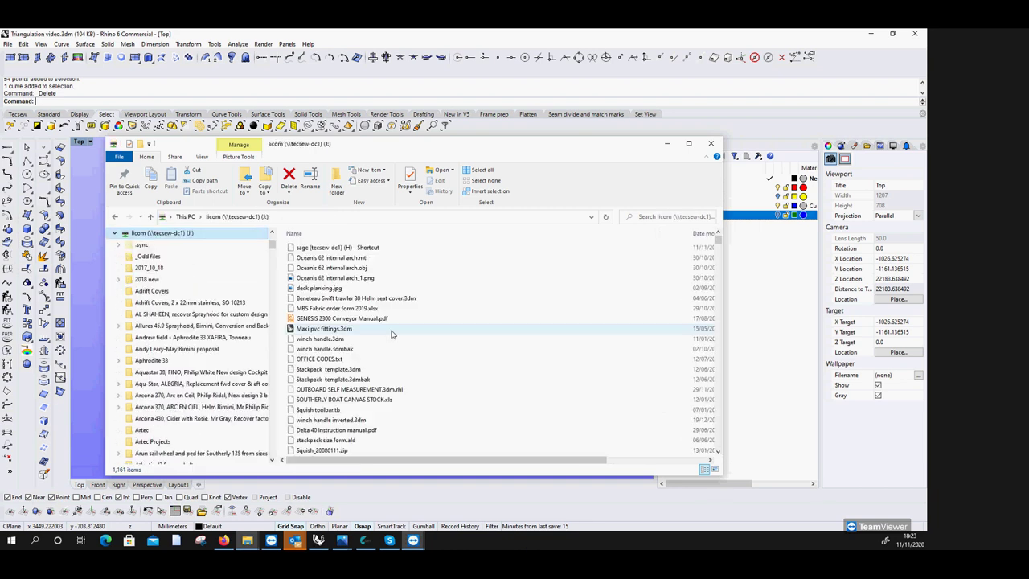
scroll(427, 373, "down", 3)
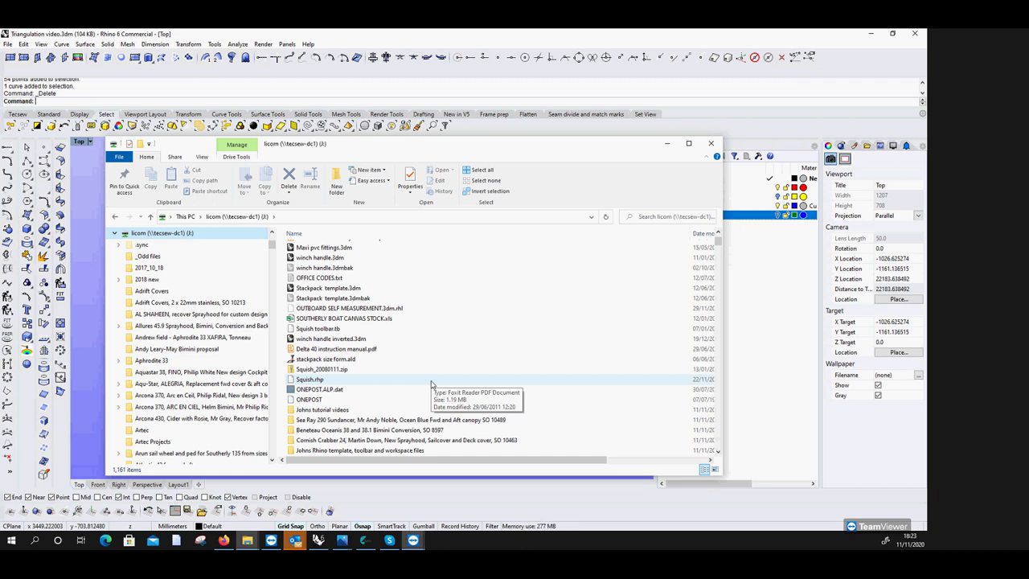
scroll(570, 409, "down", 3)
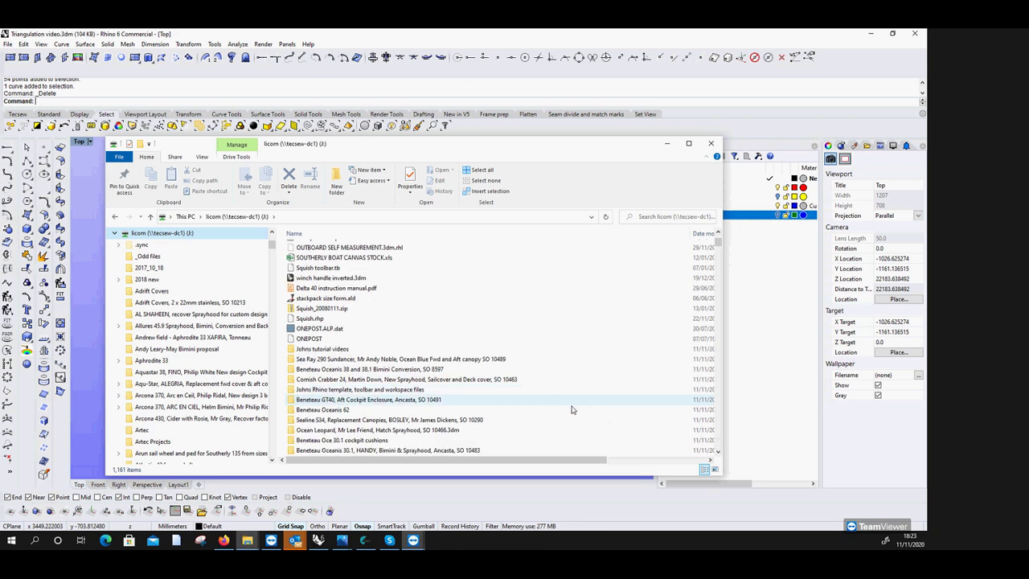
scroll(570, 409, "down", 6)
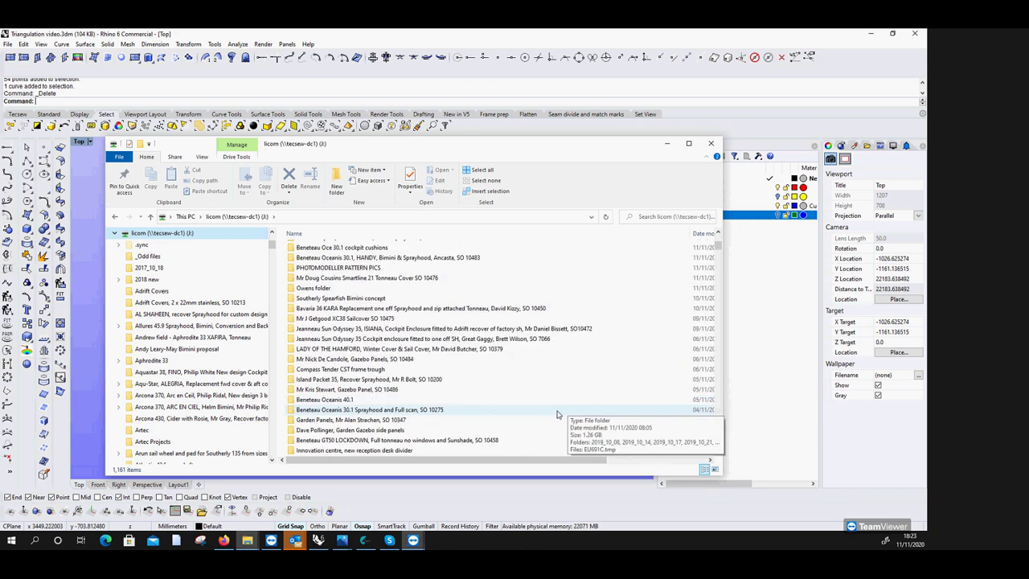
Open the Beneteau Oceanis 30.1 sprayhood folder, then Renders, and show files as large icons.
double_click(427, 411)
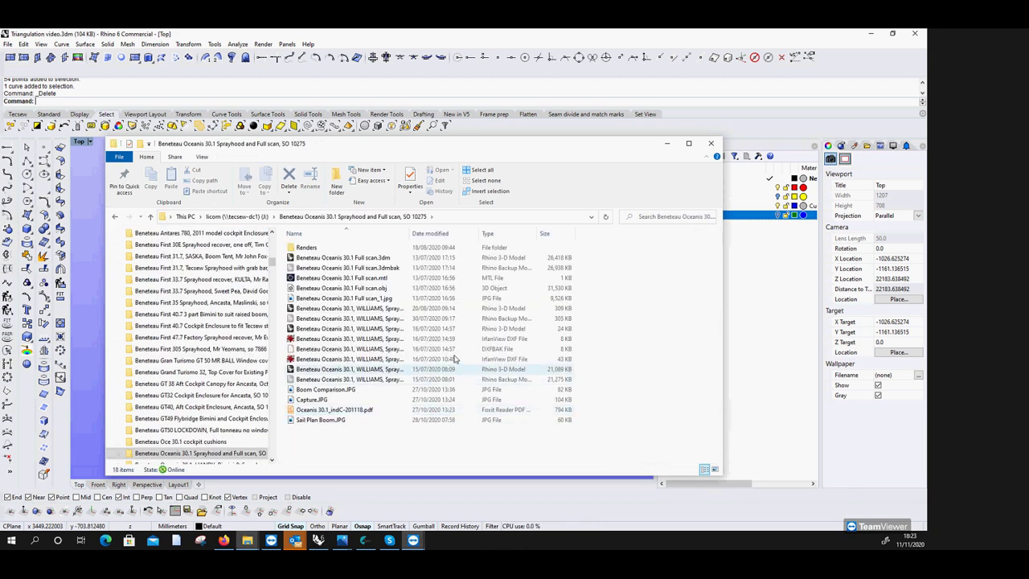
double_click(362, 249)
right_click(418, 394)
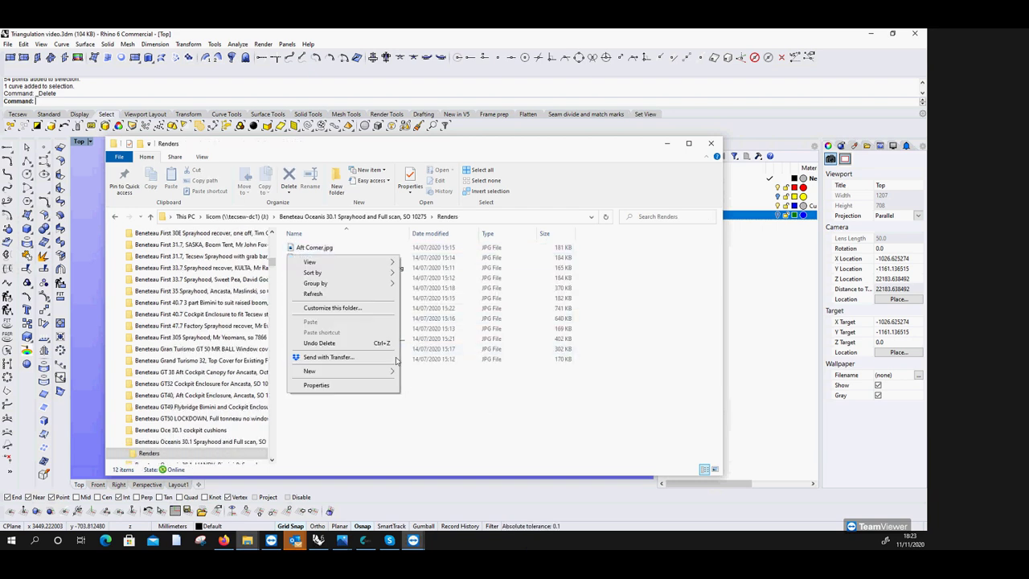
mouse_move(322, 262)
left_click(434, 272)
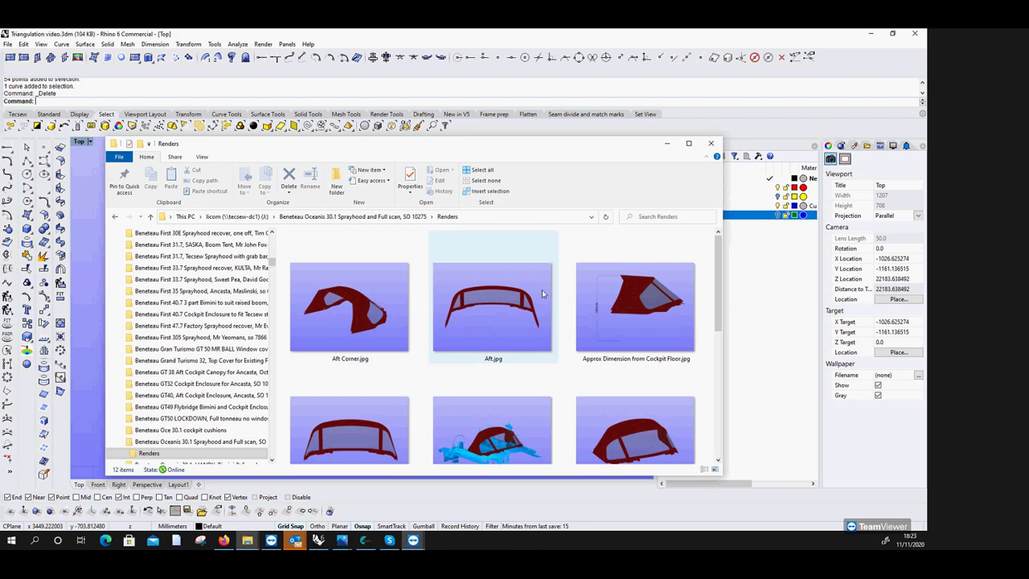
Scroll through the render images, then close the Explorer window to return to Rhino.
scroll(634, 330, "down", 3)
scroll(631, 334, "up", 3)
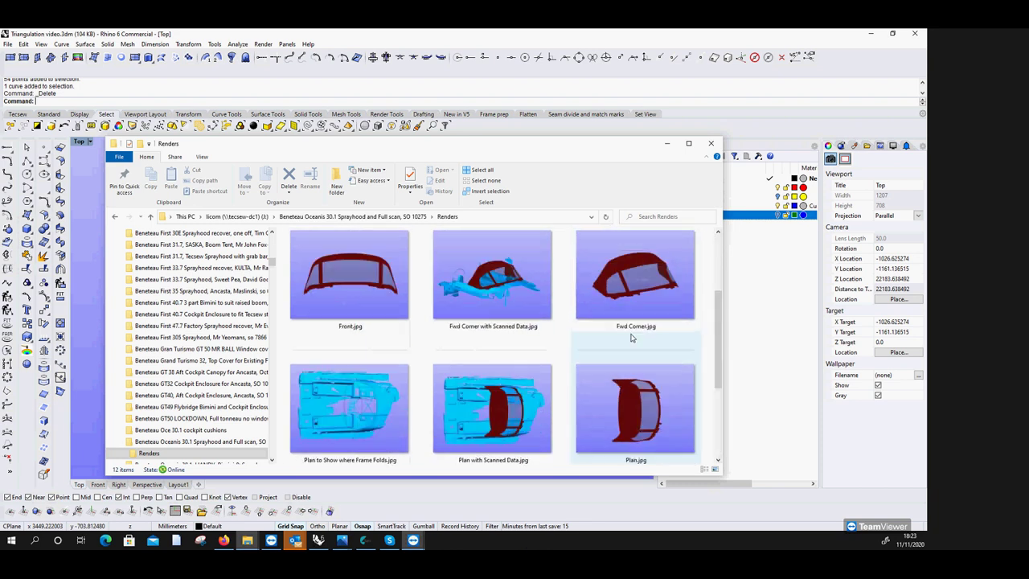
scroll(631, 337, "down", 3)
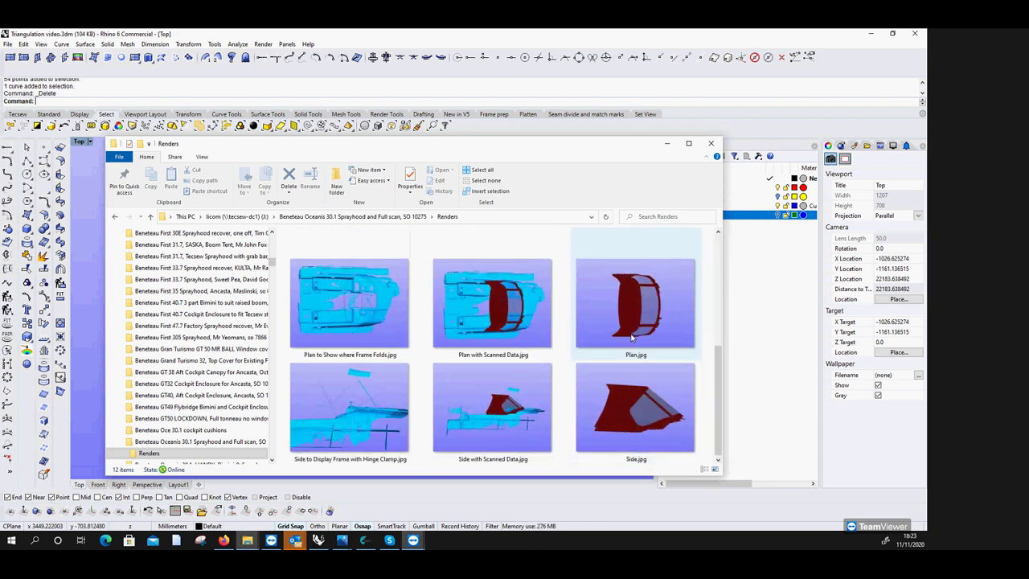
scroll(631, 338, "up", 3)
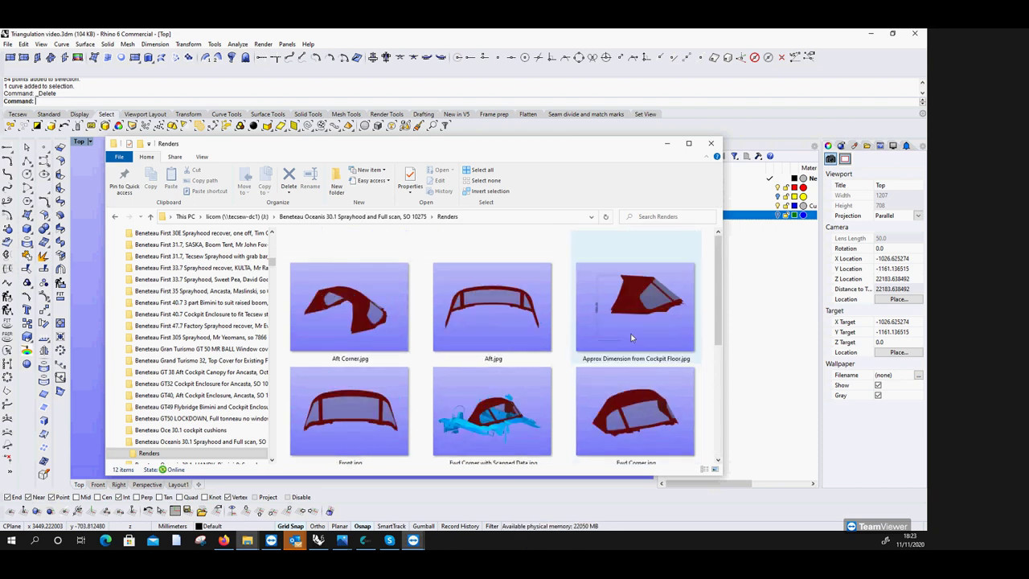
scroll(632, 337, "down", 3)
scroll(635, 329, "up", 3)
scroll(639, 321, "down", 3)
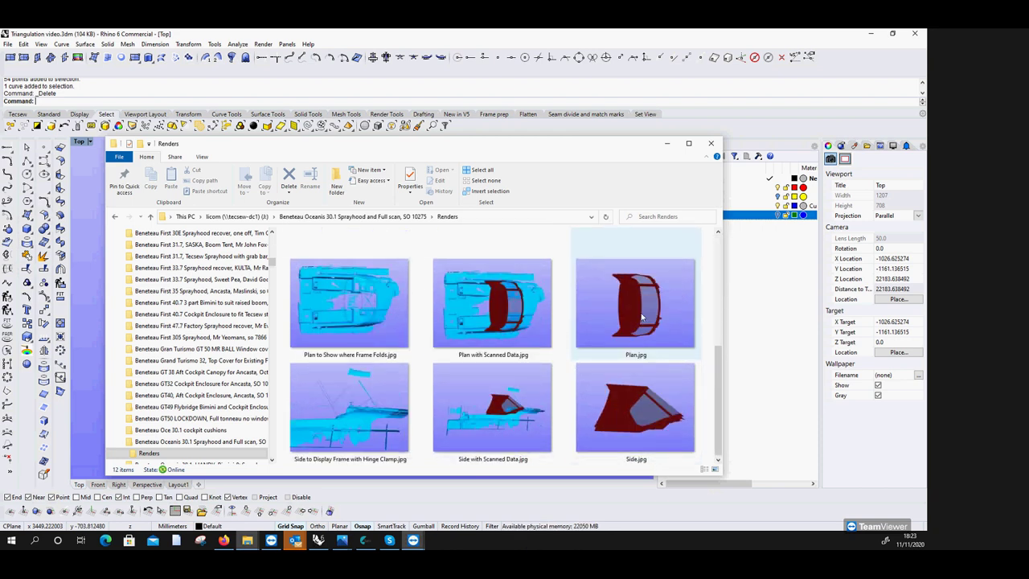
left_click(711, 143)
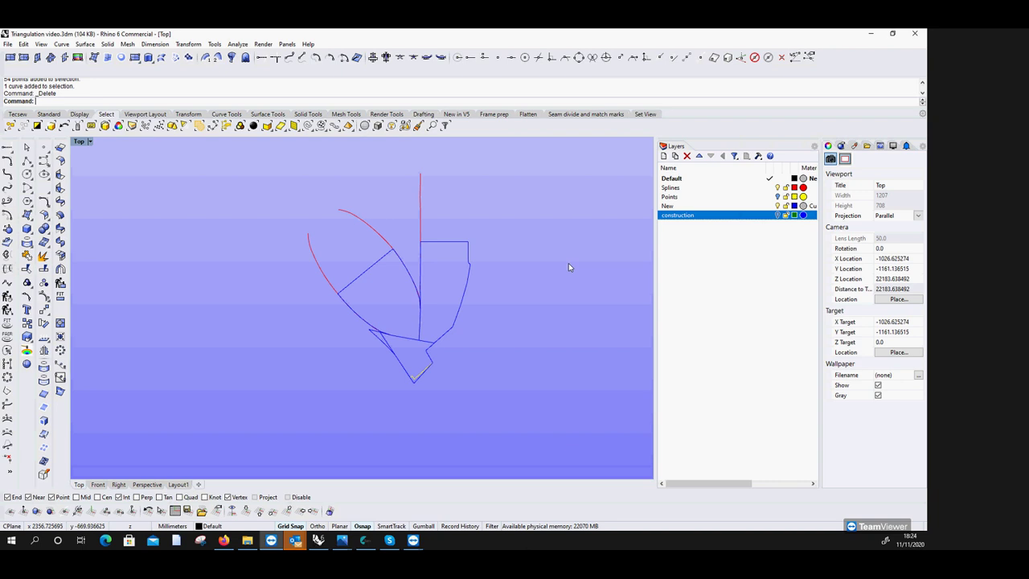
Recentre the Top view, turn off the New and Splines layers, and start a polyline.
scroll(468, 228, "down", 4)
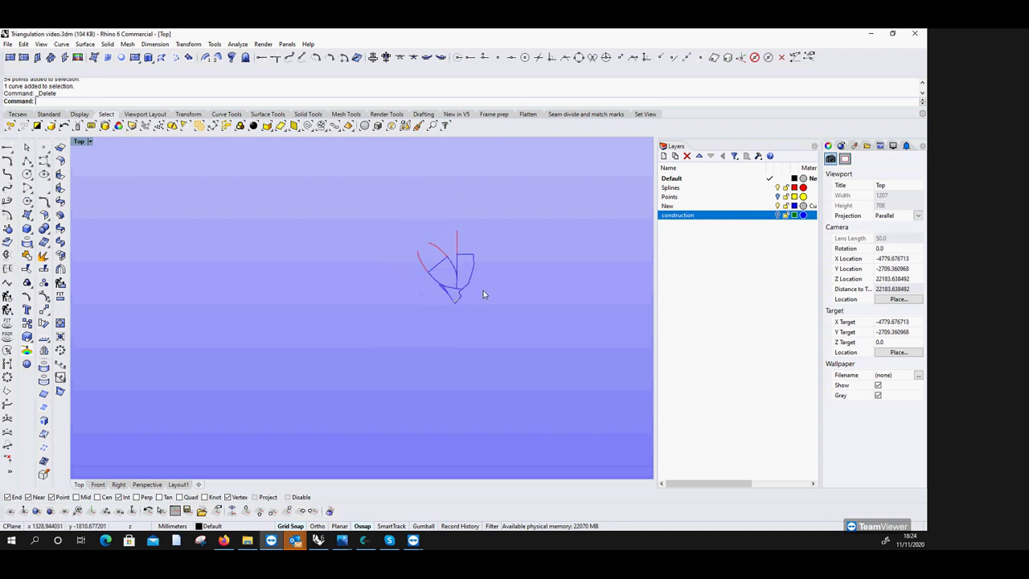
left_click_drag(447, 228, 393, 261)
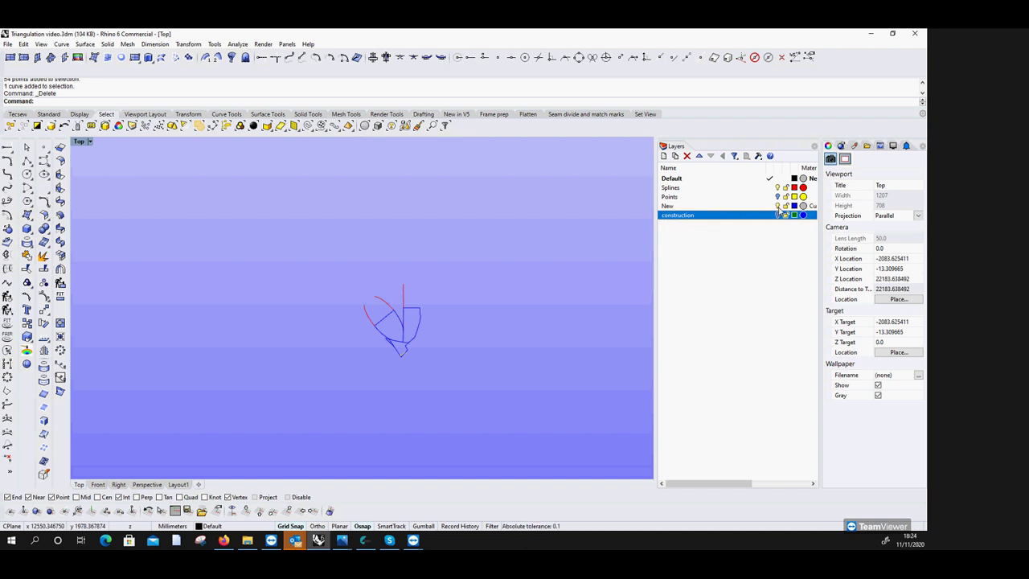
left_click(777, 206)
left_click(777, 187)
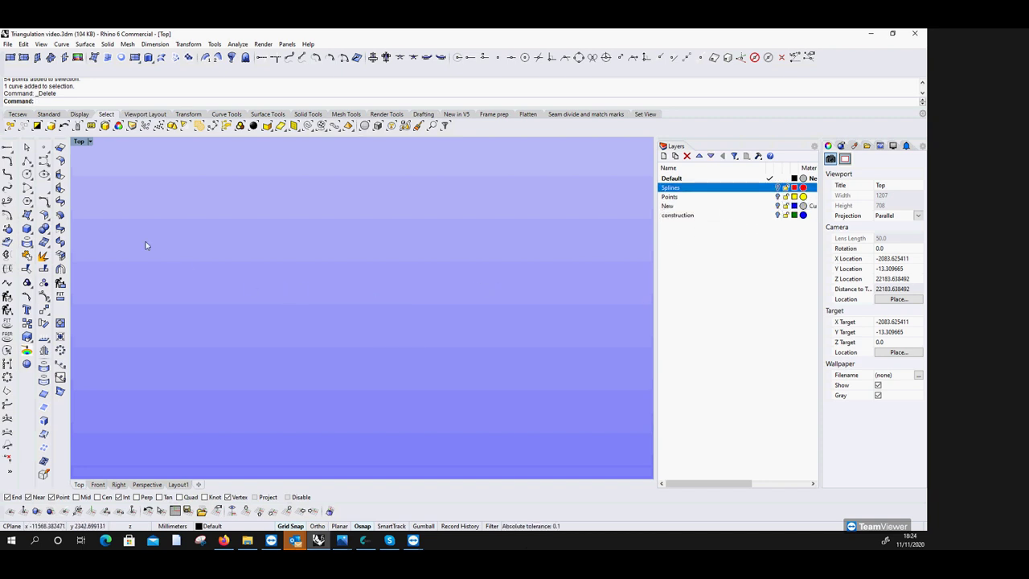
left_click(27, 162)
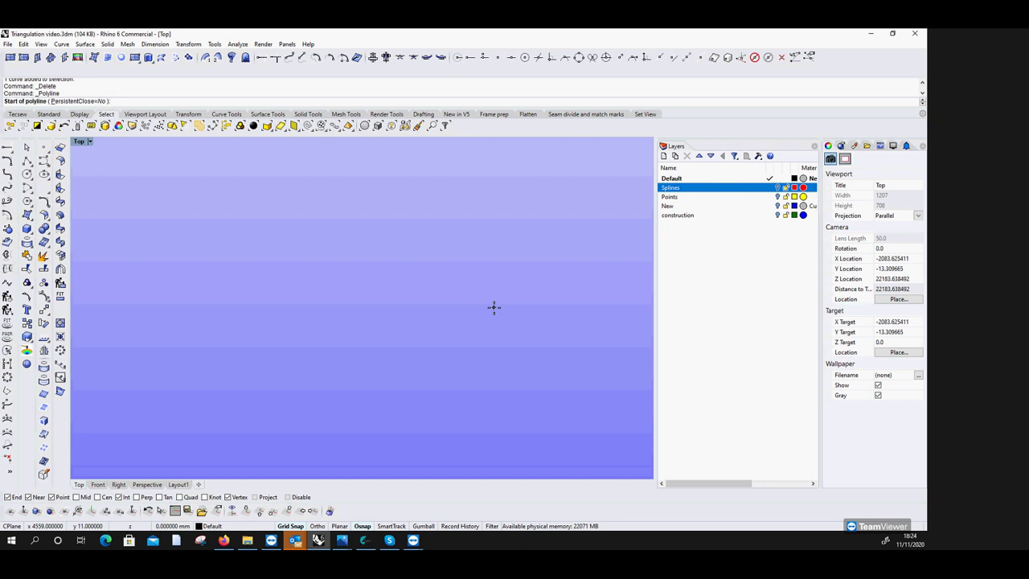
Draw a polyline from the origin: a 4500 base to the right with Ortho, then 230 up.
type("0")
key("Return")
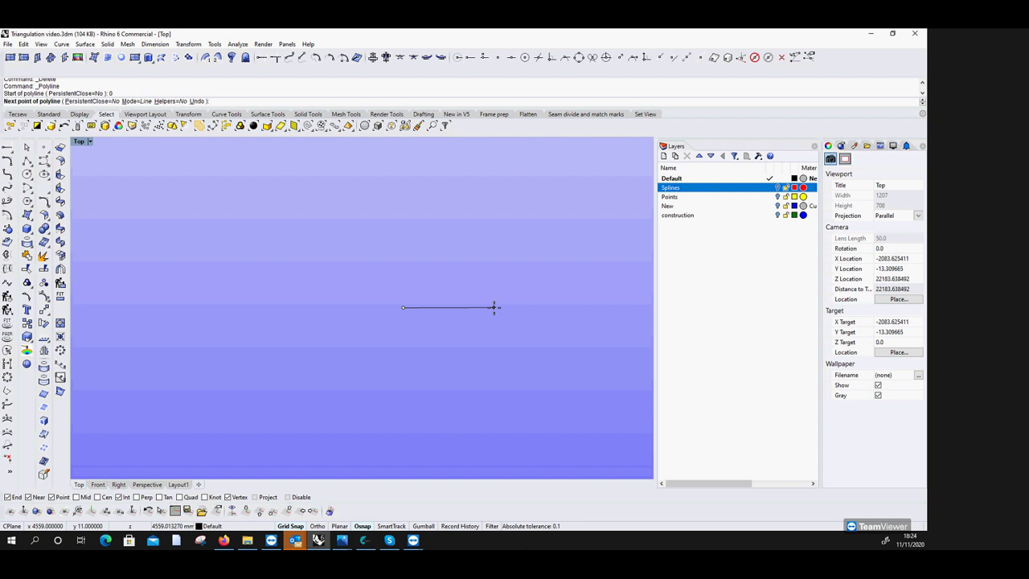
type("4500")
key("Return")
scroll(479, 328, "down", 1)
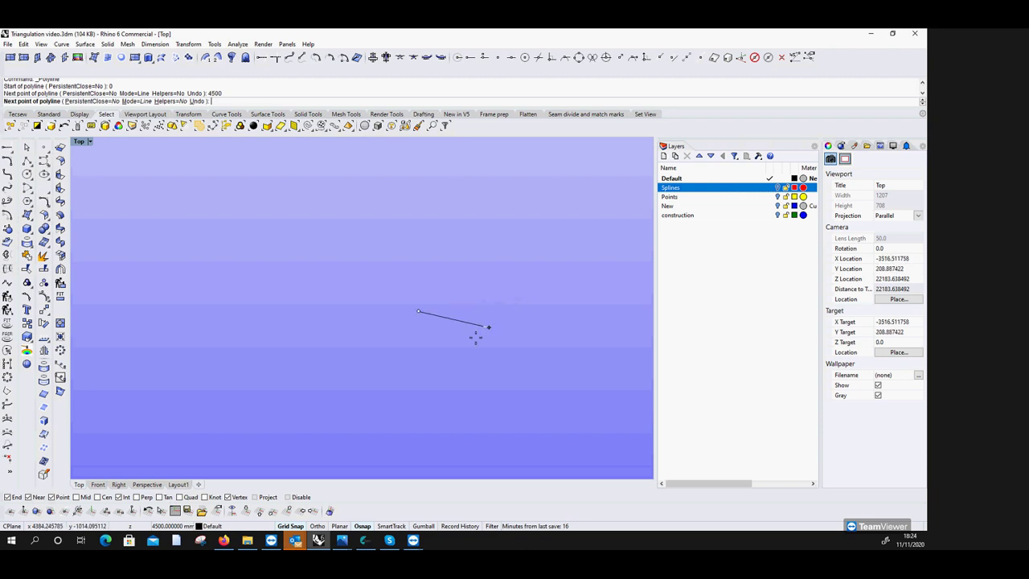
left_click(317, 526)
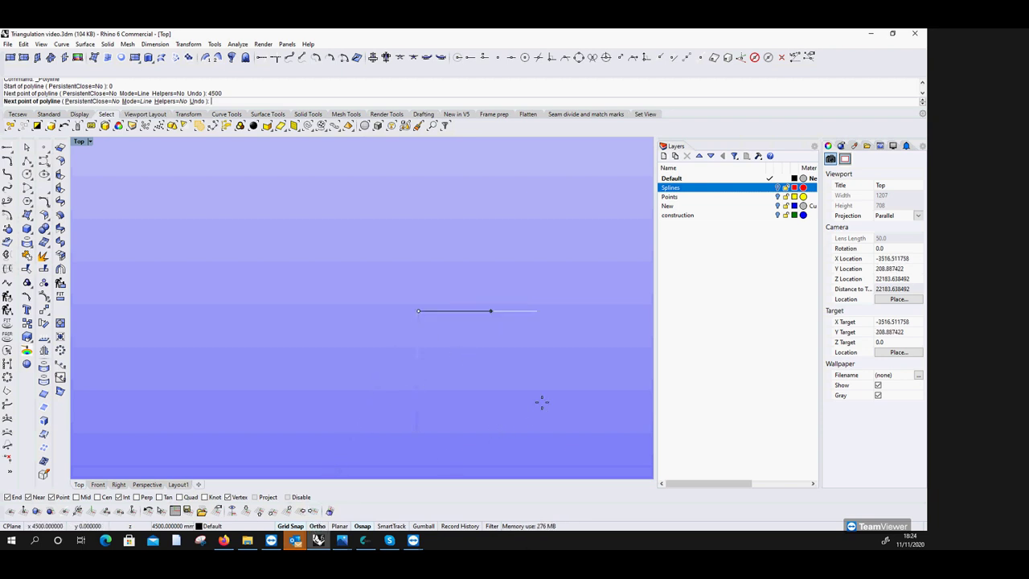
left_click(543, 343)
scroll(510, 310, "up", 3)
type("230")
key("Return")
scroll(477, 271, "up", 5)
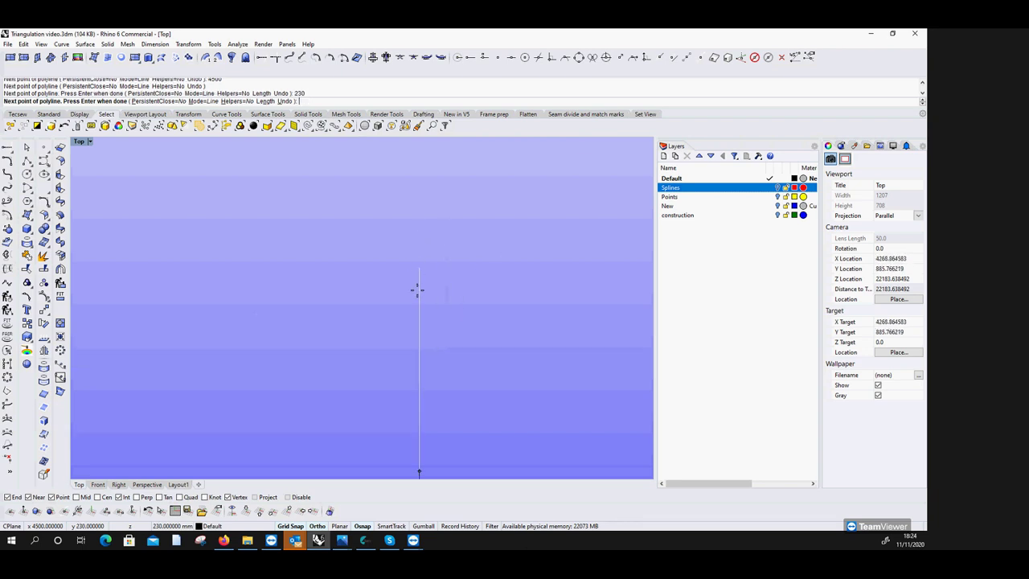
left_click(419, 349)
scroll(431, 345, "down", 3)
key("Return")
Start a second polyline at the base's left end: 1500 straight up, then 120 and 180 segments.
scroll(471, 349, "down", 5)
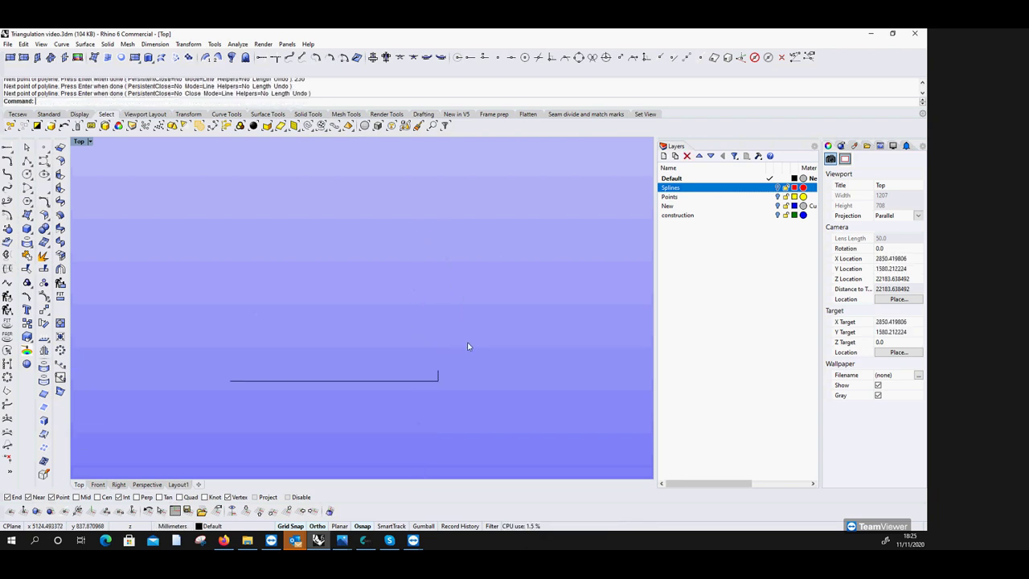
key("Return")
scroll(353, 367, "up", 1)
key("Return")
scroll(359, 370, "up", 1)
key("Return")
left_click(360, 365)
type("15")
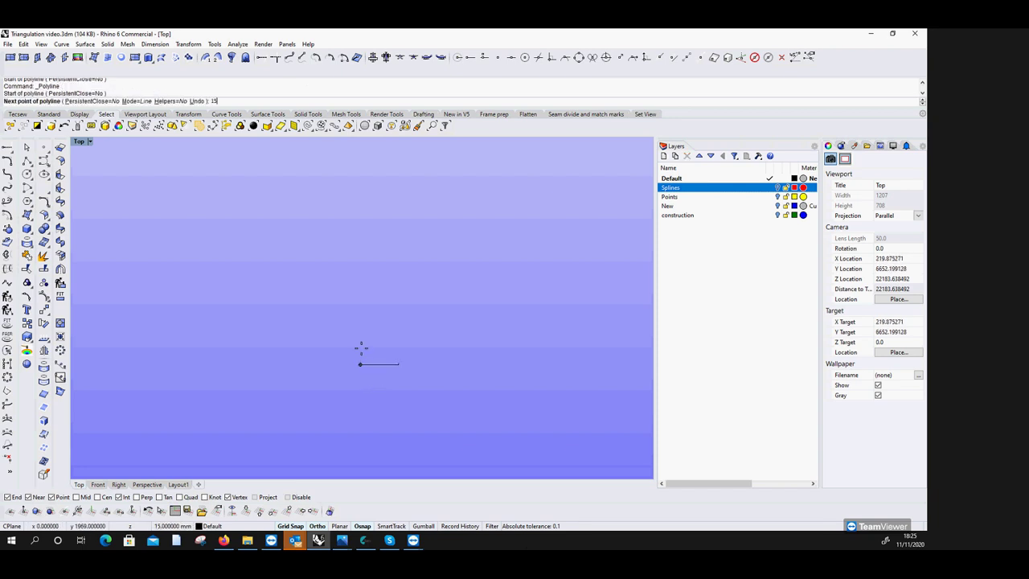
type("00")
key("Return")
left_click(360, 351)
scroll(362, 354, "up", 1)
type("1")
key("Return")
scroll(352, 337, "up", 2)
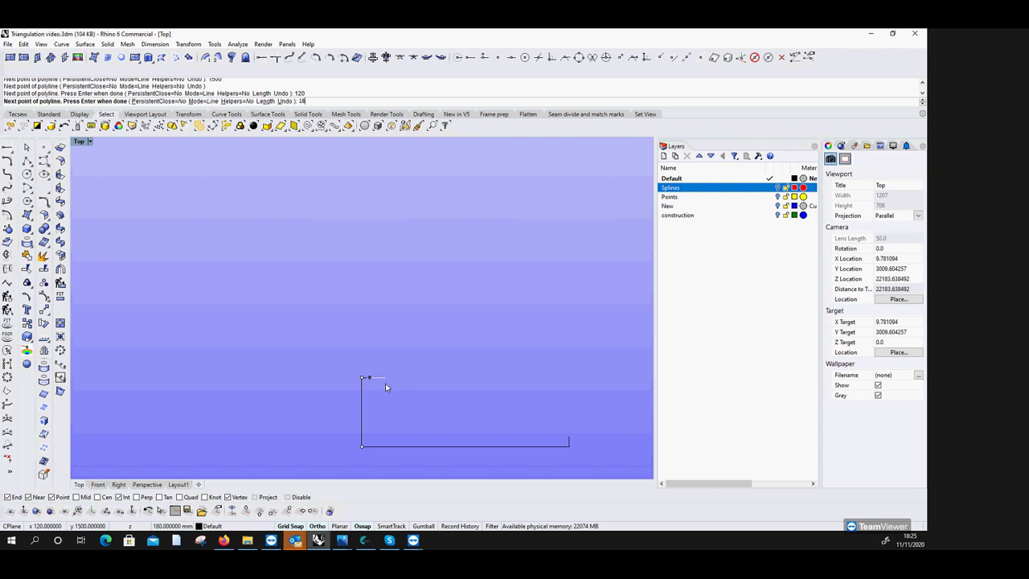
key("Return")
Add the 120 step and the slope-change vertex, then close the outline at its start.
left_click(382, 383)
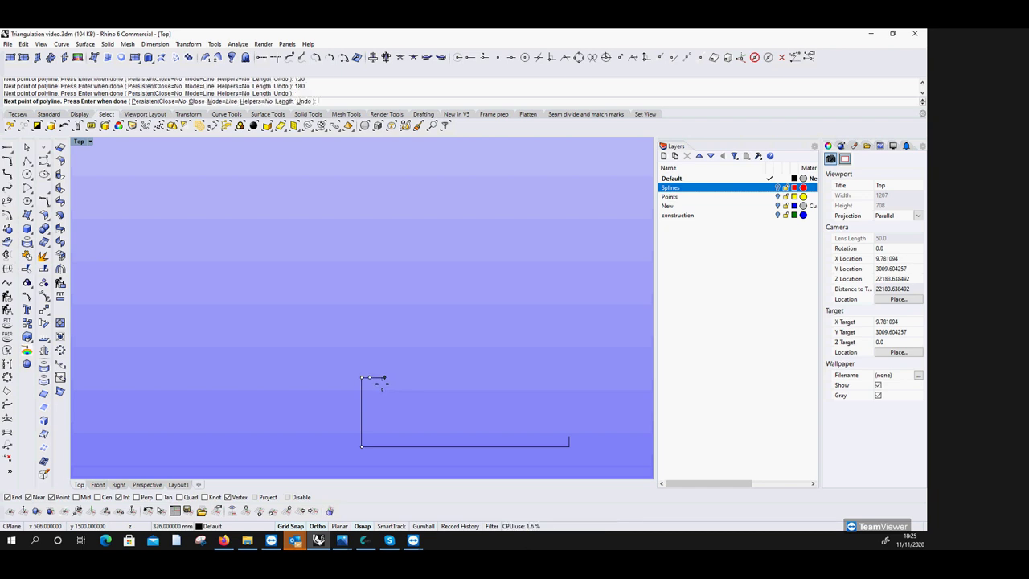
scroll(373, 384, "up", 2)
type("120")
key("Return")
left_click(370, 381)
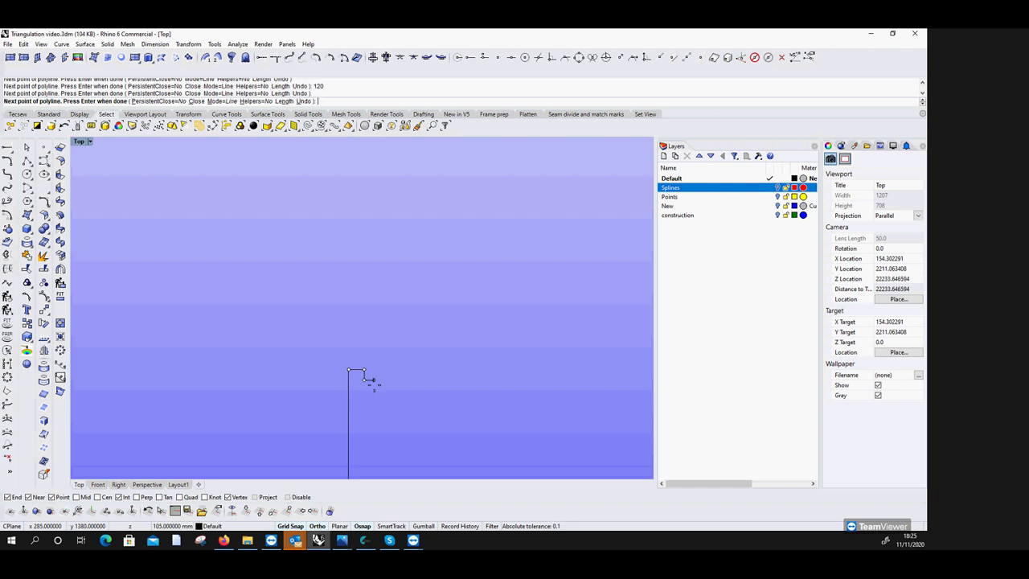
scroll(385, 393, "up", 2)
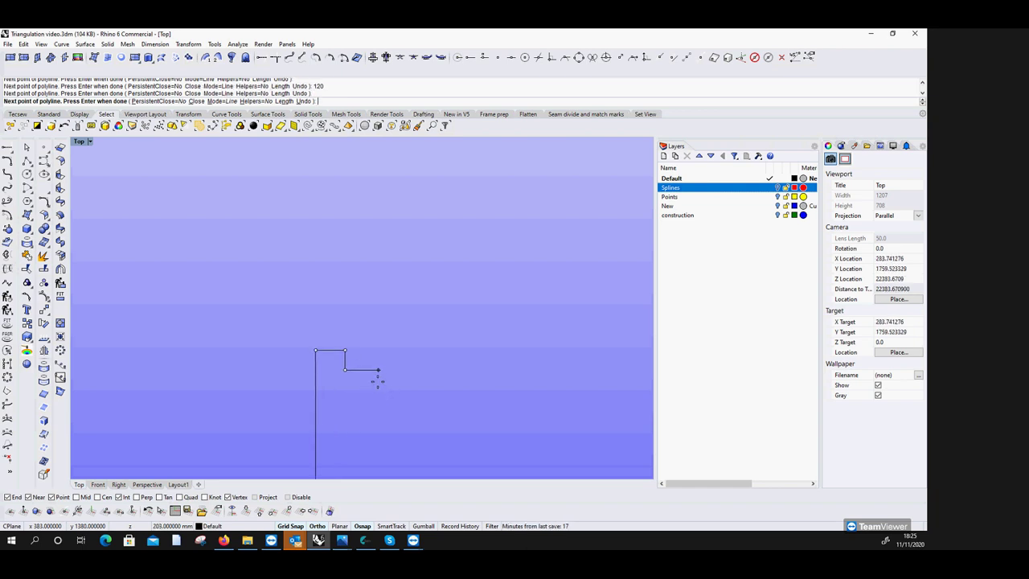
scroll(373, 379, "down", 3)
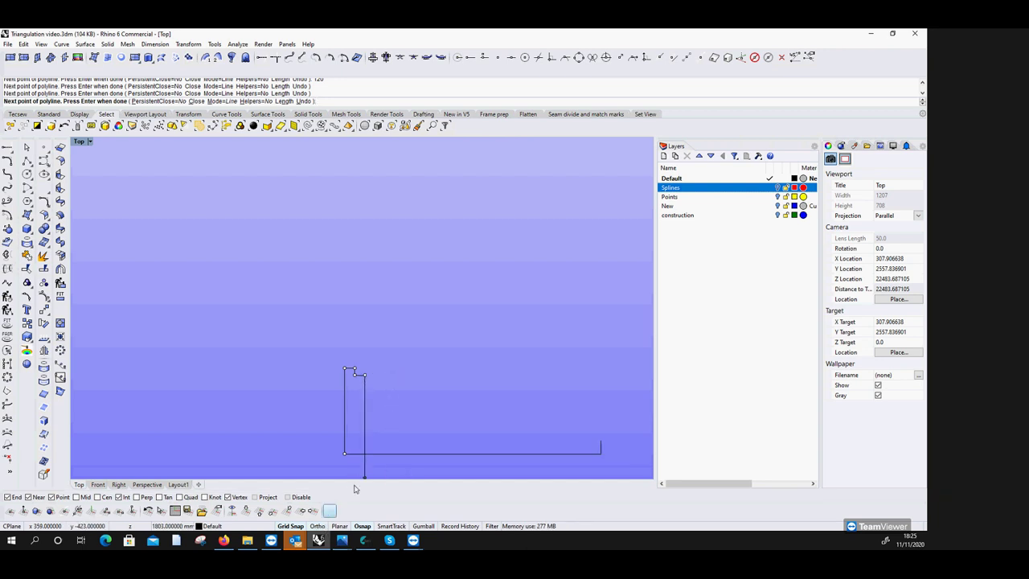
left_click(398, 406)
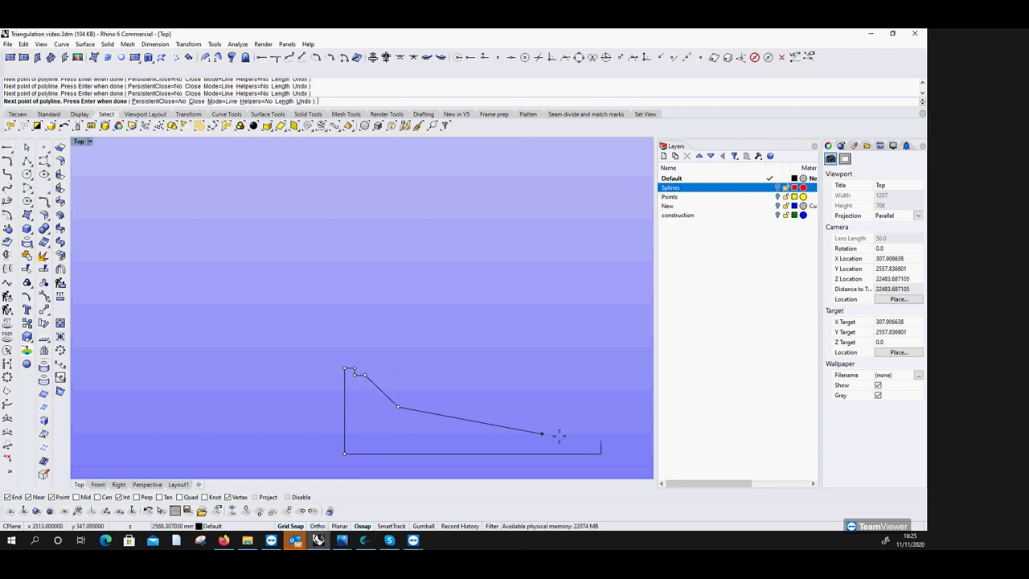
left_click(599, 441)
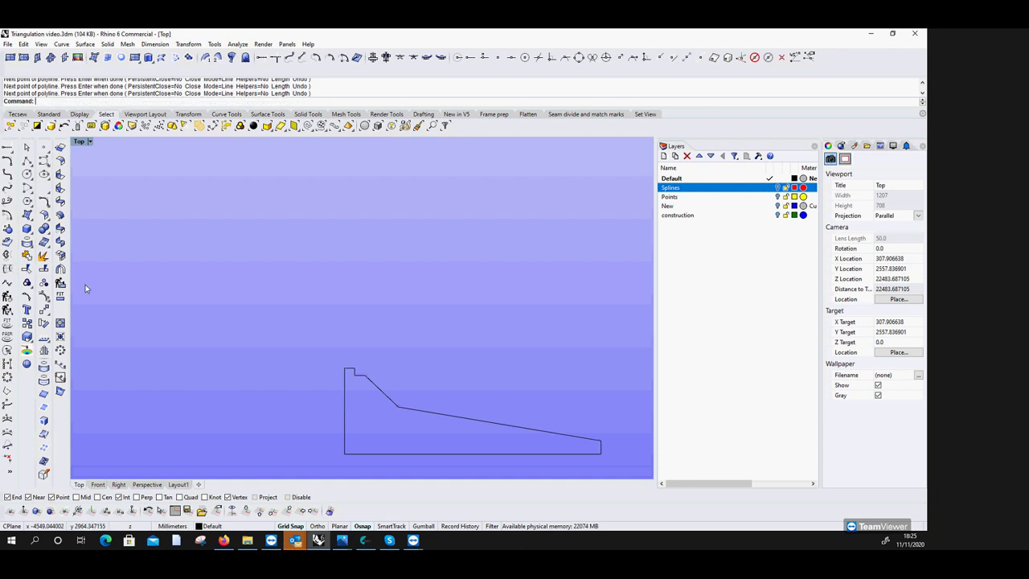
Fillet both notch corners of the profile with radius 50.
left_click(45, 204)
type("50")
key("Return")
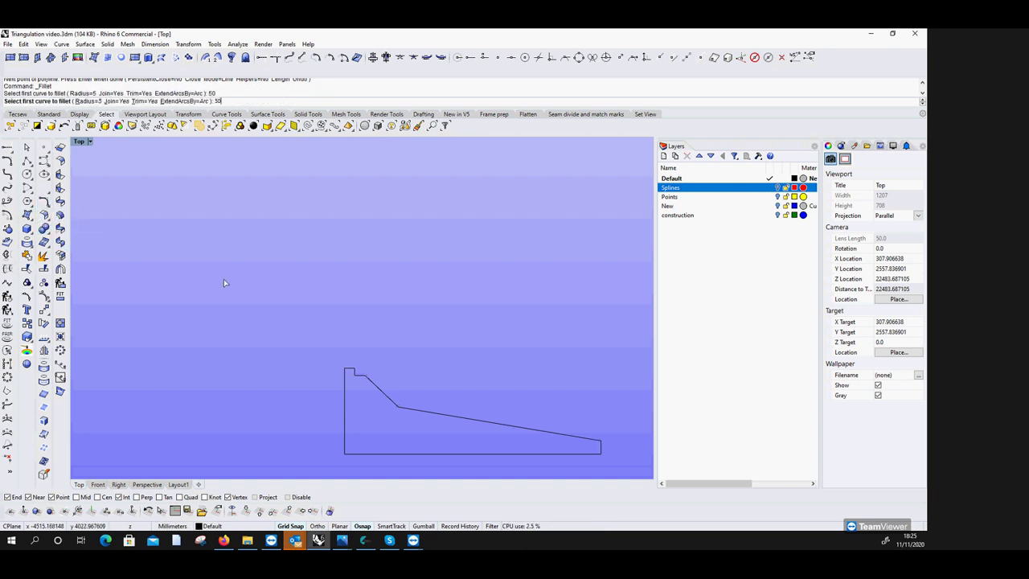
scroll(326, 366, "up", 3)
left_click(404, 385)
left_click(414, 394)
right_click(425, 396)
left_click(426, 397)
left_click(421, 396)
scroll(319, 348, "down", 2)
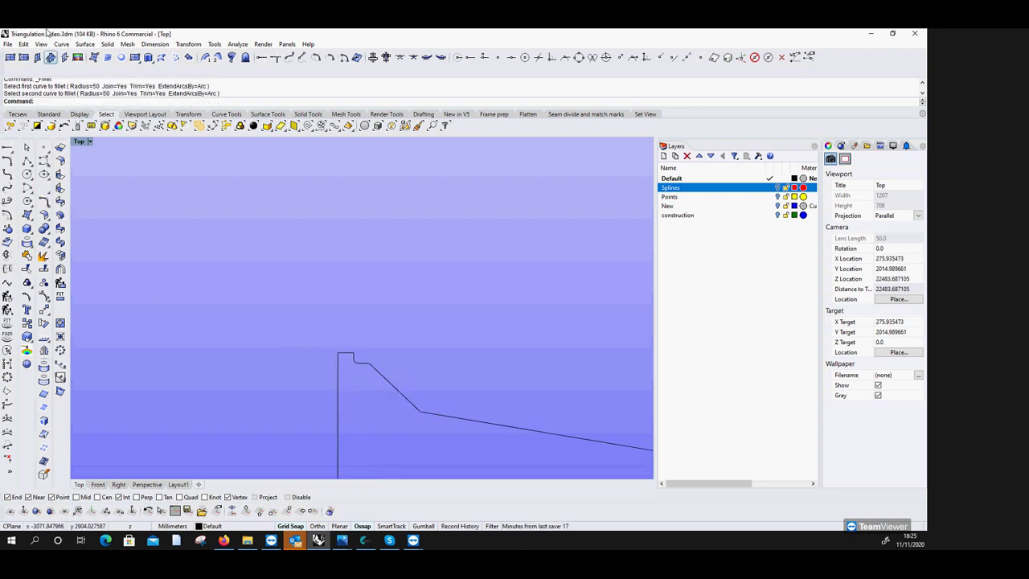
Draw an arc tangent to the upper slanted line and the lower sloping line.
left_click(66, 48)
mouse_move(105, 139)
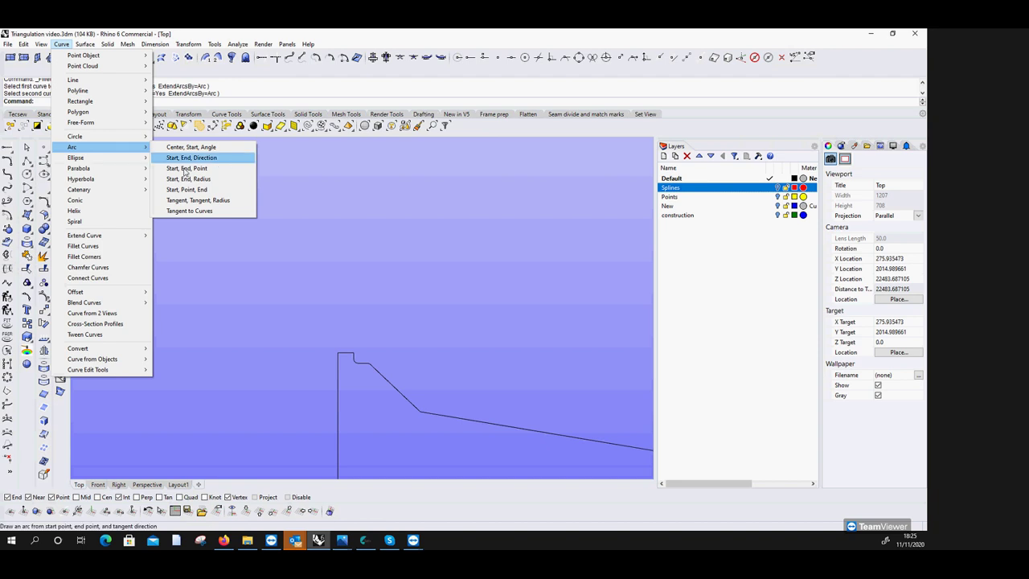
left_click(201, 213)
left_click(383, 376)
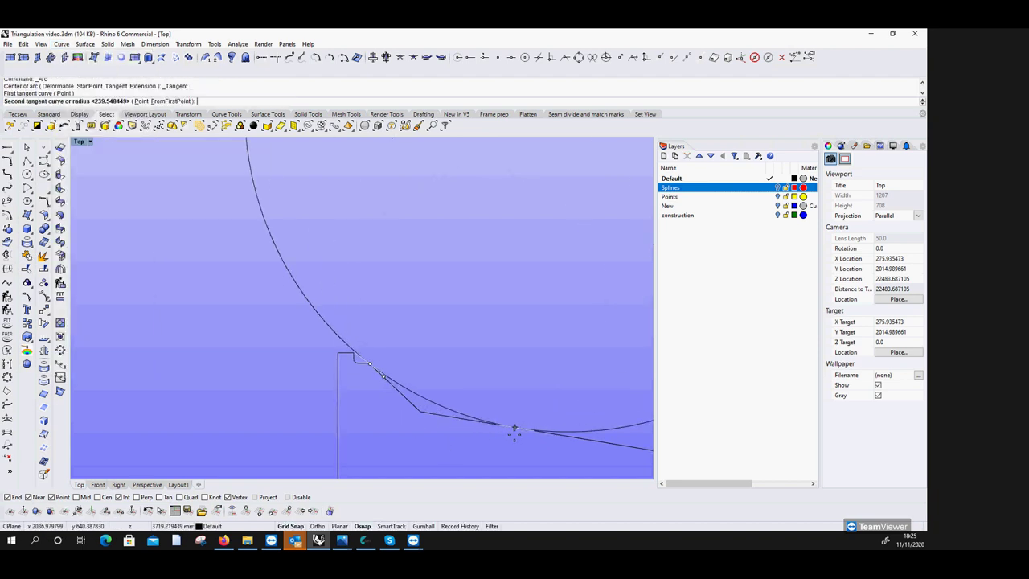
left_click(515, 431)
key("Return")
left_click(517, 431)
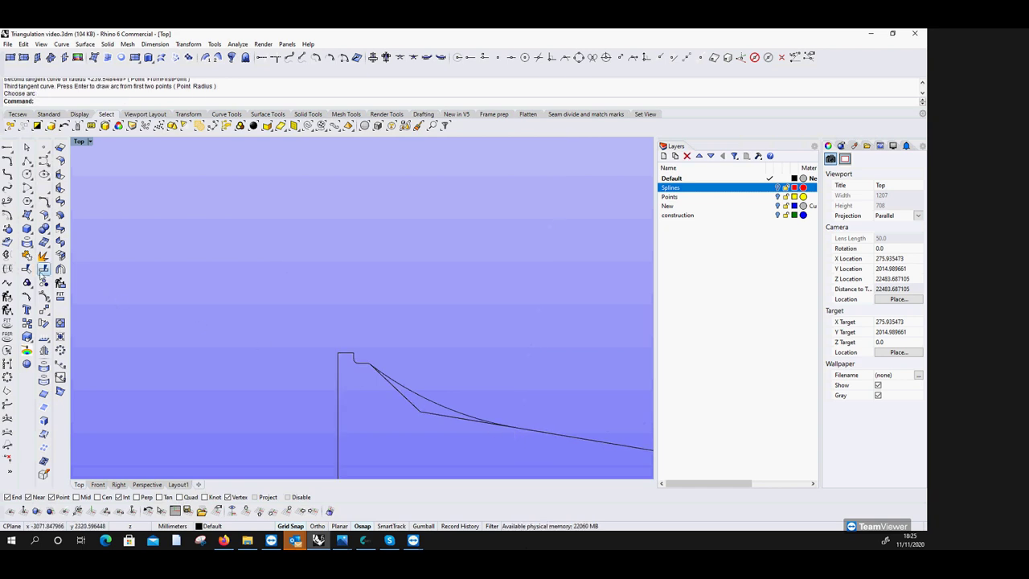
Trim away the sharp corner left behind the new tangent arc.
left_click(43, 272)
left_click(408, 402)
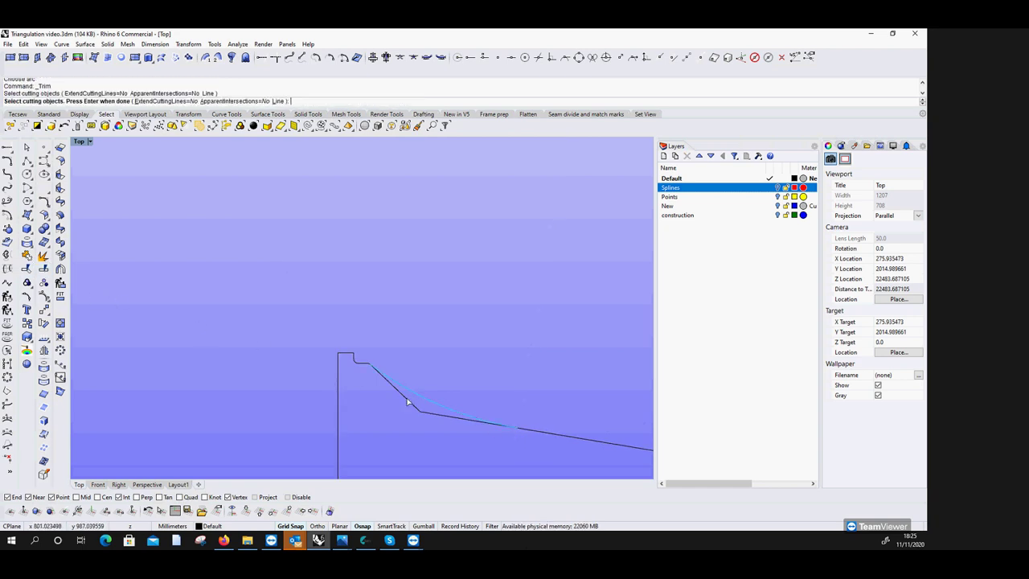
key("Return")
left_click(407, 402)
scroll(365, 386, "down", 2)
key("Return")
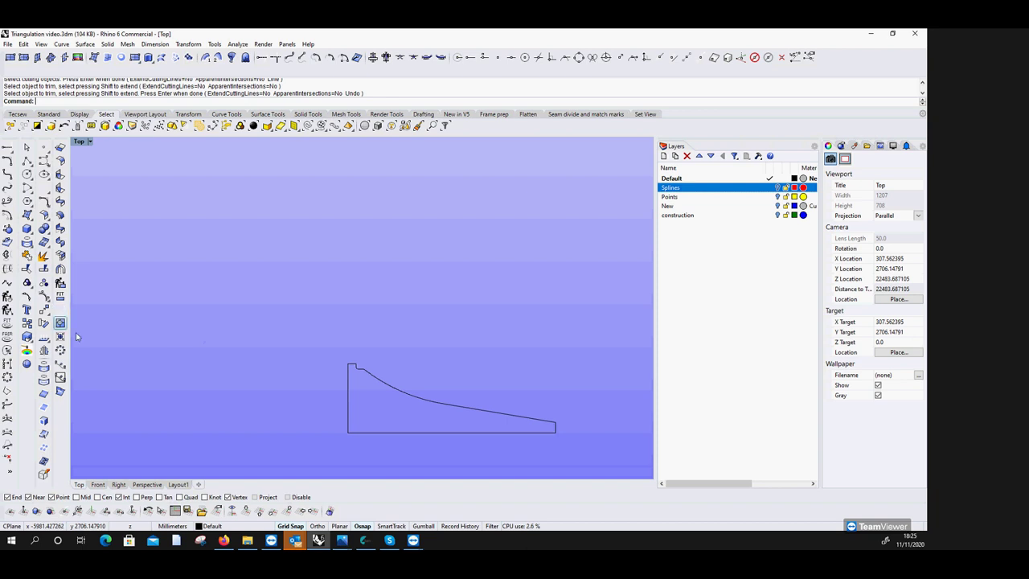
scroll(385, 375, "up", 2)
scroll(269, 342, "down", 2)
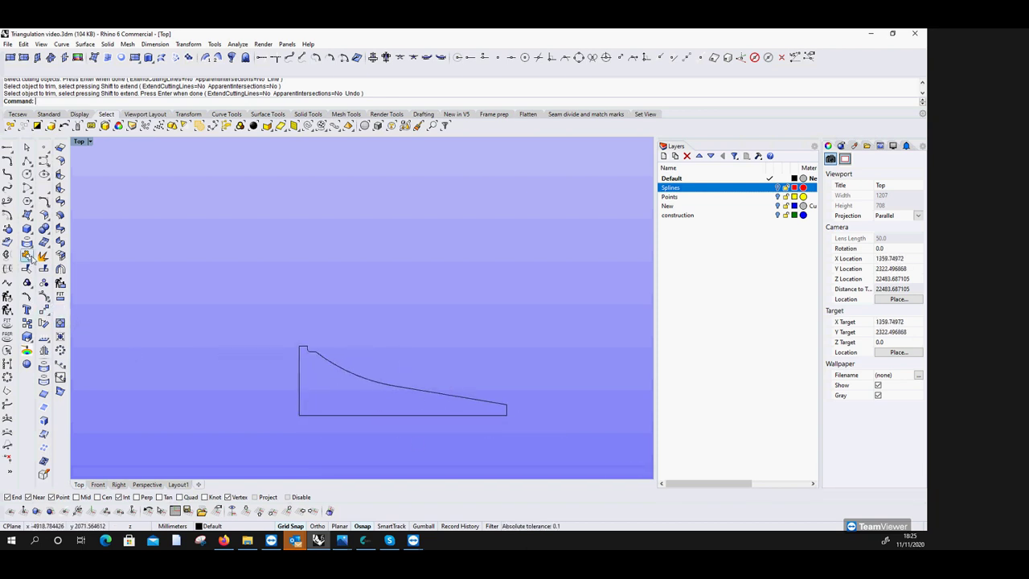
Join the arc, vertical line and sloped line into one curve.
left_click(45, 311)
left_click(317, 356)
left_click(314, 351)
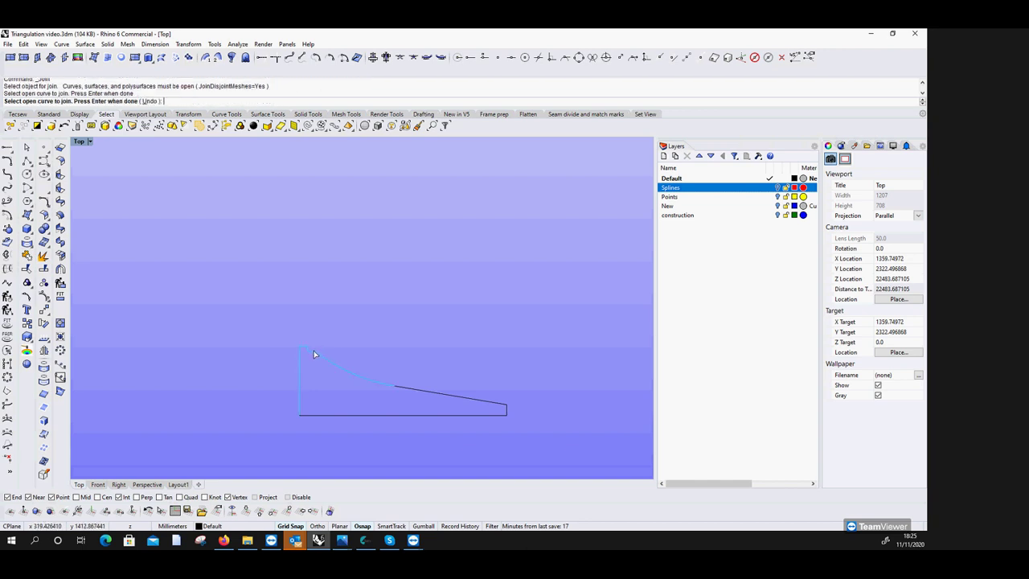
left_click(408, 391)
key("Return")
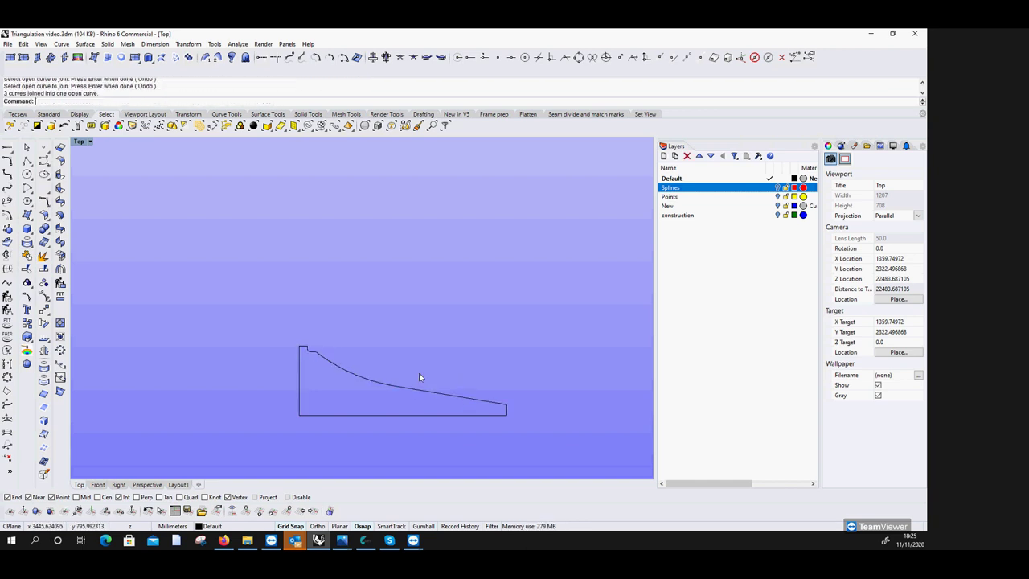
left_click(60, 256)
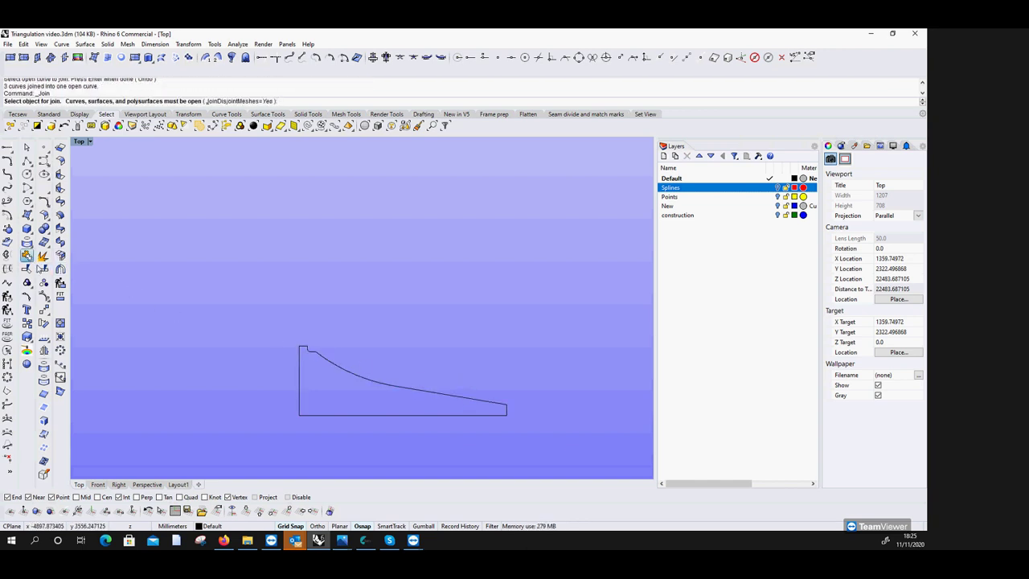
left_click(299, 402)
key("Escape")
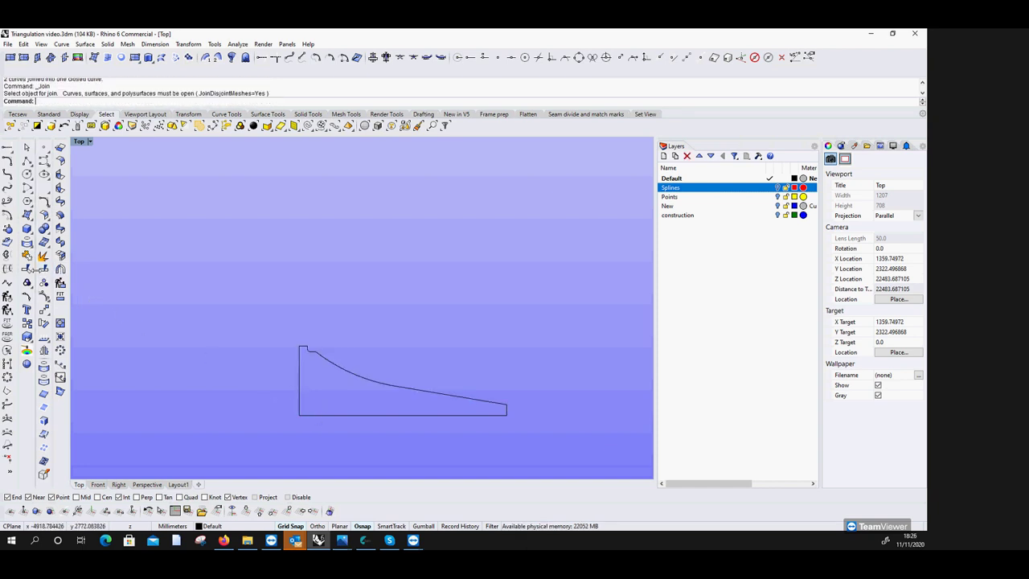
Split the profile curve at two points at the top-left corner into three pieces.
left_click(43, 271)
type("p")
key("Return")
left_click(303, 344)
left_click(300, 346)
left_click(307, 346)
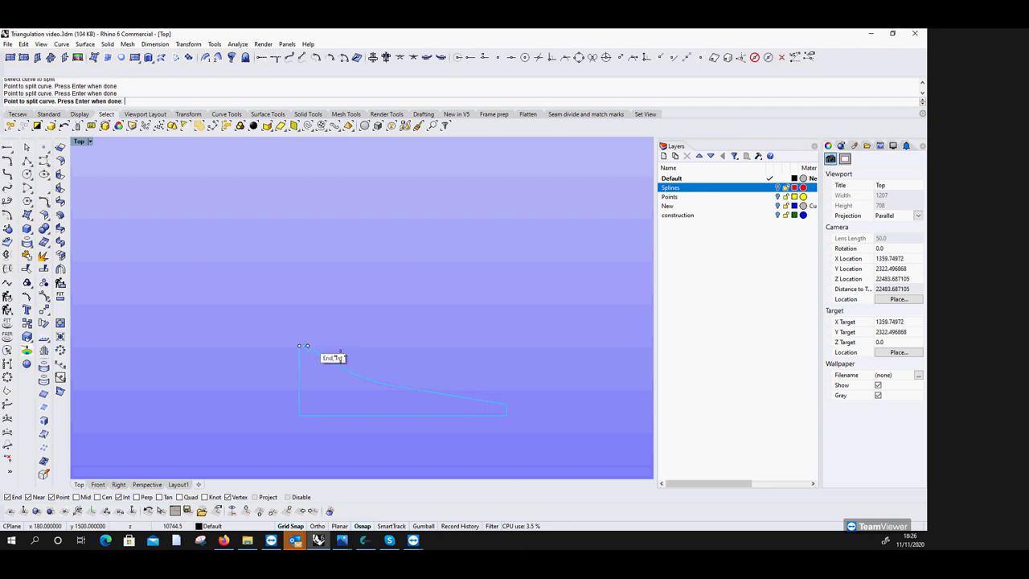
key("Return")
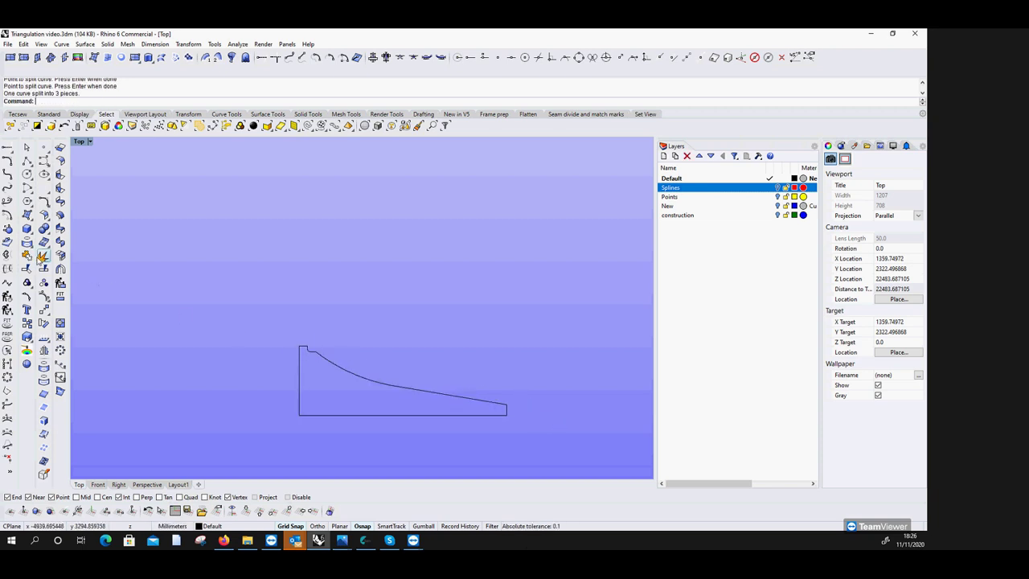
Begin rejoining the vertical line with its adjoining piece.
left_click(43, 255)
scroll(265, 331, "up", 4)
left_click(329, 366)
Finish the join, then offset the vertical curve twice, the second at distance 45.
key("Return")
left_click(27, 215)
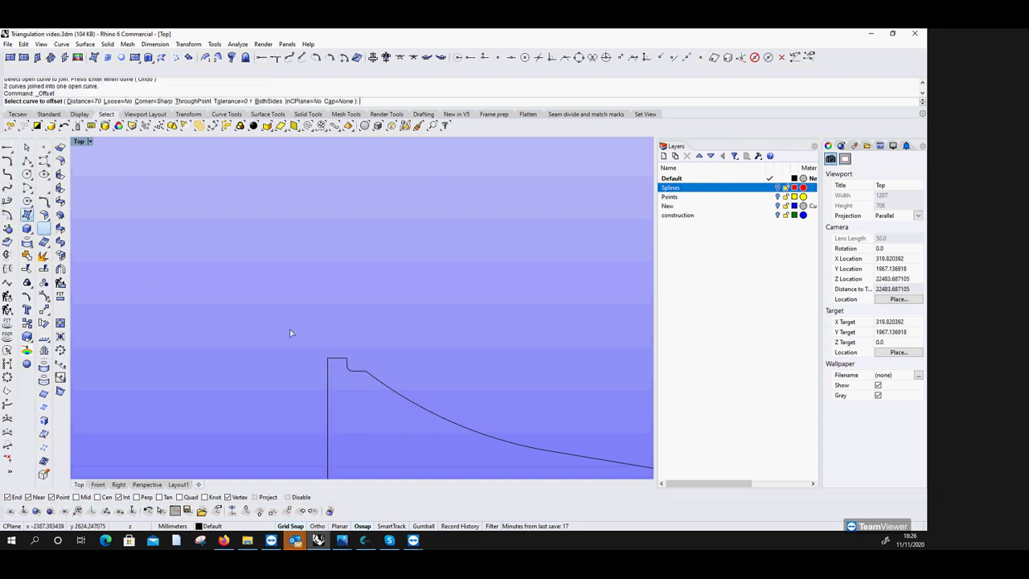
left_click(340, 357)
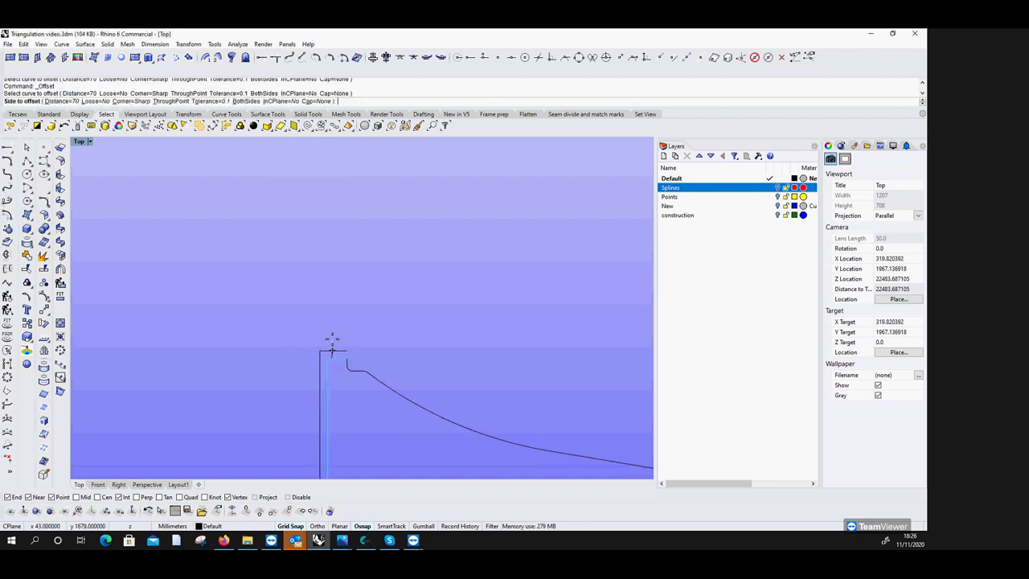
left_click(332, 340)
key("Return")
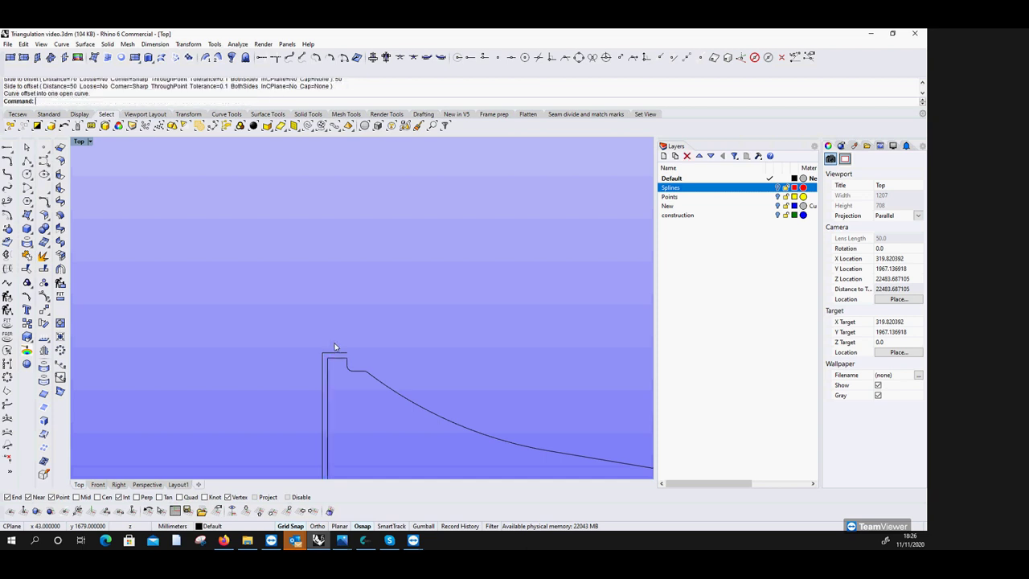
left_click(343, 359)
type("45")
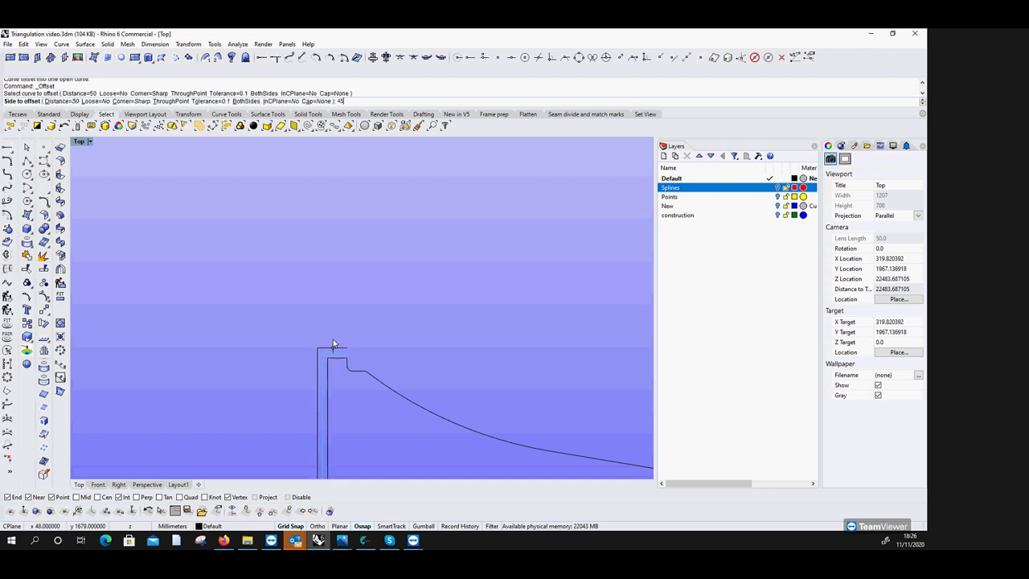
key("Return")
left_click(332, 340)
Offset the sloped top curve outward by 7.
key("Return")
left_click(381, 386)
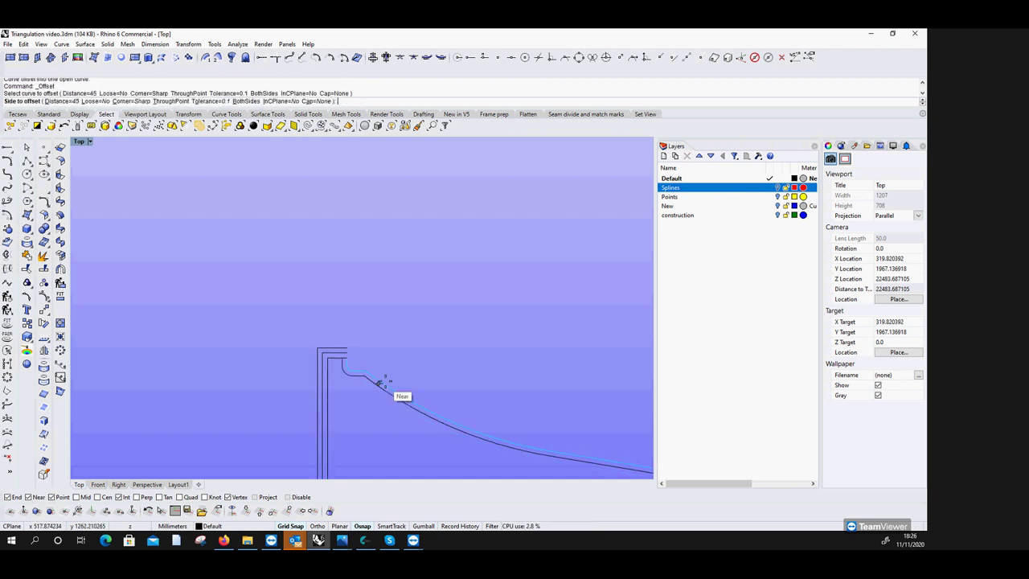
type("7")
key("Return")
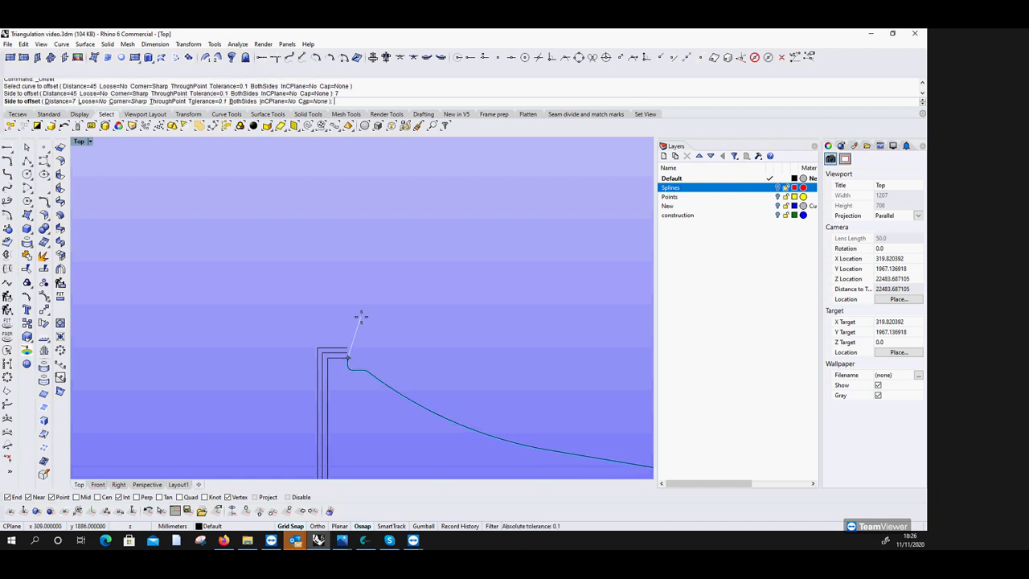
left_click(390, 336)
Connect two offset curves so their corner closes.
left_click(276, 56)
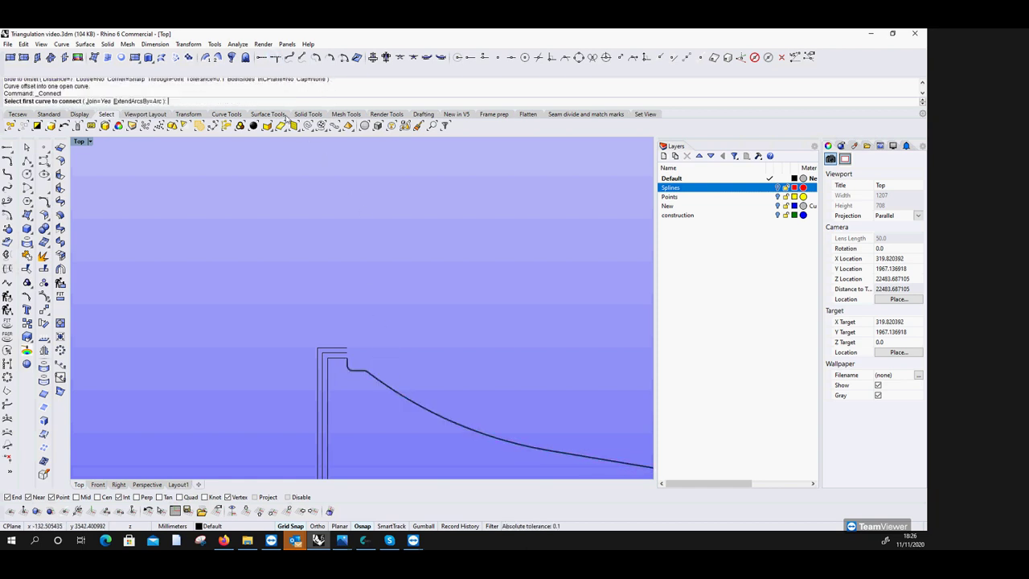
scroll(345, 378, "up", 3)
left_click(362, 346)
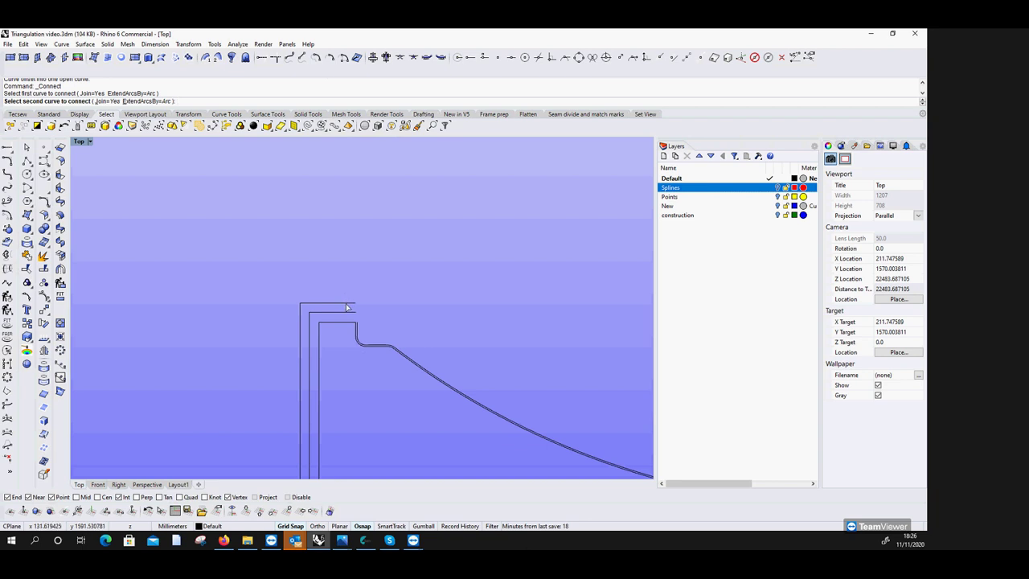
left_click(347, 308)
scroll(321, 313, "down", 4)
scroll(466, 375, "up", 3)
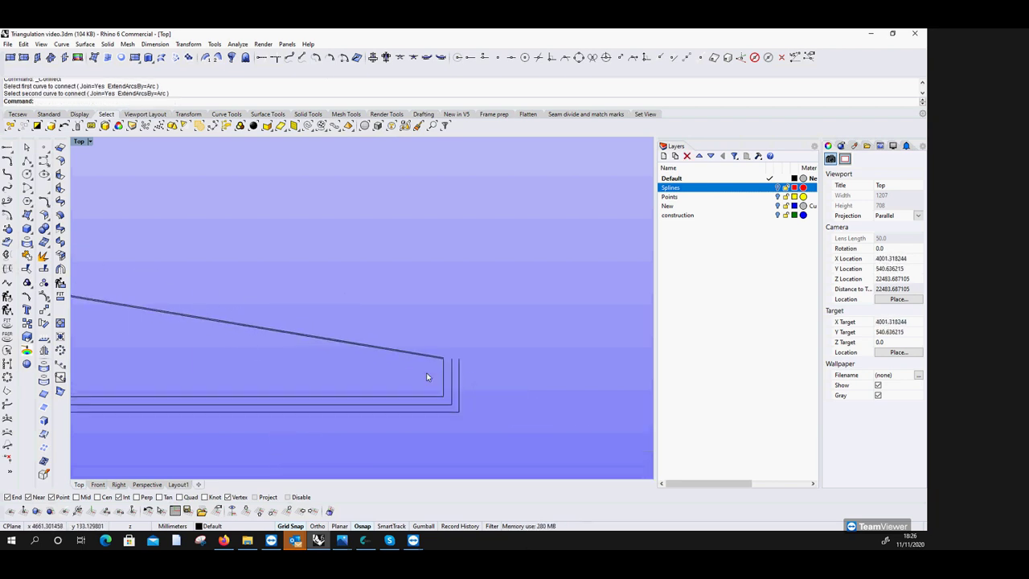
Mirror the right end edge and connect it to the sloping top edge.
left_click(44, 350)
scroll(386, 346, "up", 3)
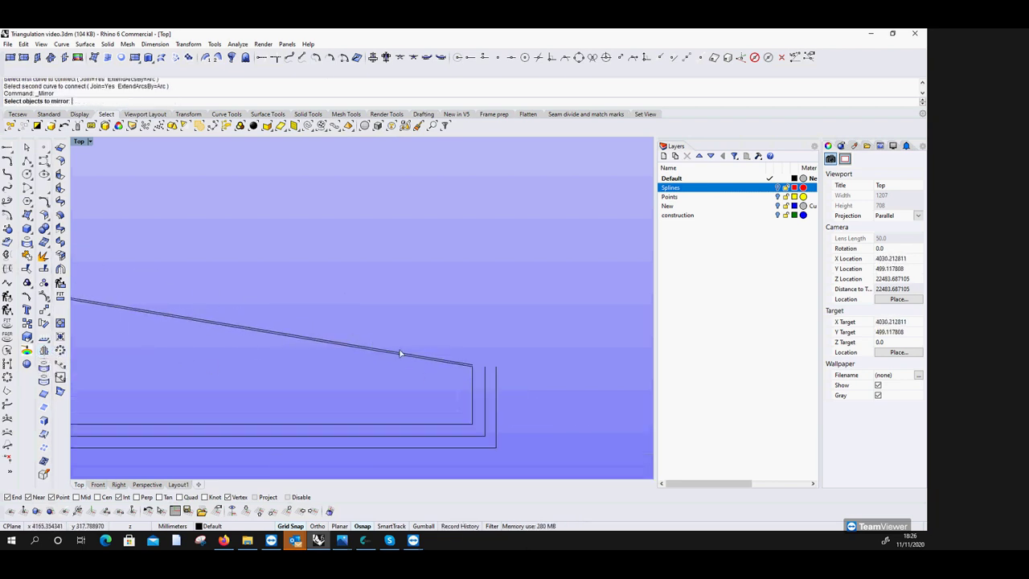
key("Return")
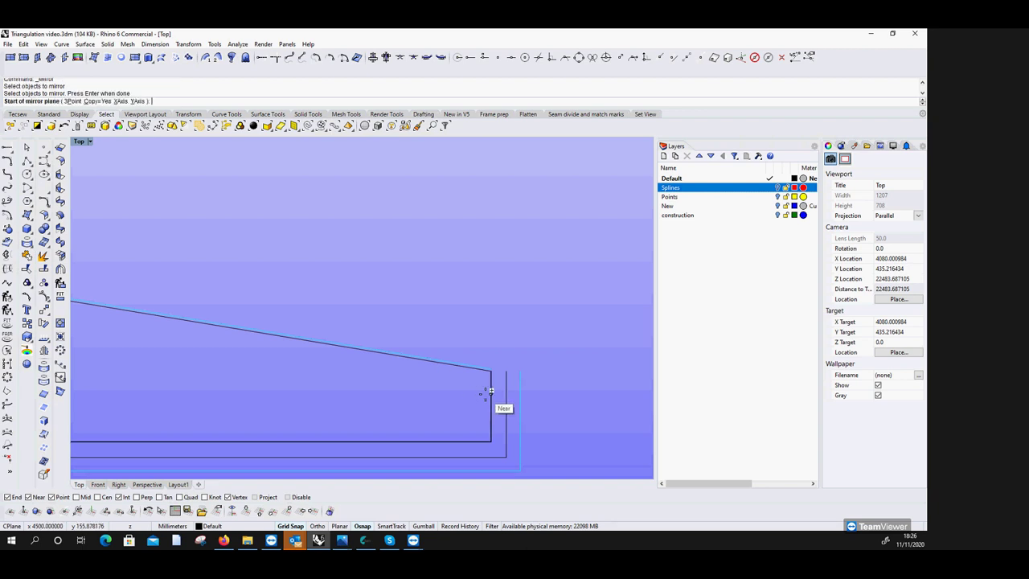
left_click(490, 393)
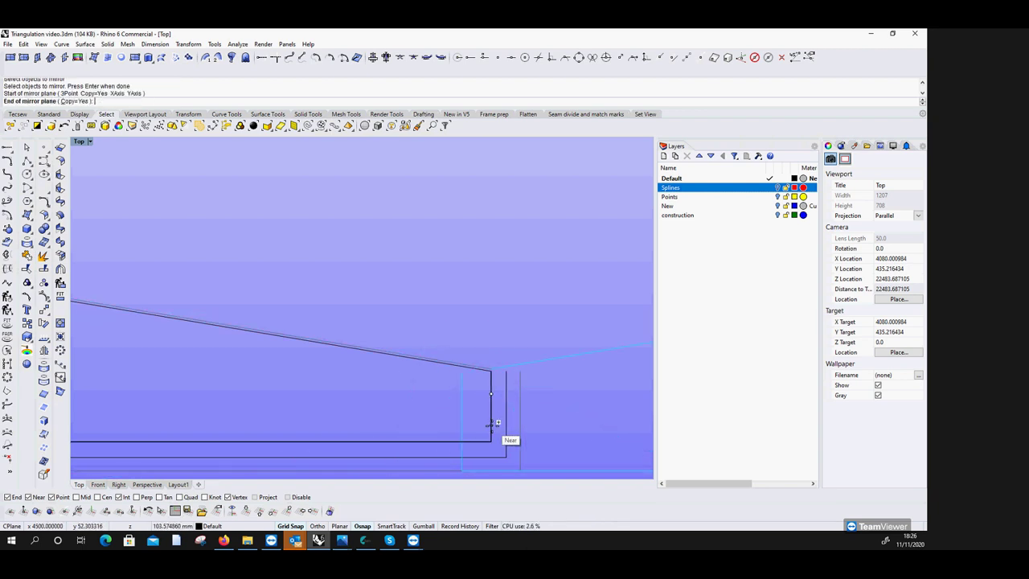
left_click(492, 428)
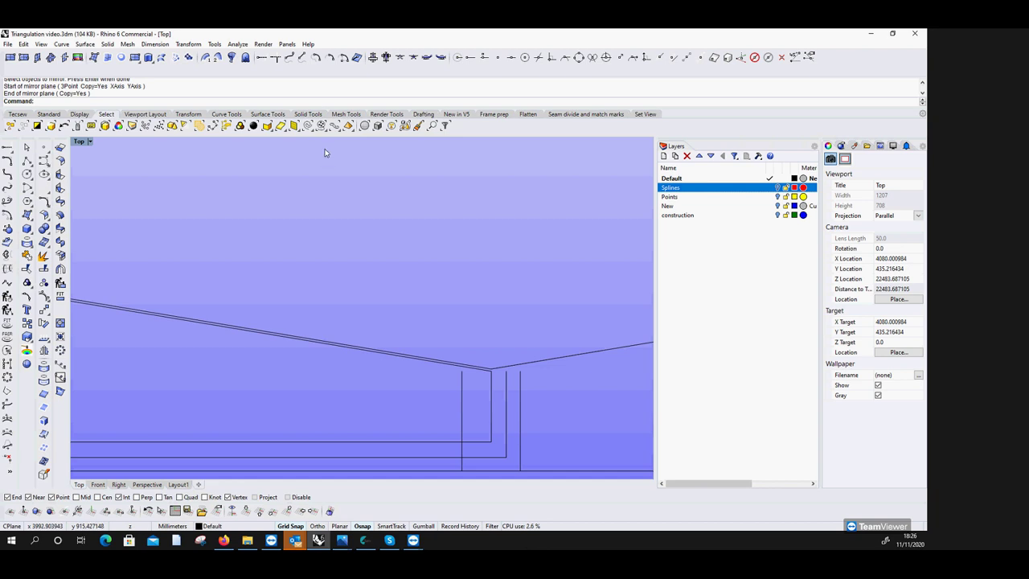
left_click(275, 57)
left_click(472, 362)
left_click(513, 365)
Step back through the mirror and connect changes with undo and redo.
key("ctrl+z")
key("ctrl+y")
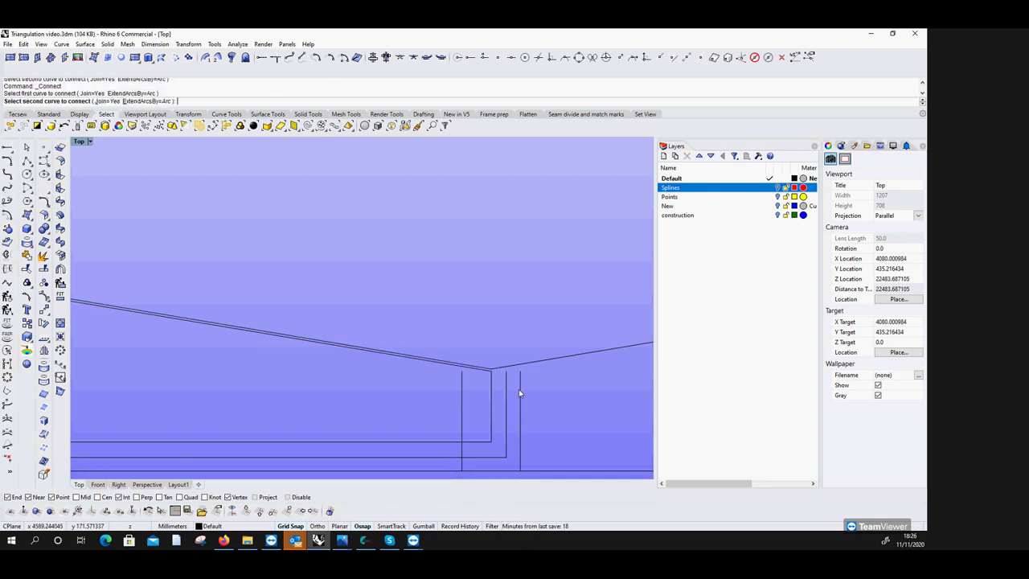
key("ctrl+z")
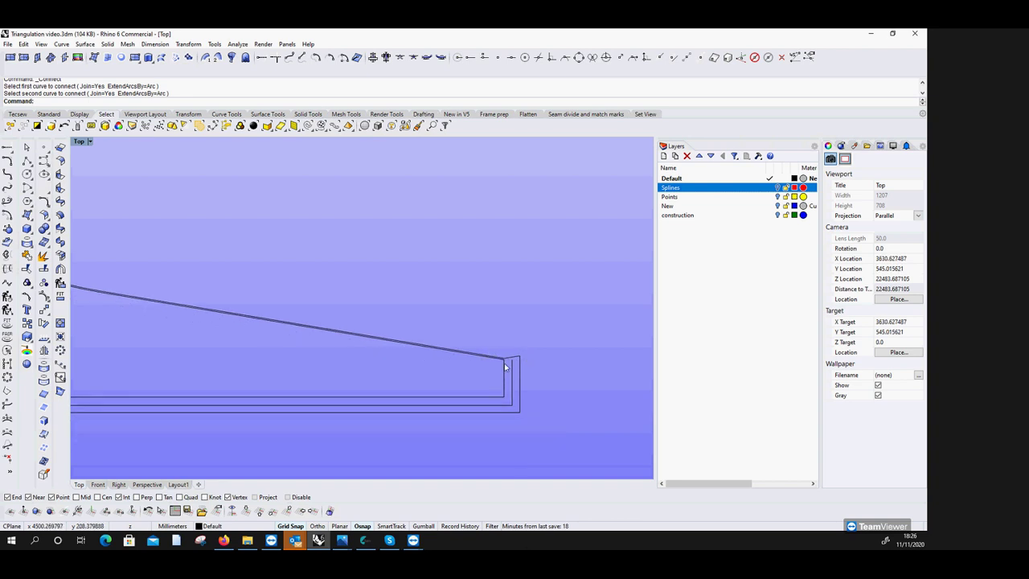
scroll(527, 376, "down", 5)
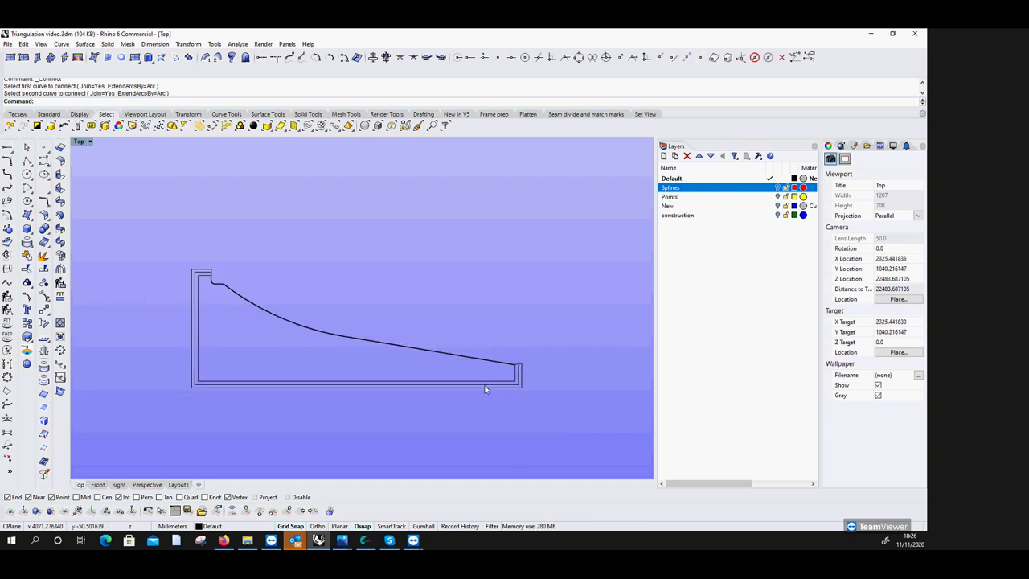
scroll(283, 411, "up", 2)
Draw a straight polyline along the panel's lower bottom line.
left_click(27, 161)
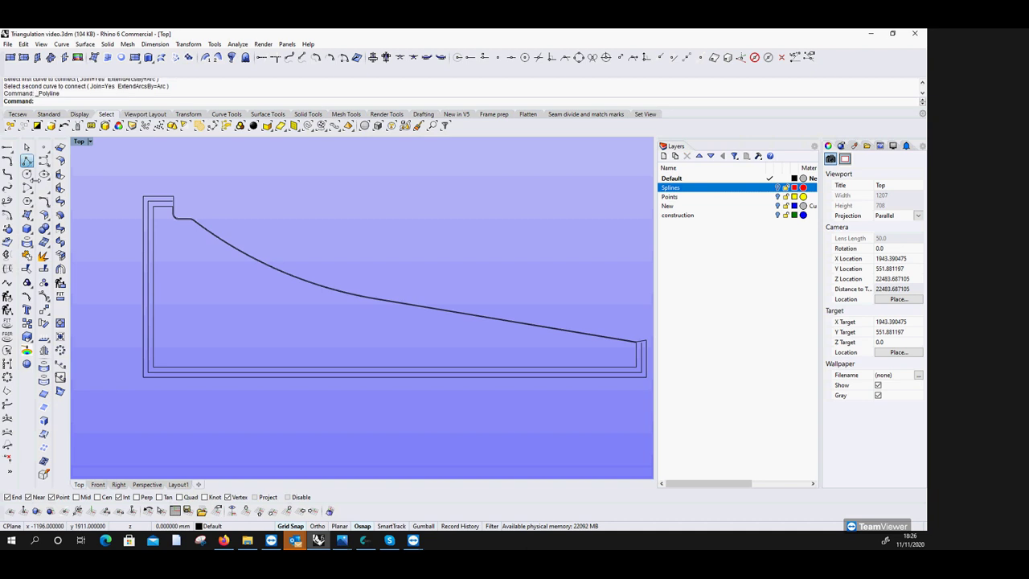
scroll(160, 364, "up", 2)
left_click(180, 369)
key("Return")
key("Return")
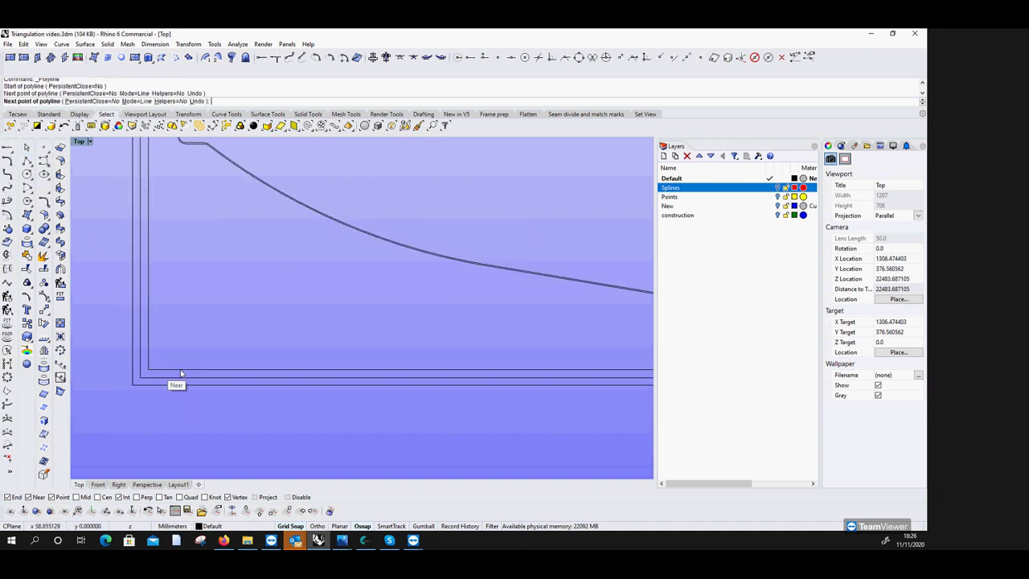
left_click(243, 368)
scroll(189, 367, "down", 3)
scroll(362, 371, "up", 4)
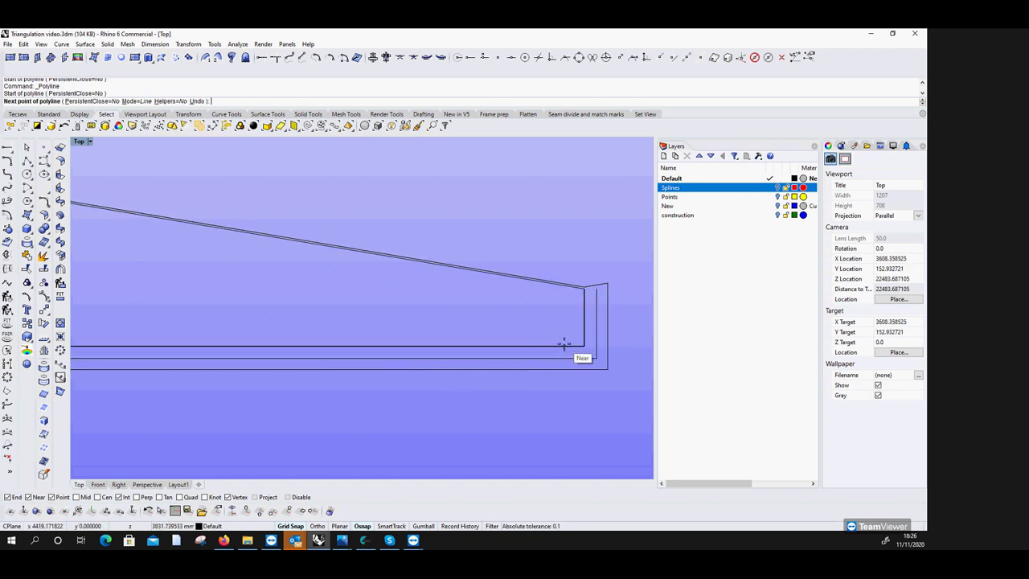
left_click(564, 346)
key("Return")
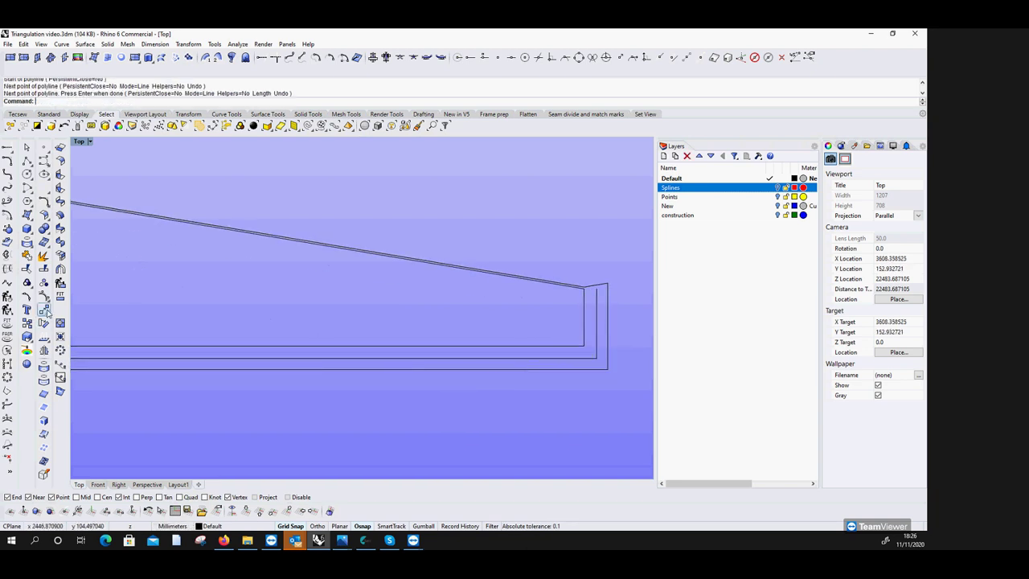
Start moving the inner bottom curve 25 mm from its lower-right corner.
left_click(45, 311)
left_click(456, 346)
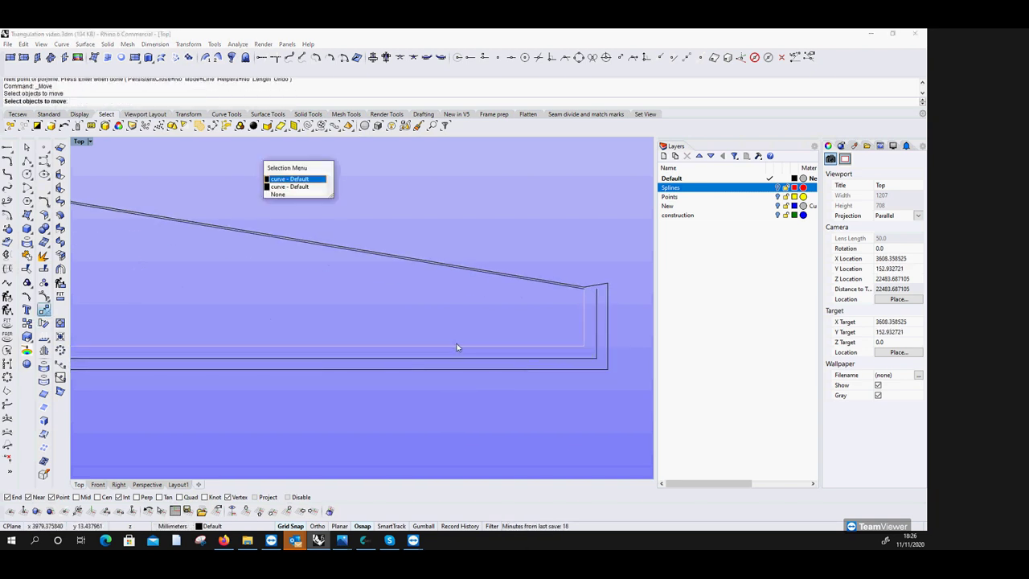
left_click(291, 187)
key("Return")
left_click(585, 346)
type("25")
key("Return")
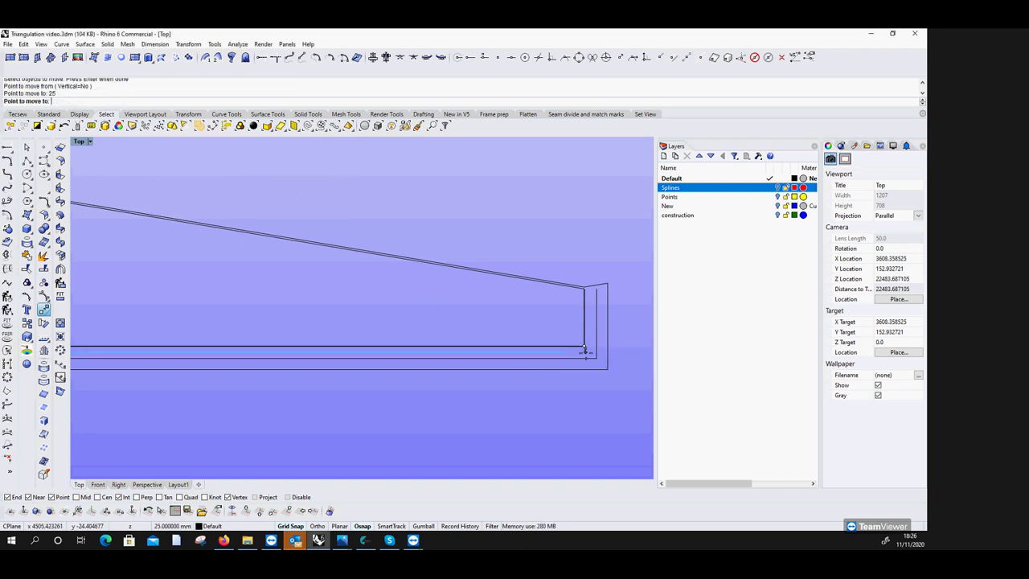
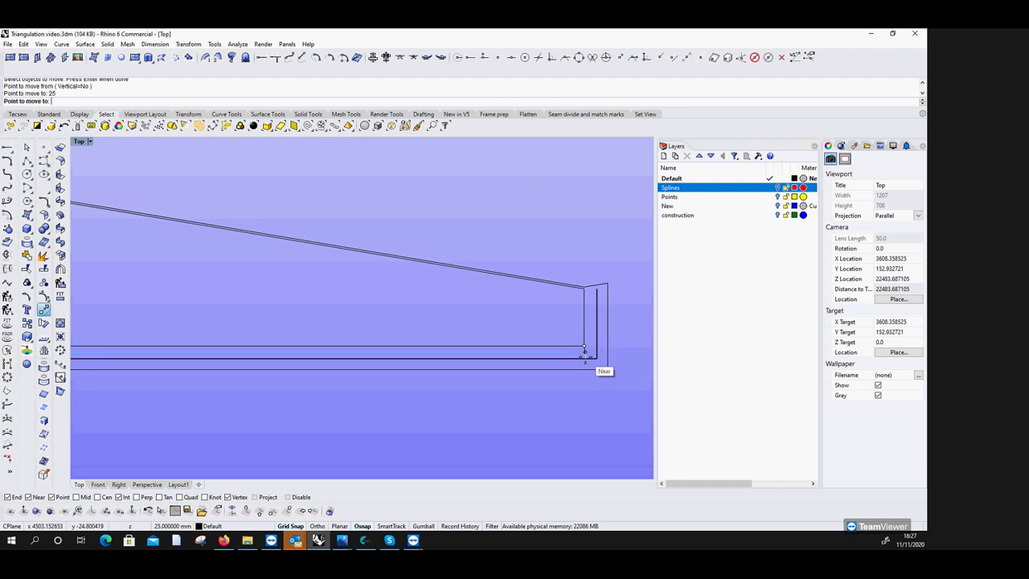
With Ortho on, move the rail curve 25 units into its new position.
left_click(326, 527)
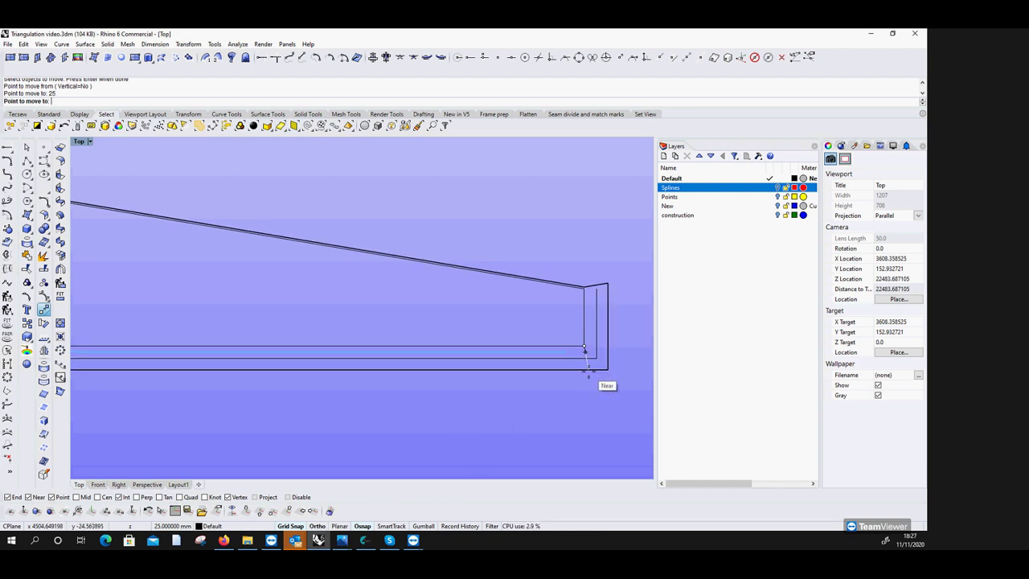
left_click(585, 370)
key("Return")
key("Escape")
Draw a short vertical polyline divider starting at the line intersection.
left_click(27, 161)
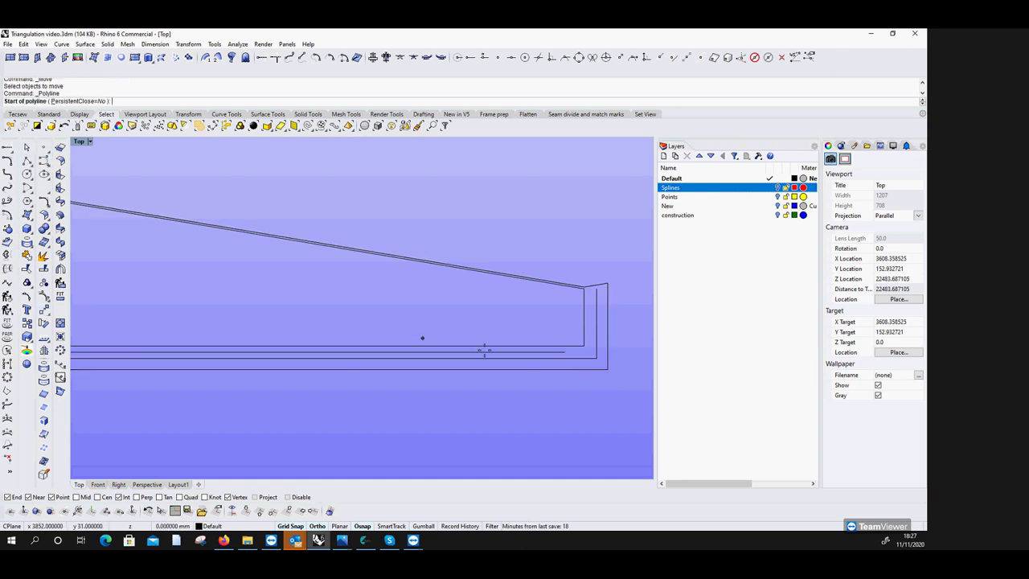
left_click(573, 358)
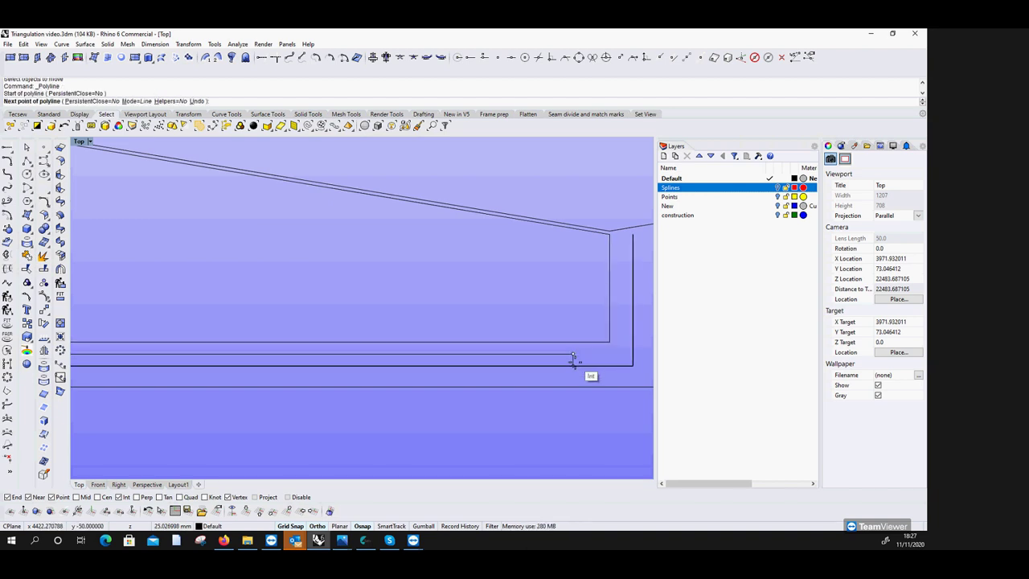
left_click(573, 365)
key("Return")
Extend the short divider up to the rail's bottom edge.
left_click(276, 57)
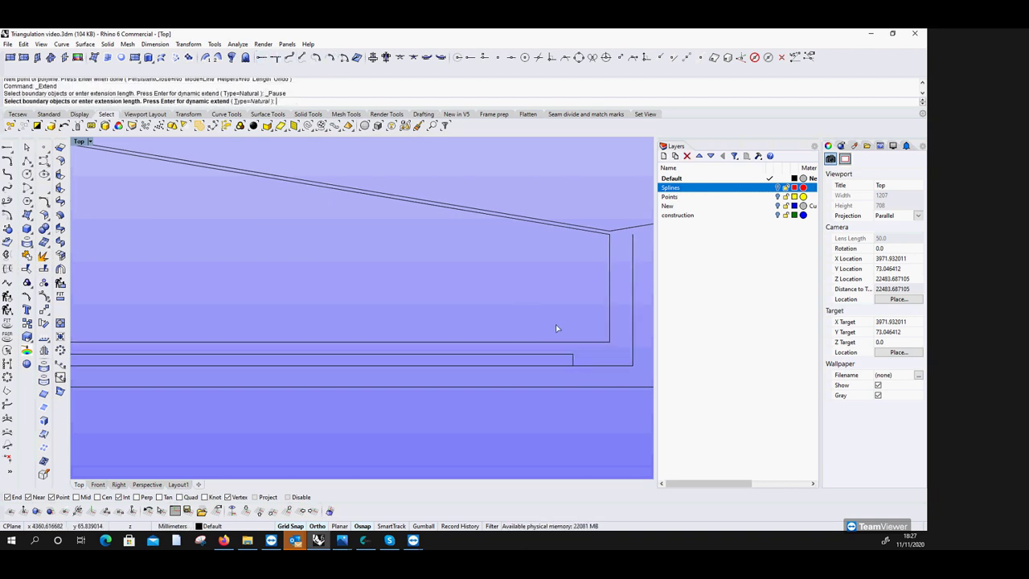
left_click(566, 341)
key("Return")
left_click(571, 354)
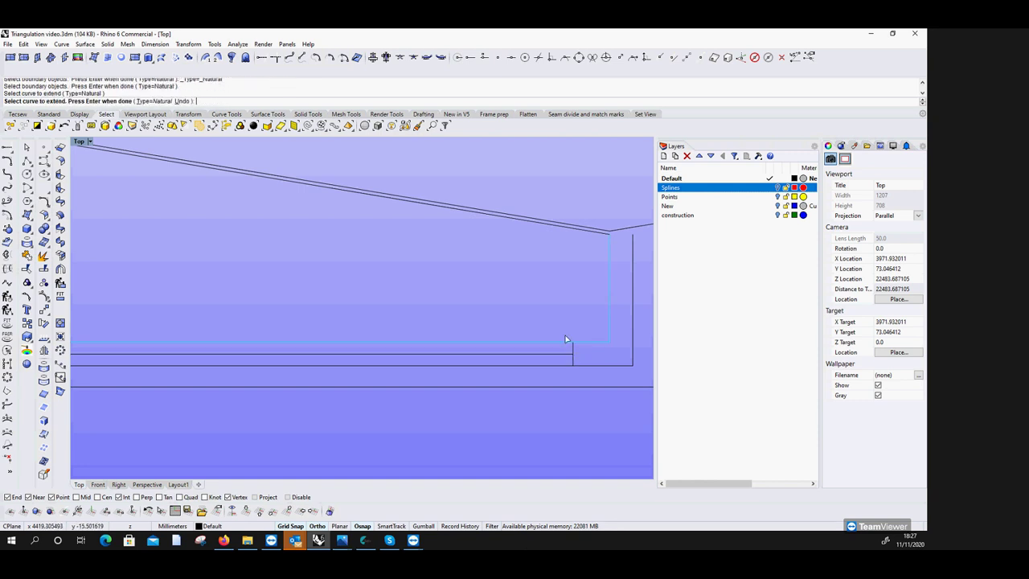
key("Return")
left_click(60, 364)
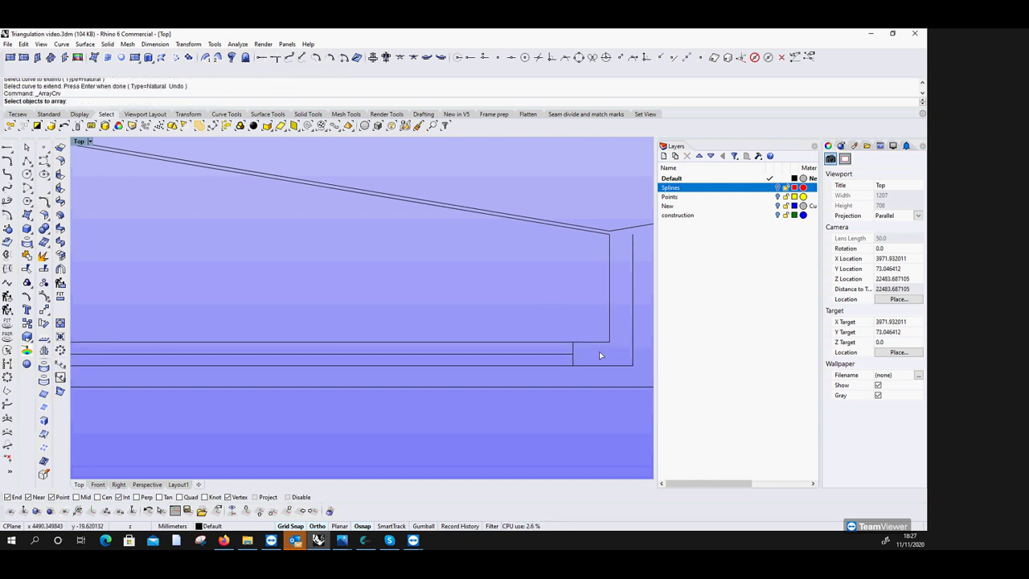
Array the vertical divider along the rail curve as 19 items.
scroll(588, 352, "up", 3)
left_click(559, 346)
key("Return")
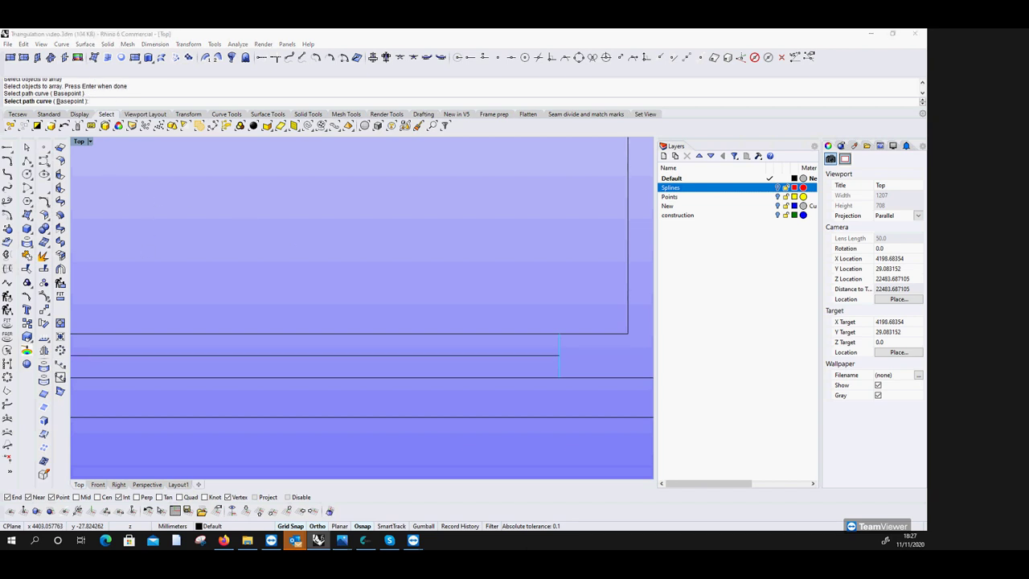
left_click(341, 355)
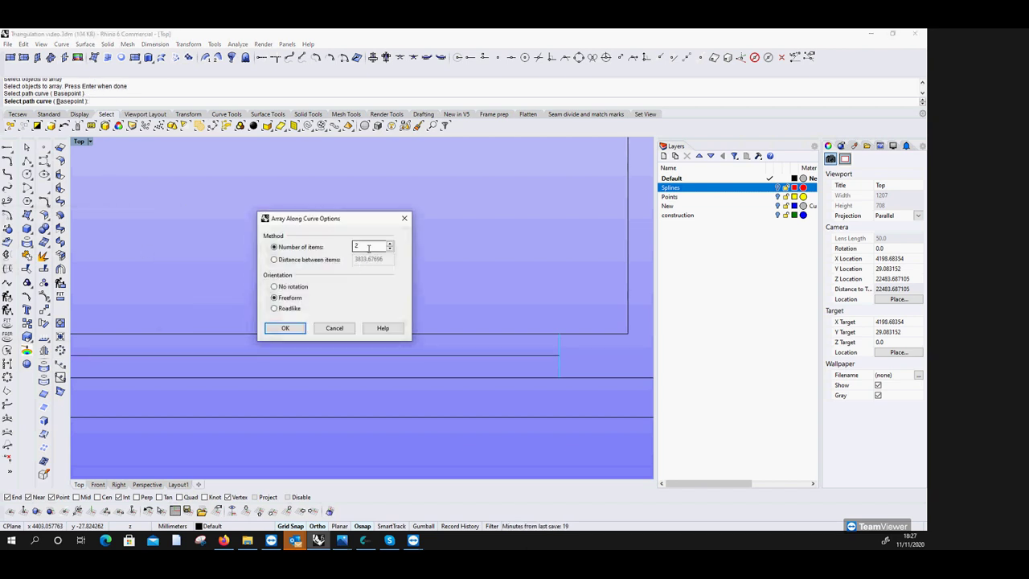
type("1")
type("9")
left_click(285, 329)
scroll(483, 327, "down", 6)
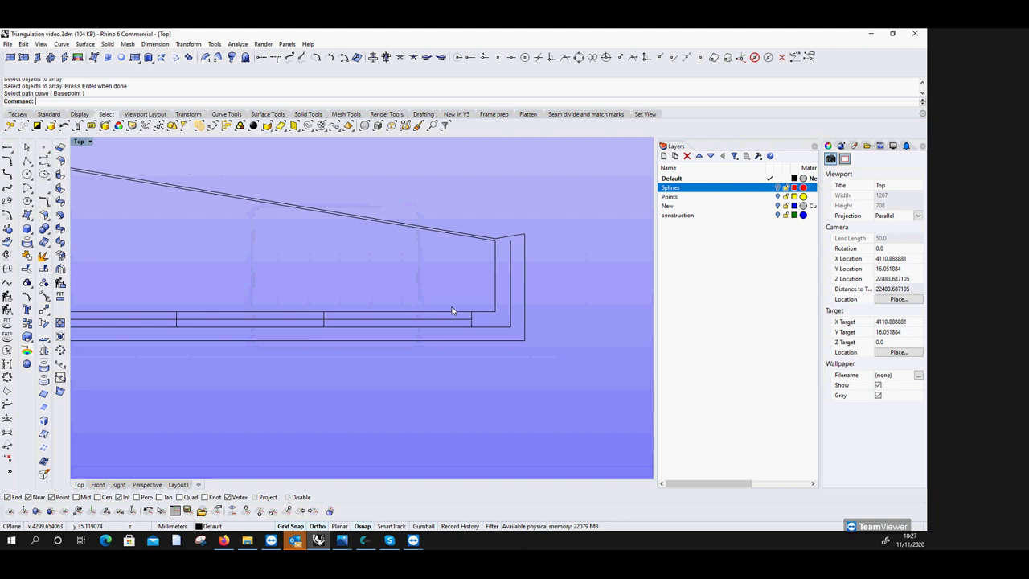
scroll(215, 317, "up", 10)
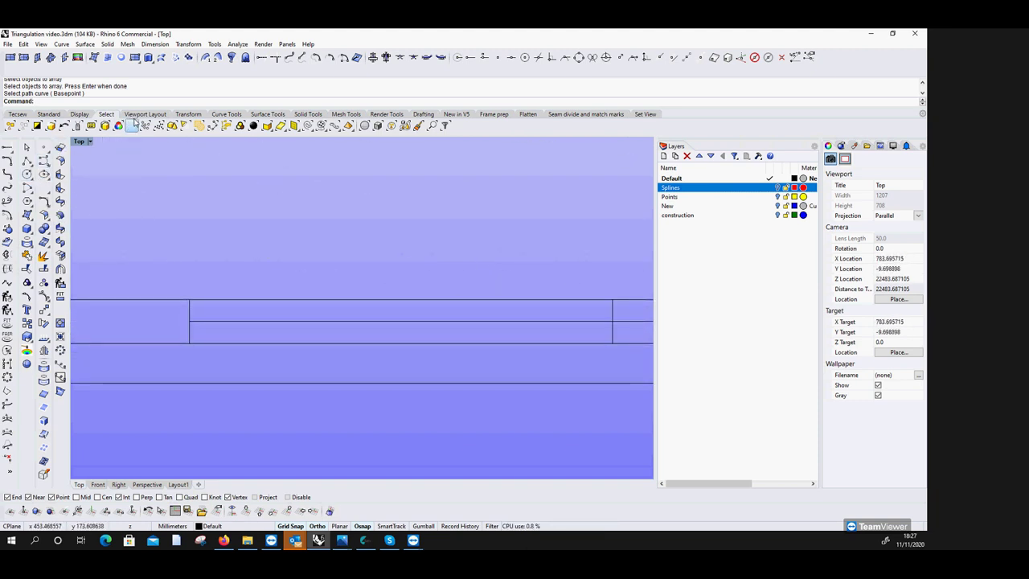
Extend the centre line 40 to the left and draw a radius-4 circle at its end.
left_click(260, 63)
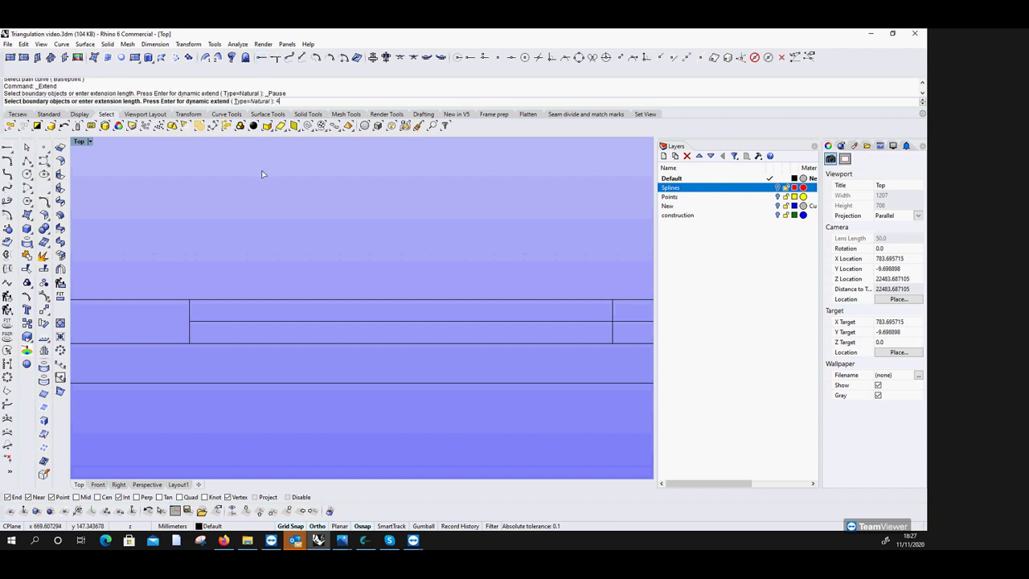
left_click(212, 322)
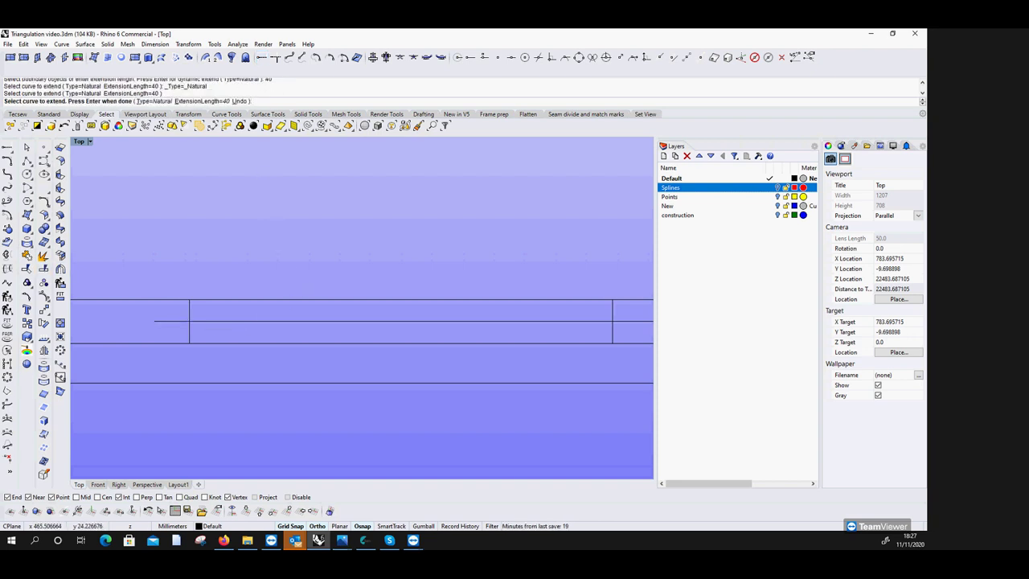
key("Return")
left_click(26, 174)
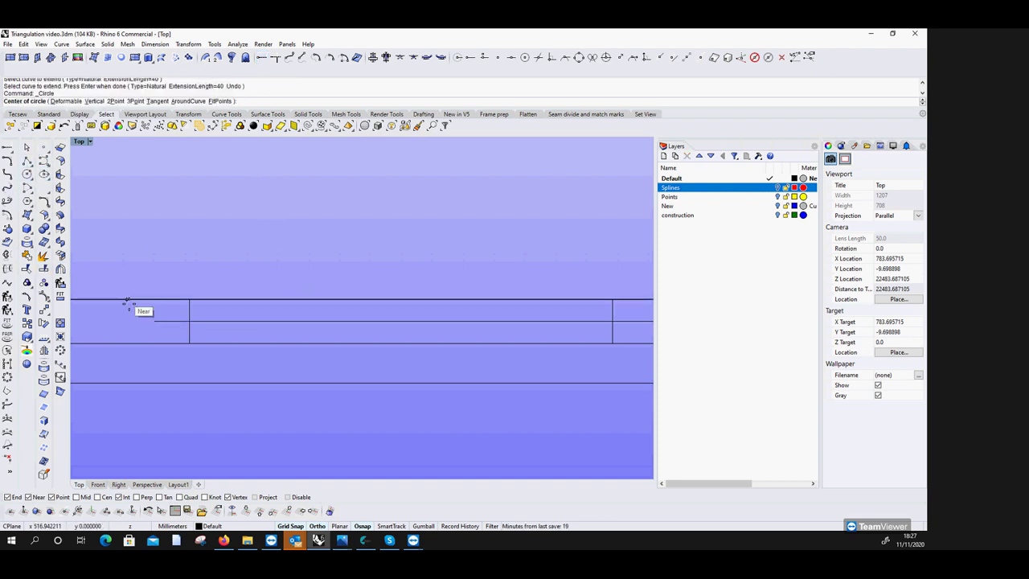
left_click(154, 321)
key("Return")
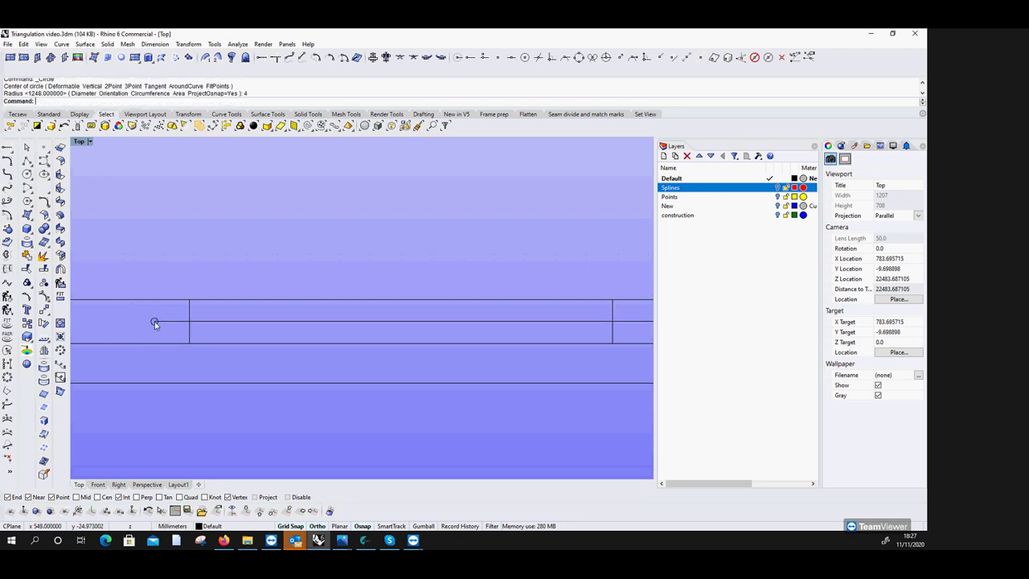
Mirror the radius-4 circle across the first divider to form a pair.
left_click(44, 353)
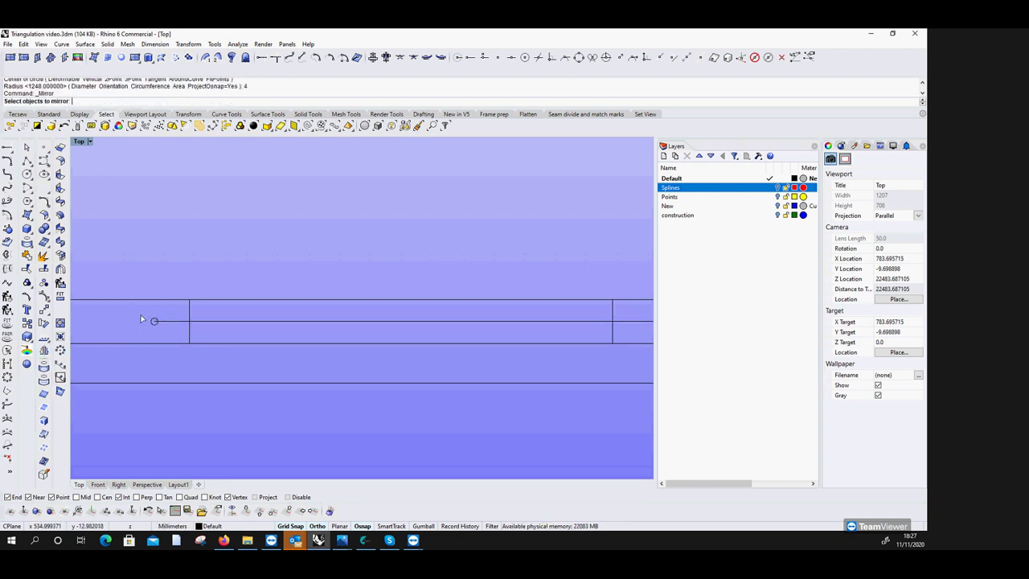
left_click_drag(158, 328, 159, 328)
key("Return")
left_click(189, 322)
left_click(189, 307)
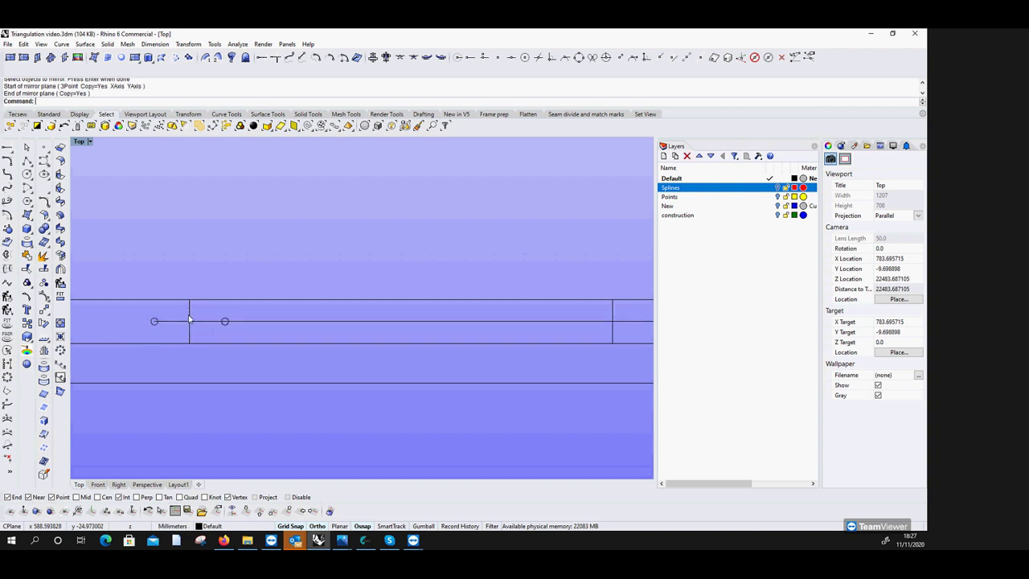
left_click(184, 324)
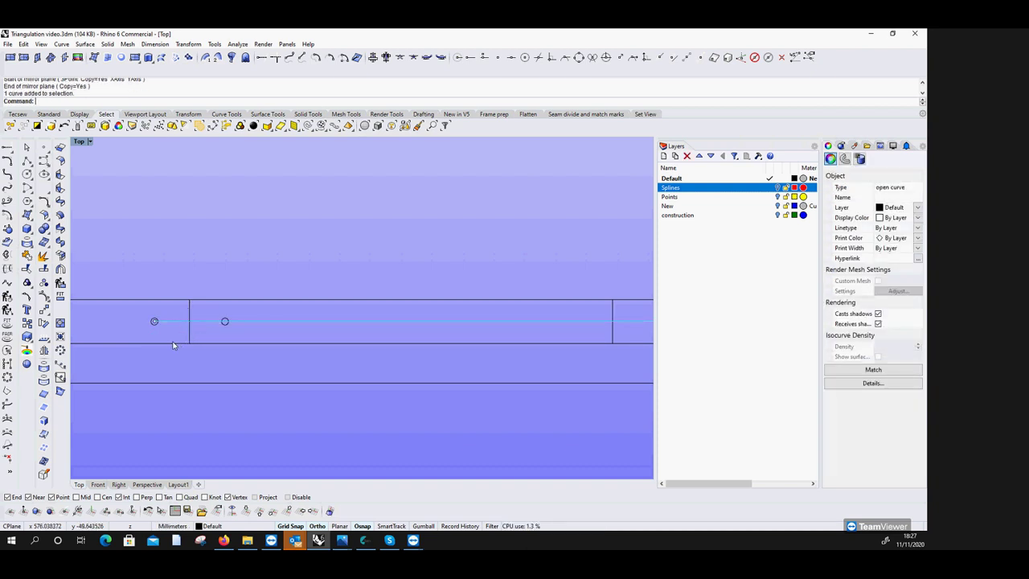
key("Escape")
Pick the circle pair and the centre line as path for a curve array.
left_click(60, 363)
left_click(153, 324)
key("Return")
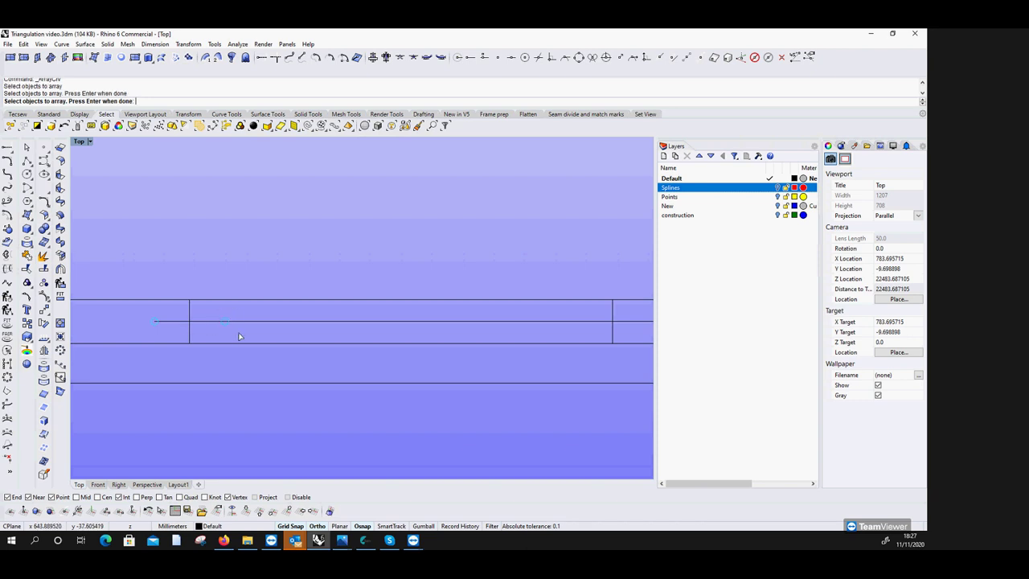
left_click(246, 324)
Array the circle pairs along the rail and mirror the whole profile into a copy below.
left_click(278, 327)
scroll(228, 332, "down", 10)
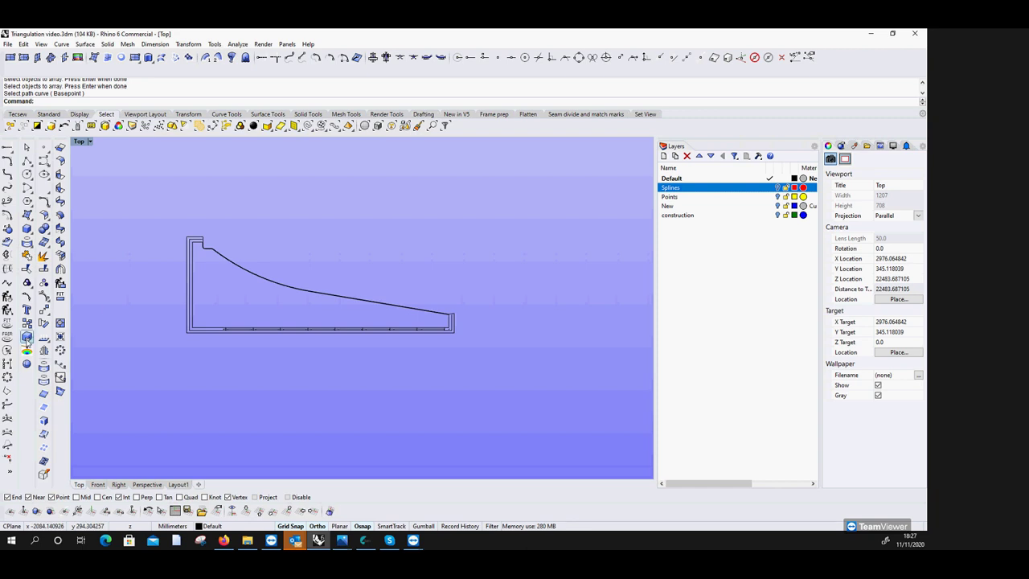
left_click(44, 350)
left_click_drag(145, 223, 524, 410)
key("Return")
left_click(238, 368)
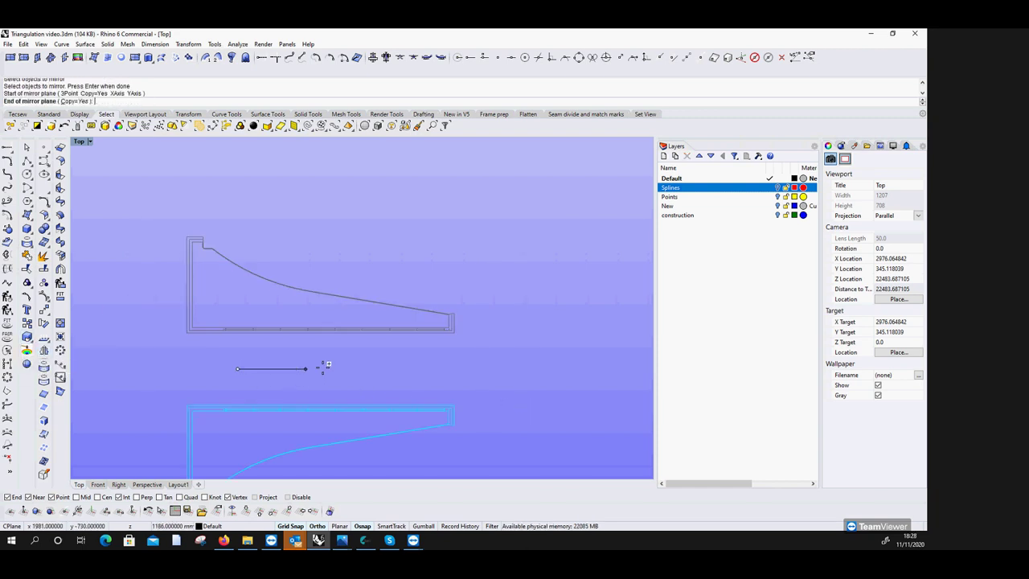
left_click(341, 370)
scroll(299, 338, "up", 8)
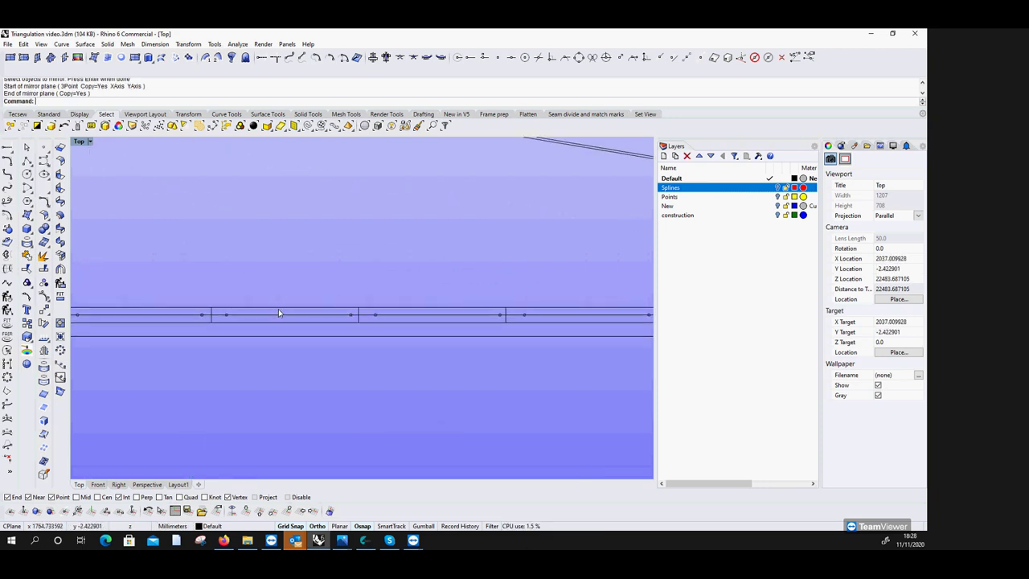
Delete the selected curve and the stray short vertical curve.
key("Delete")
left_click(212, 315)
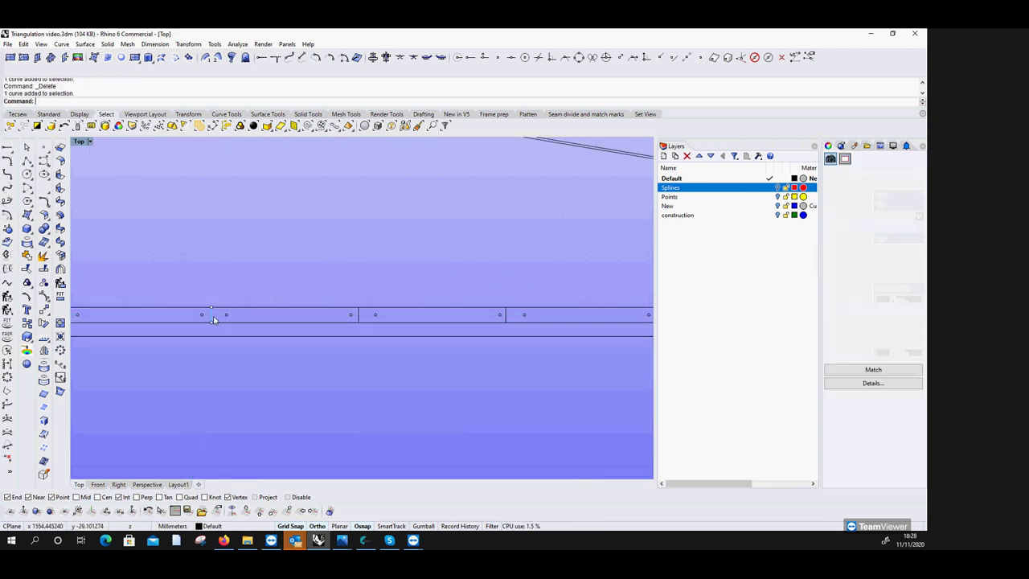
key("Delete")
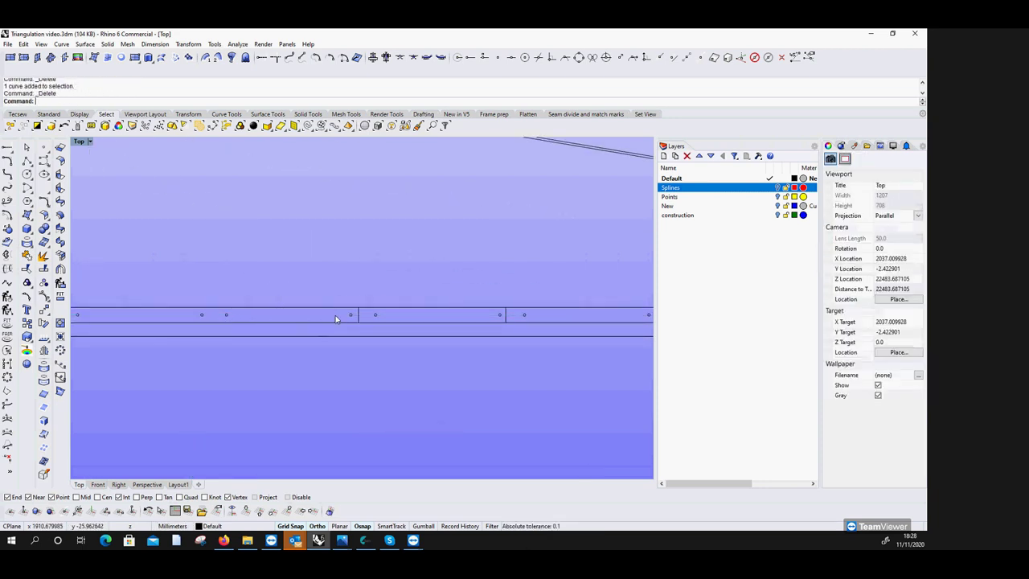
left_click(515, 321)
scroll(440, 331, "down", 5)
key("Escape")
Delete an unwanted lower-rail curve and window-select the curves across the lower rail.
scroll(445, 401, "up", 7)
scroll(444, 399, "down", 2)
left_click(431, 400)
key("Delete")
scroll(414, 397, "down", 4)
scroll(270, 384, "up", 3)
left_click_drag(251, 370, 635, 399)
Delete the 12 selected lower-rail curves and select six closed curves at the left end.
key("Delete")
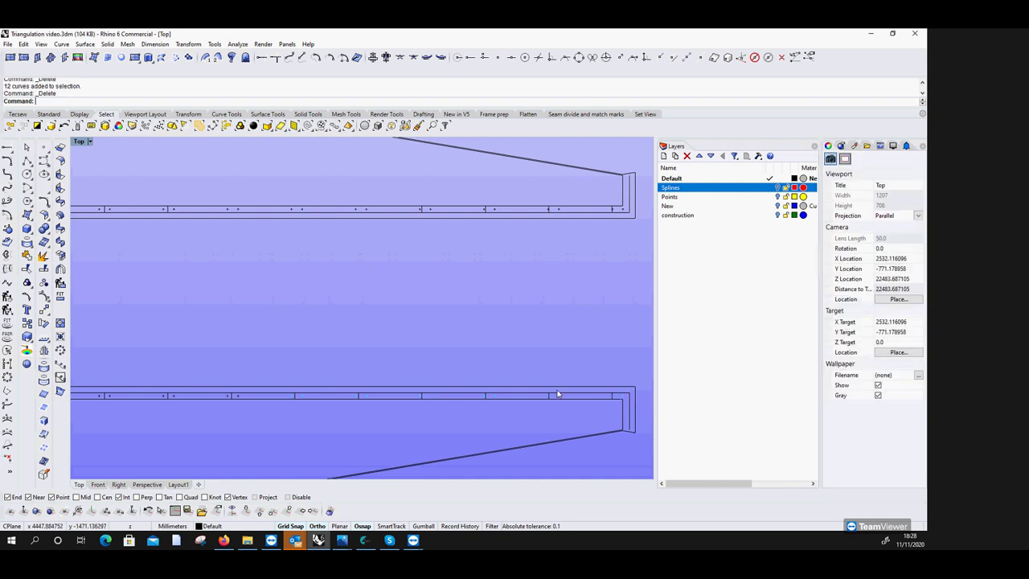
scroll(280, 390, "down", 3)
scroll(330, 451, "up", 4)
left_click_drag(502, 404, 531, 369)
scroll(425, 370, "down", 3)
scroll(430, 335, "up", 5)
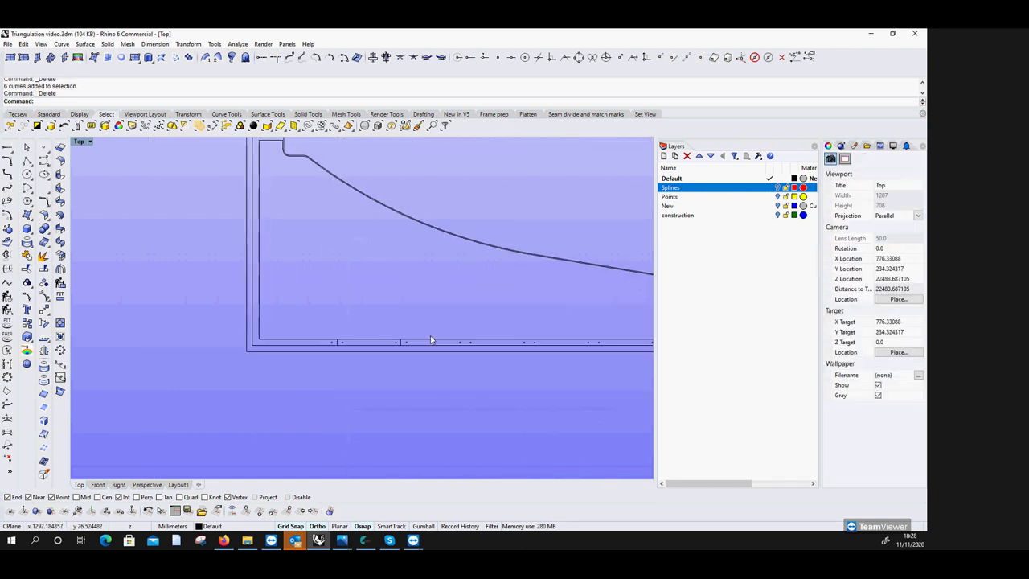
scroll(347, 348, "up", 3)
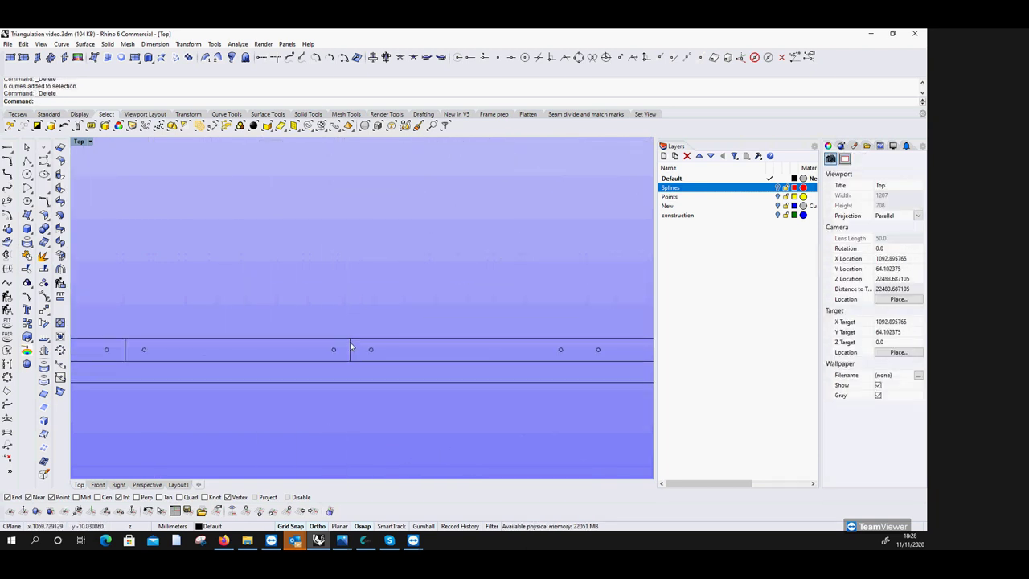
scroll(194, 351, "down", 3)
scroll(213, 341, "down", 3)
scroll(226, 419, "up", 3)
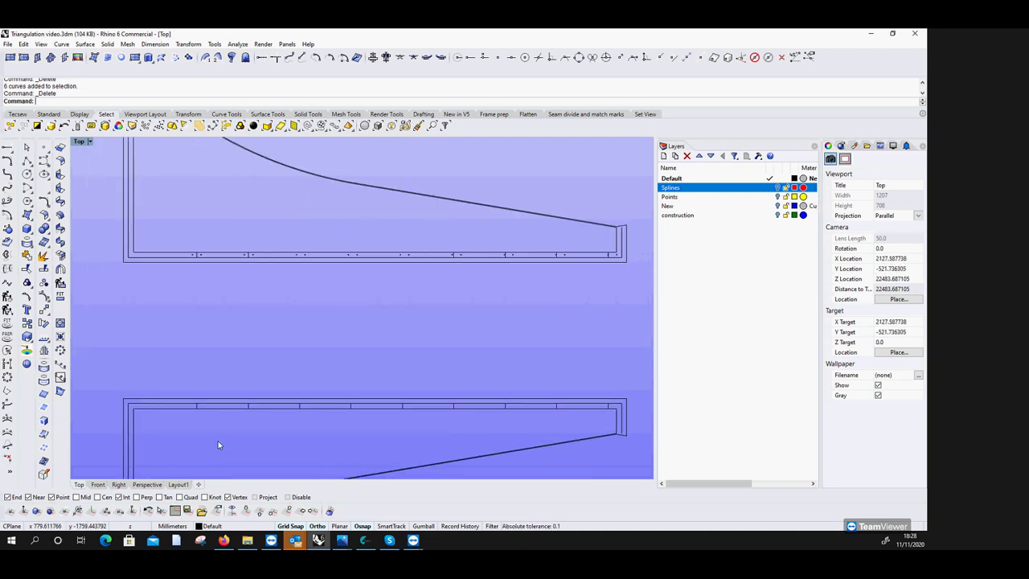
Delete unwanted overlapping curves on the upper rail, including one near its right end.
left_click(196, 253)
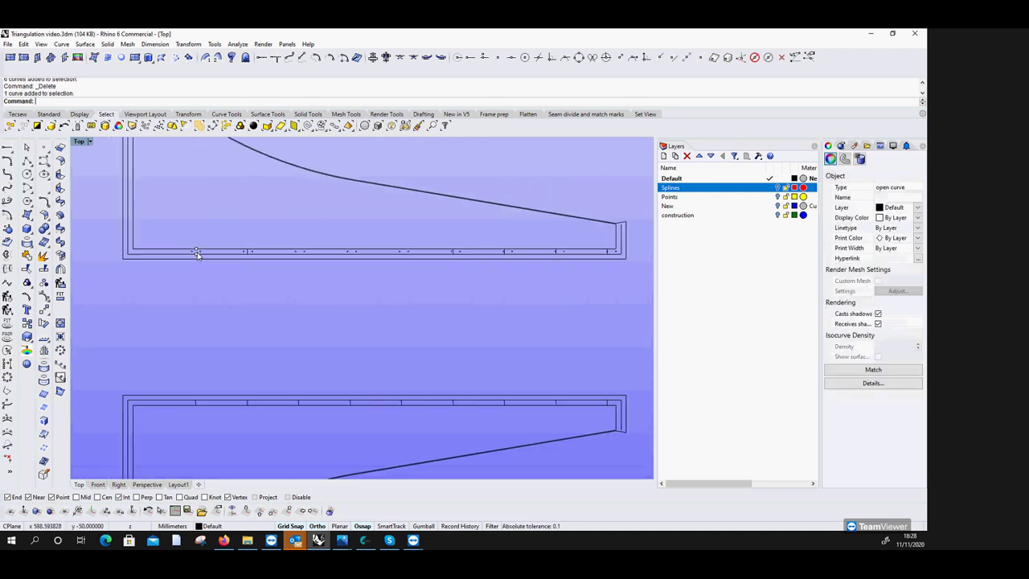
left_click(251, 254)
scroll(251, 253, "up", 3)
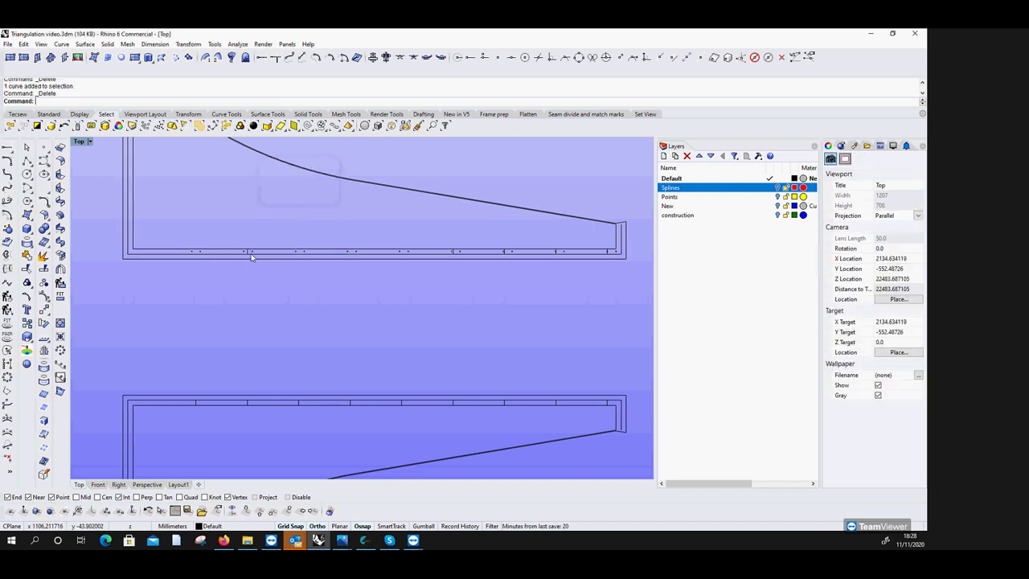
left_click(247, 252)
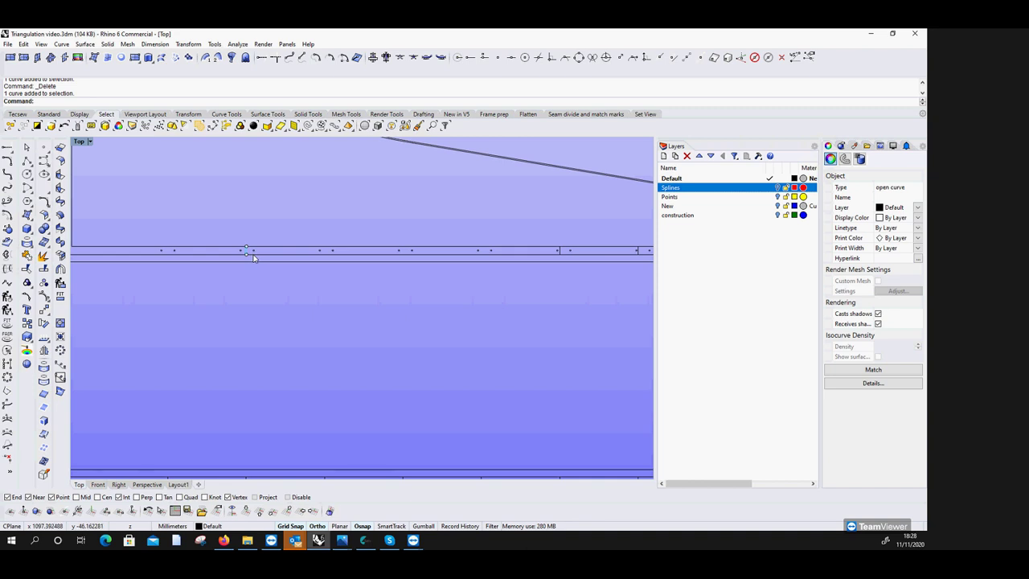
key("Delete")
left_click(639, 252)
key("Delete")
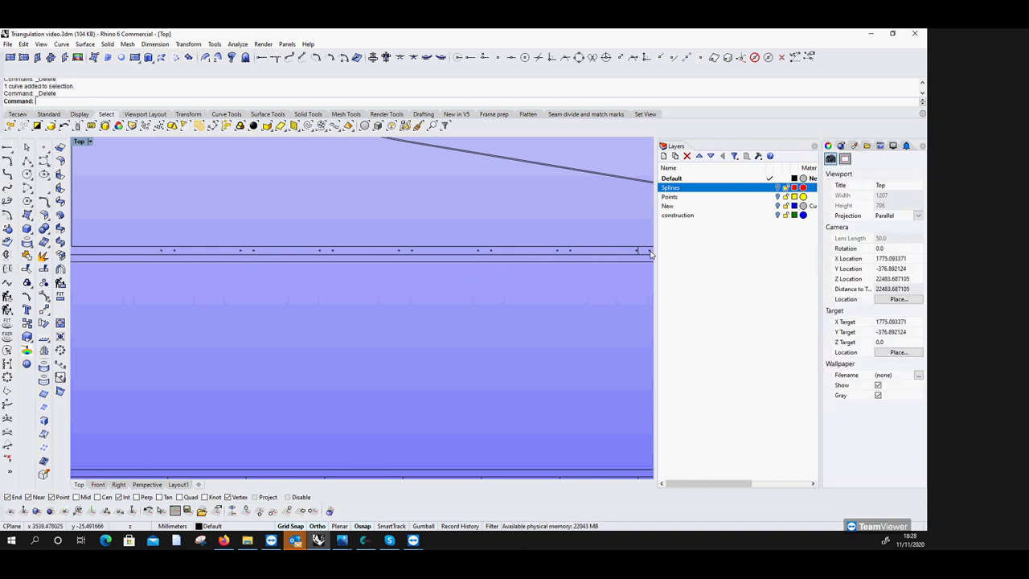
Delete the remaining short stray curves at the profiles' right end and zoom out.
scroll(499, 269, "down", 3)
scroll(524, 273, "up", 4)
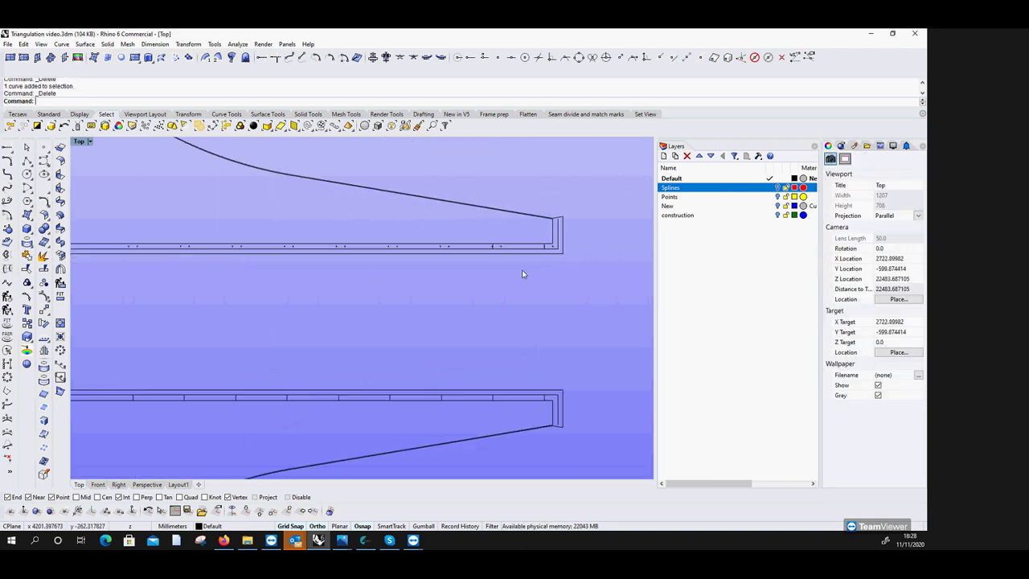
left_click(551, 244)
key("Delete")
left_click(472, 243)
key("Delete")
scroll(515, 277, "down", 3)
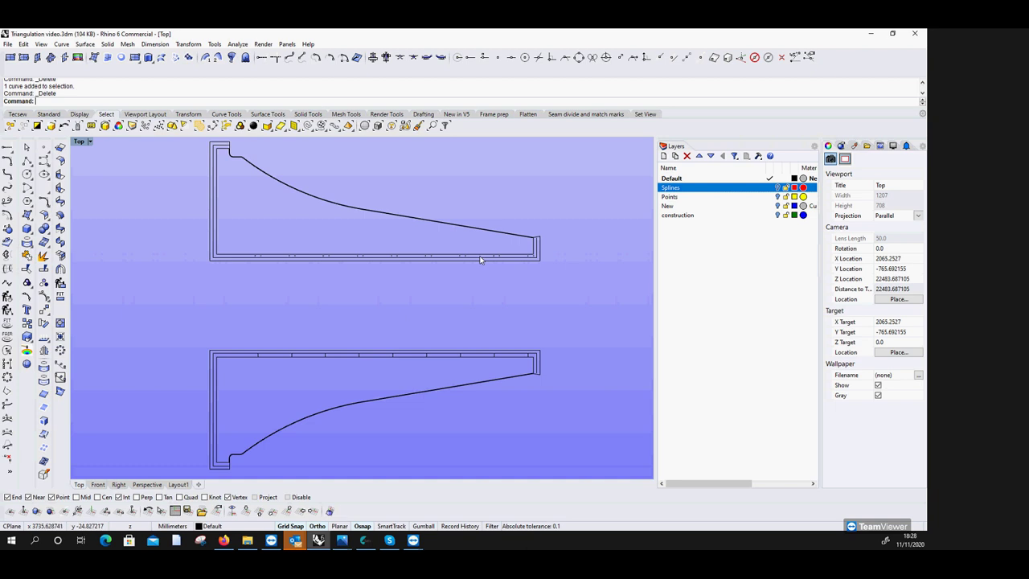
scroll(482, 265, "down", 2)
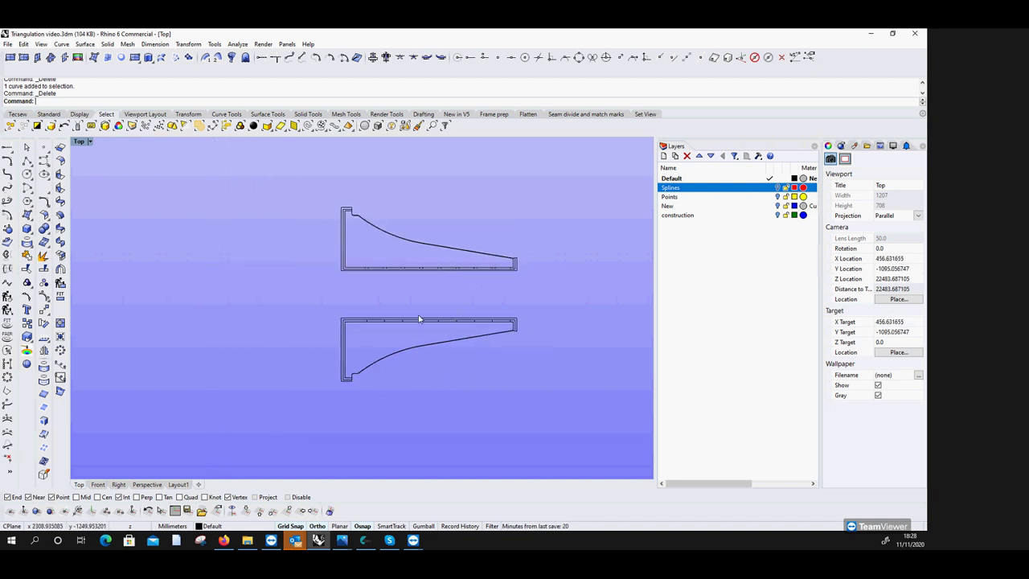
Start a rectangle at the origin, then cancel the mistyped size entry.
left_click(44, 190)
left_click(59, 190)
type("0")
key("Return")
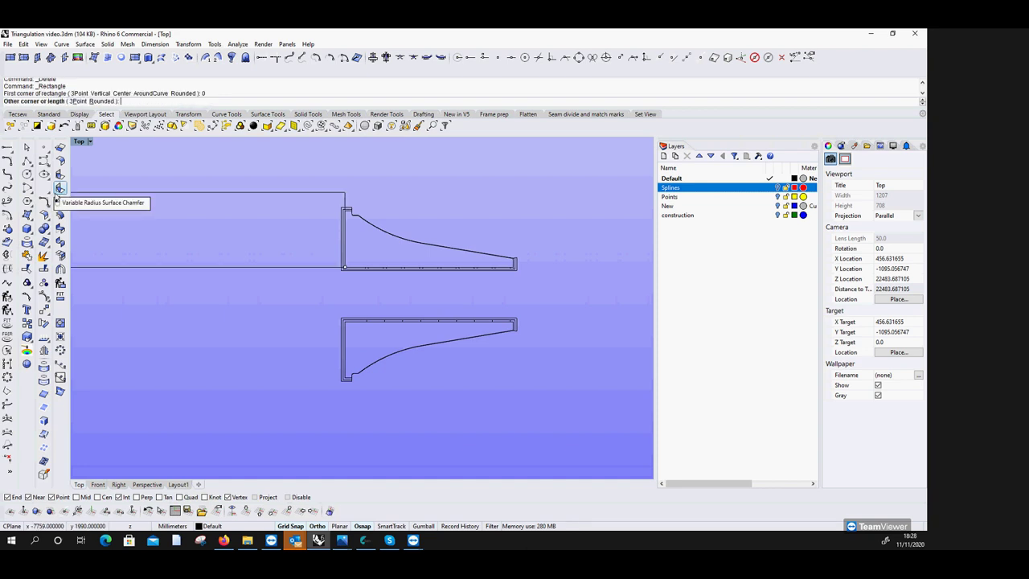
scroll(450, 277, "down", 2)
type("15")
key("BackSpace")
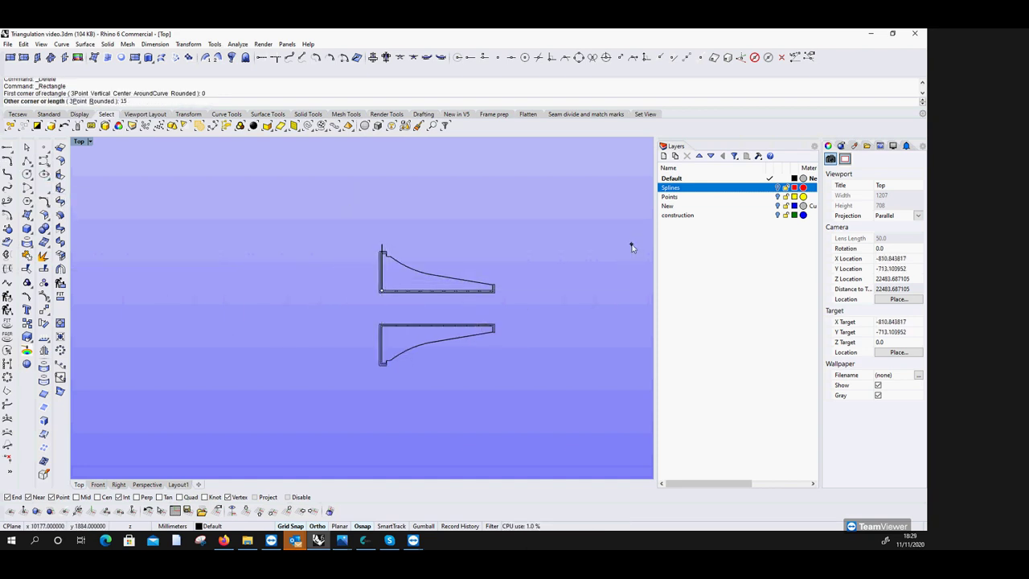
key("Escape")
Draw an 8000 × 1520 rectangle with its first corner at the origin 0.
key("Return")
type("0")
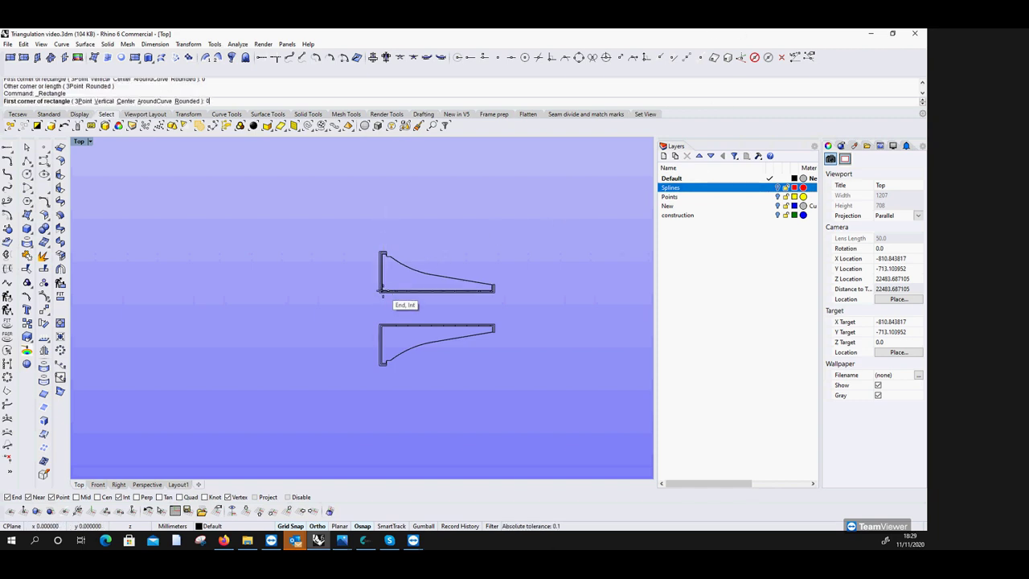
key("Return")
type("8000,1520")
key("Return")
left_click(575, 291)
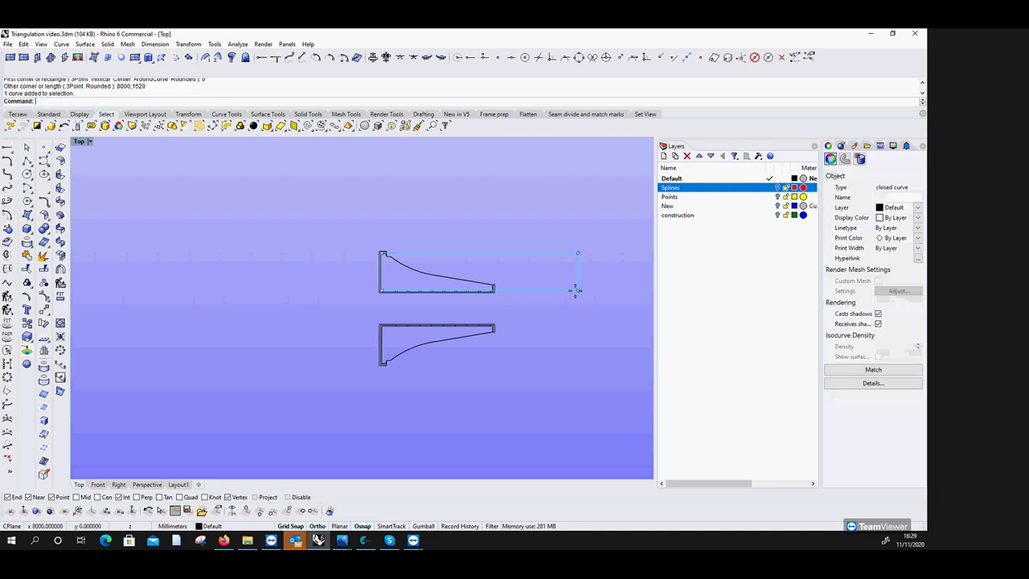
right_click(574, 290)
key("Escape")
scroll(600, 287, "up", 3)
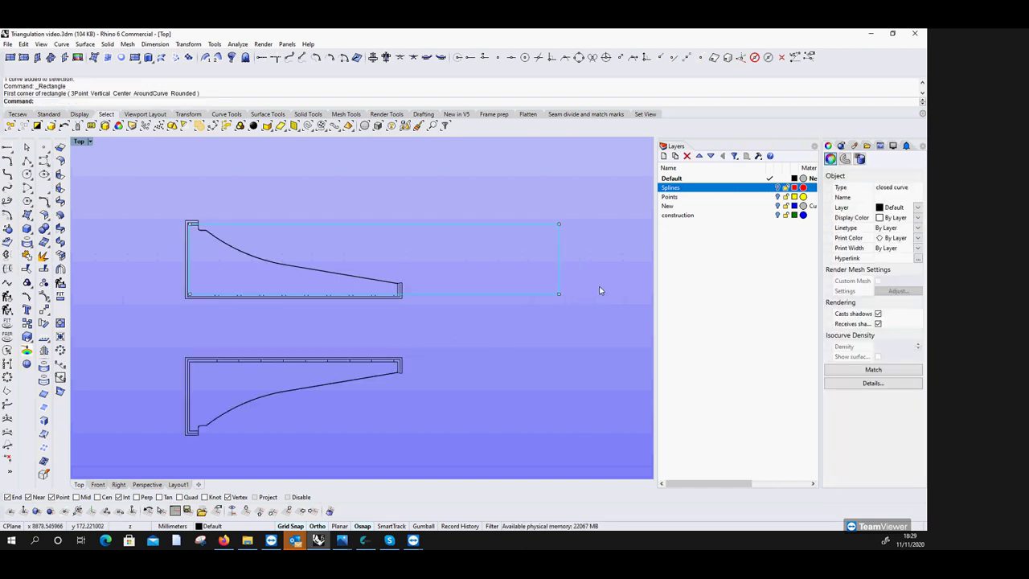
Set the display colour of the upper profile's 22 curves to Blue.
left_click(599, 288)
left_click_drag(155, 205, 416, 320)
left_click(887, 219)
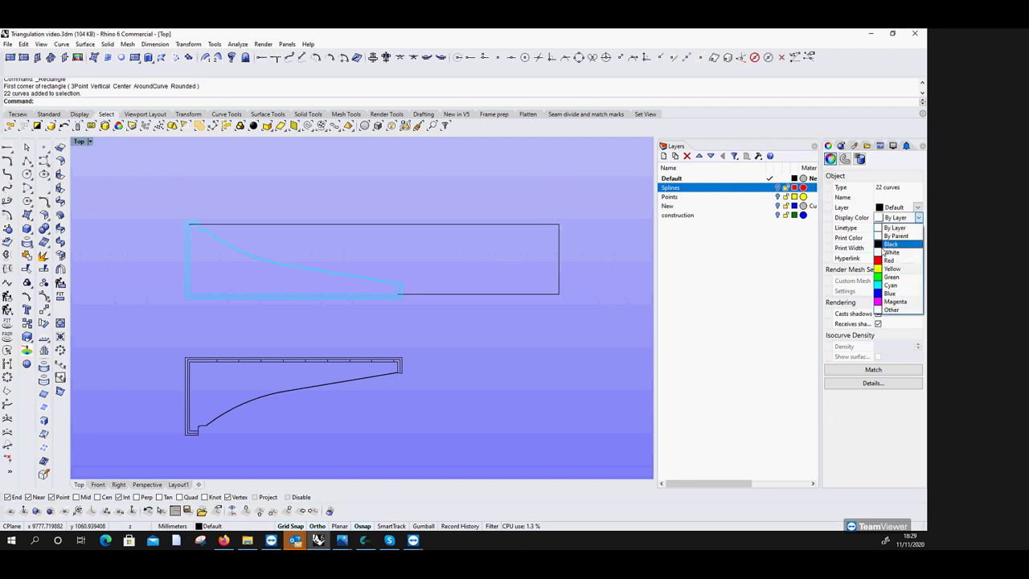
left_click(894, 286)
left_click(516, 341)
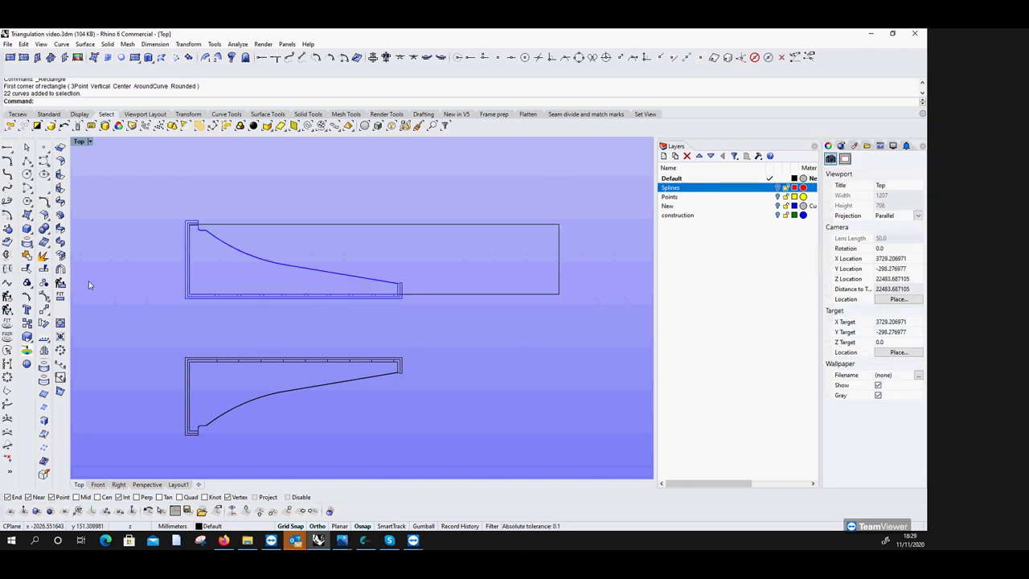
Move the upper profile a short distance from its lower-left corner.
left_click(44, 310)
left_click_drag(164, 199, 406, 316)
key("Return")
left_click(188, 306)
left_click(186, 299)
scroll(184, 301, "up", 5)
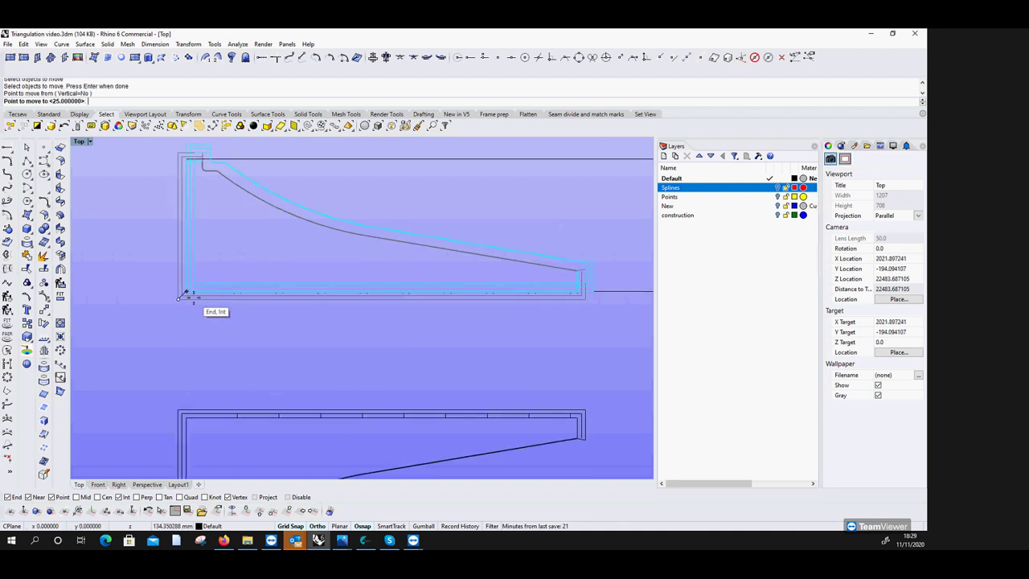
scroll(183, 302, "down", 5)
Move the upper profile so its lower-left corner meets the rectangle's corner.
left_click_drag(172, 218, 395, 341)
key("Return")
scroll(321, 346, "up", 3)
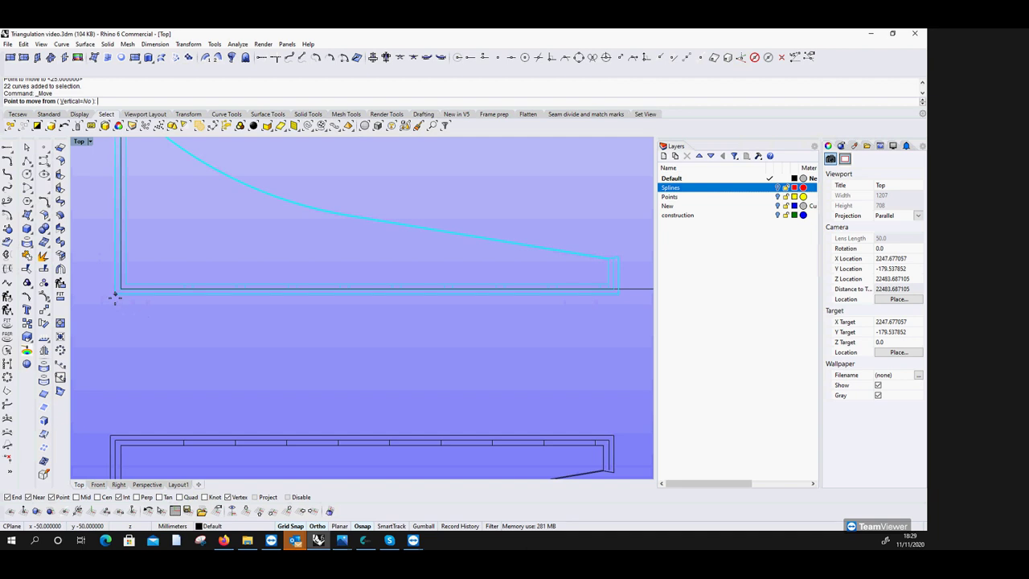
left_click(119, 289)
left_click(120, 289)
scroll(242, 344, "down", 4)
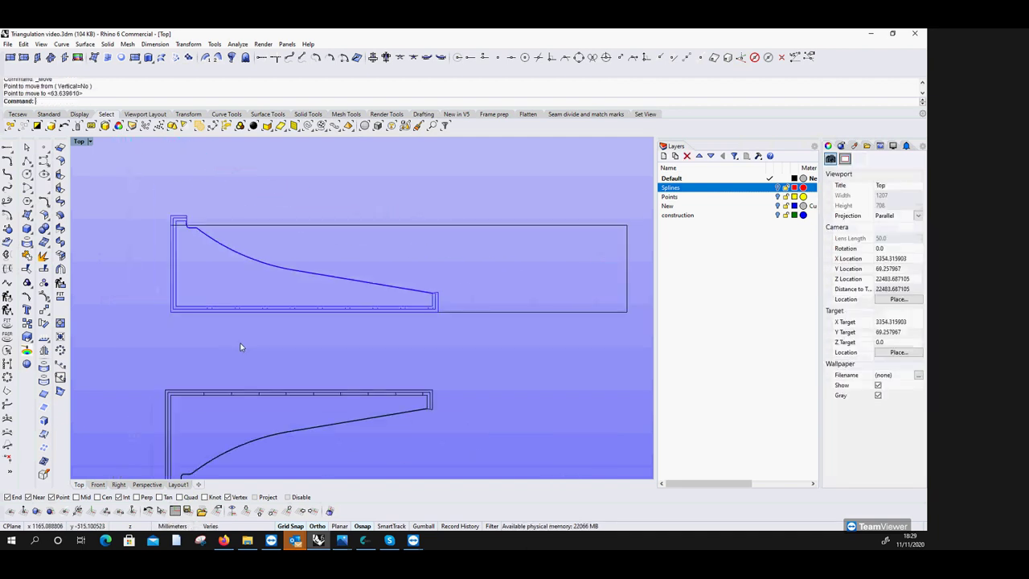
scroll(182, 246, "up", 3)
scroll(192, 251, "down", 3)
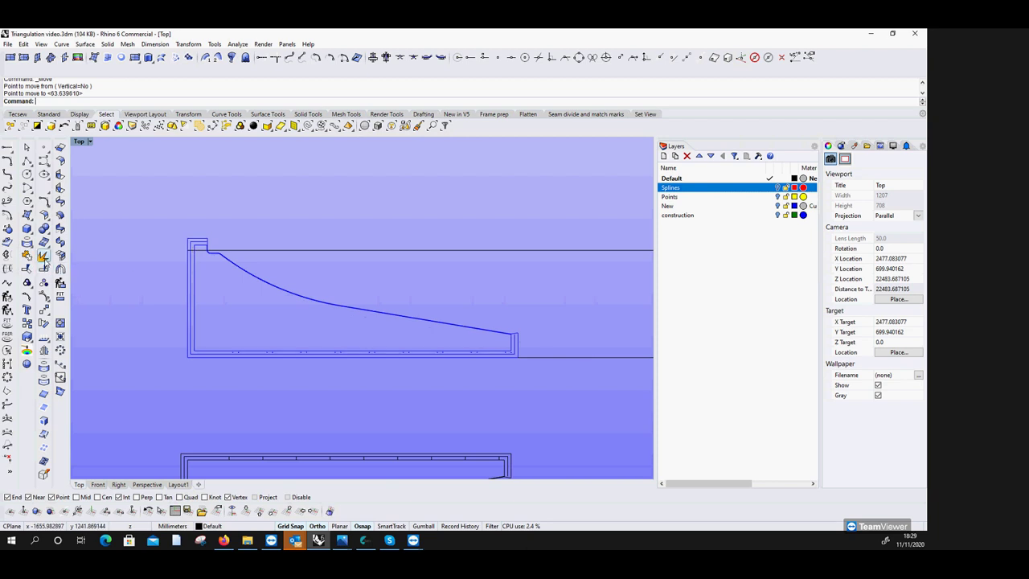
left_click(27, 160)
scroll(230, 245, "up", 3)
left_click(179, 246)
Finish the short horizontal line from the profile's top corner and offset it 20 mm.
left_click(341, 244)
key("Return")
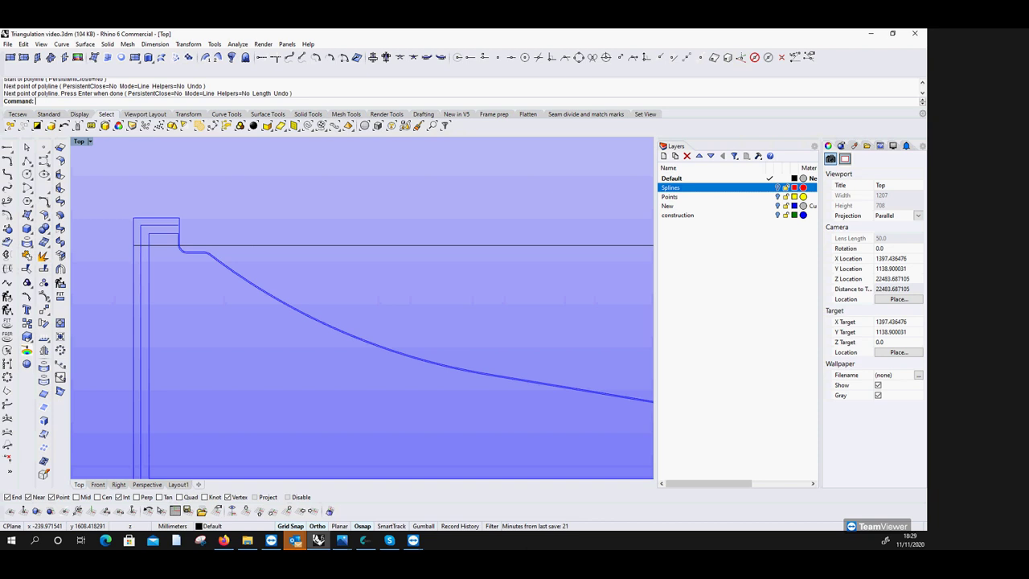
left_click(9, 215)
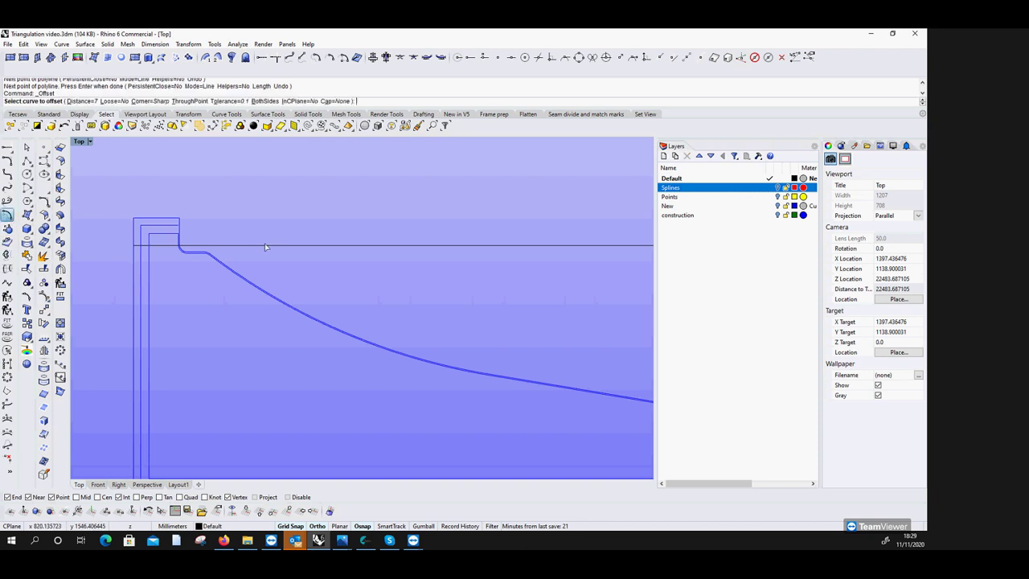
left_click(272, 243)
left_click(281, 184)
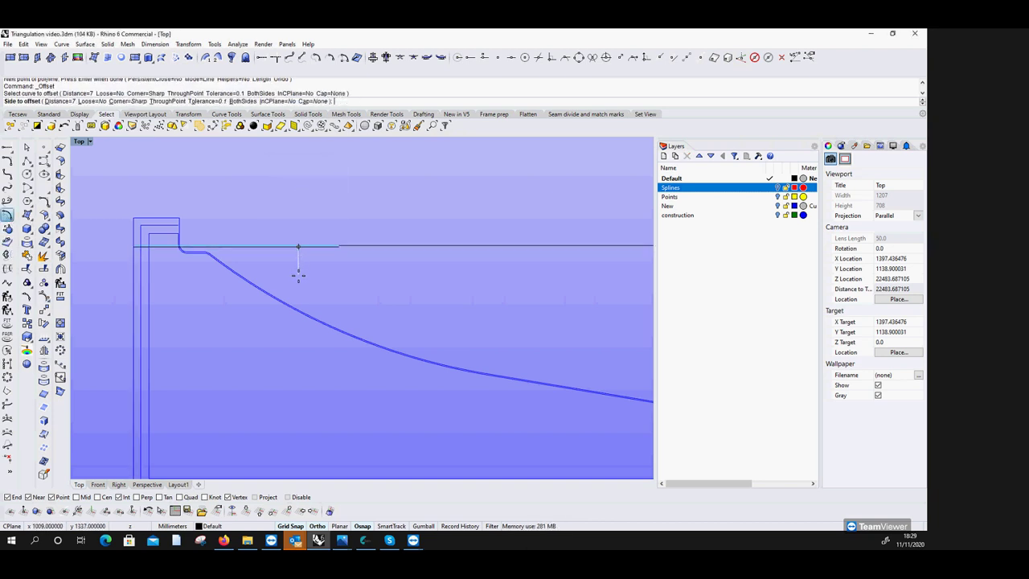
type("20")
key("Return")
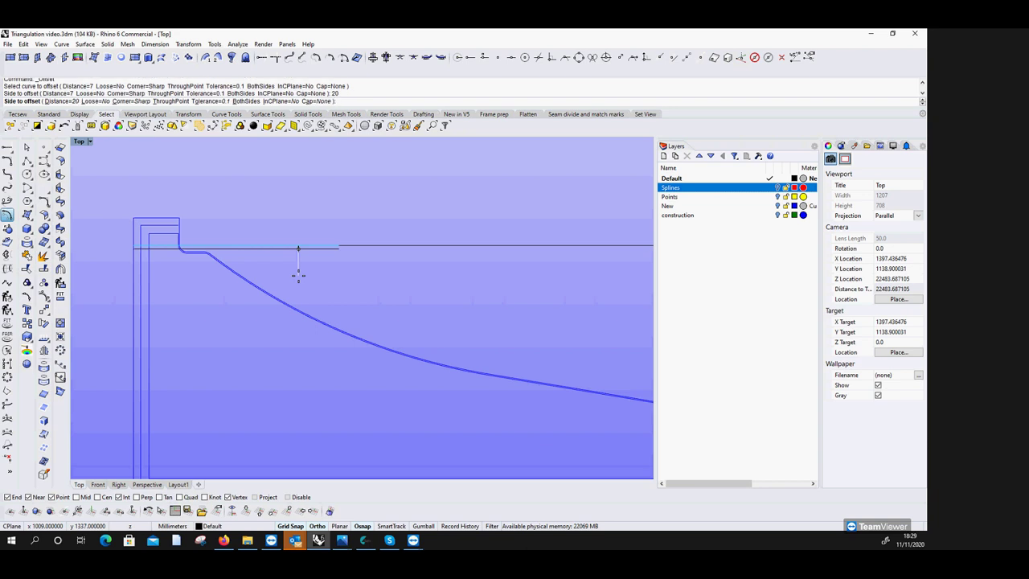
left_click(299, 276)
key("Return")
Copy the profile and its overlapping horizontal lines straight up above the original.
left_click(27, 255)
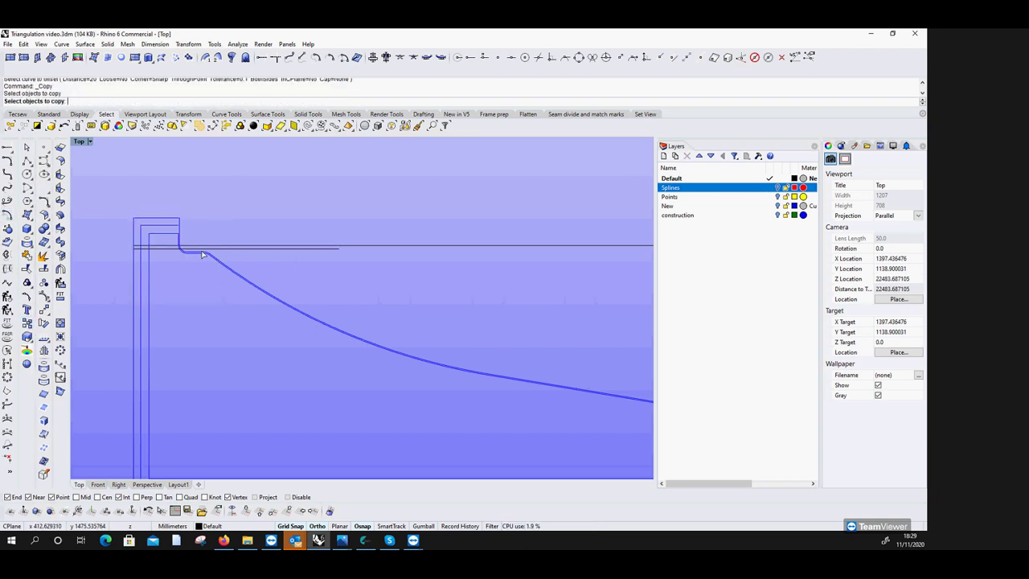
left_click_drag(202, 235, 122, 203)
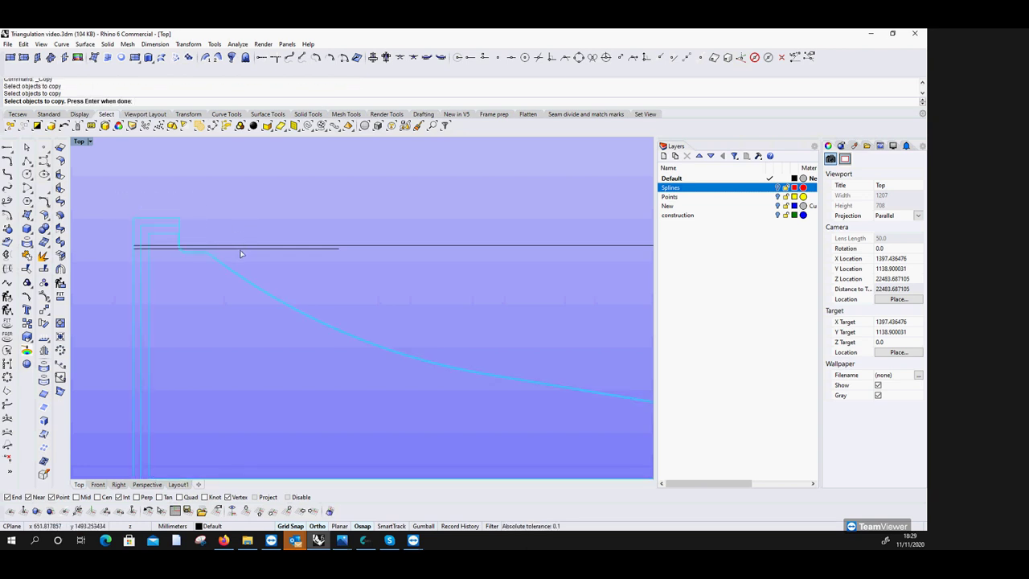
left_click(241, 246)
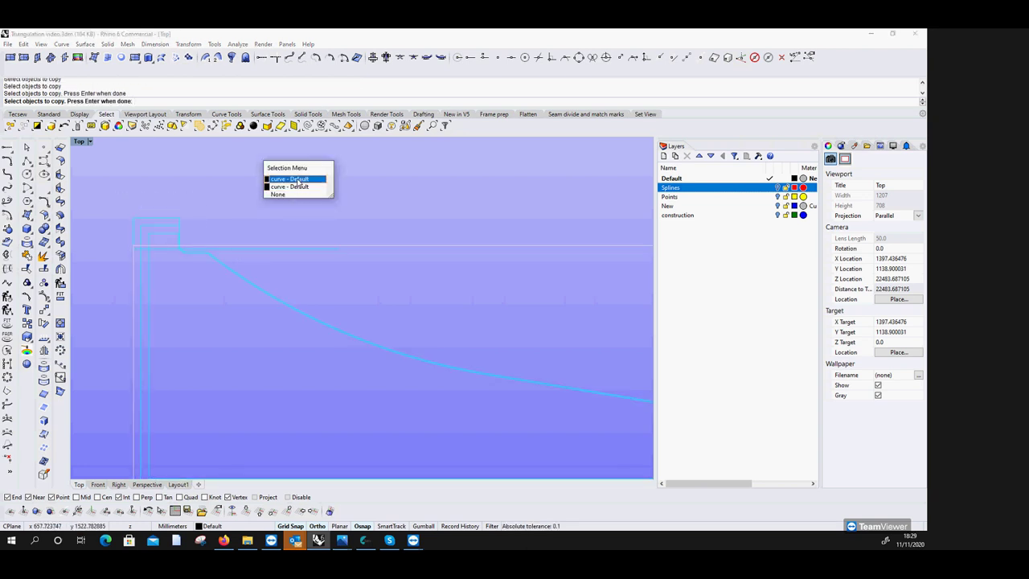
left_click(291, 187)
scroll(241, 329, "down", 3)
key("Return")
left_click(232, 363)
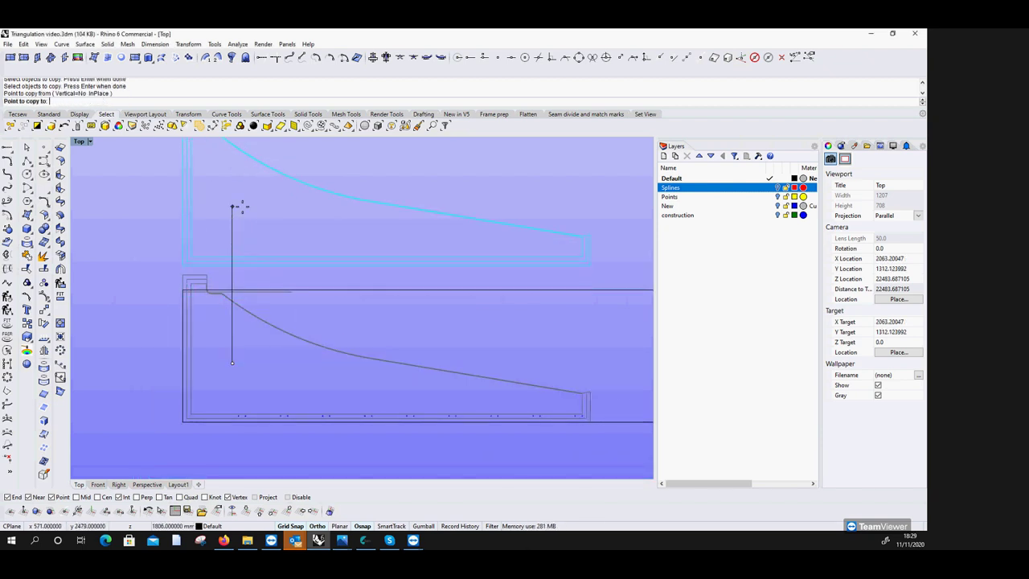
left_click(232, 205)
key("Return")
scroll(253, 285, "down", 2)
scroll(235, 192, "up", 2)
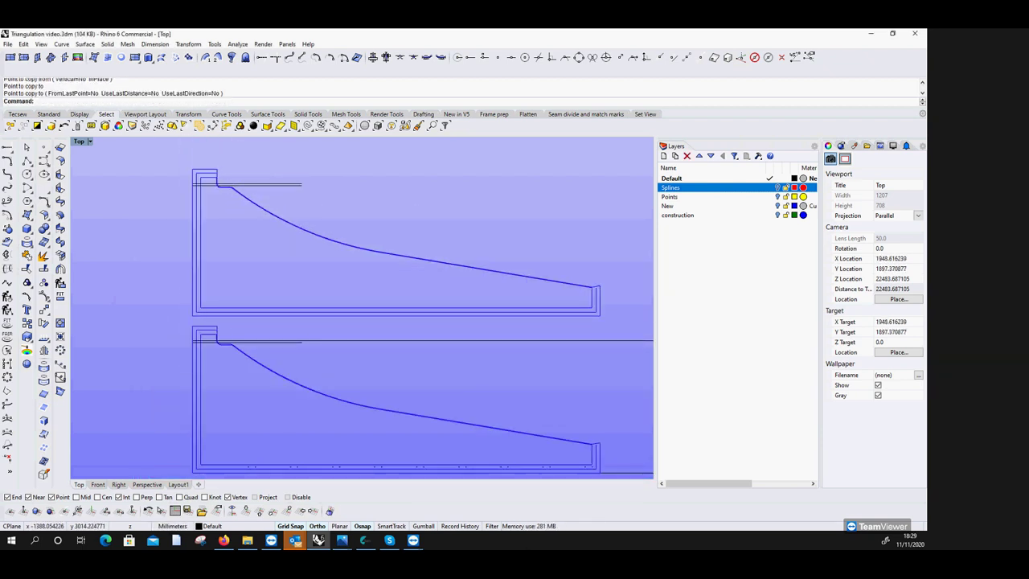
left_click(27, 215)
scroll(210, 189, "up", 3)
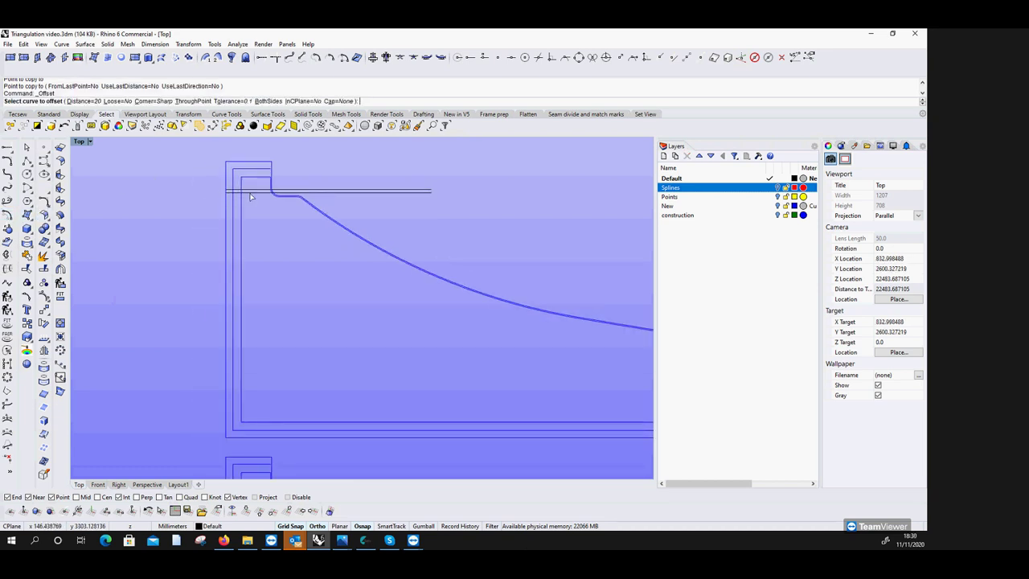
Offset the top line, then trim the long curve and two vertical segments at the horizontal line.
left_click(250, 195)
left_click(260, 215)
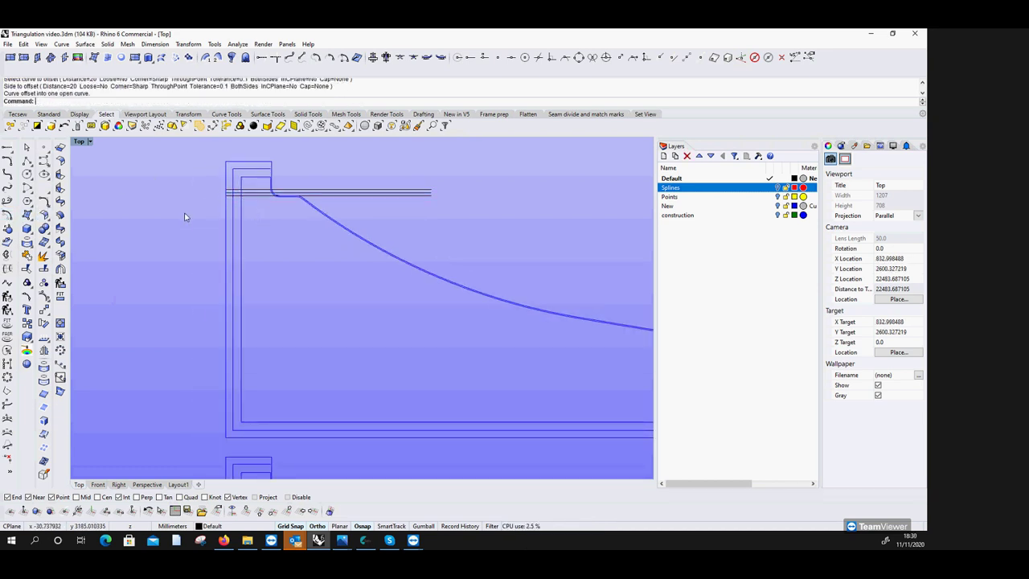
left_click(27, 271)
scroll(249, 172, "up", 2)
left_click(290, 209)
key("Return")
left_click(339, 231)
left_click(237, 241)
left_click(225, 256)
key("Return")
Delete the leftover horizontal line and connect the two curves at the corner.
left_click(274, 201)
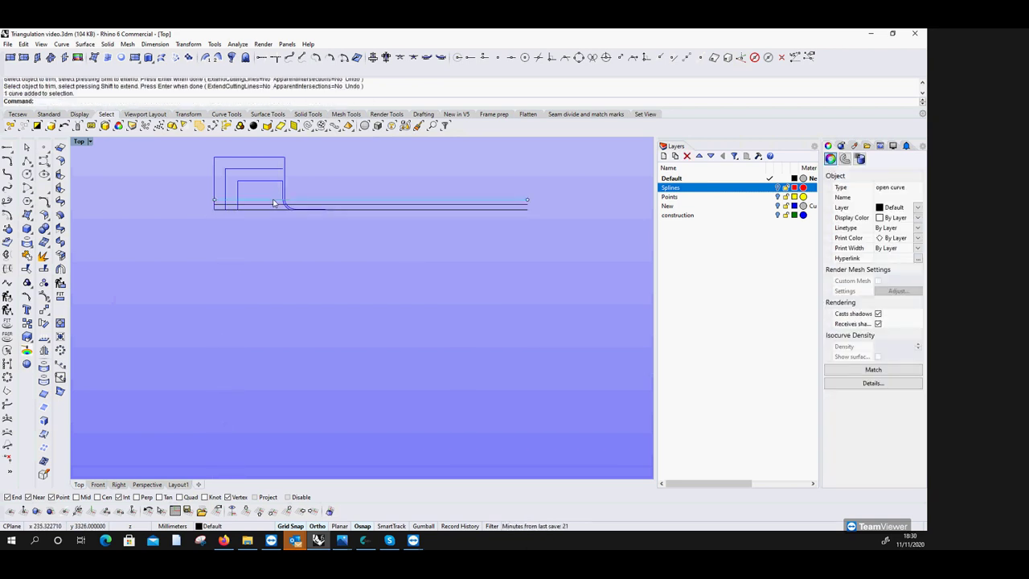
key("Delete")
left_click(276, 59)
scroll(278, 199, "up", 4)
left_click(276, 195)
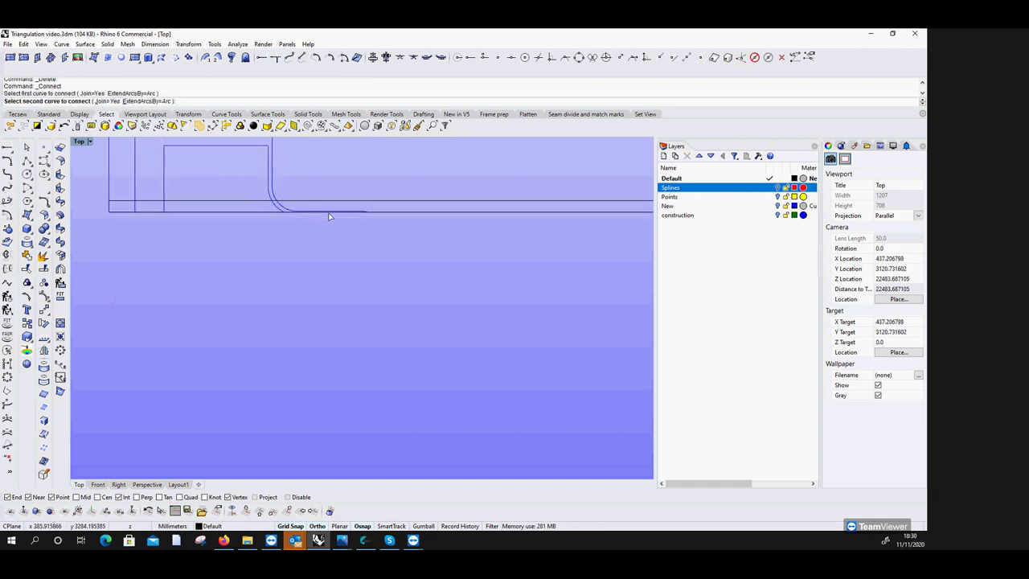
left_click(274, 214)
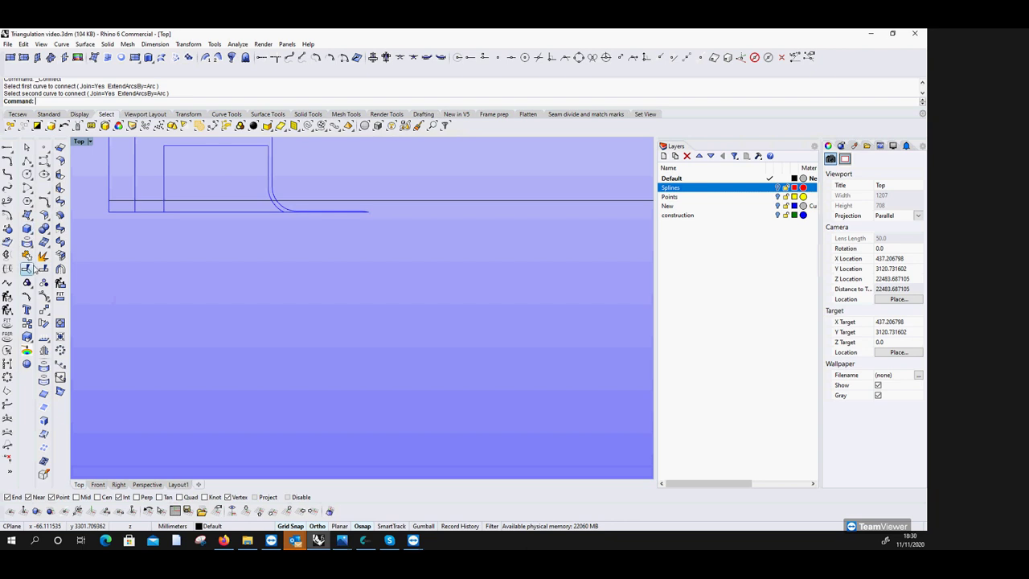
Trim the line sticking out to the right of the connected curve.
left_click(28, 269)
left_click(274, 200)
key("Return")
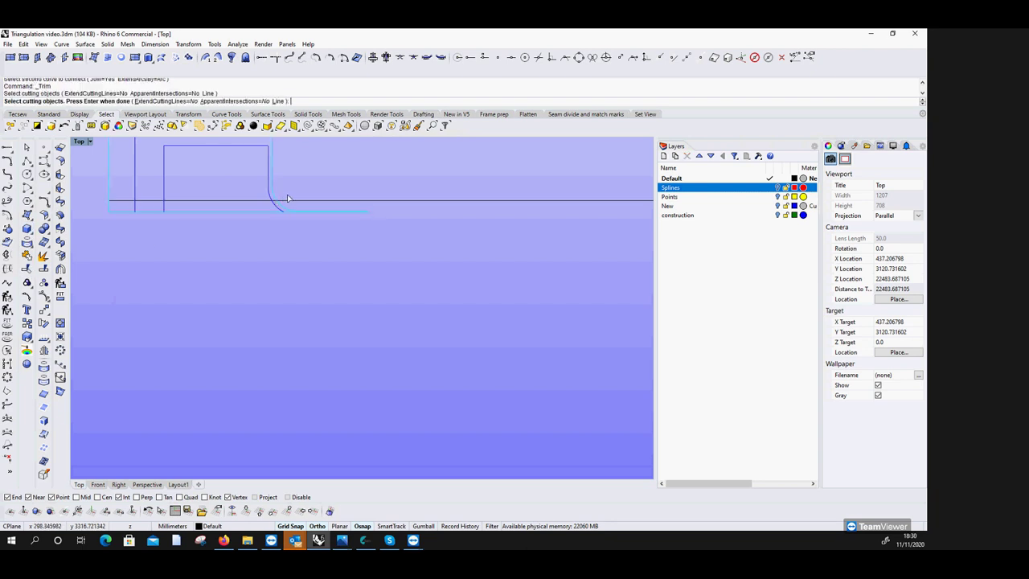
left_click(294, 201)
key("Return")
scroll(302, 220, "down", 2)
scroll(303, 220, "down", 2)
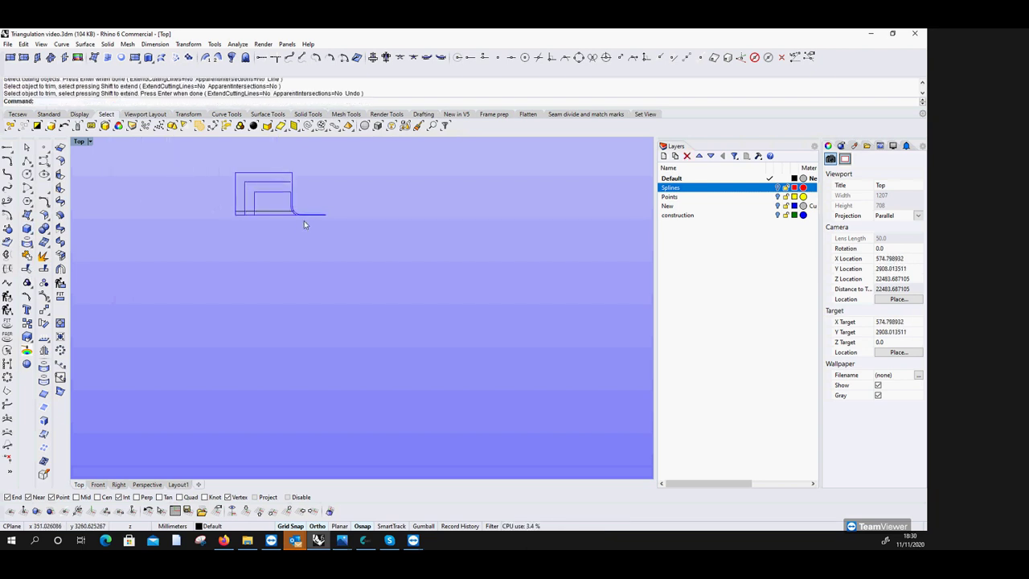
scroll(314, 219, "up", 4)
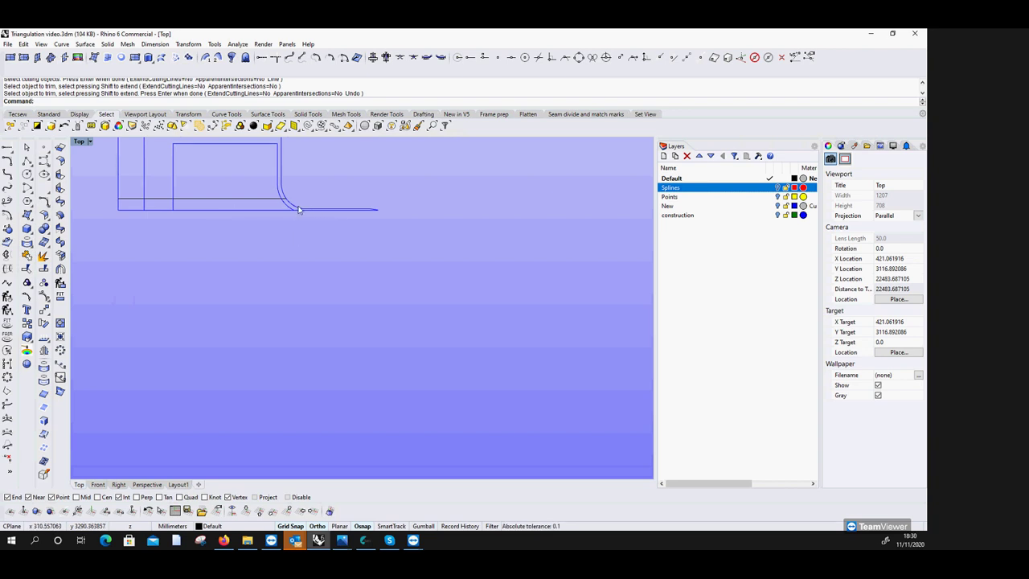
scroll(293, 209, "down", 5)
scroll(292, 326, "up", 5)
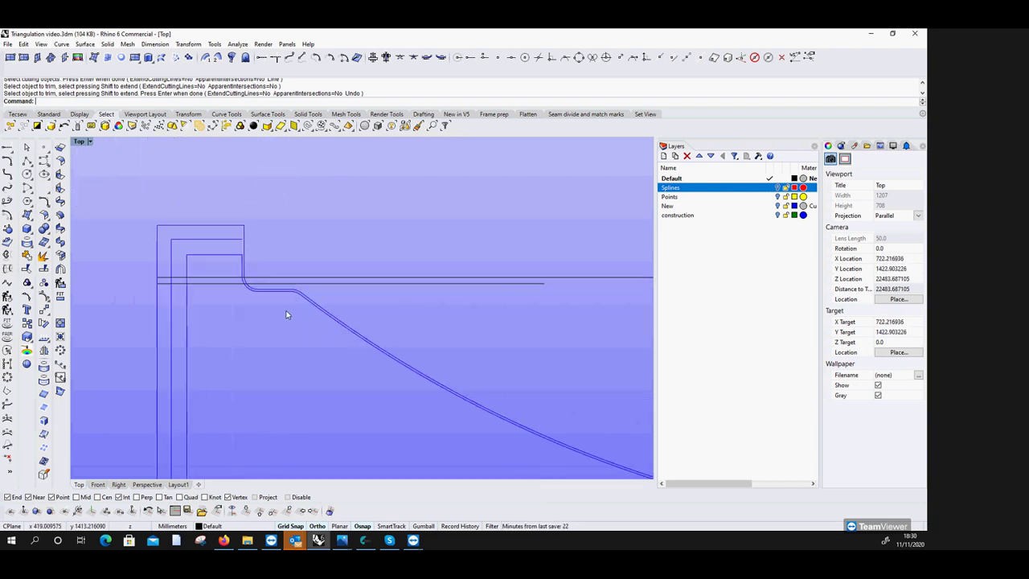
Trim off the three rectangle parts sticking out above the horizontal line.
left_click(27, 271)
left_click(257, 270)
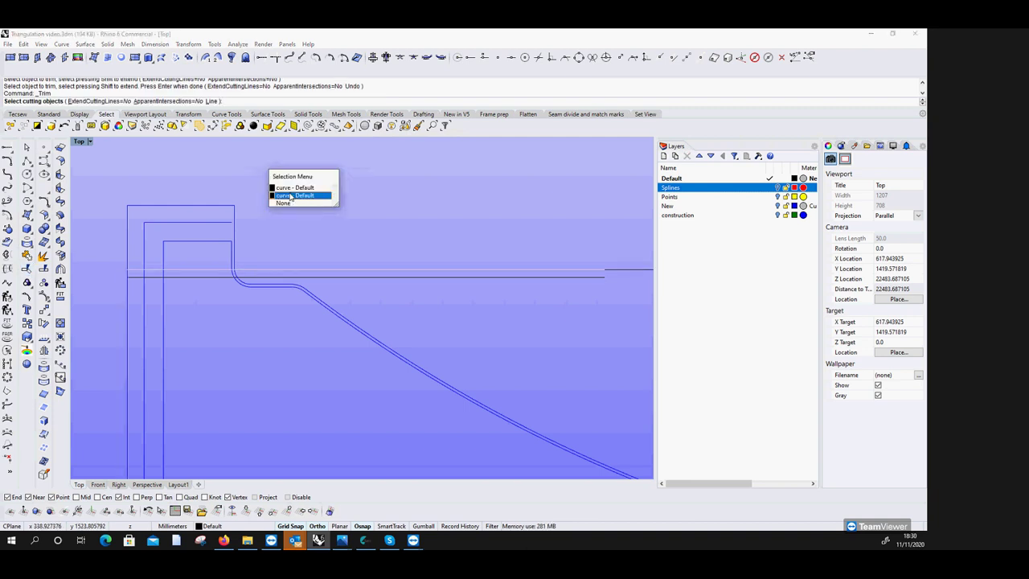
left_click(290, 196)
key("Return")
left_click(163, 257)
left_click(127, 242)
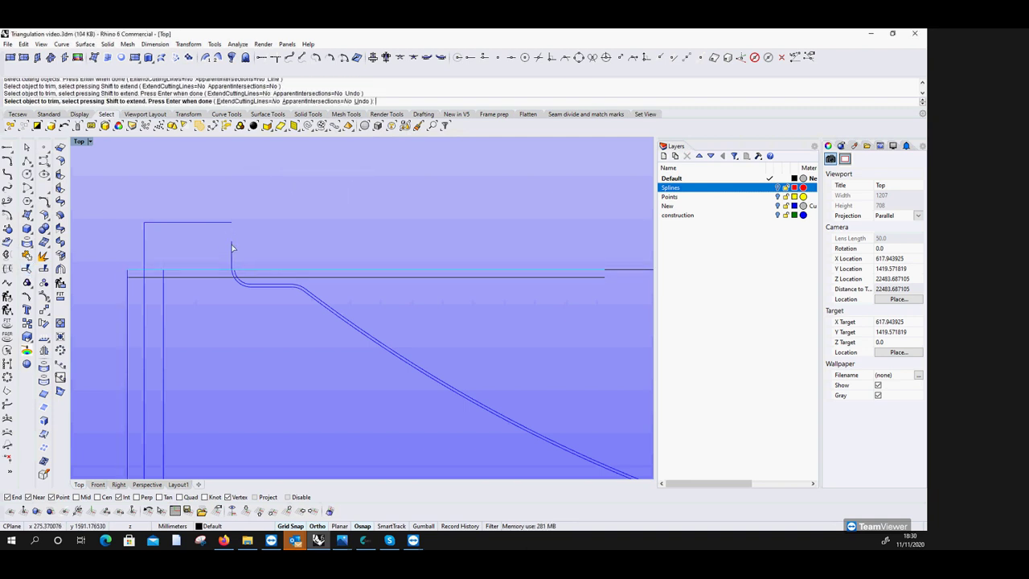
left_click(225, 222)
key("Return")
scroll(318, 275, "down", 2)
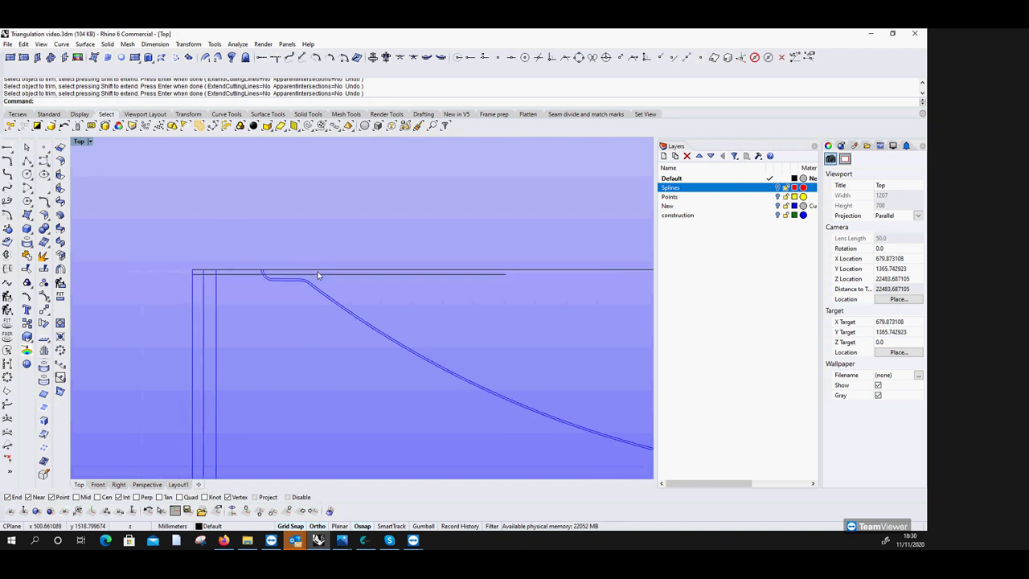
Trim away the last leftover segment using the curve as the cutting edge.
left_click(26, 271)
scroll(240, 280, "up", 2)
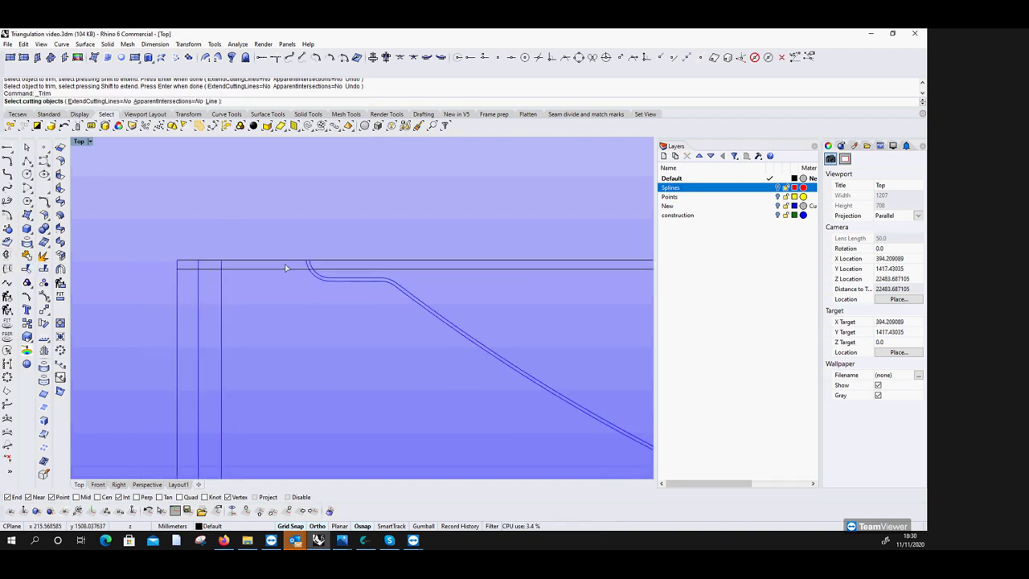
left_click(331, 278)
key("Return")
left_click(342, 269)
key("Return")
scroll(229, 268, "down", 2)
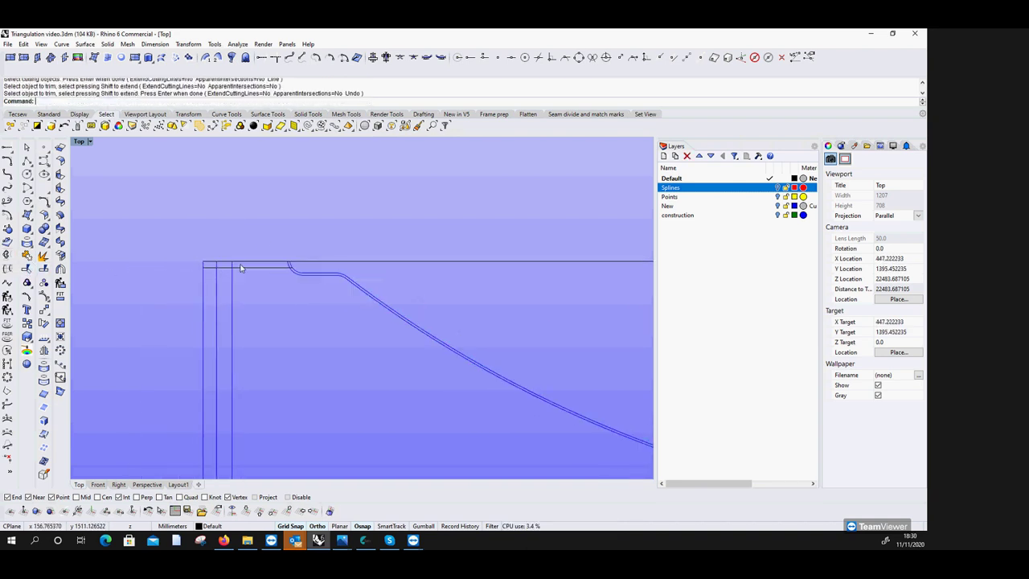
scroll(217, 269, "down", 2)
scroll(235, 214, "up", 2)
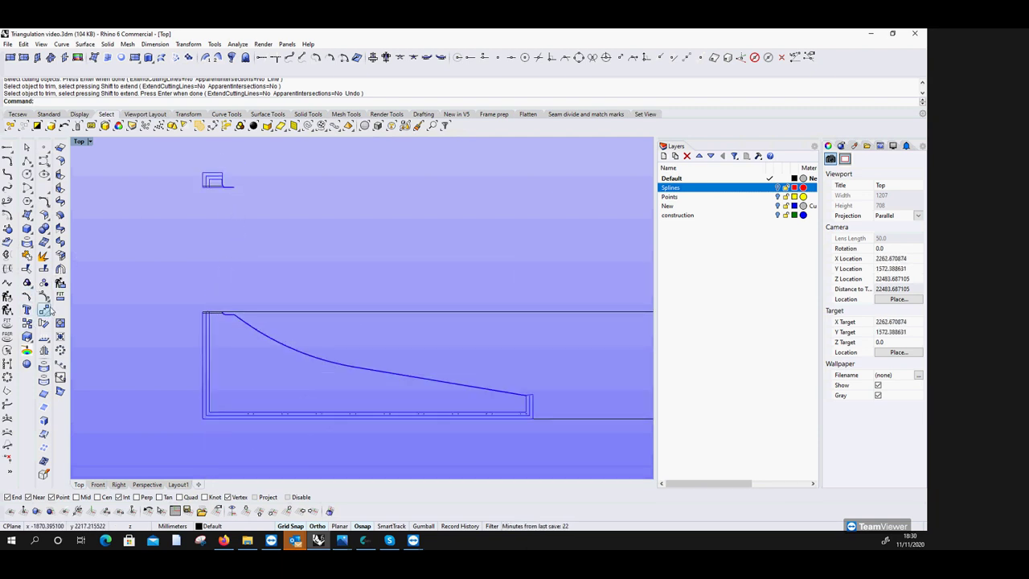
Move the small rectangles by their corner to snap onto the intersection at the profile's top-left start.
left_click(43, 309)
left_click(234, 193)
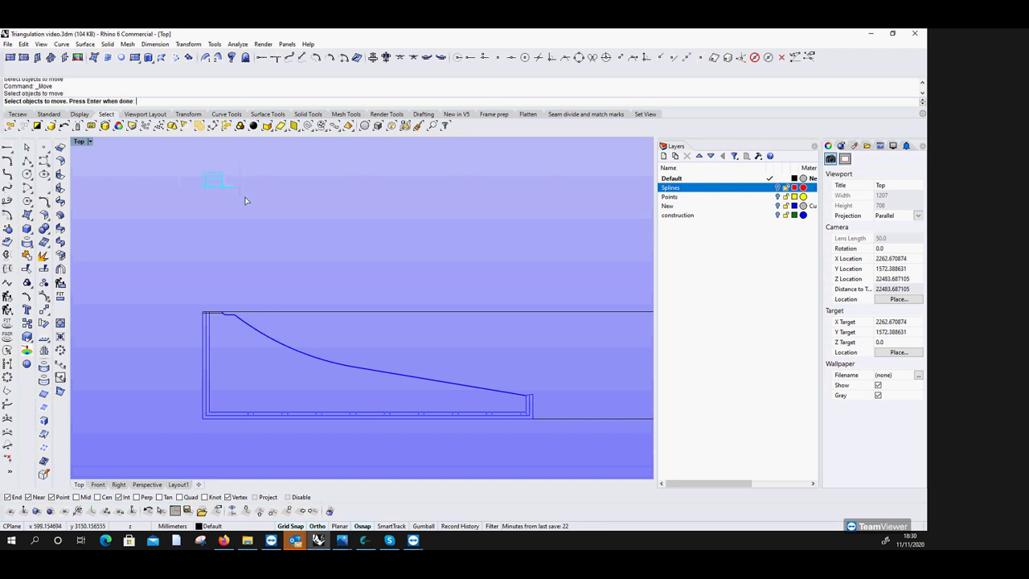
key("Return")
scroll(206, 184, "up", 3)
left_click(205, 180)
scroll(207, 174, "down", 3)
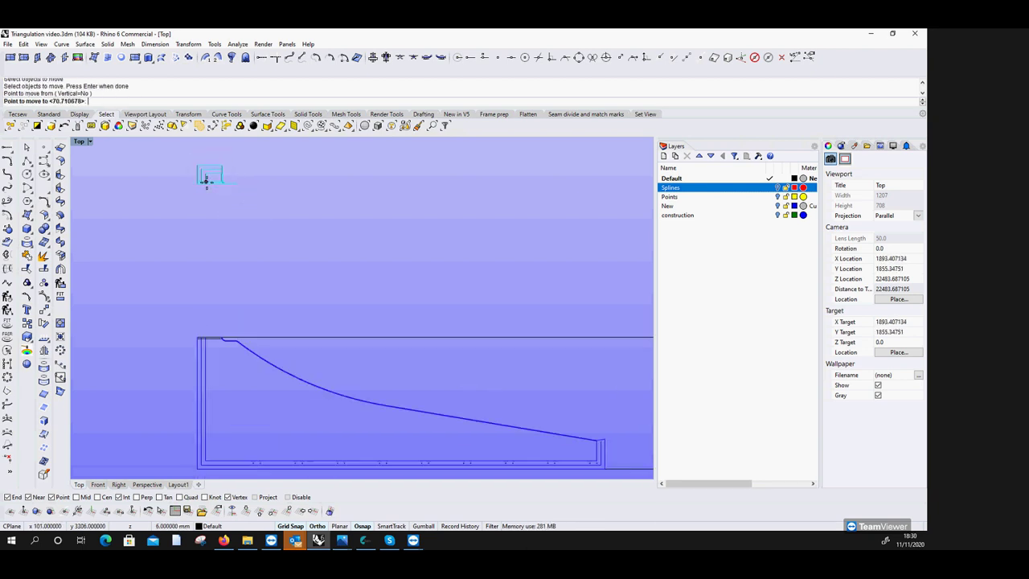
scroll(203, 317, "up", 3)
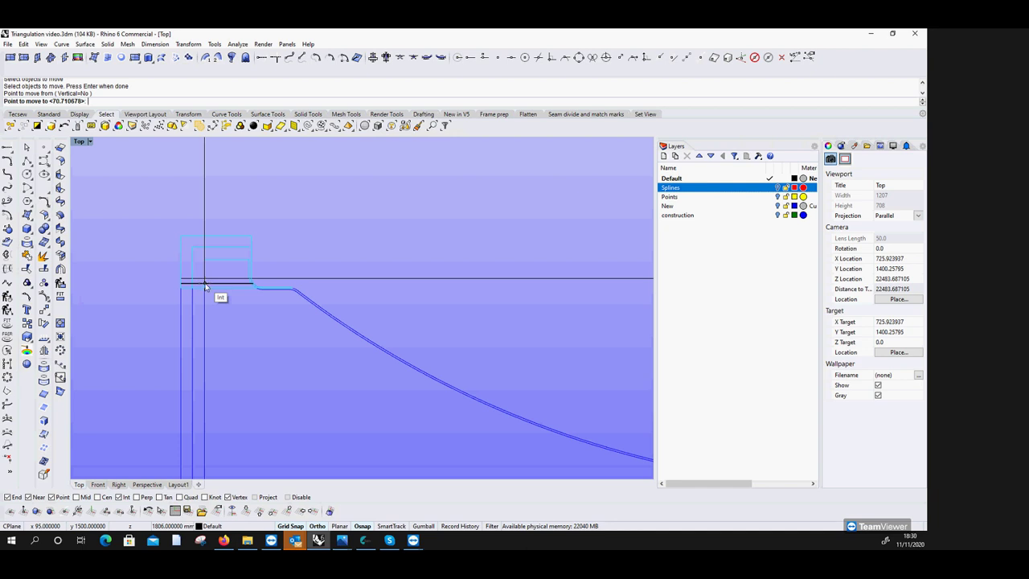
left_click(205, 286)
scroll(257, 284, "up", 2)
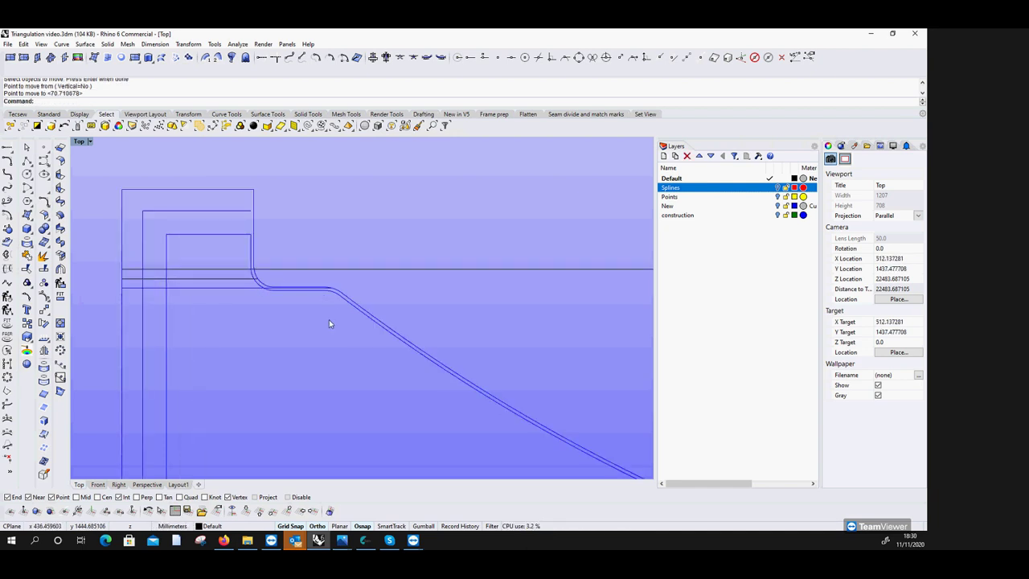
scroll(279, 317, "down", 6)
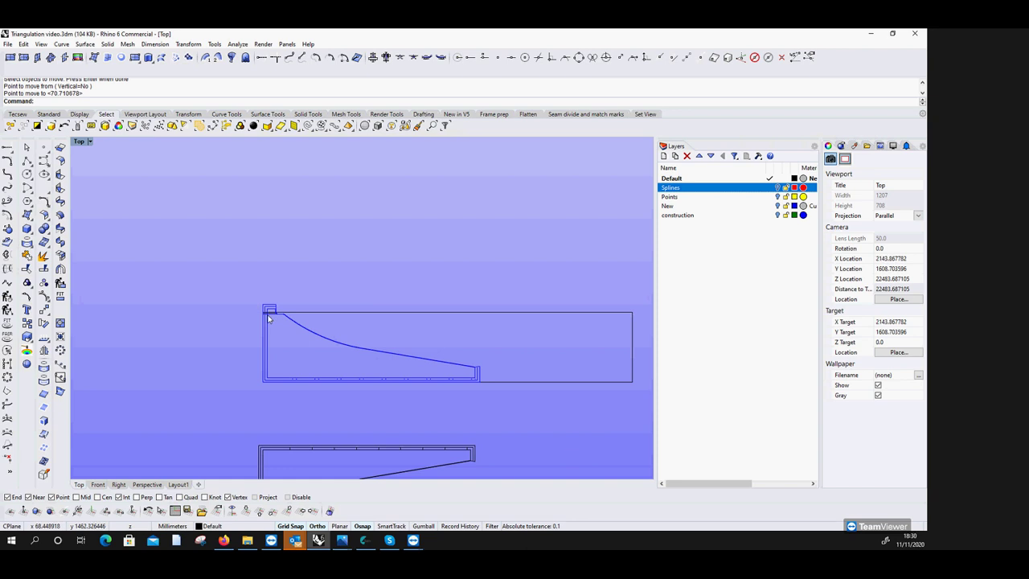
scroll(303, 331, "down", 2)
scroll(311, 329, "down", 1)
scroll(313, 336, "up", 3)
scroll(292, 343, "down", 2)
scroll(316, 384, "up", 1)
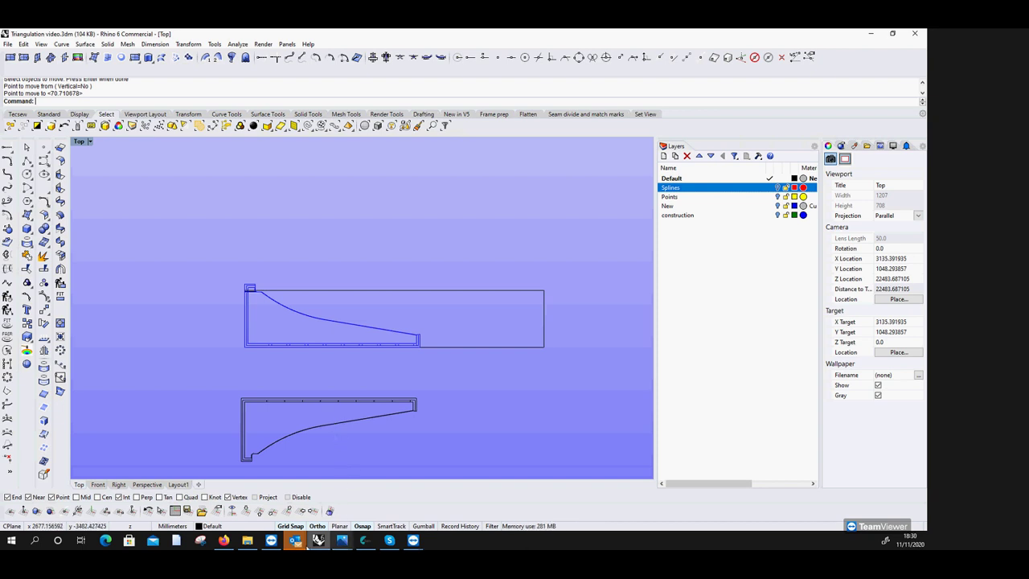
mouse_move(275, 545)
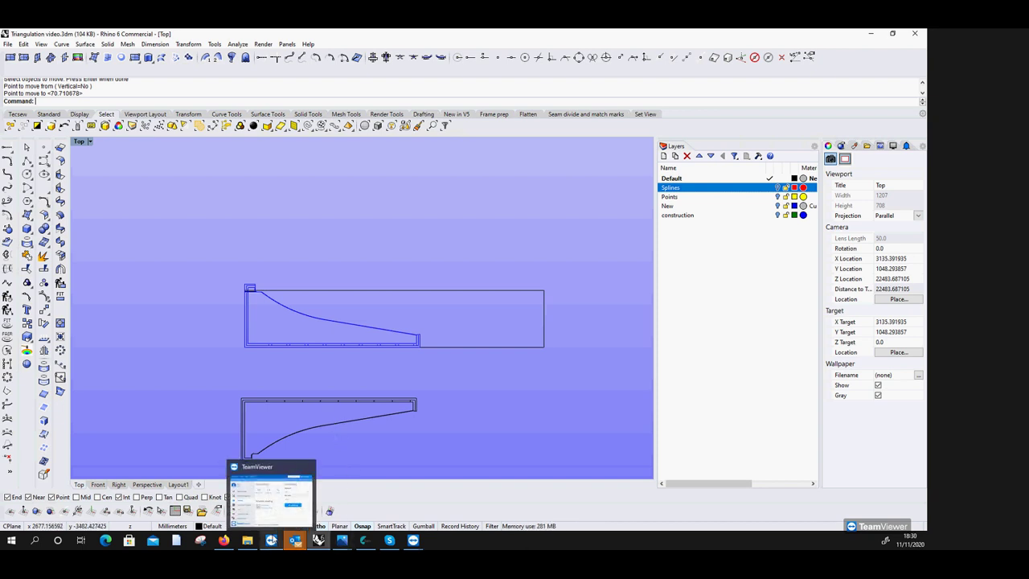
mouse_move(278, 516)
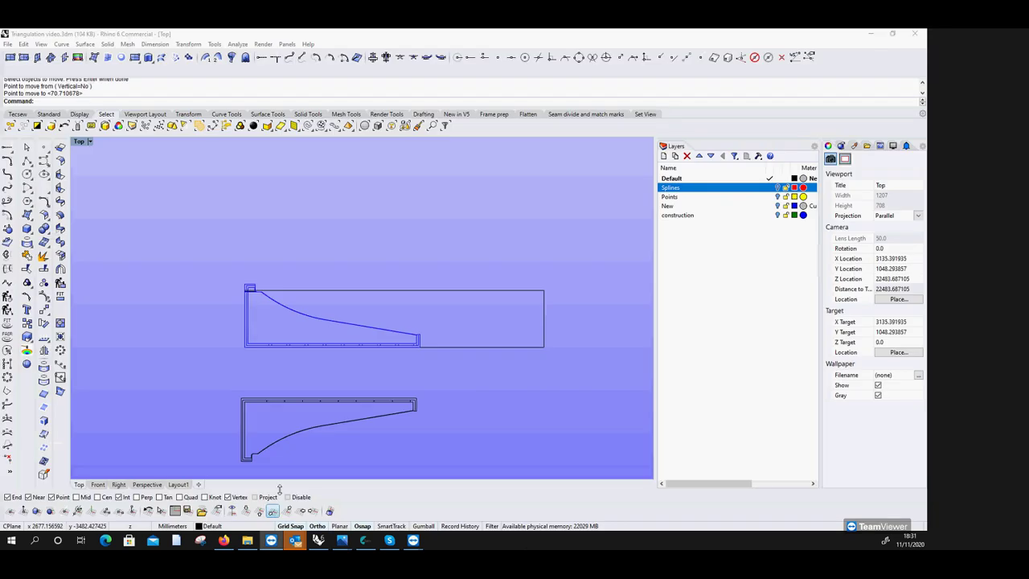
left_click(404, 432)
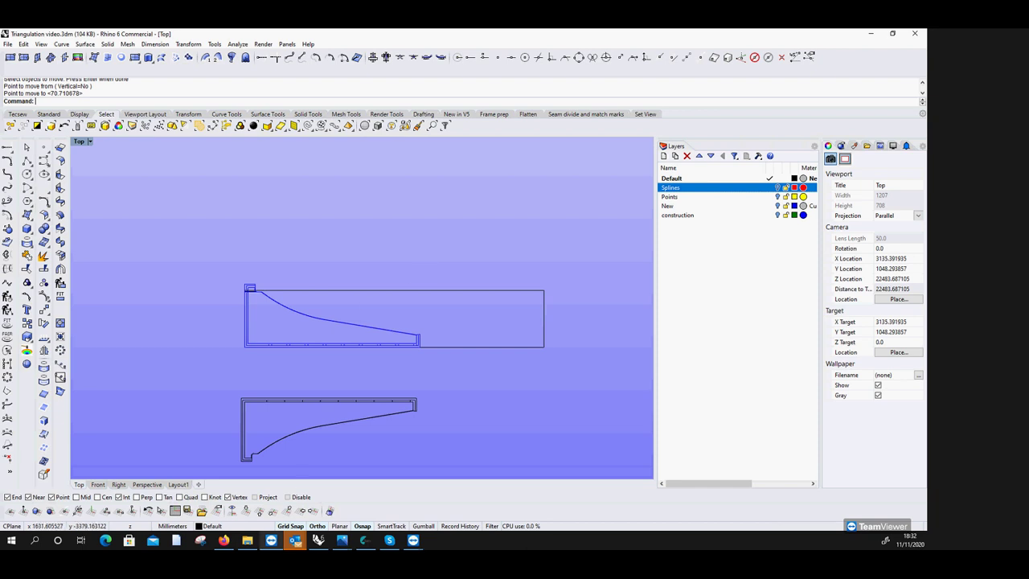
mouse_move(265, 542)
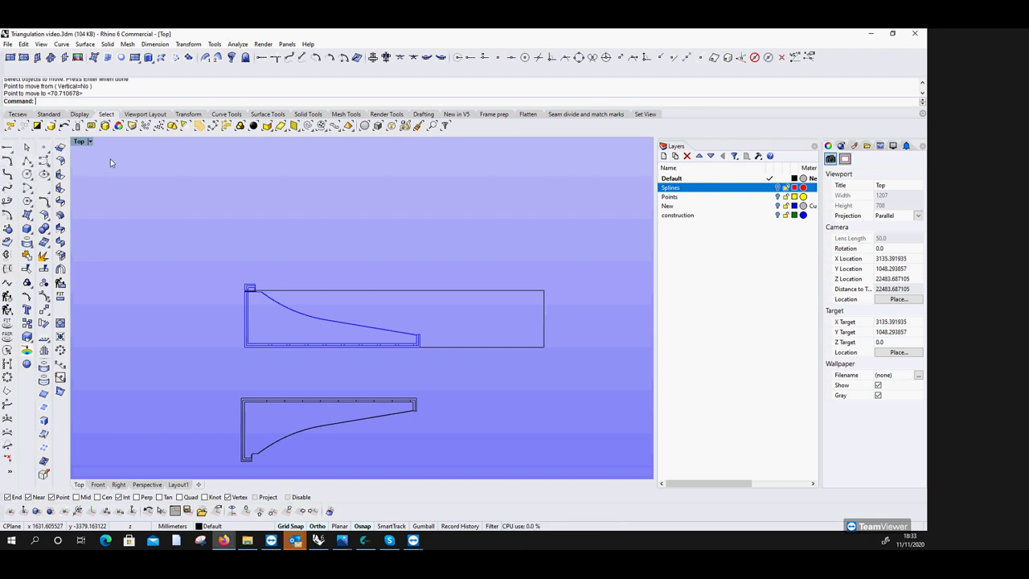
Switch to the Firefox configurator window and maximise it.
key("alt+Tab")
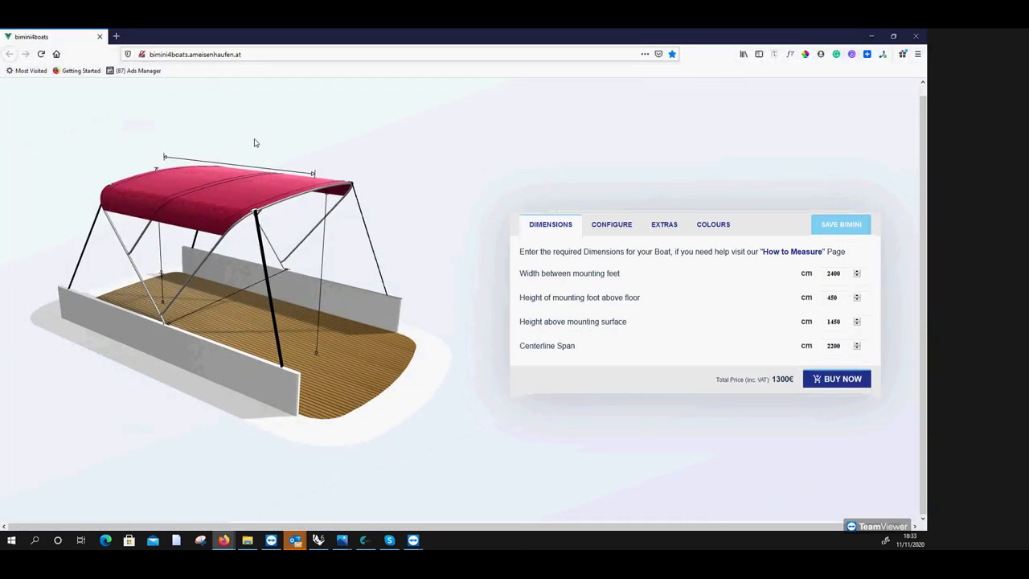
scroll(258, 143, "down", 1)
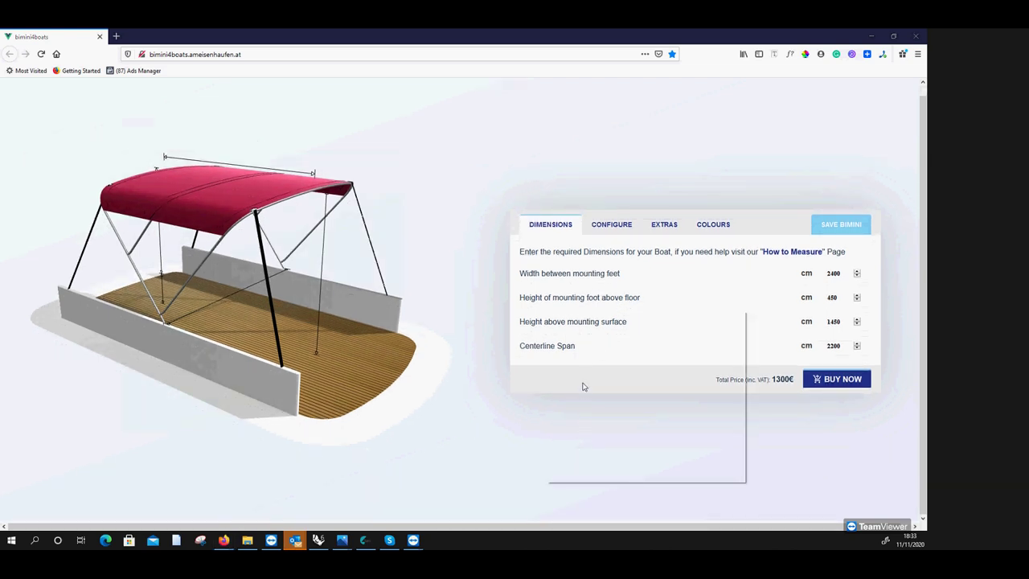
left_click(657, 36)
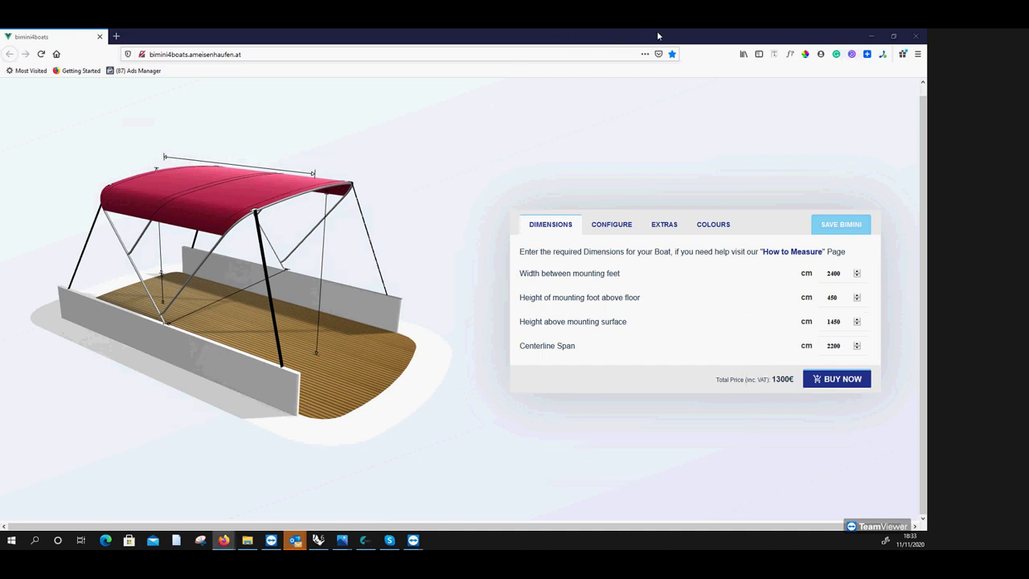
left_click(917, 56)
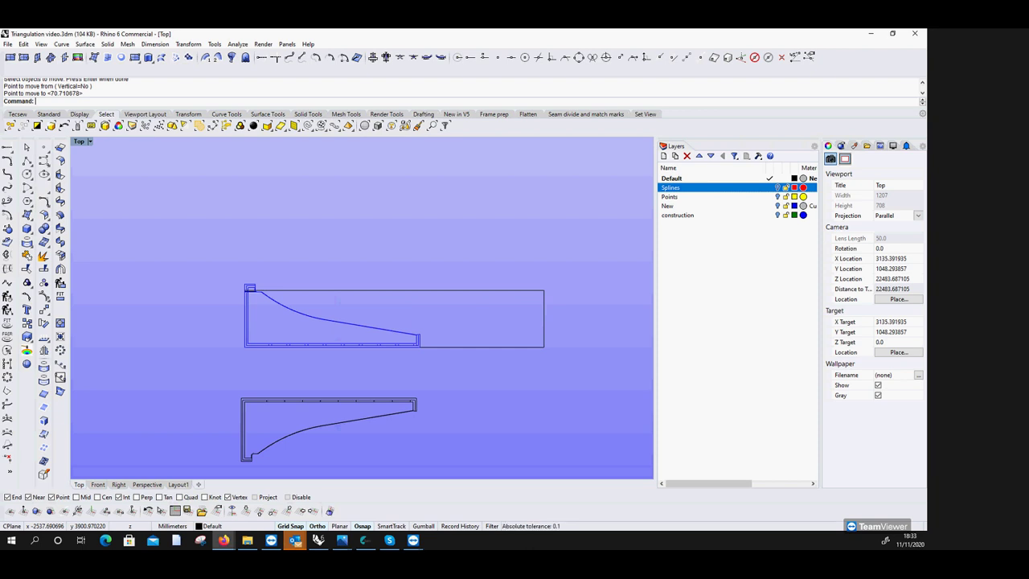
left_click(223, 539)
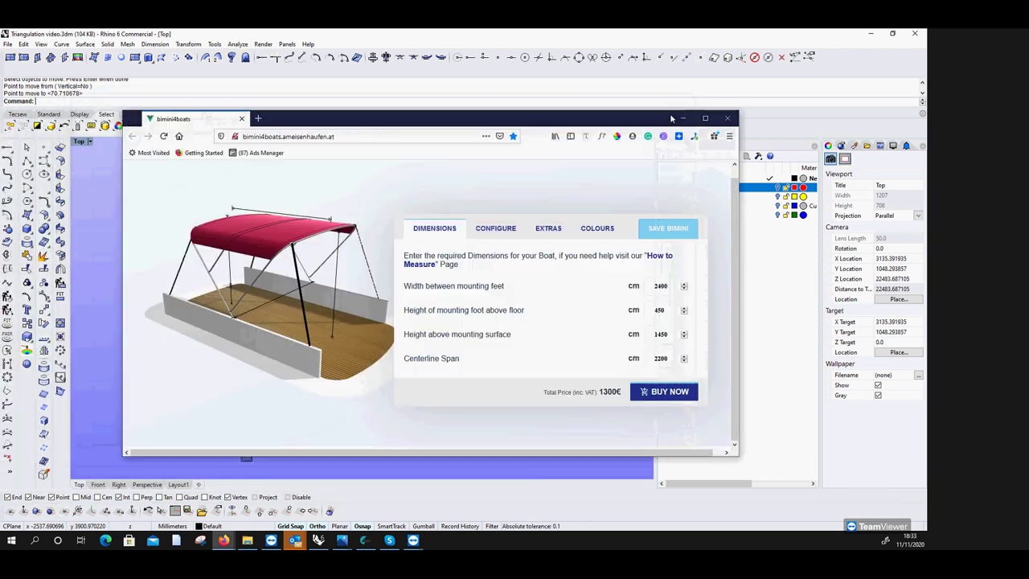
left_click(704, 119)
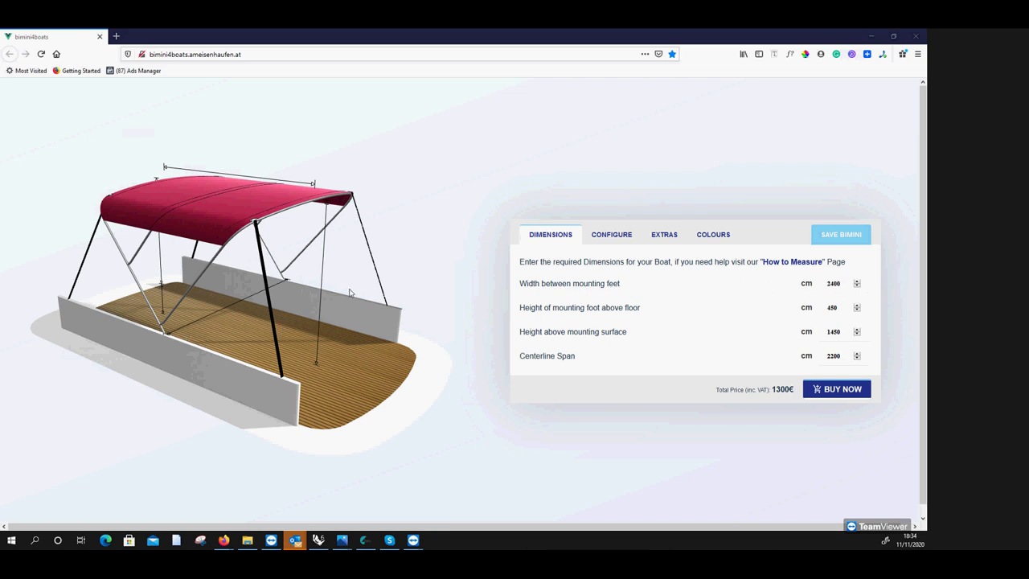
Enter Width 3000, mounting-foot height 250 and Centerline Span 3000 on the Dimensions tab.
double_click(828, 283)
type("3000")
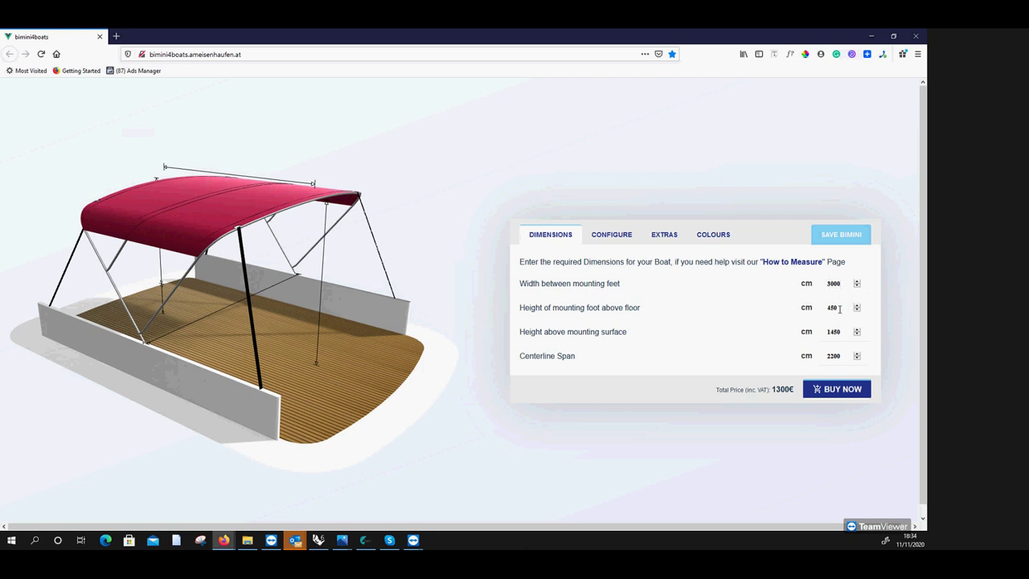
left_click_drag(840, 309, 821, 308)
type("250")
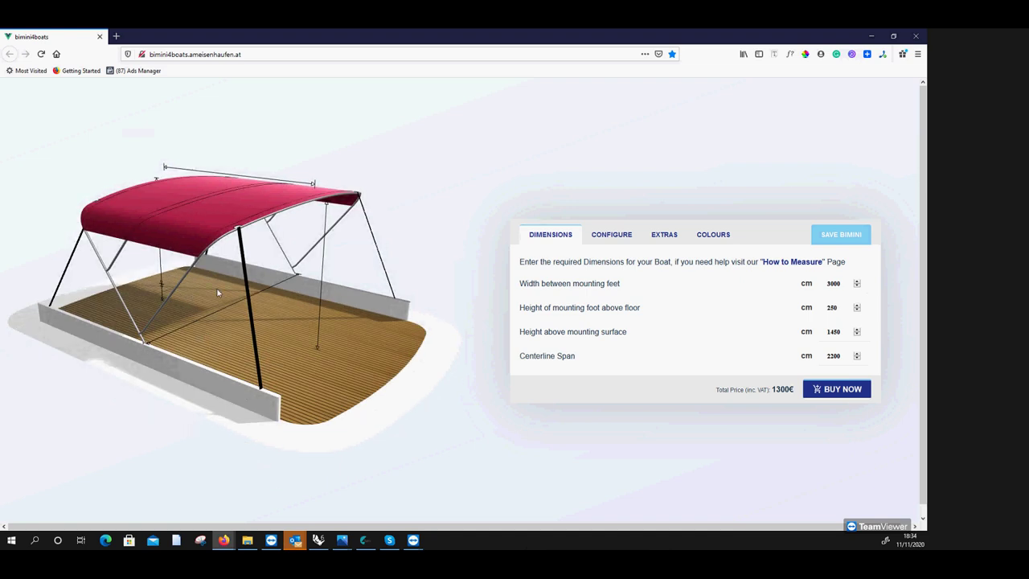
left_click_drag(223, 276, 429, 278)
double_click(825, 358)
type("3000")
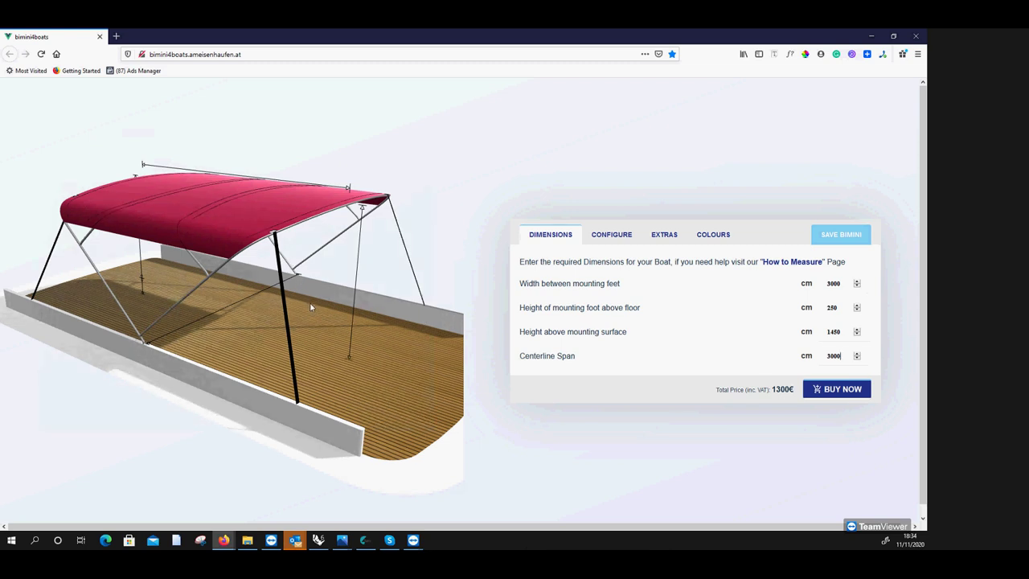
On CONFIGURE, choose Raise Centre bars, 32mm Tube and Raise Eave, then show EXTRAS.
left_click(612, 238)
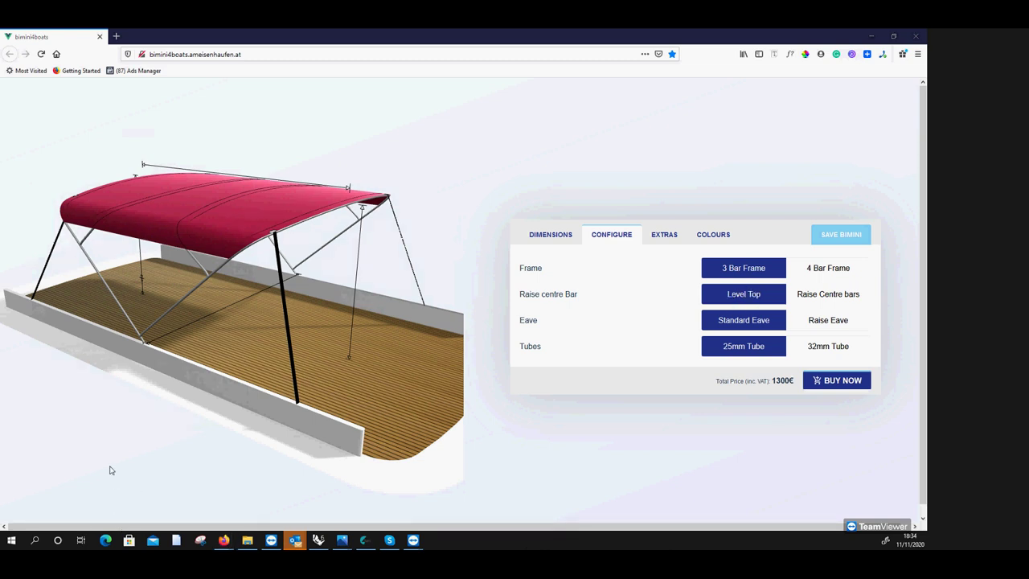
left_click(820, 295)
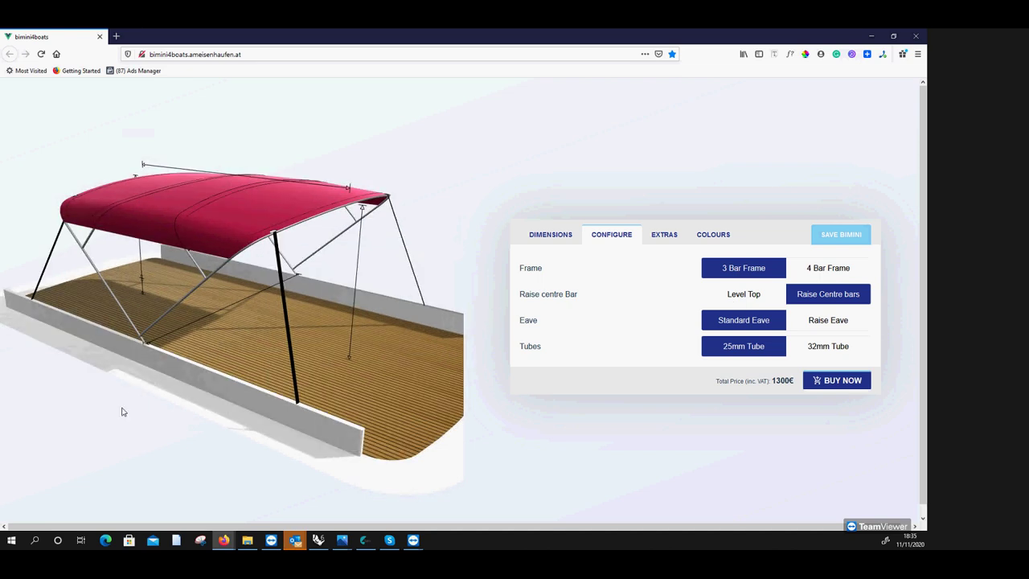
mouse_move(143, 405)
left_mouse_down()
mouse_move(158, 407)
mouse_move(147, 410)
left_mouse_up()
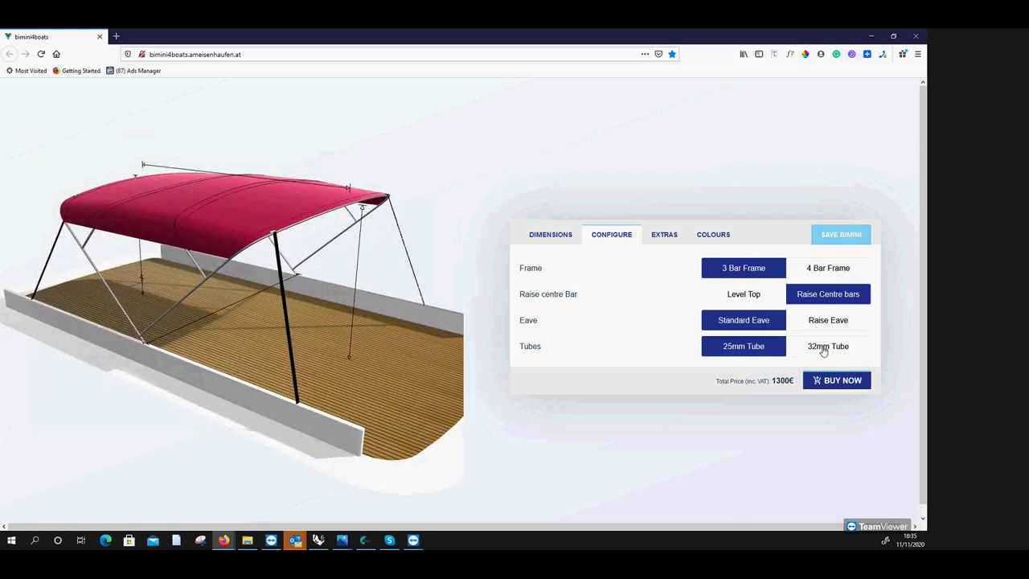
left_click(823, 351)
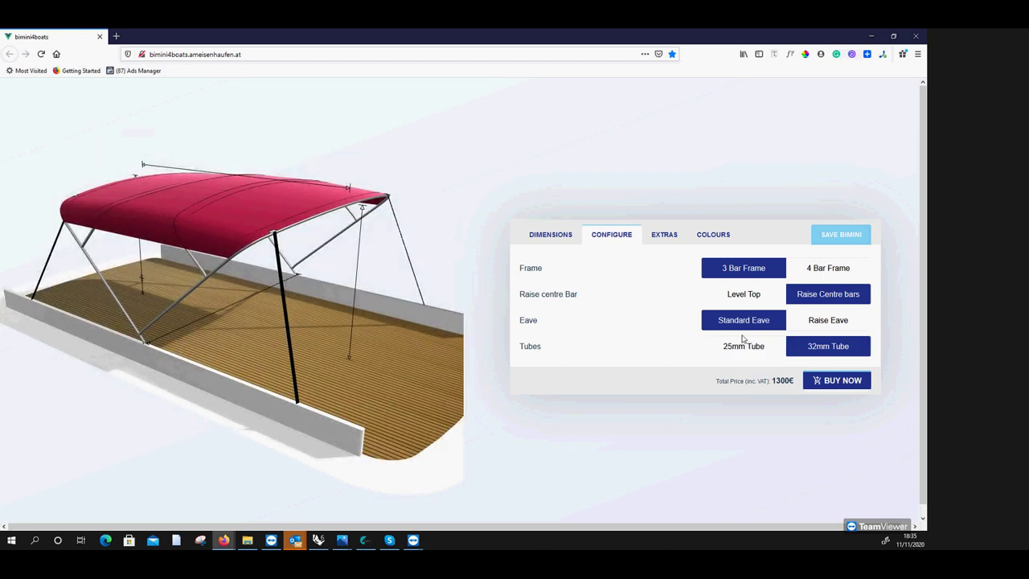
left_click(814, 326)
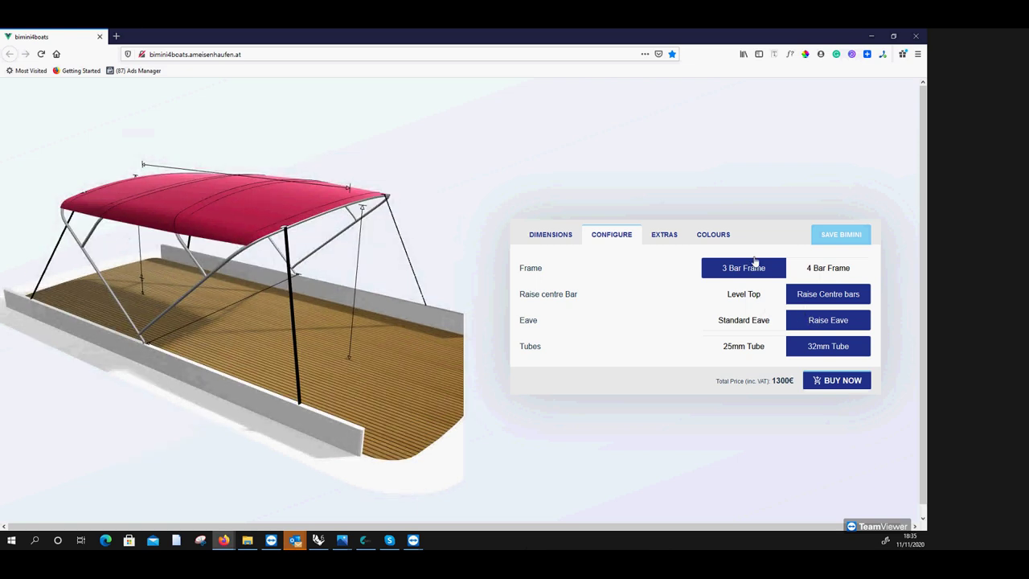
left_click(666, 237)
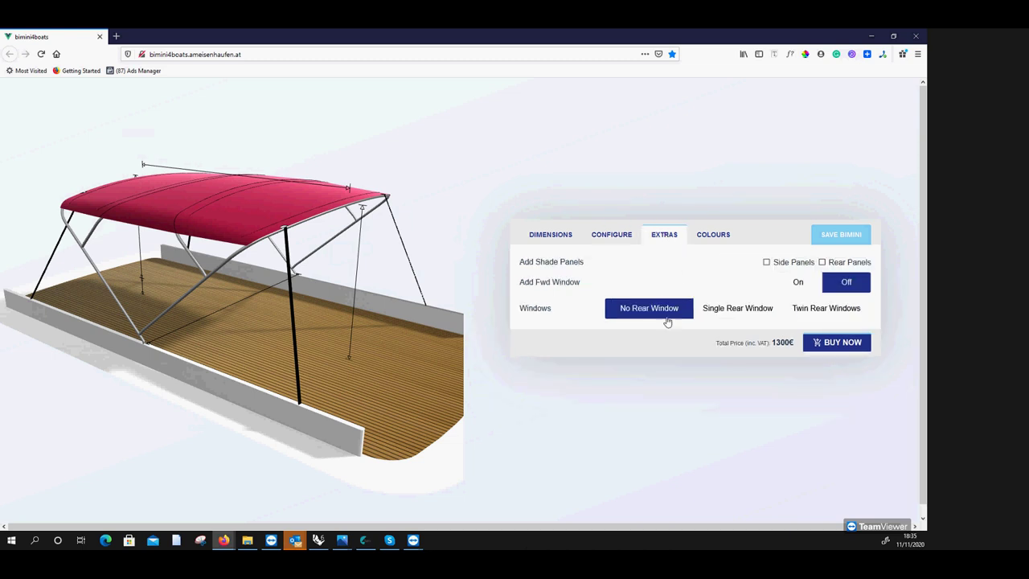
Add twin rear windows and a forward window to the canopy, then close the browser.
left_click(832, 309)
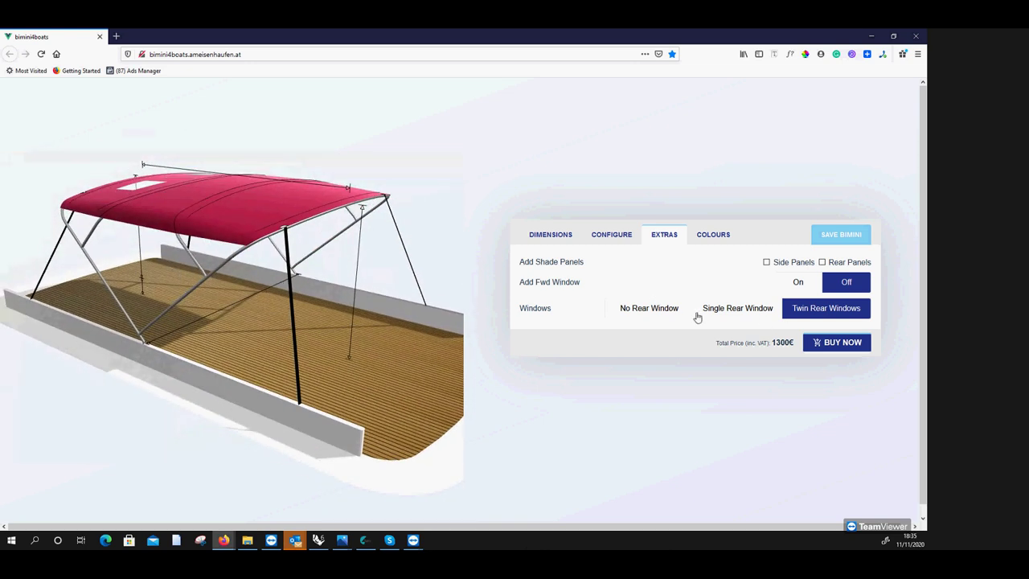
left_click(786, 283)
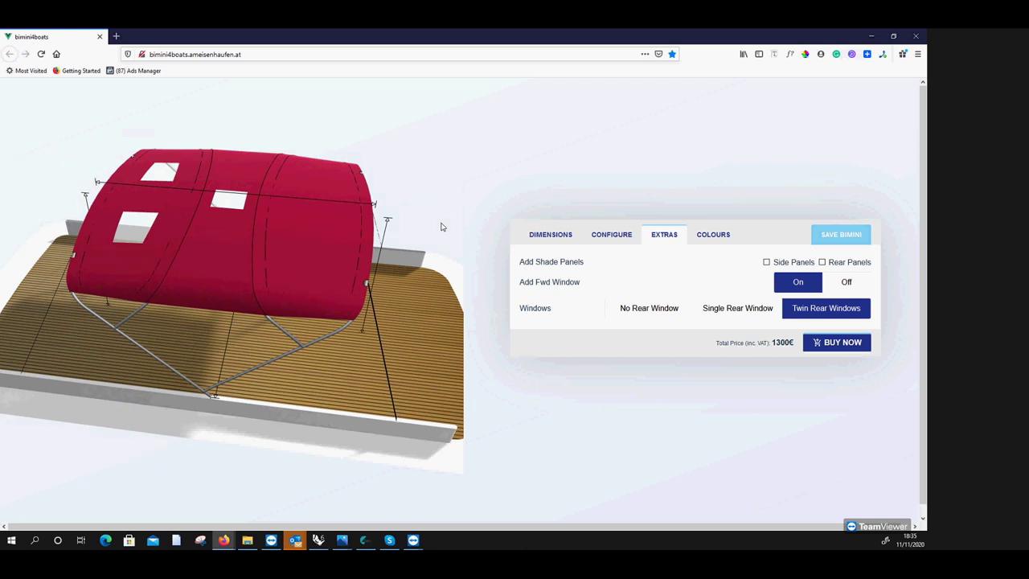
left_click(915, 36)
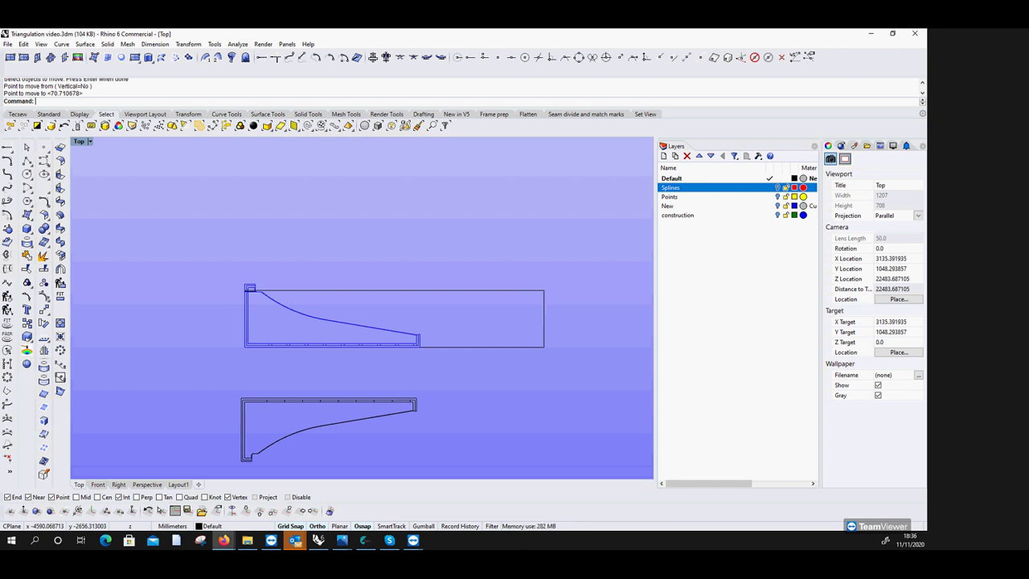
Switch from Rhino to the Firefox window with the bimini YouTube video.
key("alt+Tab")
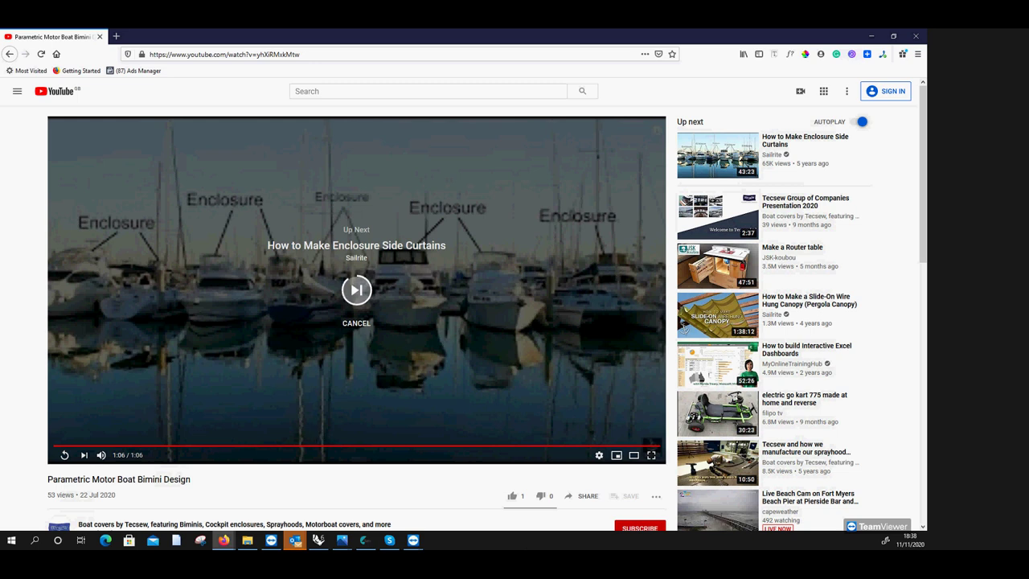
Go back twice to the Tecsew channel and play the Sailing Yachts bimini video full screen.
key("alt+Left")
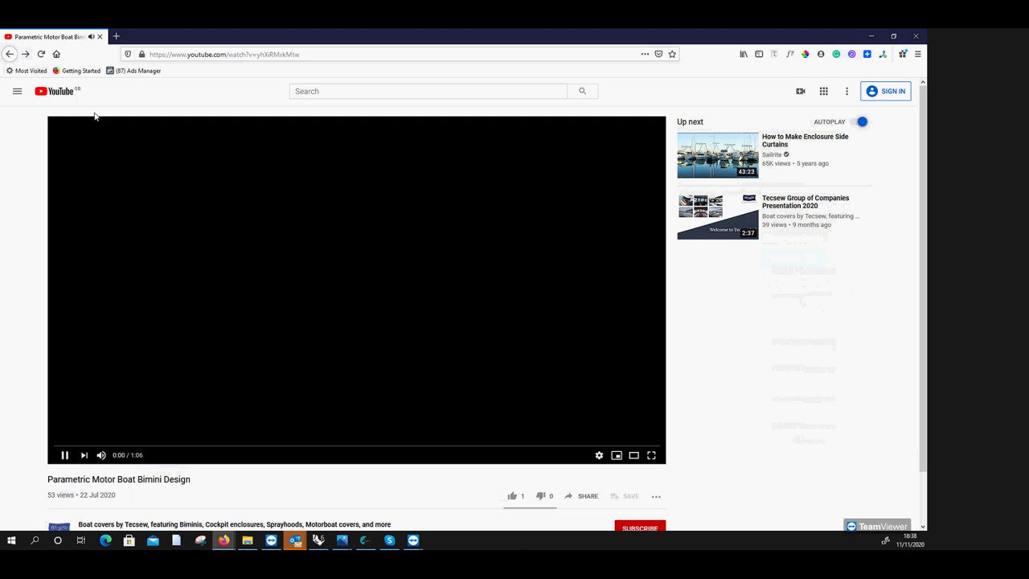
key("alt+Left")
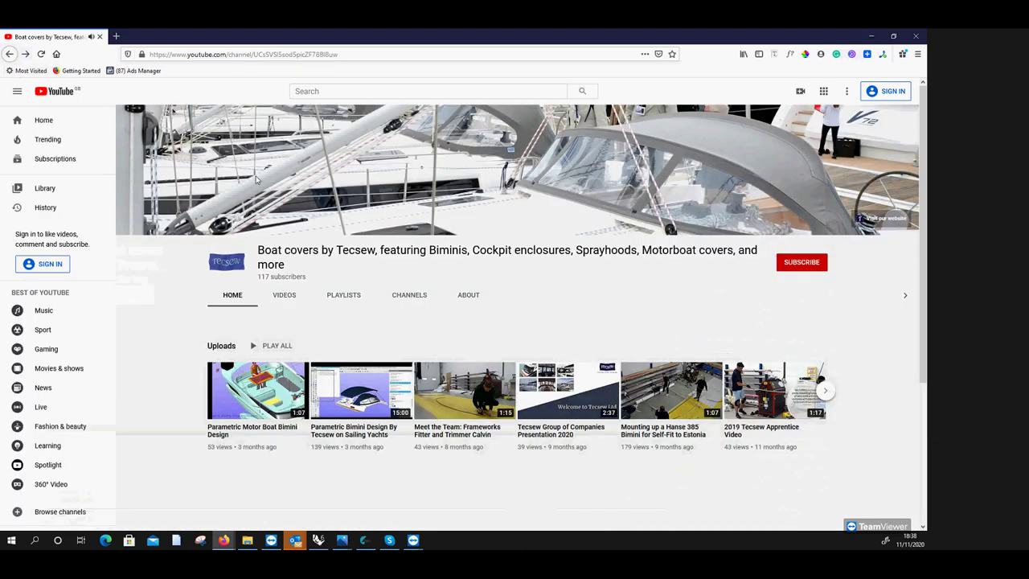
left_click(381, 386)
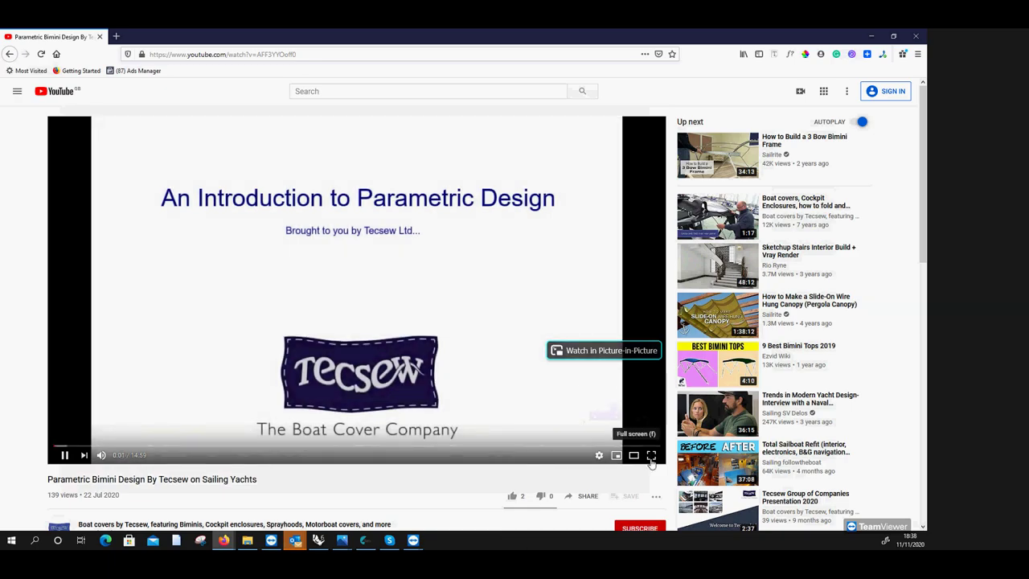
left_click(651, 455)
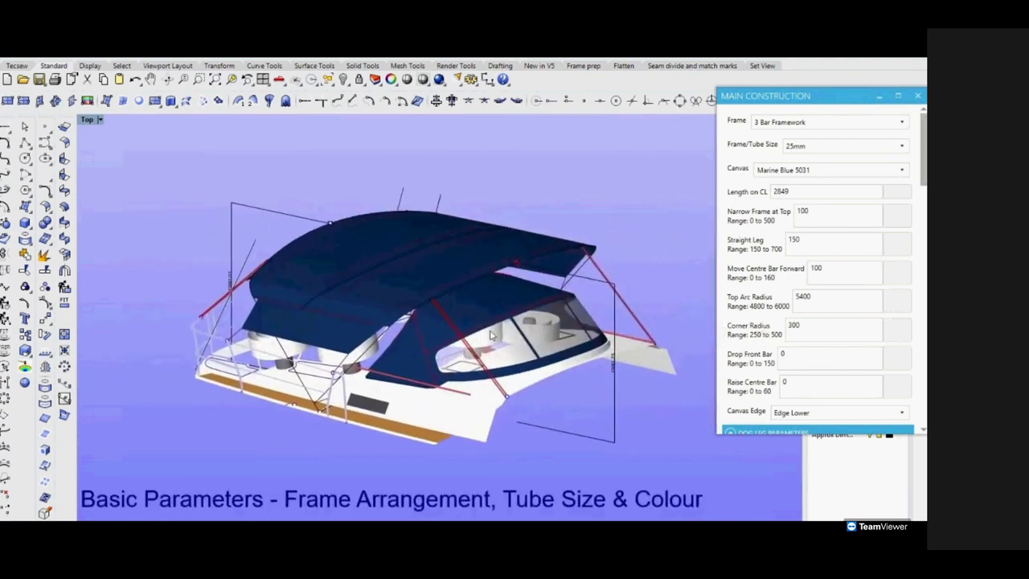
left_click(824, 125)
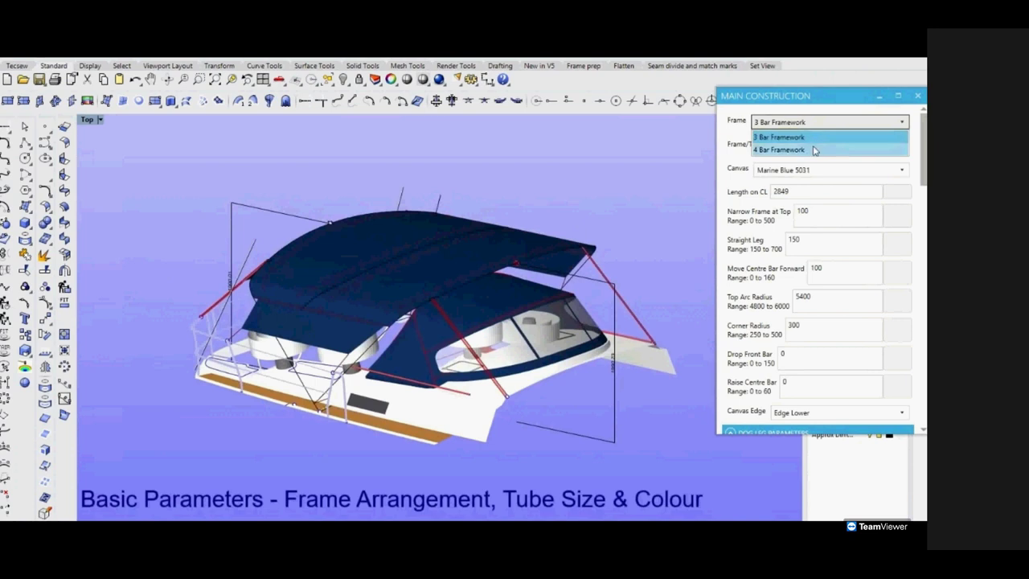
left_click(812, 150)
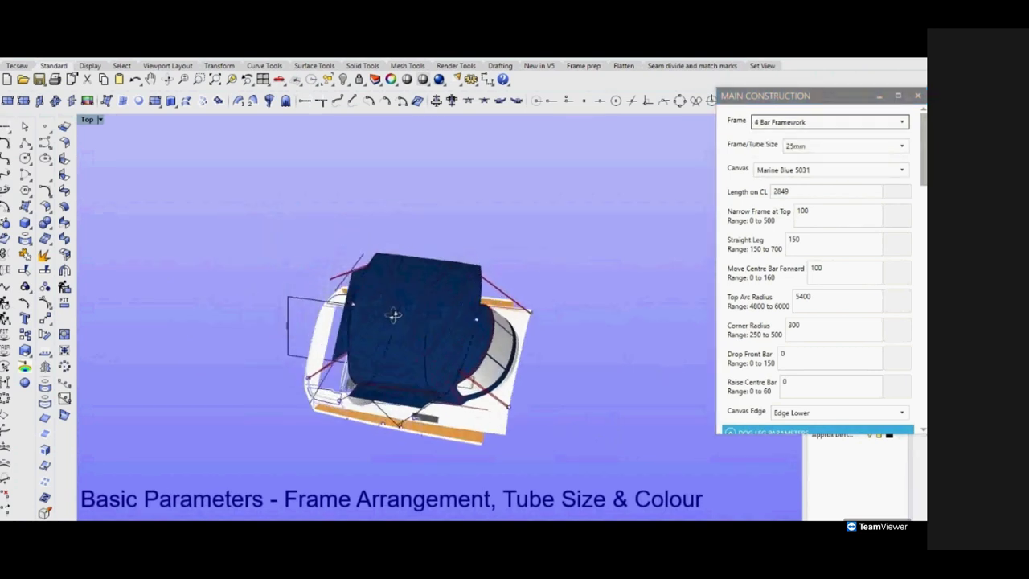
left_click(841, 126)
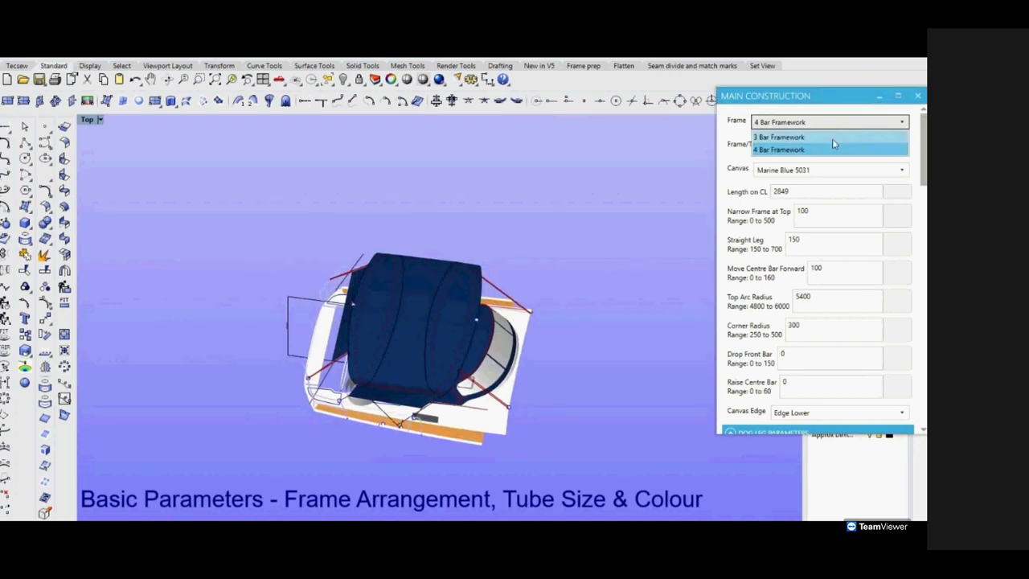
left_click(832, 138)
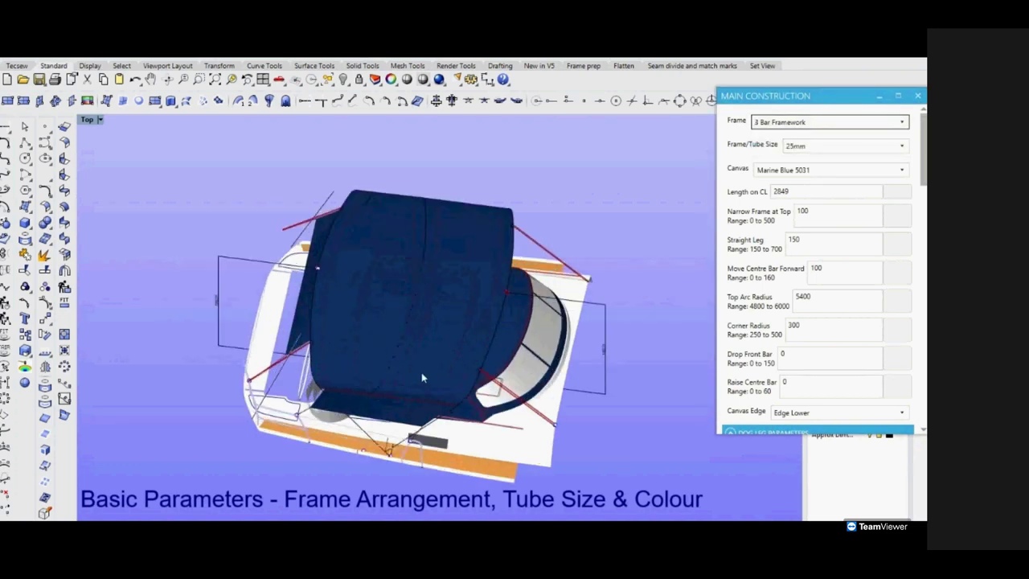
left_click_drag(374, 318, 411, 344)
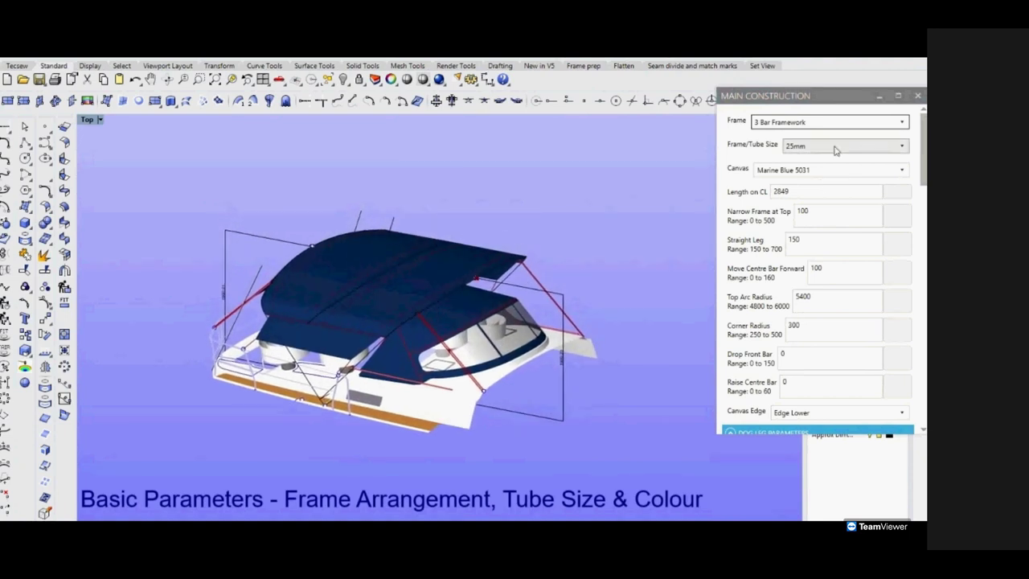
left_click(834, 147)
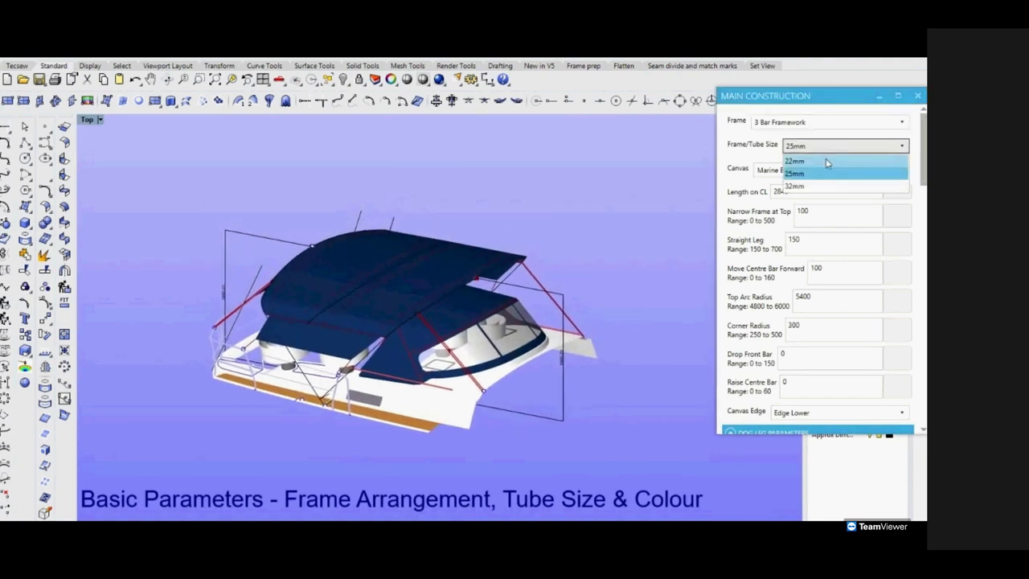
left_click(827, 163)
left_click(823, 147)
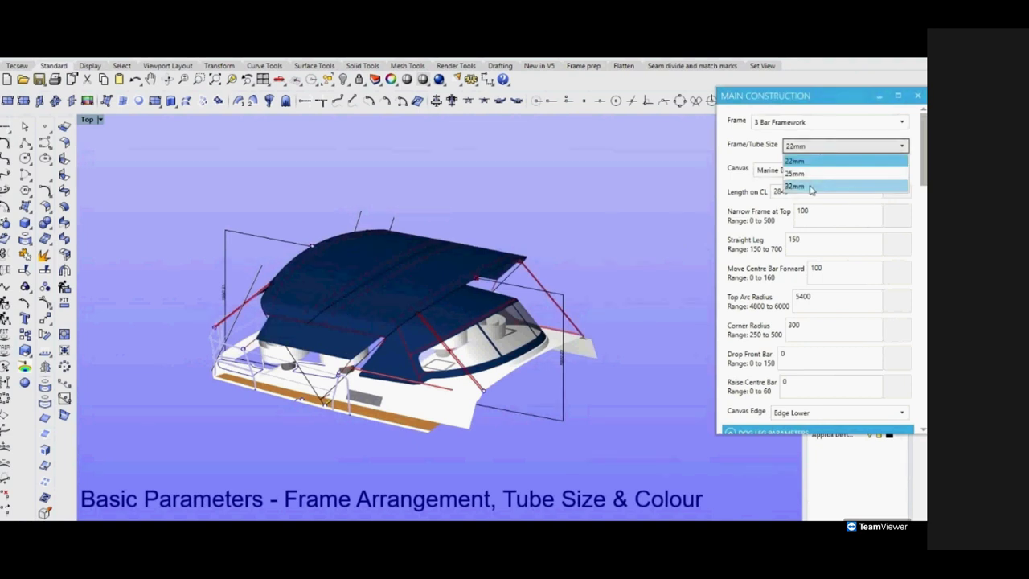
left_click(811, 188)
left_click(817, 146)
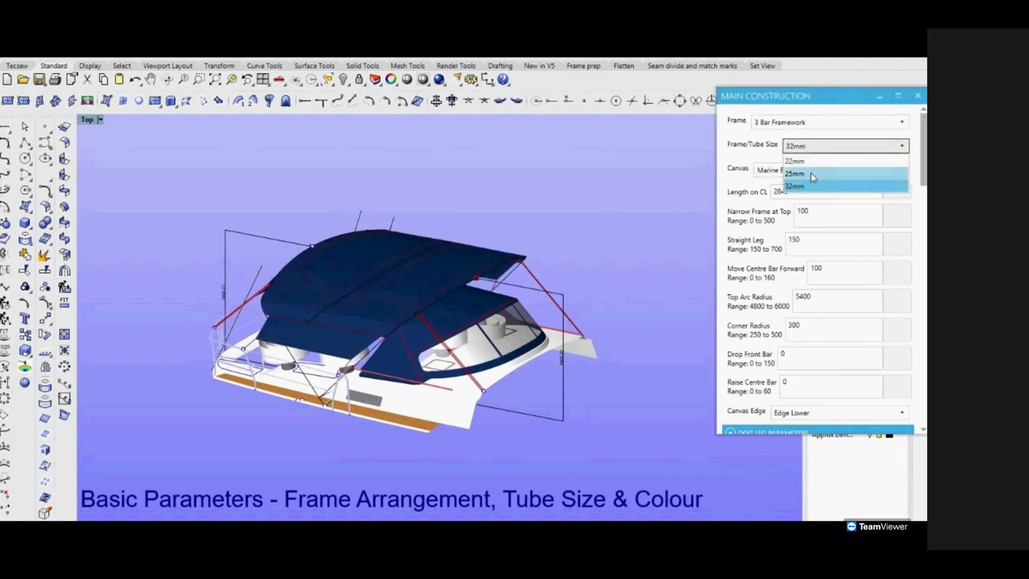
left_click(812, 177)
left_click(828, 170)
scroll(831, 195, "up", 1)
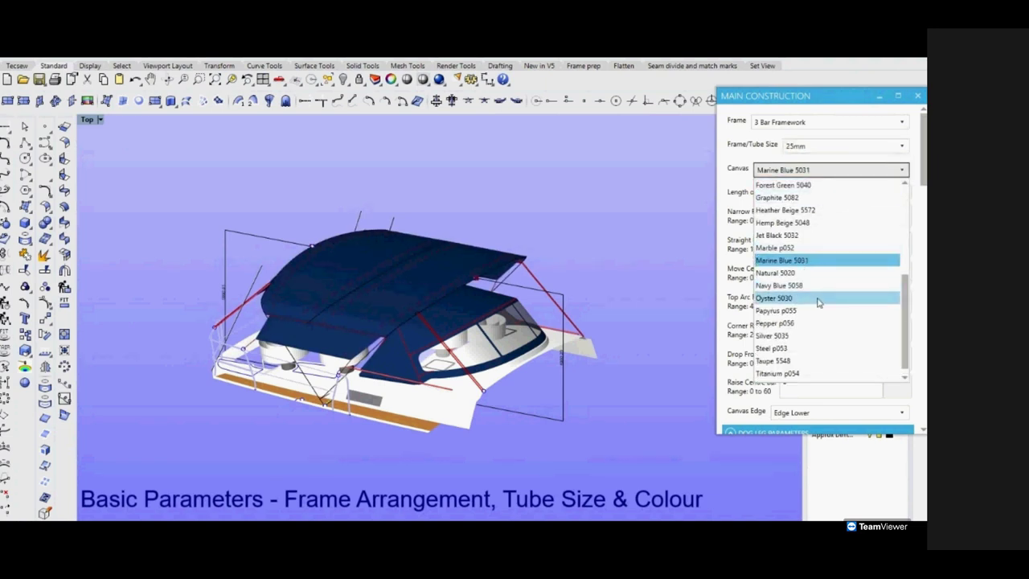
scroll(818, 301, "up", 5)
left_click_drag(905, 217, 912, 311)
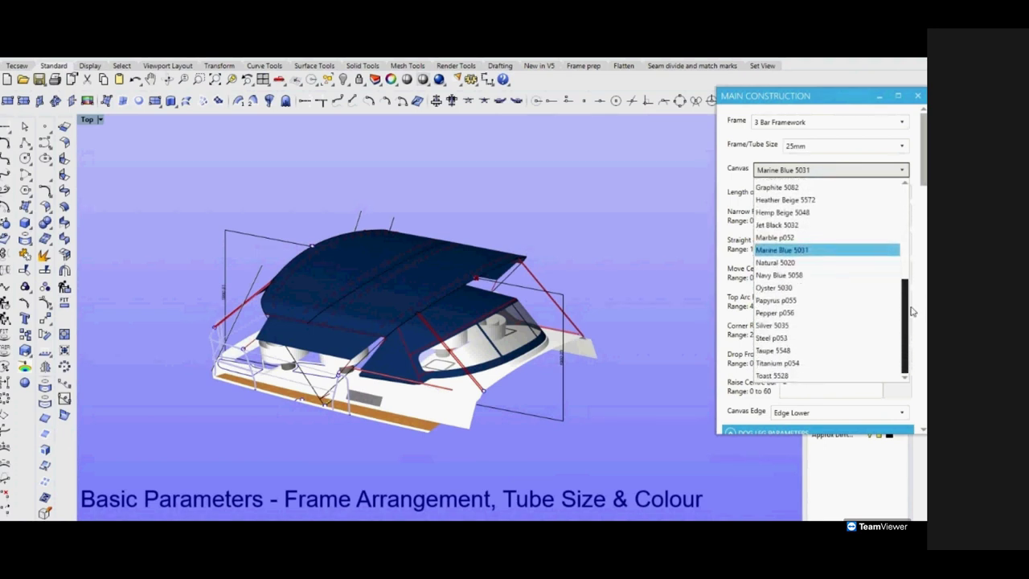
left_click(841, 275)
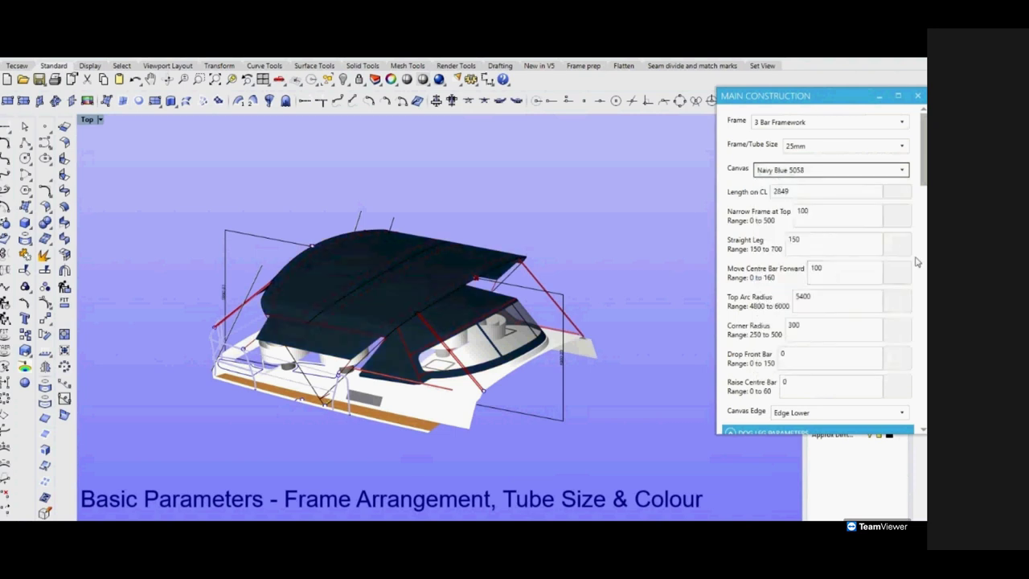
left_click(900, 171)
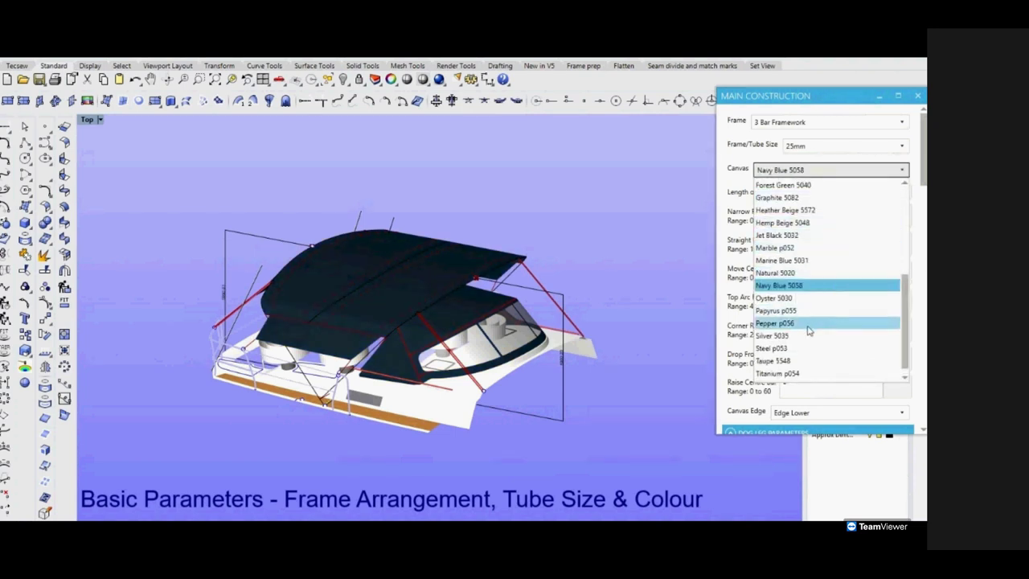
left_click(809, 325)
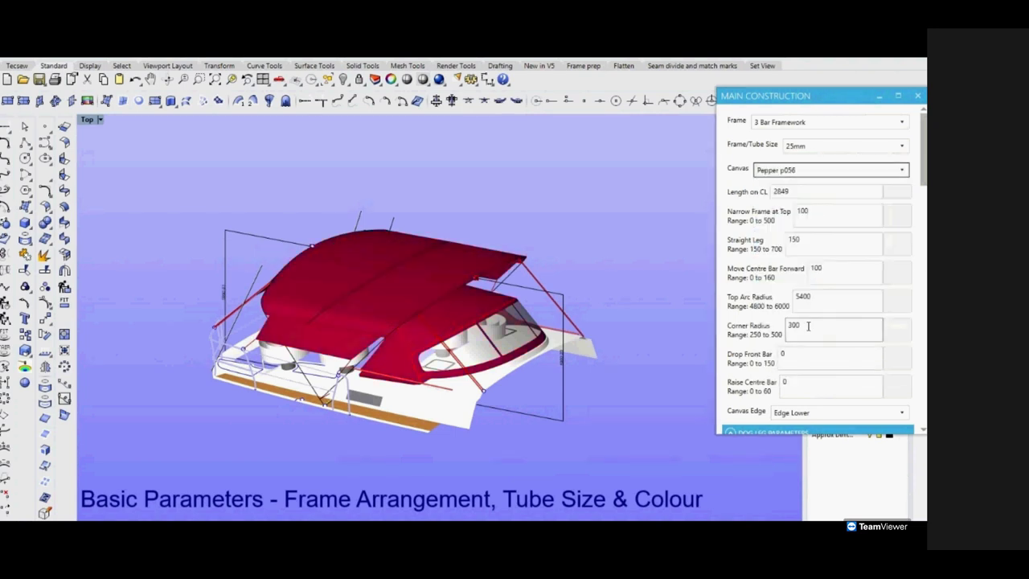
left_click(901, 171)
left_click(805, 297)
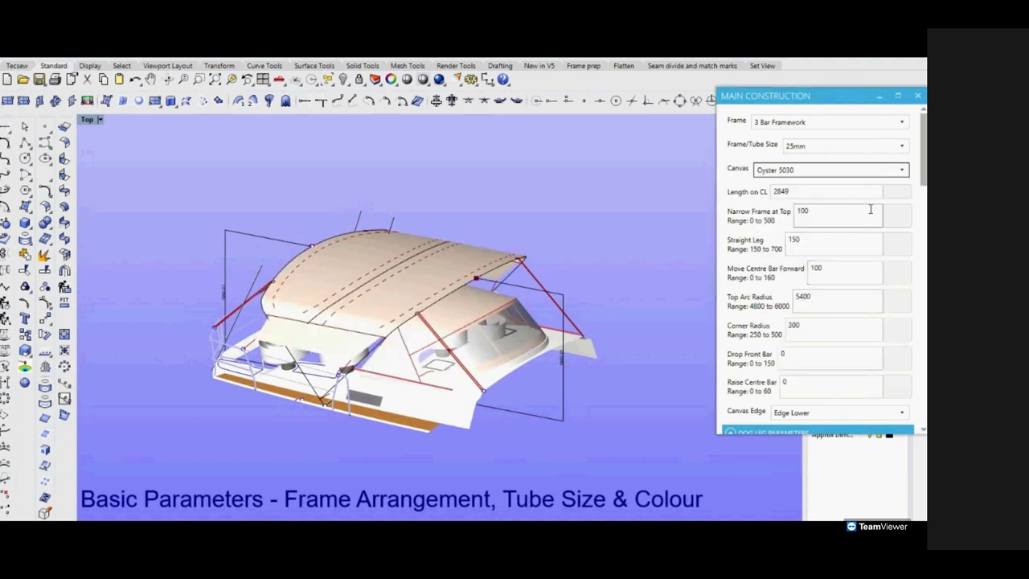
left_click(900, 171)
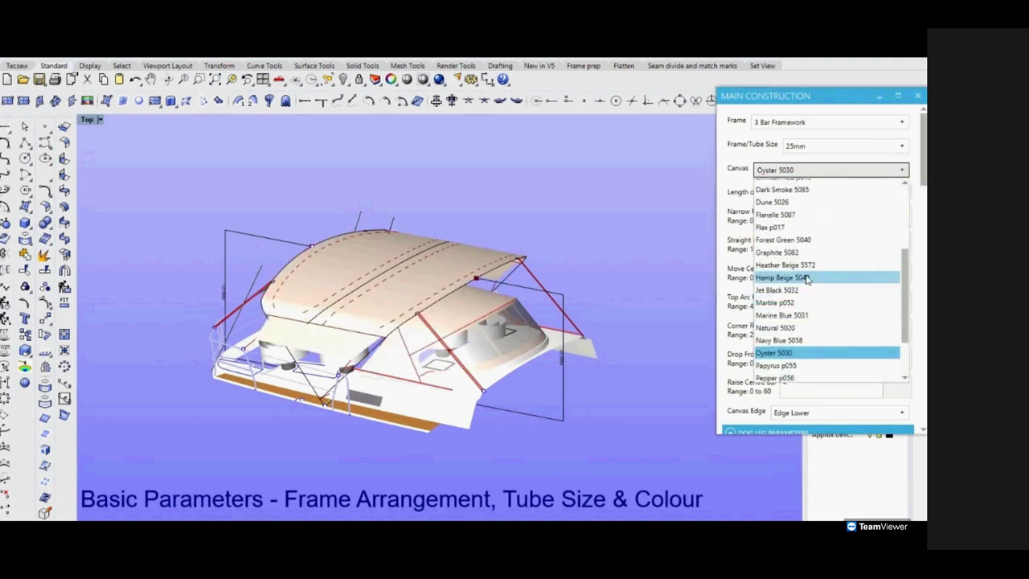
scroll(807, 279, "up", 3)
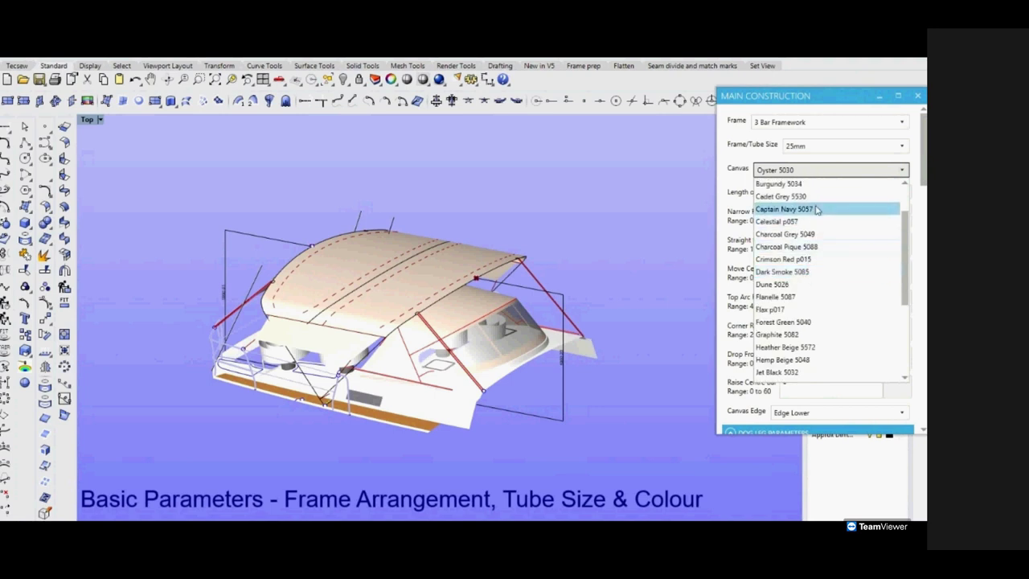
left_click(817, 210)
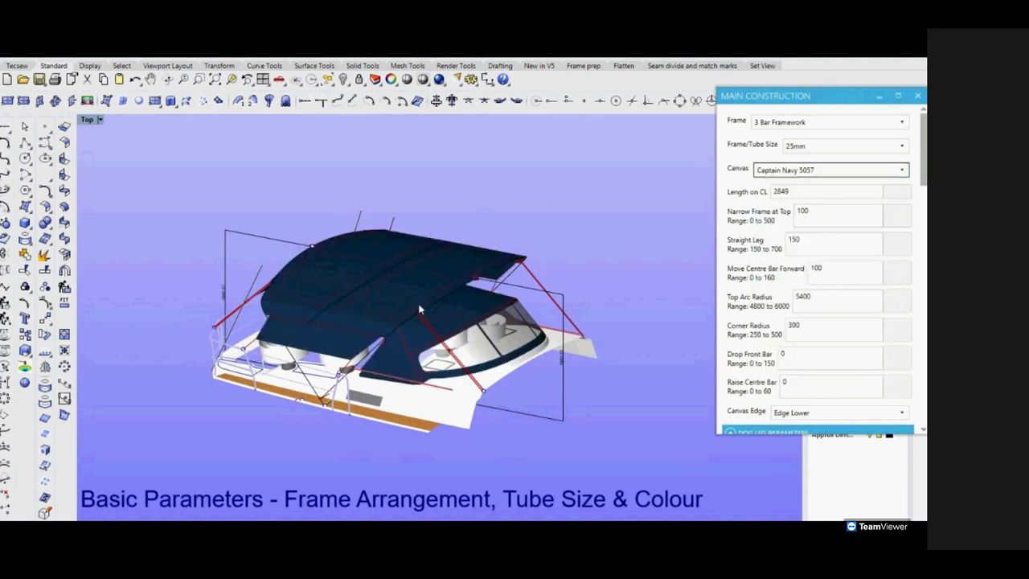
scroll(417, 310, "up", 5)
scroll(426, 305, "down", 4)
left_click_drag(446, 299, 459, 312)
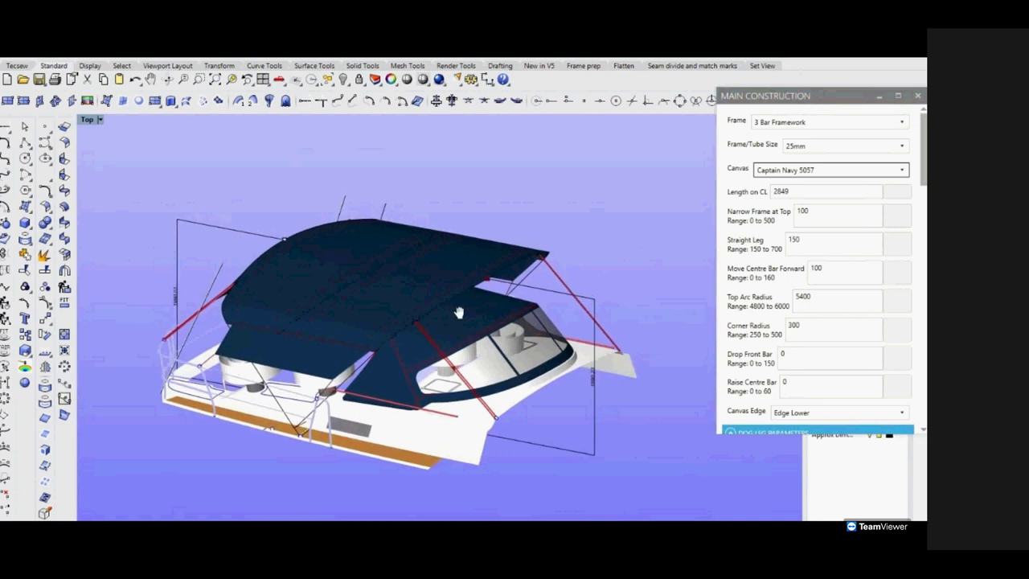
left_click(802, 191)
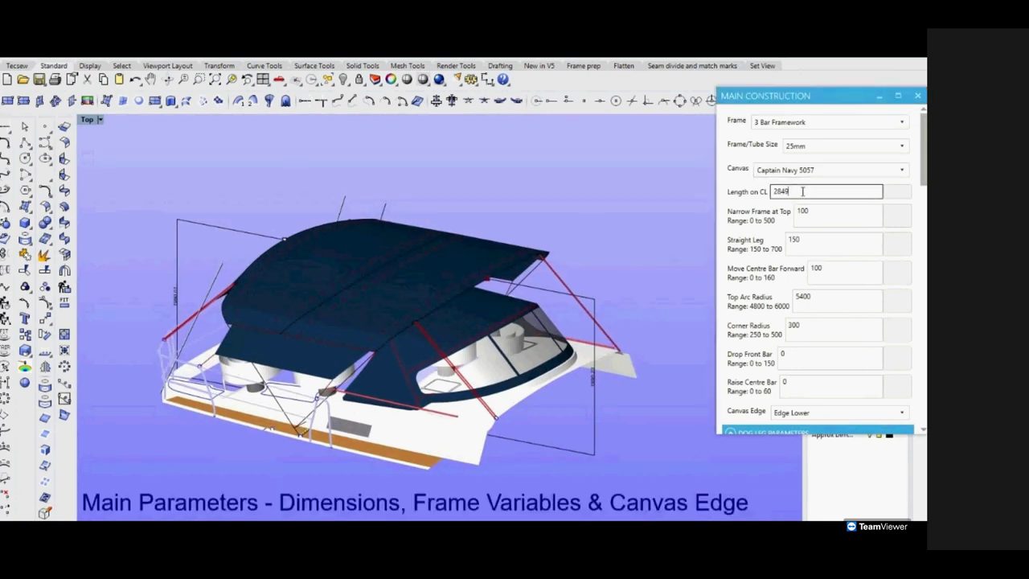
Enter 50 in a Main Construction parameter and apply it.
key("BackSpace")
key("BackSpace")
type("50")
left_click(902, 195)
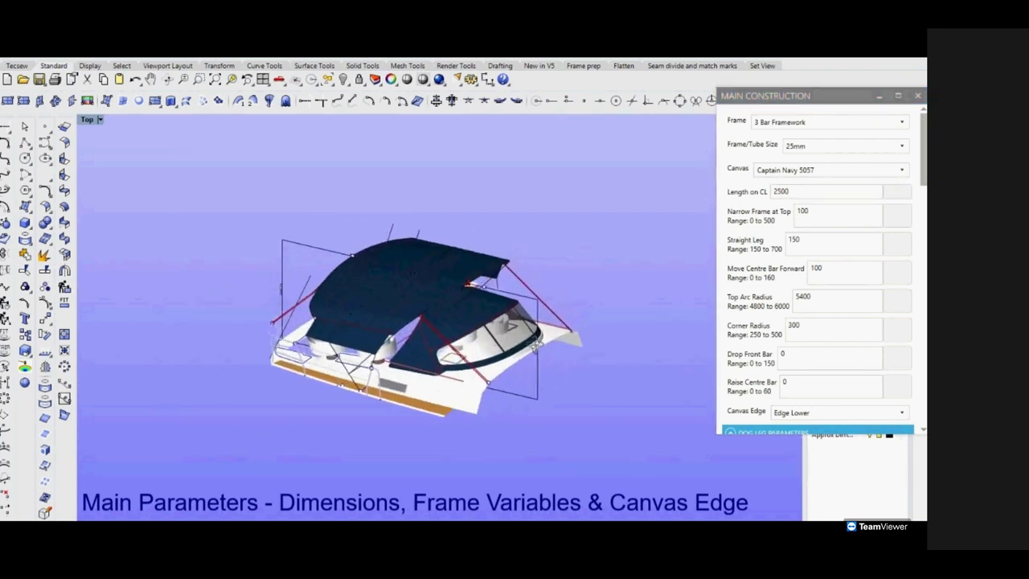
scroll(463, 342, "up", 4)
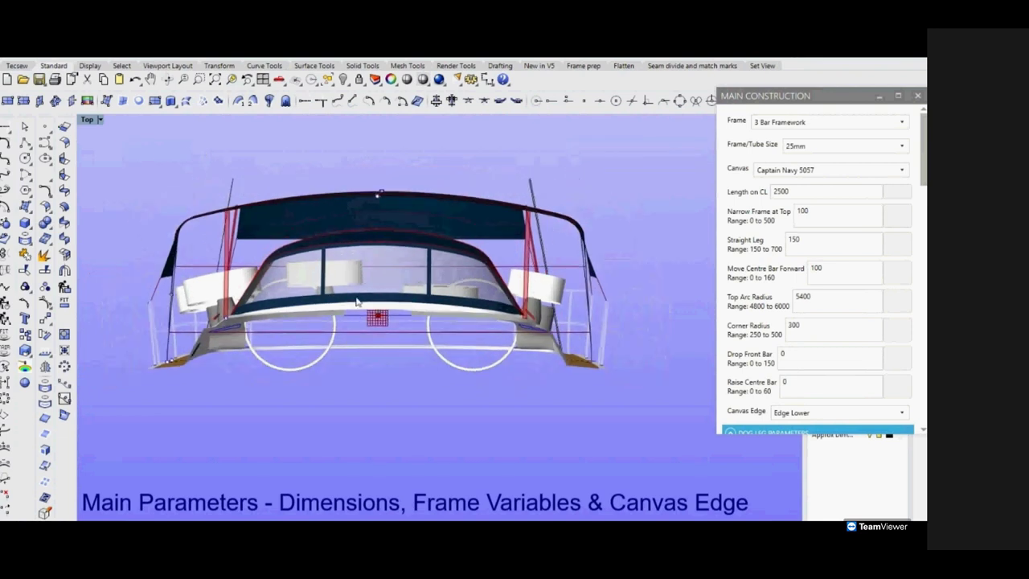
Try 400 for Narrow Frame at Top, then set it to 120.
left_click(821, 214)
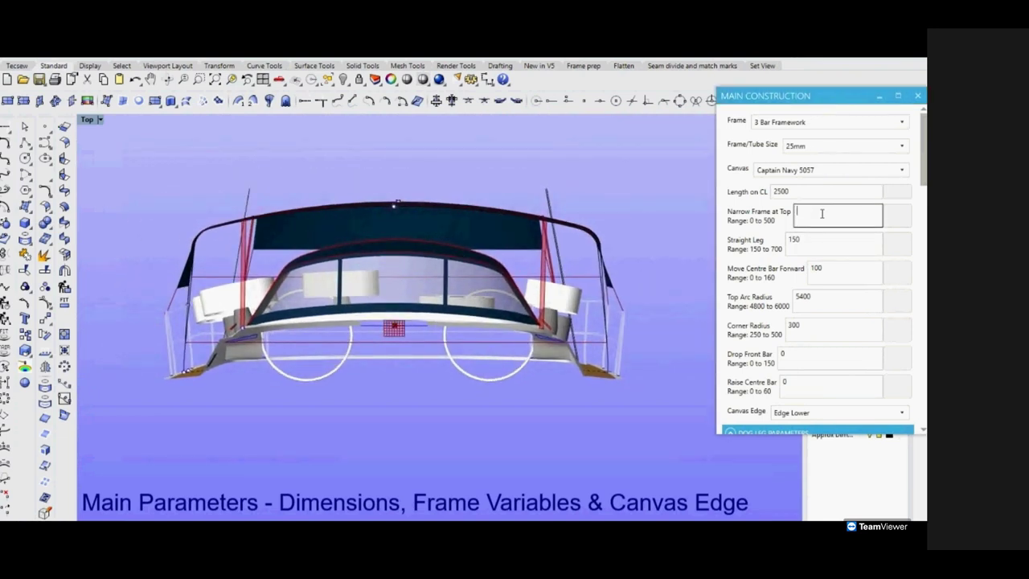
left_click(896, 216)
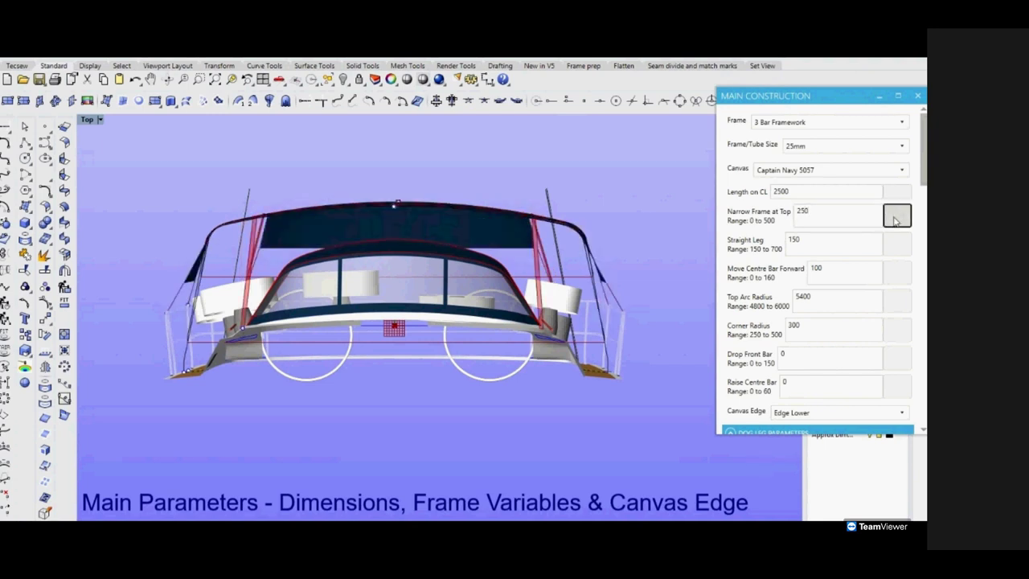
left_click(848, 215)
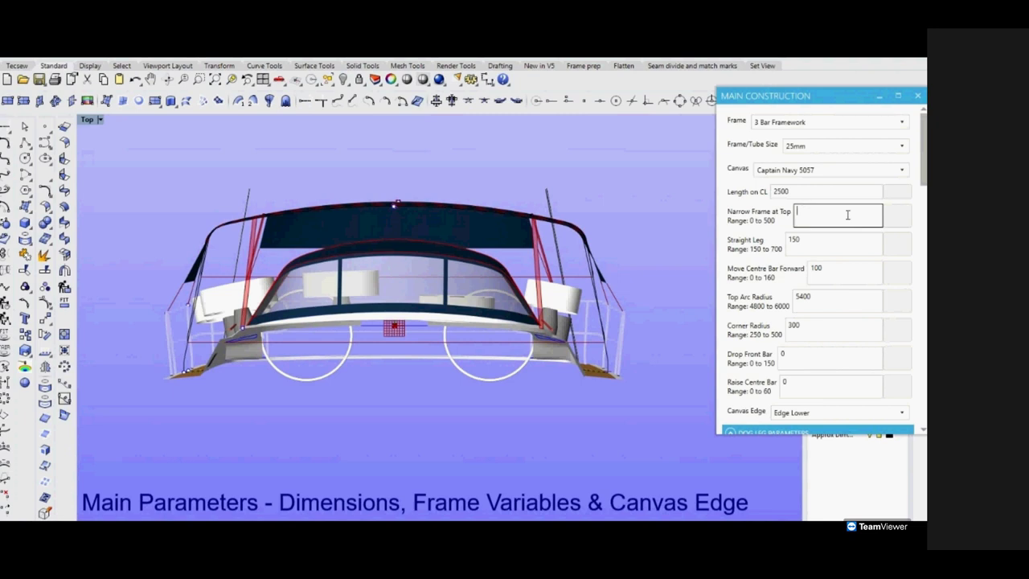
type("400")
left_click(891, 212)
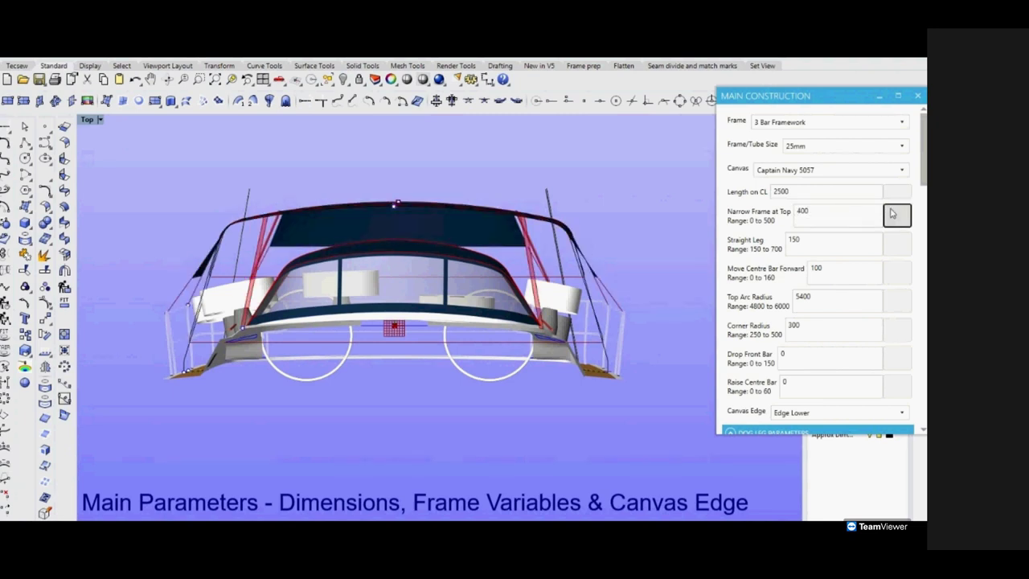
left_click(842, 216)
key("BackSpace")
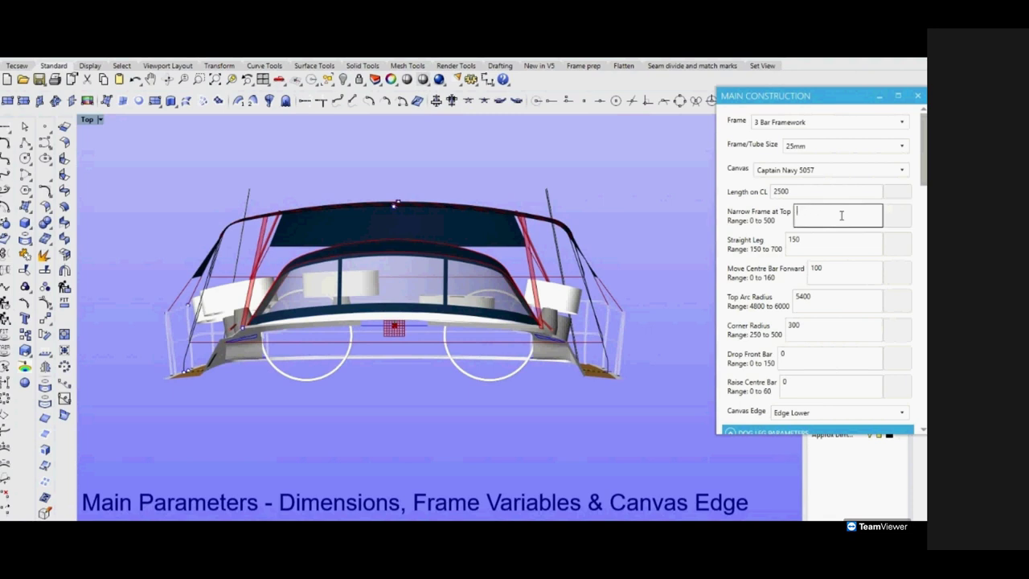
type("120")
left_click(898, 223)
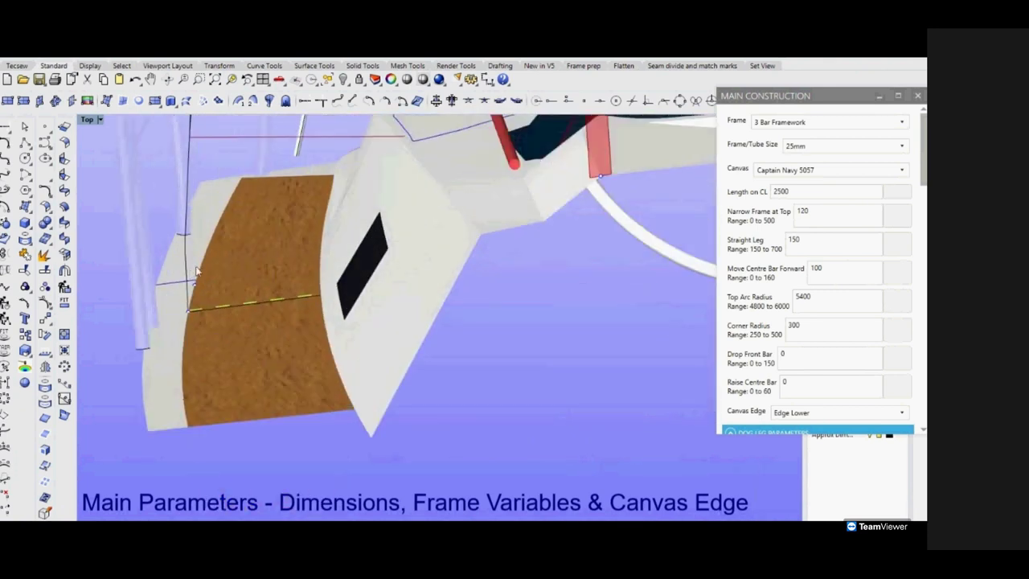
Test a Straight Leg of 400, then set it back to 150.
left_click_drag(287, 328, 368, 324)
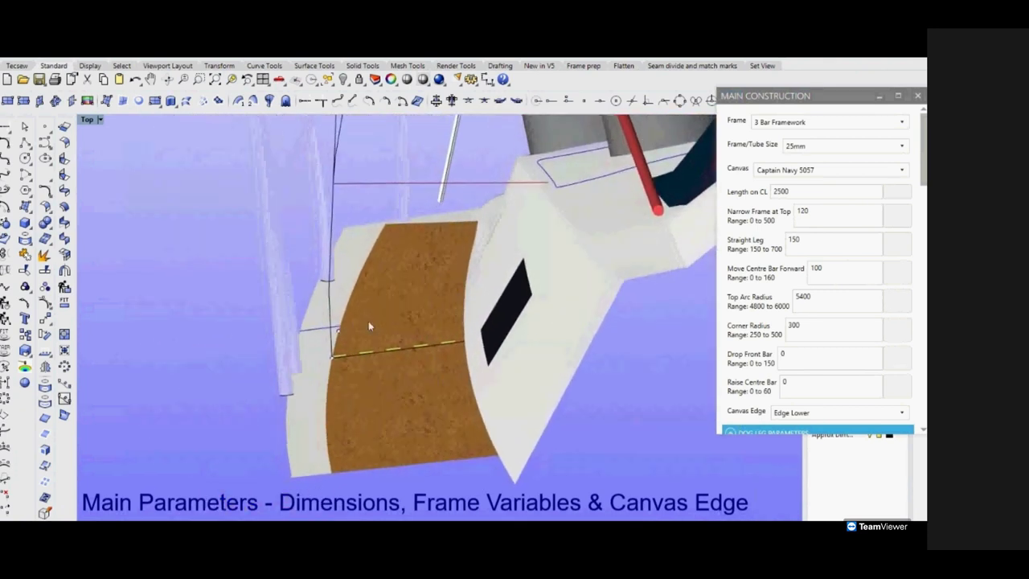
left_click(812, 241)
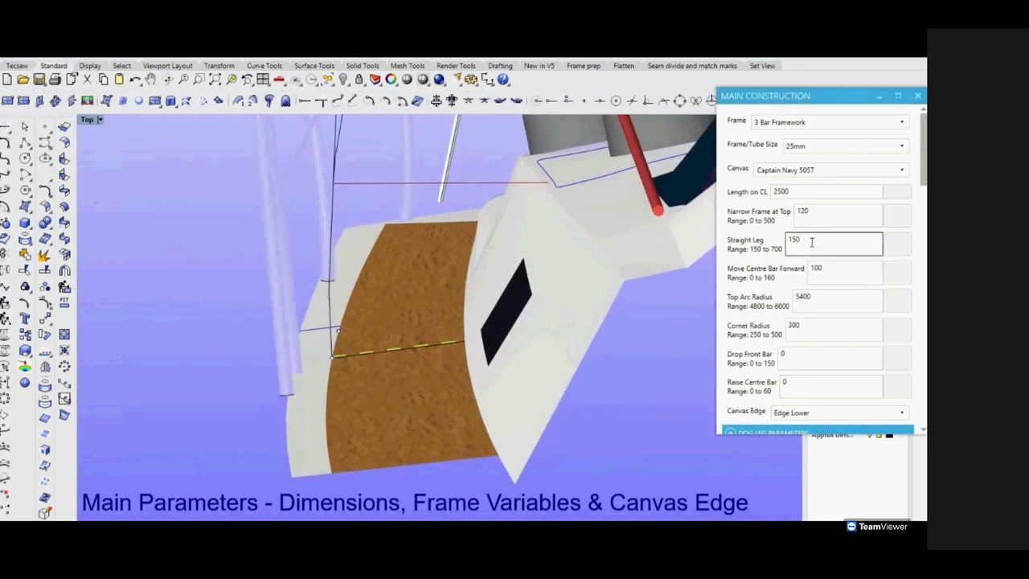
key("BackSpace")
type("400")
left_click(897, 242)
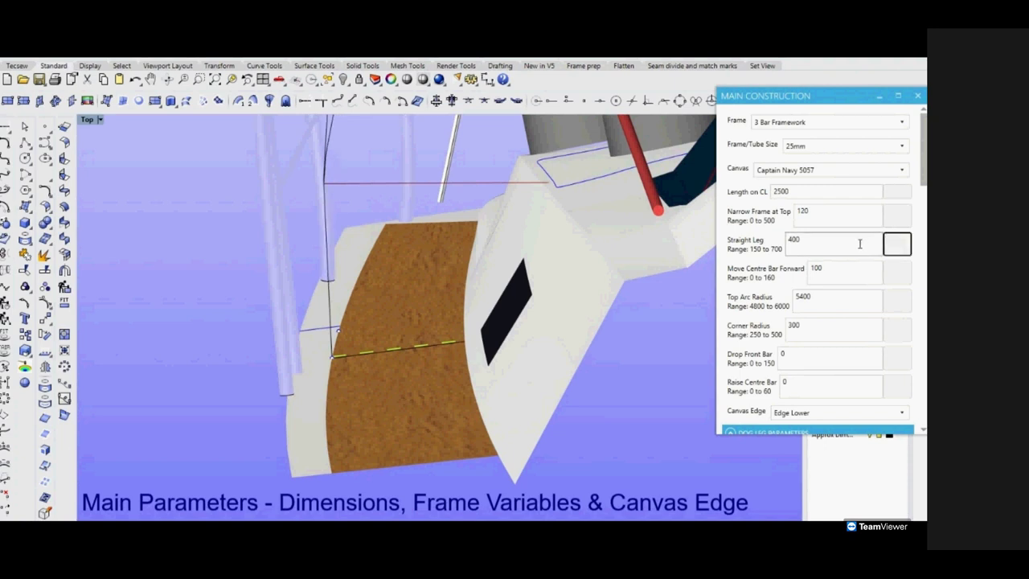
left_click(862, 245)
key("BackSpace")
type("150")
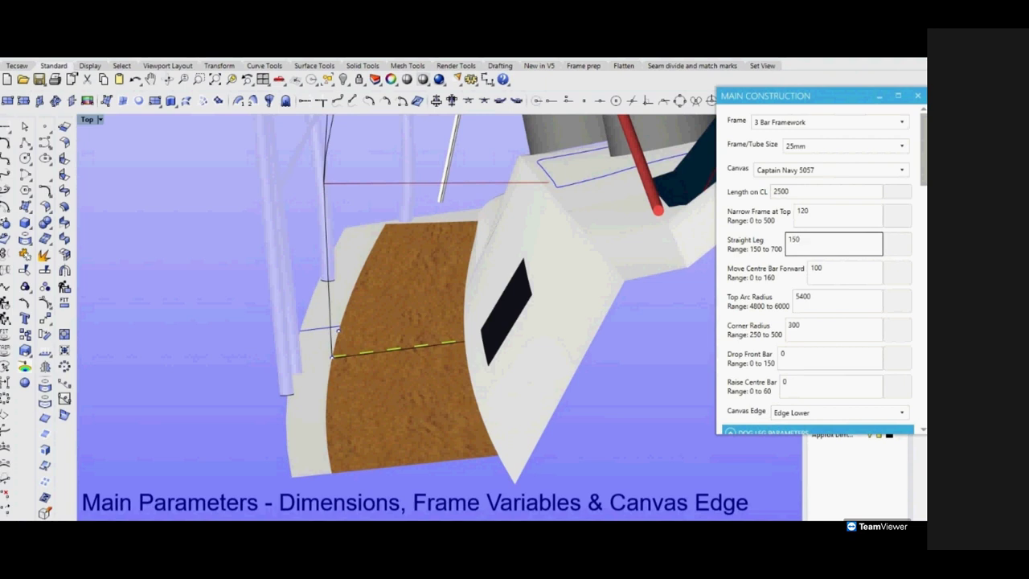
left_click(897, 244)
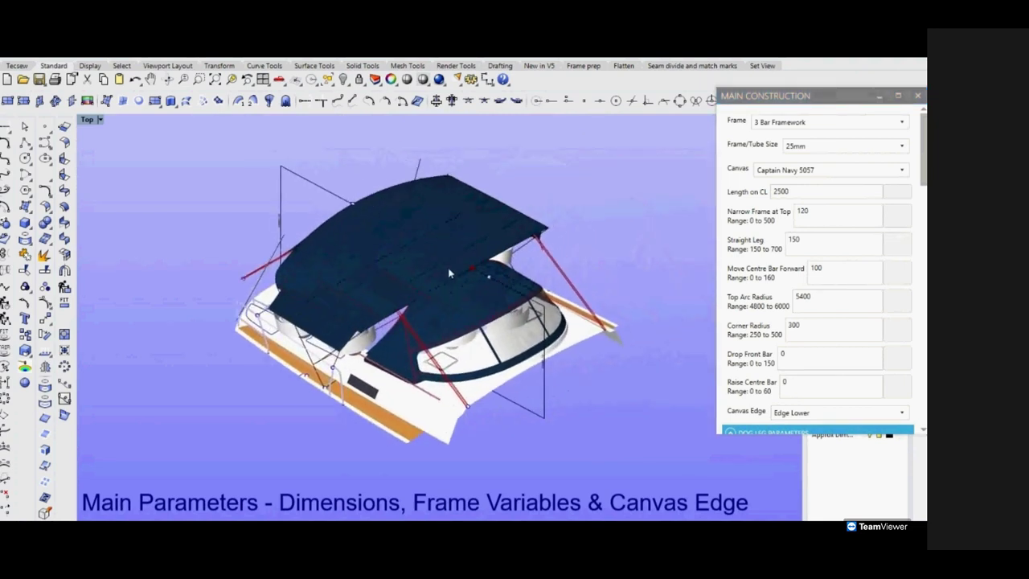
Apply Move Centre Bar Forward at 150, then change it to 120.
left_click(831, 268)
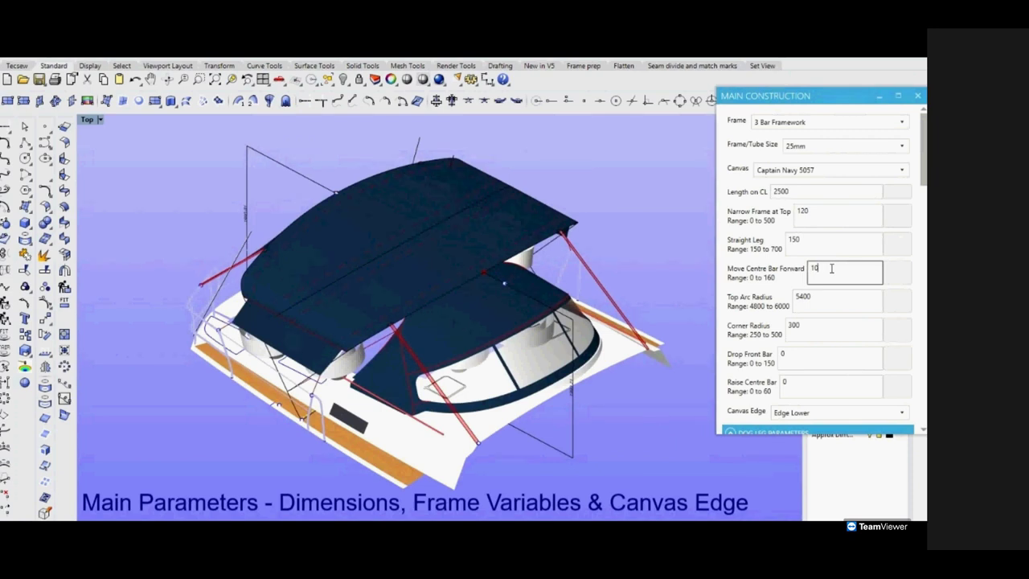
left_click(902, 270)
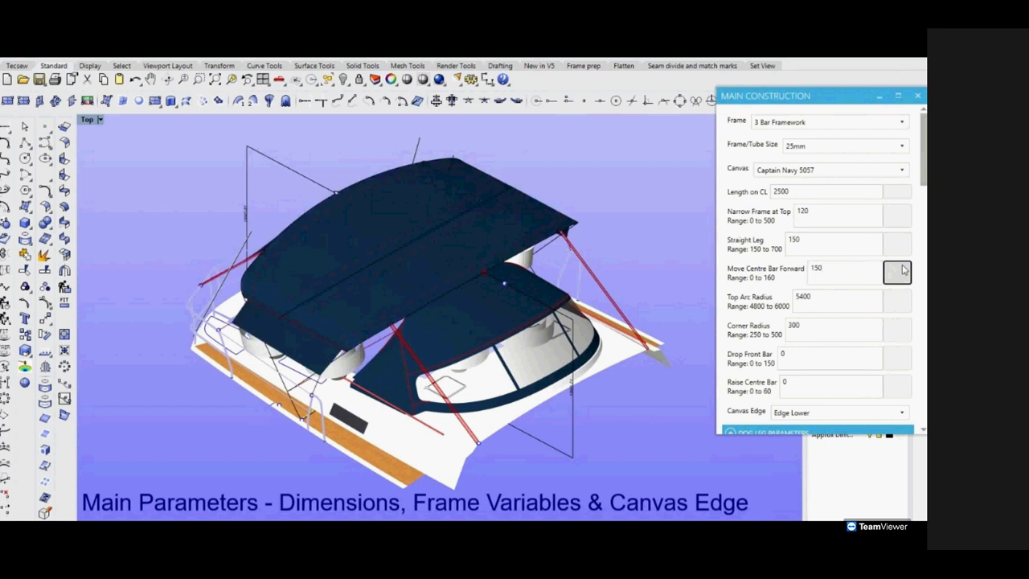
left_click(833, 272)
key("BackSpace")
key("BackSpace")
type("2")
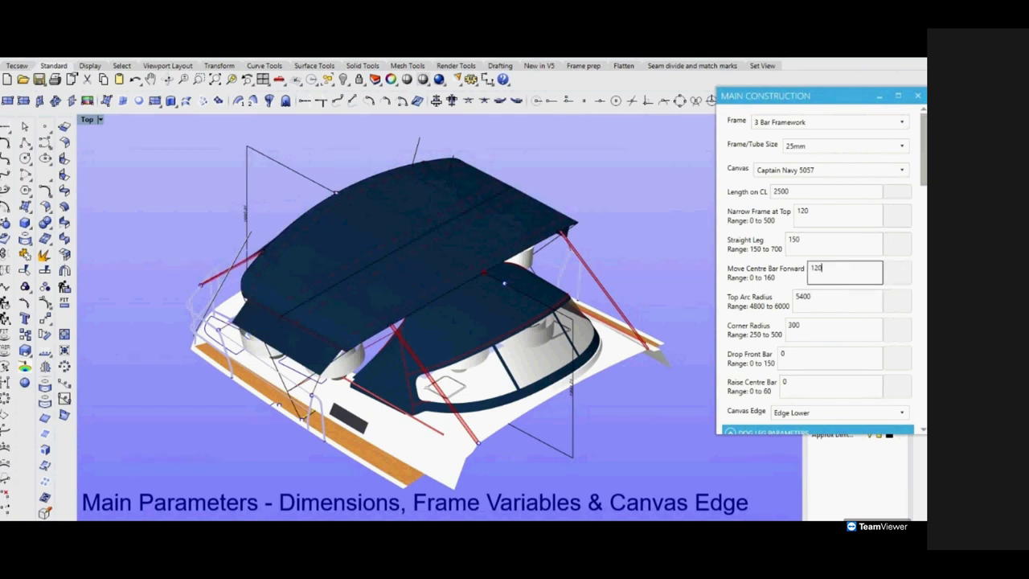
left_click(888, 274)
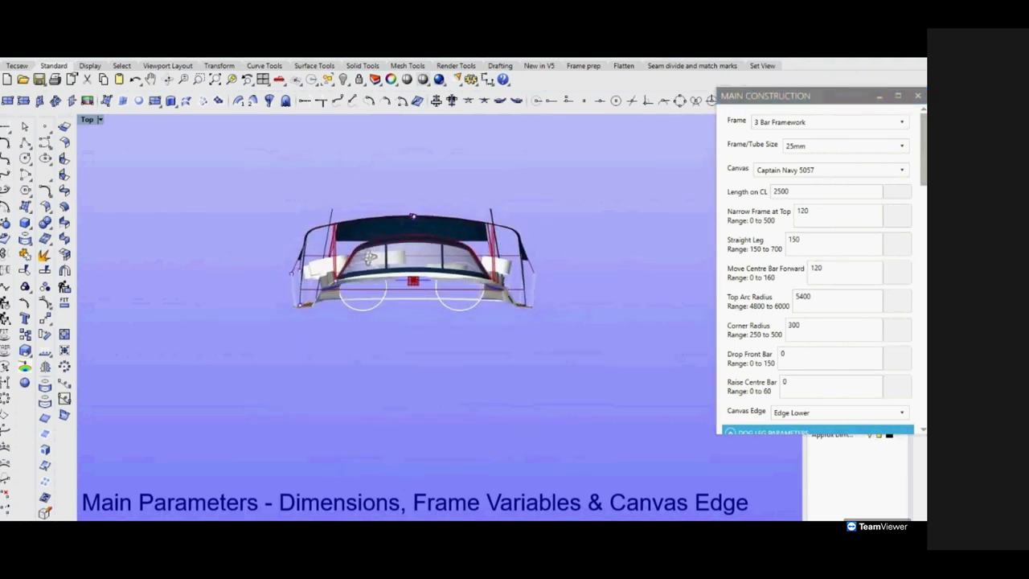
Try Top Arc Radius values 4800 and 6000, then settle on 5000.
left_click(825, 296)
key("BackSpace")
key("BackSpace")
key("BackSpace")
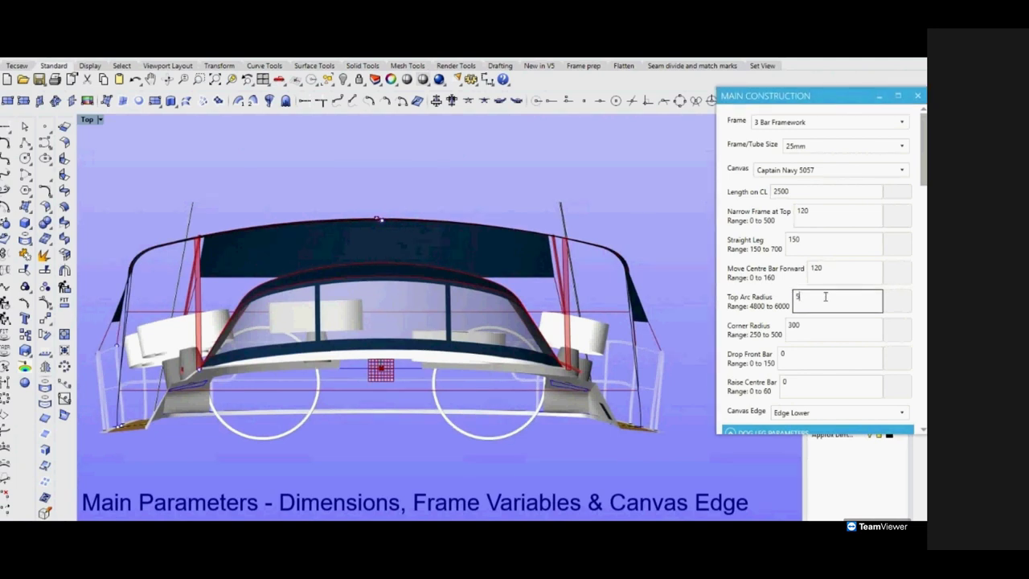
type("4800")
left_click(898, 302)
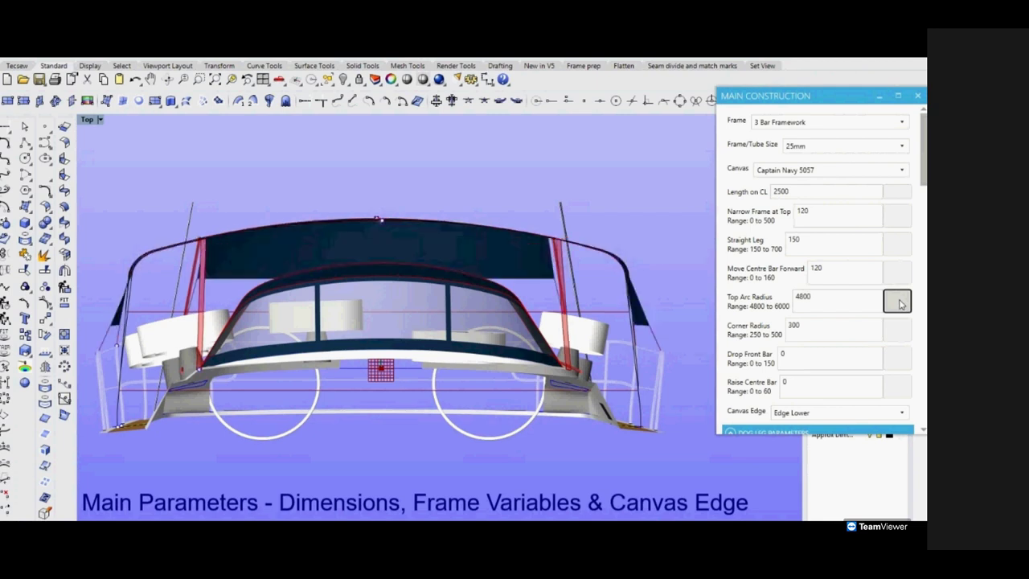
left_click(839, 299)
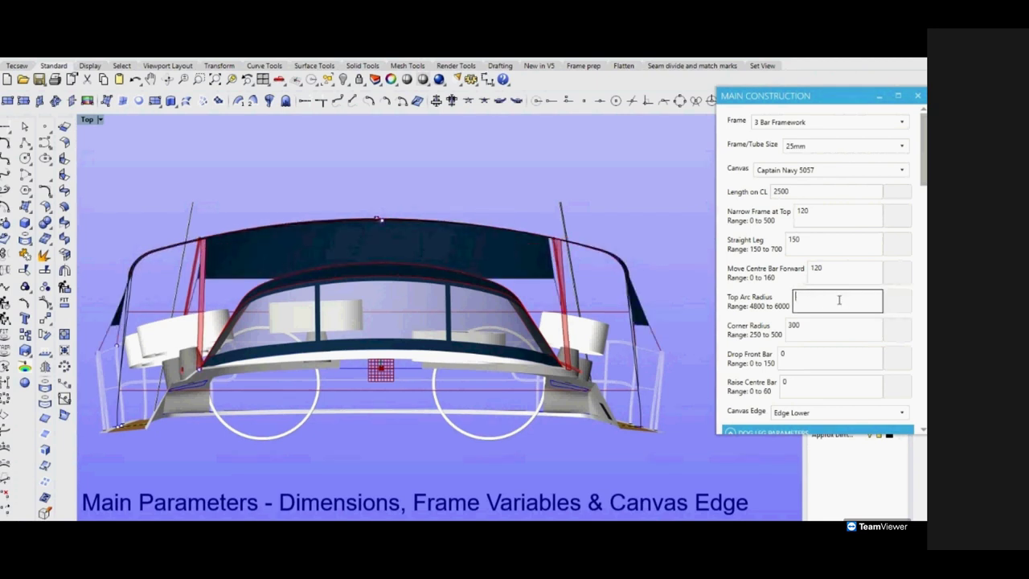
type("6000")
left_click(899, 301)
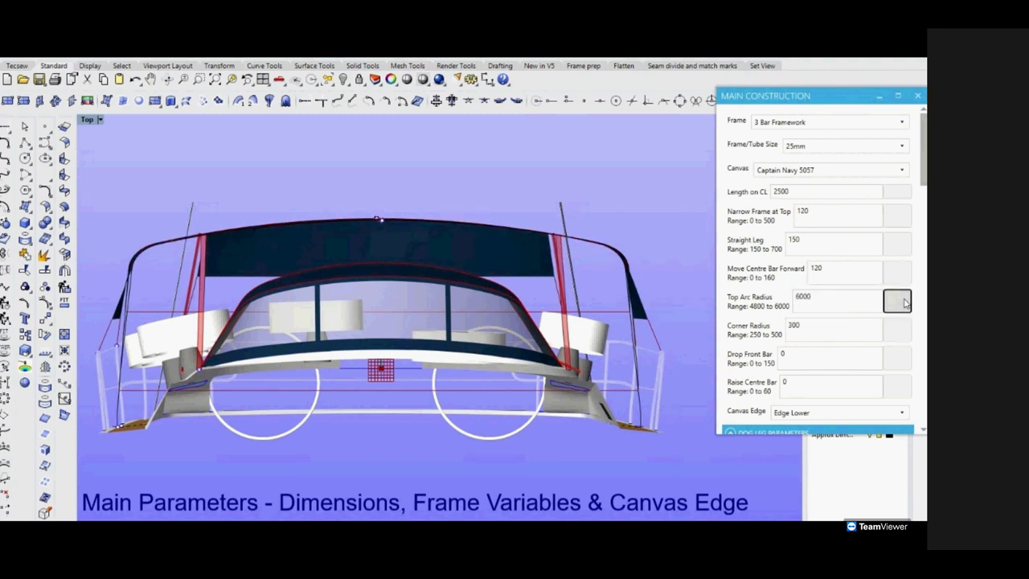
left_click(841, 300)
key("BackSpace")
key("BackSpace")
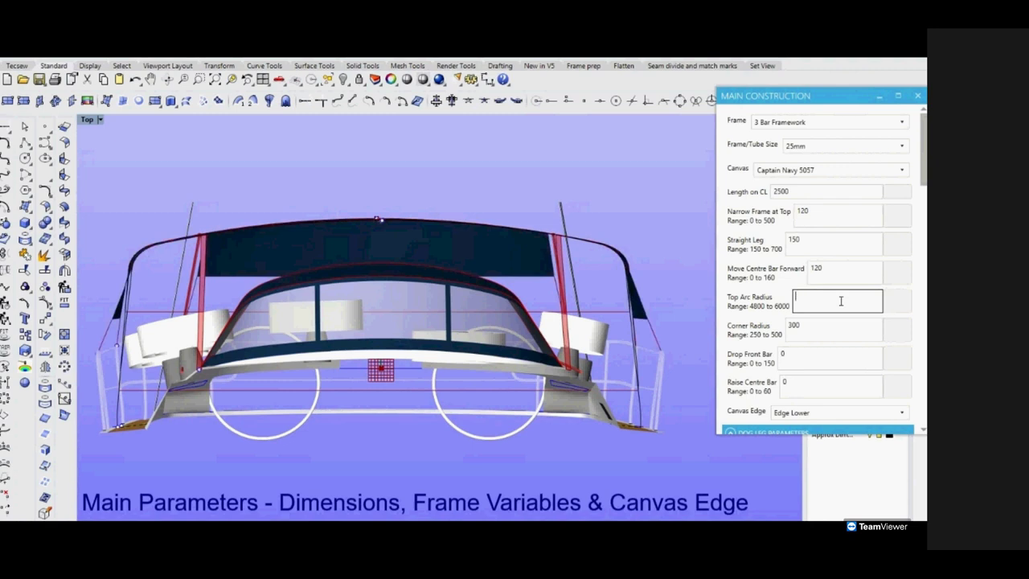
type("5000")
left_click(898, 300)
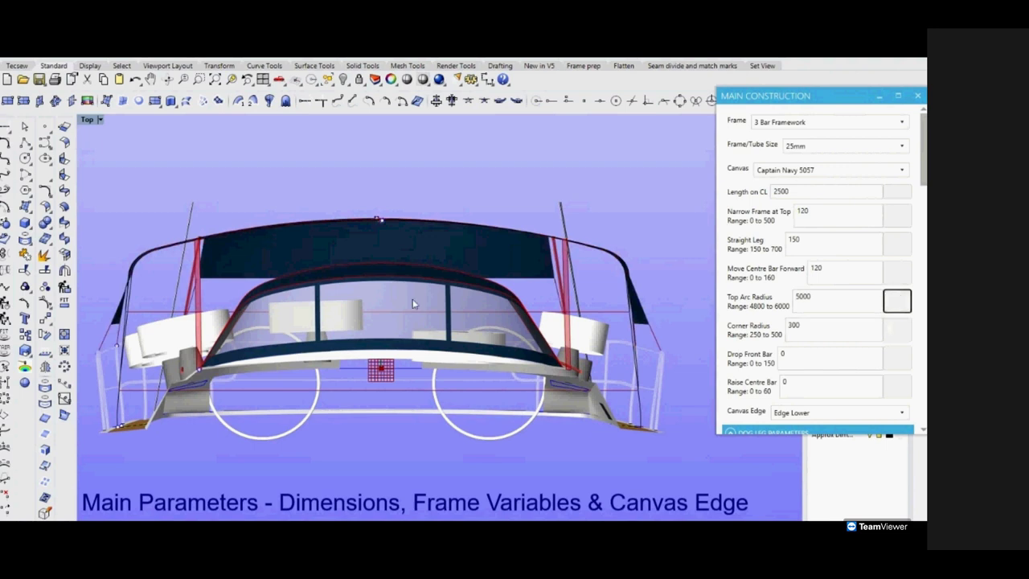
Test a Corner Radius of 400, then restore it to 300.
scroll(241, 299, "down", 3)
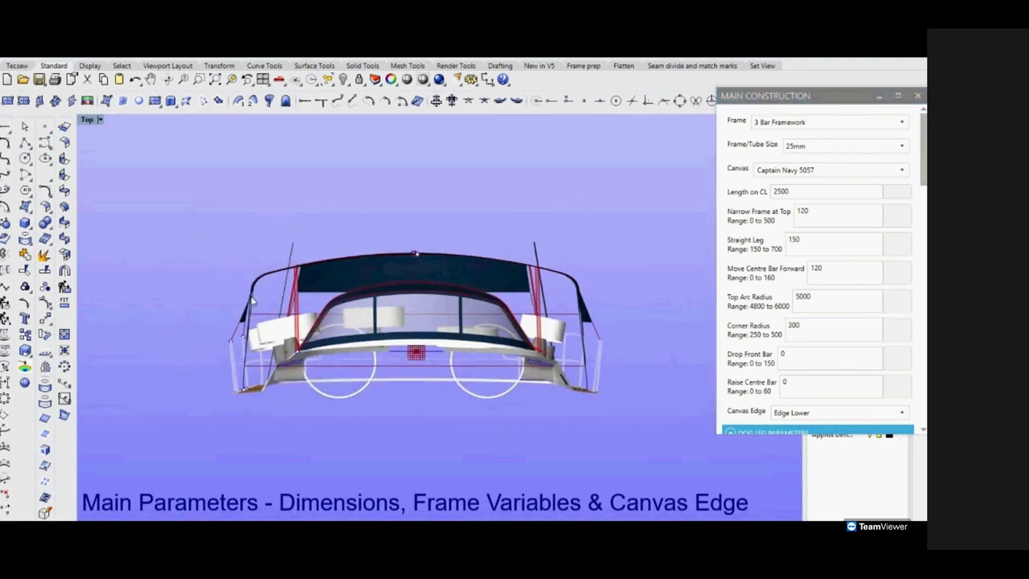
scroll(253, 299, "up", 5)
left_click(836, 328)
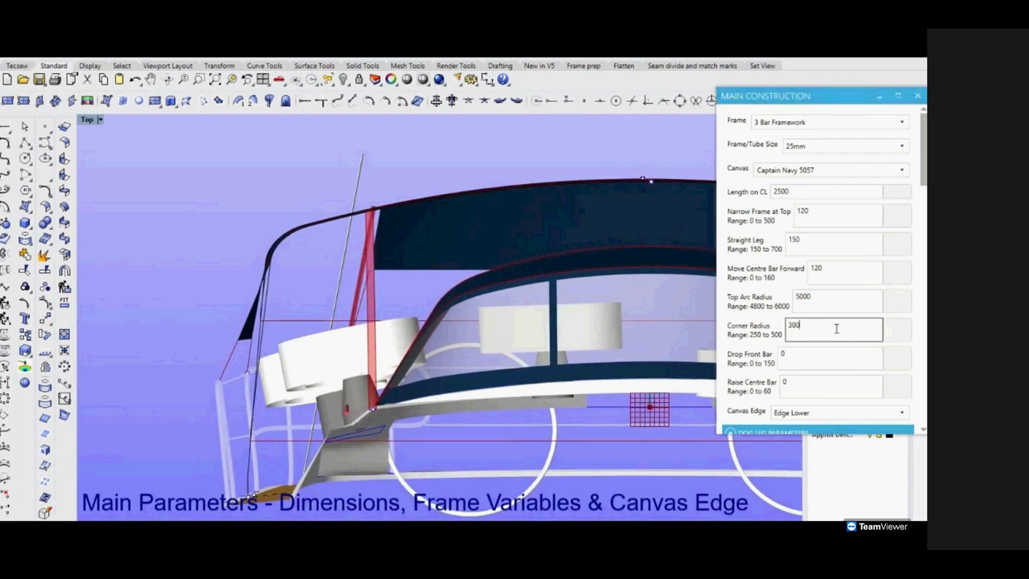
key("BackSpace")
key("BackSpace")
key("BackSpace")
type("400")
left_click(893, 336)
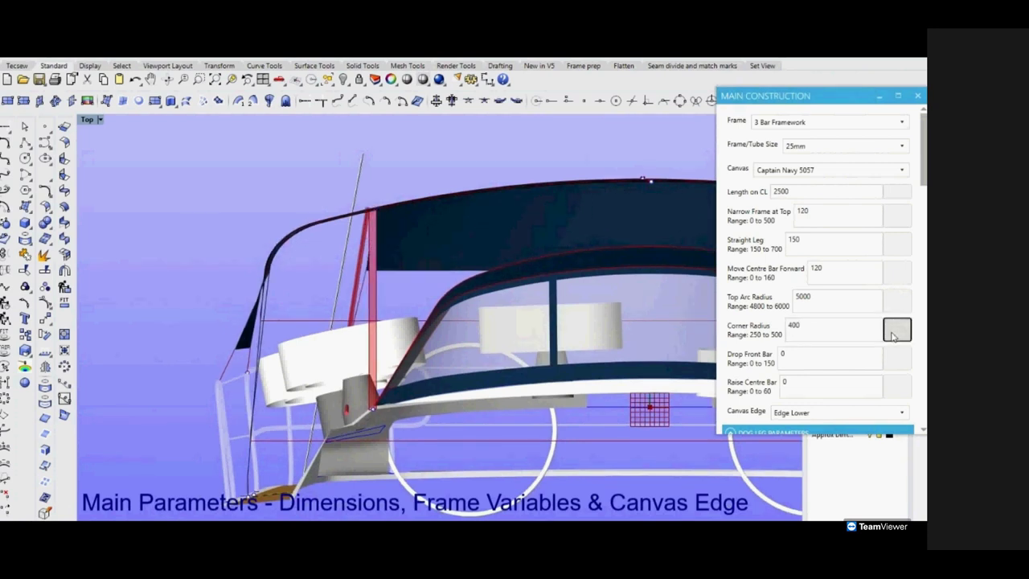
left_click(850, 329)
key("BackSpace")
key("BackSpace")
key("BackSpace")
type("300")
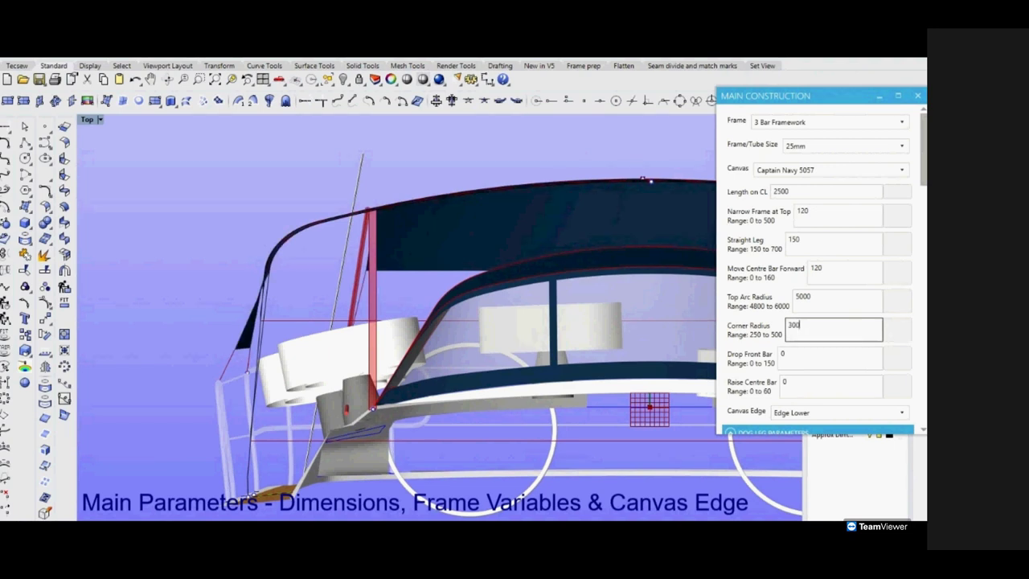
left_click(897, 330)
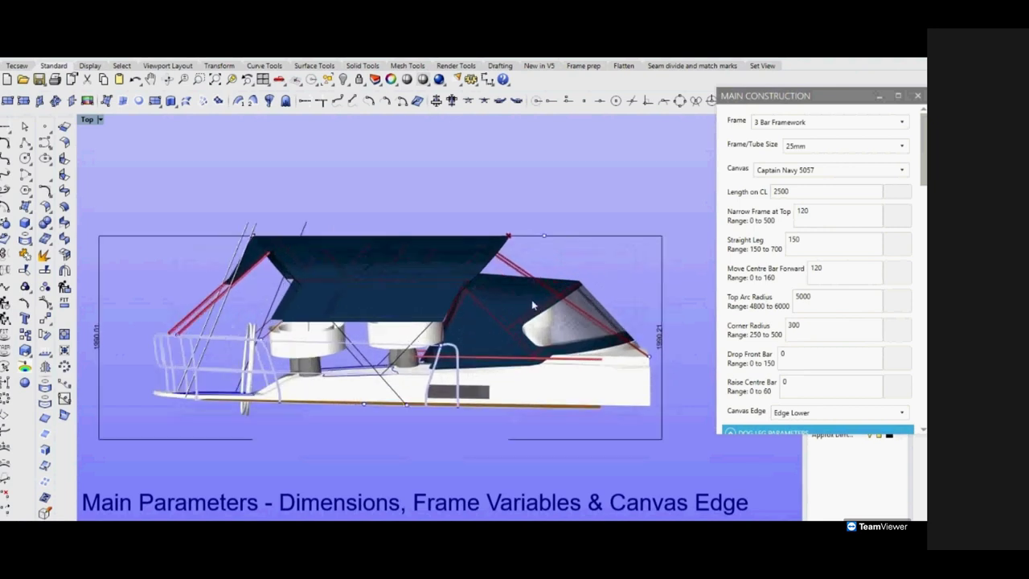
left_click(801, 352)
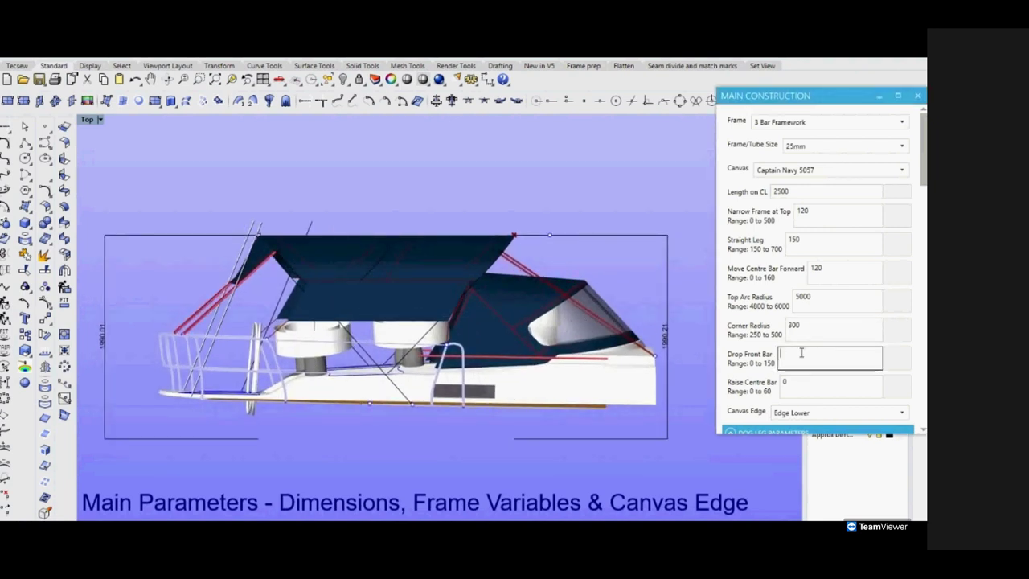
type("60")
left_click(896, 356)
left_click(810, 354)
key("BackSpace")
type("1")
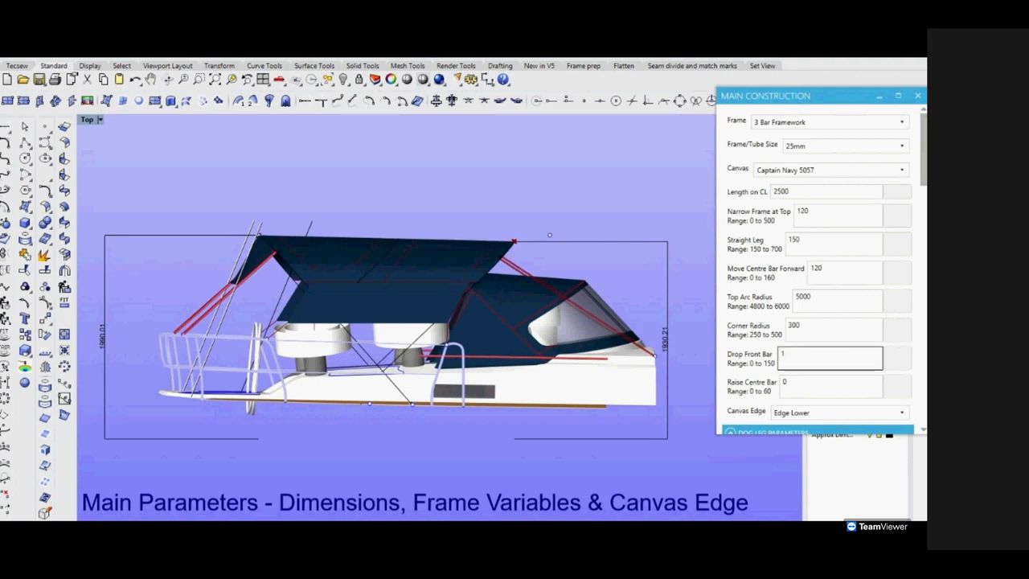
type("00")
left_click(888, 360)
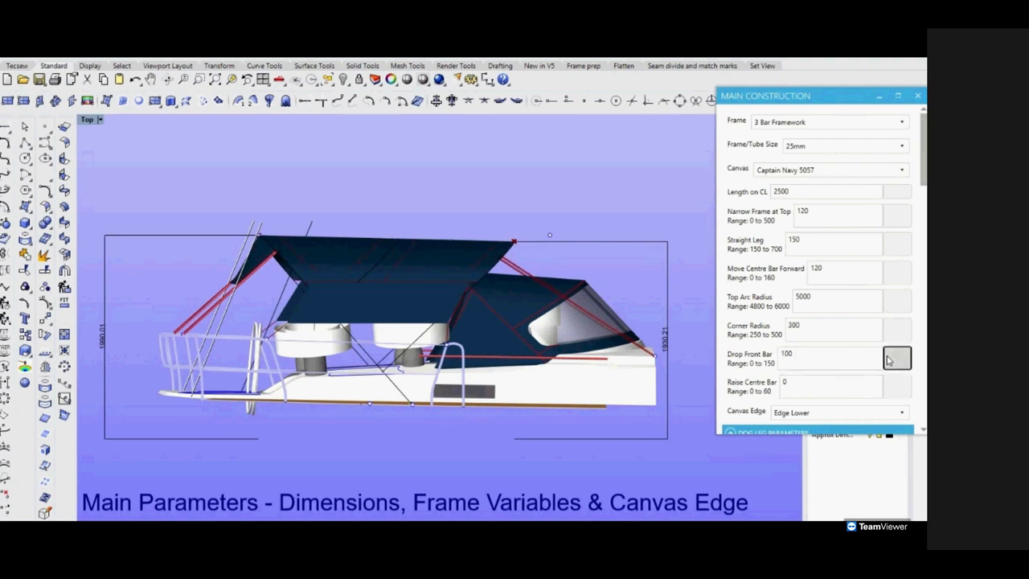
double_click(822, 362)
type("0")
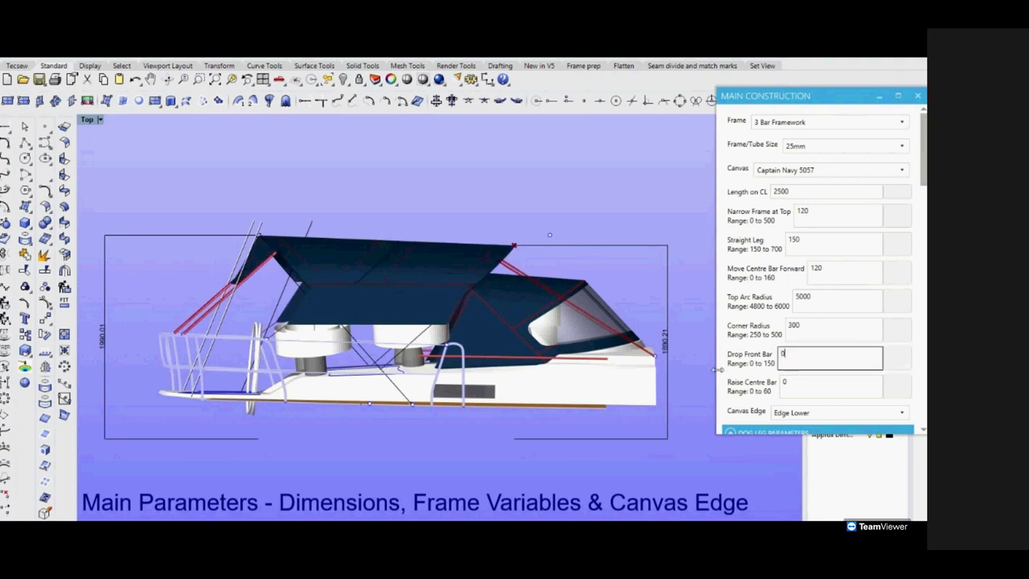
left_click(897, 358)
double_click(824, 388)
type("50")
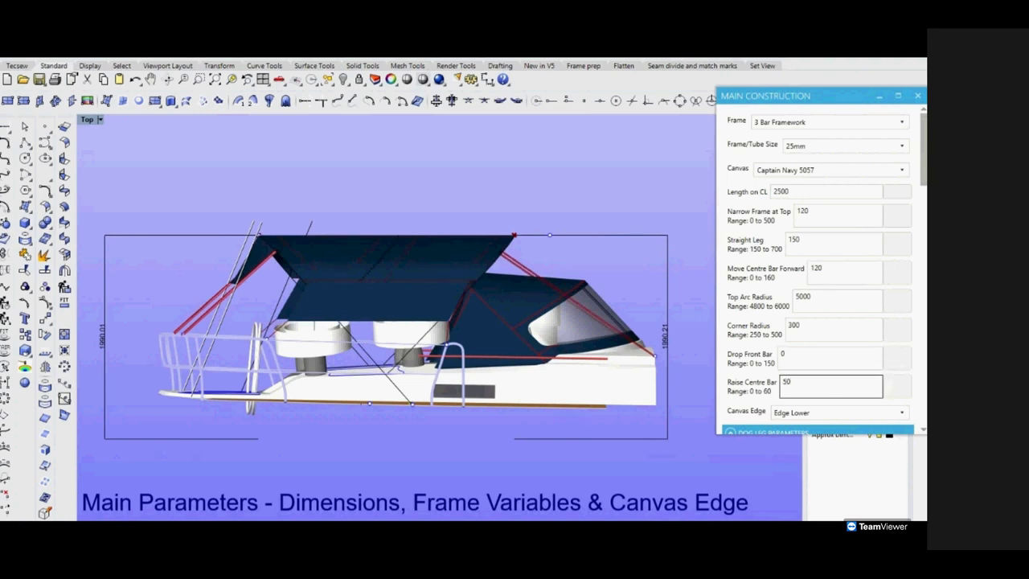
left_click(894, 391)
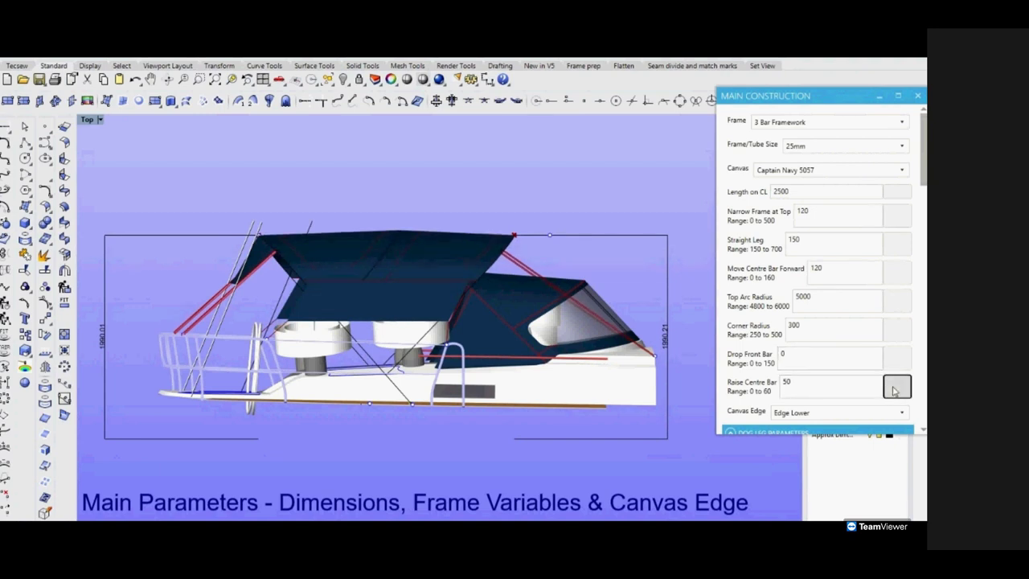
double_click(823, 380)
type("0")
left_click(897, 385)
left_click_drag(483, 338, 518, 349)
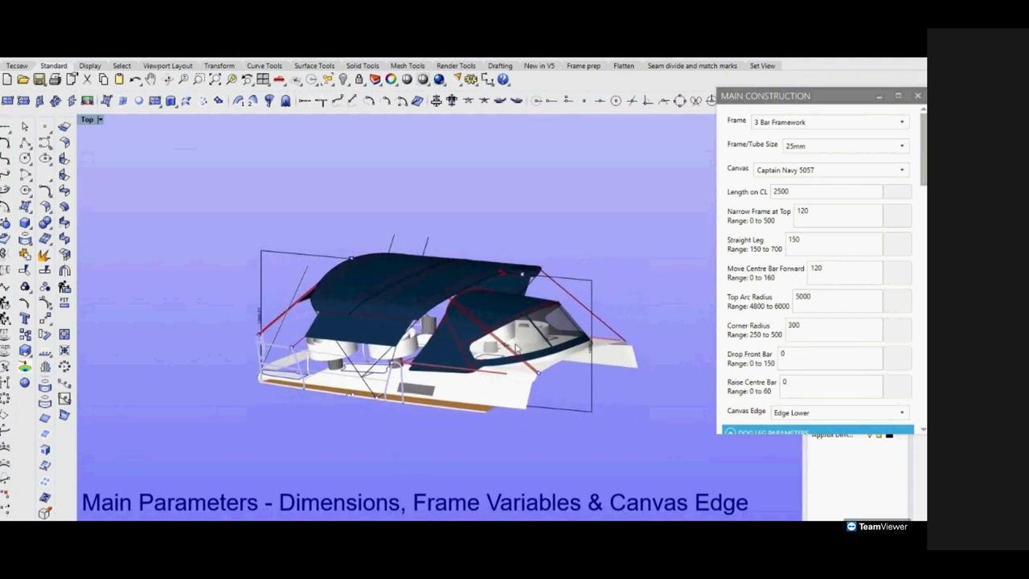
Set Canvas Edge to Edge Lower after briefly trying Edge Mid.
left_click(900, 412)
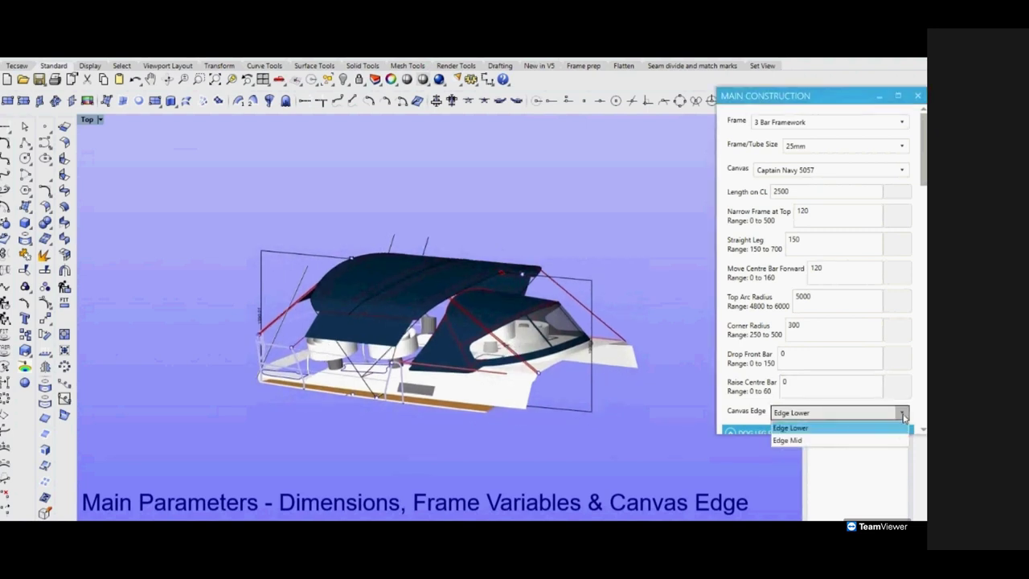
left_click(867, 442)
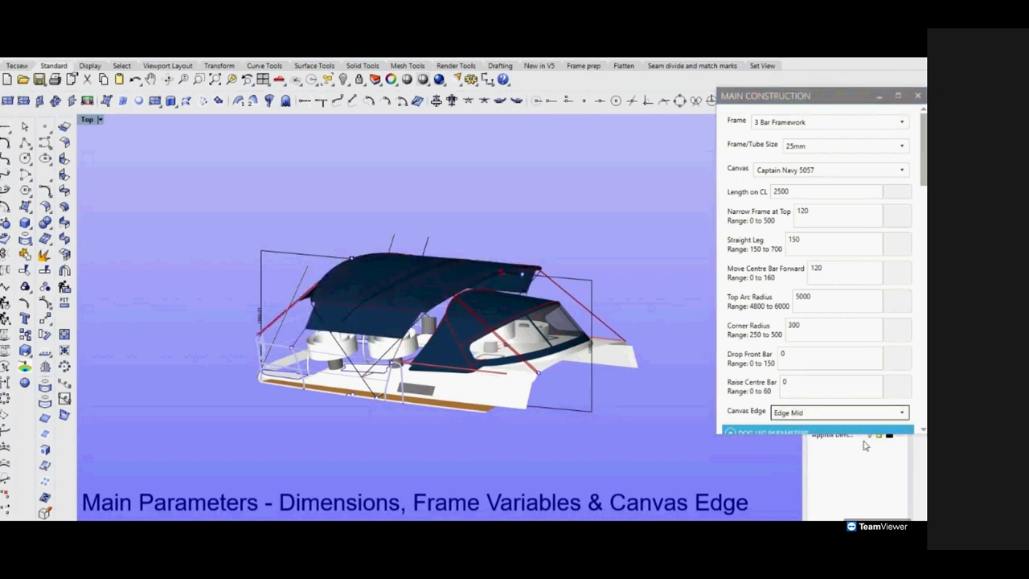
scroll(432, 322, "up", 4)
scroll(432, 322, "up", 3)
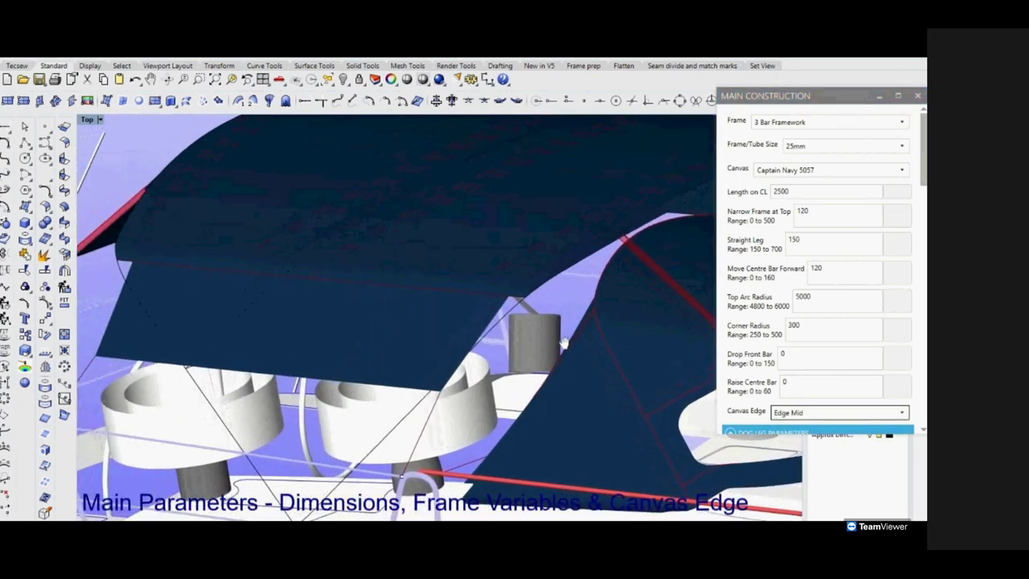
left_click(899, 414)
left_click(897, 427)
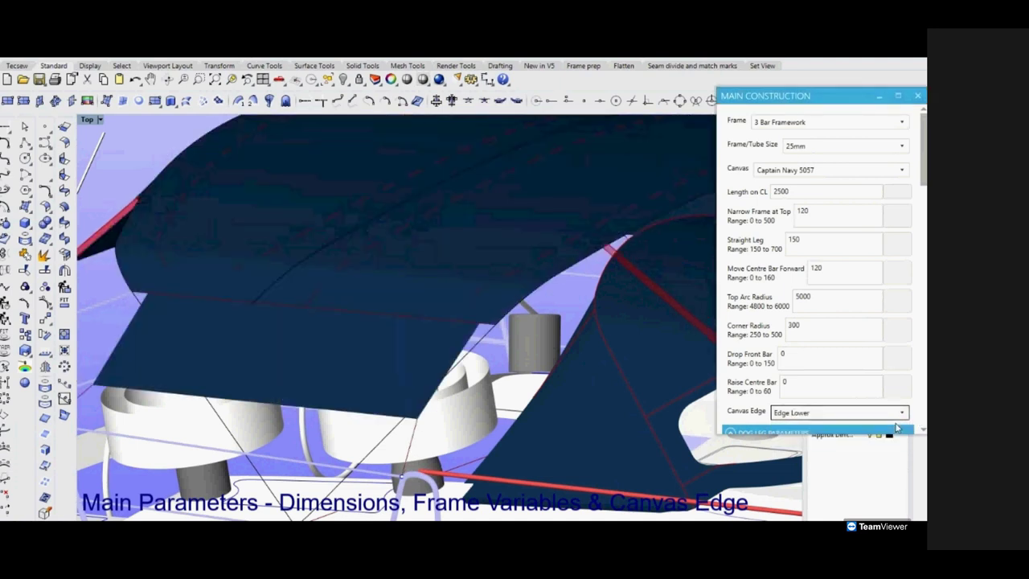
Reframe the boat and scroll the Main Construction panel down to Dog Leg Parameters.
scroll(565, 338, "down", 3)
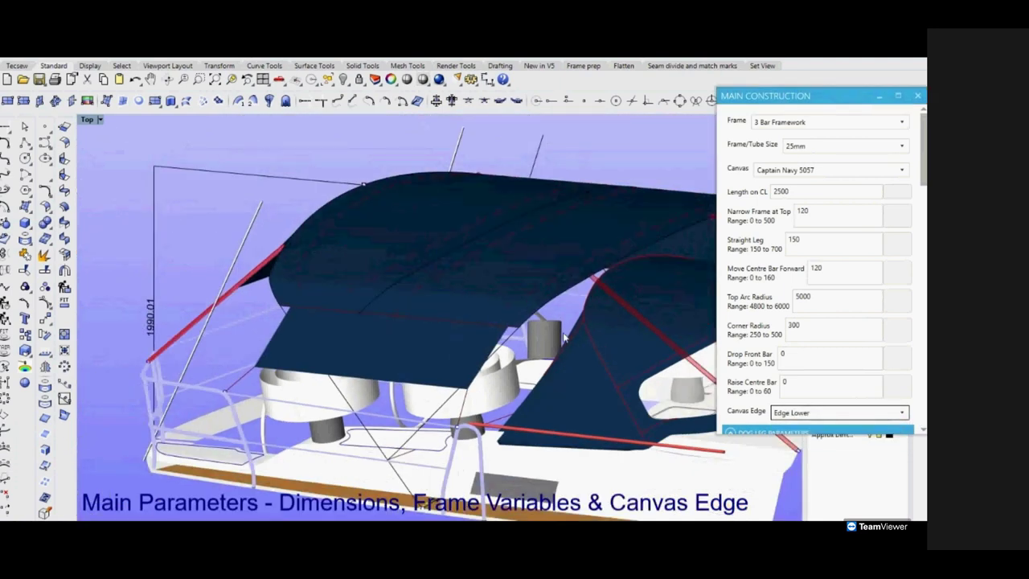
scroll(564, 337, "down", 2)
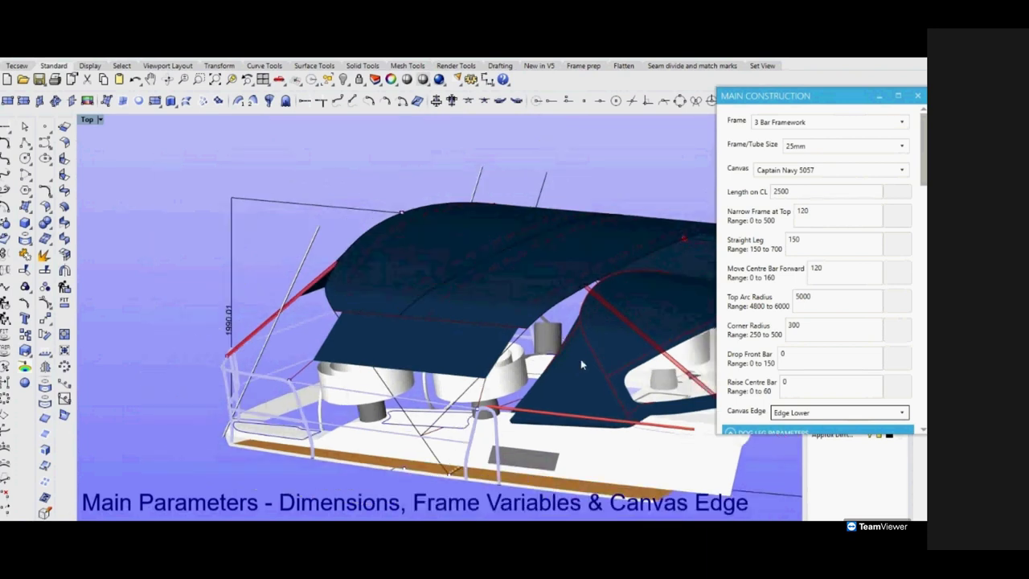
scroll(580, 358, "down", 2)
left_click_drag(546, 323, 444, 325)
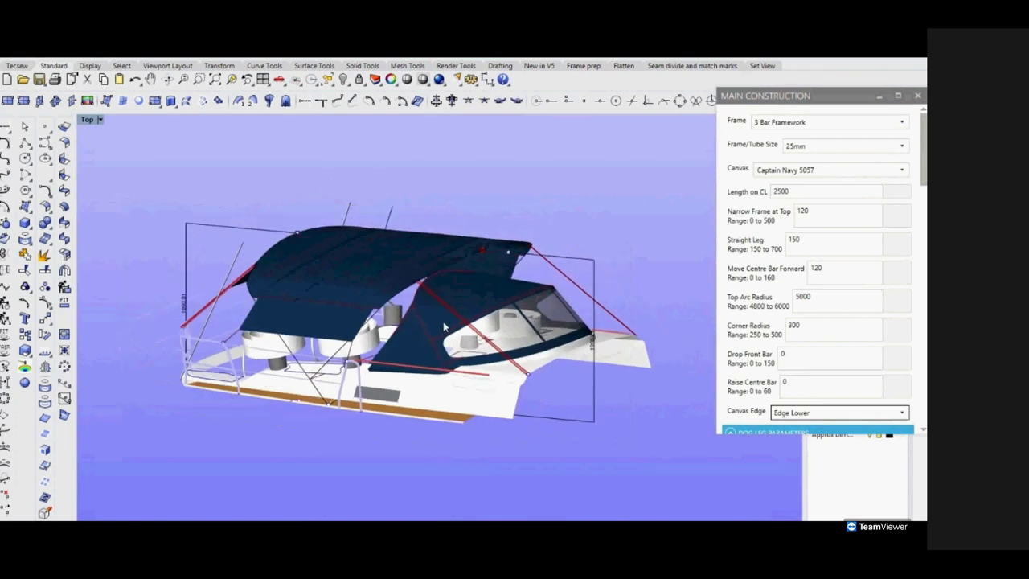
scroll(762, 307, "down", 5)
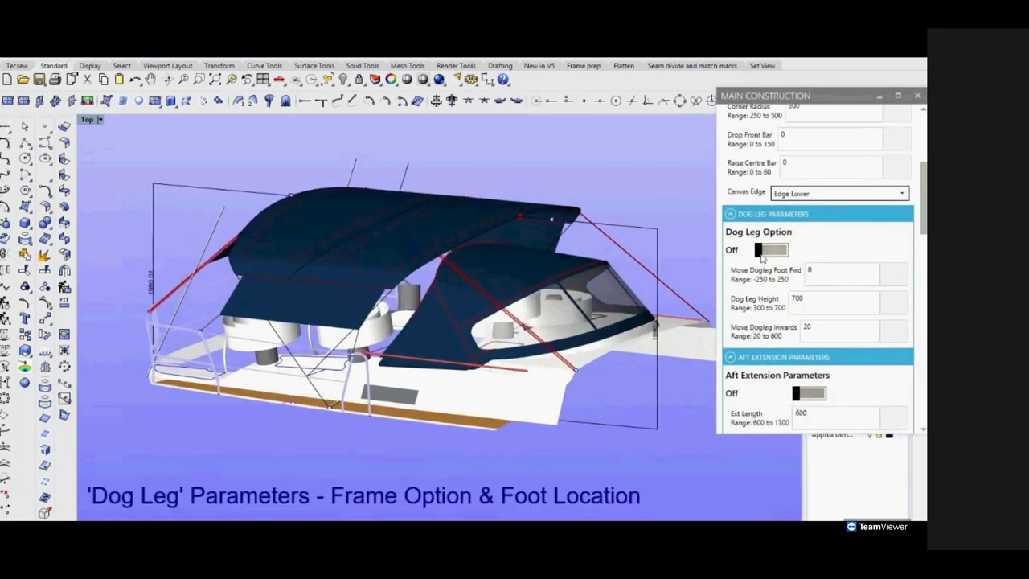
Turn on Dog Leg Option and set Dog Leg Height to 350.
left_click(771, 250)
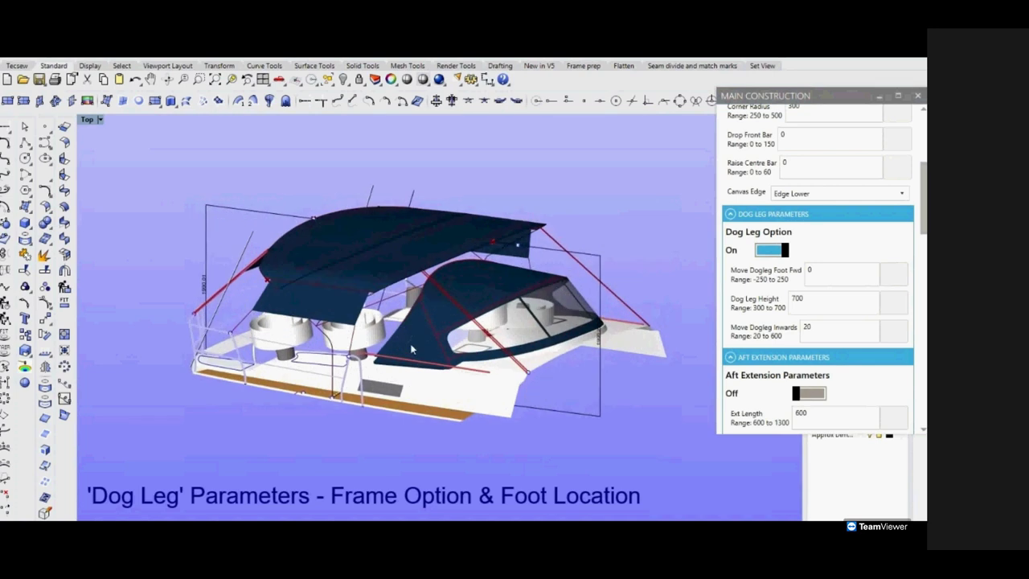
left_click(819, 298)
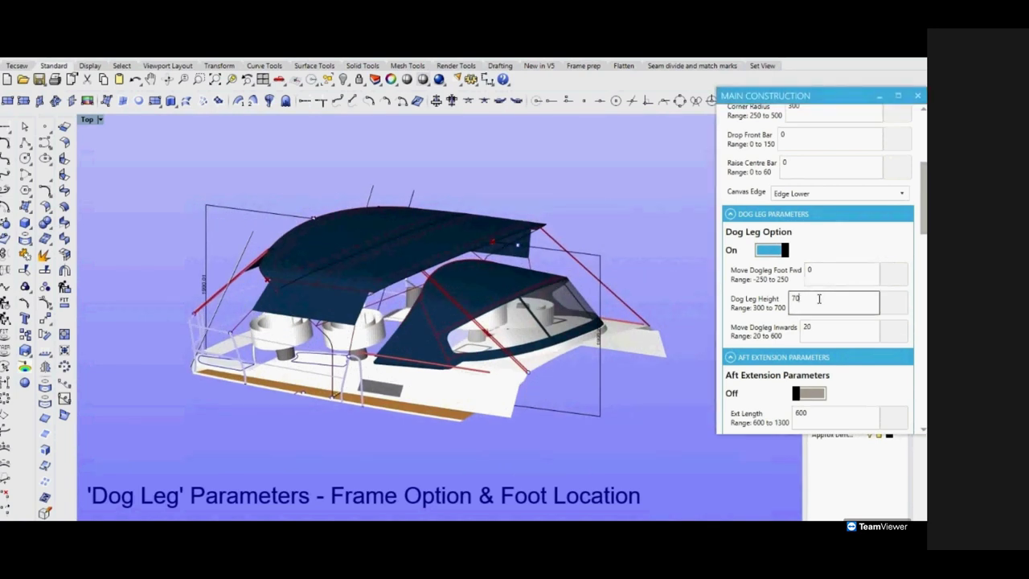
key("BackSpace")
key("BackSpace")
type("350")
left_click(896, 312)
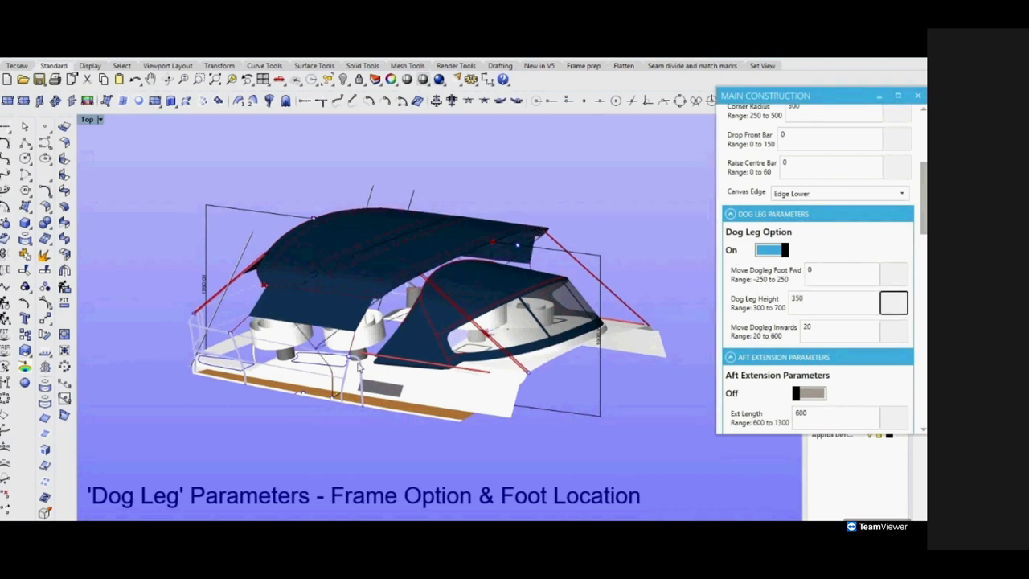
Try Move Dogleg Foot Fwd at 200, then reset it to 0.
scroll(326, 378, "up", 5)
scroll(342, 384, "down", 5)
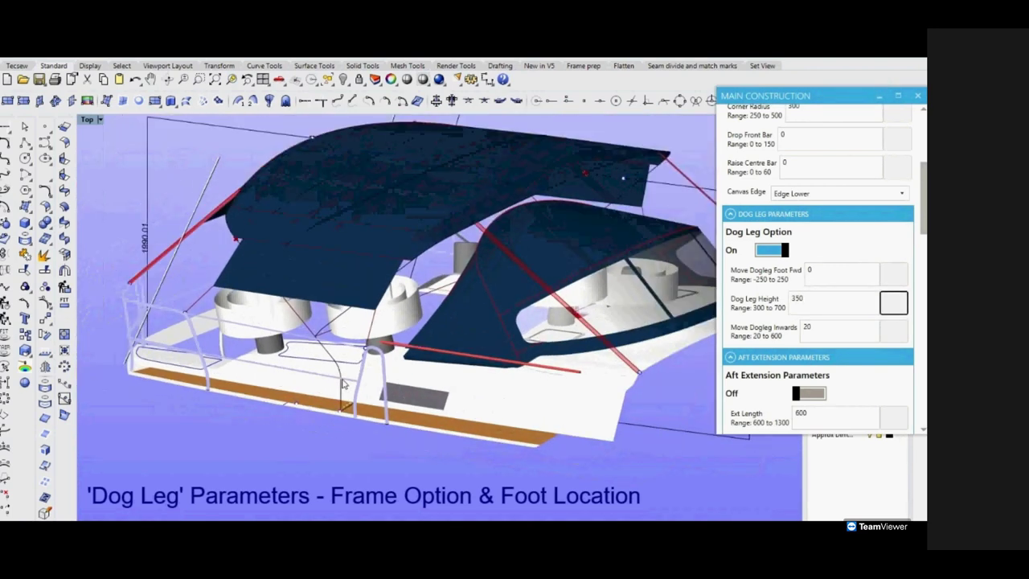
left_click_drag(450, 394, 812, 333)
scroll(409, 378, "up", 8)
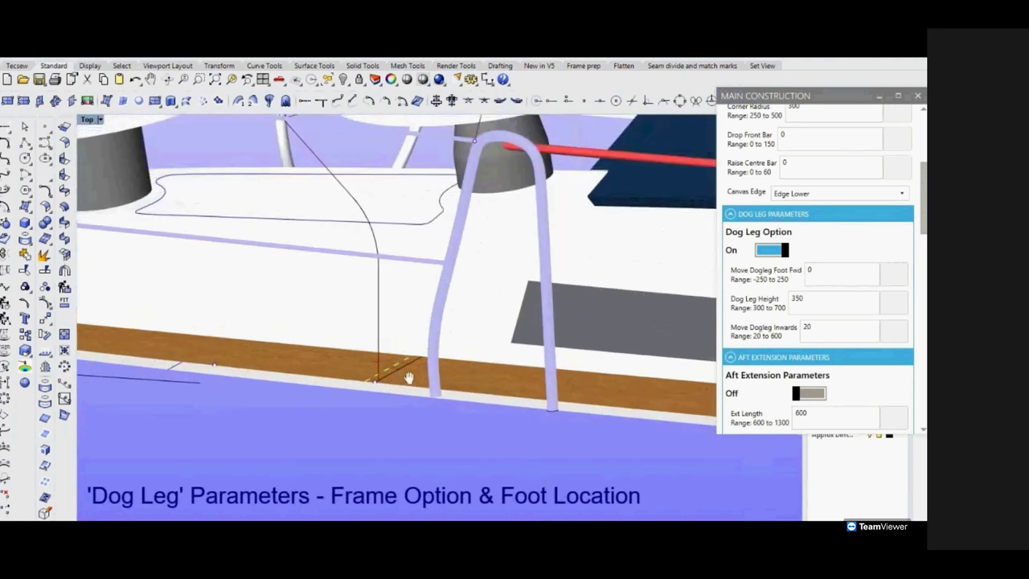
left_click(837, 268)
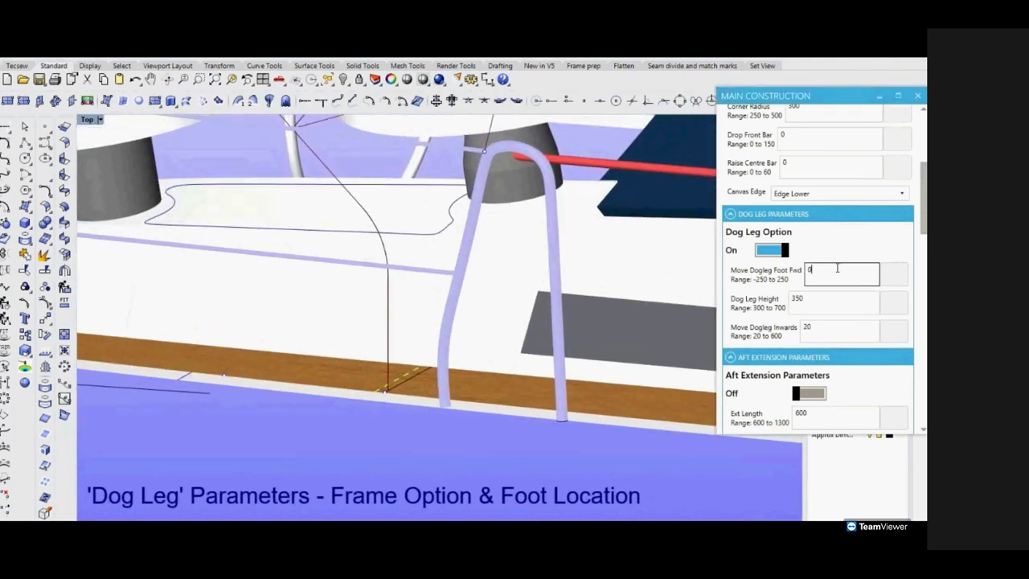
key("BackSpace")
type("200")
left_click(897, 277)
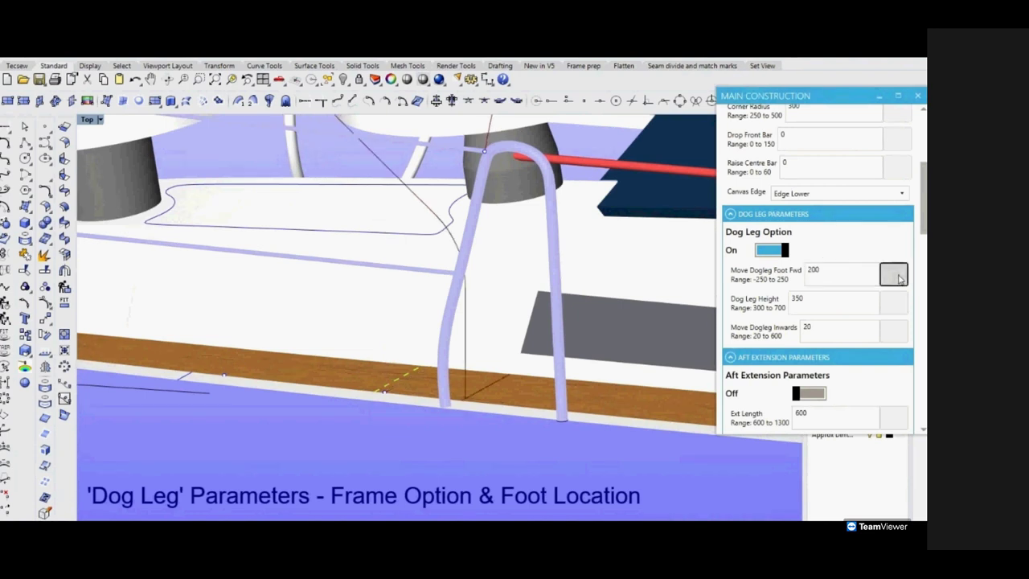
left_click(860, 270)
key("BackSpace")
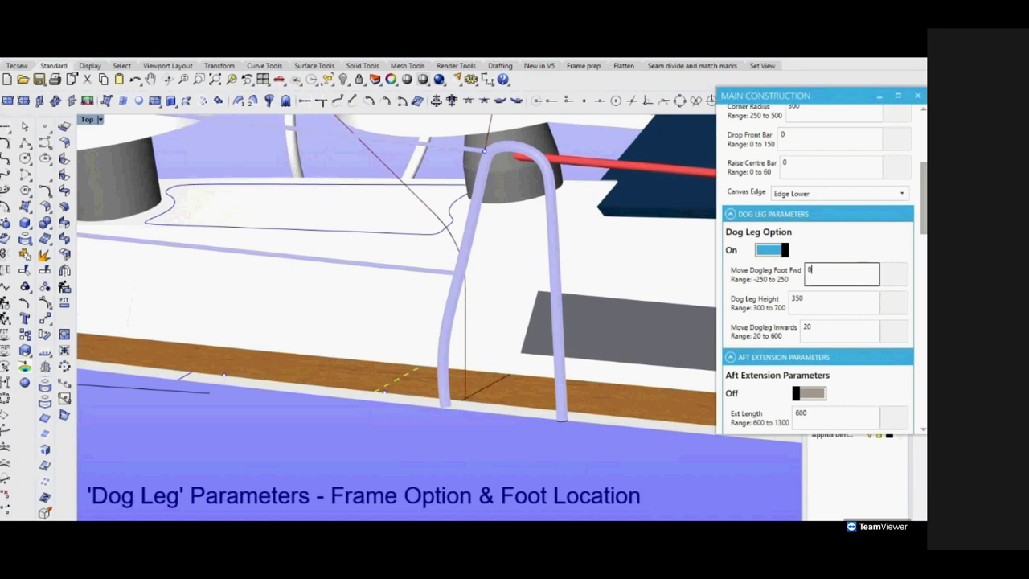
left_click(899, 277)
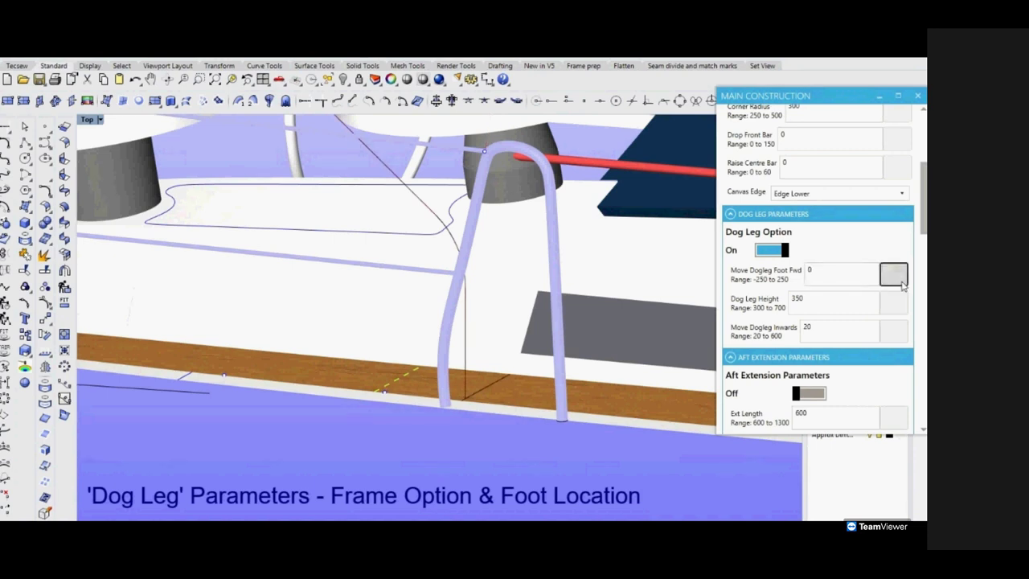
Try a Move Dogleg Inwards offset of 150.
left_click(788, 252)
left_click_drag(578, 313, 400, 377)
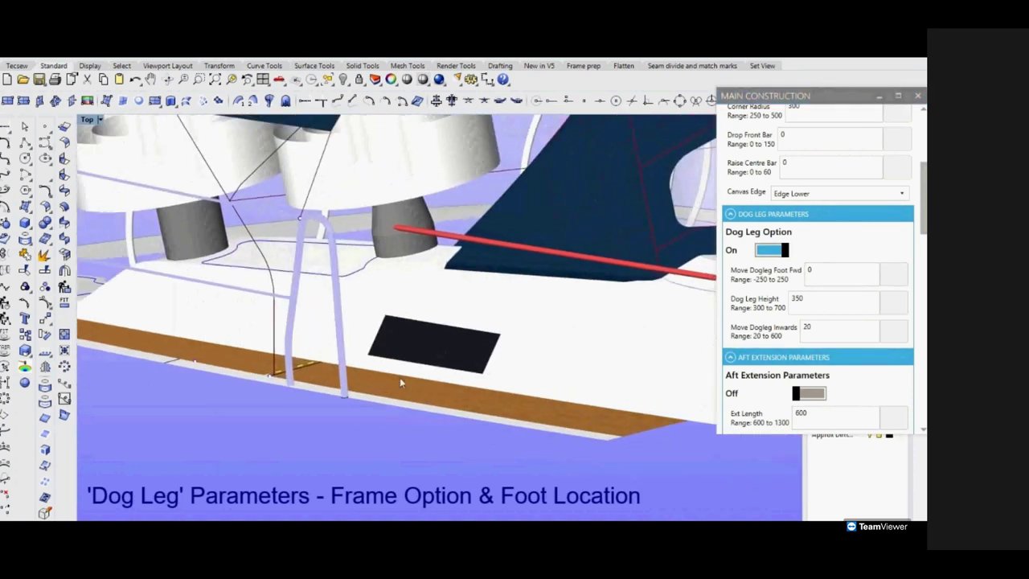
scroll(399, 377, "up", 5)
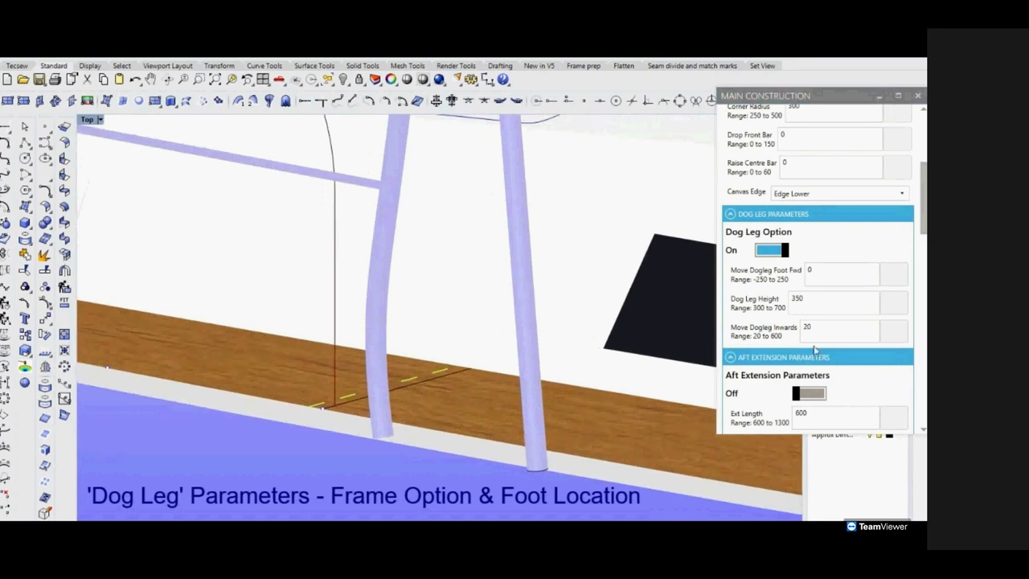
left_click(824, 324)
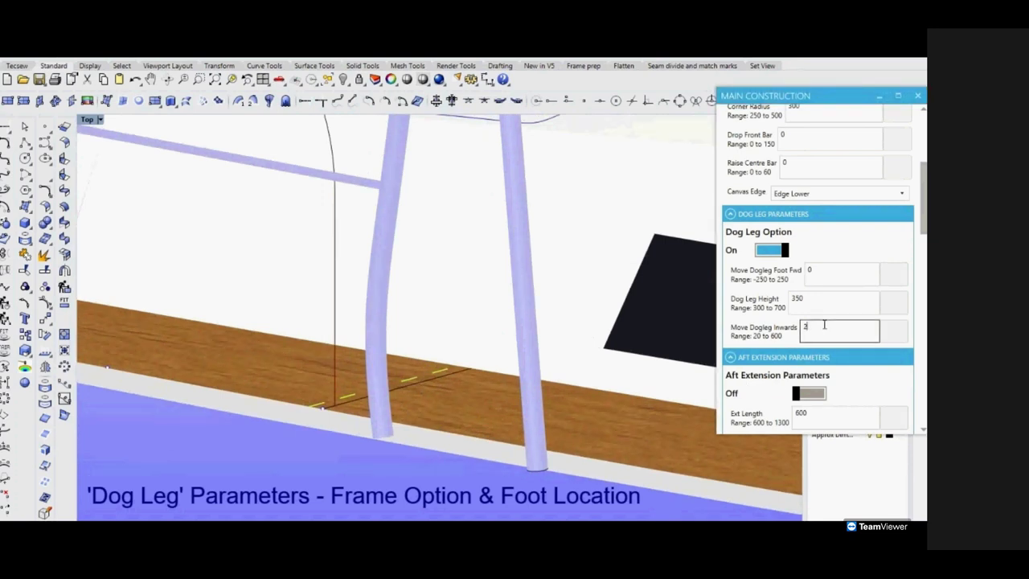
type("150")
left_click(898, 339)
Change the inward offset to 100, then reset it to 20.
left_click(842, 327)
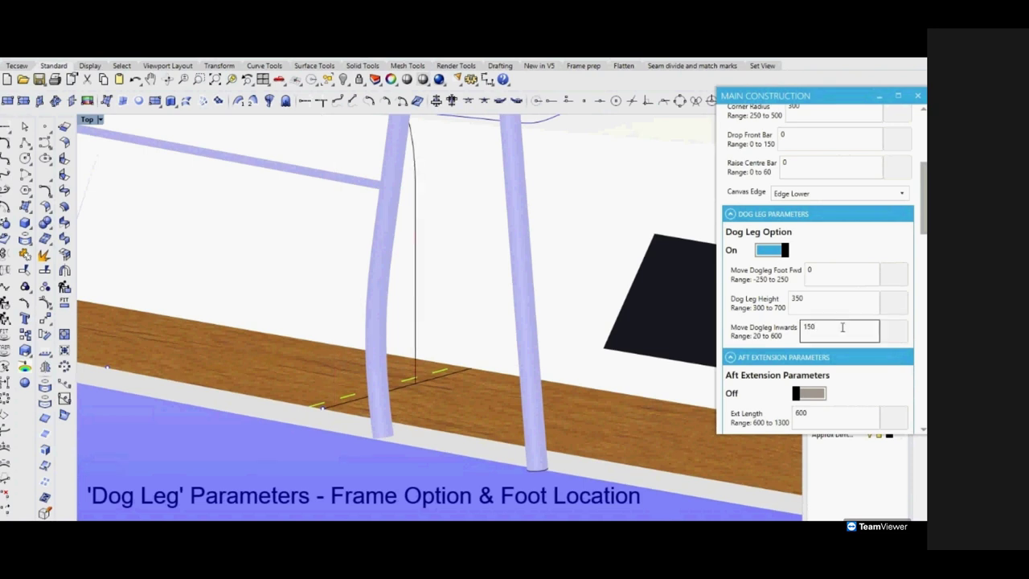
type("00")
left_click(888, 333)
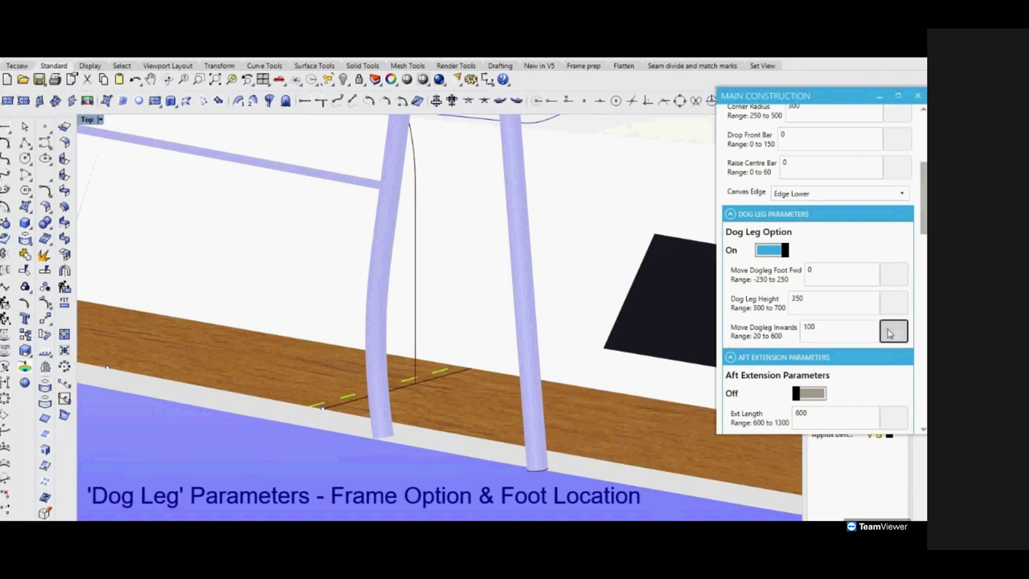
key("shift+Tab")
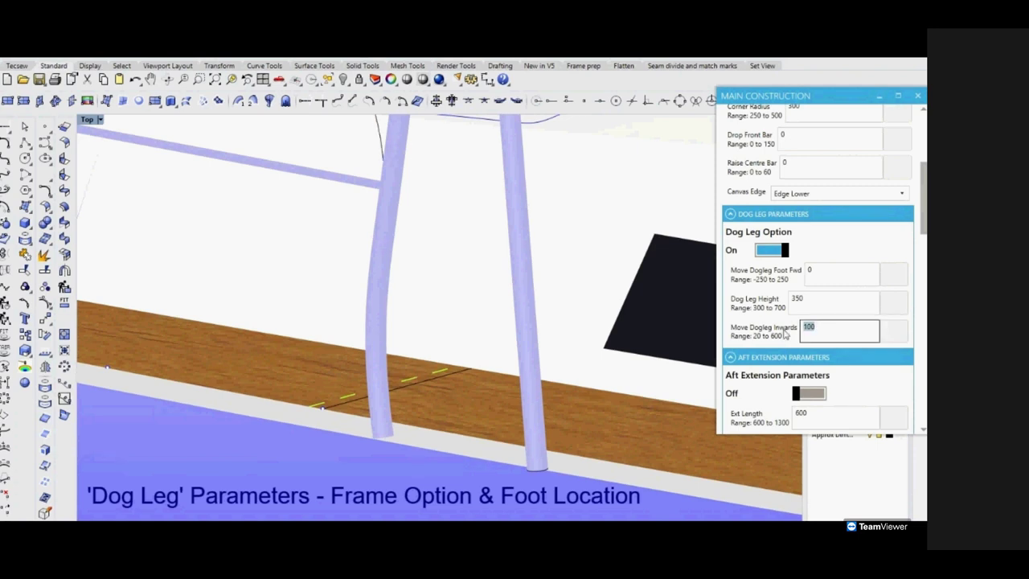
type("20")
left_click(889, 330)
scroll(504, 354, "down", 5)
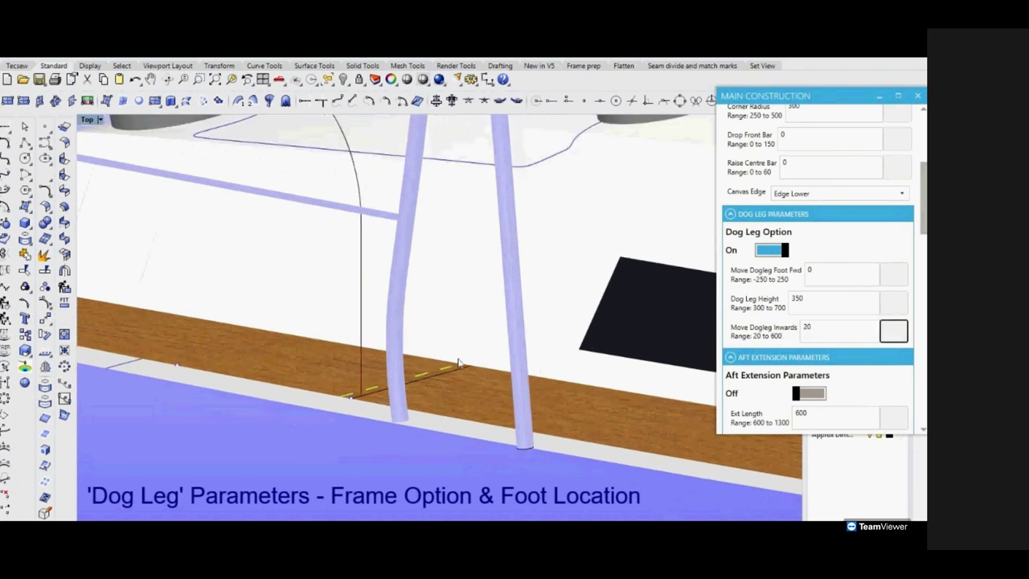
left_click_drag(504, 354, 342, 403)
Switch Dog Leg Option off and turn the Aft Extension on.
left_click(759, 250)
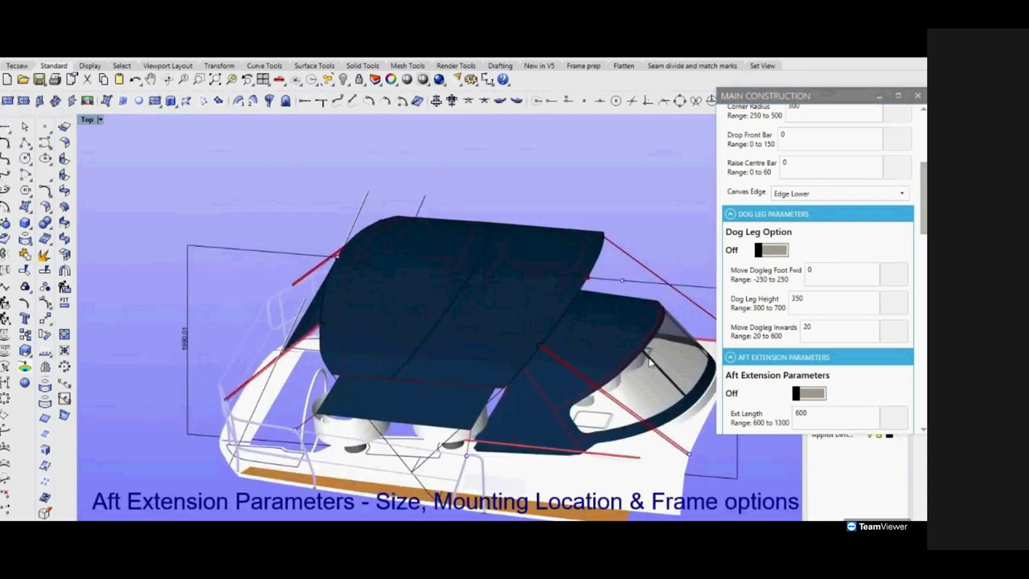
scroll(796, 233, "down", 4)
left_click_drag(795, 229, 832, 233)
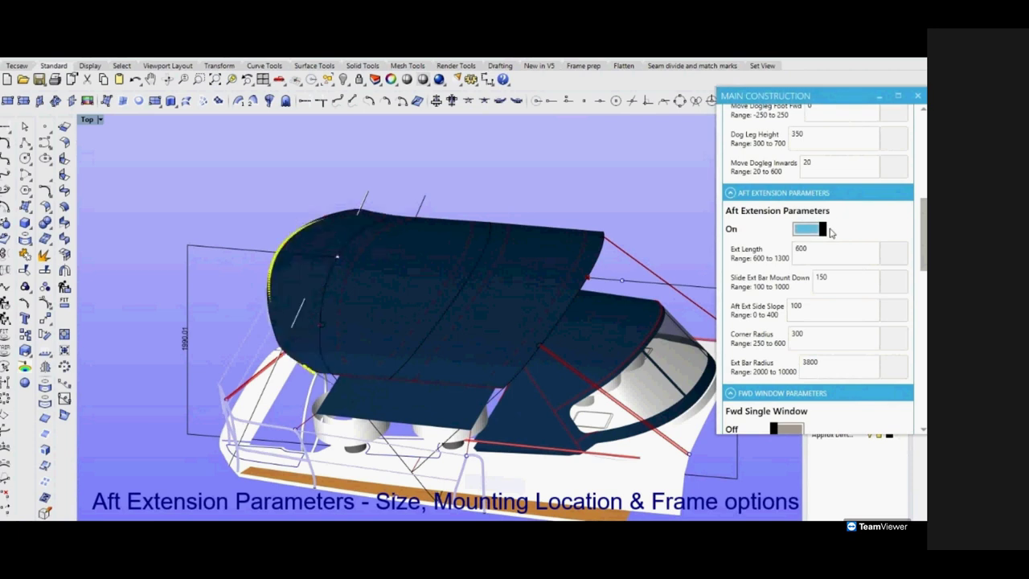
left_click_drag(563, 306, 423, 324)
scroll(219, 298, "up", 3)
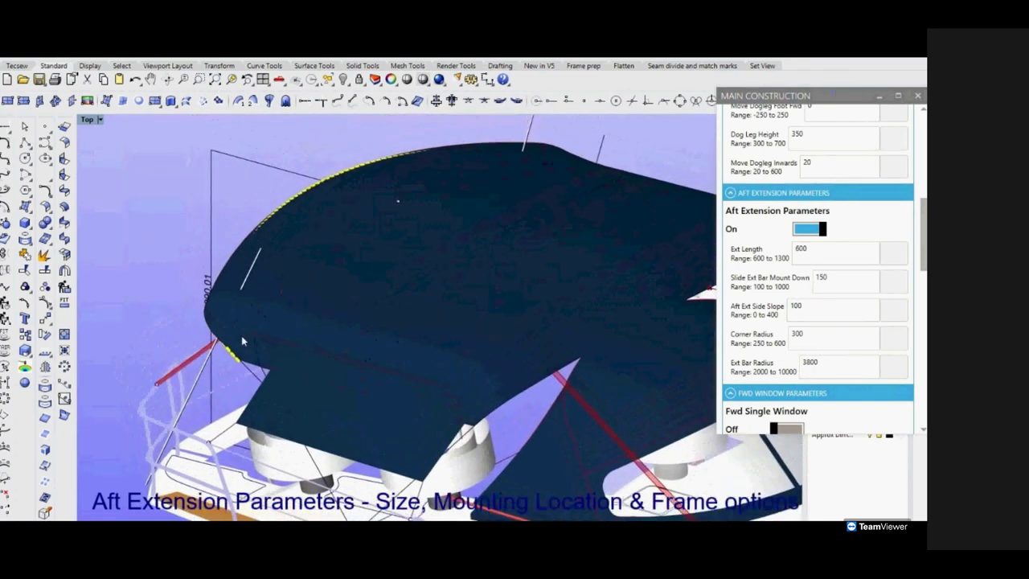
scroll(241, 341, "down", 3)
Try an Ext Length of 1000, then set it to 700.
left_click(825, 248)
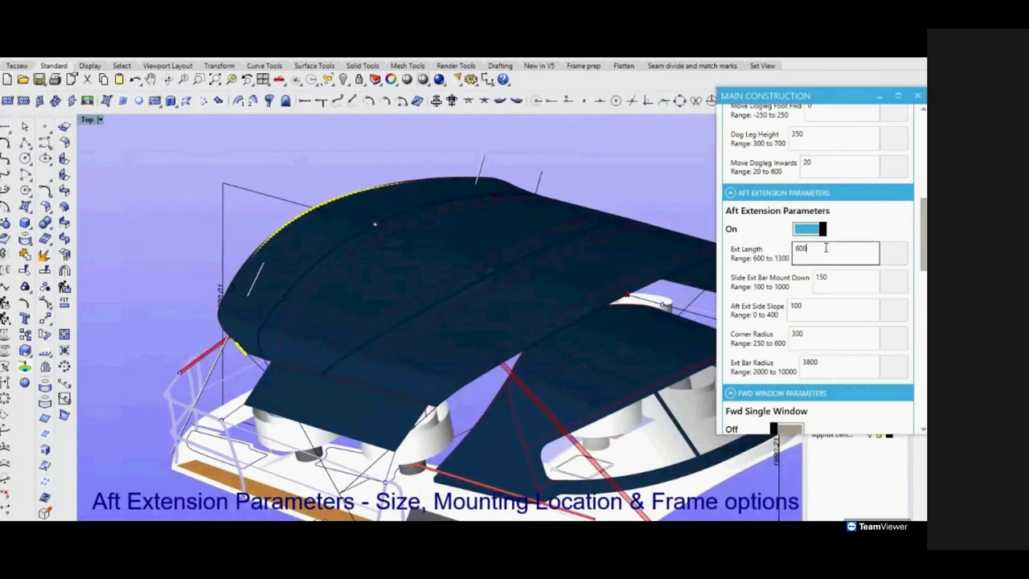
key("BackSpace")
key("BackSpace")
key("BackSpace")
type("1000")
key("Tab")
left_click(833, 259)
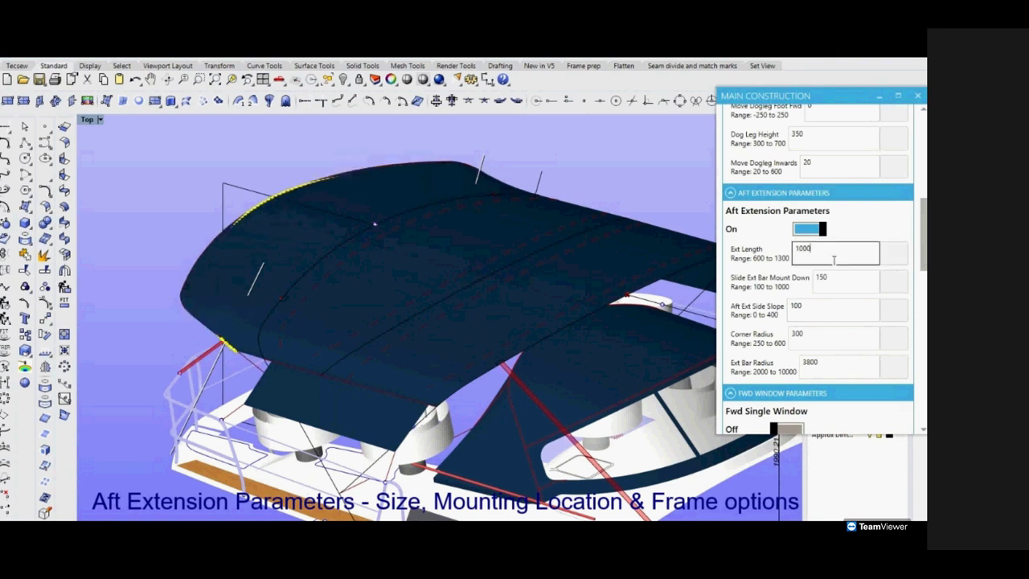
key("BackSpace")
key("BackSpace")
key("BackSpace")
key("BackSpace")
type("70")
left_click(888, 260)
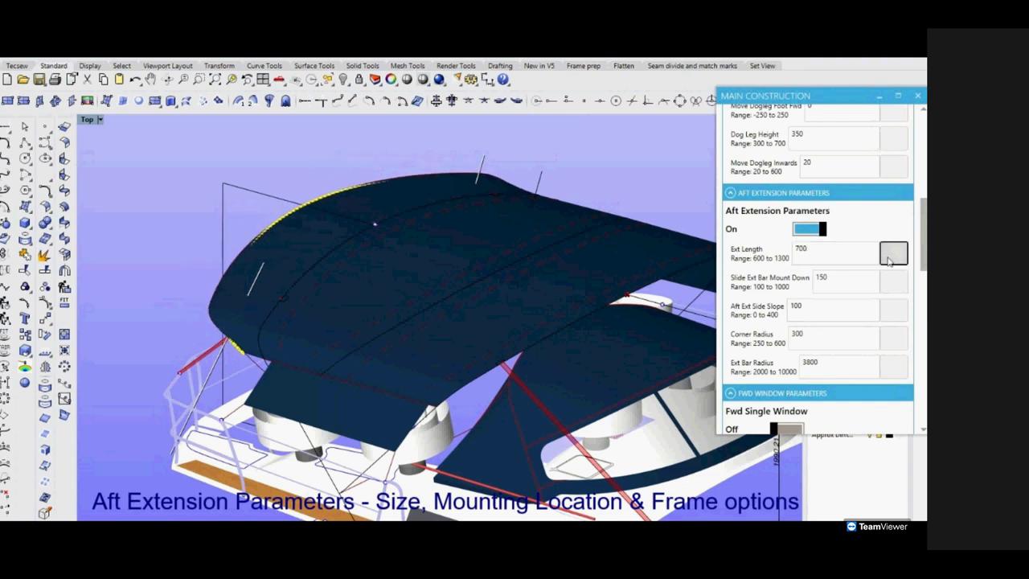
Orbit and zoom to a close-up of the canopy's rear tip.
scroll(409, 287, "down", 3)
left_click_drag(427, 346, 627, 348)
left_click_drag(474, 243, 448, 336)
scroll(430, 287, "up", 5)
left_click_drag(523, 343, 554, 368)
Apply Slide Ext Bar Mount Down at 250, then change it to 100.
left_click(851, 274)
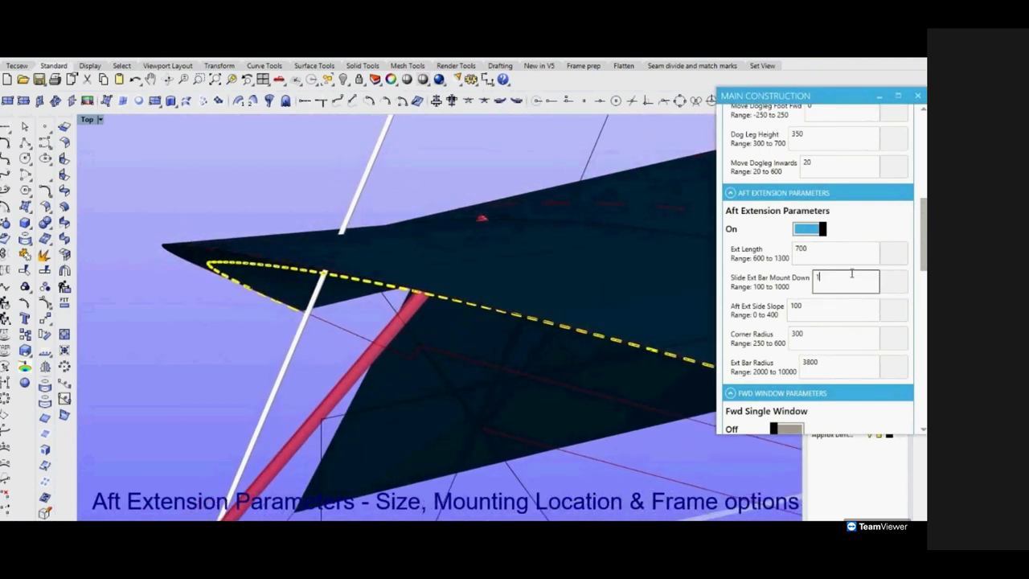
type("250")
key("Tab")
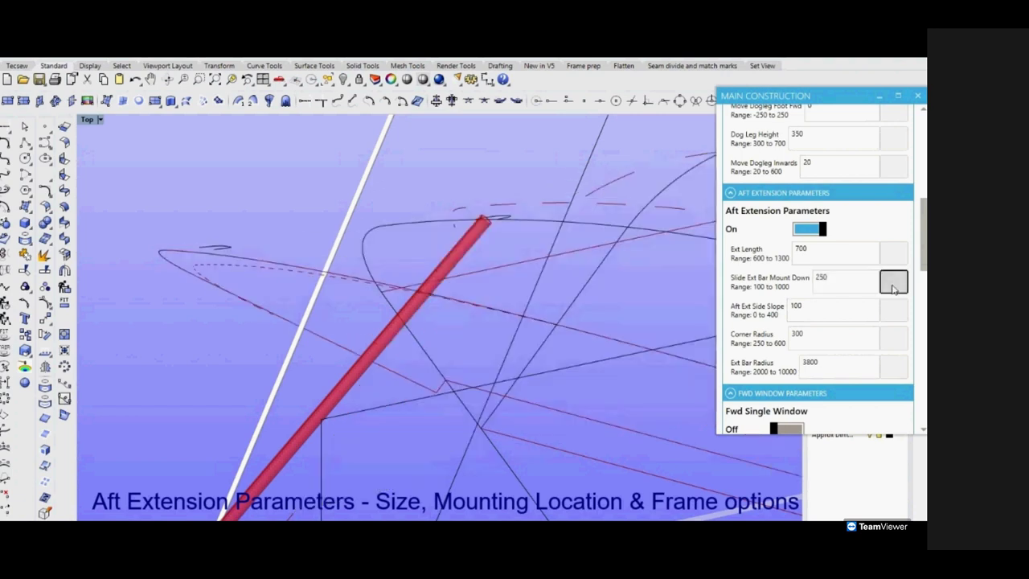
left_click(839, 276)
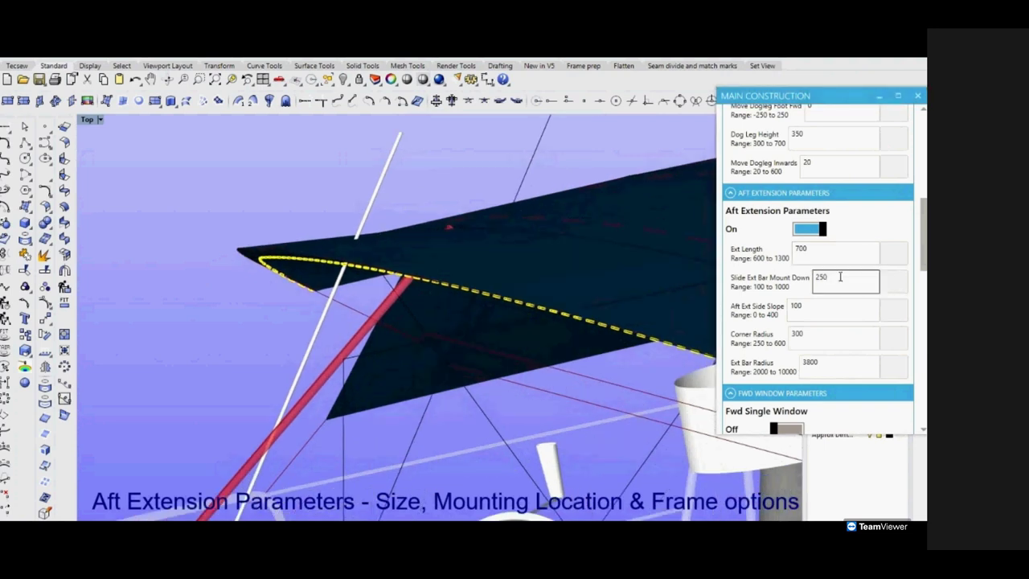
type("100")
left_click(898, 288)
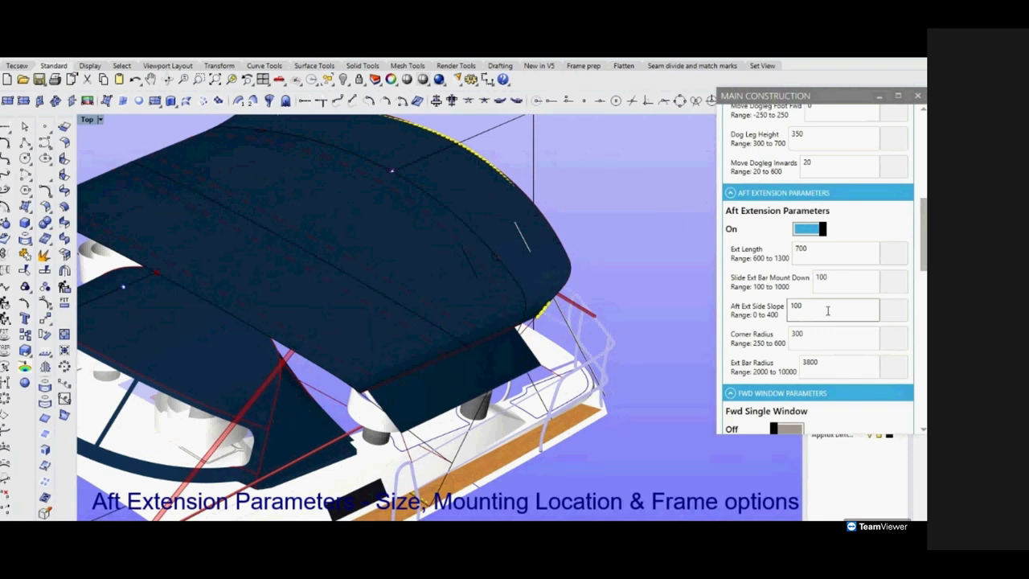
Try an Aft Ext Side Slope of 300, then set it to 100.
left_click(827, 311)
key("BackSpace")
key("BackSpace")
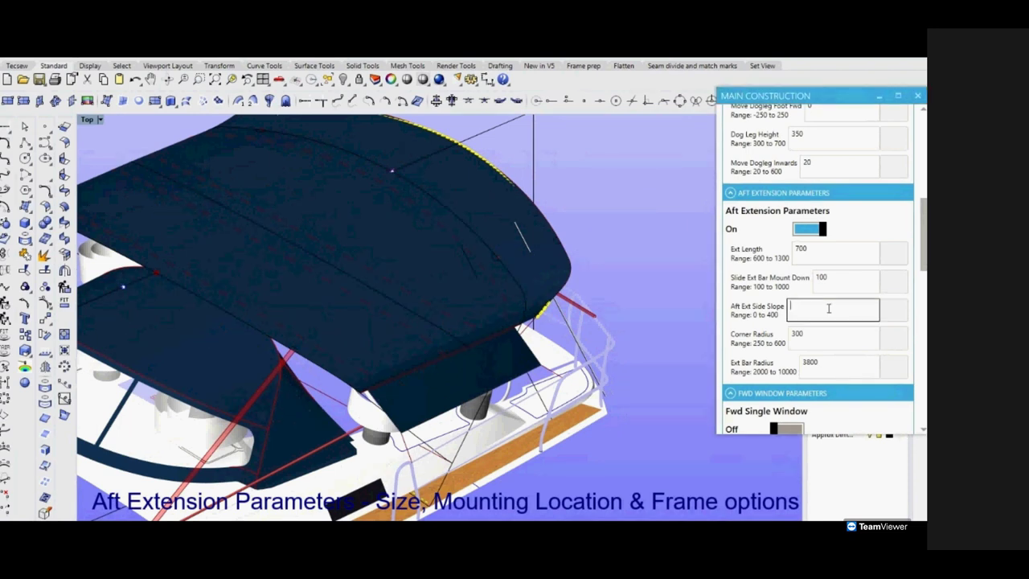
type("300")
key("Return")
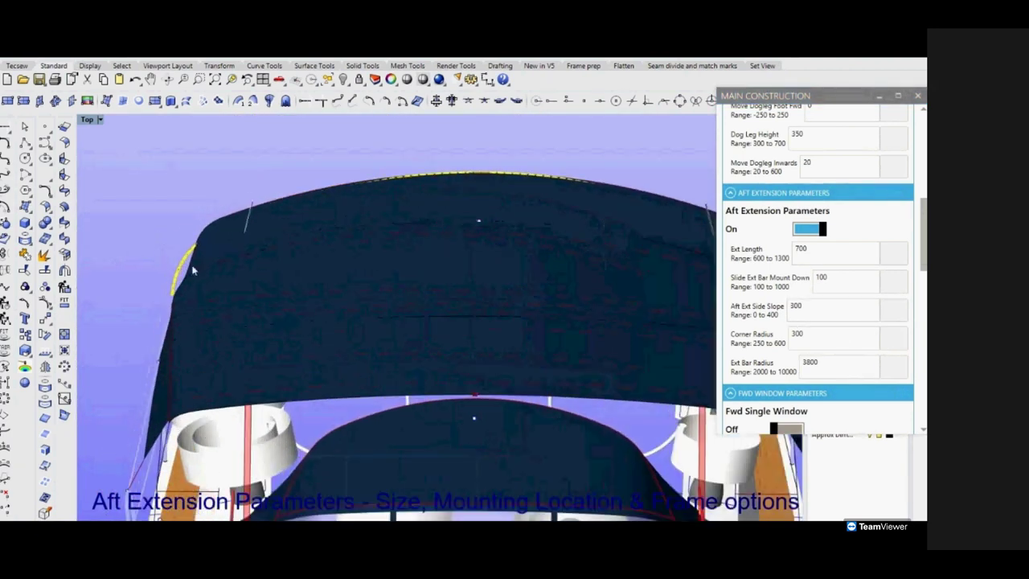
left_click(820, 331)
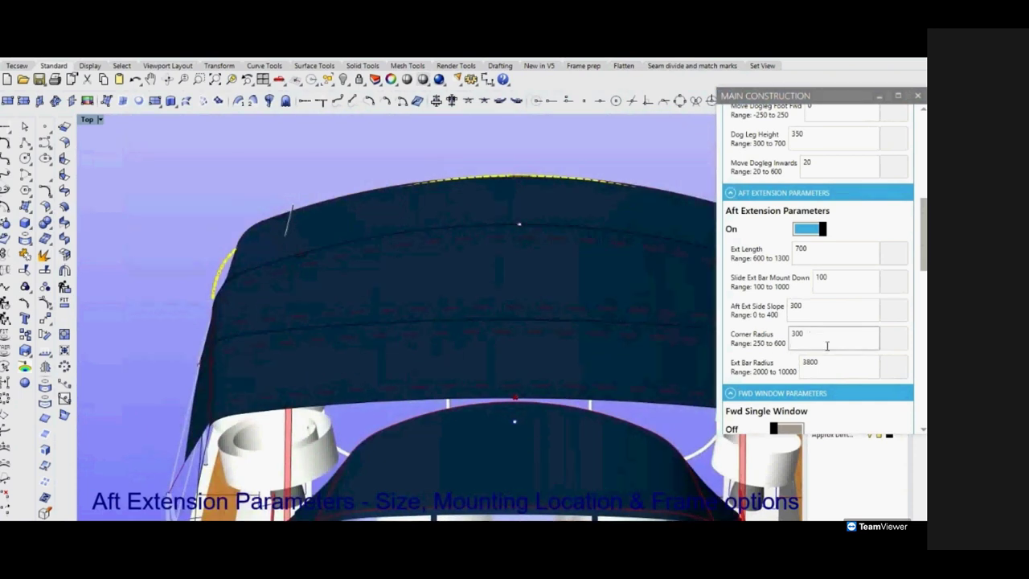
left_click(826, 308)
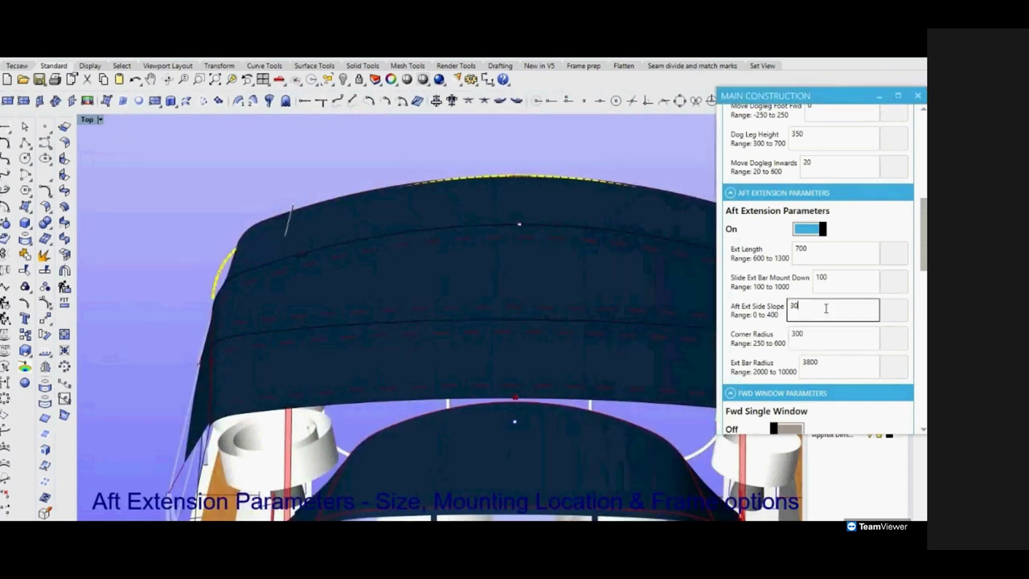
key("BackSpace")
type("100")
left_click(901, 312)
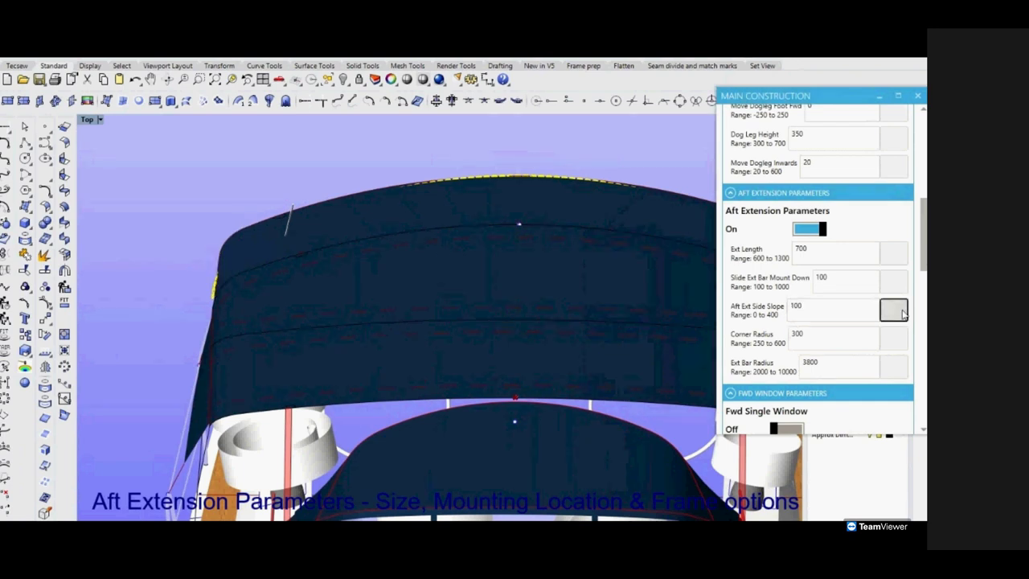
Set the aft extension Corner Radius to 450, then lower it to 250.
scroll(482, 298, "down", 5)
left_click_drag(429, 321, 442, 309)
scroll(442, 314, "up", 3)
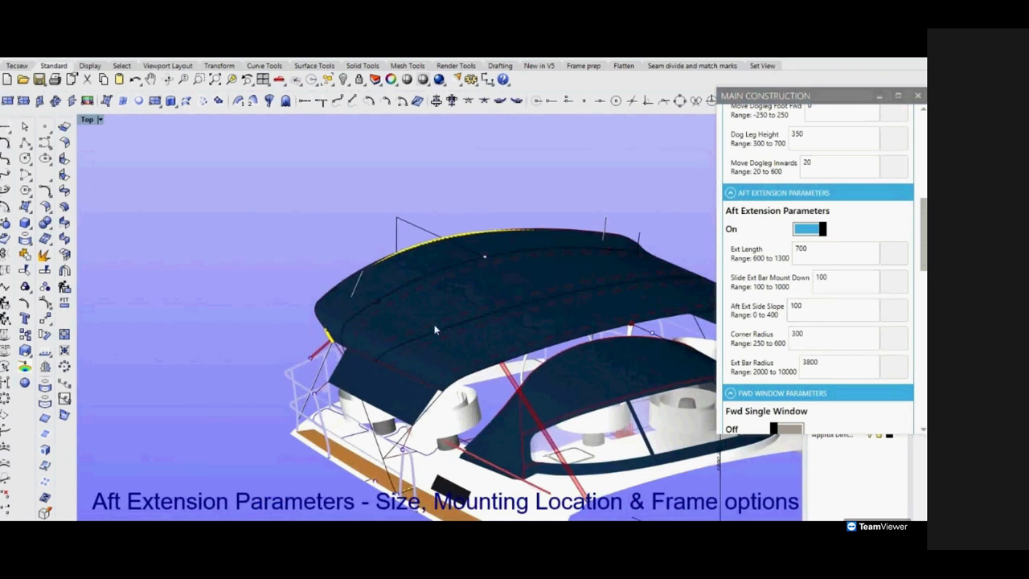
left_click(809, 333)
key("BackSpace")
key("BackSpace")
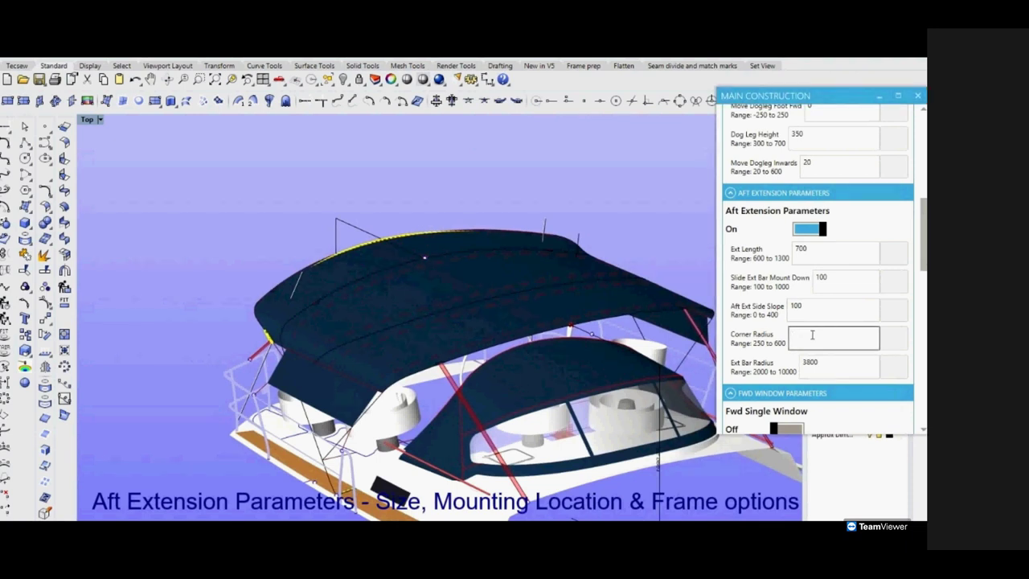
type("450")
key("Return")
scroll(272, 314, "up", 5)
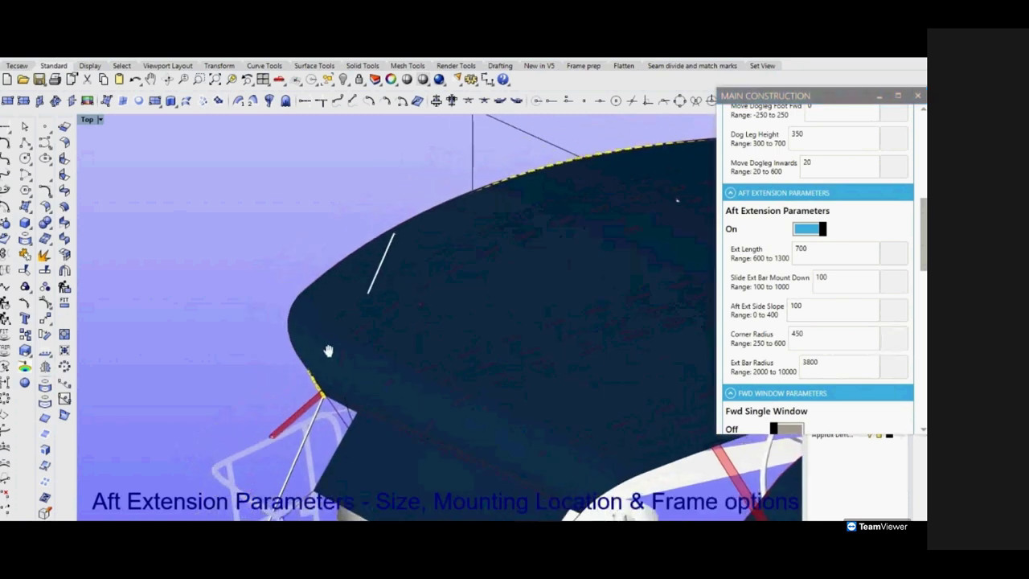
left_click(820, 333)
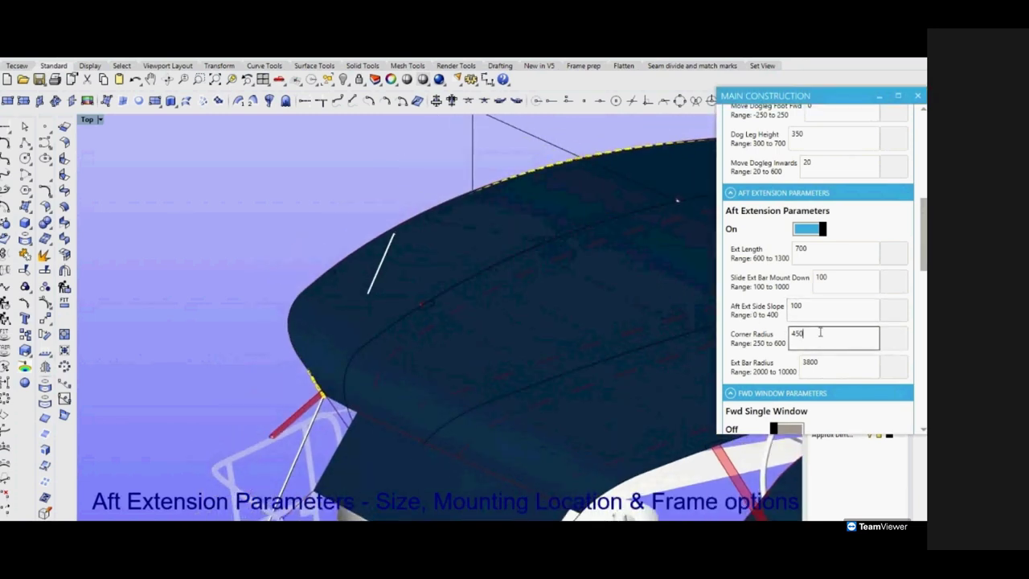
type("250")
left_click(892, 341)
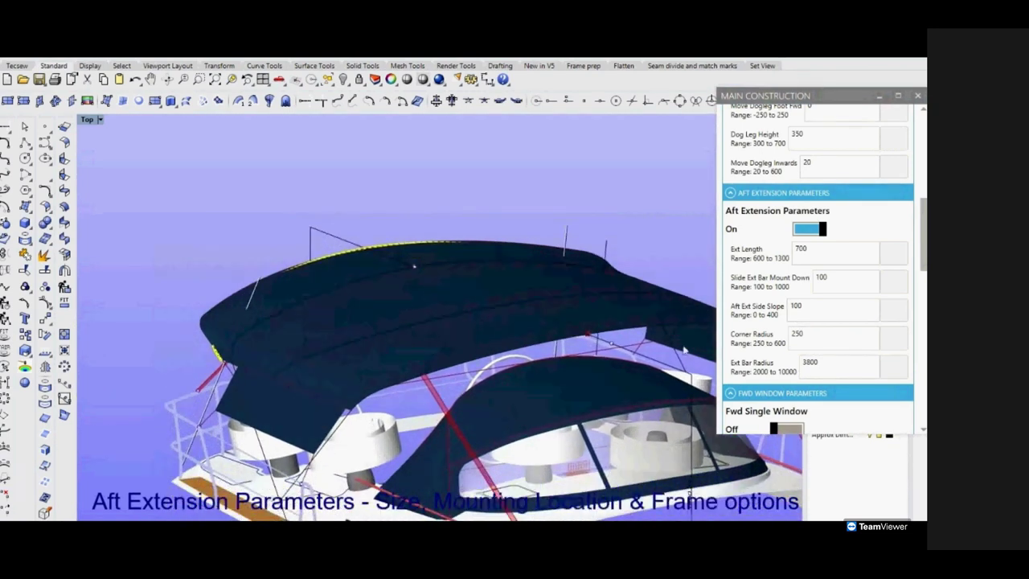
Try Ext Bar Radius values of 4500 and 3200.
left_click(834, 364)
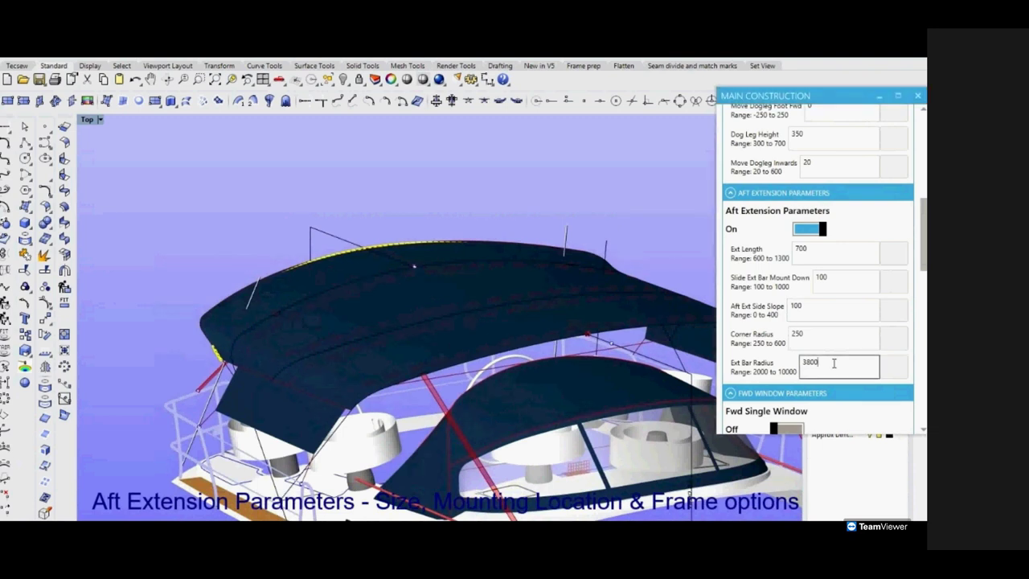
key("BackSpace")
key("BackSpace")
key("BackSpace")
key("BackSpace")
type("4500")
left_click(889, 368)
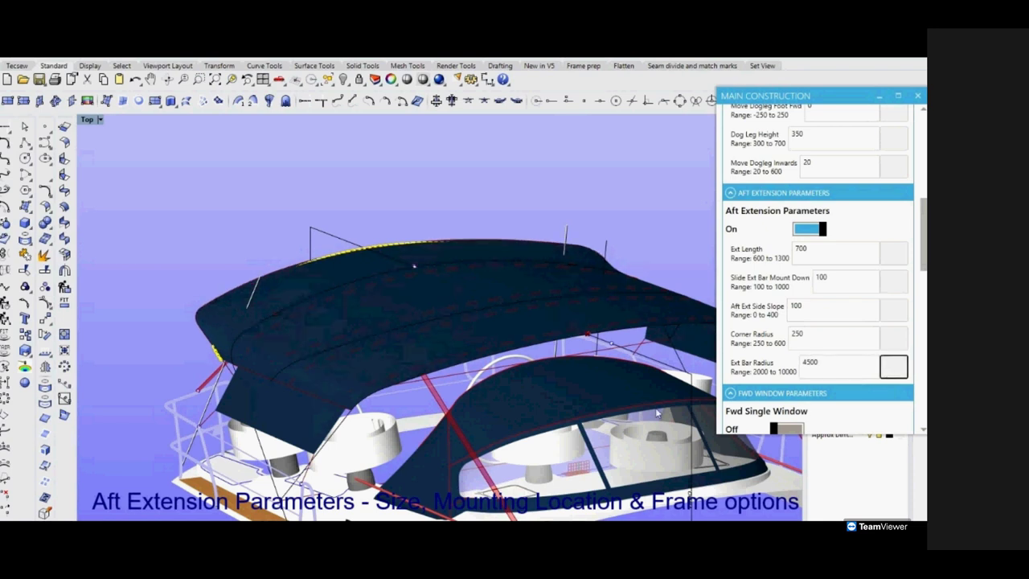
scroll(656, 413, "up", 3)
left_click(842, 366)
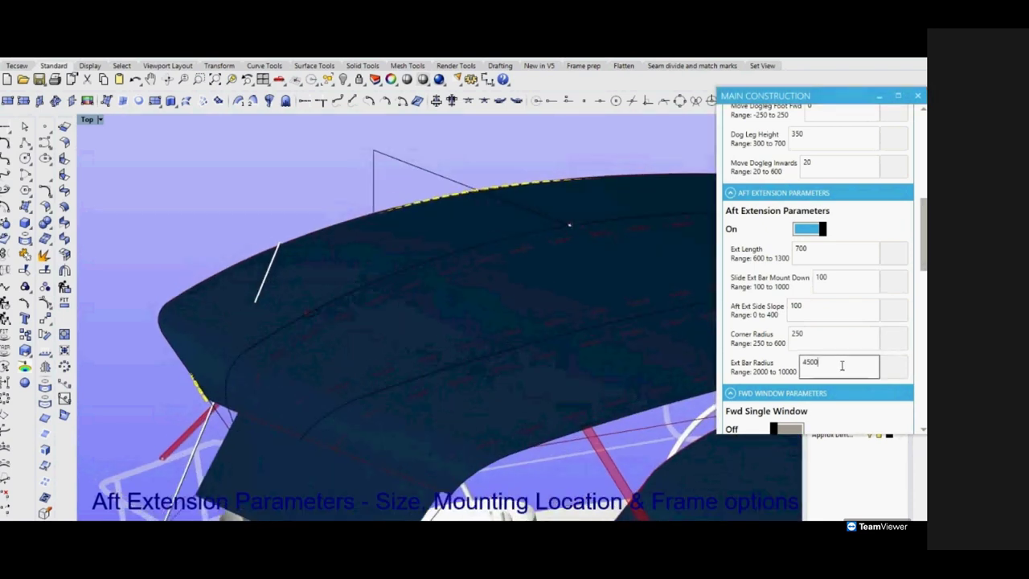
key("BackSpace")
key("BackSpace")
key("BackSpace")
key("BackSpace")
type("3200")
left_click(889, 370)
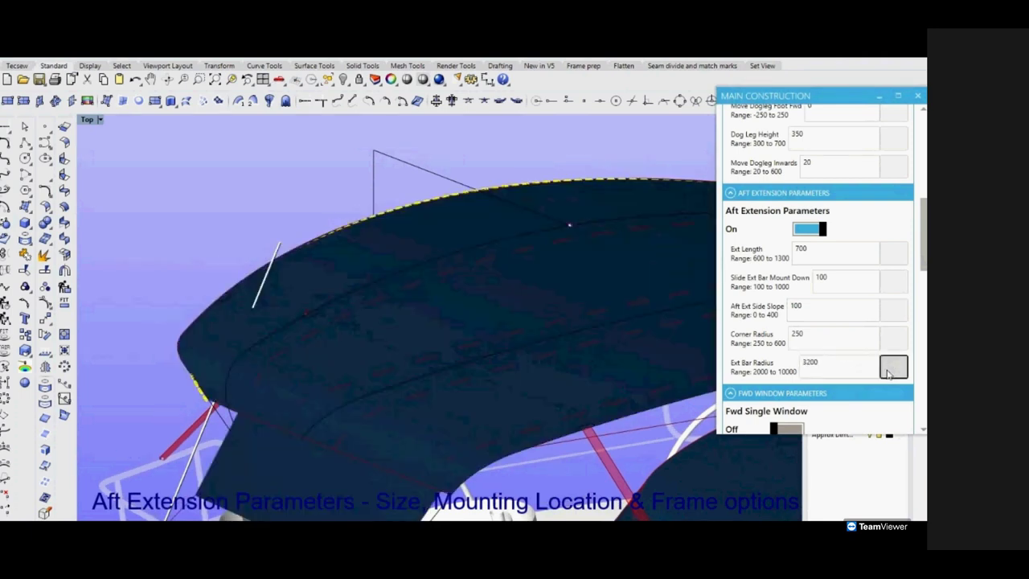
Try an Ext Bar Radius of 2800, then settle on 3000.
left_click(803, 367)
key("BackSpace")
key("BackSpace")
key("BackSpace")
key("BackSpace")
type("2800")
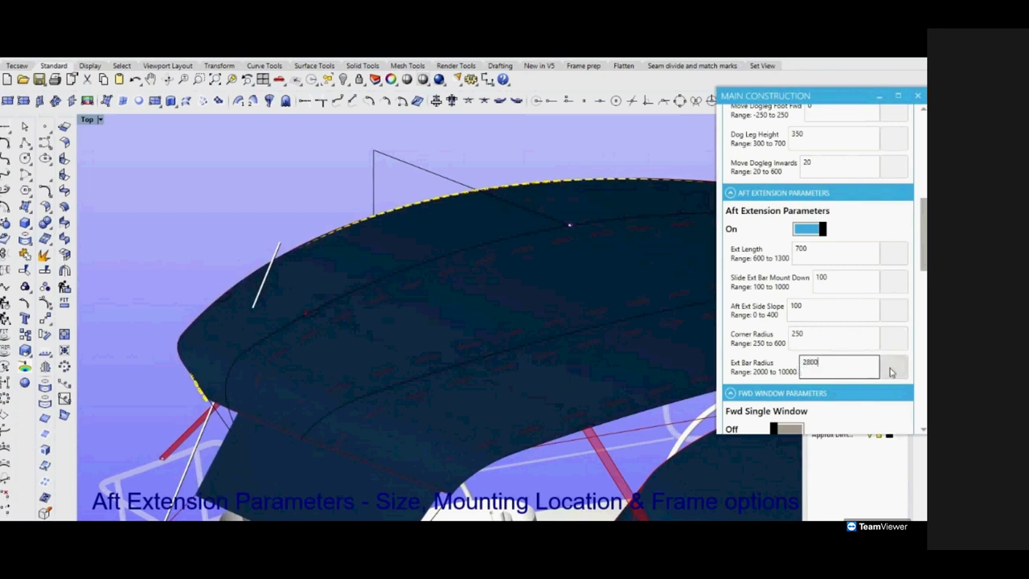
left_click(890, 368)
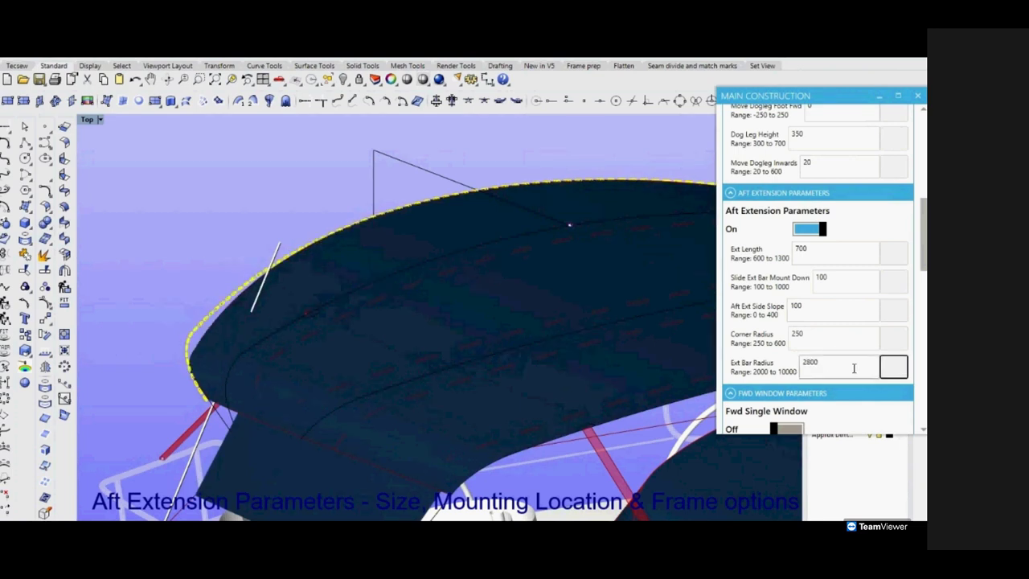
type("3000")
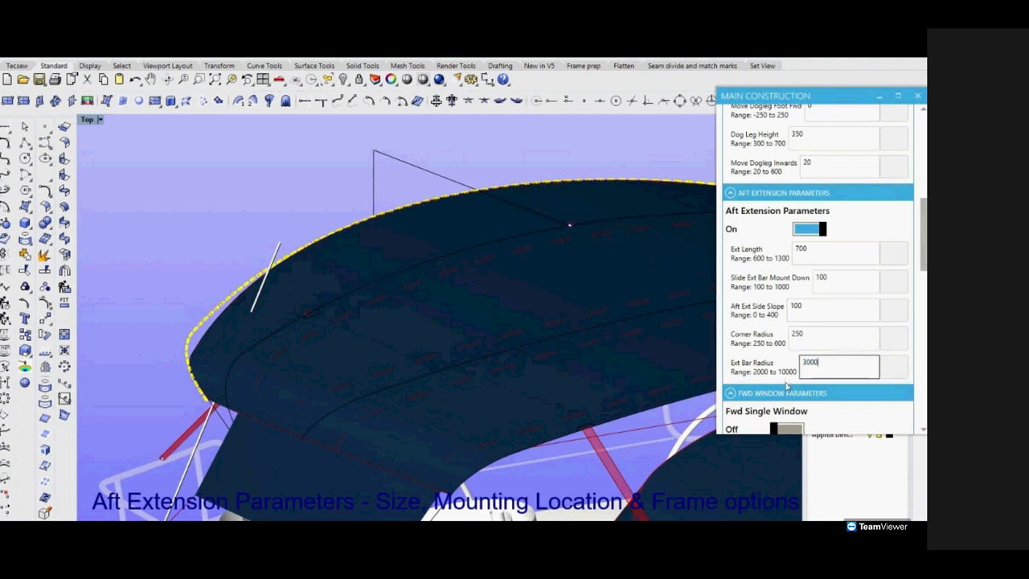
left_click(892, 367)
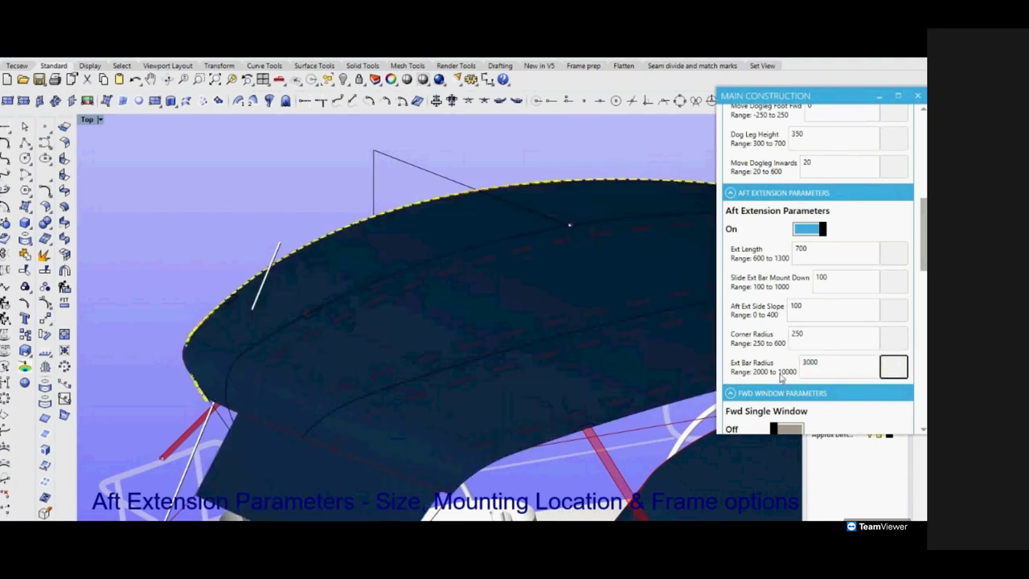
Switch the Aft Extension Parameters toggle off.
scroll(406, 297, "down", 5)
left_click_drag(349, 305, 397, 338)
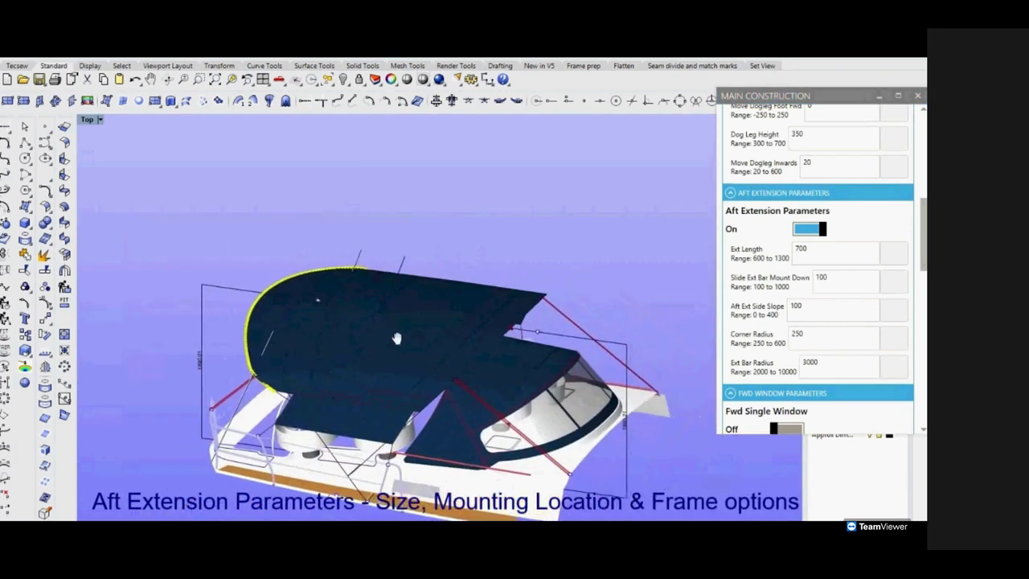
left_click(823, 232)
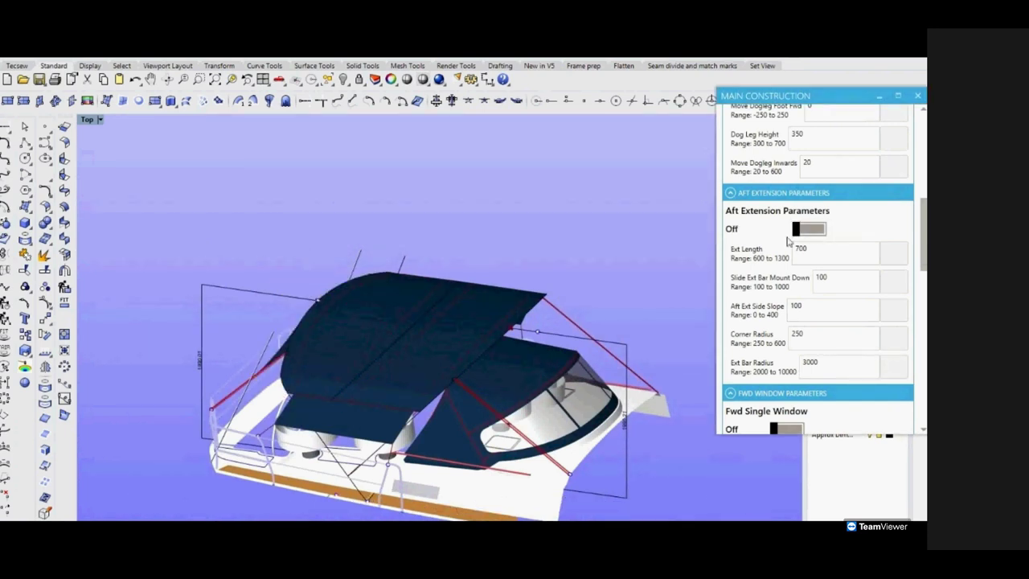
scroll(381, 394, "up", 3)
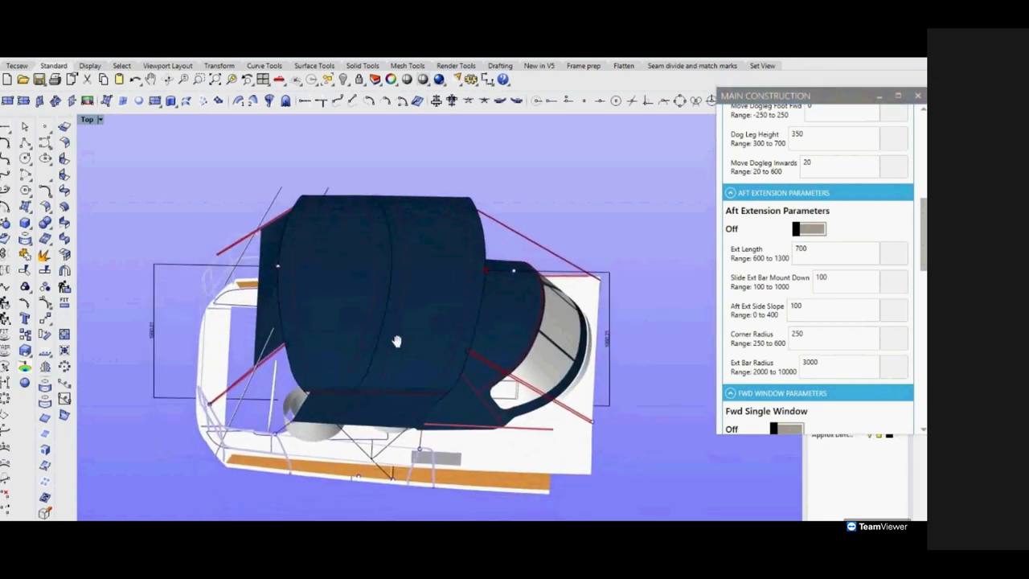
Switch Fwd Single Window on, inspect it on the hardtop, and edit Fwd Window Width.
scroll(808, 325, "down", 3)
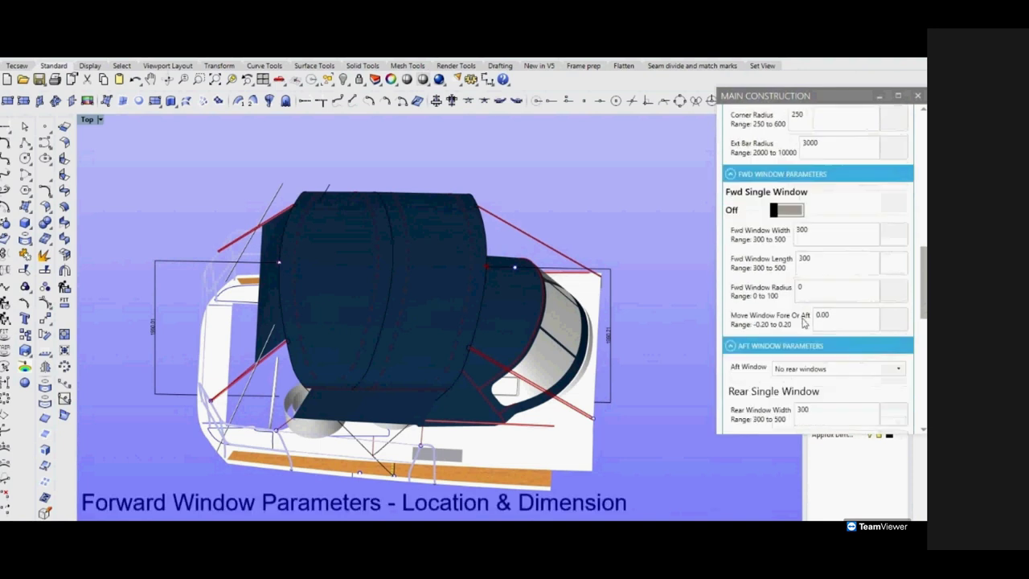
left_click(776, 211)
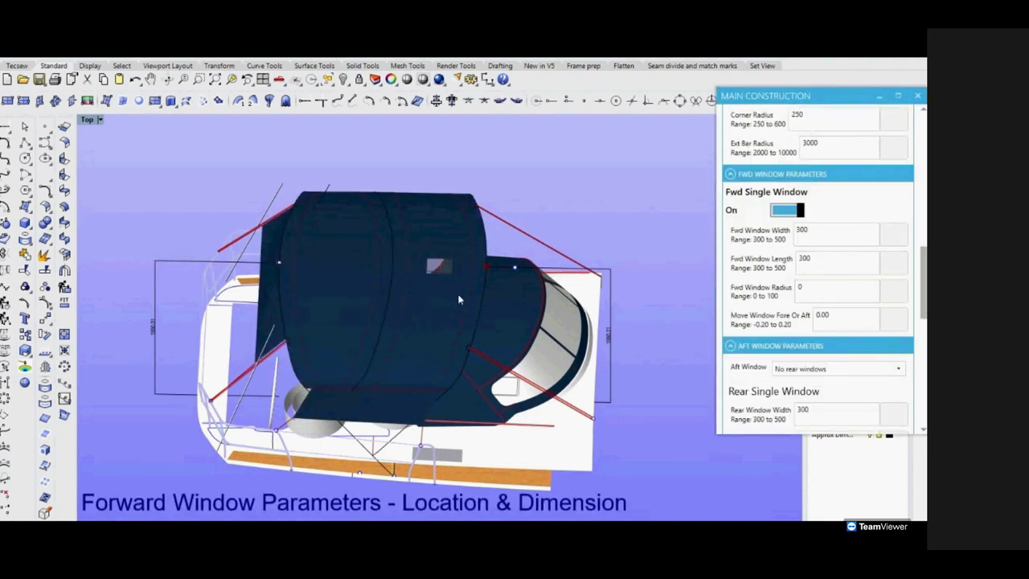
scroll(454, 273, "up", 3)
scroll(453, 269, "down", 2)
left_click_drag(452, 269, 555, 285)
scroll(491, 230, "up", 3)
left_click_drag(490, 231, 202, 292)
scroll(202, 292, "down", 3)
left_click_drag(256, 315, 362, 420)
scroll(595, 304, "up", 3)
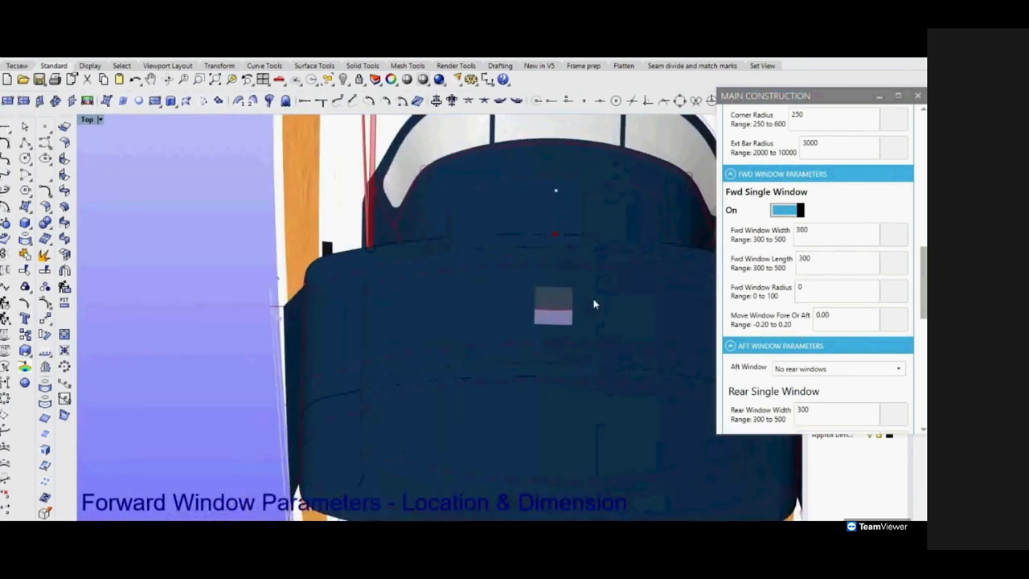
scroll(594, 304, "up", 2)
left_click(822, 230)
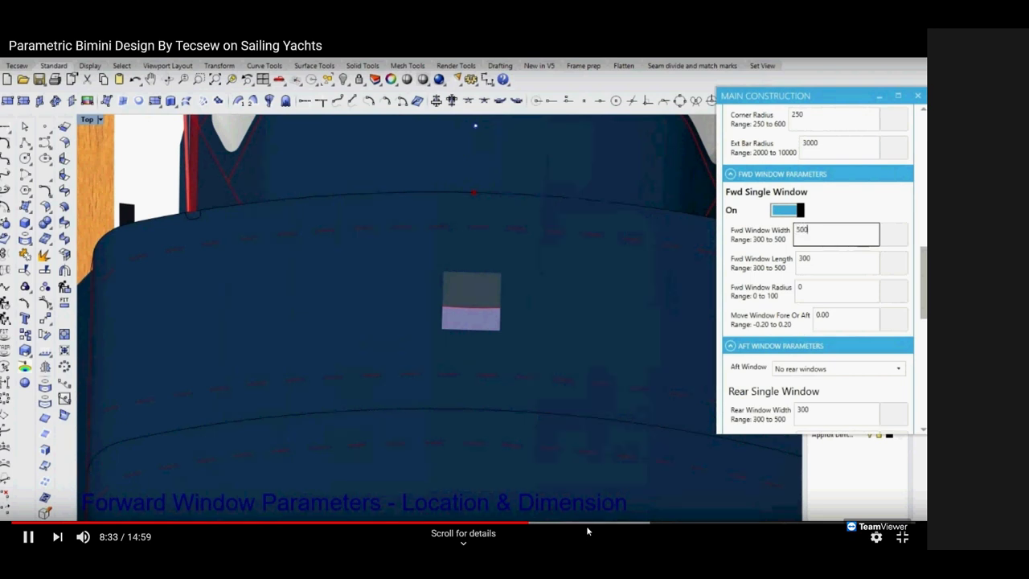
Seek the tutorial past the aft window settings to the Cutout Parameters section.
left_click(589, 524)
left_click_drag(589, 524, 608, 524)
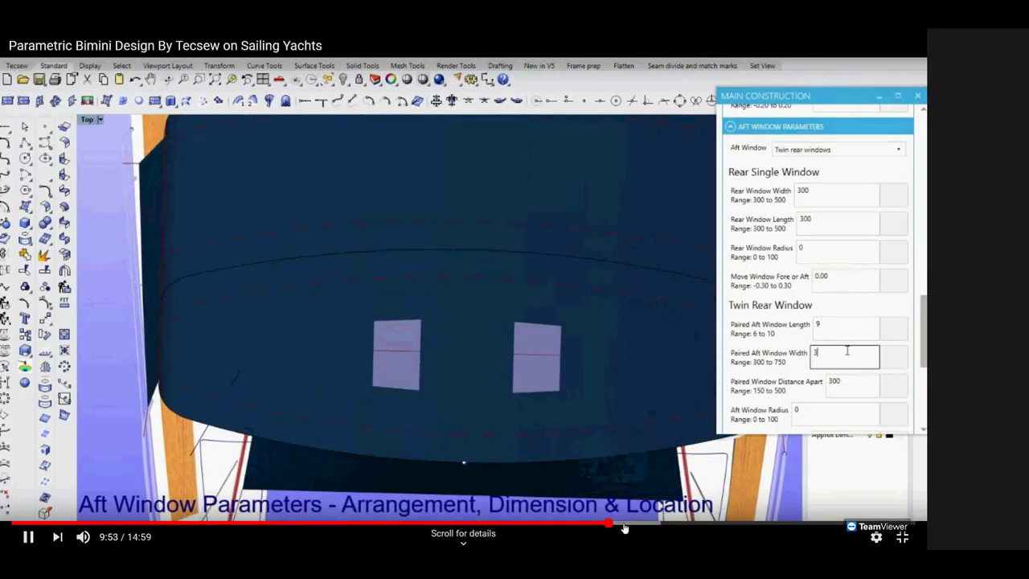
left_click(624, 526)
left_click(664, 527)
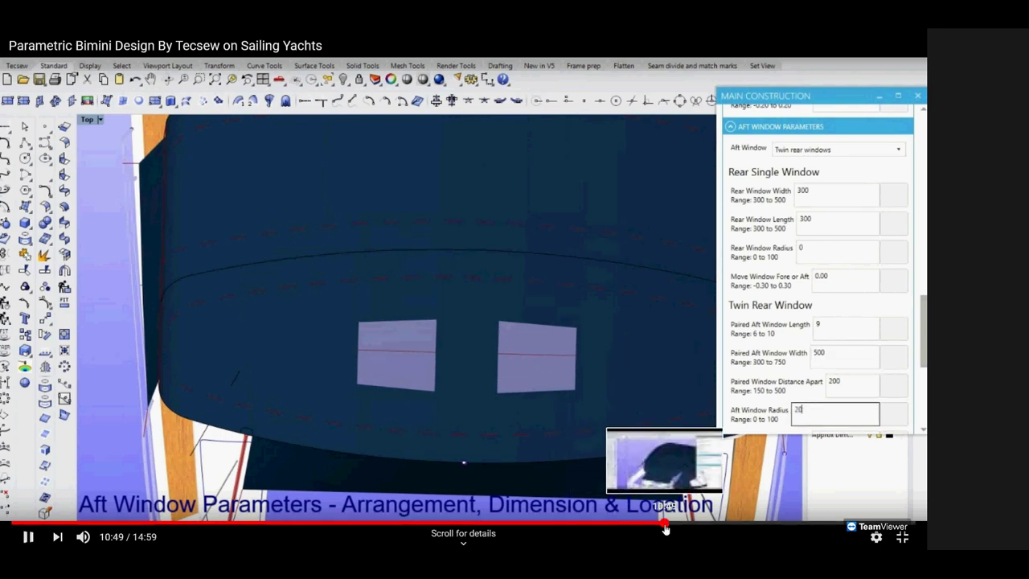
left_click(679, 527)
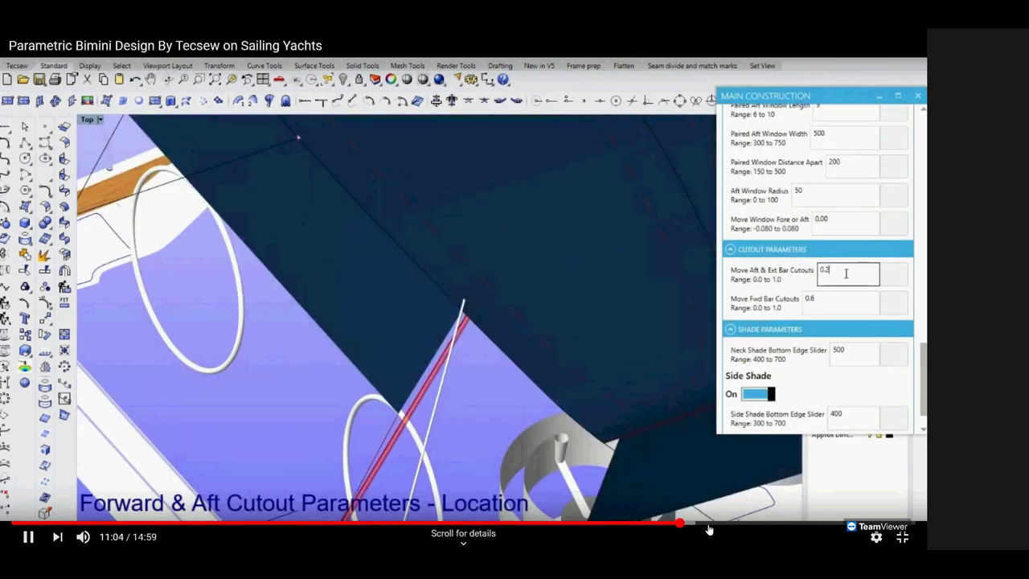
Seek the video past the 0.5 bar cutouts to the Checklist section.
left_click(738, 524)
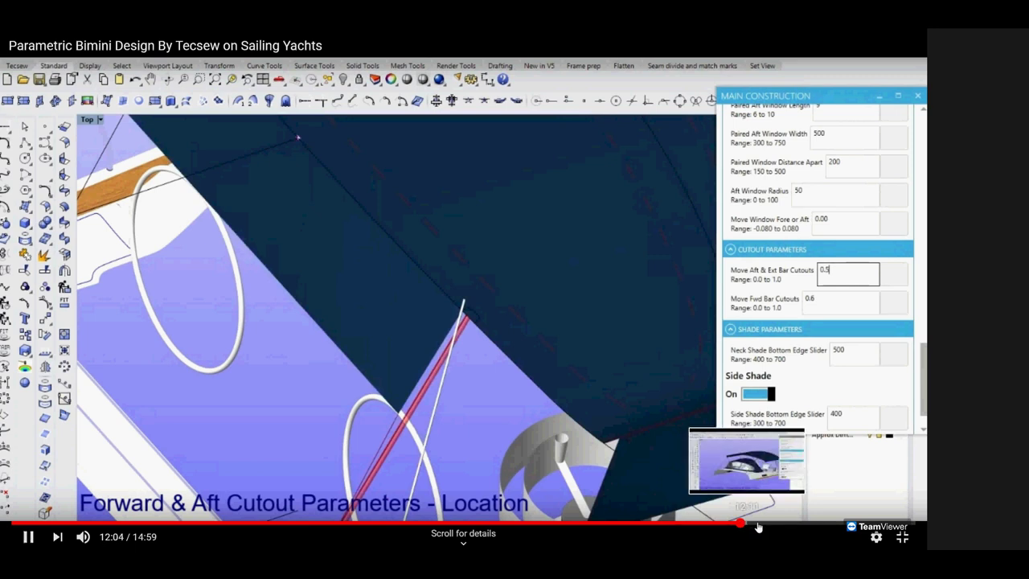
left_click(762, 525)
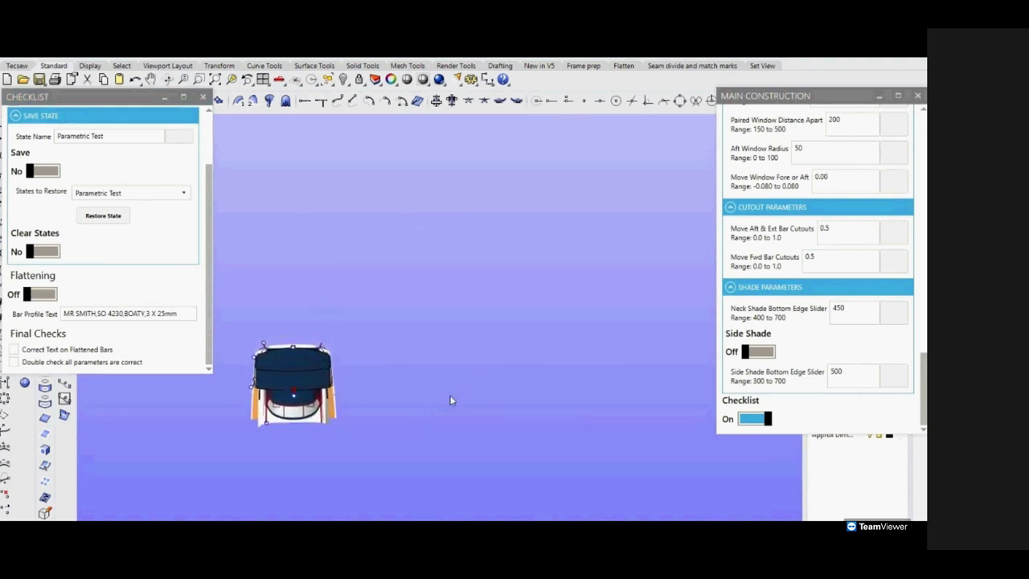
left_click(40, 294)
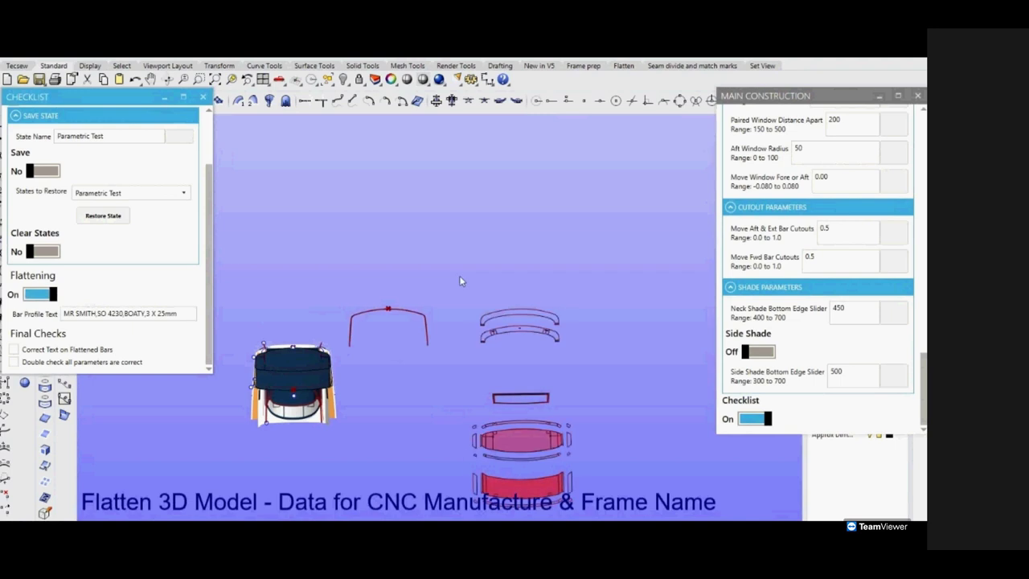
scroll(461, 280, "up", 5)
scroll(475, 319, "down", 2)
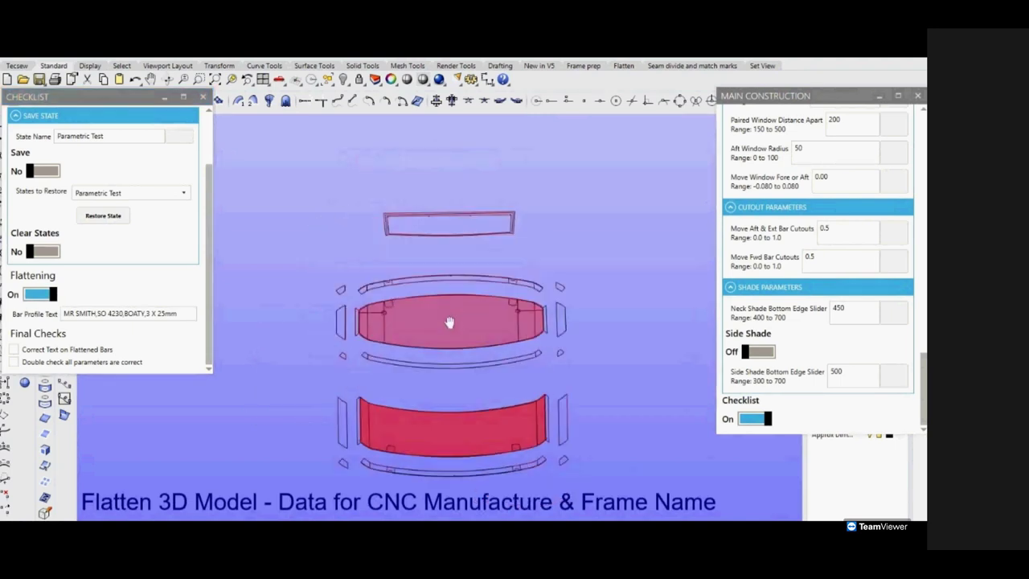
scroll(474, 320, "down", 3)
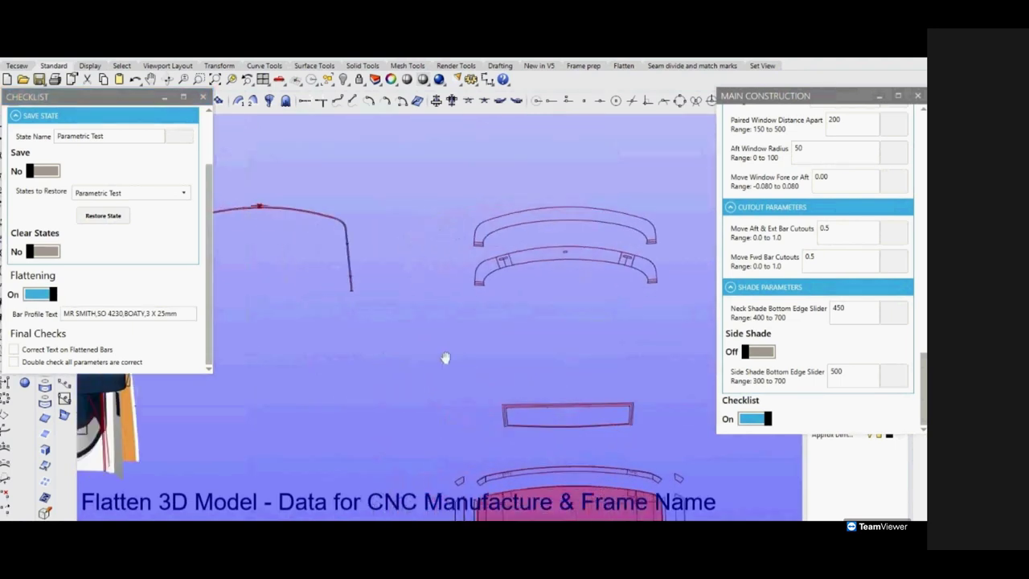
scroll(417, 234, "up", 3)
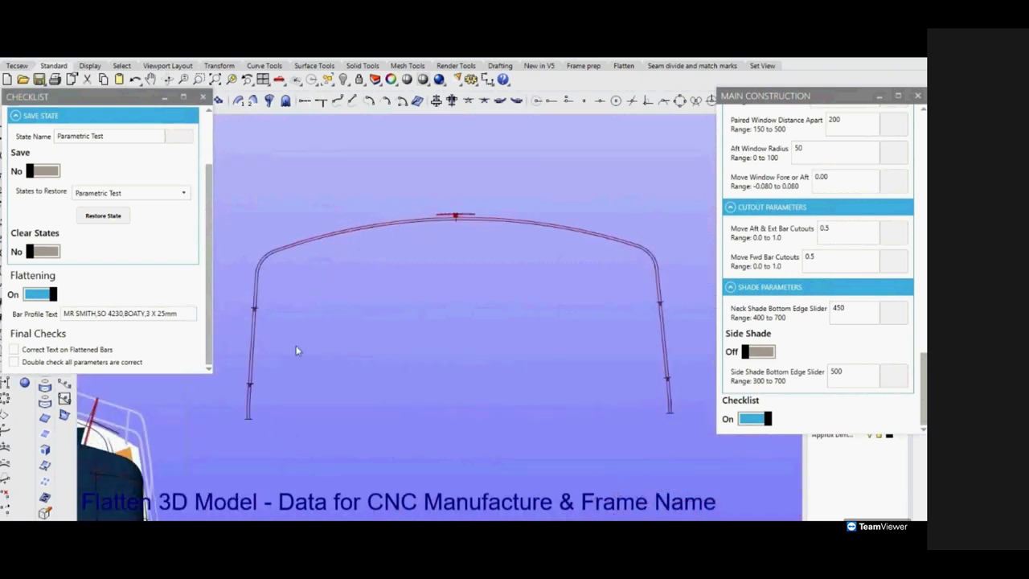
scroll(253, 313, "up", 3)
scroll(286, 326, "down", 2)
scroll(434, 286, "up", 2)
scroll(431, 257, "up", 3)
Replace the Bar Profile Text with 'Parametric Test Bar Pattern' and zoom out.
left_click_drag(192, 313, 73, 315)
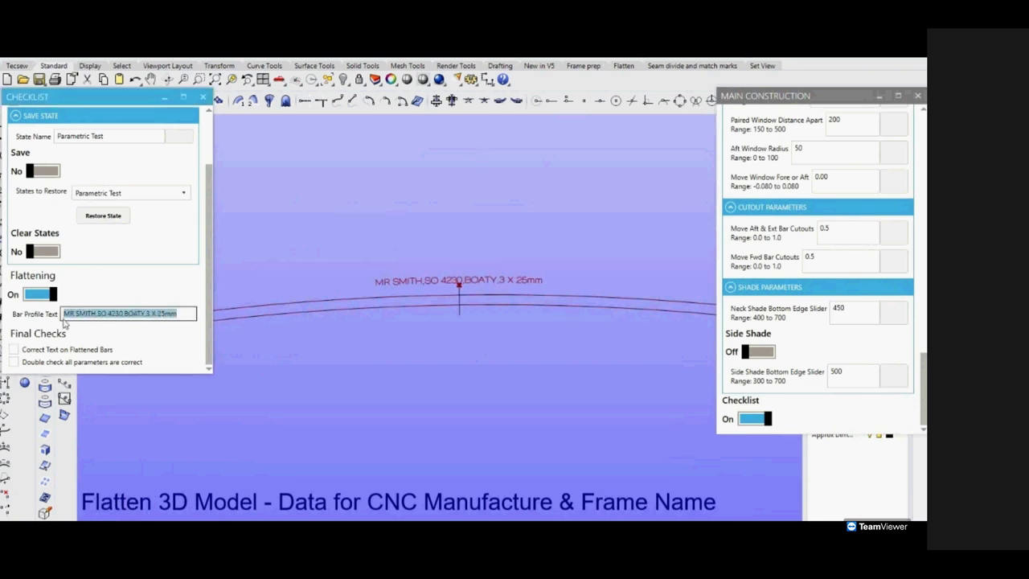
key("BackSpace")
type("Para")
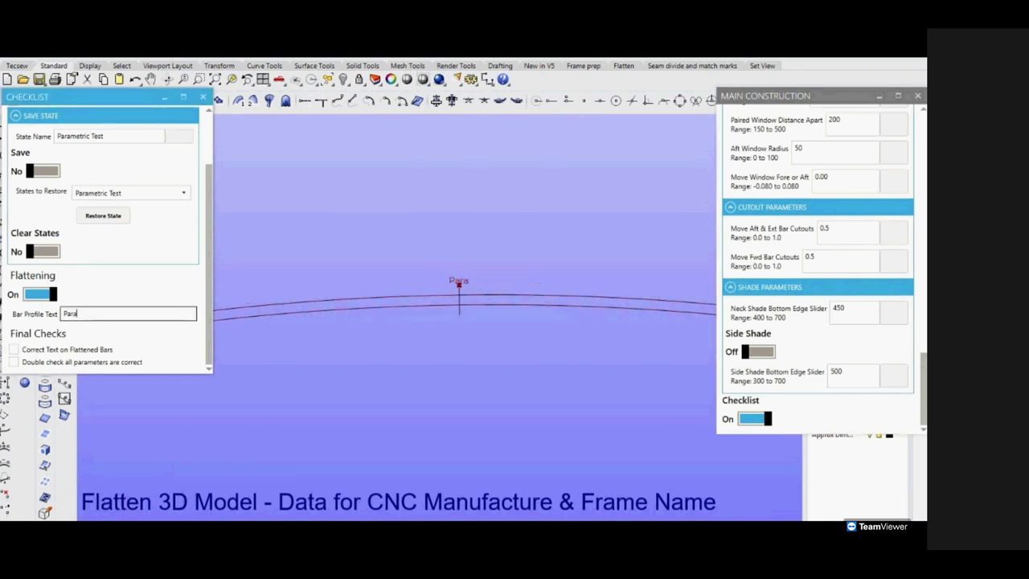
type("metric")
type(" Test")
type(" Bar")
type(" Pa")
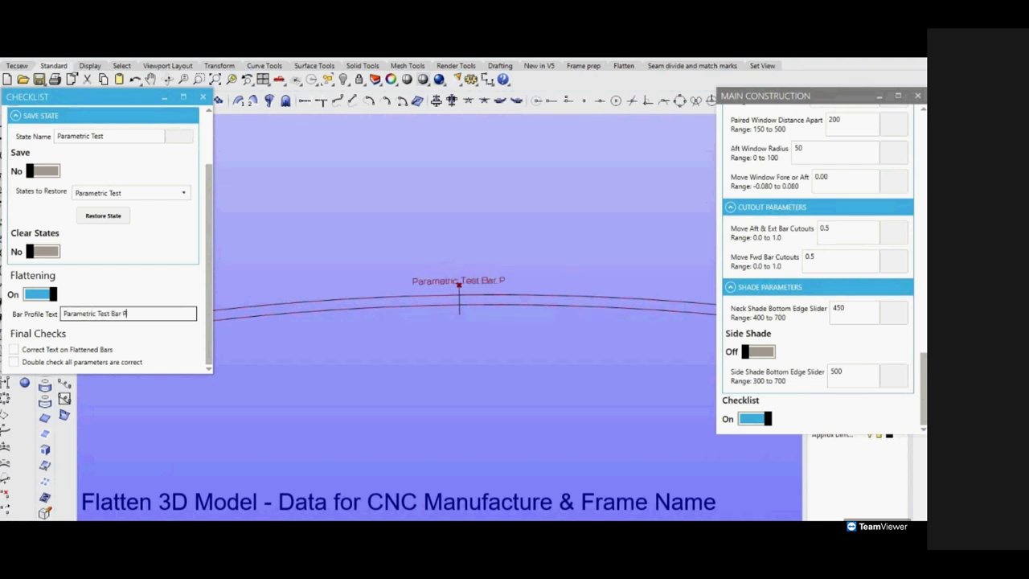
type("ttern")
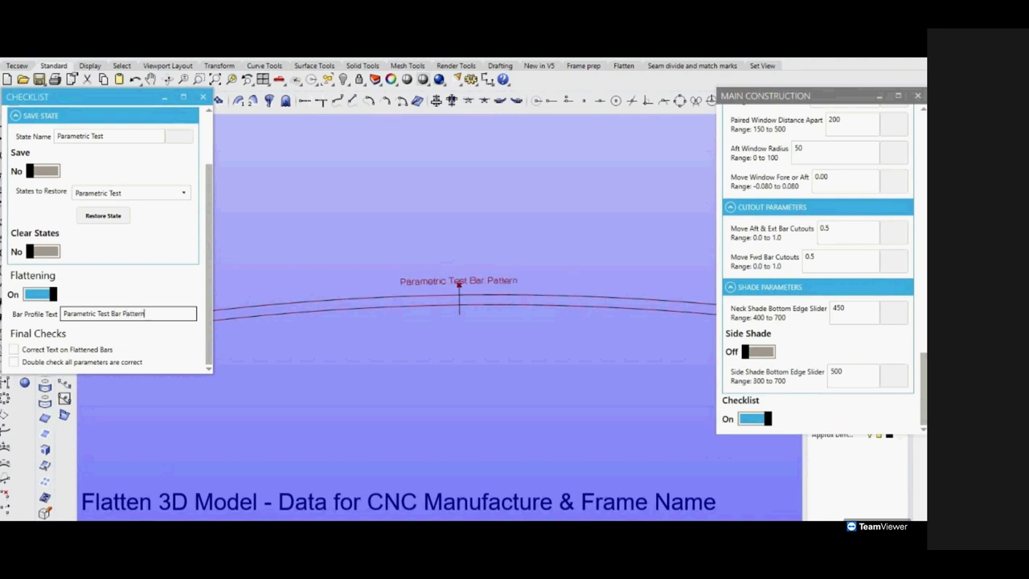
scroll(379, 279, "down", 3)
scroll(379, 279, "down", 5)
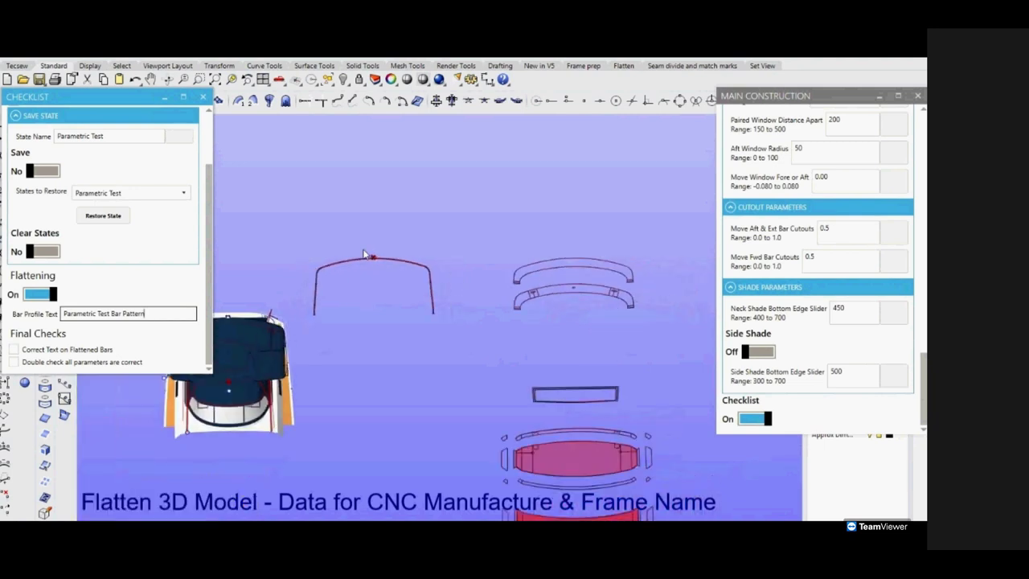
scroll(364, 254, "down", 5)
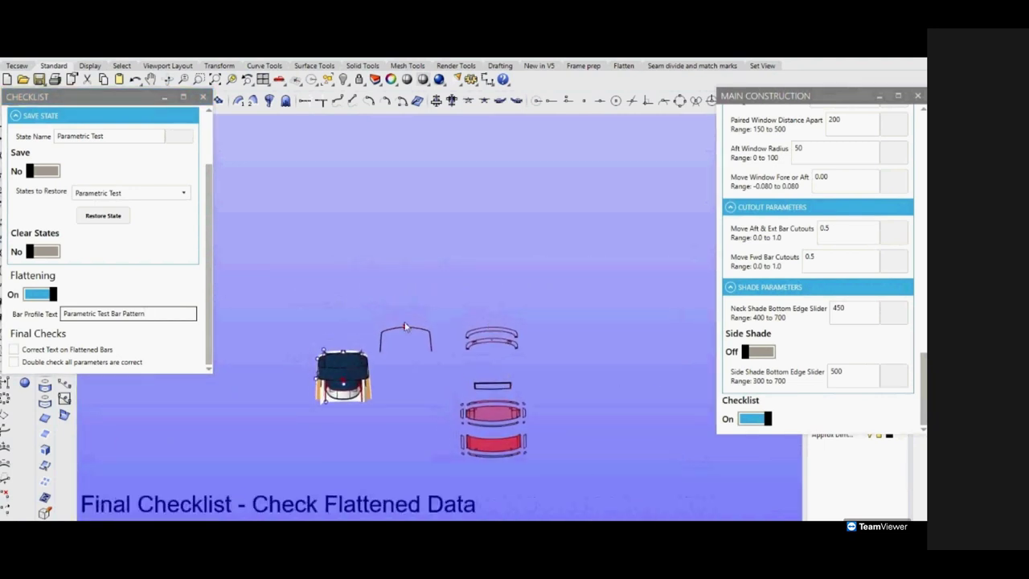
Tick 'Correct Text on Flattened Bars' and 'Double check all parameters are correct'.
left_click(13, 350)
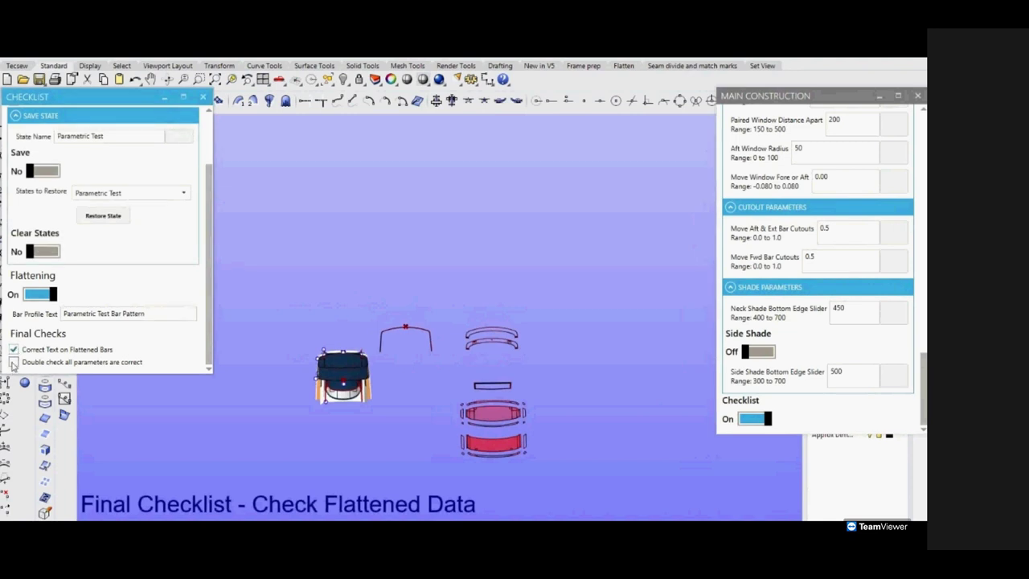
left_click(13, 363)
scroll(30, 364, "down", 2)
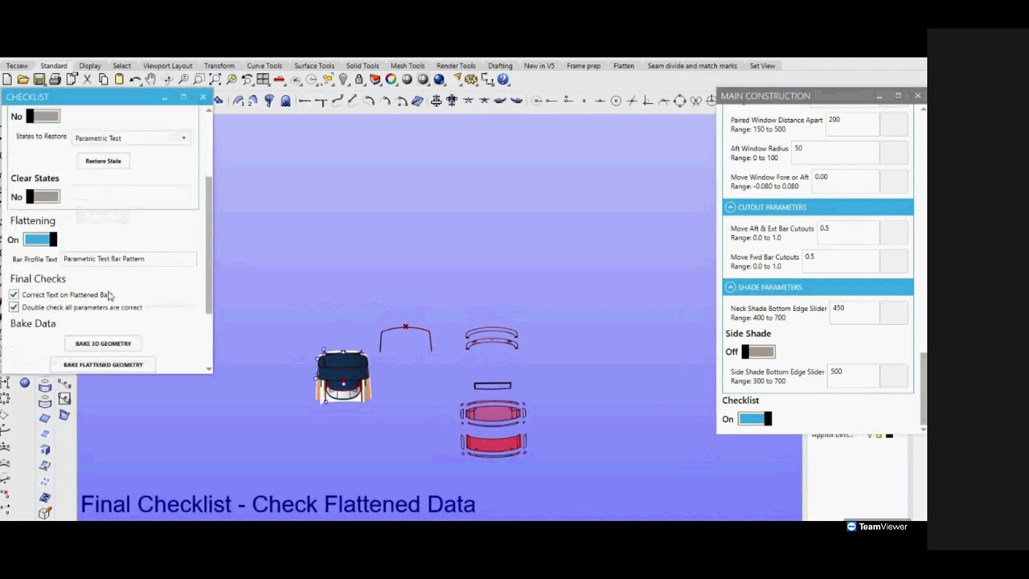
scroll(205, 263, "down", 1)
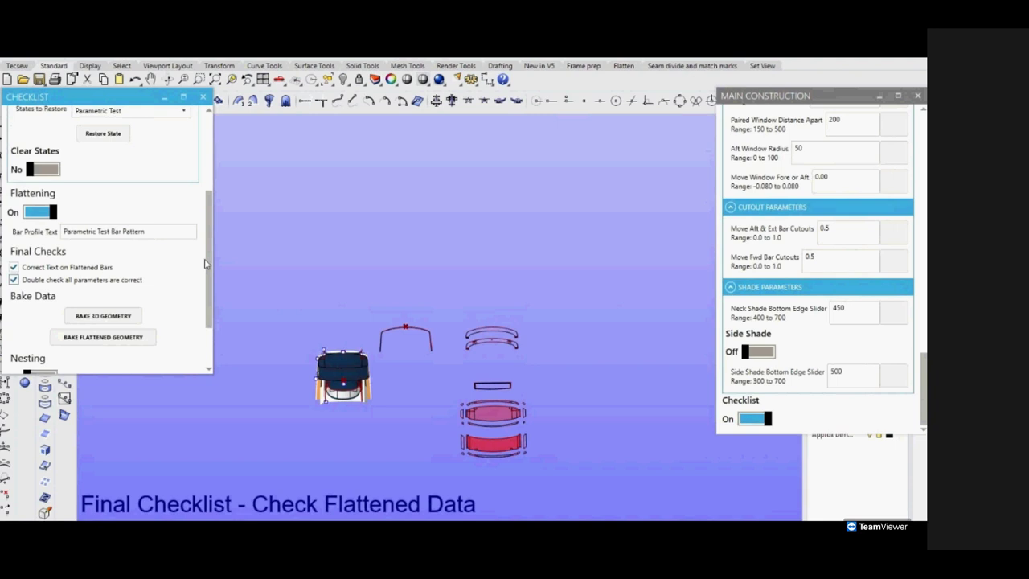
scroll(205, 264, "down", 3)
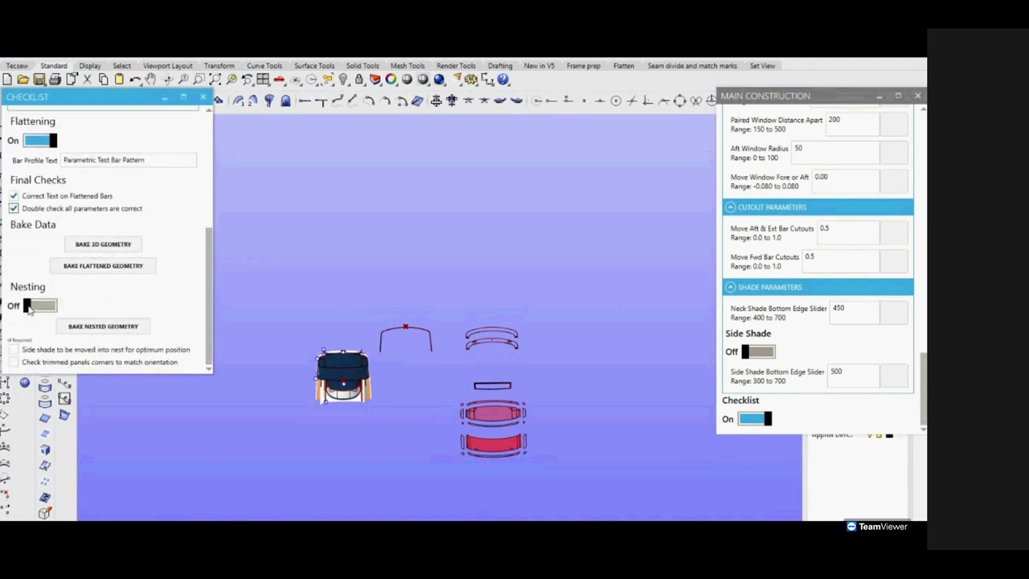
Bake the 3D bimini geometry into the model.
left_click(100, 251)
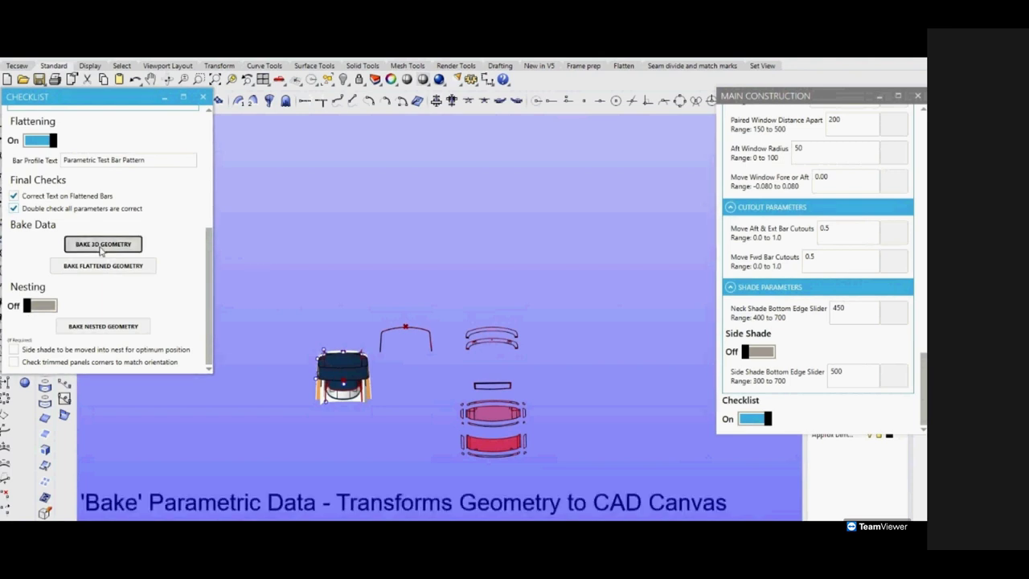
scroll(387, 397, "up", 5)
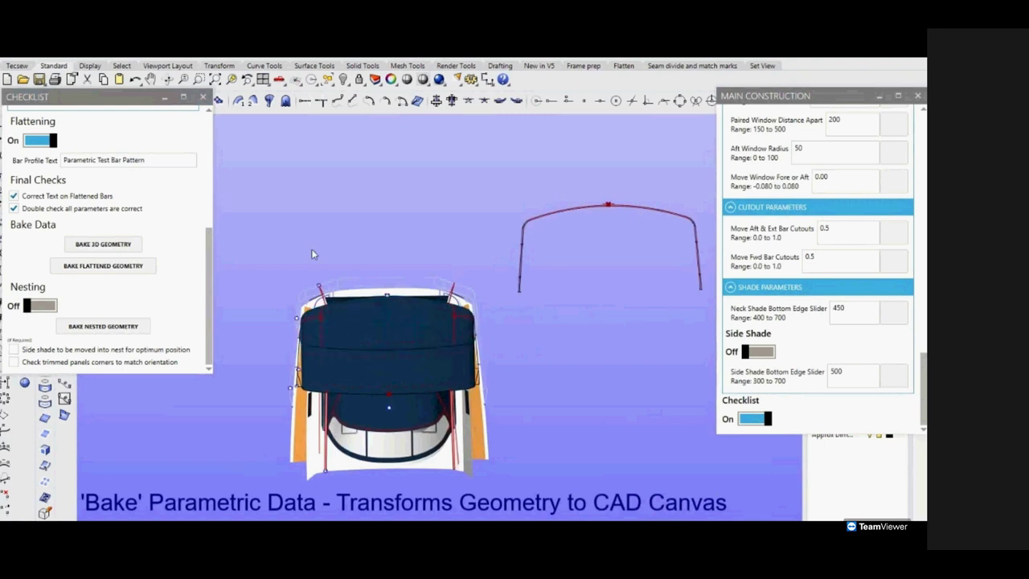
scroll(464, 339, "down", 5)
left_click_drag(464, 340, 569, 468)
Bake the flattened parts, check them by window-selecting, and switch Nesting on.
left_click(135, 269)
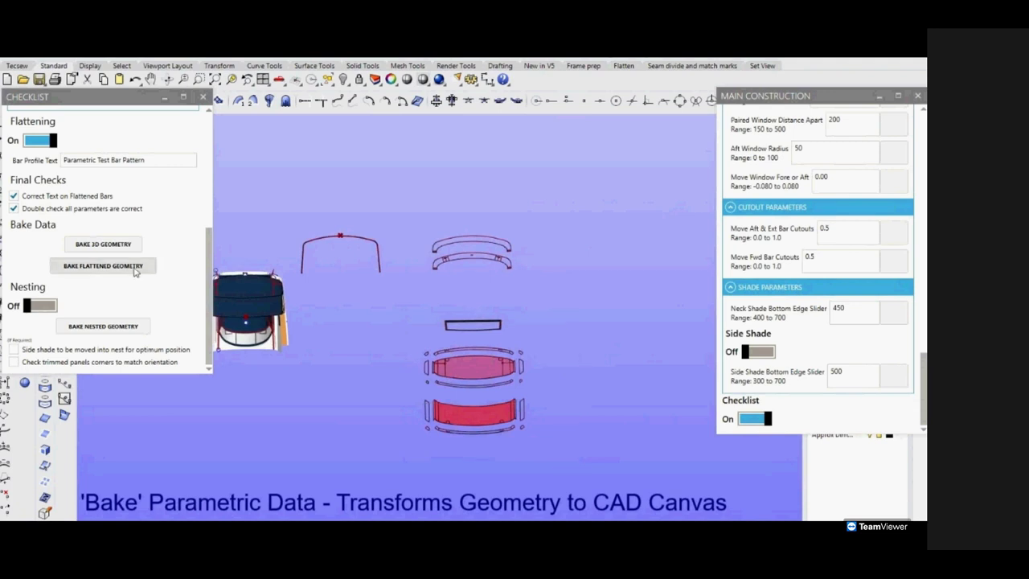
left_click_drag(375, 200, 616, 474)
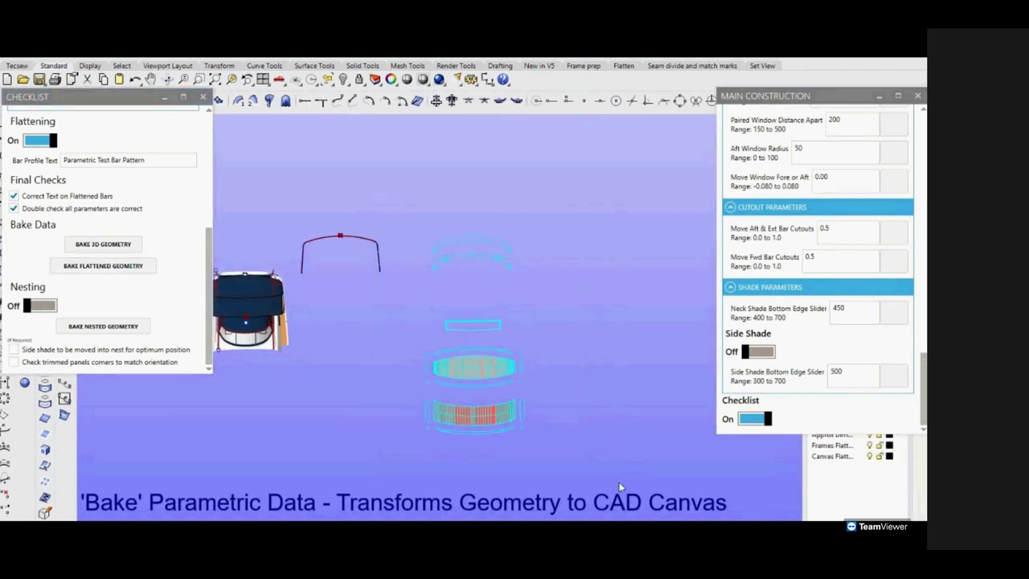
left_click(603, 419)
scroll(415, 342, "down", 5)
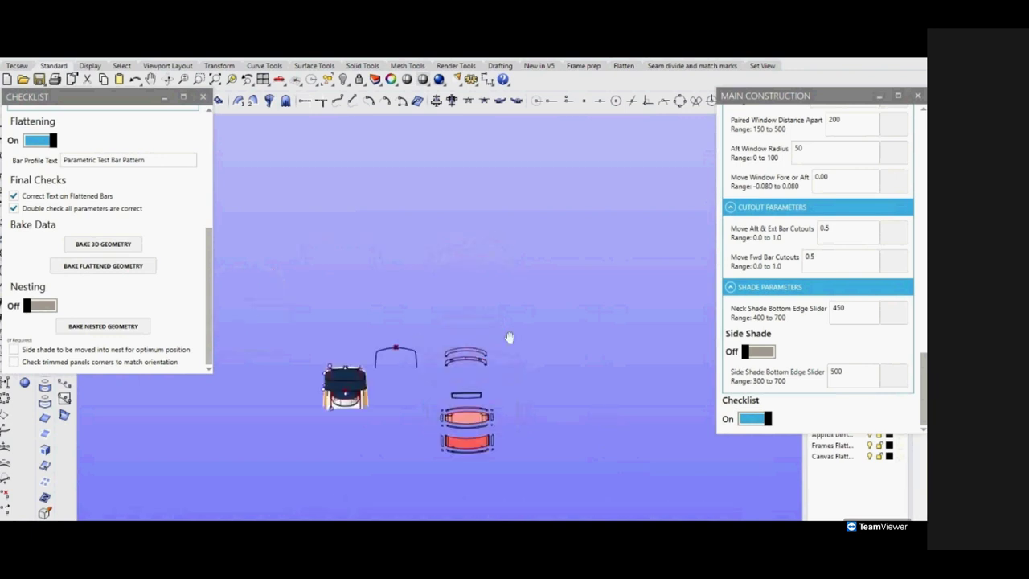
left_click(38, 305)
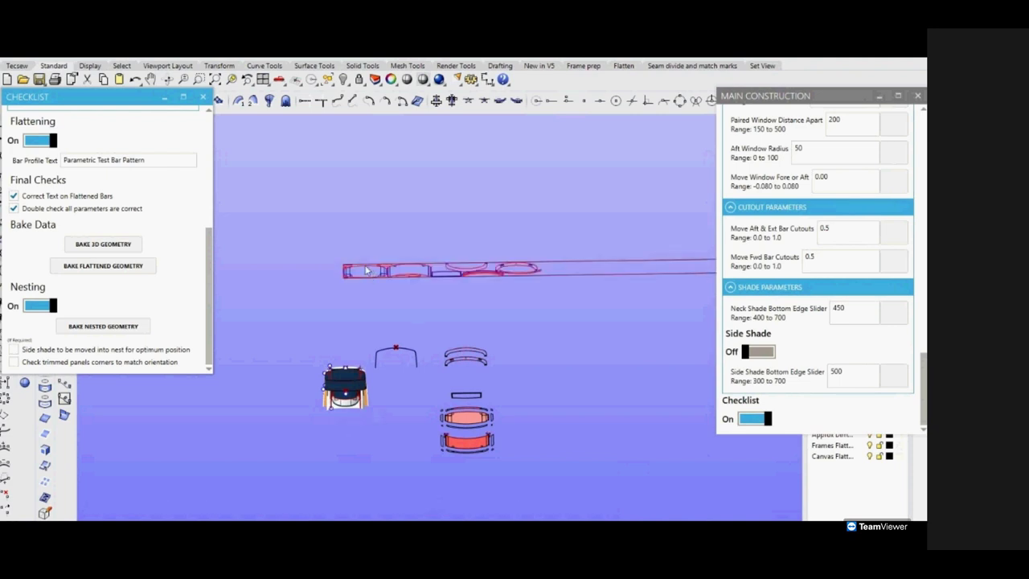
Bake the nested geometry and window-select the nested outlines to check them.
scroll(359, 268, "up", 3)
scroll(393, 347, "up", 5)
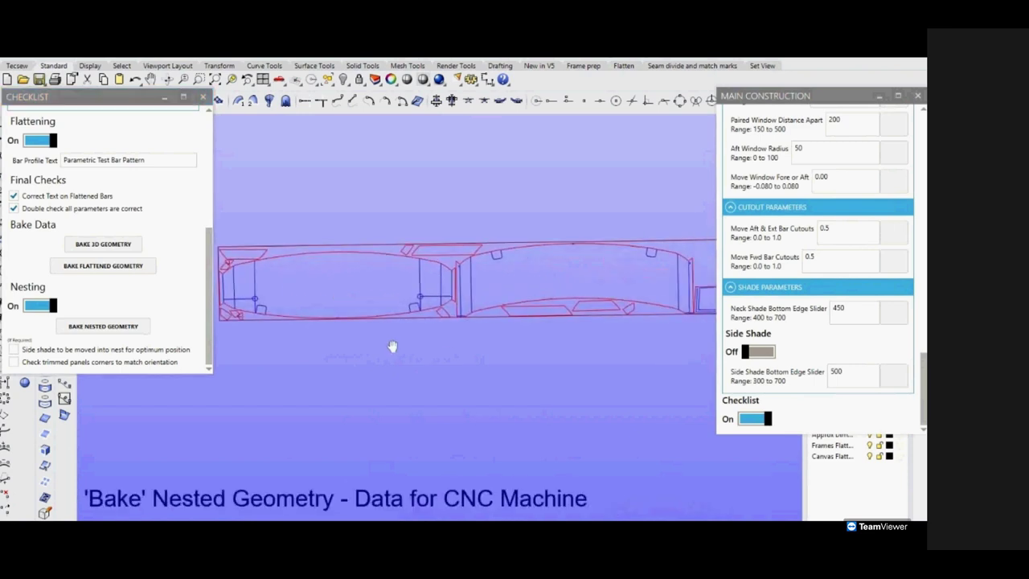
scroll(446, 342, "down", 5)
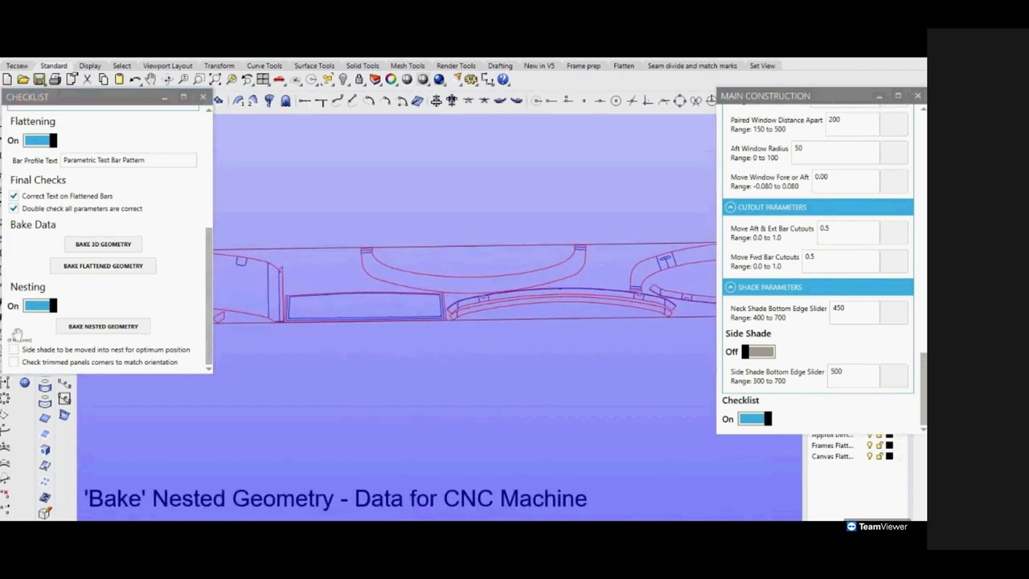
scroll(611, 326, "down", 3)
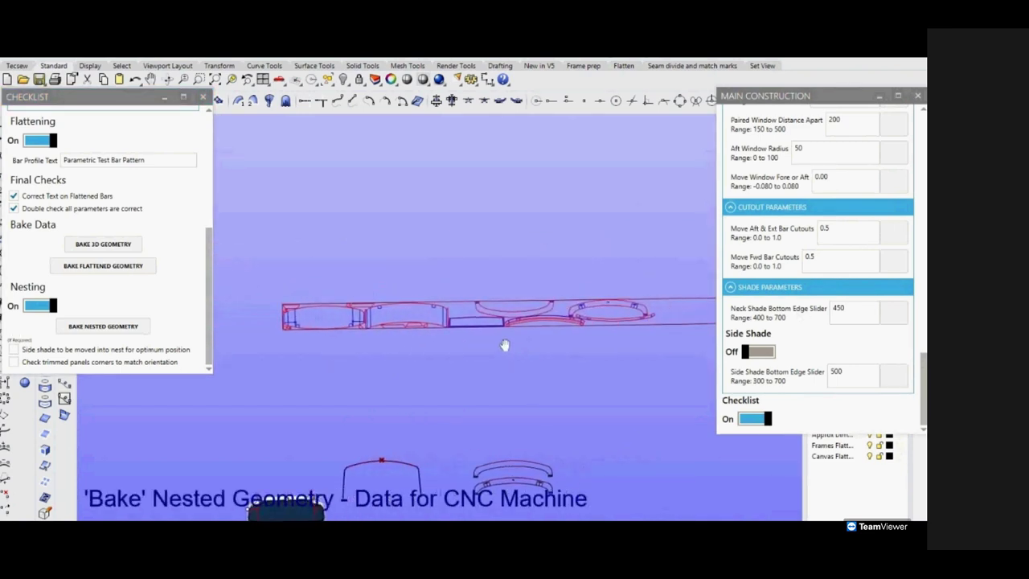
left_click(115, 325)
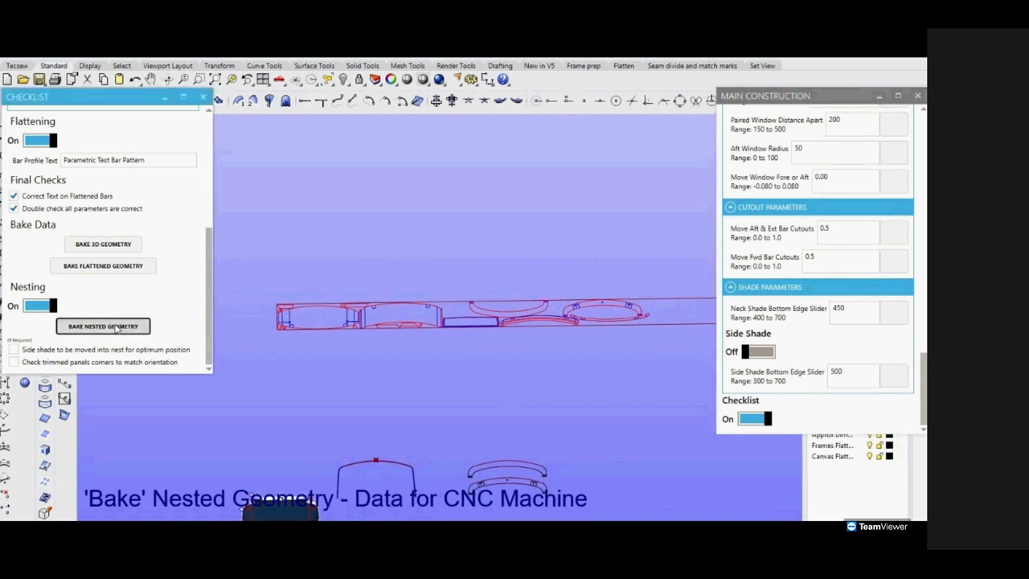
left_click_drag(261, 266, 665, 372)
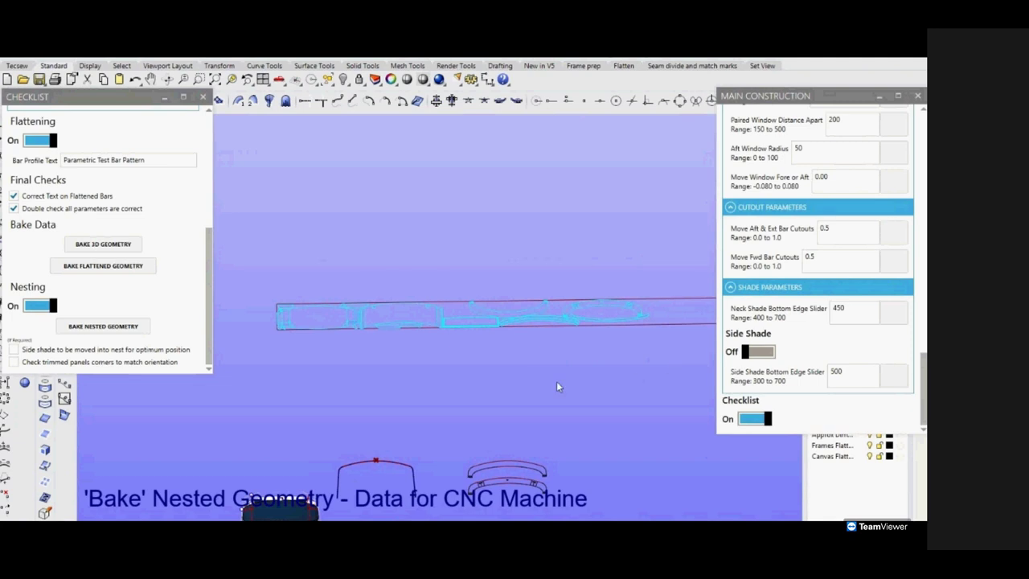
left_click(521, 373)
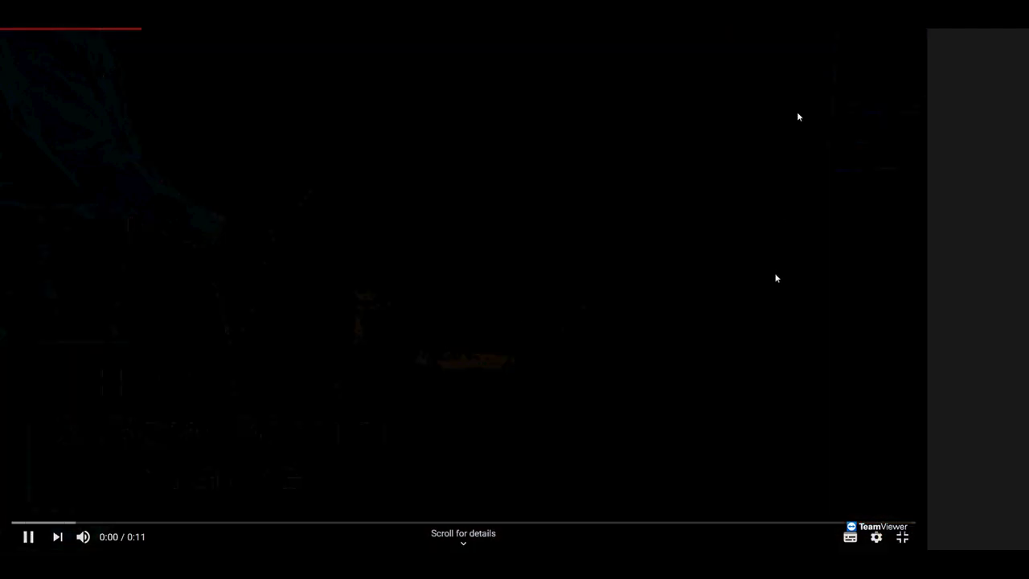
Exit fullscreen on the YouTube player and close the browser window.
right_click(775, 276)
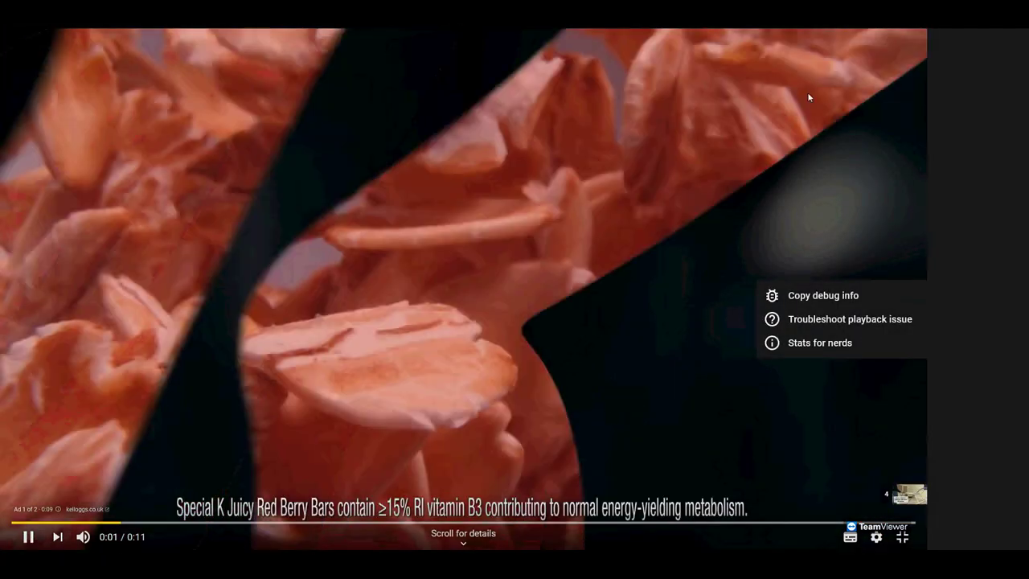
key("Escape")
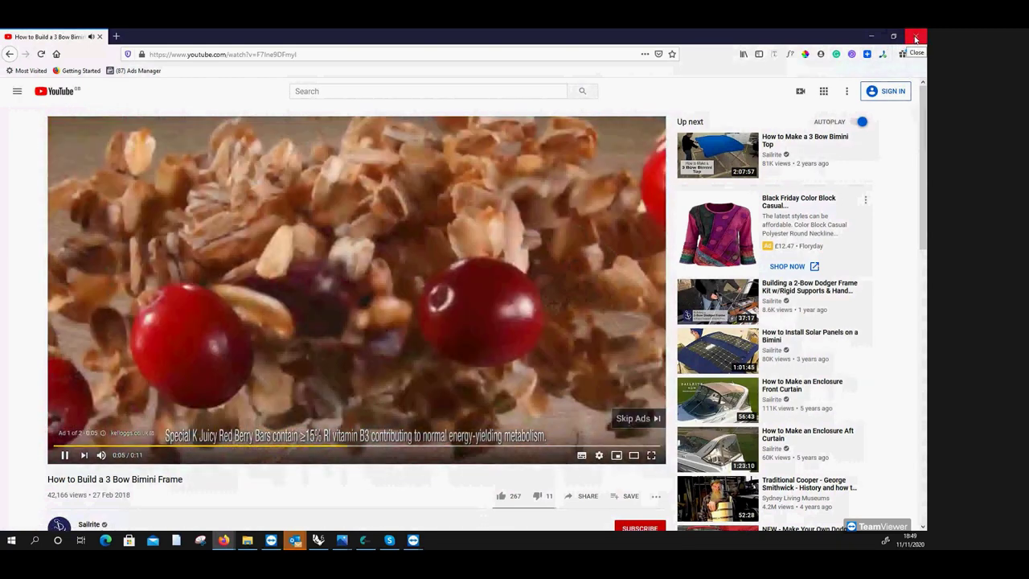
left_click(914, 38)
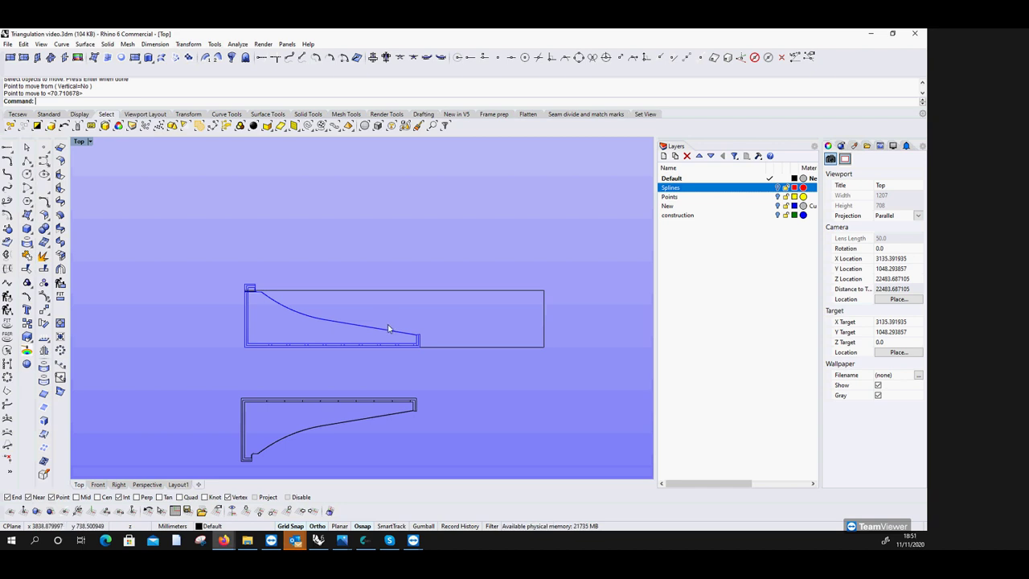
left_click(386, 329)
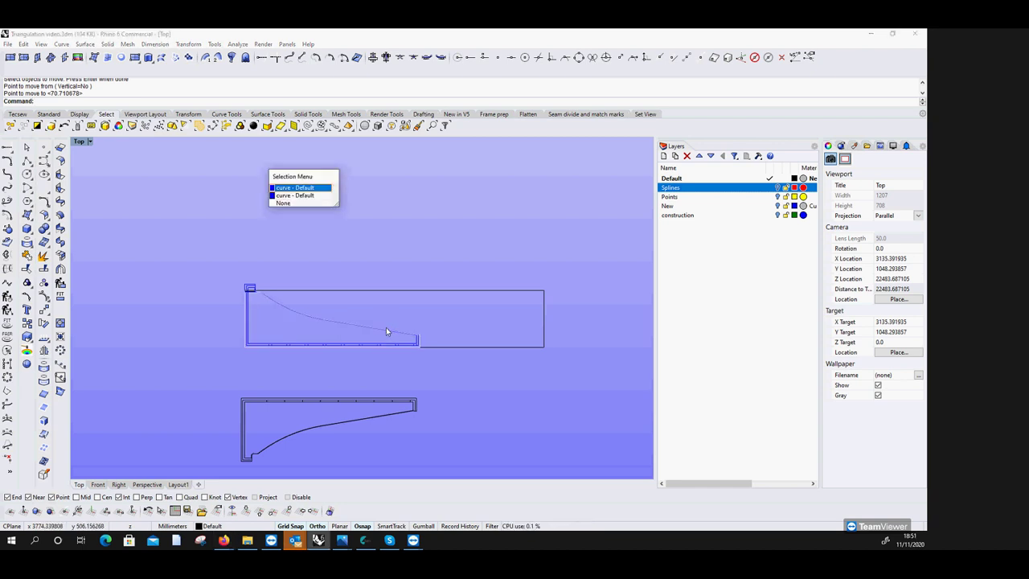
left_click(319, 204)
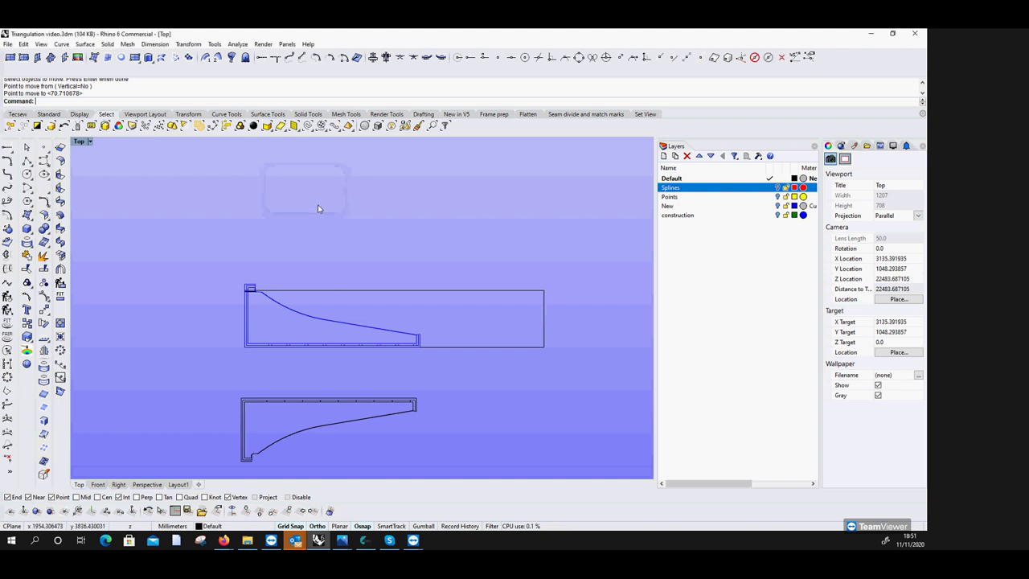
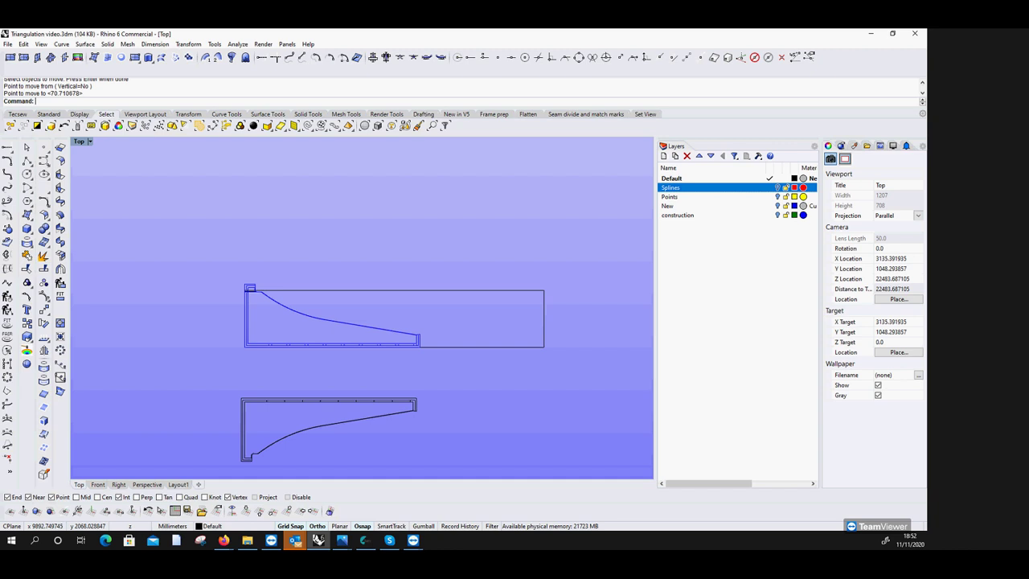
Zoom the Top viewport, then bring the DUFORE 385 SPRAYHOOD.jpg sketch to the front in Photos.
scroll(567, 370, "up", 3)
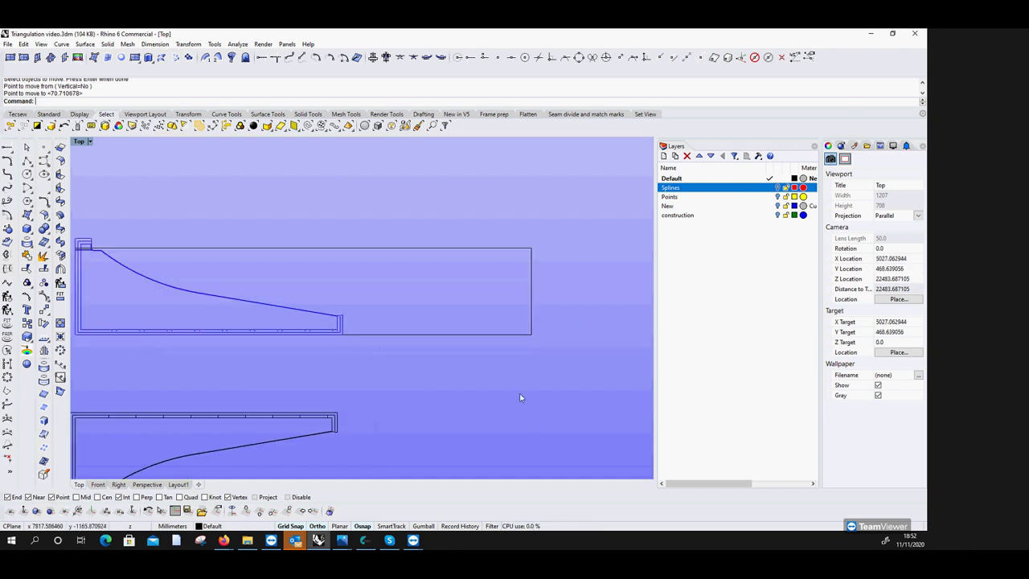
scroll(509, 345, "down", 2)
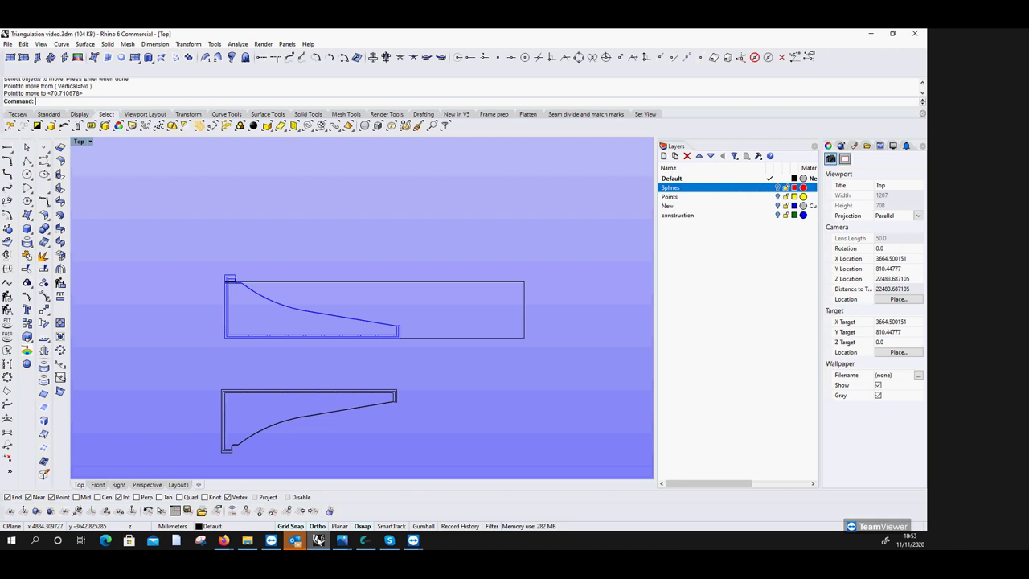
left_click(319, 540)
left_click(319, 540)
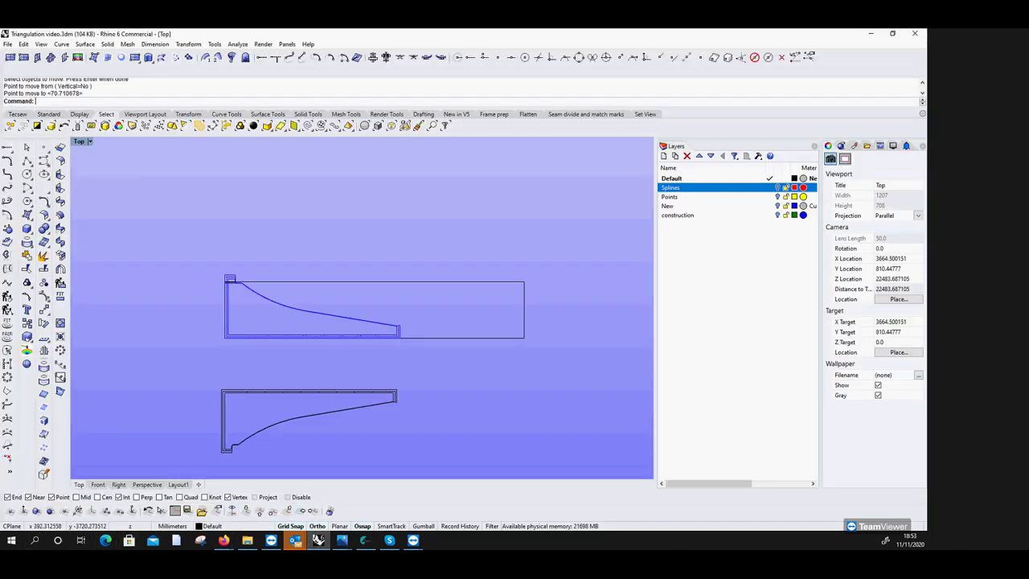
left_click(319, 540)
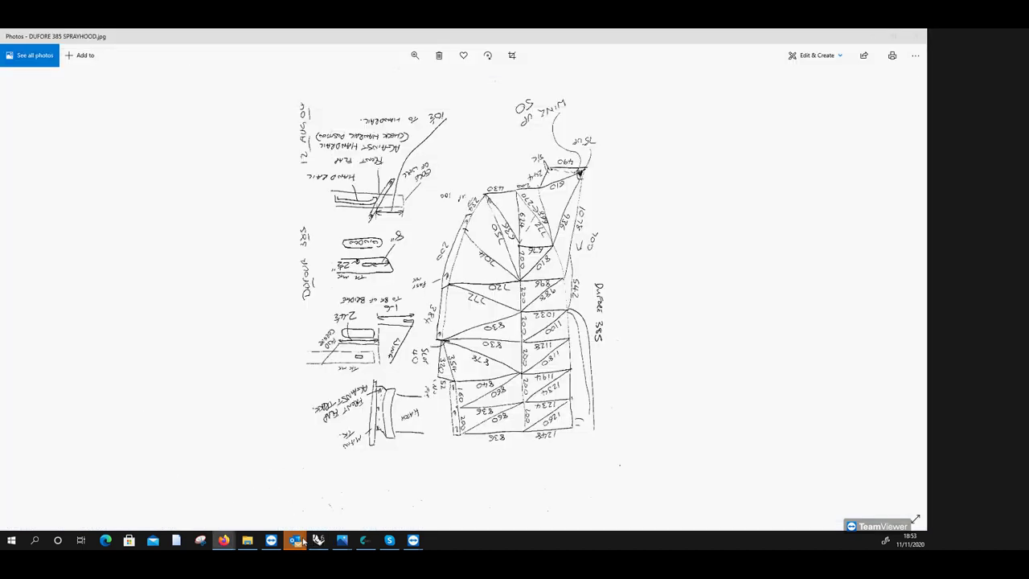
Show the File Explorer jump list of pinned and frequent locations.
right_click(246, 538)
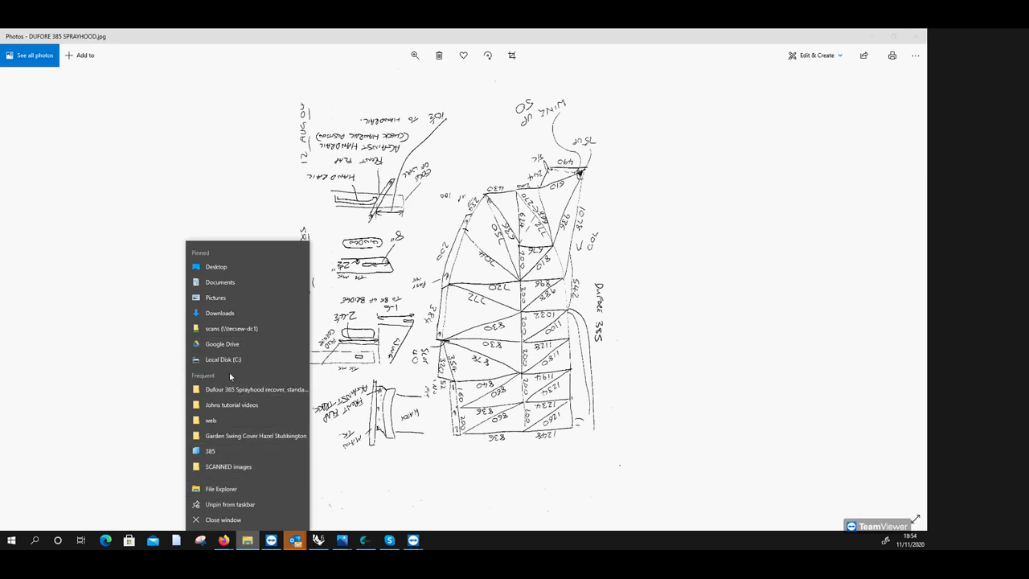
Open the Beneteau Oceanis 62 folder on the licom (J:) drive.
left_click(244, 488)
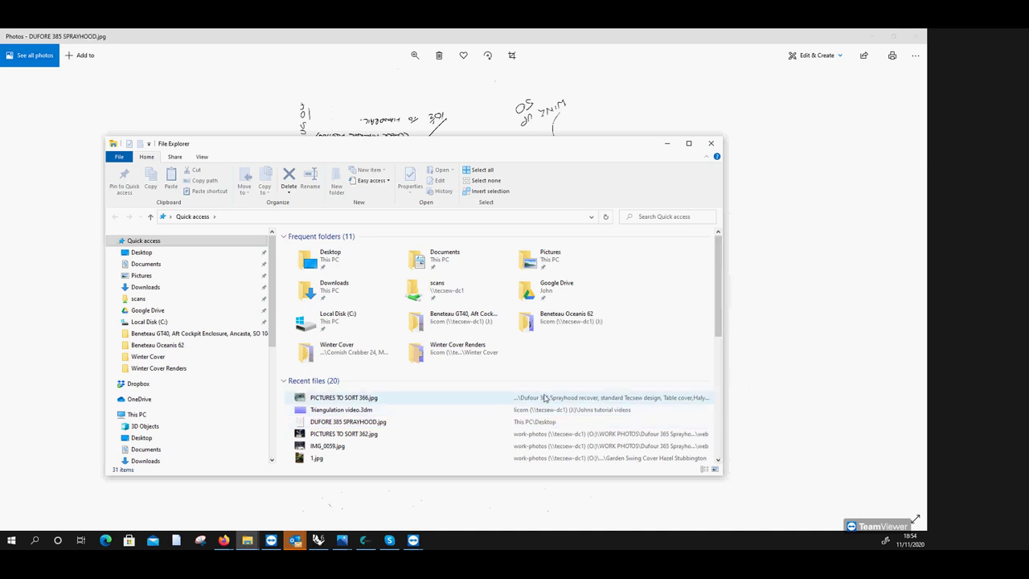
scroll(541, 396, "down", 2)
scroll(541, 396, "down", 3)
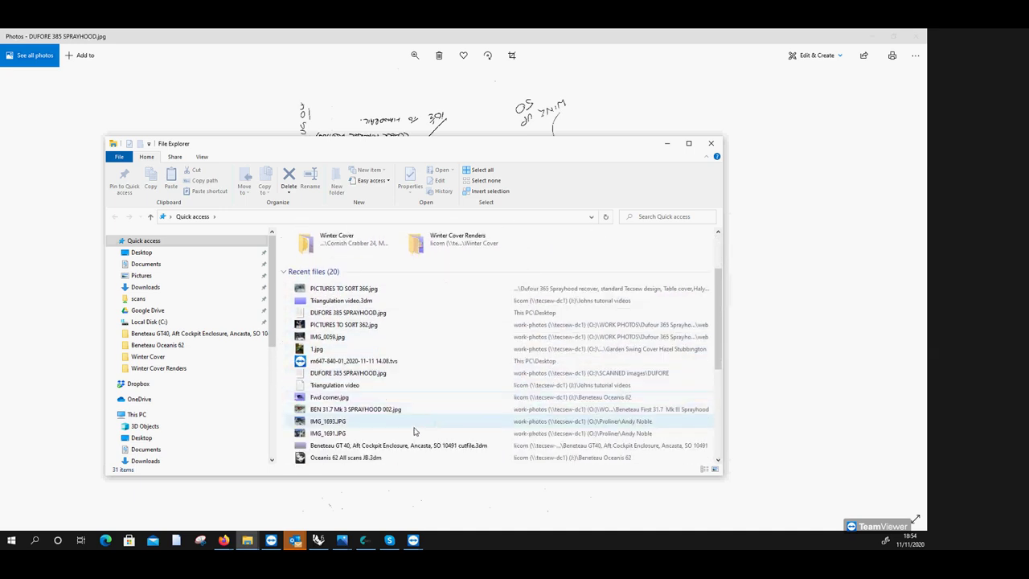
left_click_drag(270, 317, 272, 374)
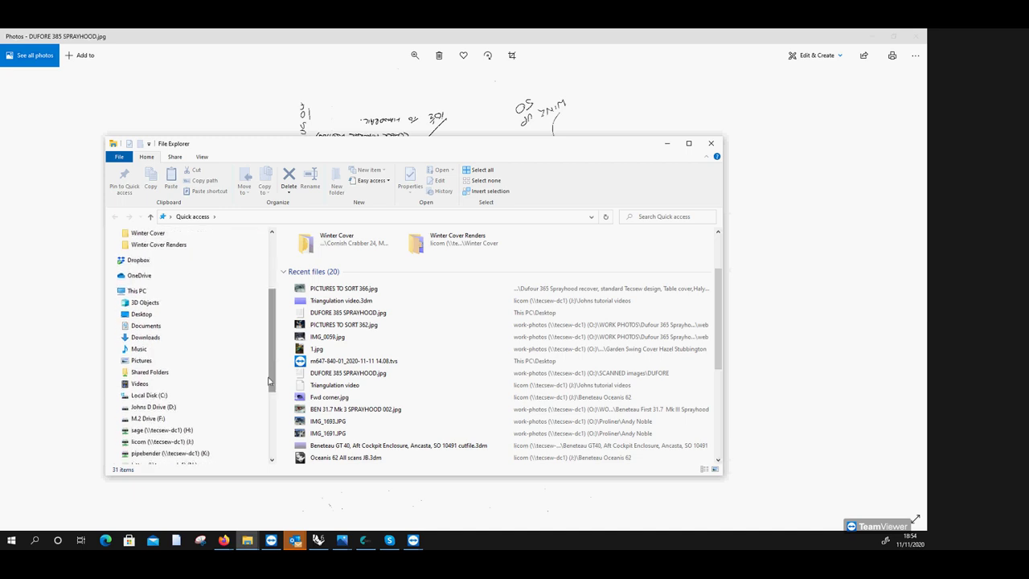
left_click(206, 443)
scroll(386, 395, "down", 3)
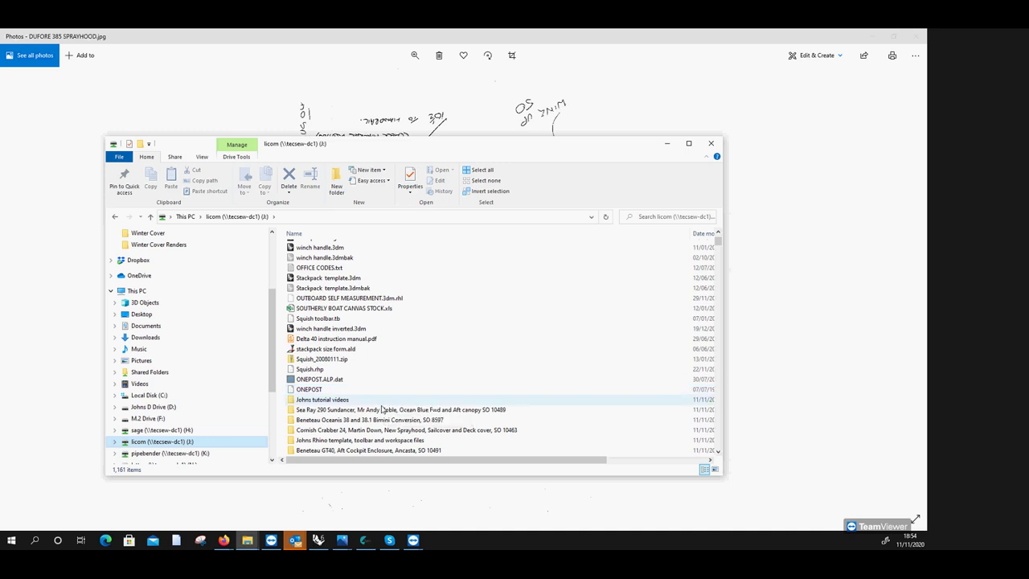
scroll(383, 418, "down", 1)
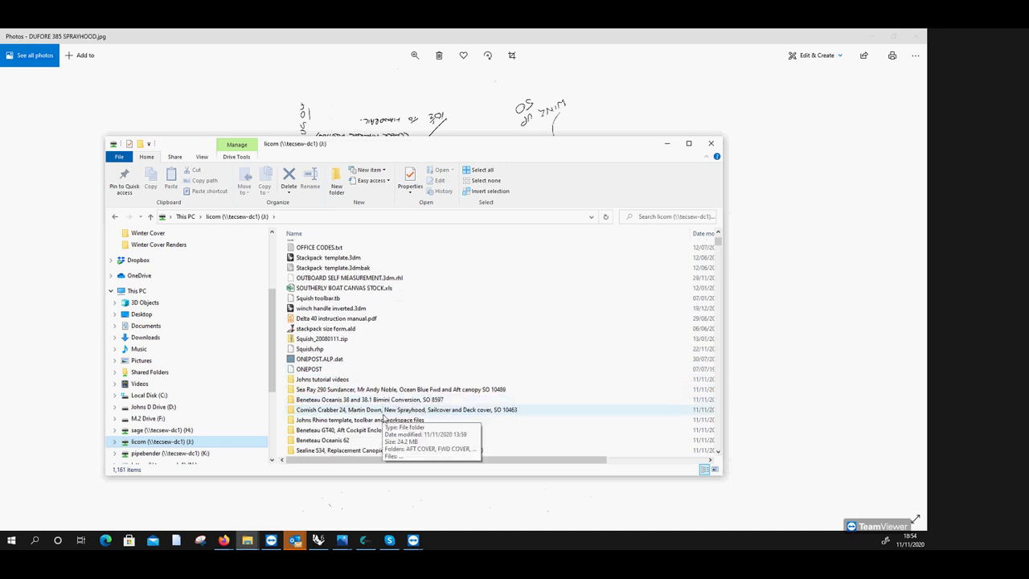
double_click(363, 441)
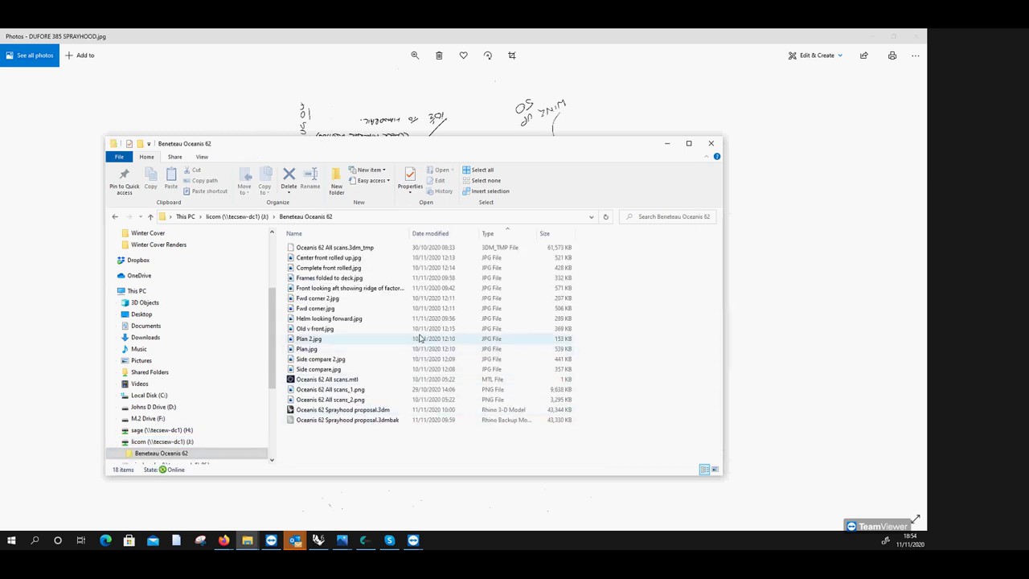
Show the folder as Large icons and open Old v front.jpg.
right_click(618, 336)
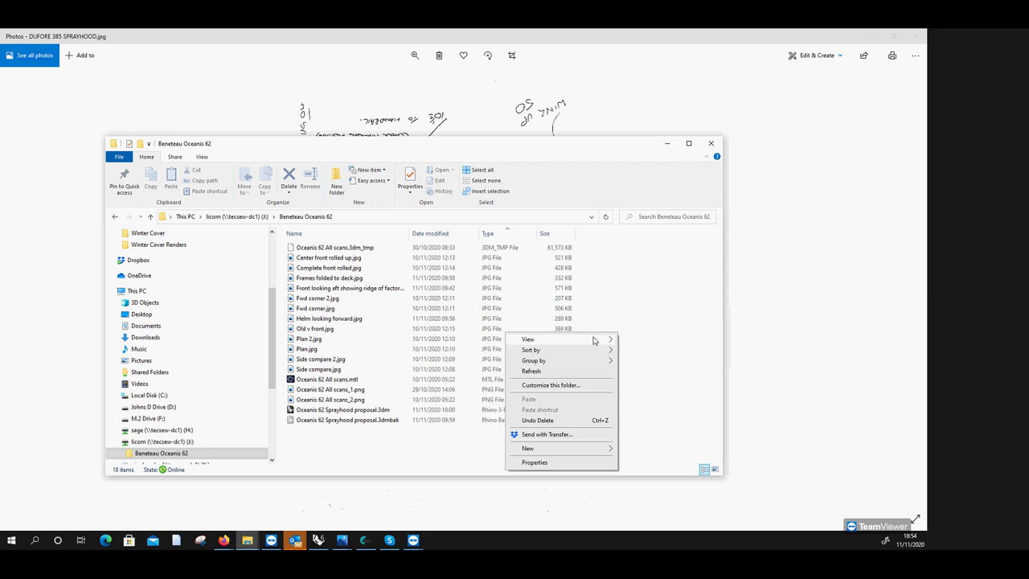
mouse_move(595, 339)
left_click(659, 348)
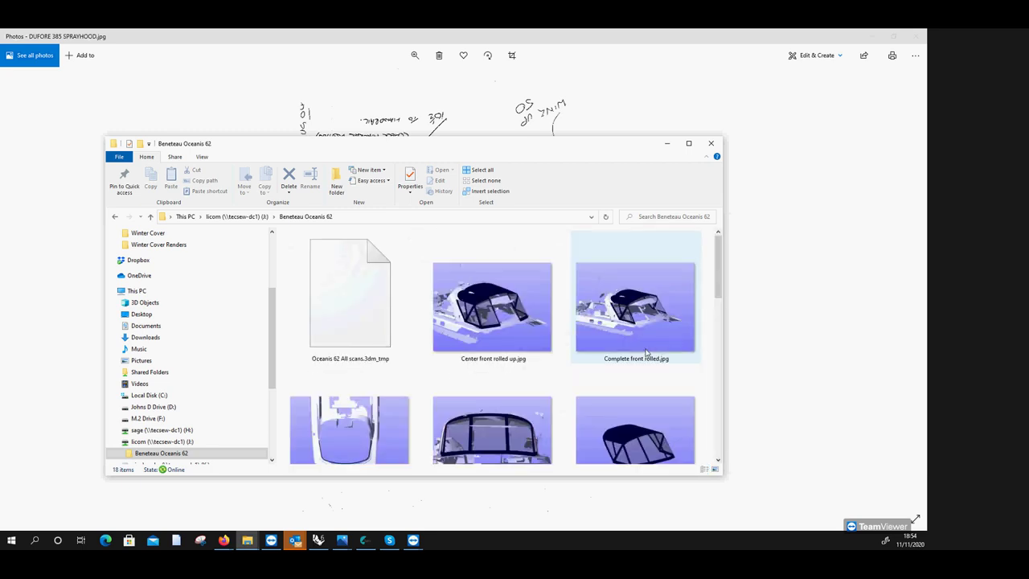
scroll(514, 385, "down", 3)
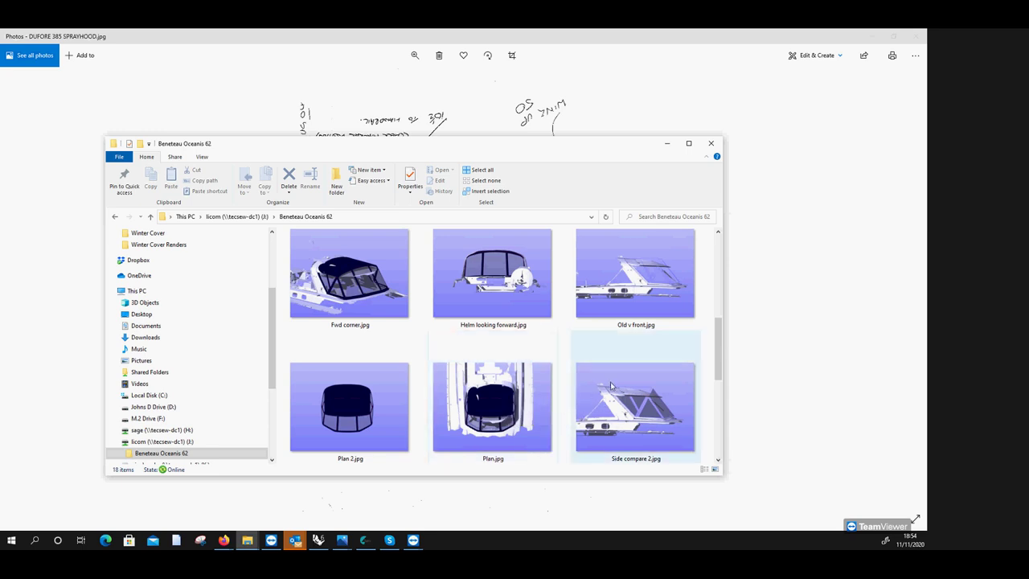
double_click(619, 278)
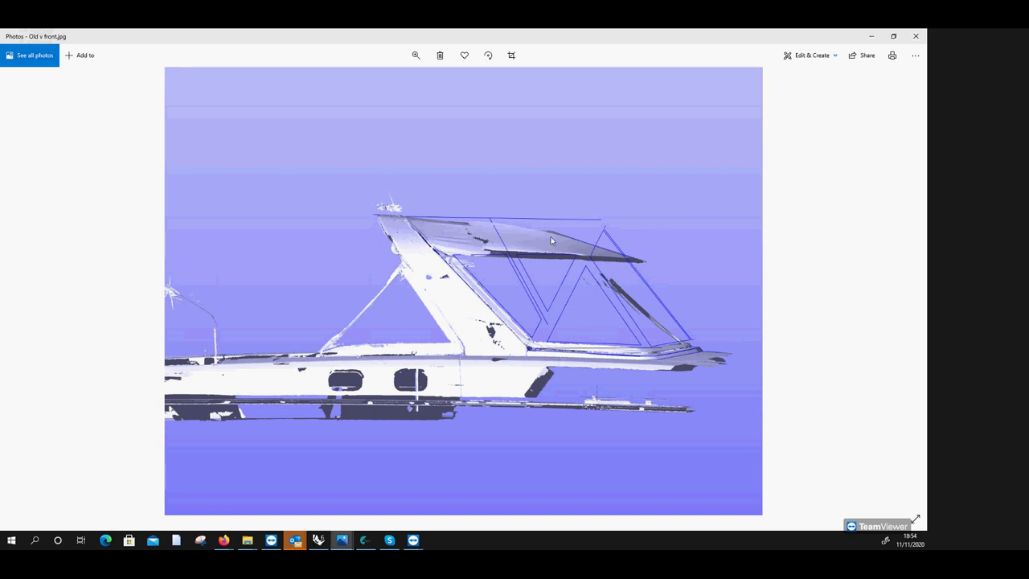
Page through the canopy renders (Fwd corner, Plan, Center front rolled up) to Side compare 2.jpg.
key("Right")
key("Right")
key("Right")
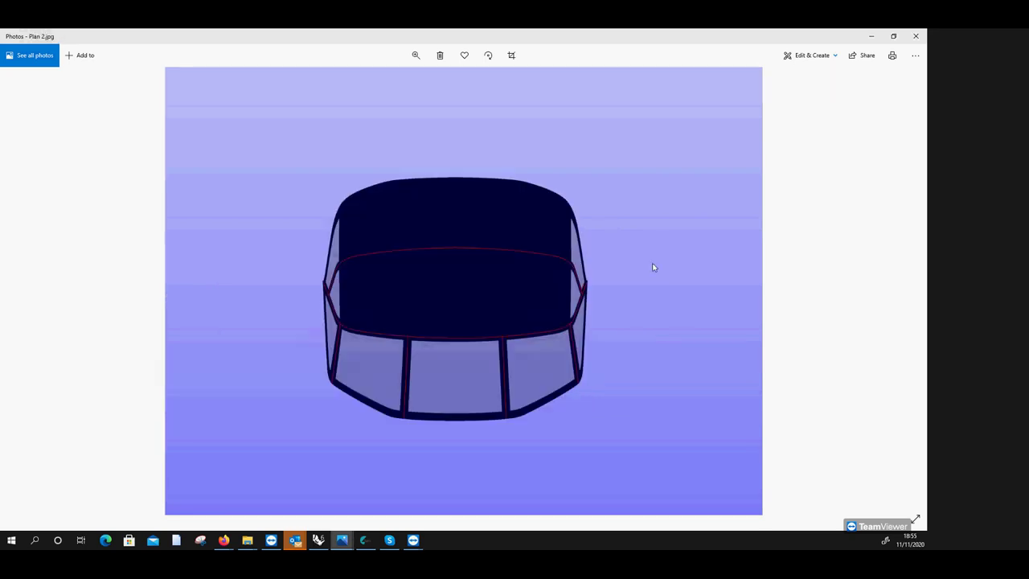
key("Right")
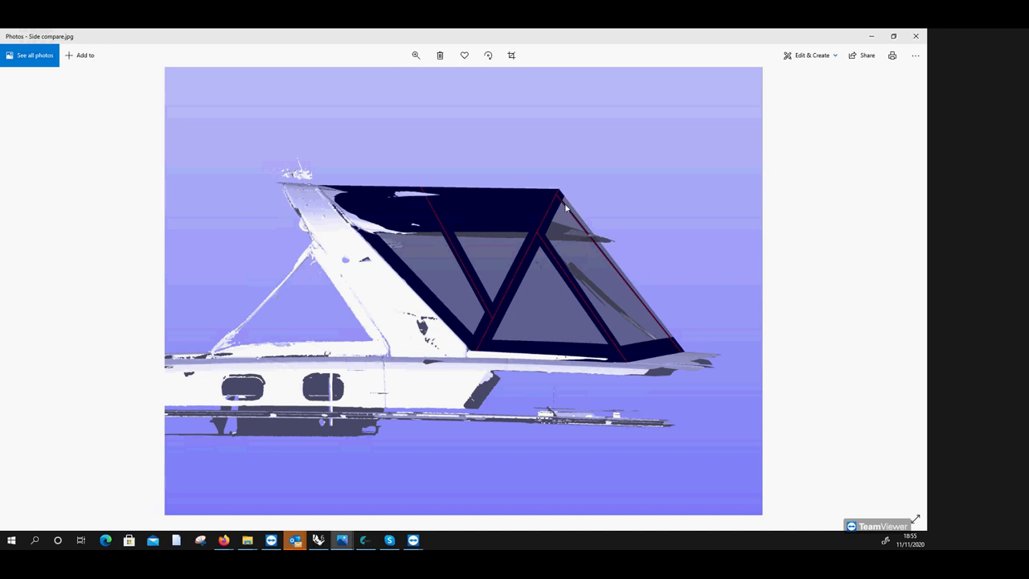
key("Right")
key("Right")
key("Right")
key("Right")
key("Right")
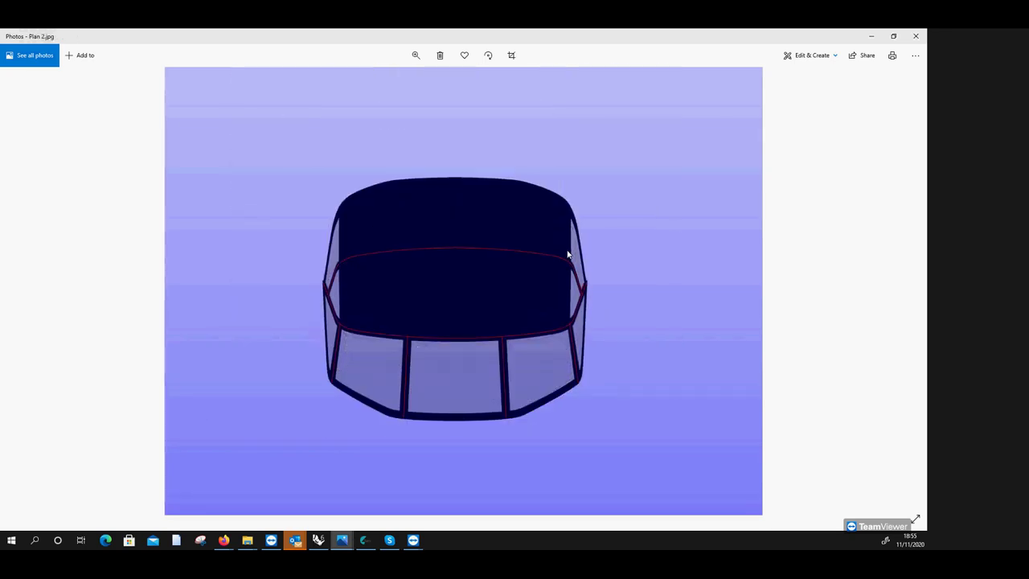
key("Right")
key("Right")
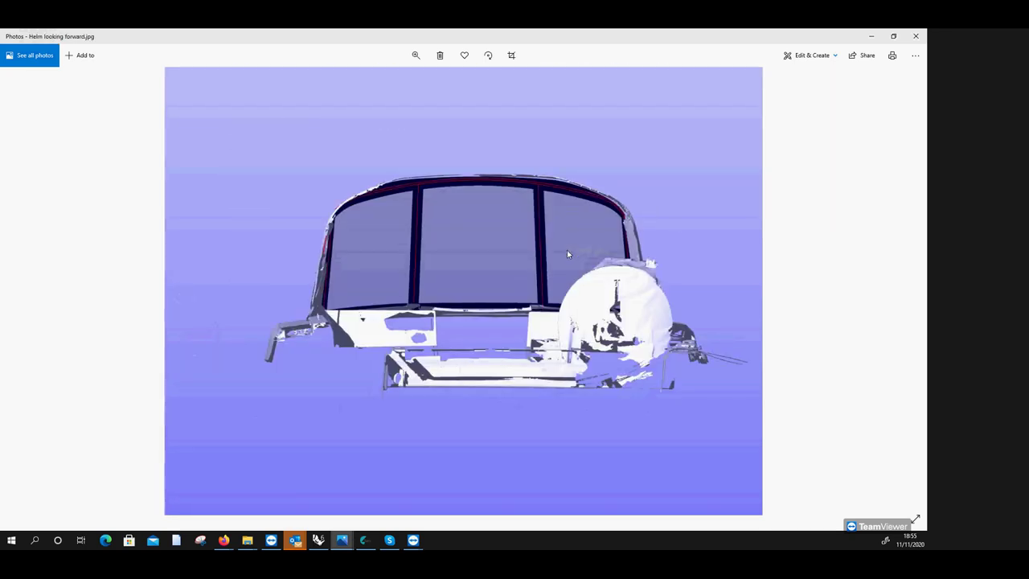
key("Right")
key("Right")
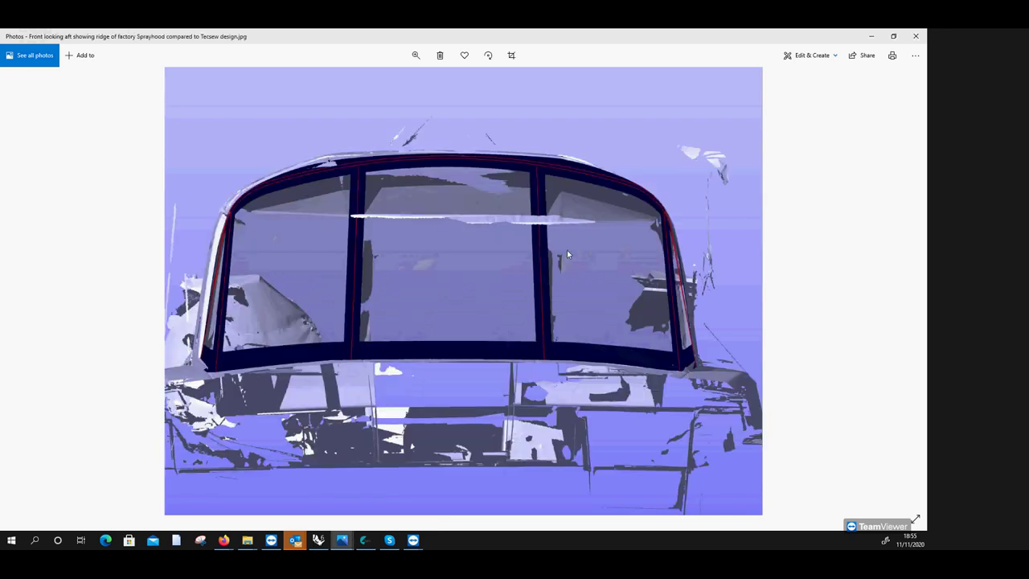
key("Right")
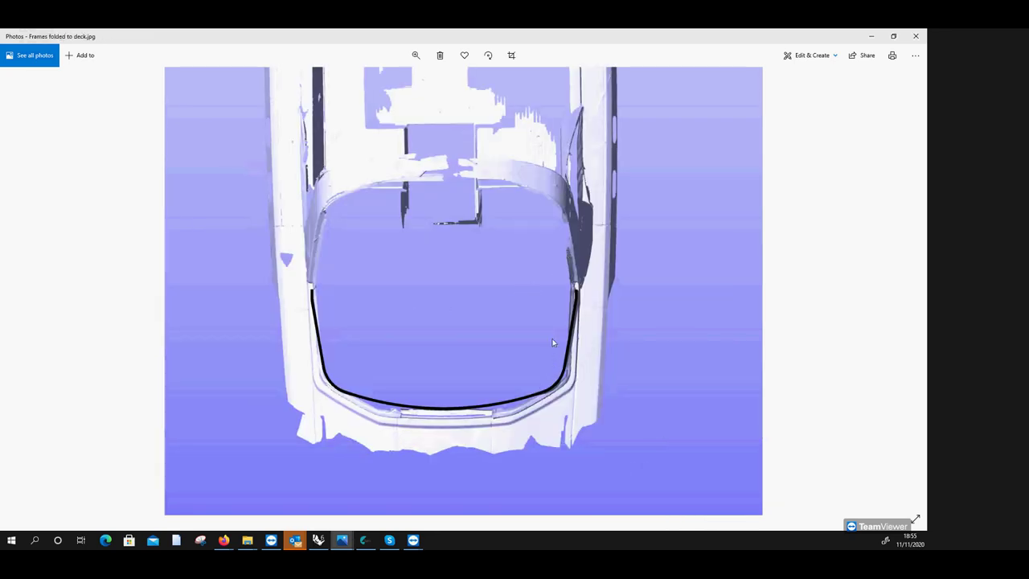
key("Right")
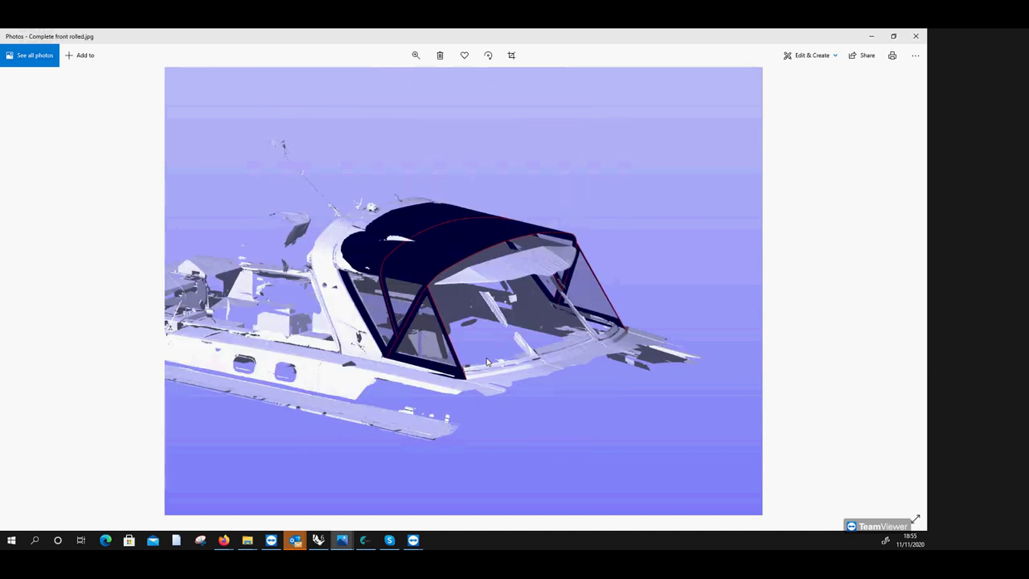
key("Right")
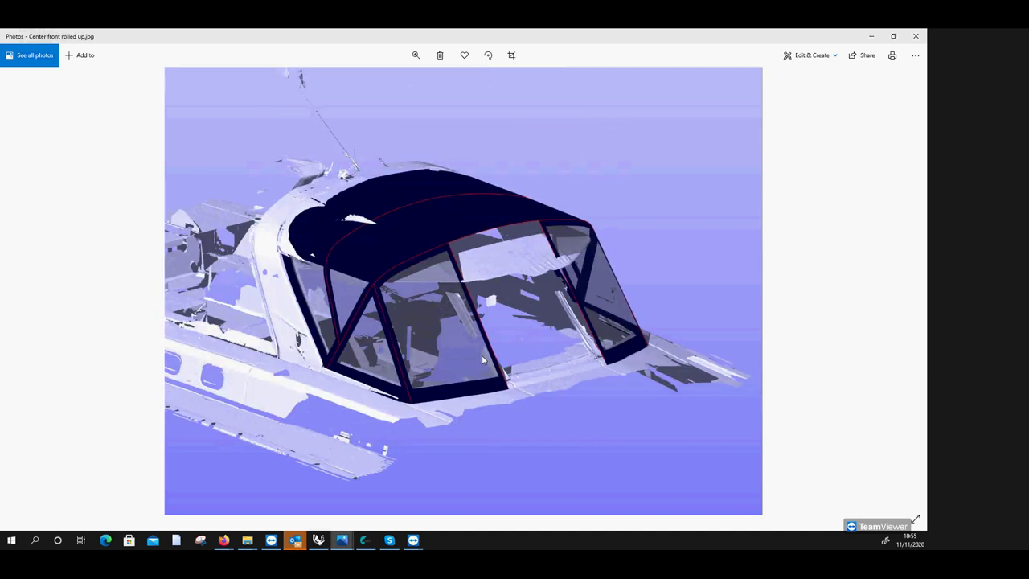
key("Left")
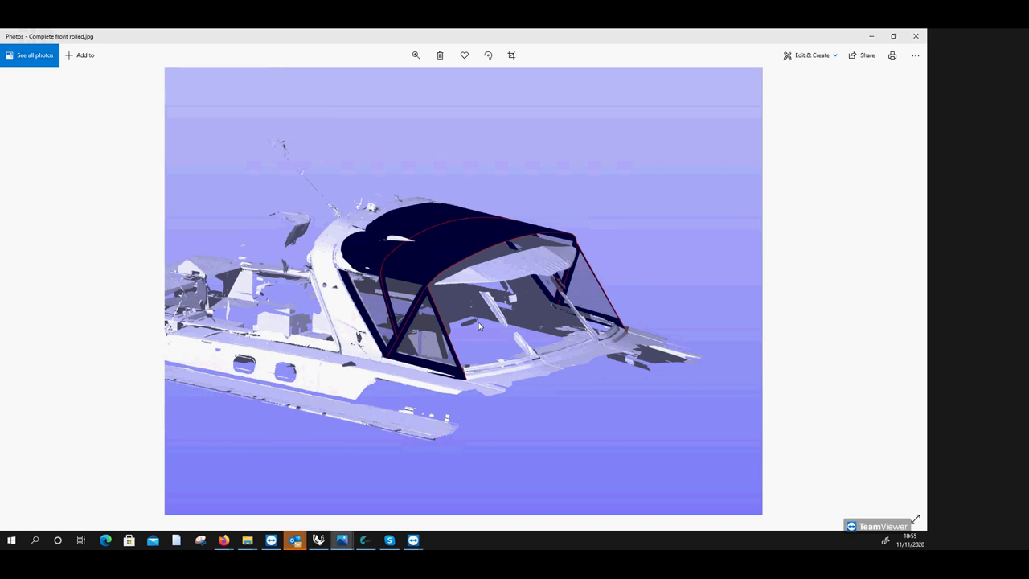
key("Right")
key("Right")
key("Right")
key("Right")
key("Right")
key("Right")
key("Right")
key("Right")
key("Right")
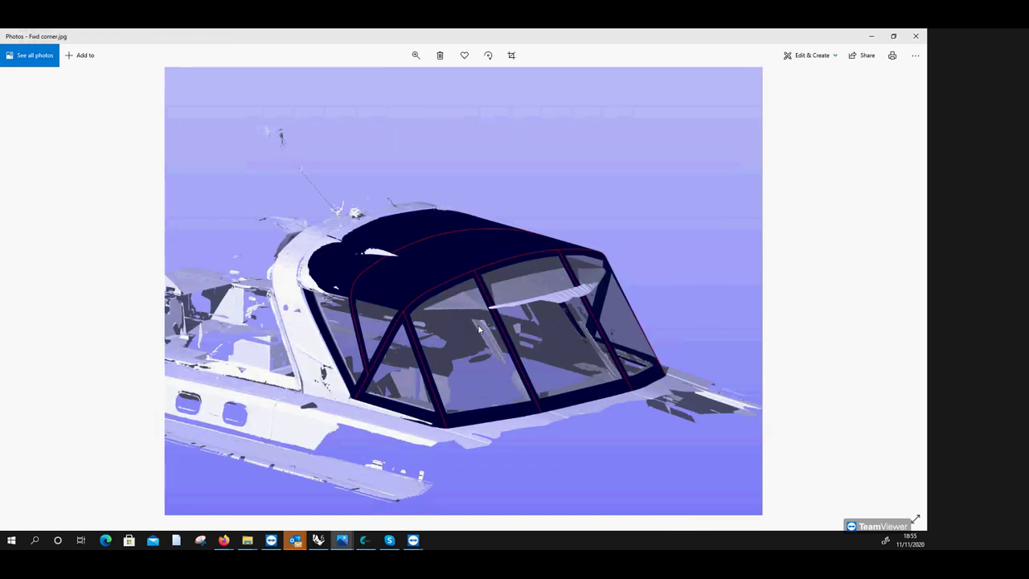
key("Right")
key("Right")
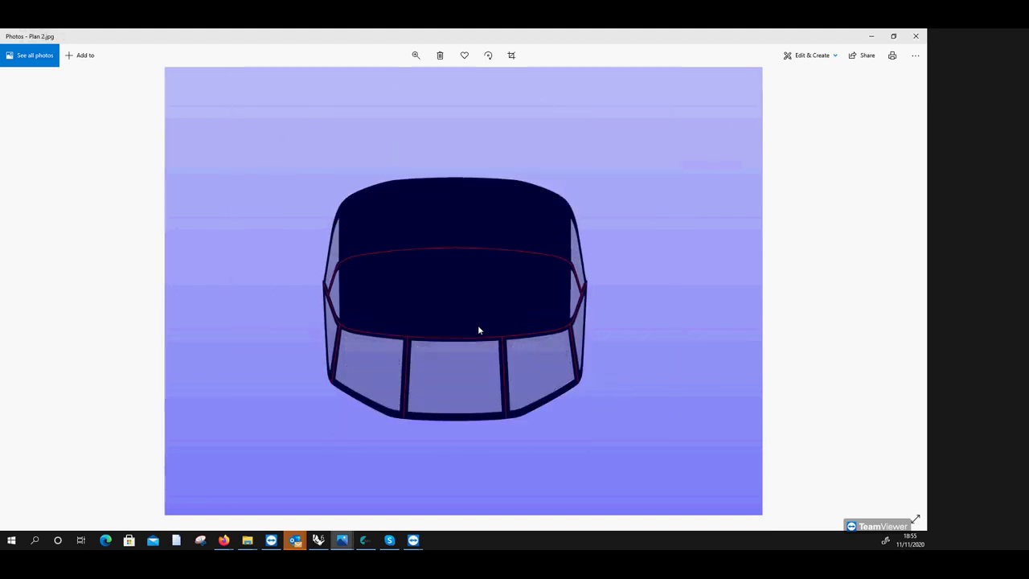
key("Right")
key("Left")
key("Right")
key("Right")
key("Right")
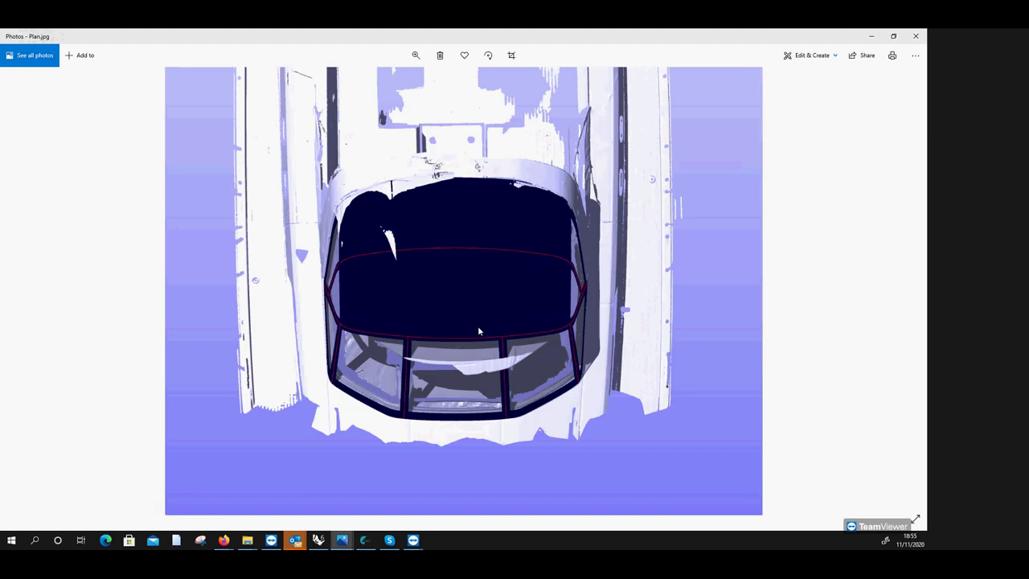
key("Right")
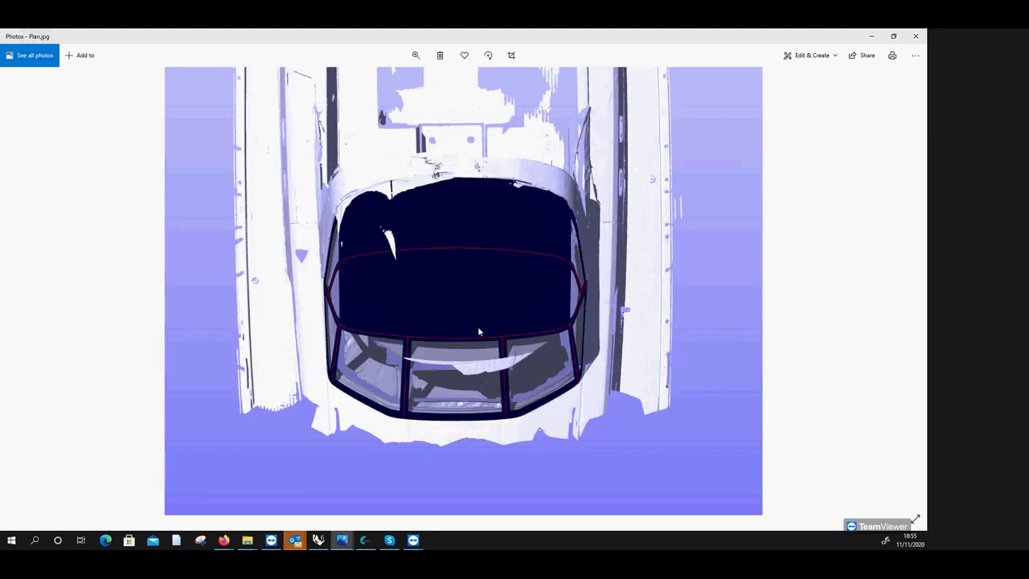
key("Left")
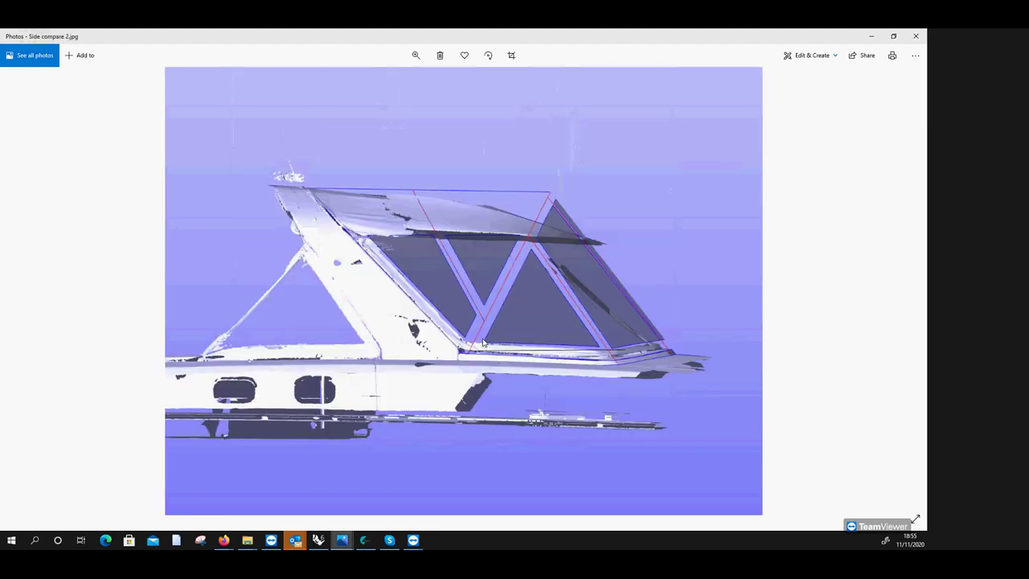
Open the Beneteau GT40 aft cockpit enclosure folder with Extra large icons.
left_click(870, 39)
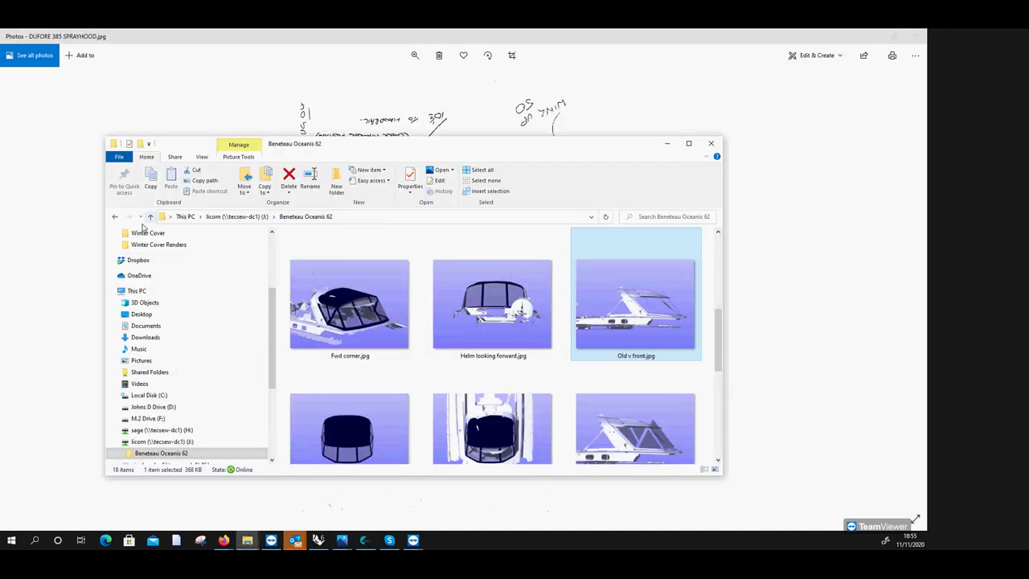
left_click(114, 218)
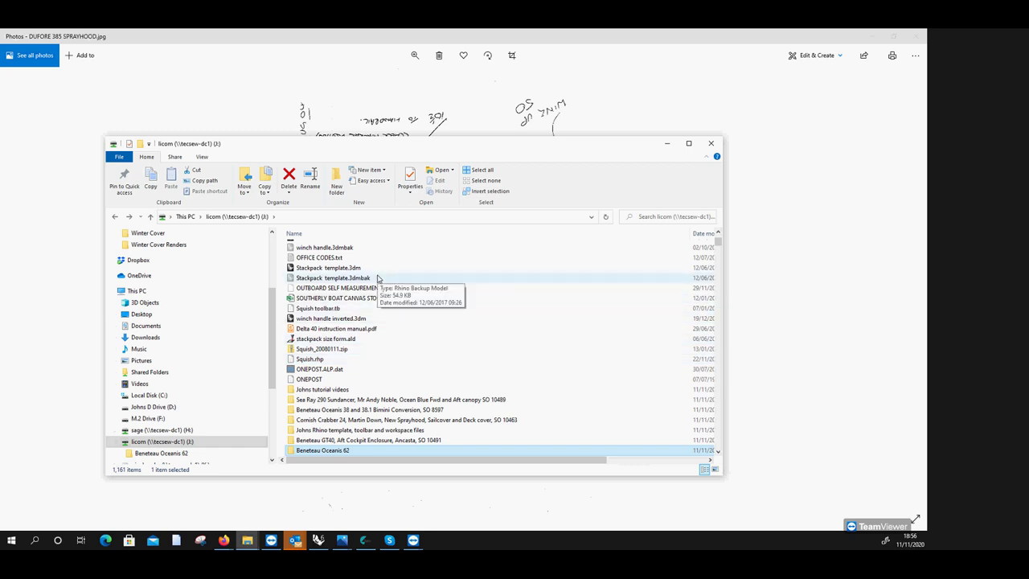
double_click(362, 440)
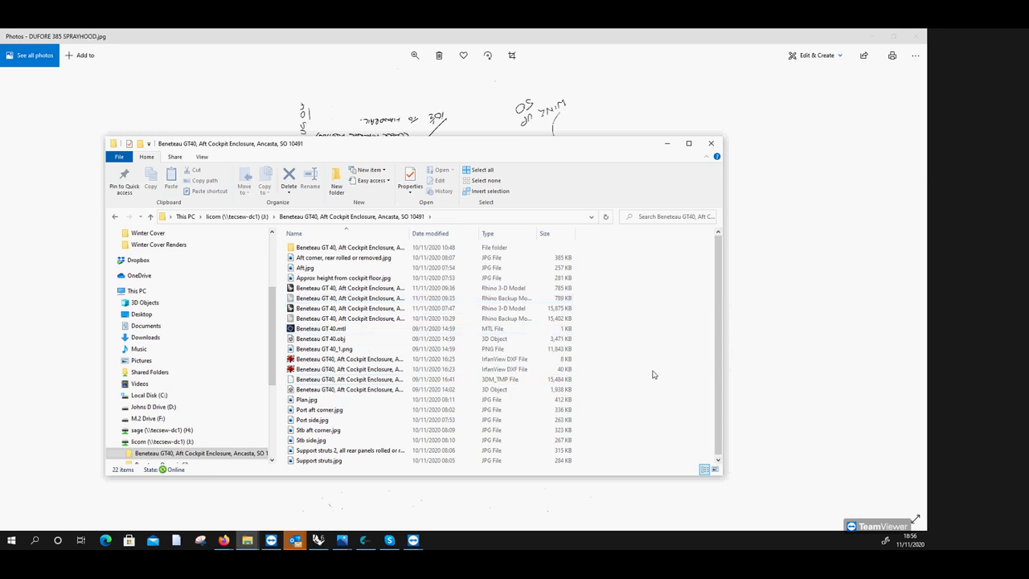
right_click(654, 374)
left_click(668, 378)
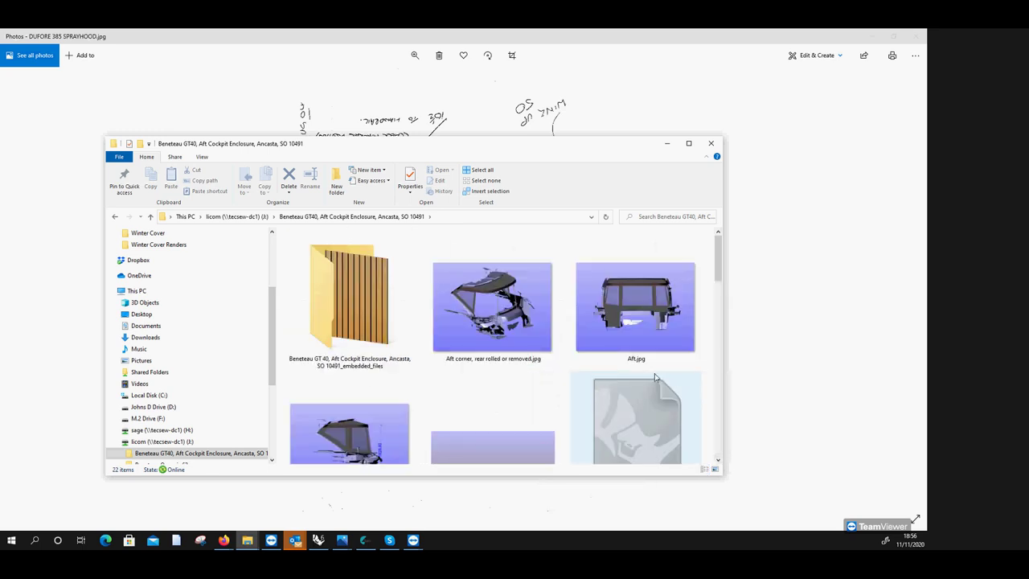
scroll(718, 304, "down", 2)
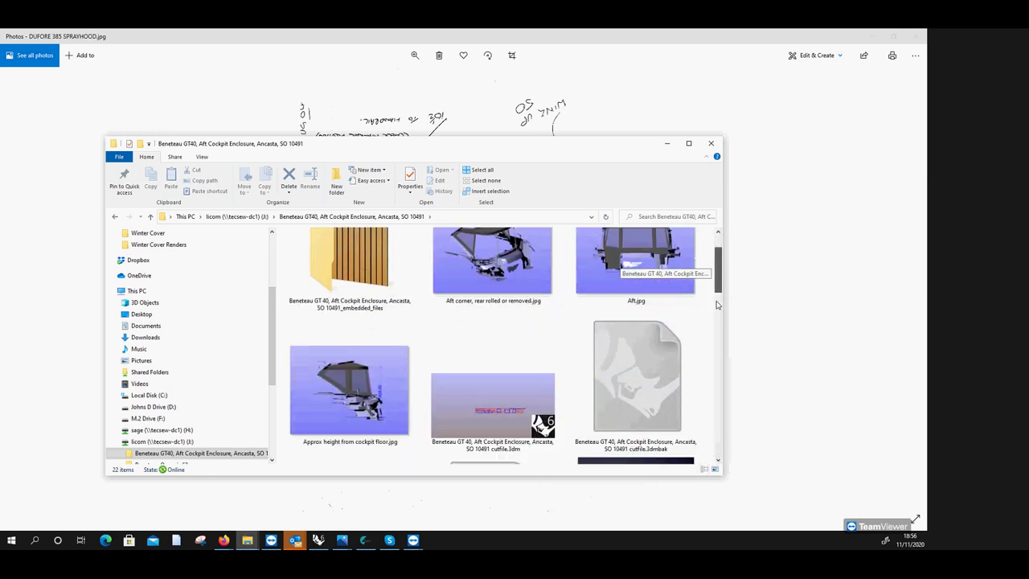
scroll(718, 304, "down", 10)
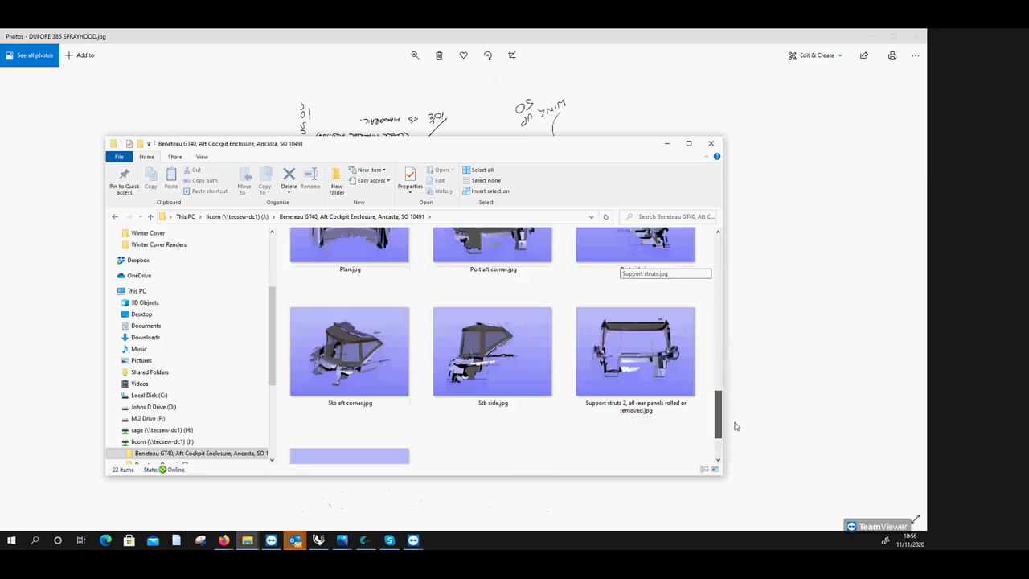
scroll(734, 426, "up", 1)
View Stb aft corner.jpg and the following photos through Support struts.jpg.
left_click(354, 405)
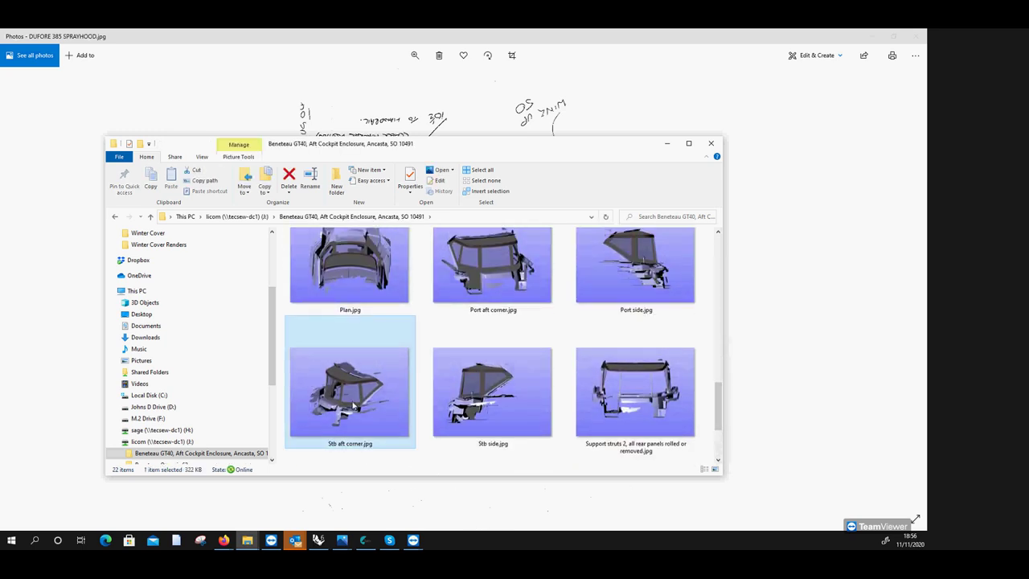
double_click(353, 406)
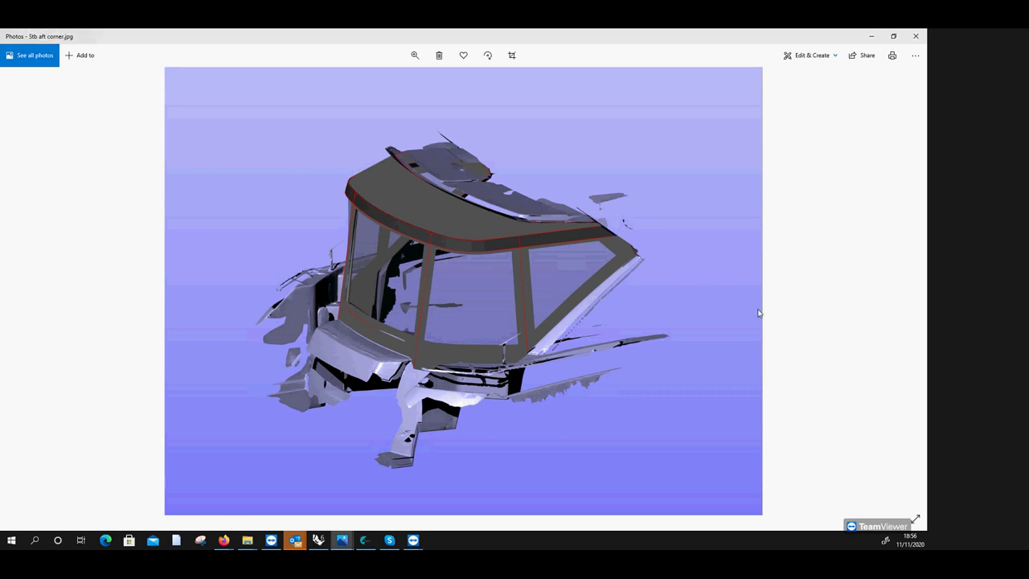
left_click(906, 294)
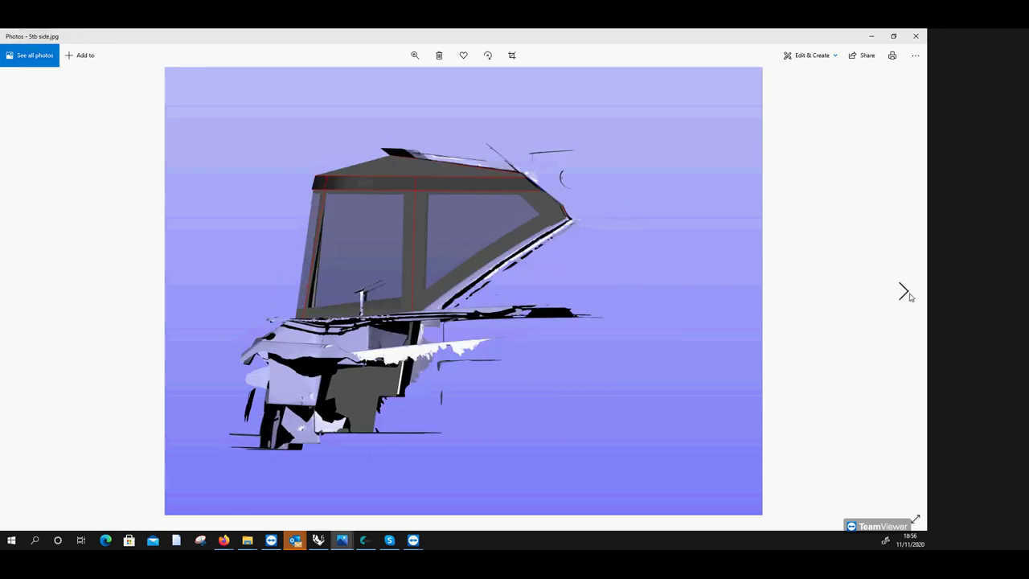
left_click(906, 294)
left_click(907, 295)
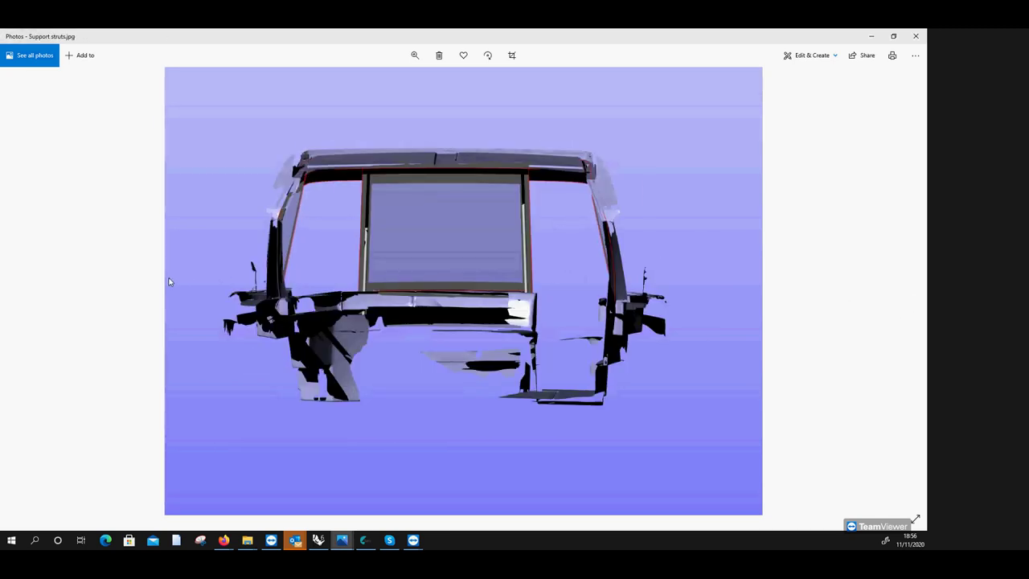
left_click(915, 36)
Open the GT40 enclosure .3dm model in Rhino.
left_click_drag(720, 408, 719, 300)
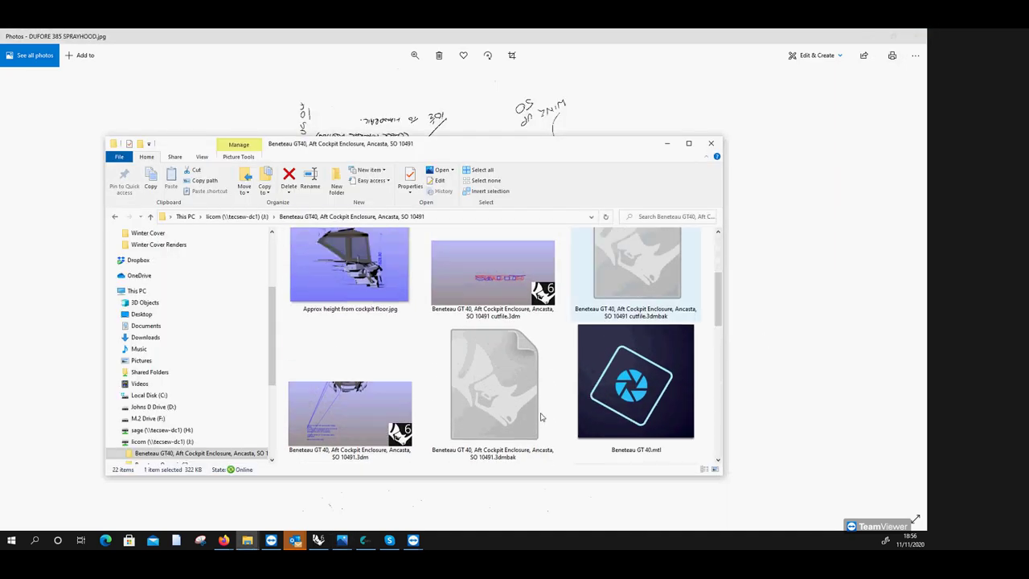
left_click(337, 398)
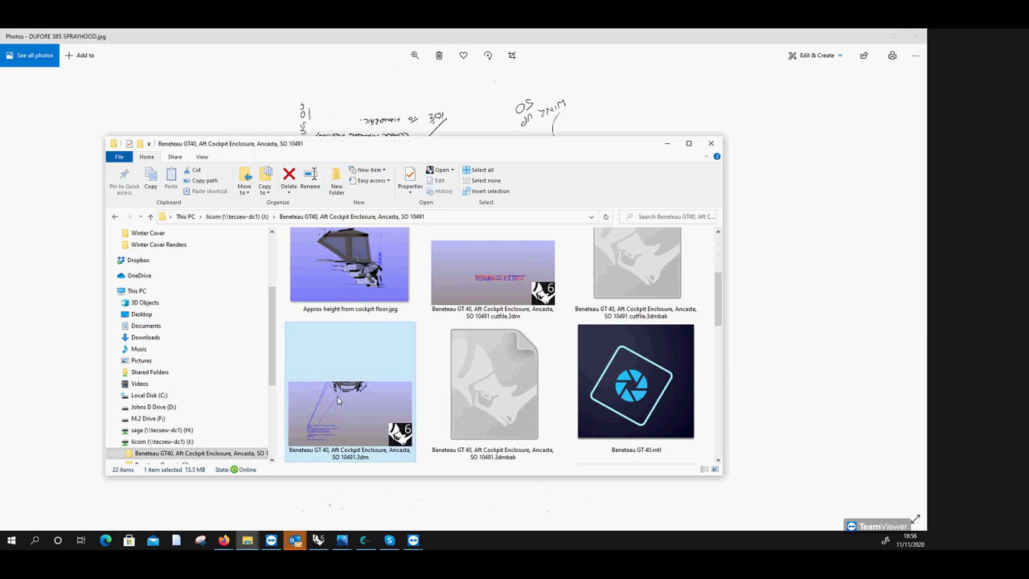
double_click(323, 354)
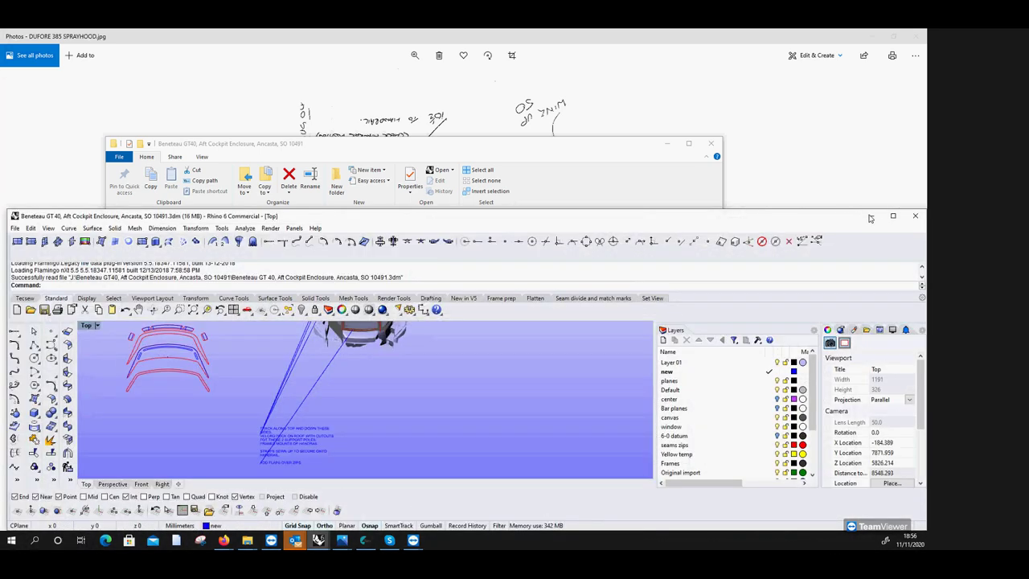
Maximise Rhino and open the GT40 enclosure .3dm via File > Open.
left_click(893, 216)
scroll(481, 378, "down", 3)
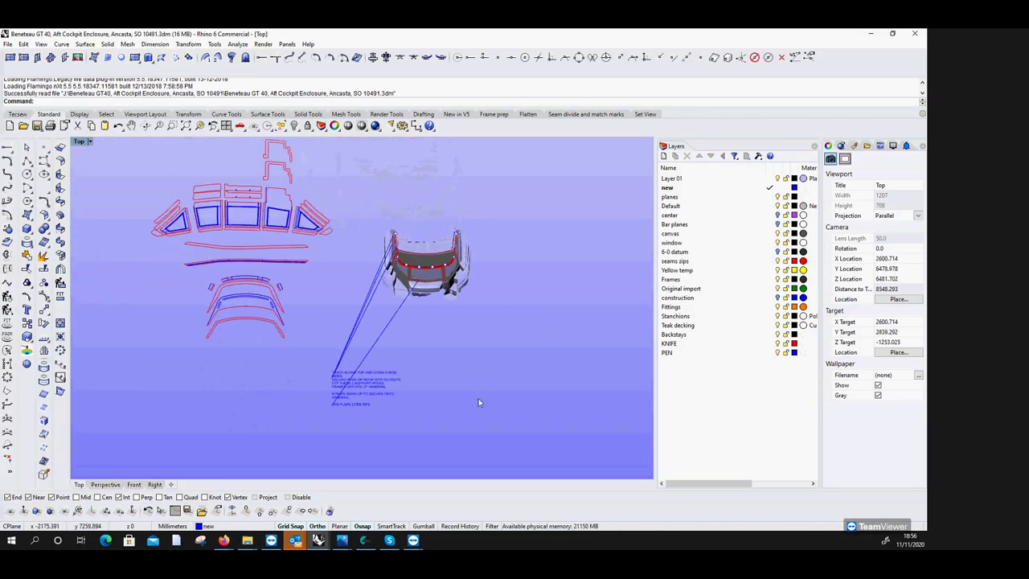
scroll(473, 414, "down", 2)
scroll(321, 264, "up", 5)
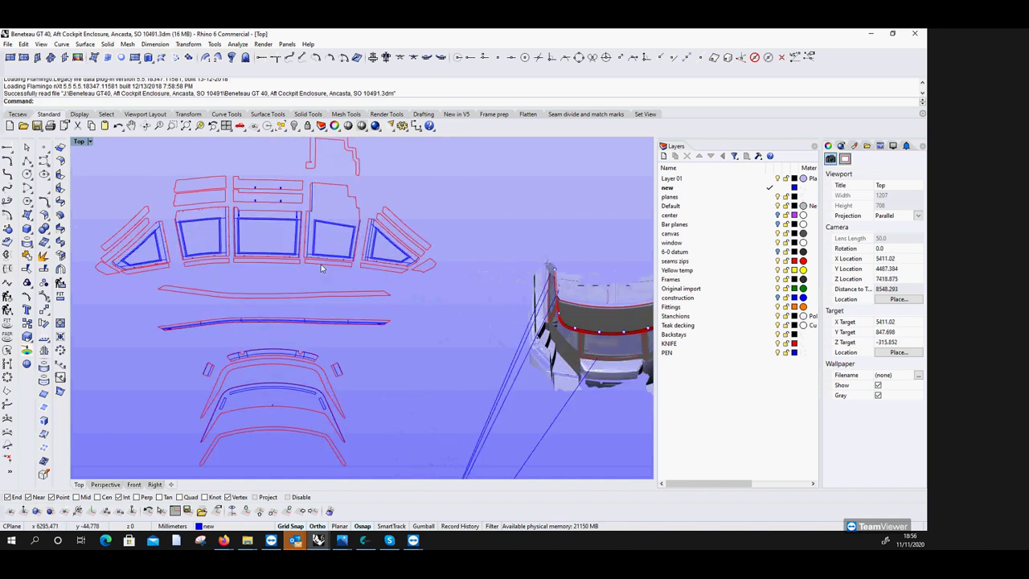
scroll(320, 263, "down", 4)
scroll(340, 252, "up", 2)
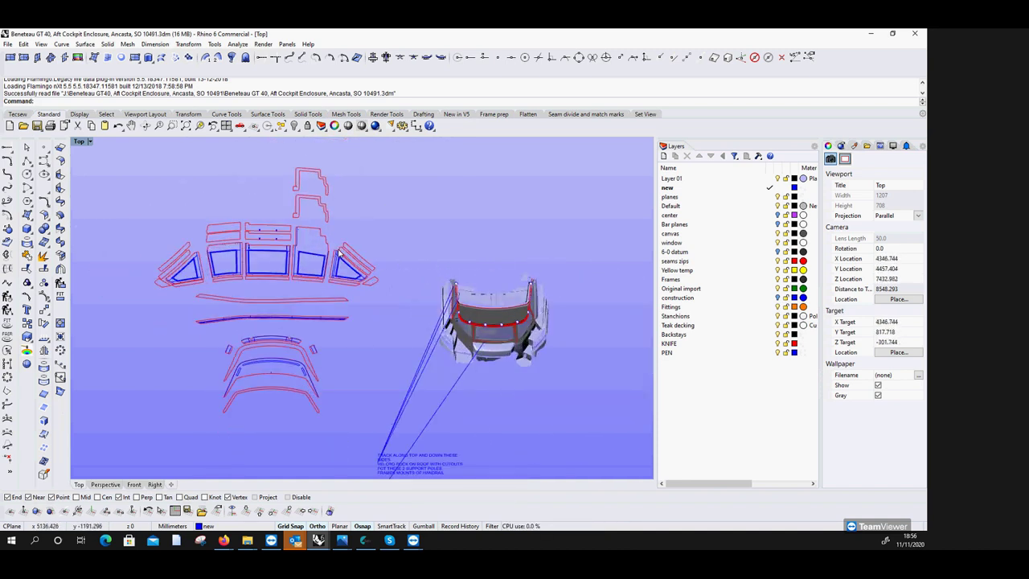
scroll(339, 252, "up", 3)
scroll(341, 296, "down", 3)
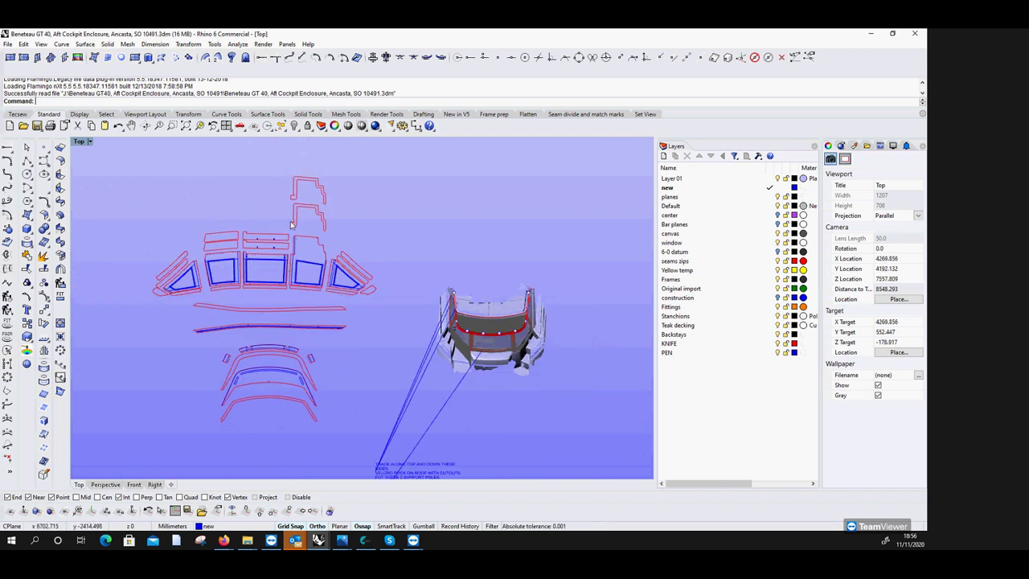
left_click(7, 44)
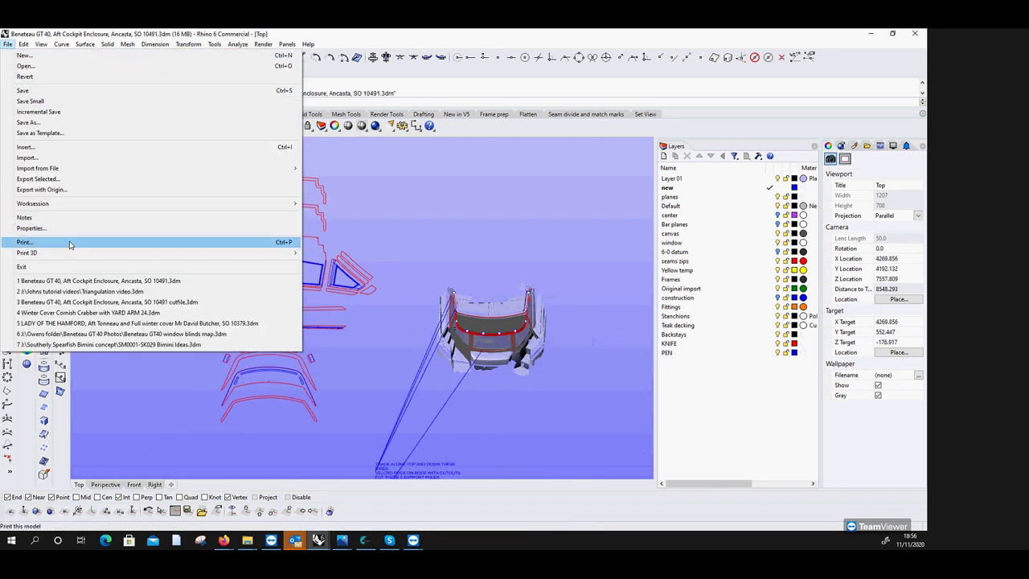
left_click(67, 65)
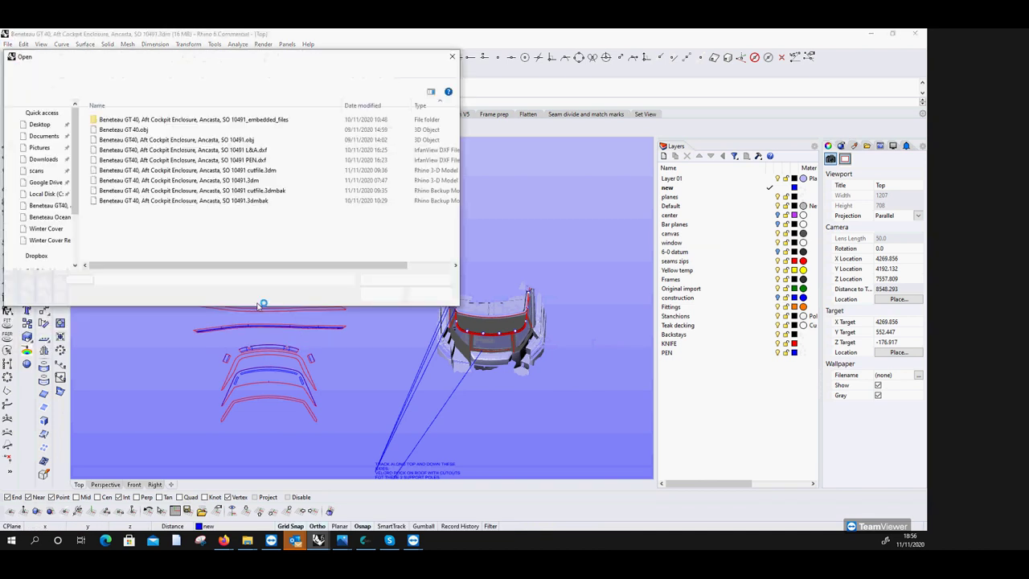
left_click(226, 182)
double_click(228, 182)
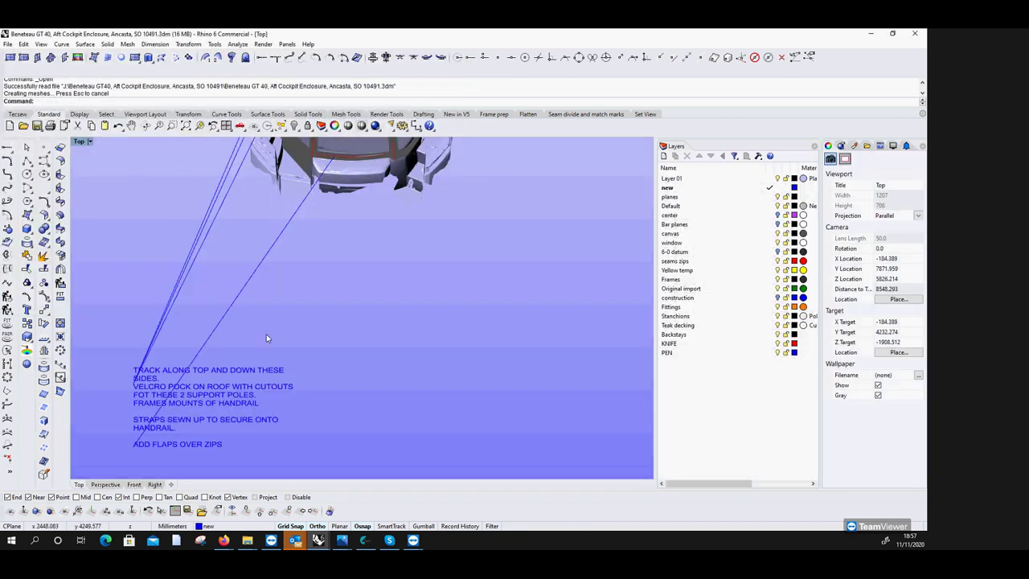
Hide the notes with their leader lines and all flat pattern curves and labels.
left_click_drag(324, 466, 112, 149)
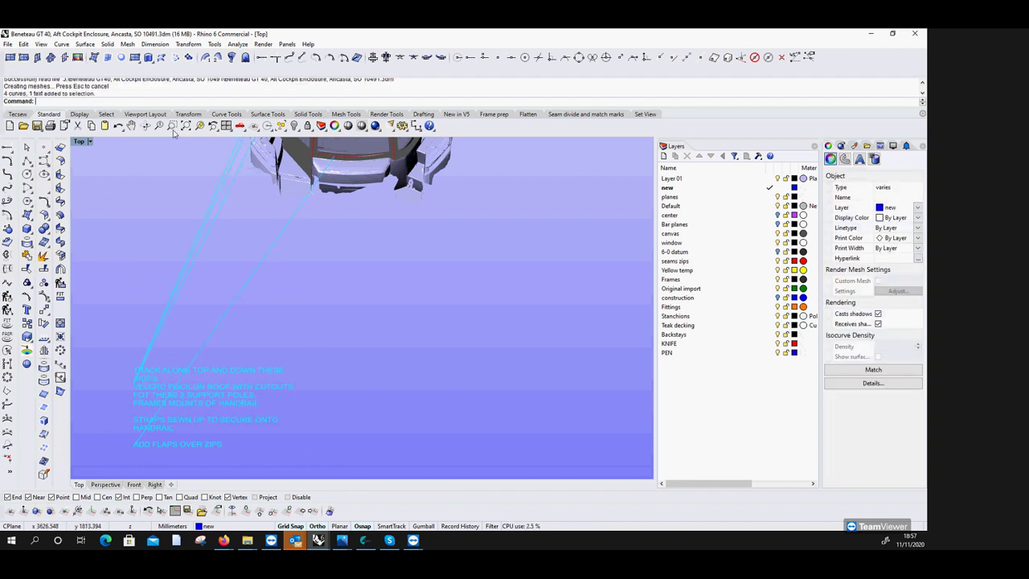
left_click(294, 126)
scroll(238, 211, "down", 3)
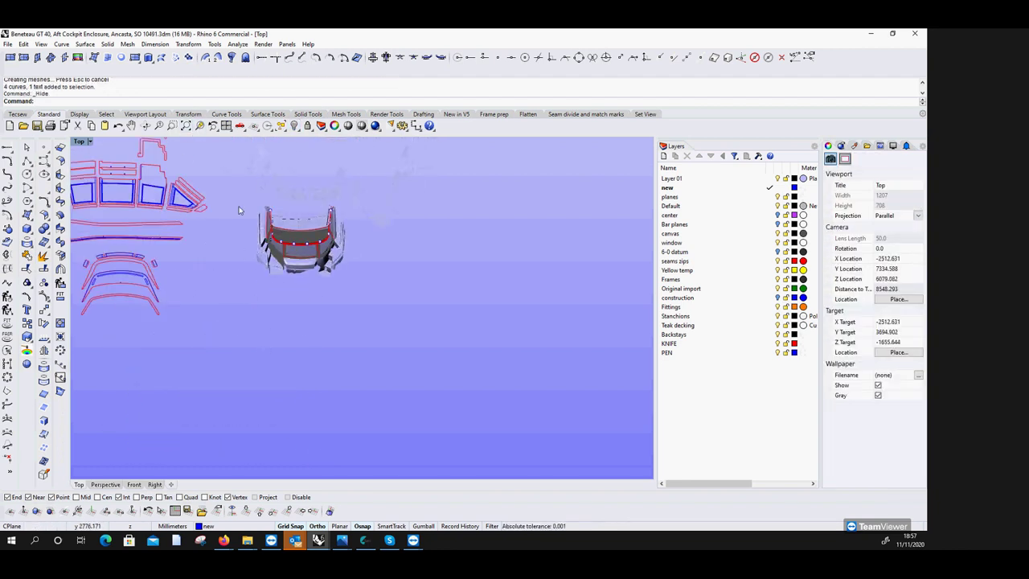
scroll(393, 386, "down", 3)
left_click_drag(351, 383, 219, 251)
left_click(294, 126)
Rotate the view to see the enclosure in 3D.
scroll(392, 346, "up", 2)
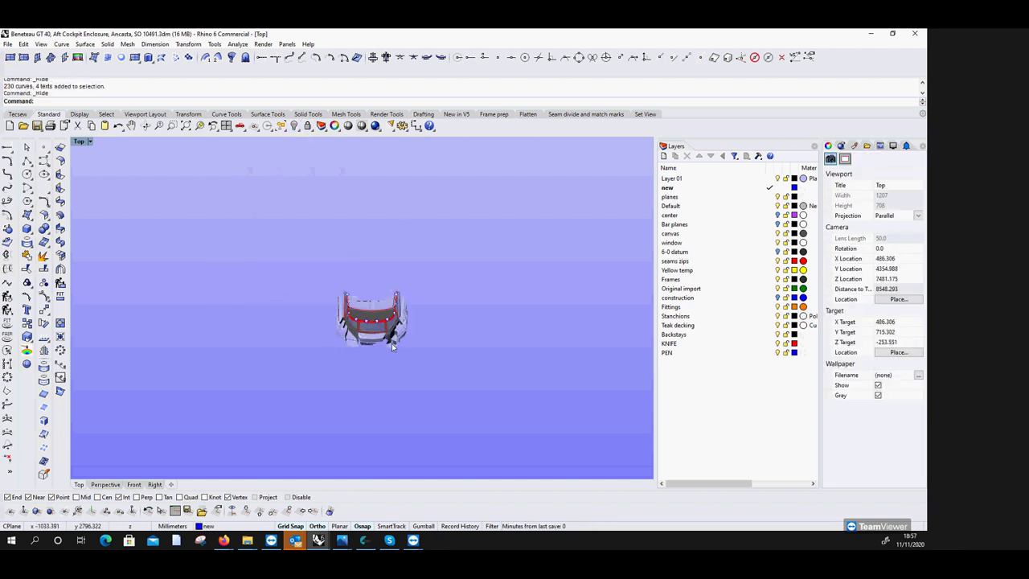
scroll(393, 345, "up", 4)
left_click(144, 126)
left_click_drag(199, 315, 294, 245)
Orbit the enclosure and toggle the window glass, seams zips and Frames layers.
left_click(294, 245)
left_click(281, 208)
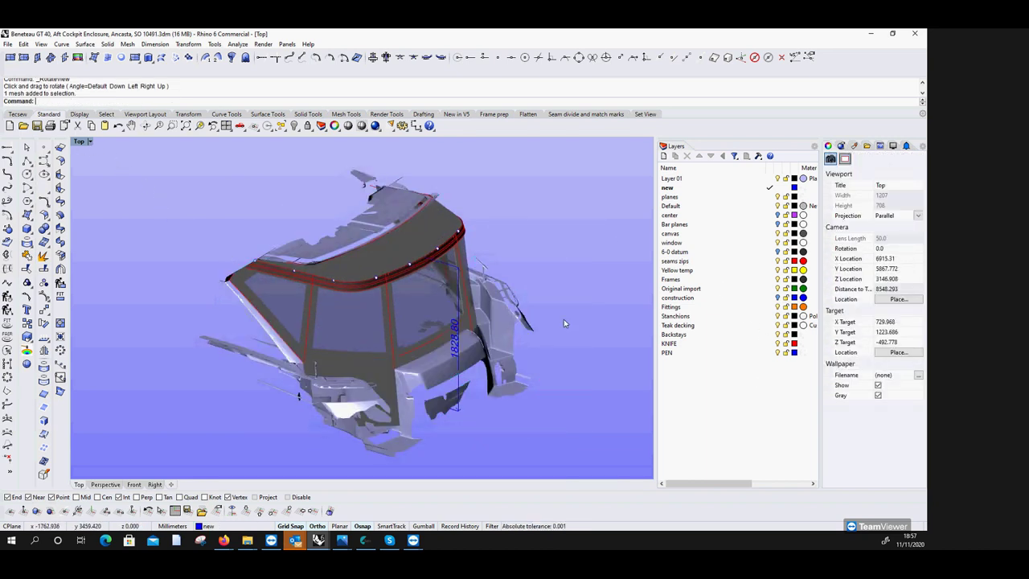
left_click_drag(422, 390, 488, 371)
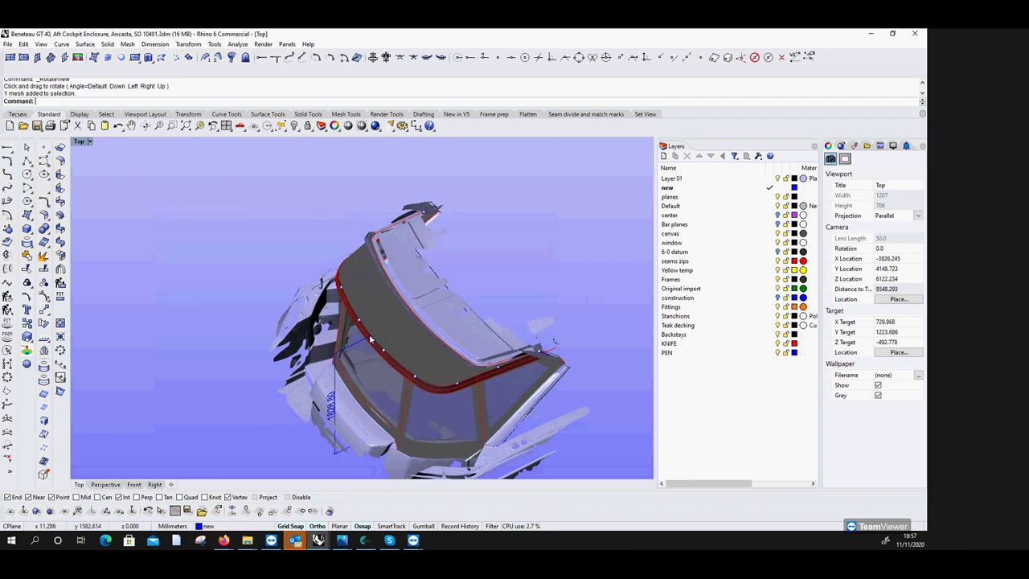
left_click_drag(274, 395, 274, 345)
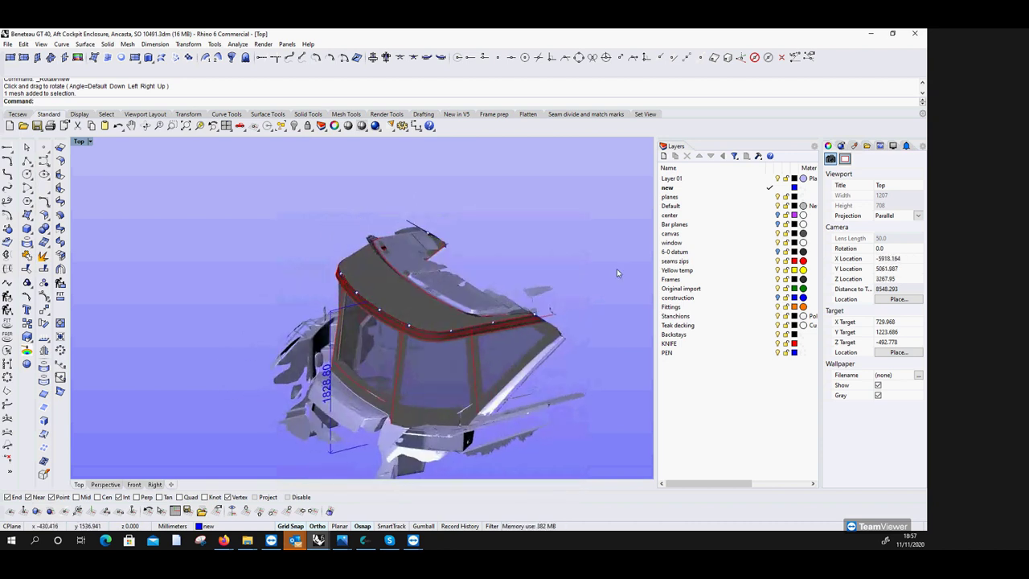
left_click(778, 242)
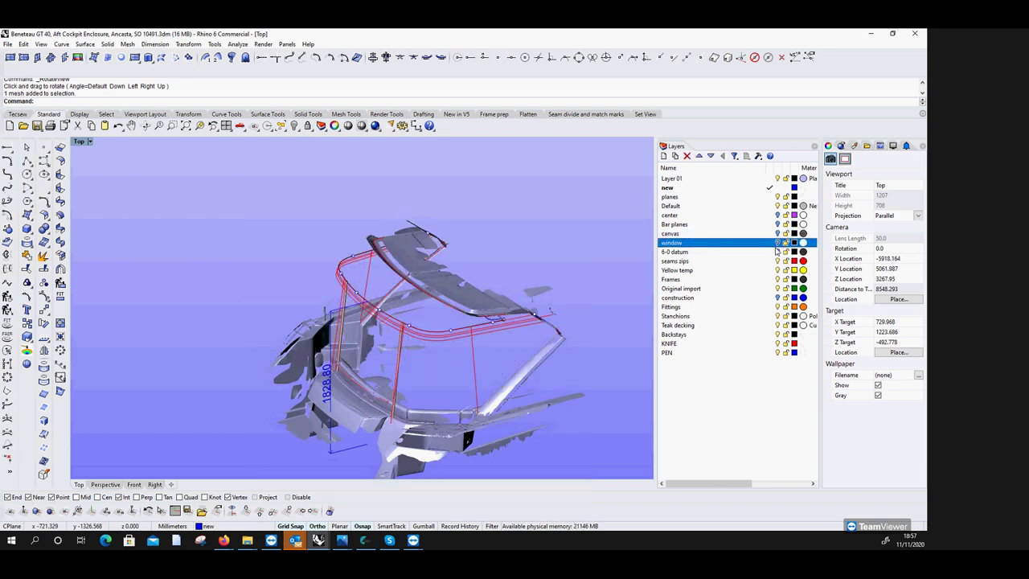
left_click(778, 262)
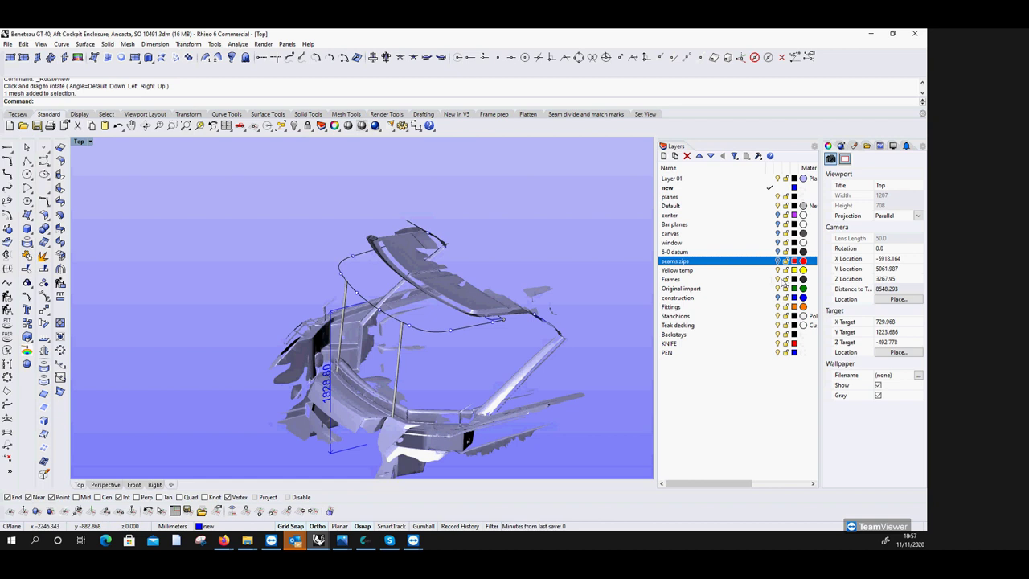
left_click(735, 280)
left_click_drag(485, 367, 424, 369)
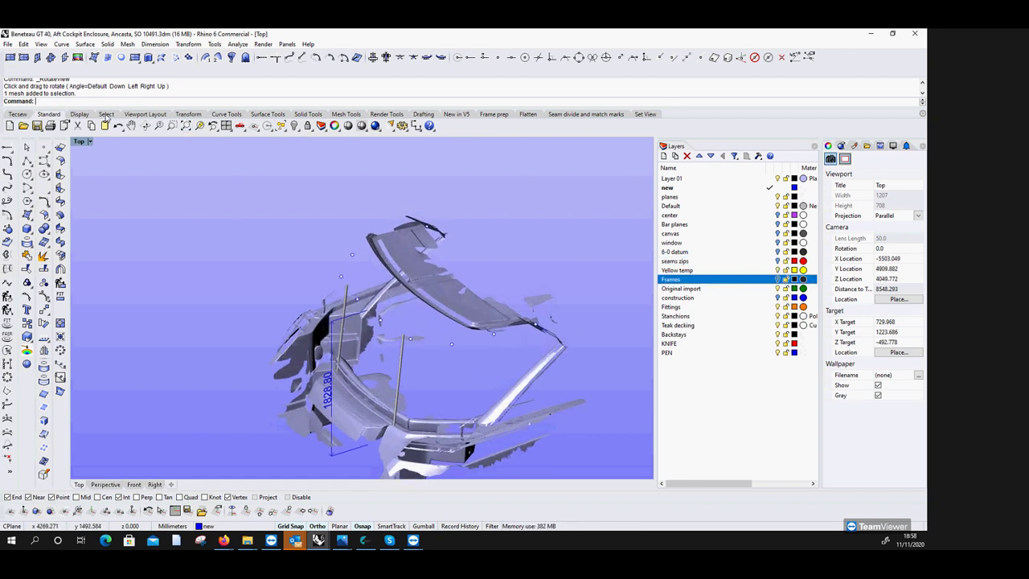
Delete all point objects and the 1828.80 linear dimension, then close the model.
left_click(105, 114)
left_click(145, 126)
key("Delete")
left_click(398, 361)
left_click(346, 300)
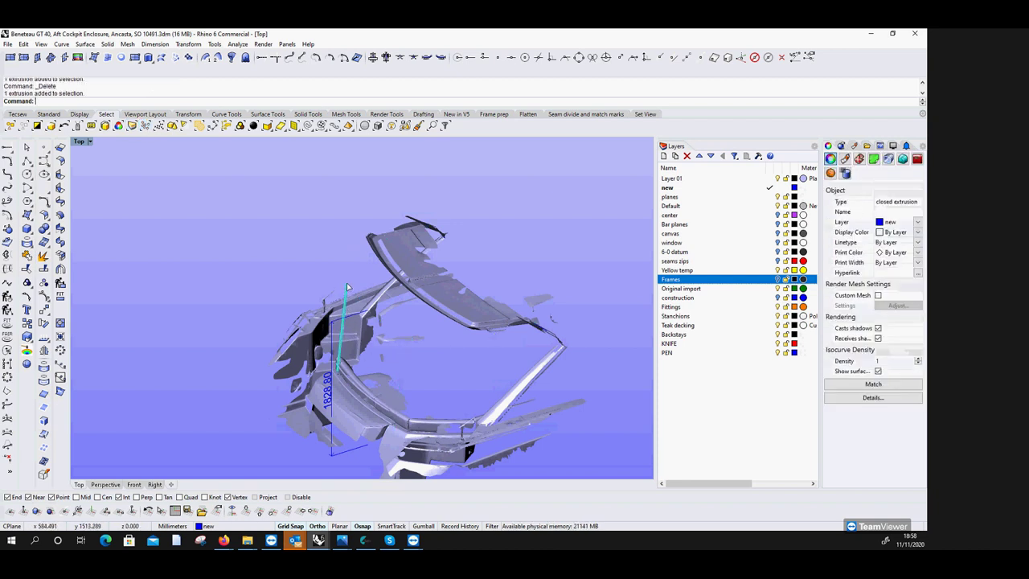
left_click_drag(346, 300, 381, 313)
left_click(400, 316)
key("Delete")
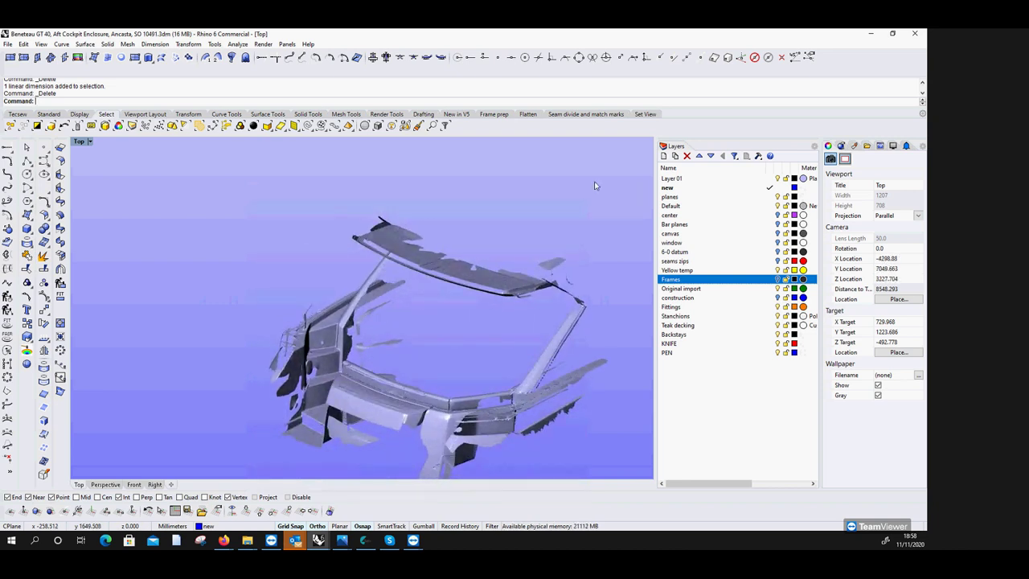
left_click(914, 36)
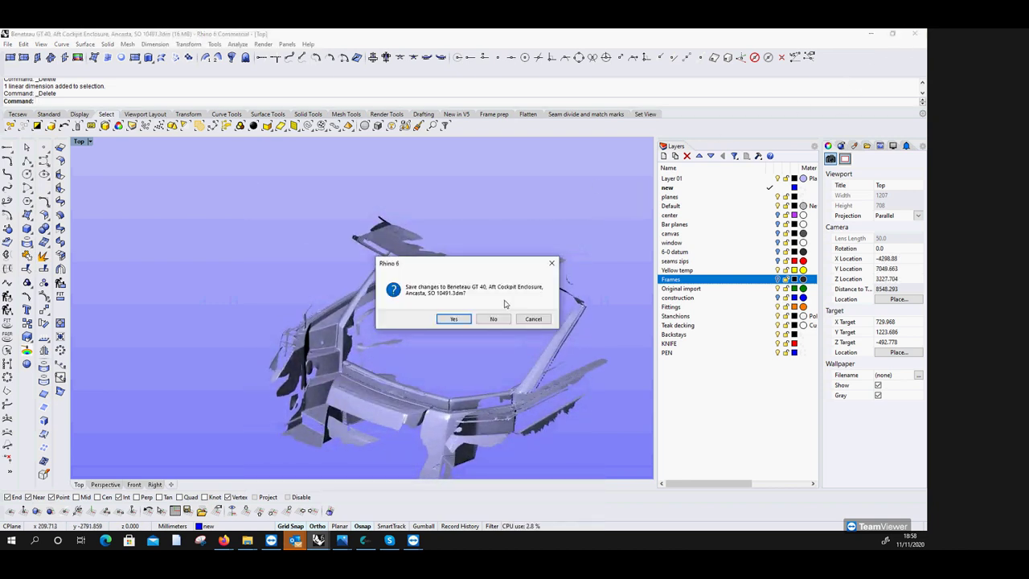
Close the model without saving, then view Stb aft corner, Port side and Stb side photos.
left_click(495, 320)
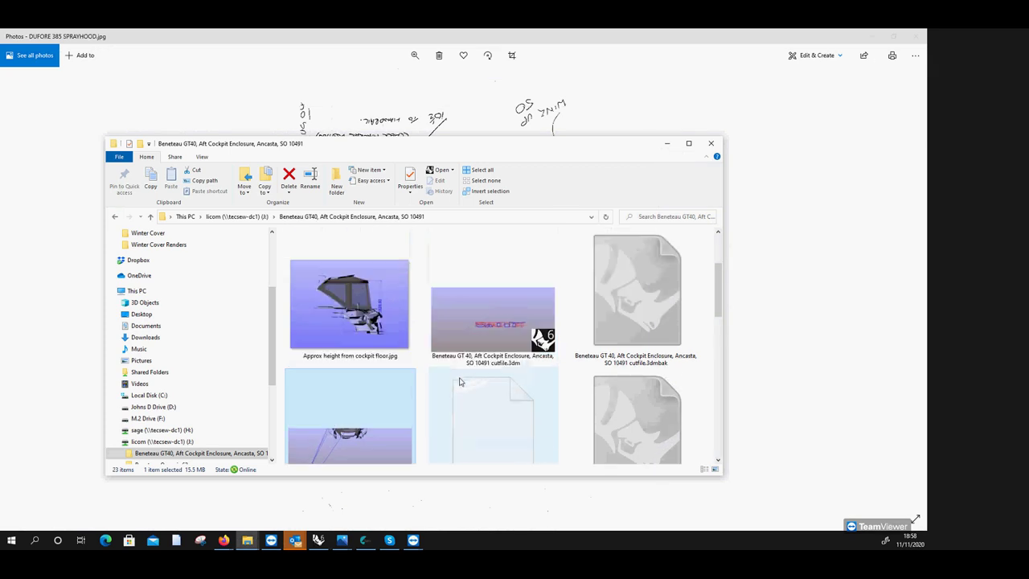
scroll(522, 303, "down", 10)
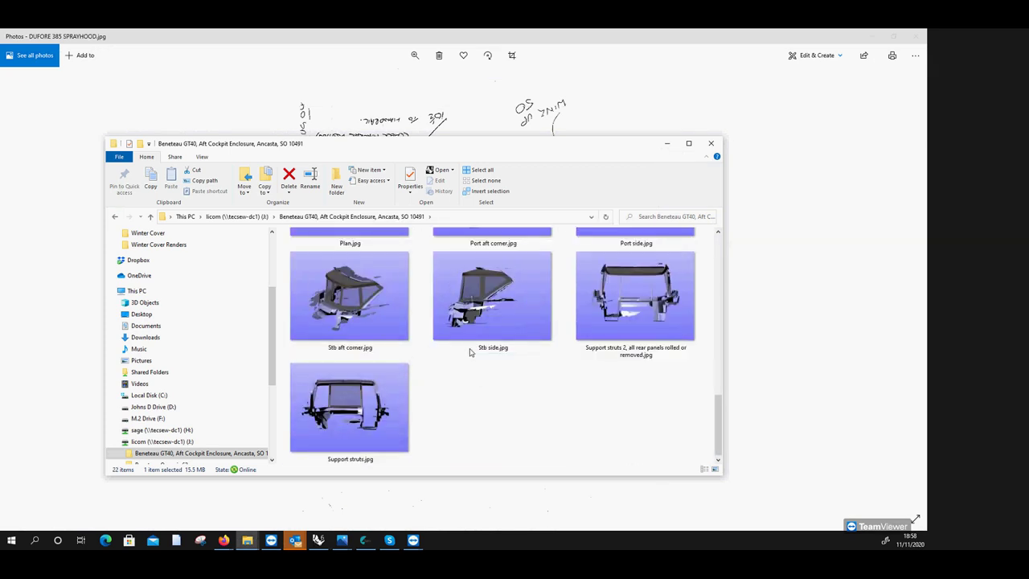
double_click(397, 285)
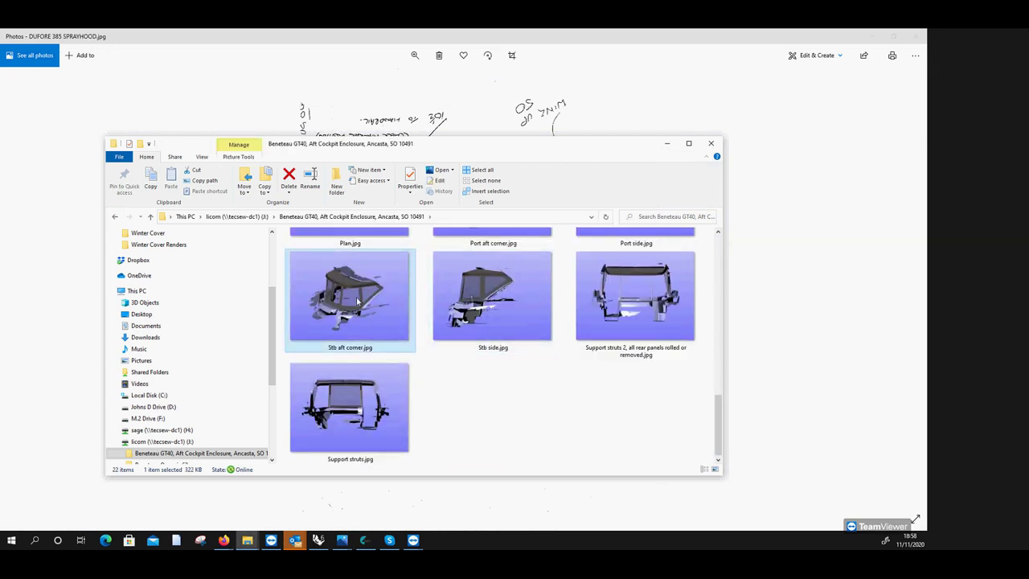
key("Left")
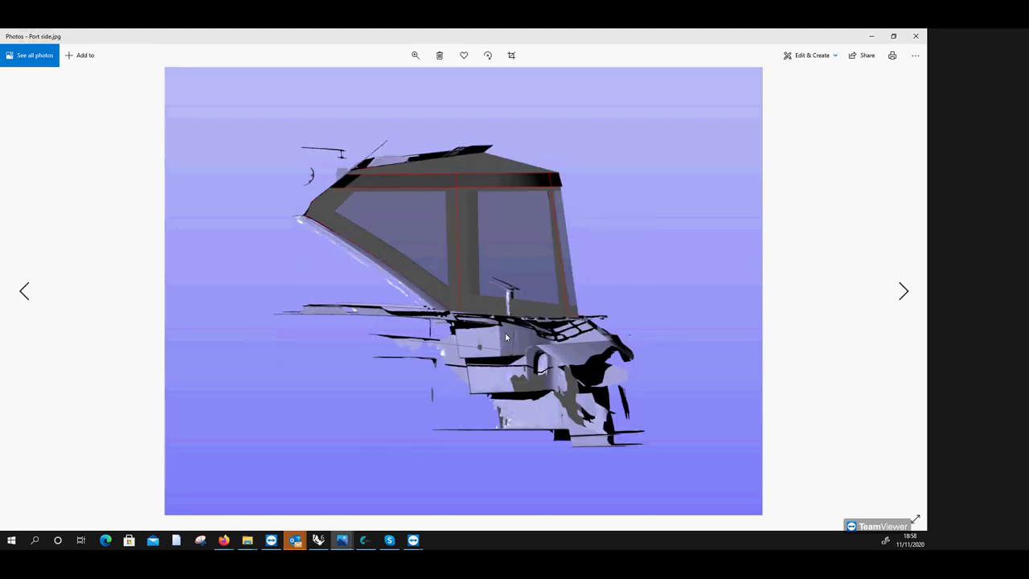
key("Right")
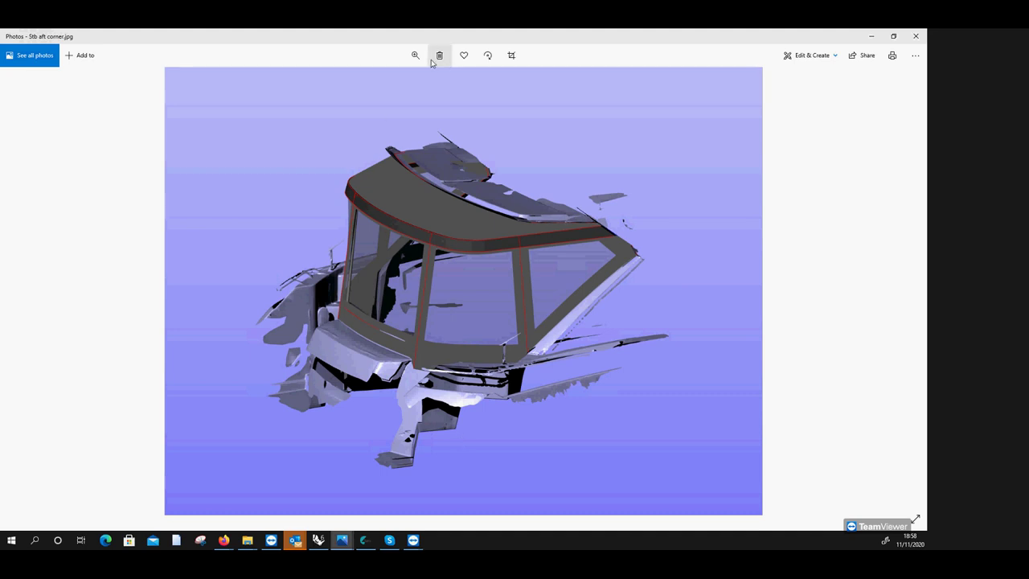
key("Left")
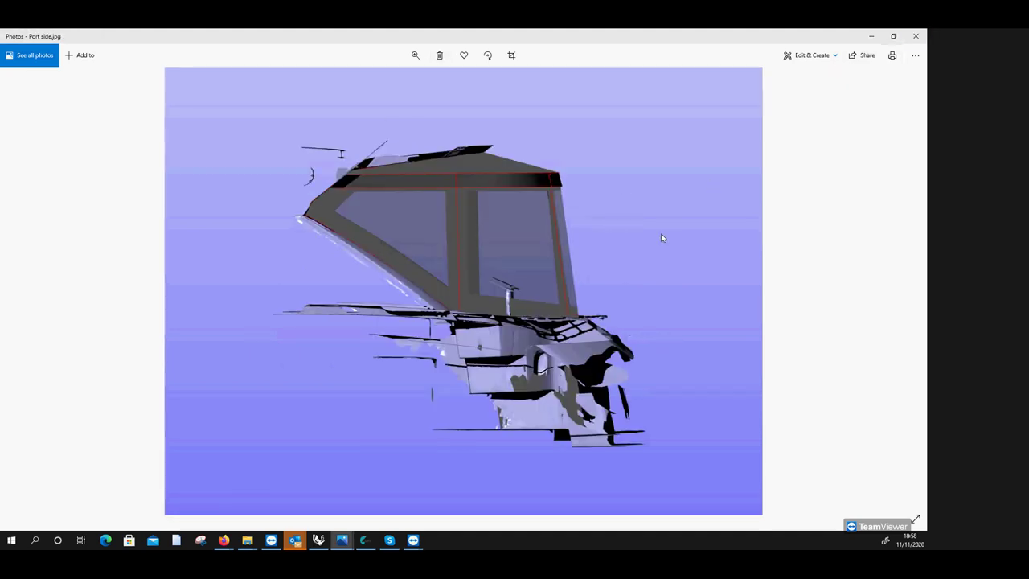
key("Left")
key("Left")
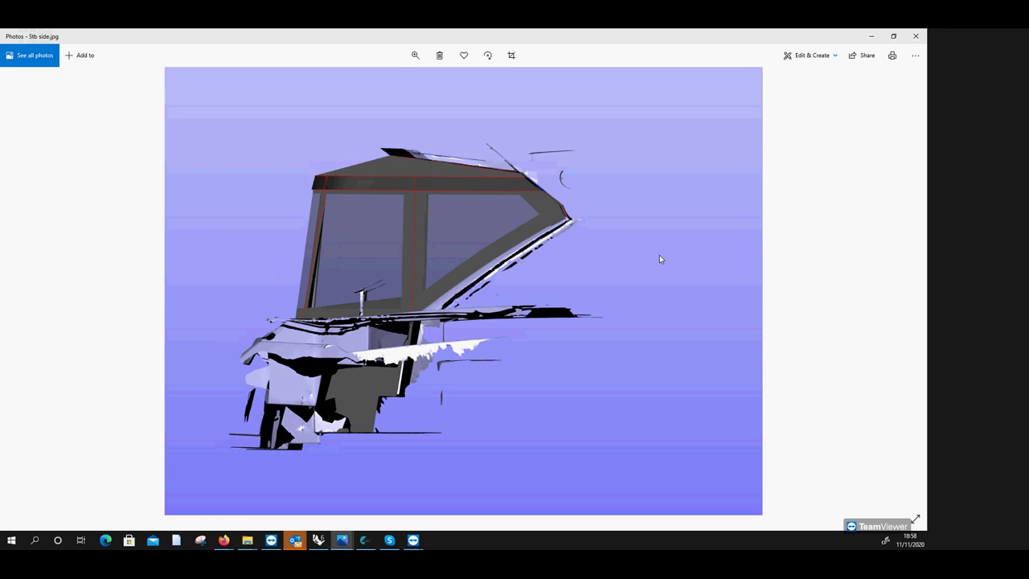
key("Right")
key("Right")
key("Right")
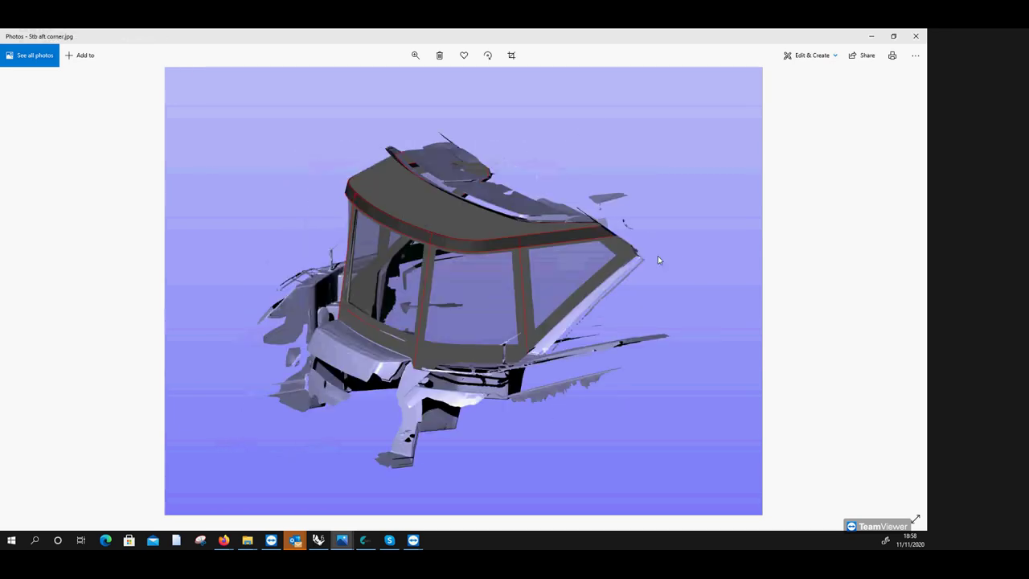
left_click(916, 36)
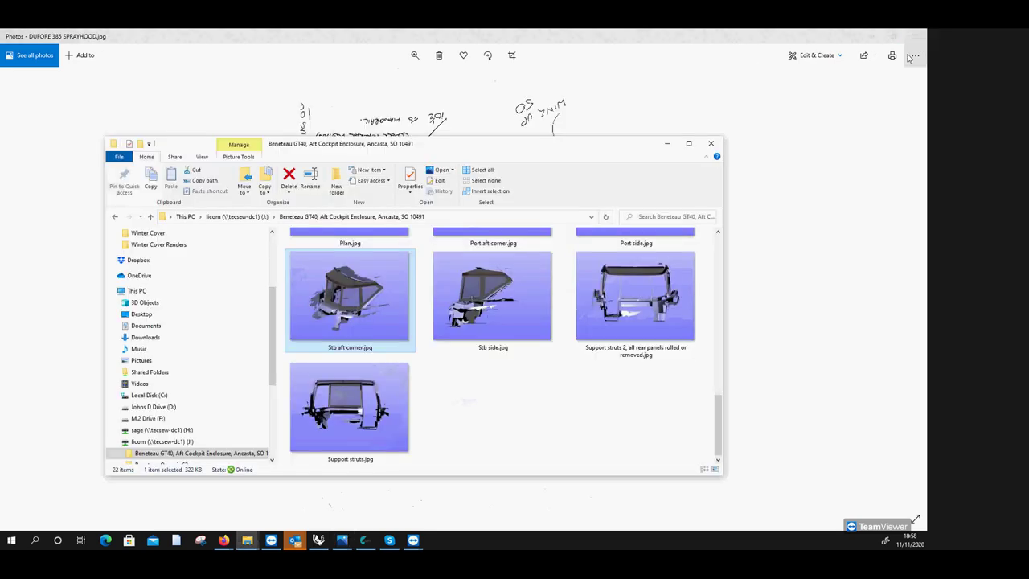
Close the folder window, flip between the hanse 458 and sprayhood images, and close Photos.
left_click(712, 144)
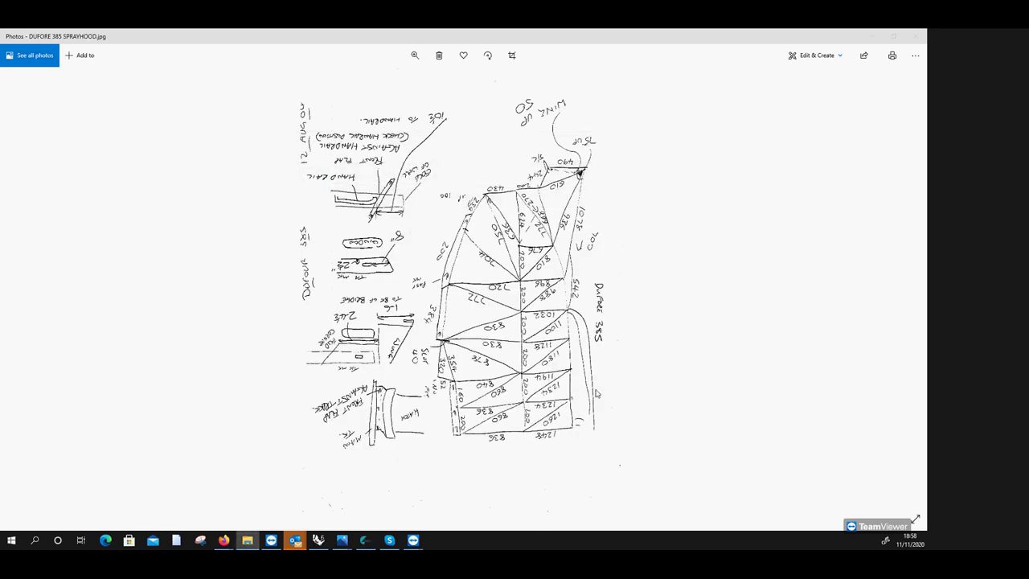
key("Right")
key("Left")
key("Right")
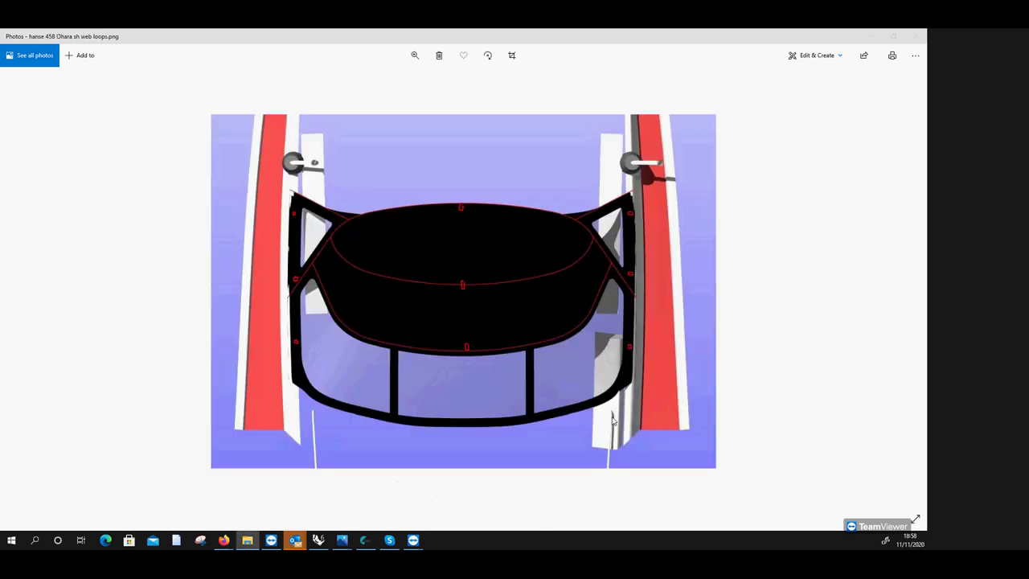
key("Left")
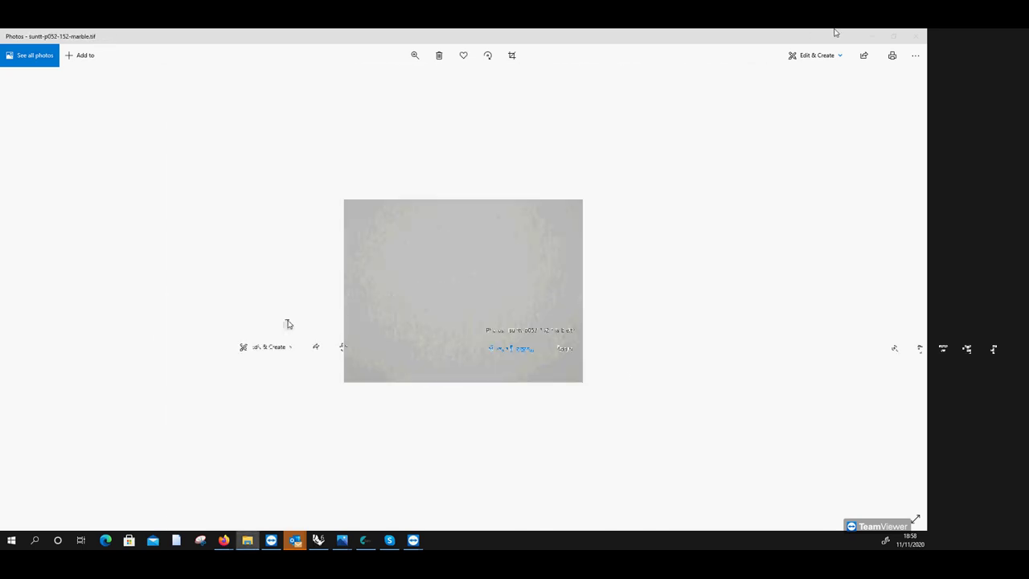
left_click(915, 36)
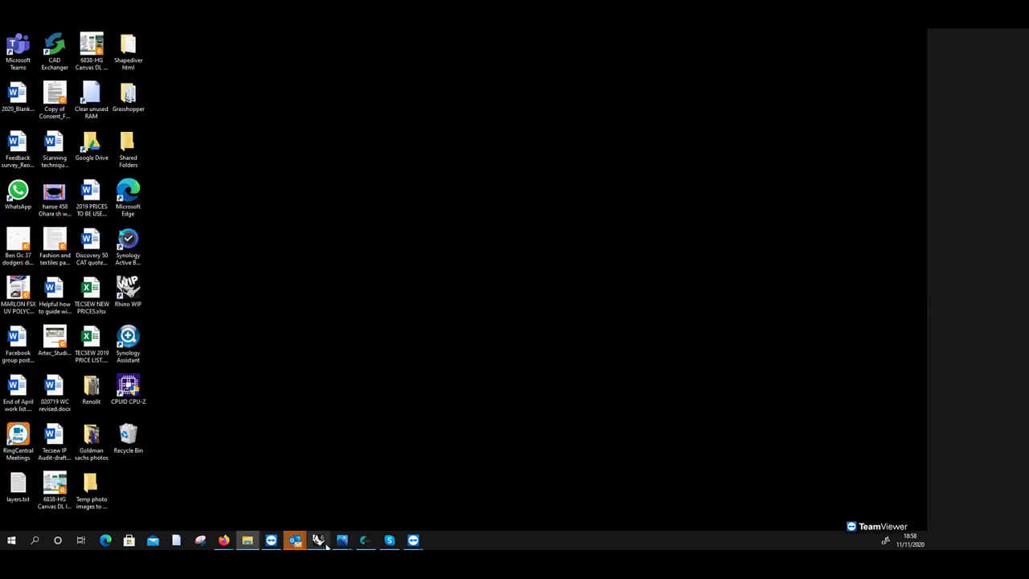
Back in Rhino's Triangulation video model, hide all 43 profile curves and start a circle.
left_click(318, 540)
scroll(229, 336, "up", 5)
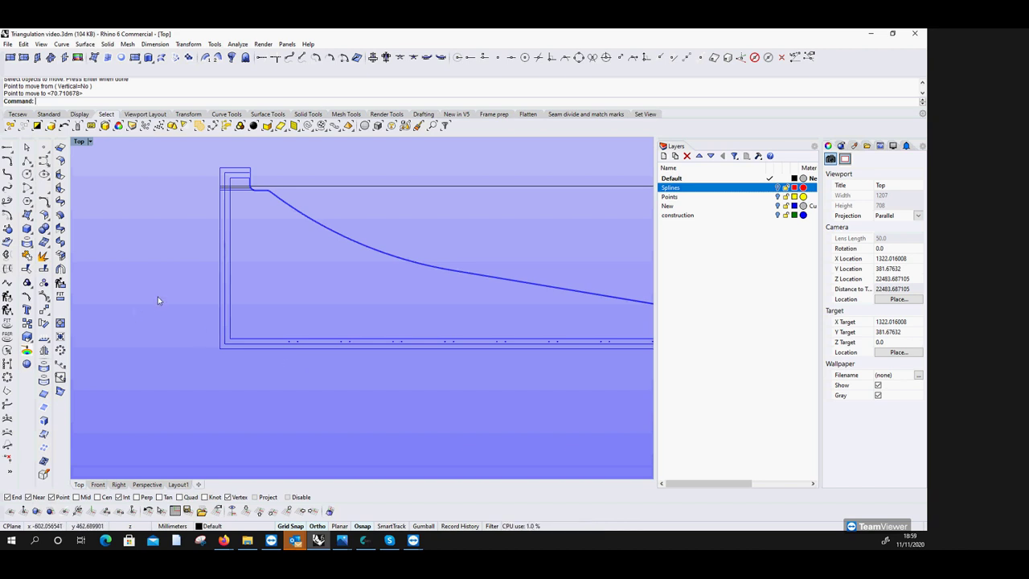
scroll(248, 305, "down", 4)
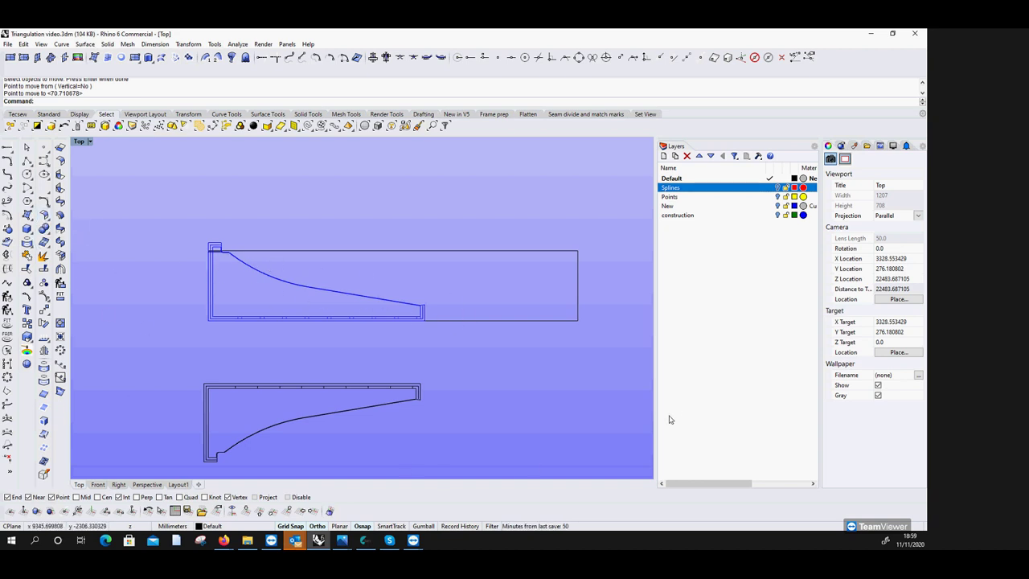
left_click_drag(622, 473, 153, 169)
left_click(48, 114)
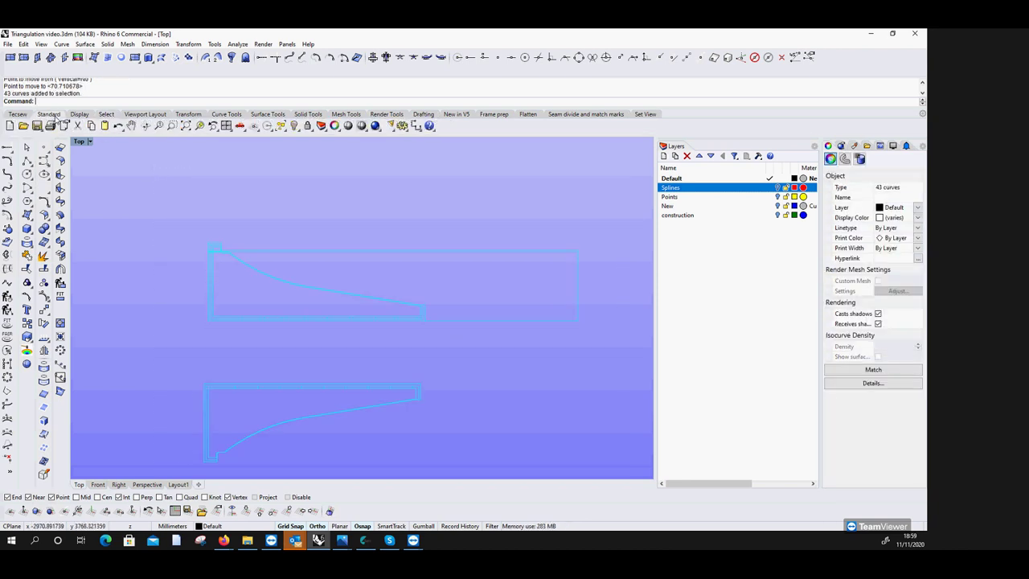
left_click(295, 127)
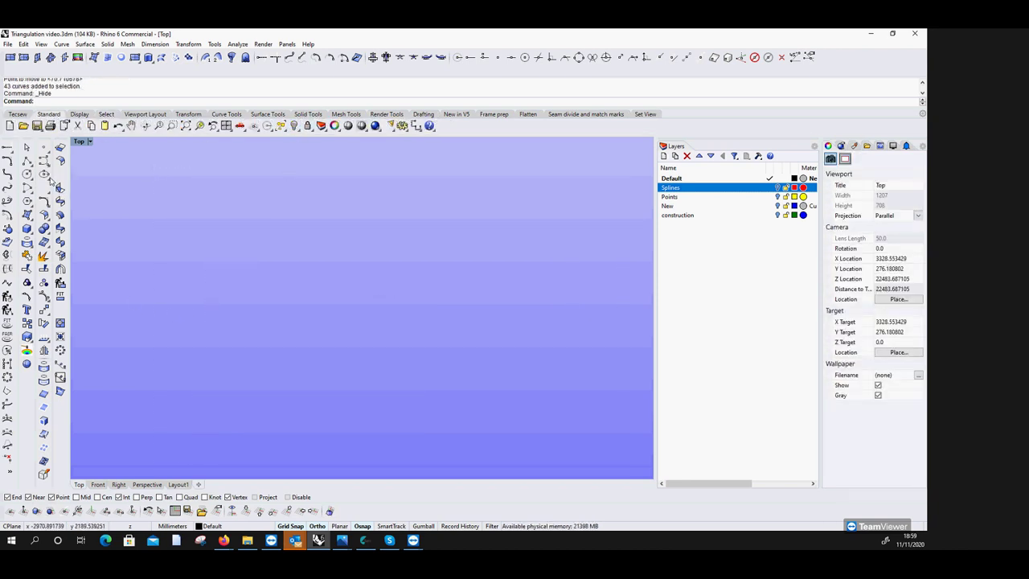
left_click(27, 175)
Draw a circle and extrude it straight up into a tall tube.
left_click(294, 359)
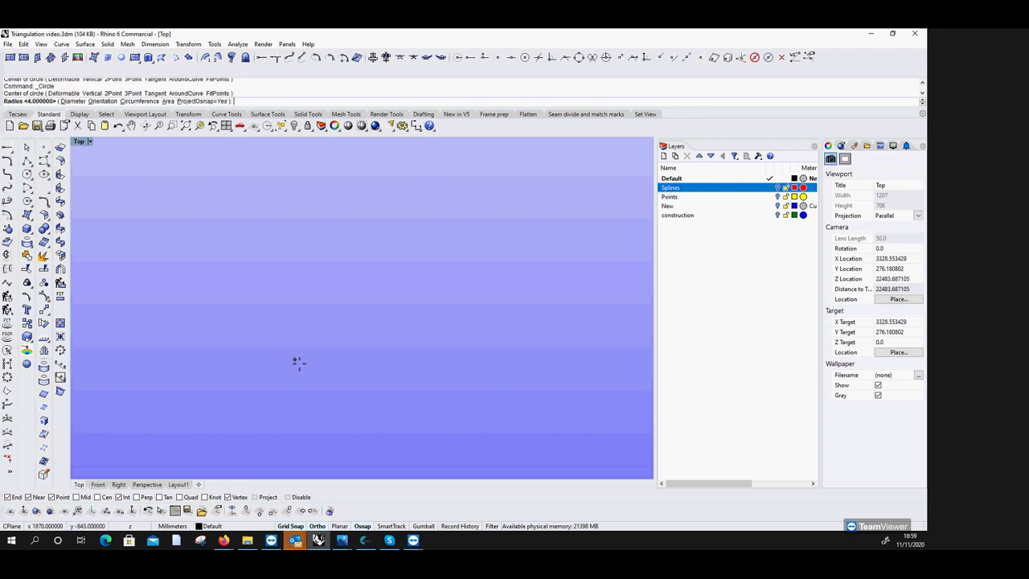
left_click(309, 370)
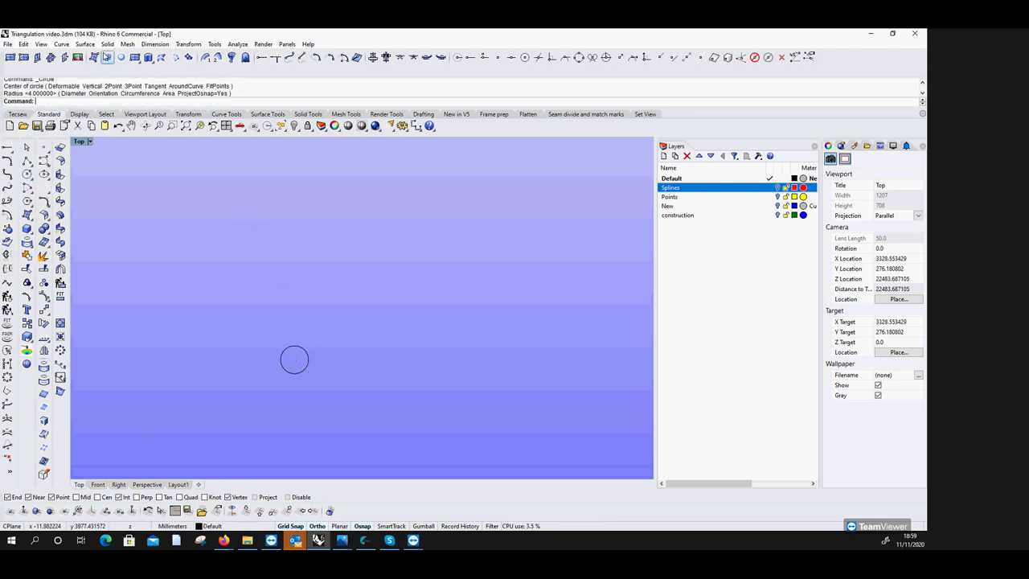
left_click(107, 44)
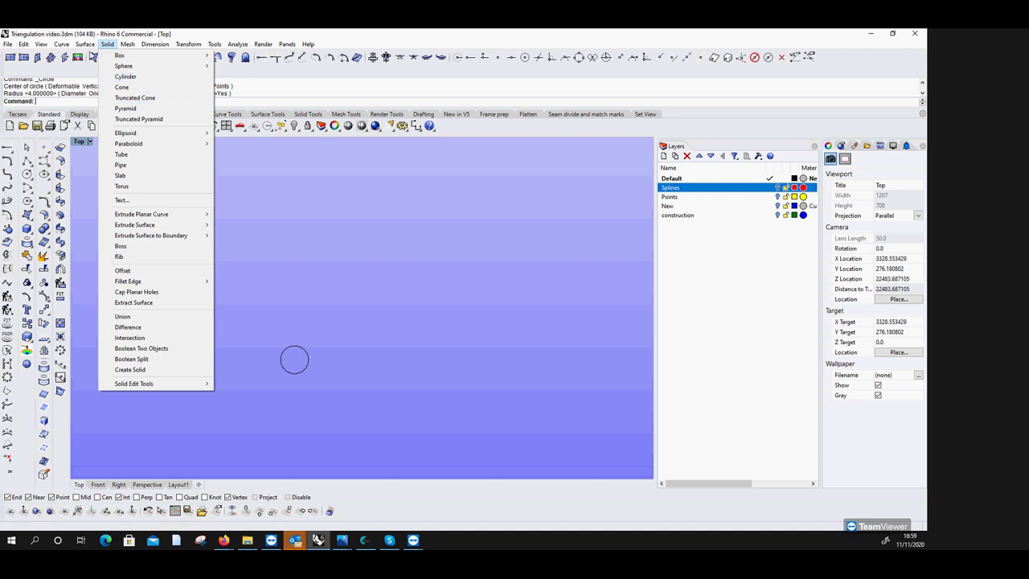
left_click(107, 44)
left_click(84, 44)
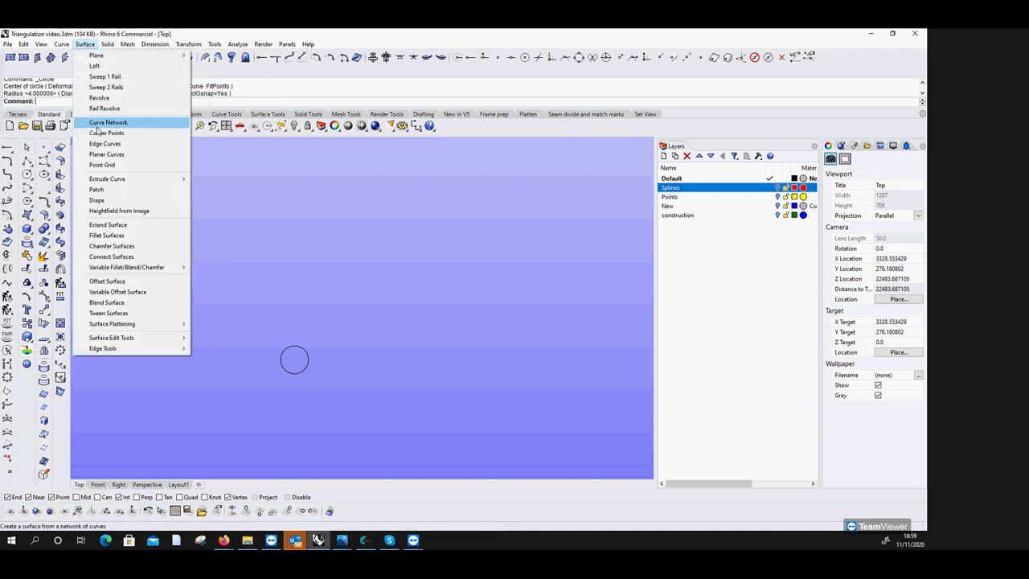
mouse_move(104, 178)
left_click(210, 179)
left_click(283, 360)
key("Return")
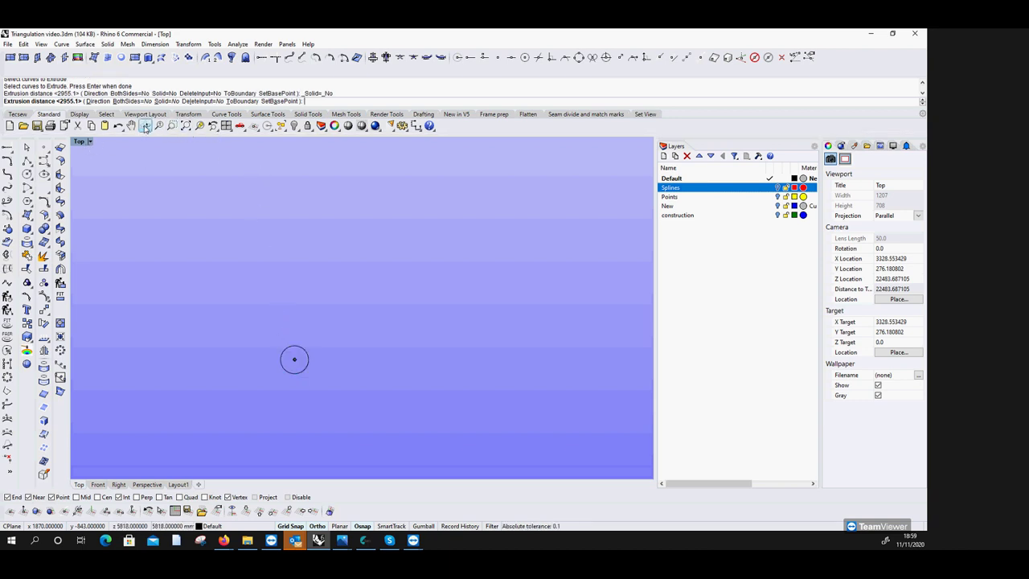
left_click(146, 127)
left_click_drag(201, 361, 256, 335)
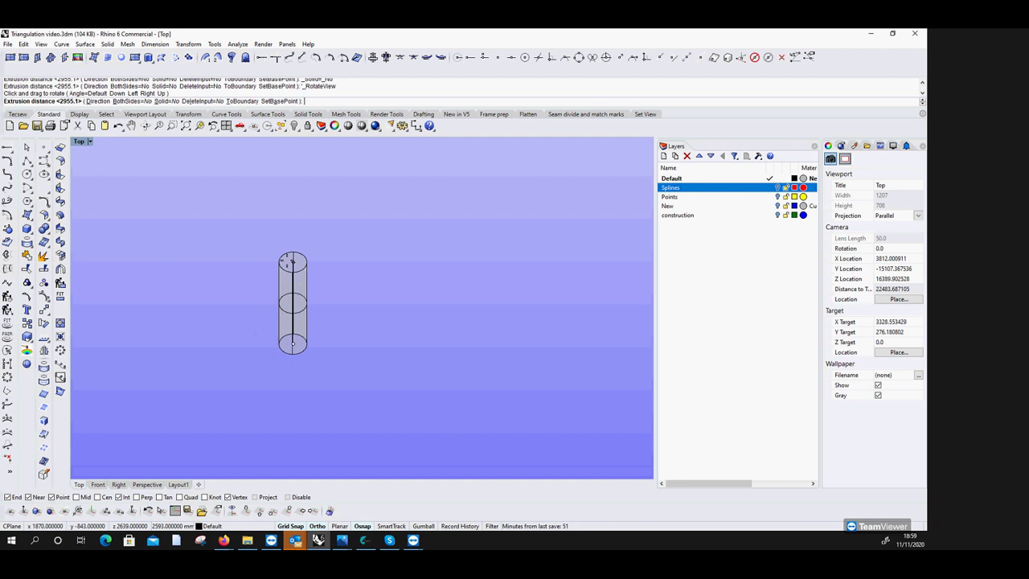
key("Return")
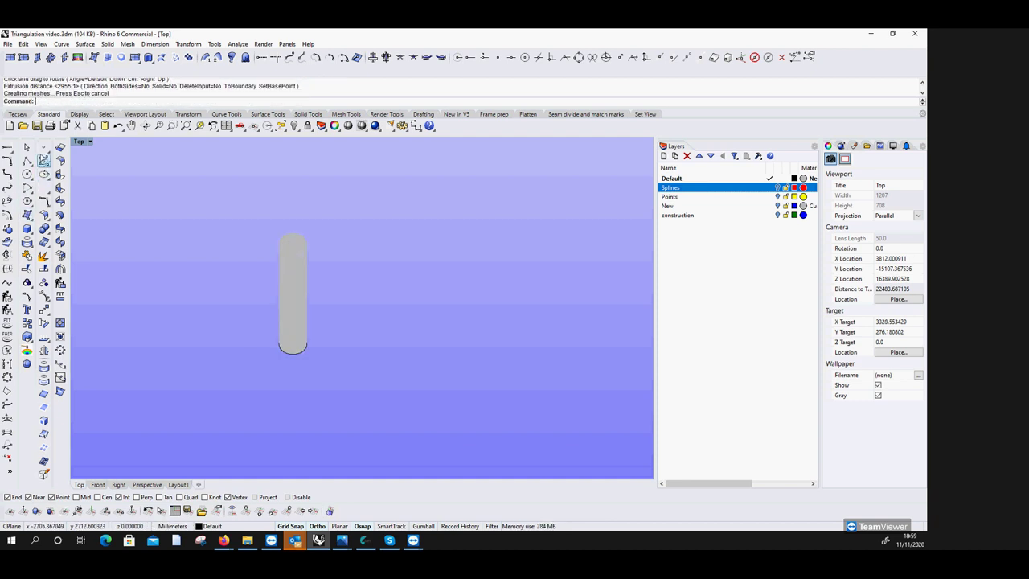
Place a point at the tube's top centre and move it upward above the top.
left_click(44, 148)
scroll(271, 230, "up", 3)
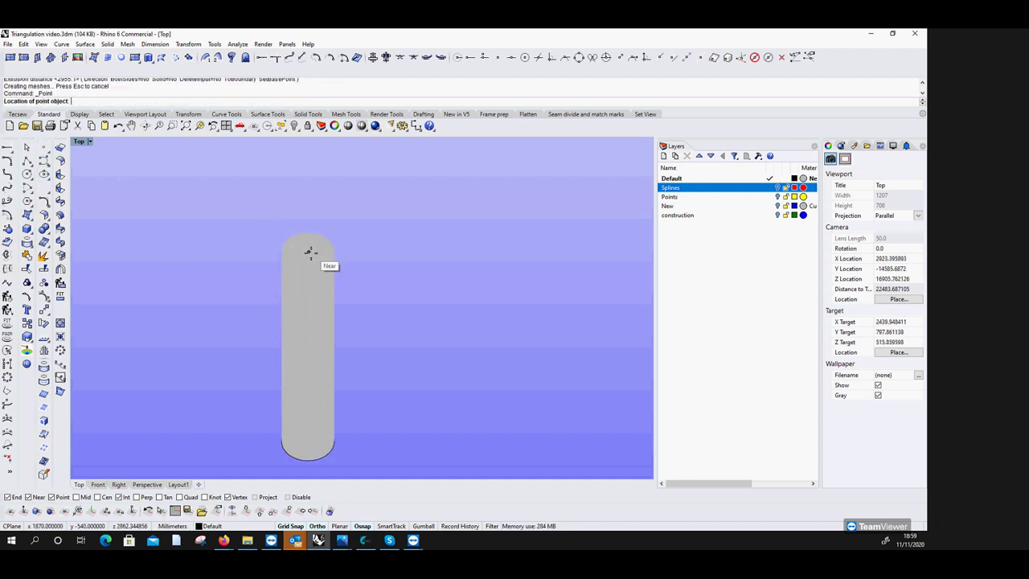
scroll(310, 252, "up", 1)
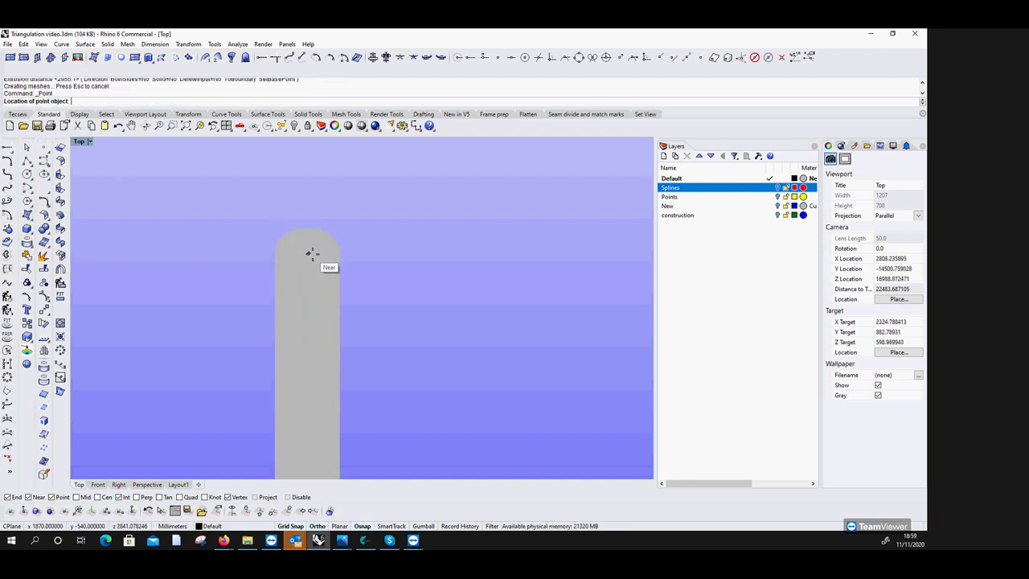
left_click(108, 499)
left_click(331, 258)
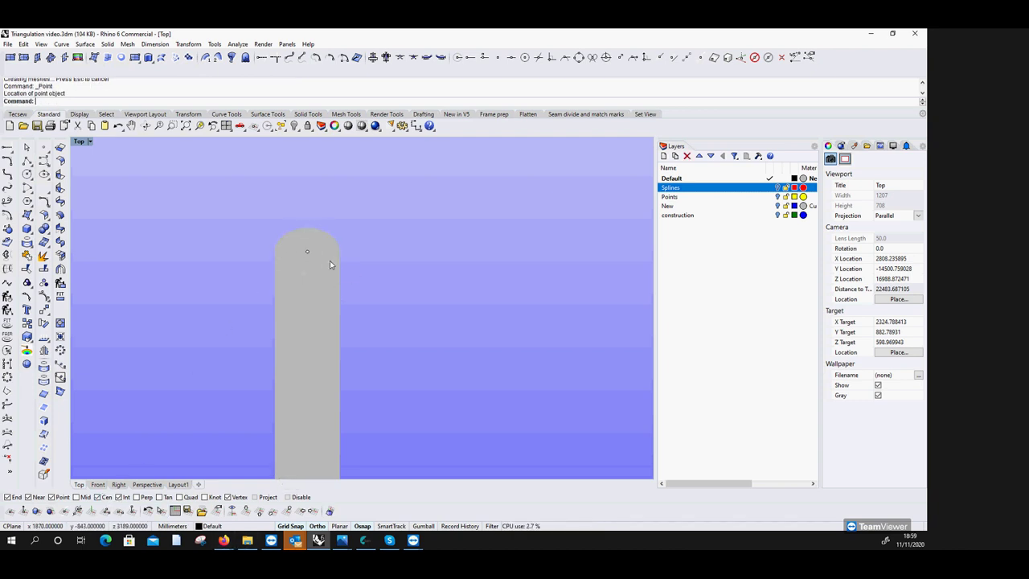
left_click(45, 311)
left_click(306, 252)
key("Return")
left_click(305, 248)
scroll(304, 247, "down", 2)
scroll(303, 248, "down", 1)
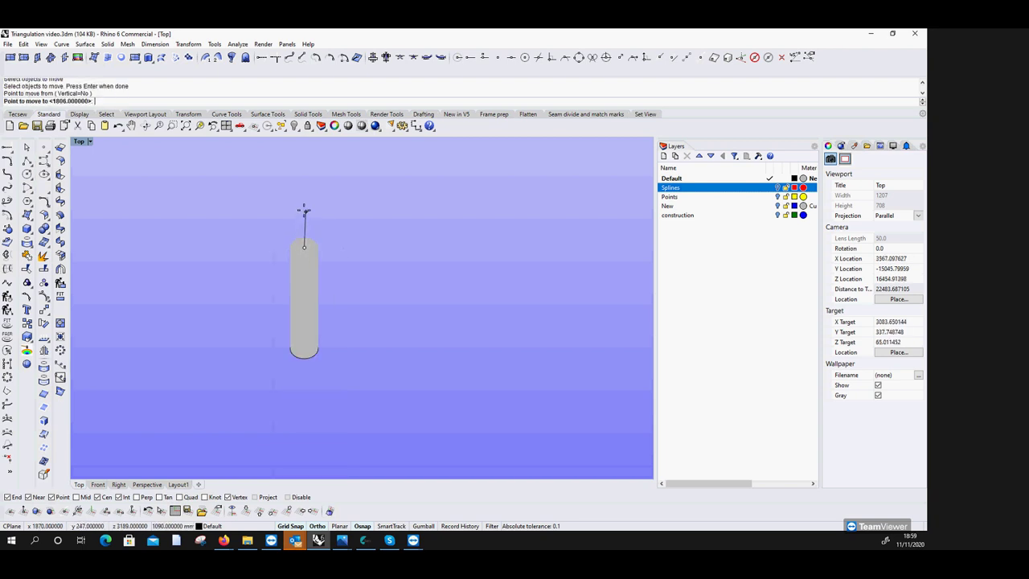
scroll(303, 247, "up", 2)
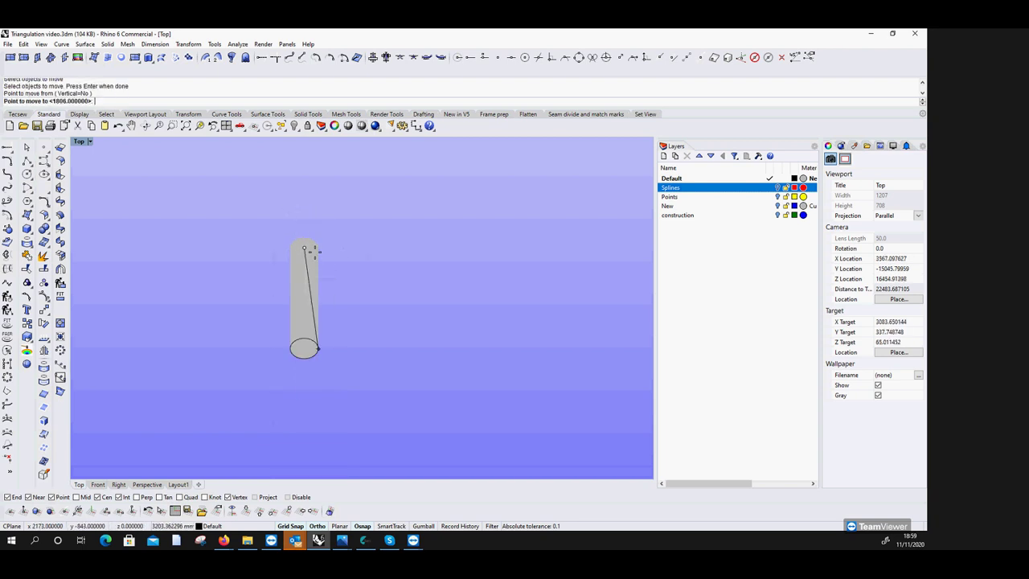
left_click(304, 212)
key("Return")
key("Escape")
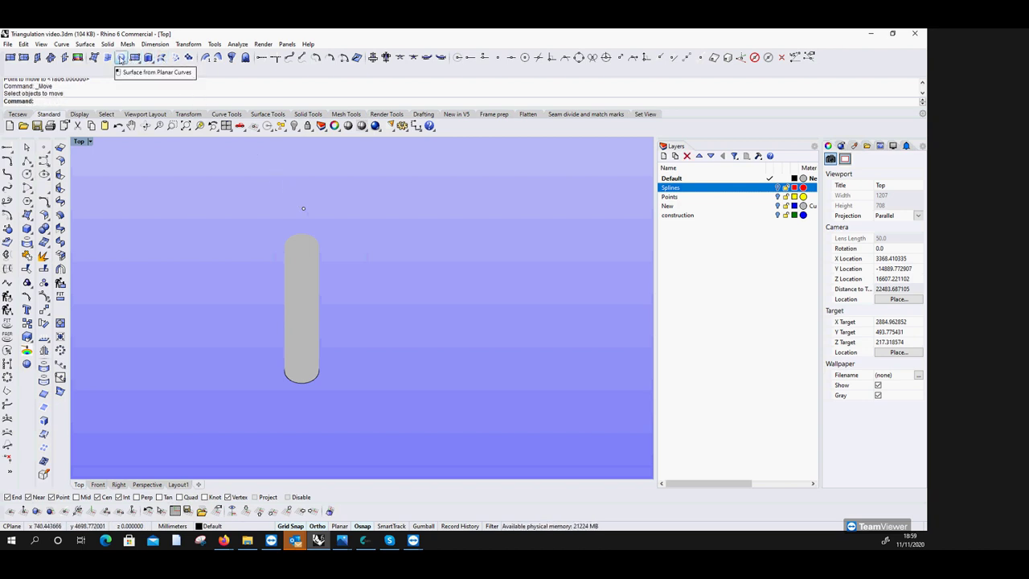
Loft from the apex point to the top circle, then delete the loft and the point.
left_click(160, 59)
left_click(299, 211)
left_click(313, 238)
key("Return")
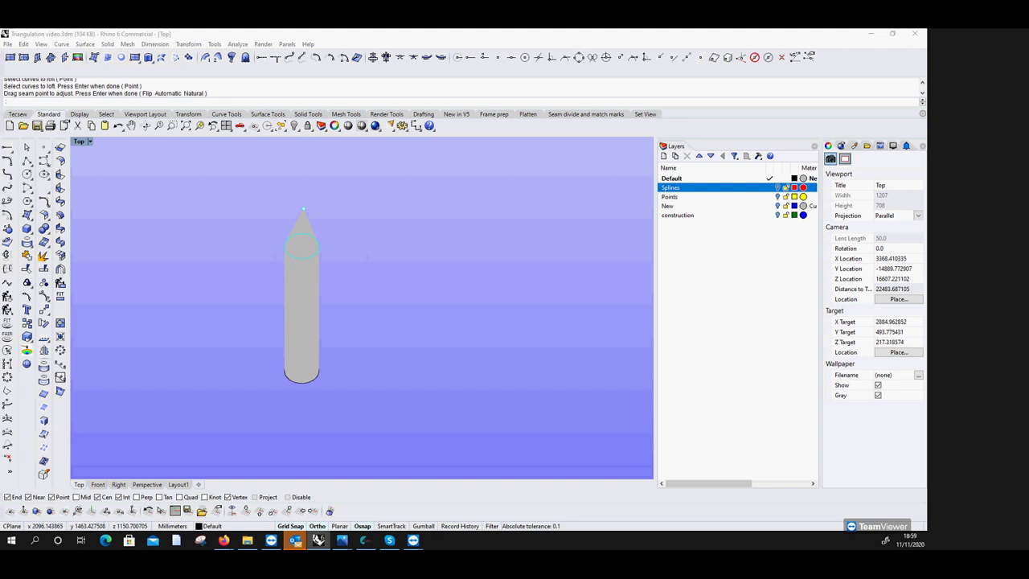
key("Return")
left_click_drag(326, 397, 264, 389)
left_click(293, 165)
key("Delete")
left_click(301, 169)
key("Delete")
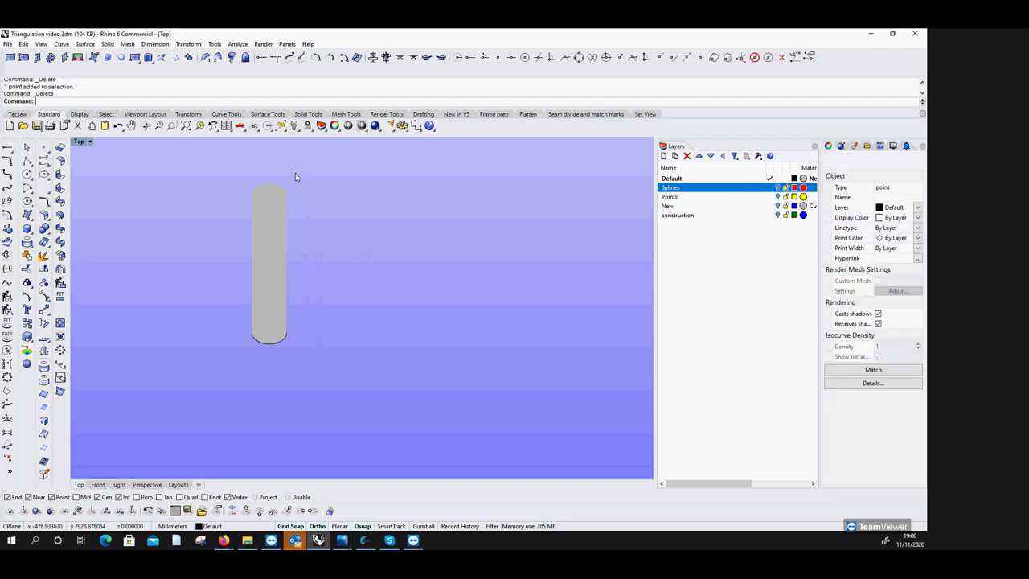
Place a new point at the tube's top centre and raise it to the tip height.
left_click(43, 148)
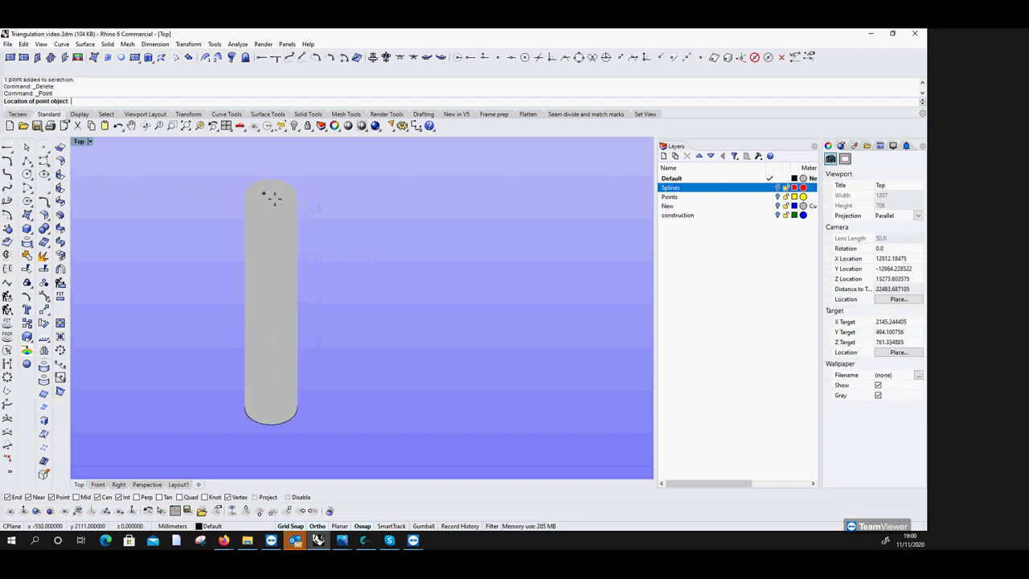
left_click(276, 205)
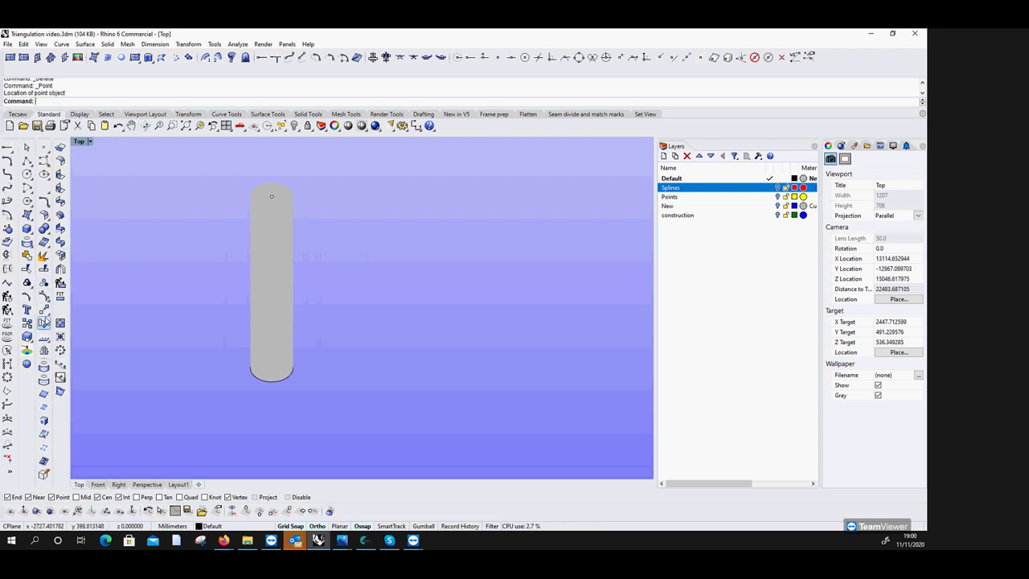
left_click(45, 311)
left_click(271, 197)
key("Return")
left_click(289, 376)
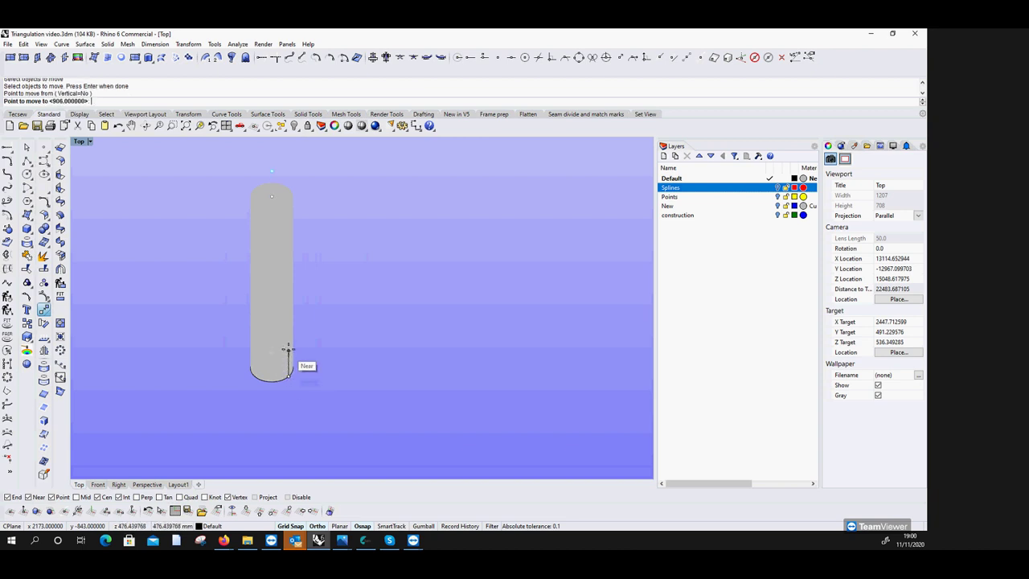
left_click(287, 329)
key("Return")
key("Escape")
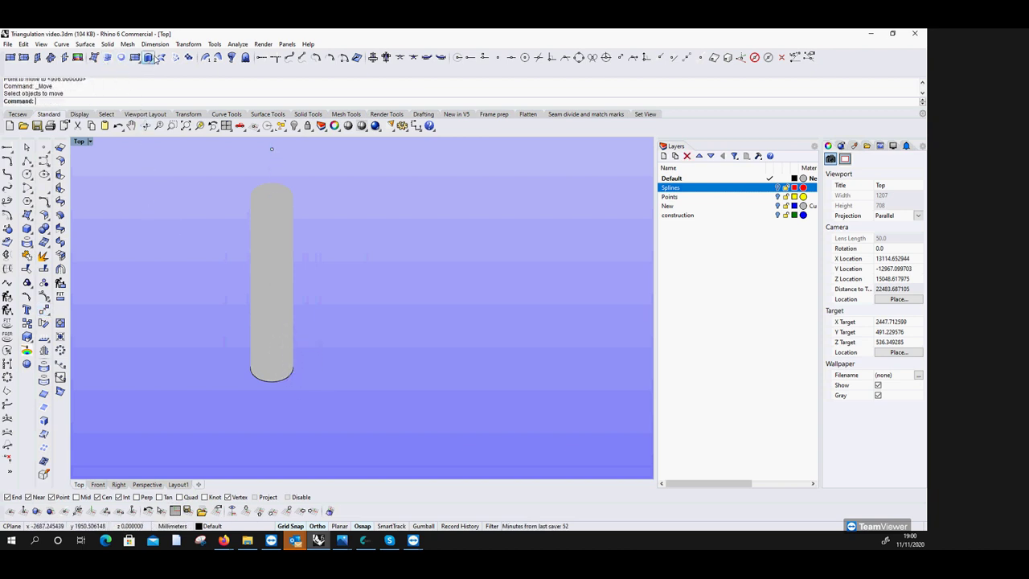
Loft the tube's top circle to the raised point to form the cone tip.
left_click(149, 57)
left_click(286, 184)
key("Return")
key("Return")
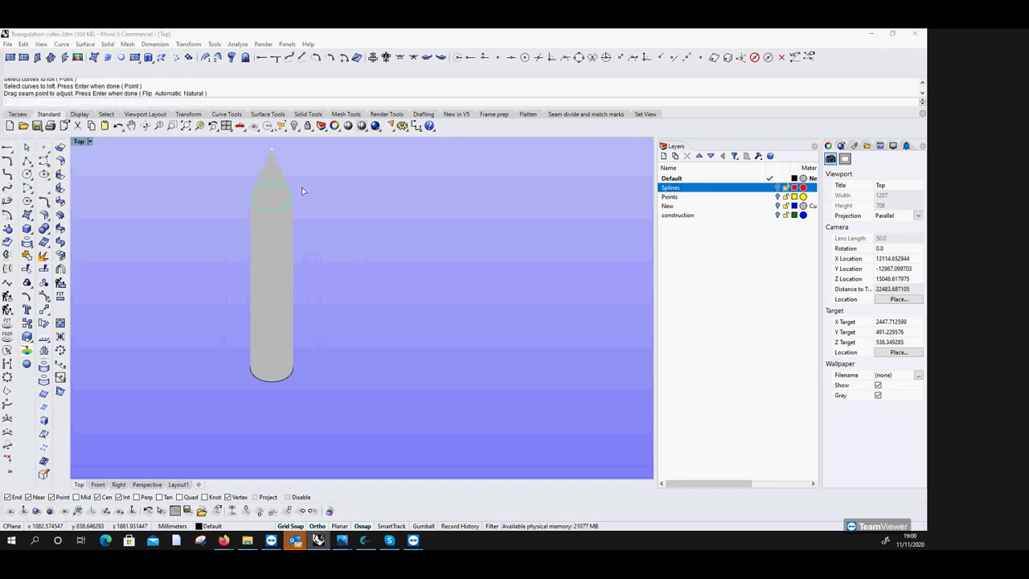
left_click_drag(313, 357, 114, 279)
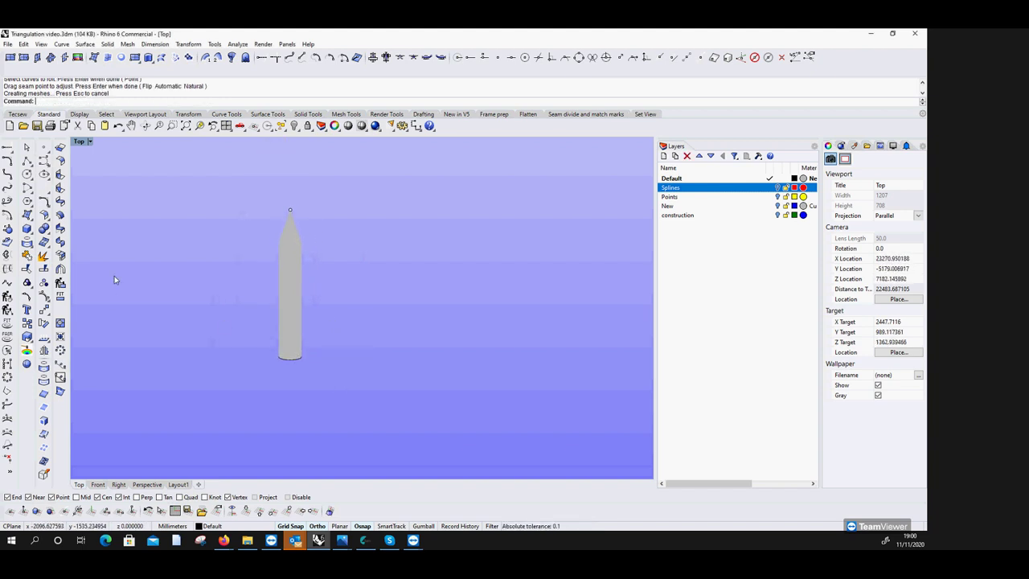
left_click(26, 160)
scroll(315, 371, "up", 2)
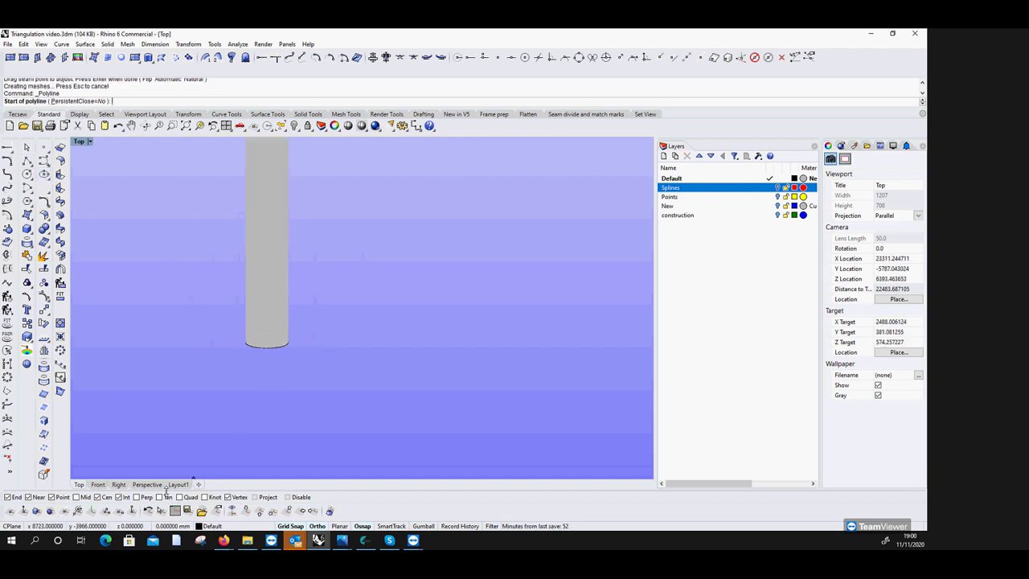
Draw a closed triangular polyline from the tube's bottom edge, outward, and up its side.
key("Down")
key("Down")
key("Left")
key("Left")
key("Left")
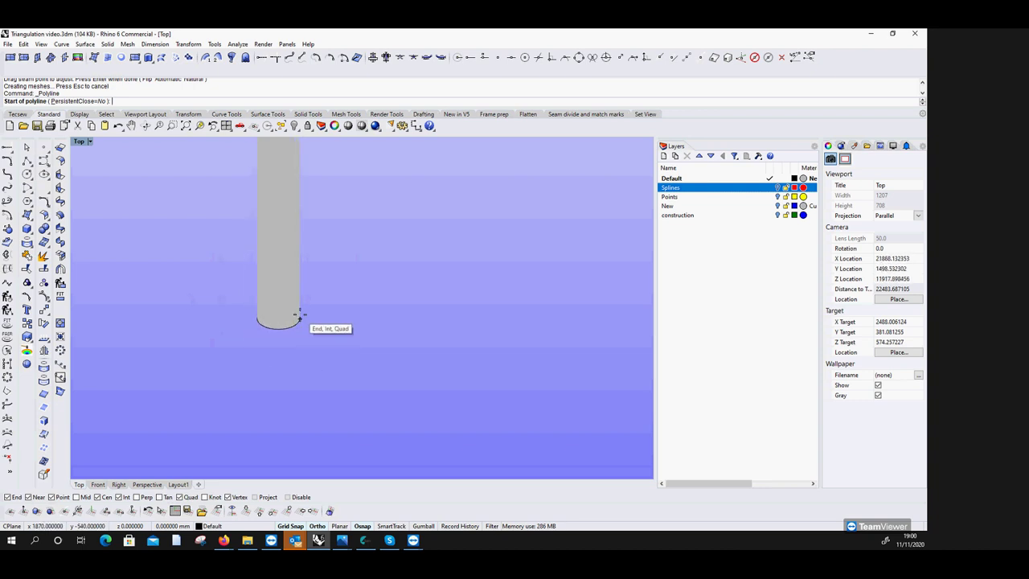
left_click(299, 318)
left_click(333, 320)
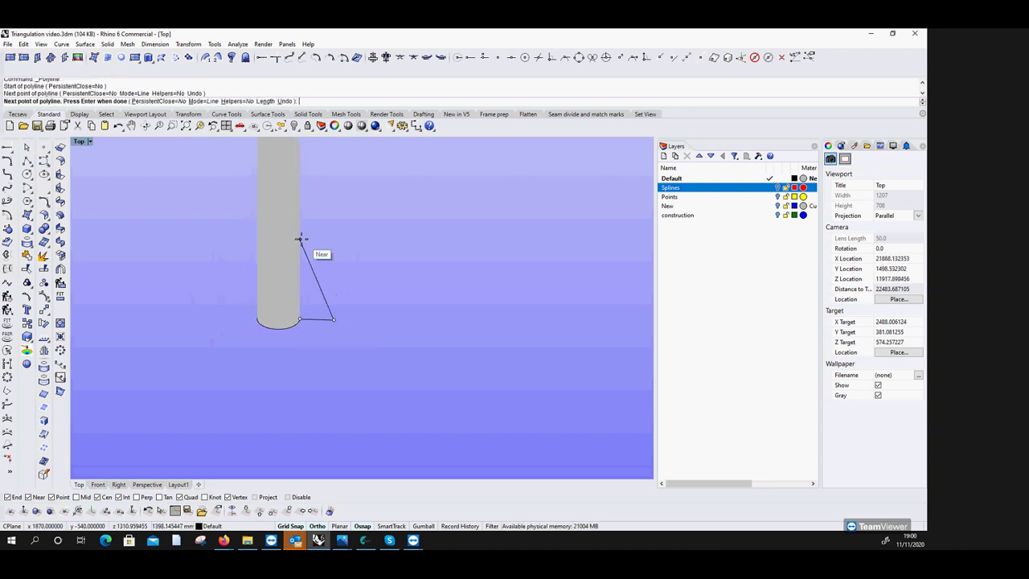
left_click(300, 186)
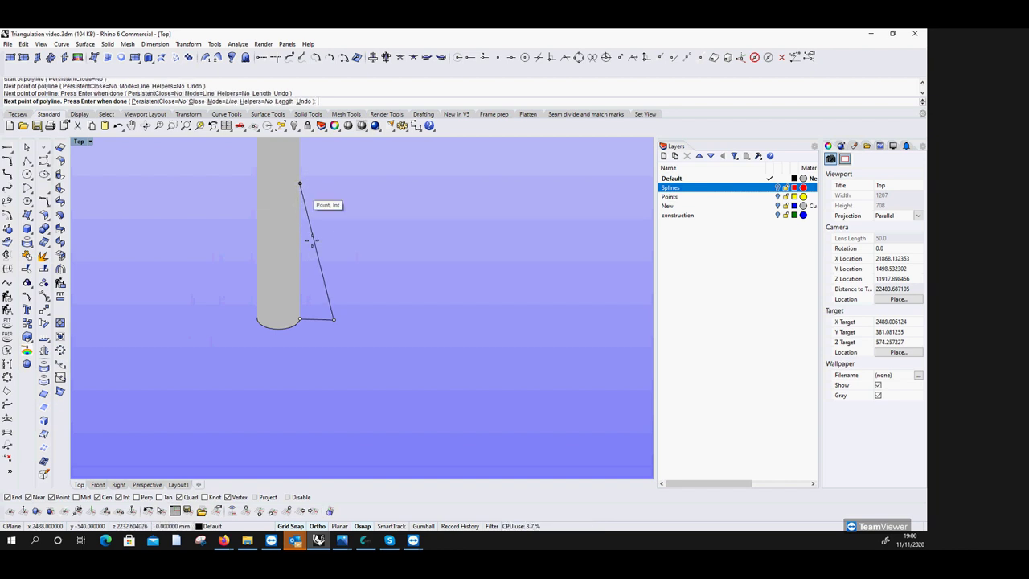
left_click(300, 320)
right_click(305, 323)
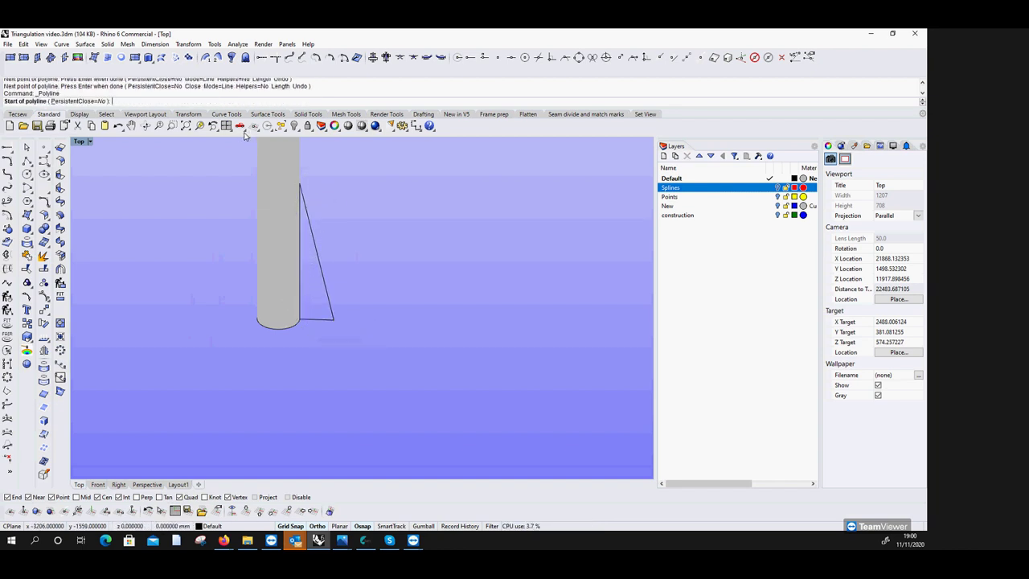
key("Escape")
Fill the triangle outline with a flat planar surface for the fin.
left_click(120, 58)
left_click(326, 293)
right_click(335, 267)
Apply the yellow material to the tube and the blue material to the fin.
left_click(284, 302)
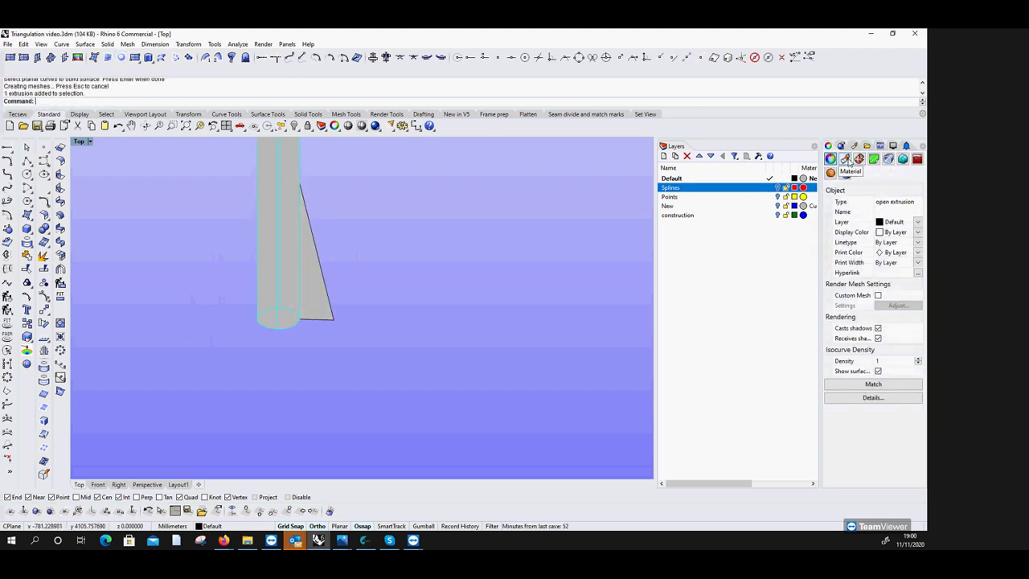
left_click(845, 159)
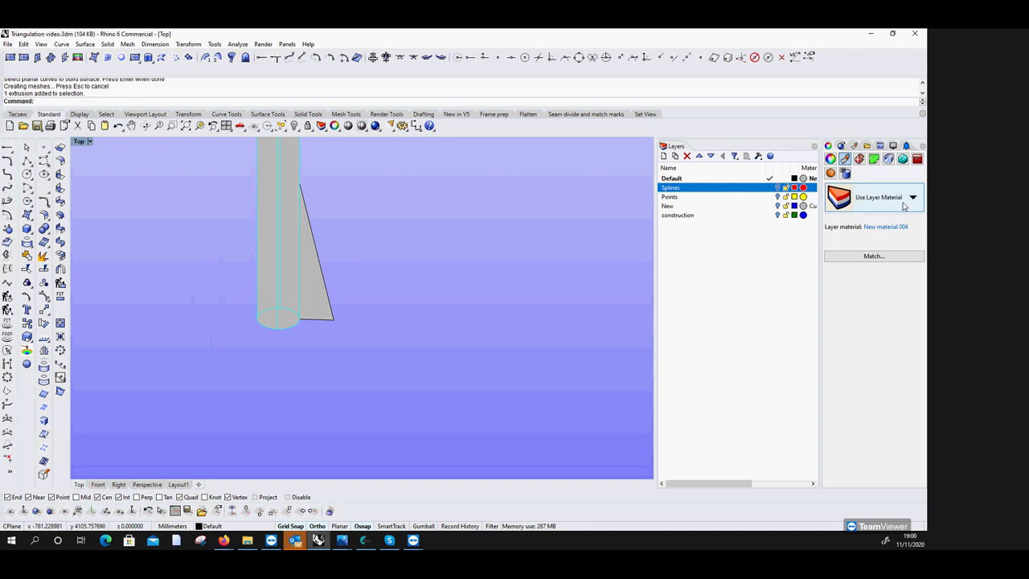
left_click(903, 207)
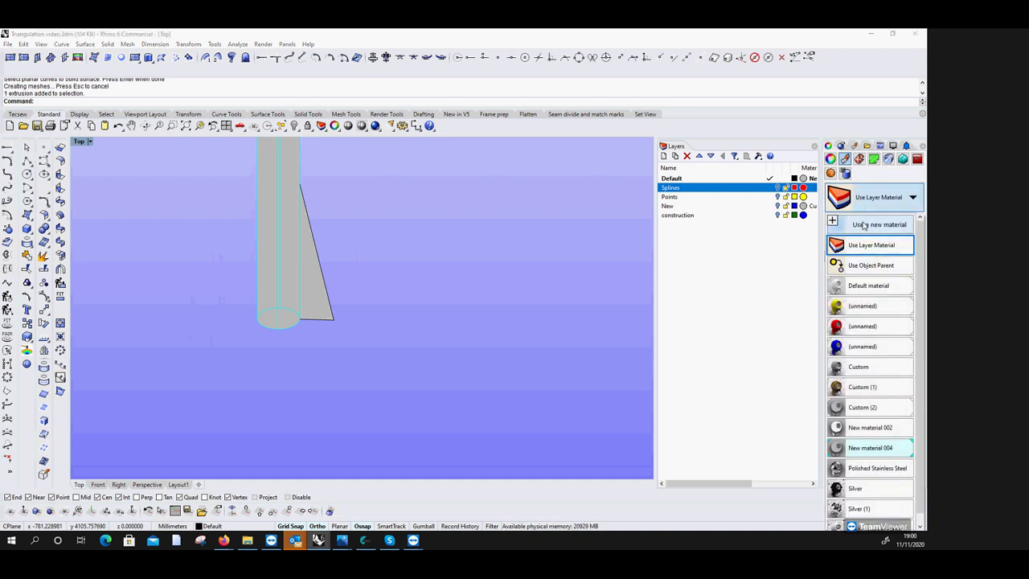
left_click(861, 306)
left_click(506, 336)
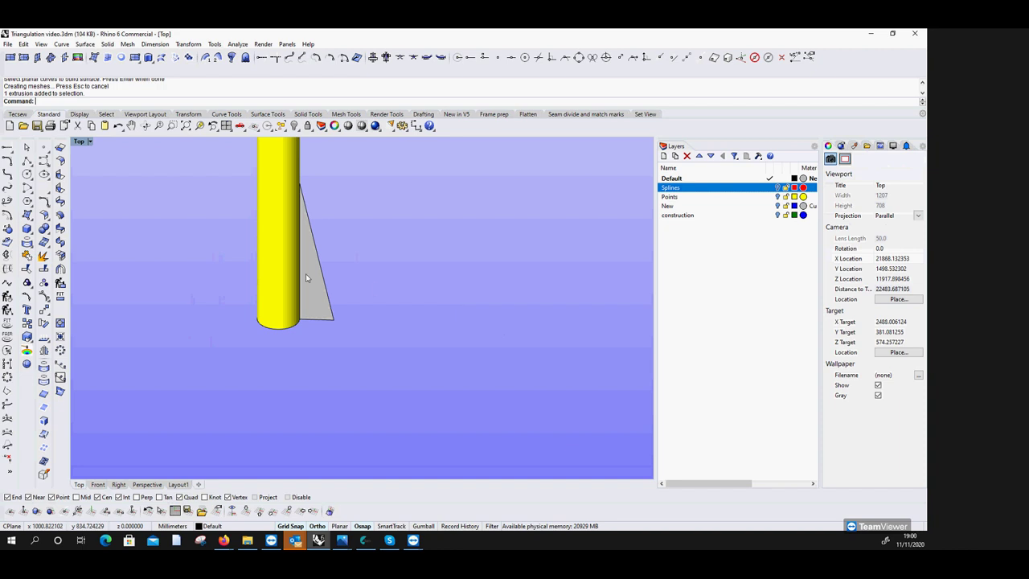
left_click(307, 318)
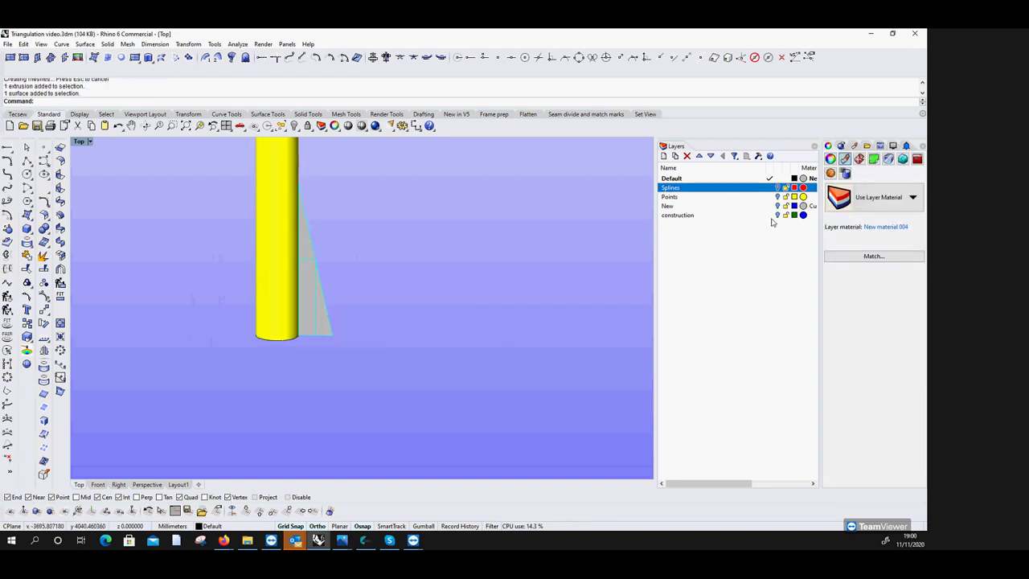
left_click(874, 199)
left_click(863, 348)
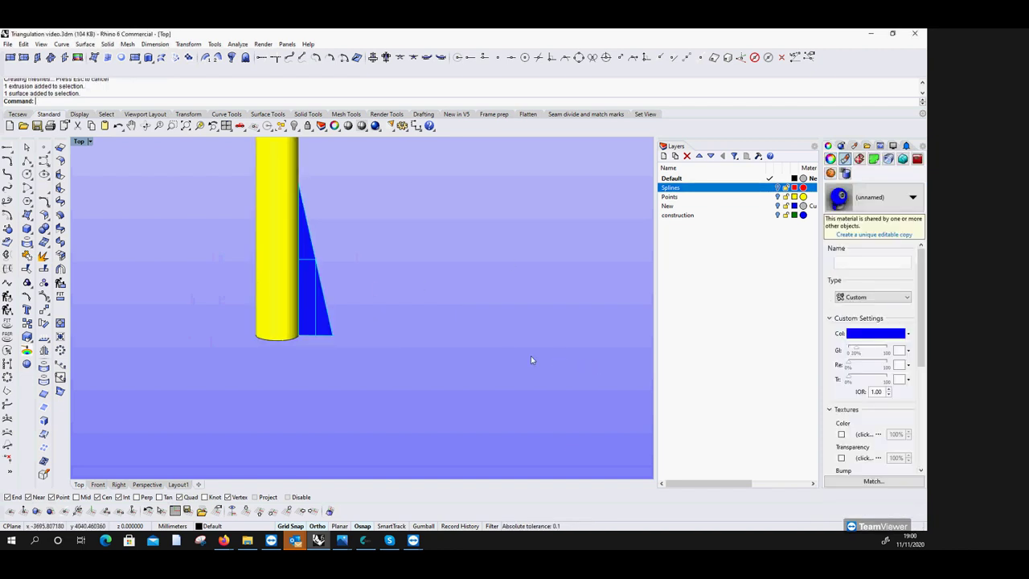
left_click(470, 351)
Mirror the blue fin across the tube to the opposite side.
left_click(44, 352)
left_click(325, 333)
key("Return")
left_click(330, 334)
left_click(255, 332)
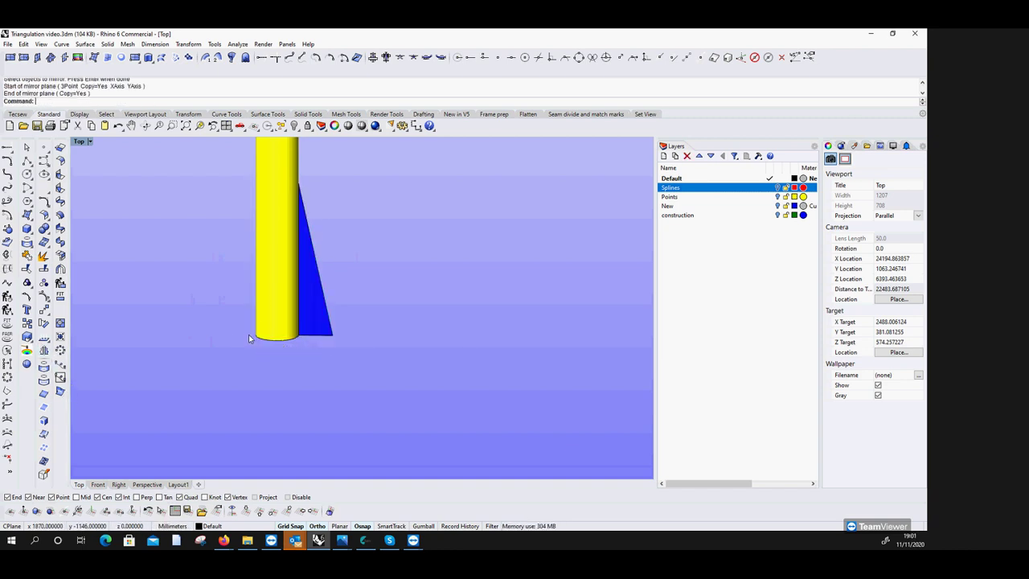
left_click_drag(241, 342, 368, 289)
key("Return")
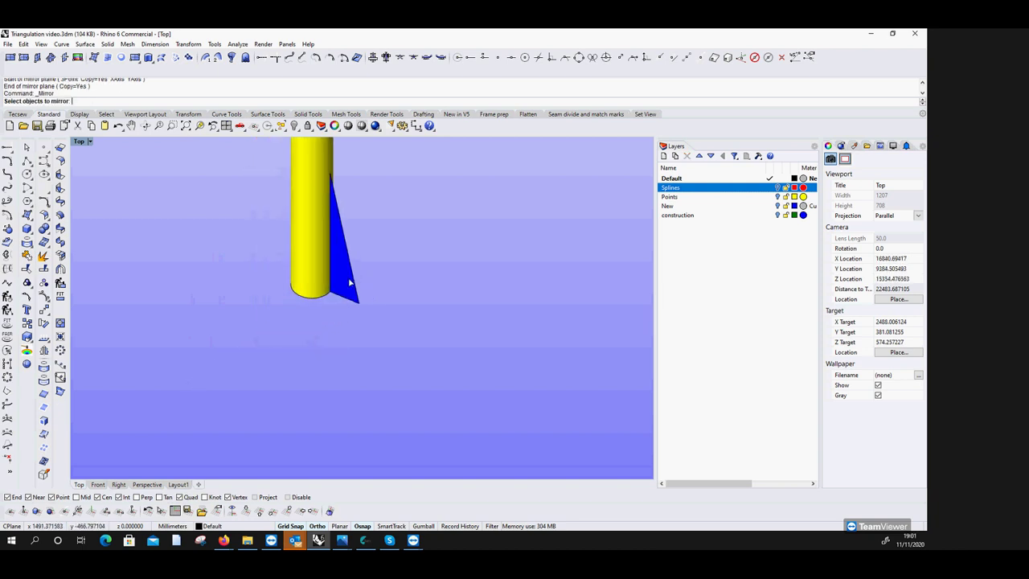
left_click(344, 274)
left_click(306, 195)
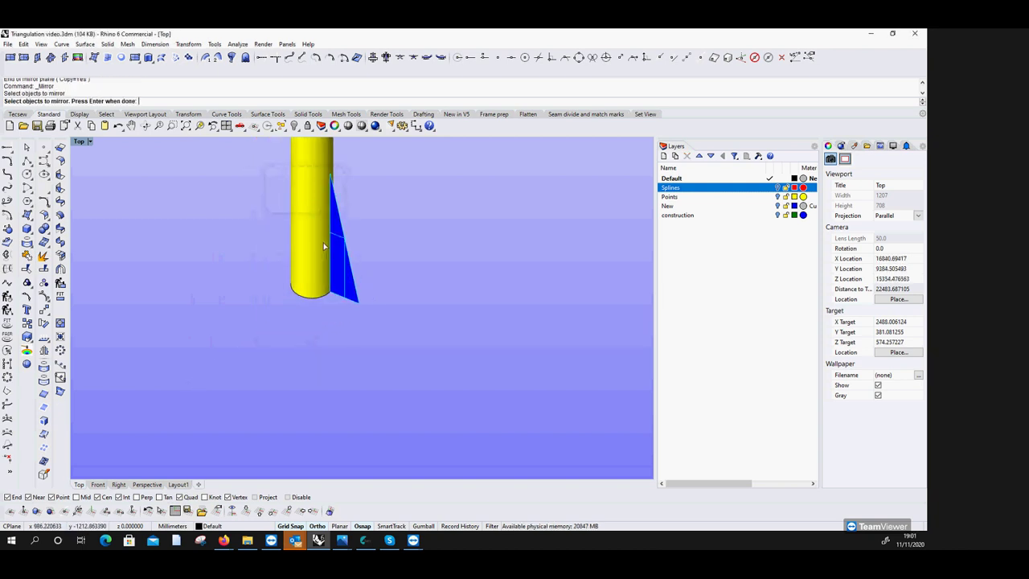
key("Return")
scroll(324, 315, "down", 4)
left_click_drag(325, 316, 352, 261)
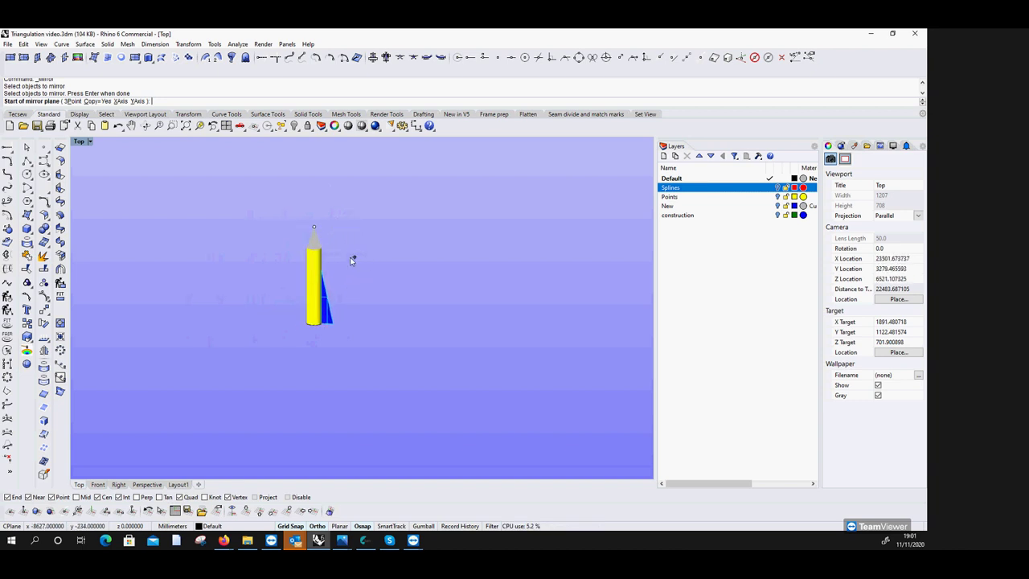
key("Escape")
Assign the red material to the cone tip surface.
left_click(315, 233)
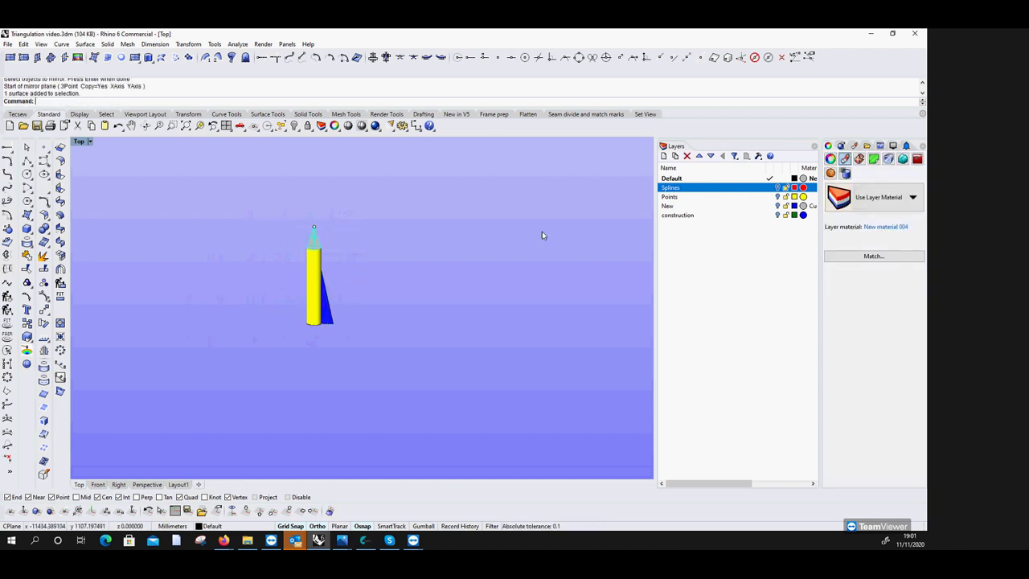
left_click(912, 197)
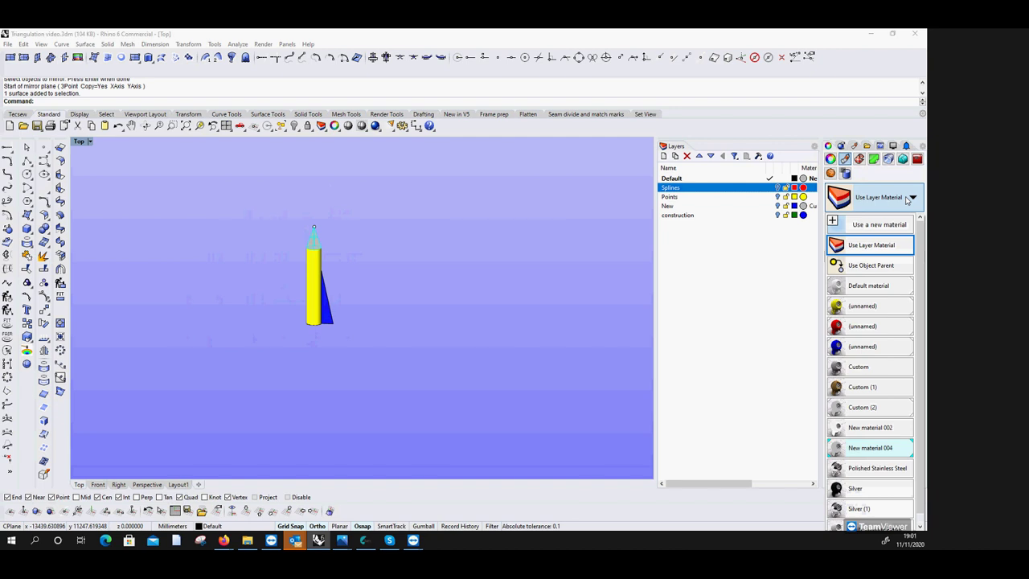
left_click(863, 326)
left_click(410, 346)
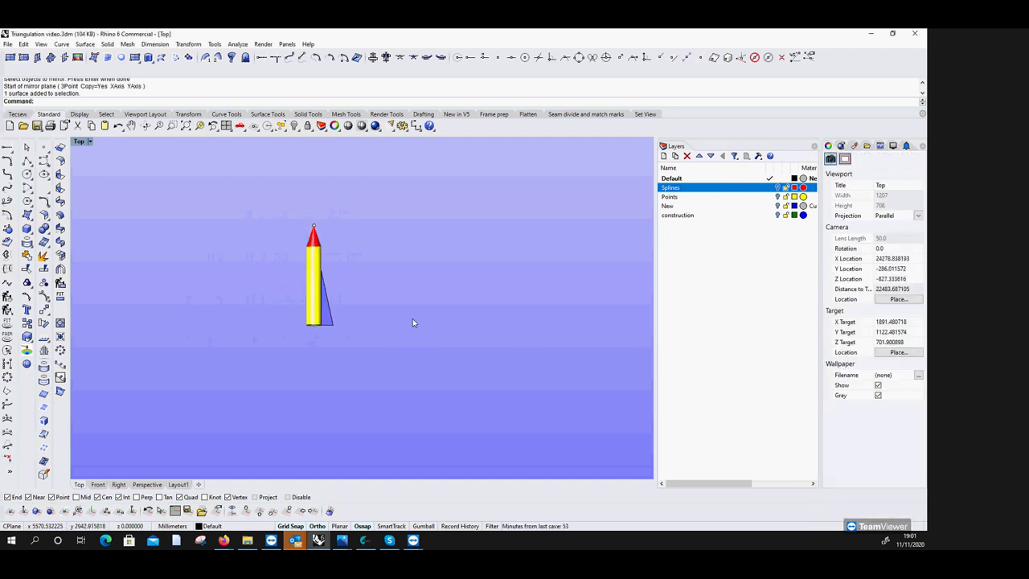
scroll(320, 255, "up", 3)
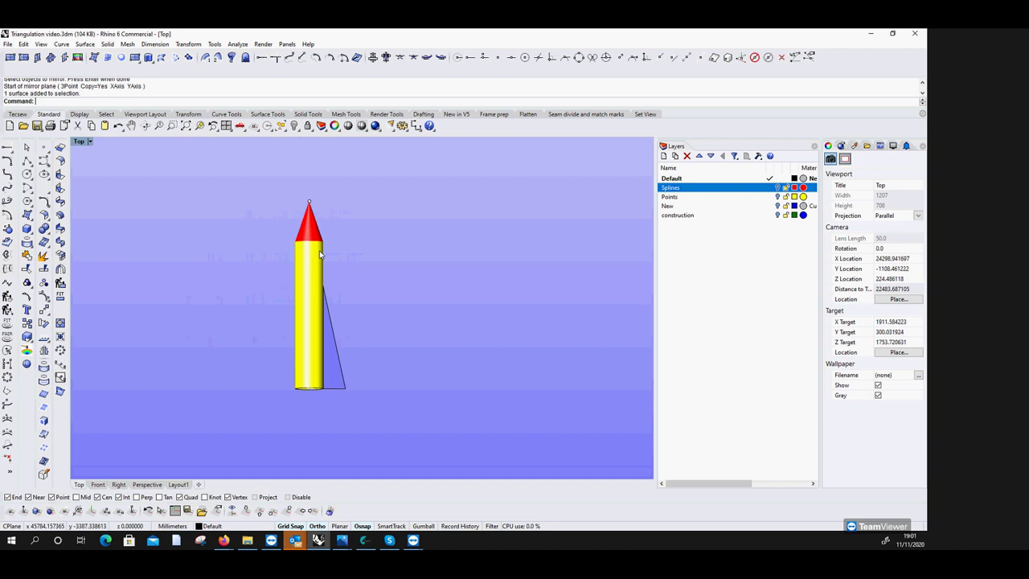
Switch to File Explorer and bring up the Elektra boat canopy photo in Photos.
left_click(248, 540)
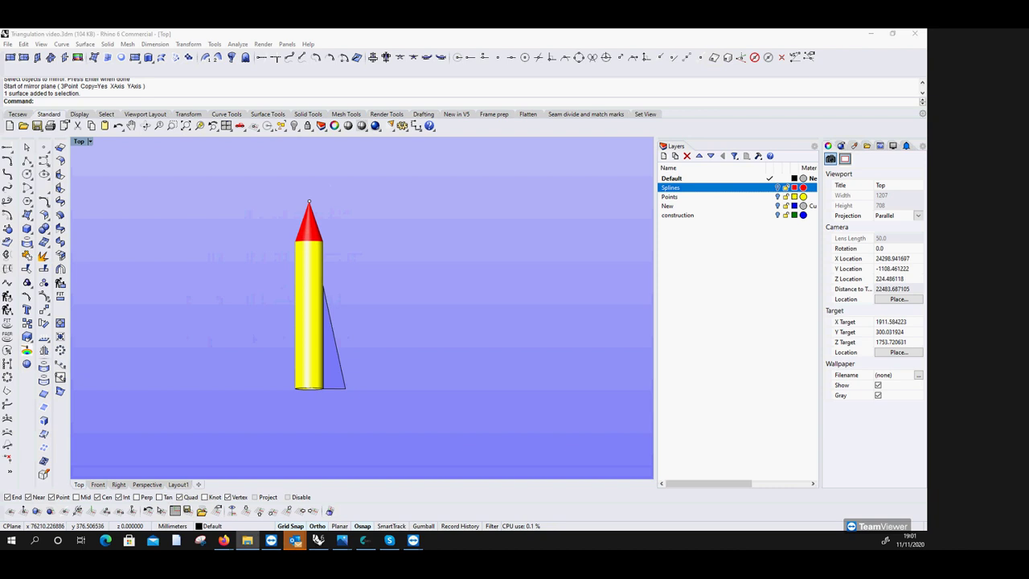
key("alt+Tab")
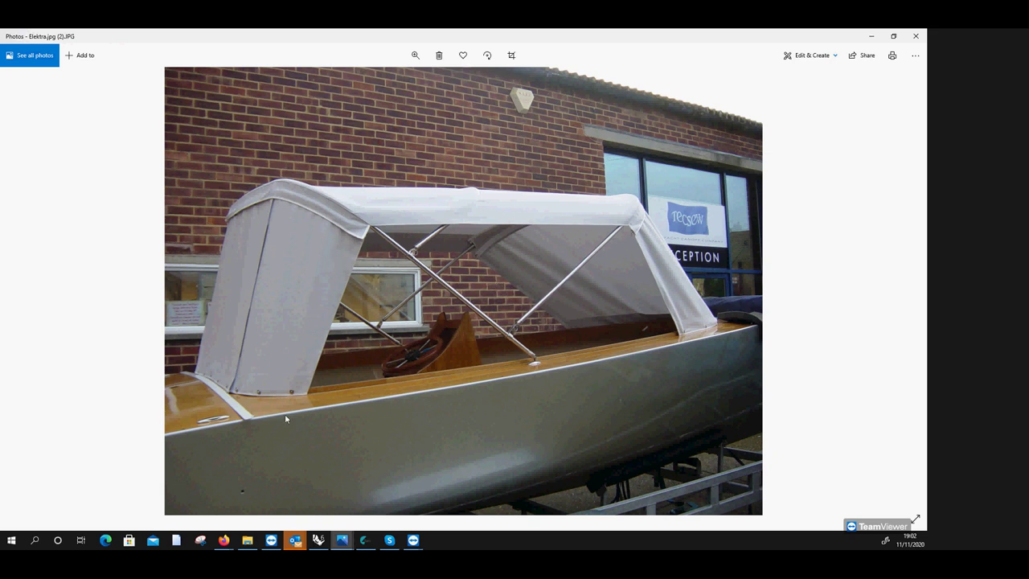
After viewing Elektra.jpg (2).JPG, advance to the next canopy photo.
key("Right")
key("Right")
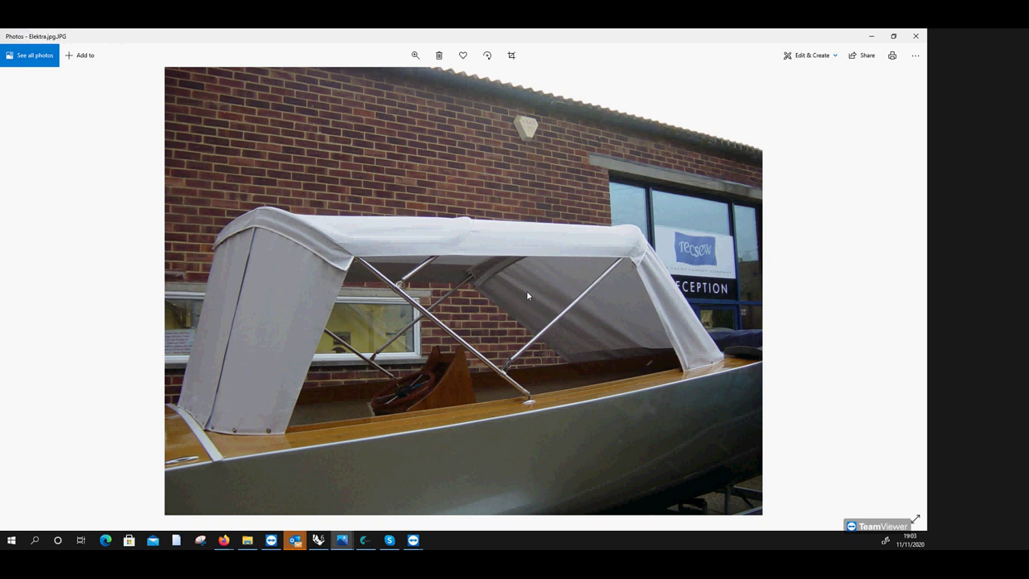
Close the Photos viewer to return to the Rhino rocket model.
left_click(916, 36)
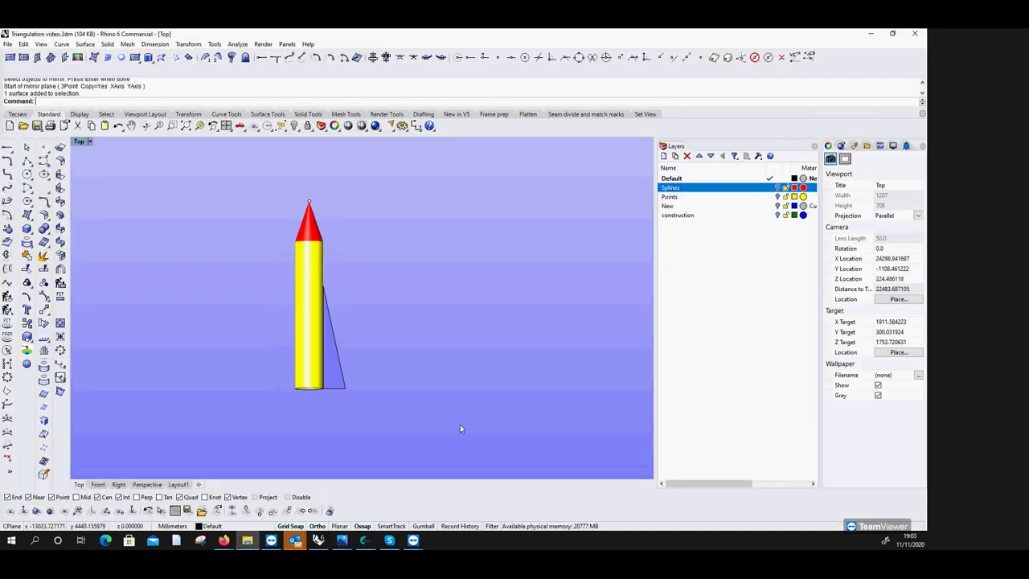
Draw a 4000 mm horizontal line to the right of the rocket.
scroll(401, 392, "down", 3)
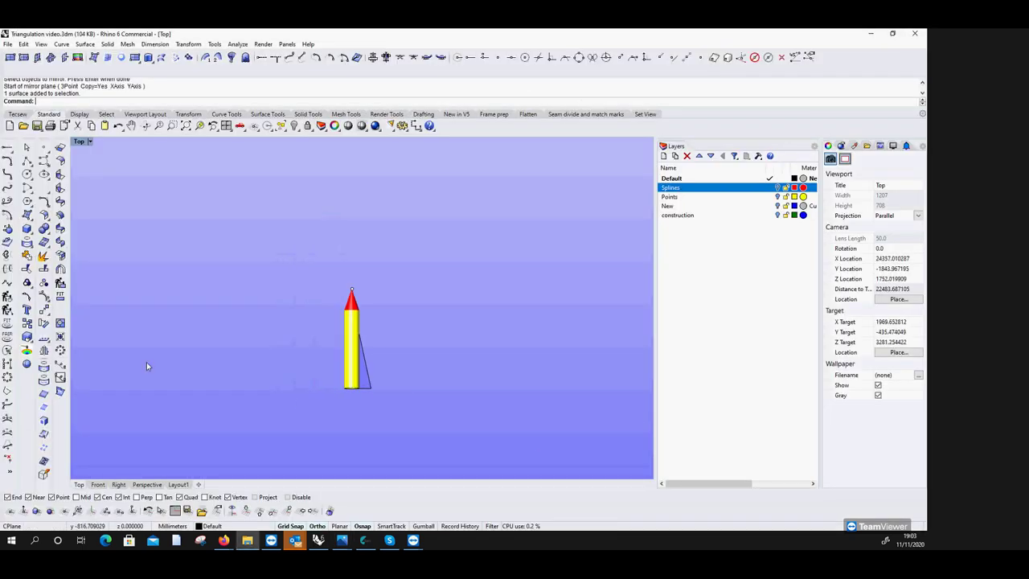
left_click(26, 161)
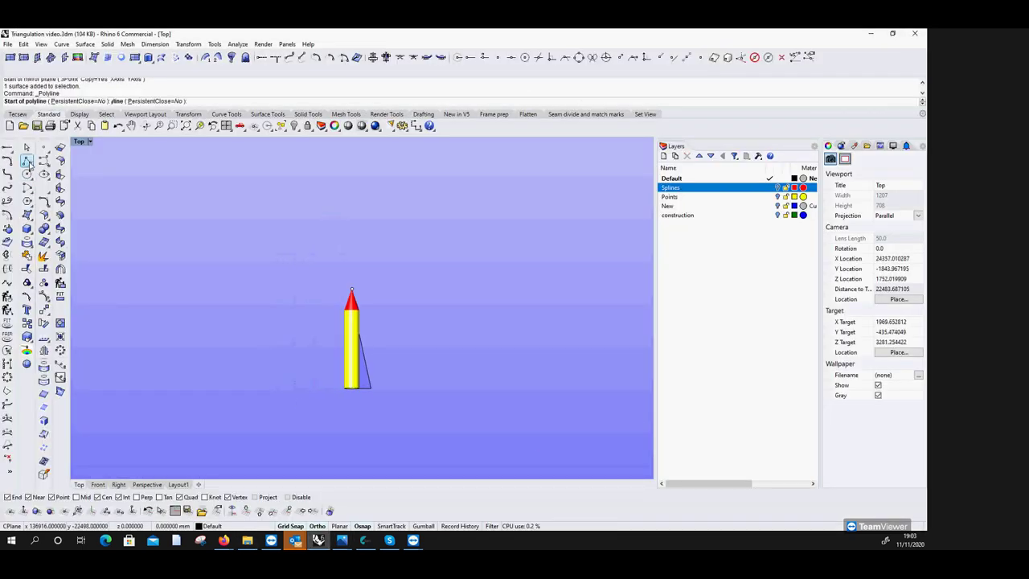
left_click(412, 306)
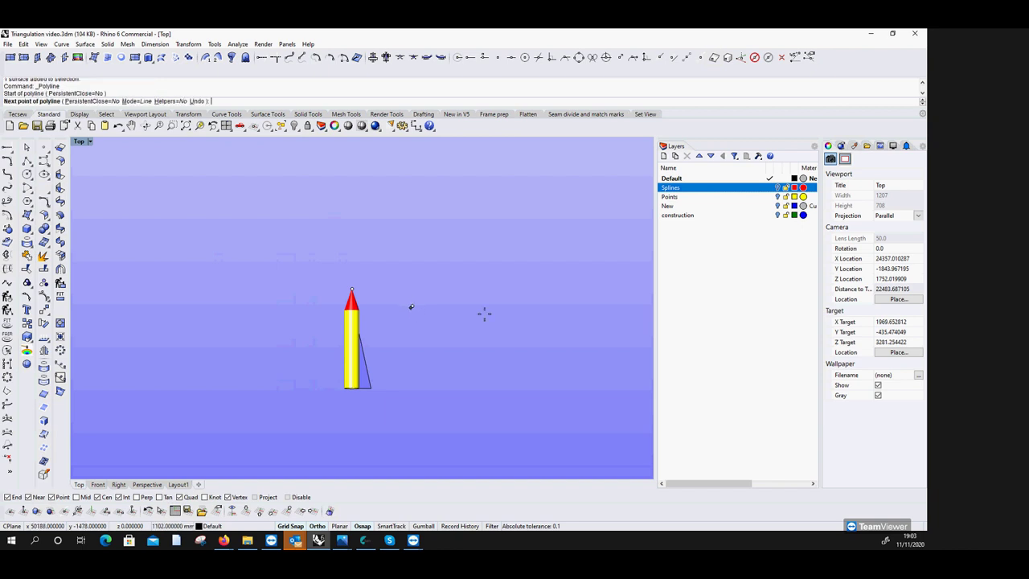
right_click(417, 306)
right_click(416, 307)
left_click(415, 306)
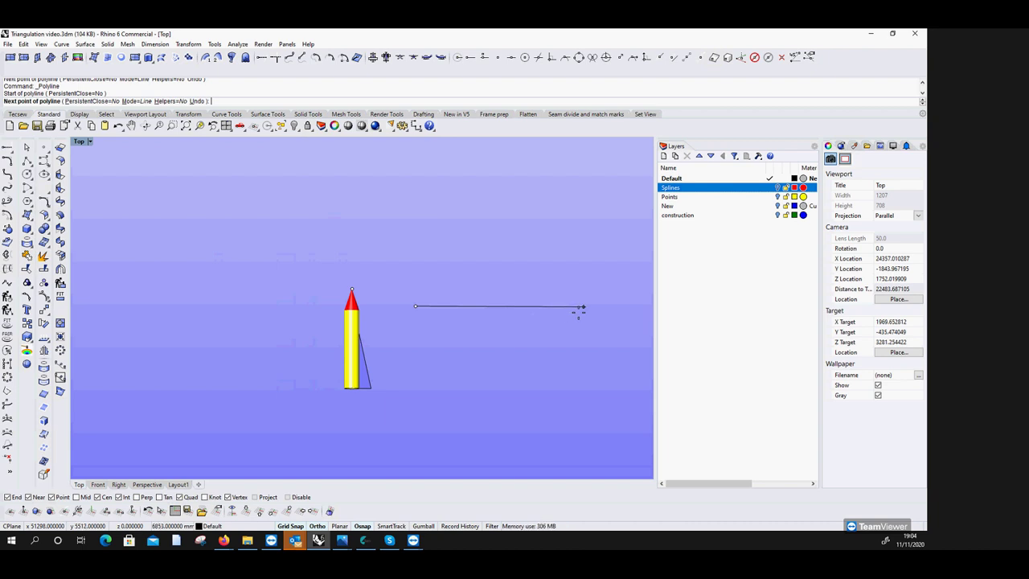
type("4000")
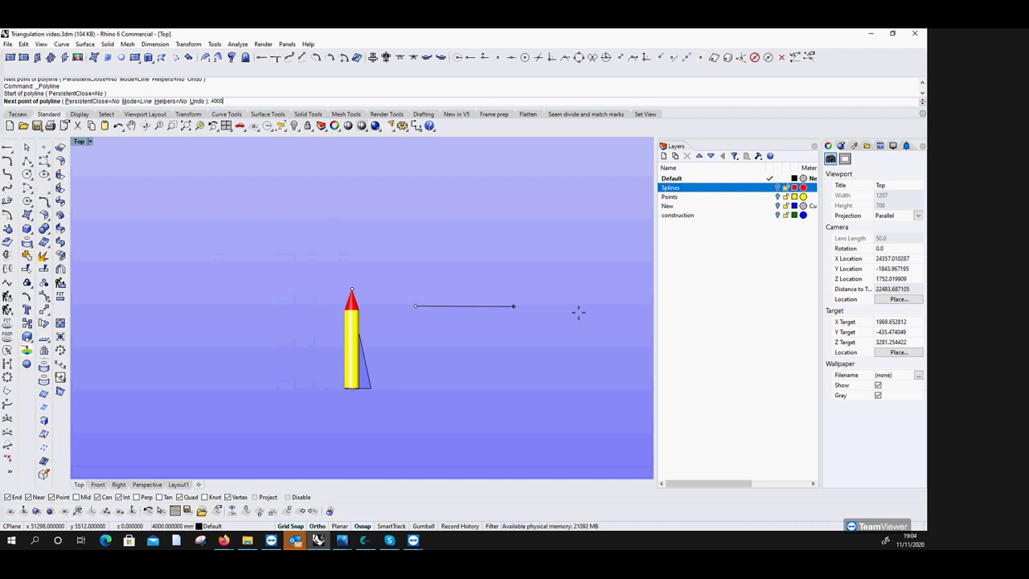
key("Return")
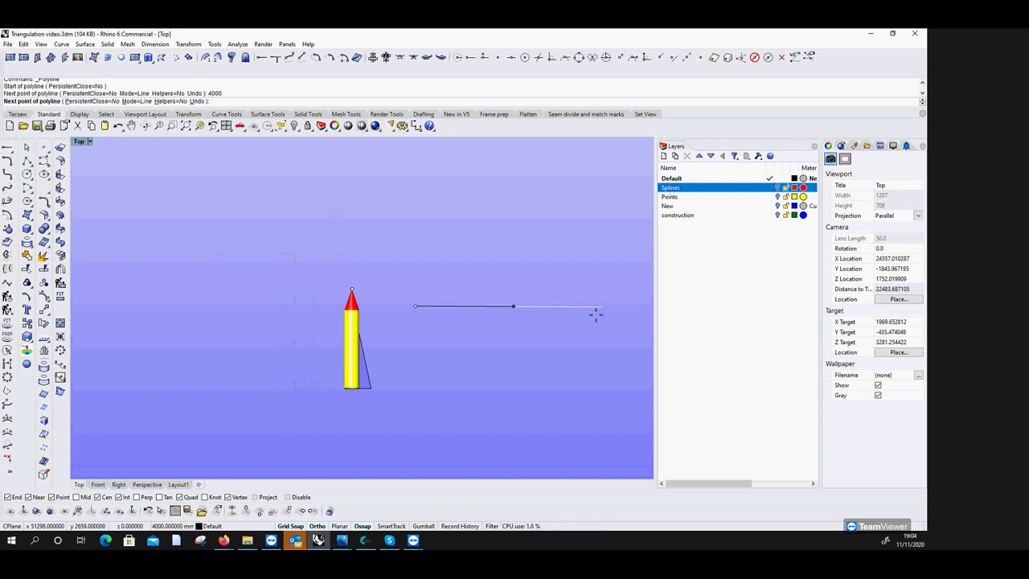
right_click(595, 314)
scroll(509, 308, "up", 3)
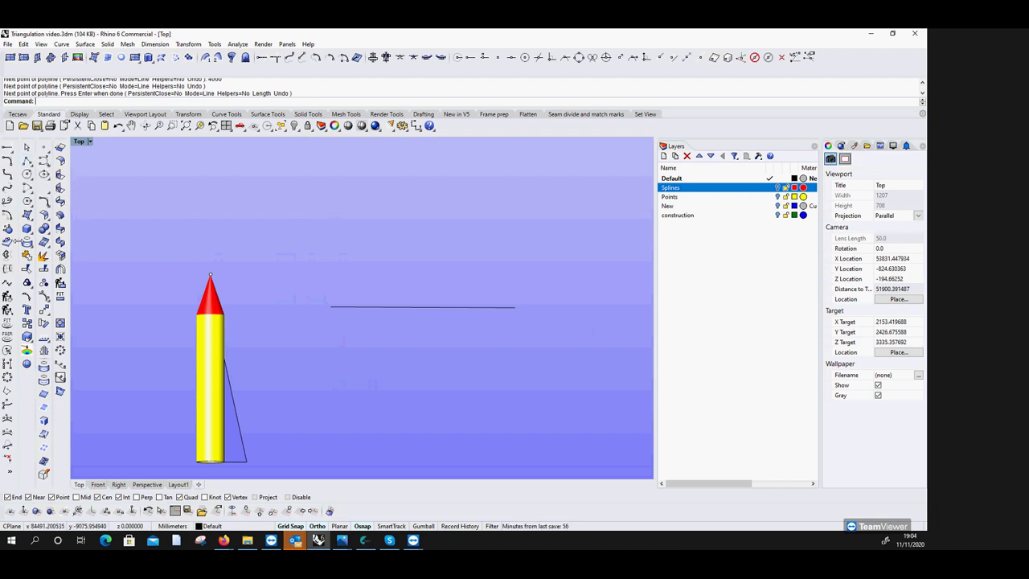
Offset the line by 2000 mm to create a parallel copy below it.
left_click(8, 215)
left_click(426, 306)
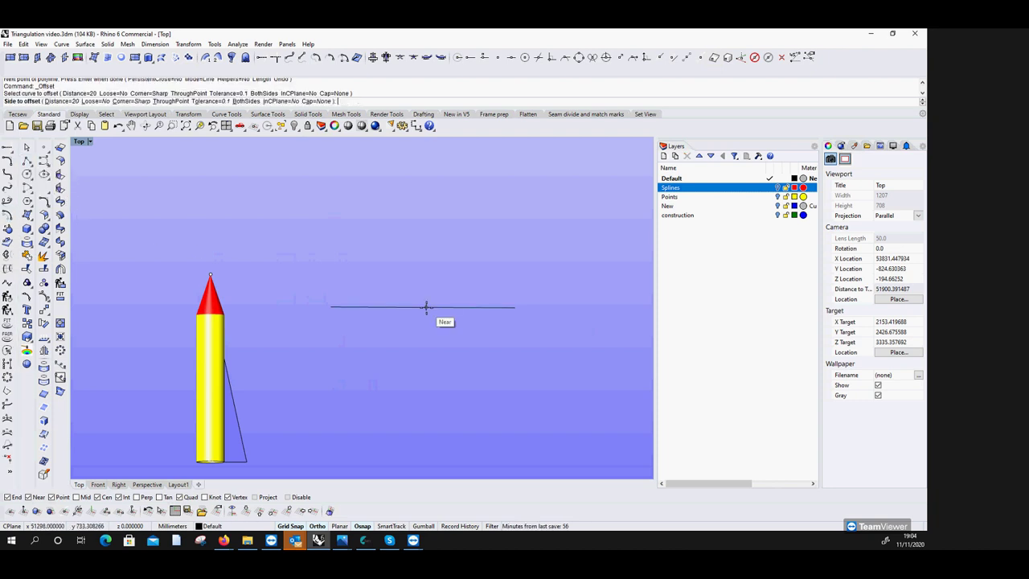
left_click(426, 321)
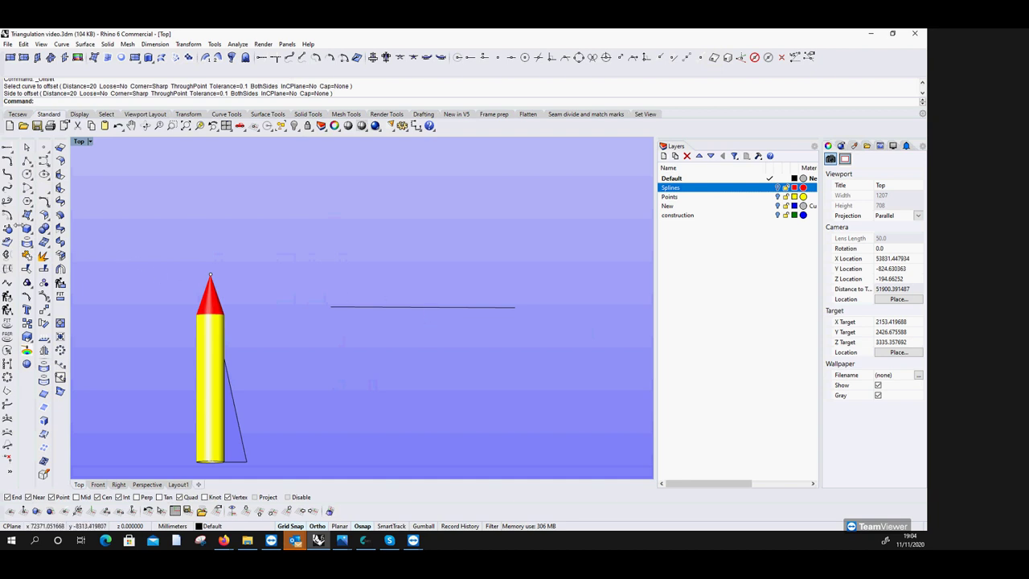
left_click(7, 215)
left_click(378, 306)
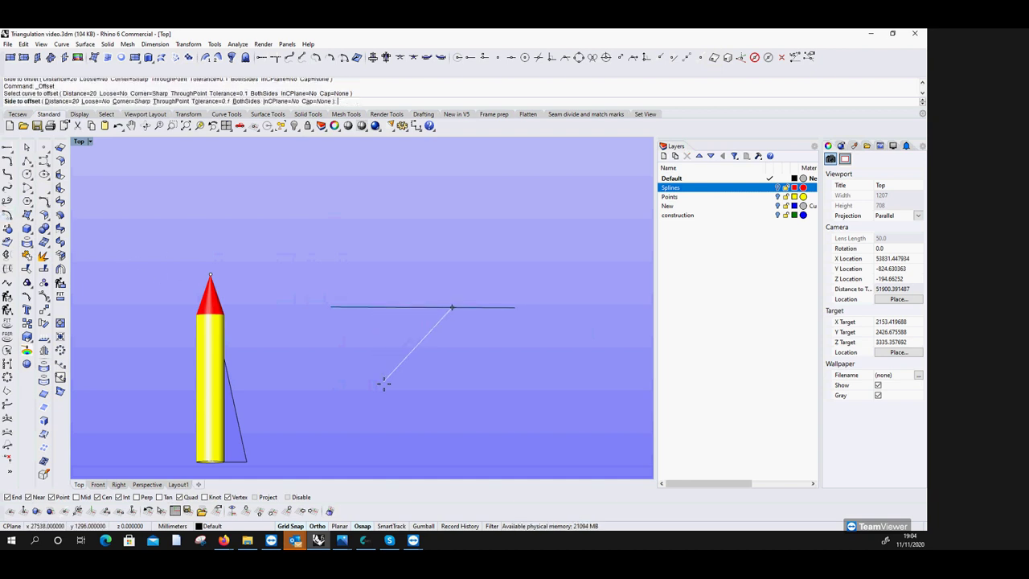
double_click(80, 142)
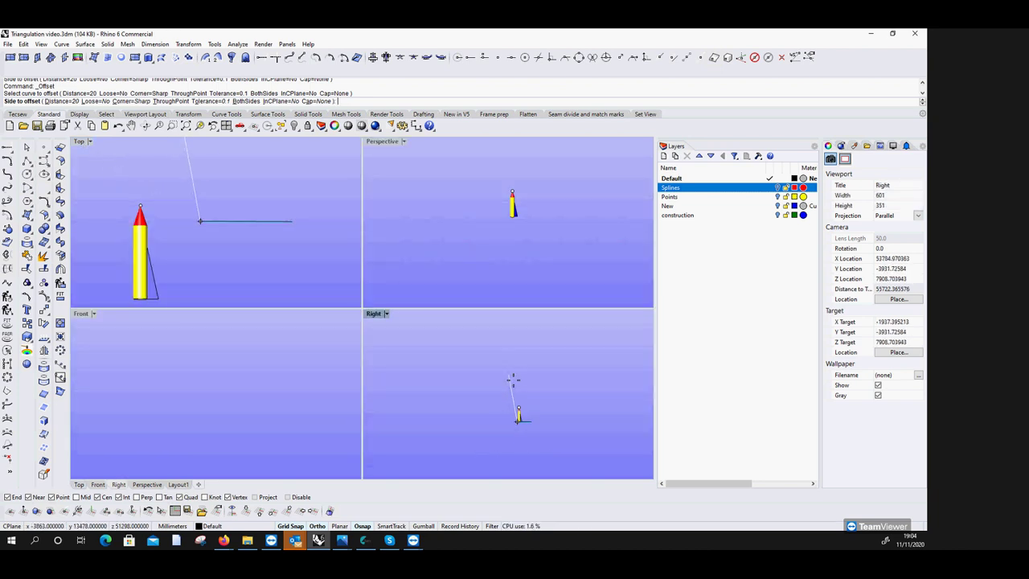
type("2000")
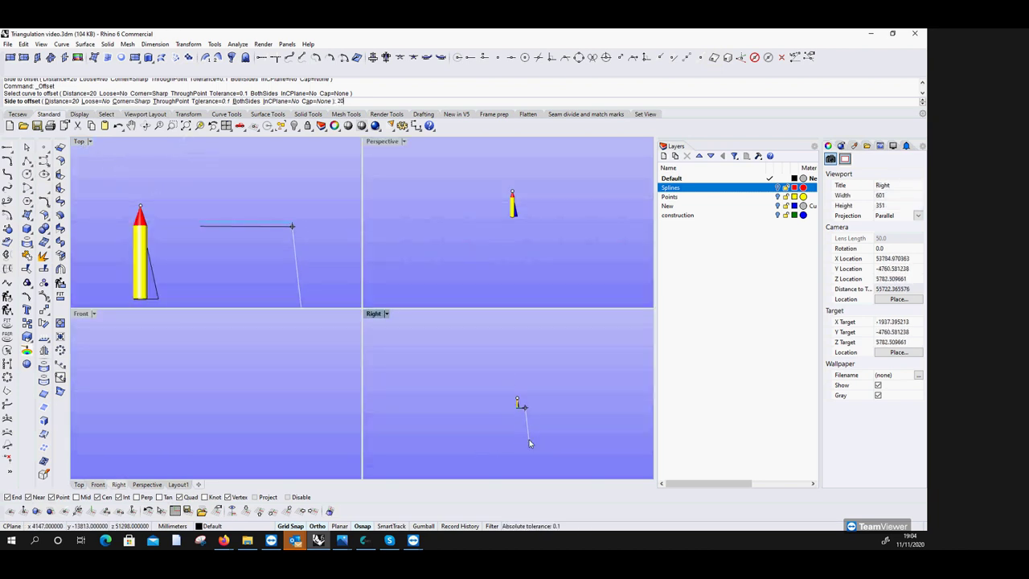
key("Return")
left_click(534, 439)
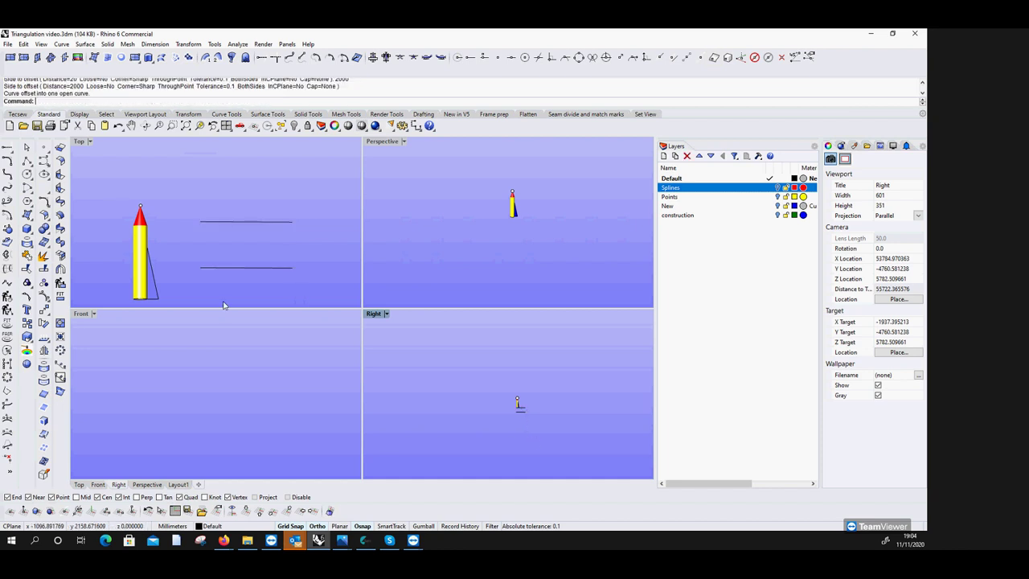
left_click(268, 282)
scroll(267, 282, "up", 4)
Draw two diagonals from the upper line's ends meeting on the lower line.
left_click(8, 161)
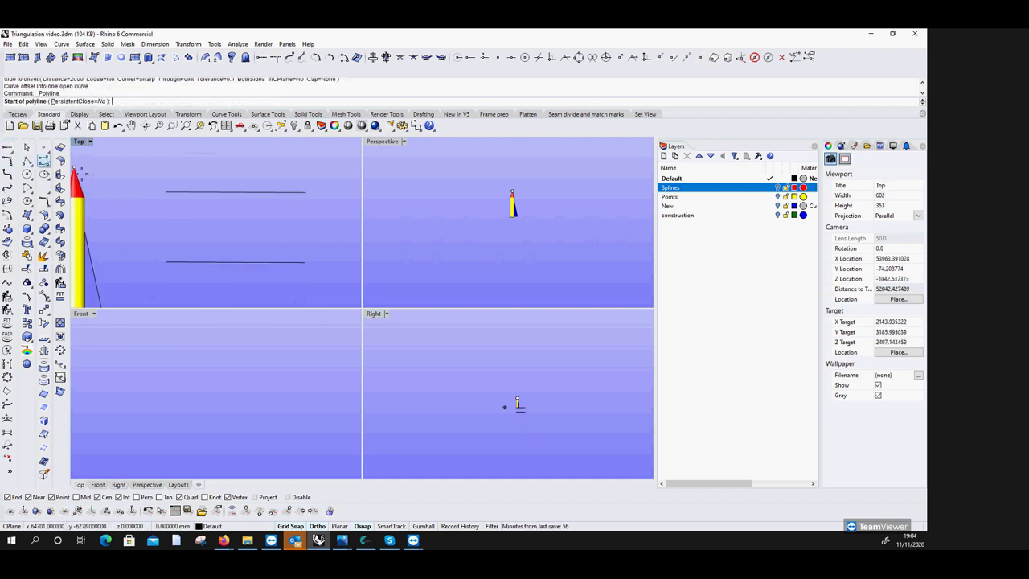
left_click(166, 192)
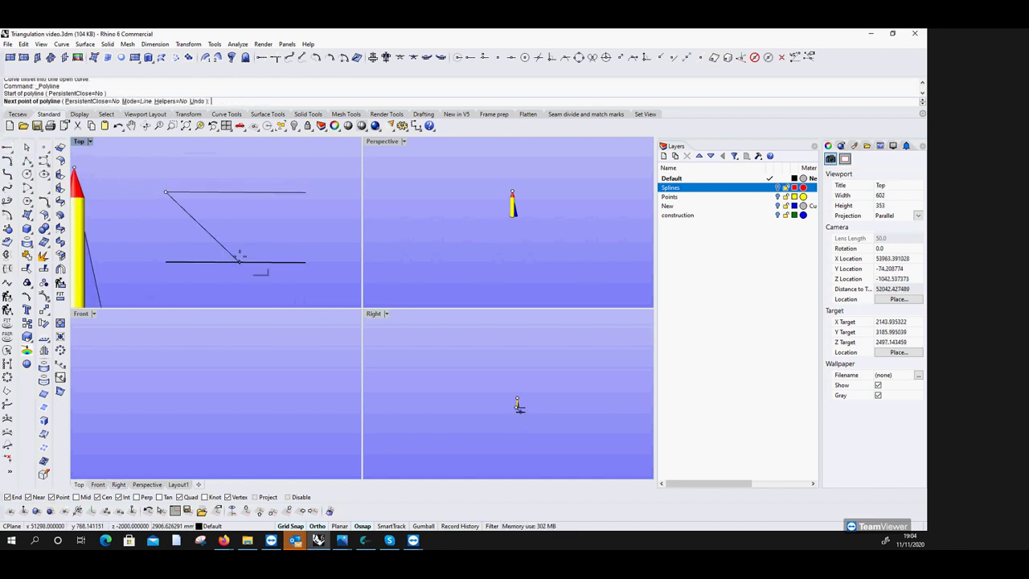
left_click(246, 261)
key("Return")
key("Return")
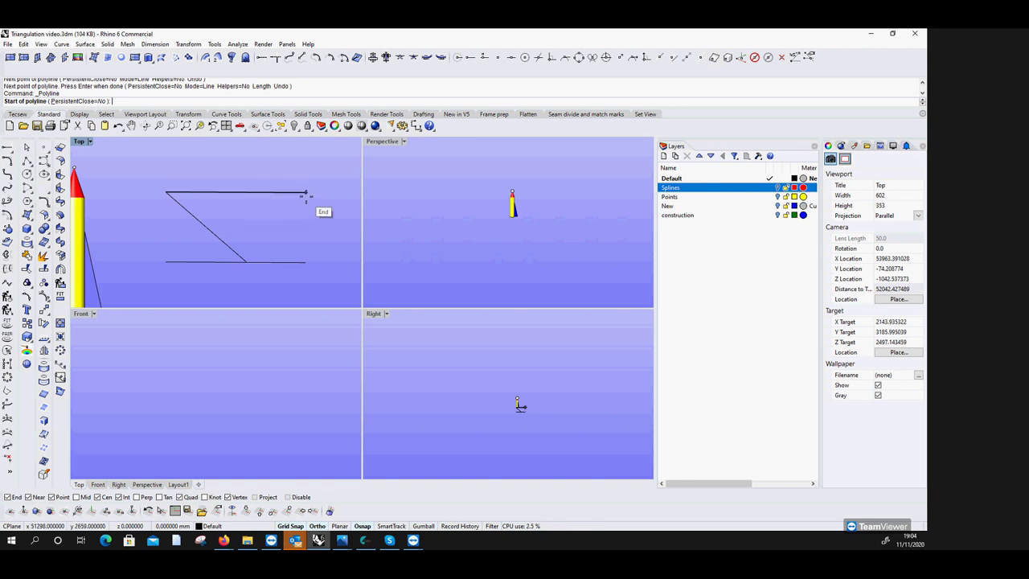
left_click(306, 193)
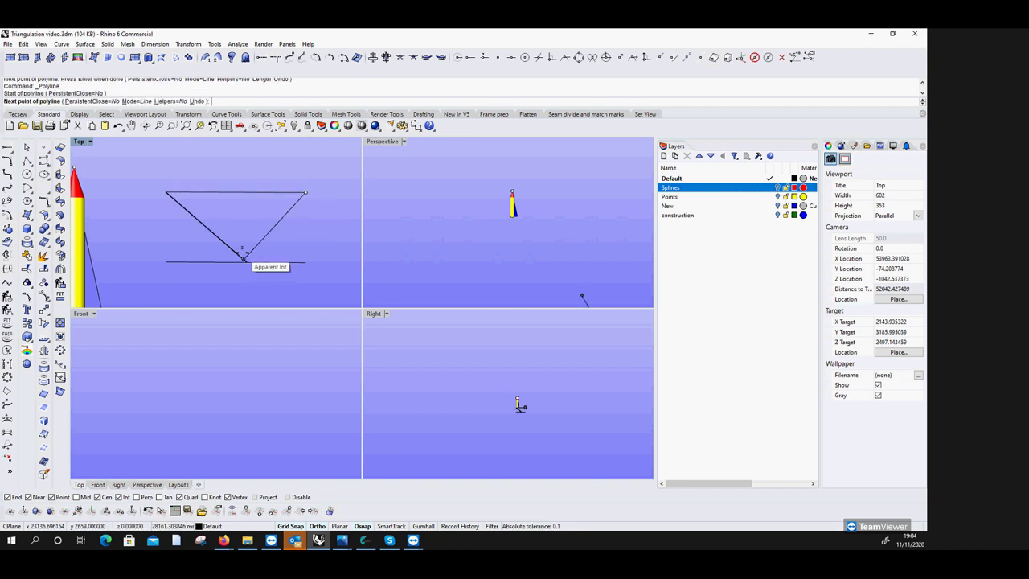
left_click(244, 258)
key("Return")
key("Return")
Add a brace between the diagonals and upper line, then delete all six lines.
left_click(186, 212)
left_click(204, 192)
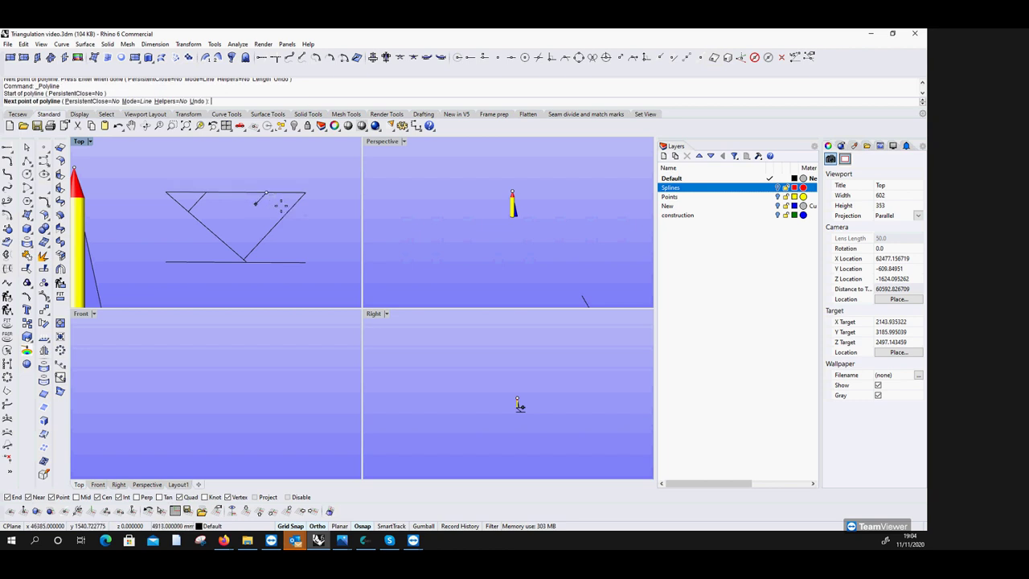
left_click(279, 204)
key("Return")
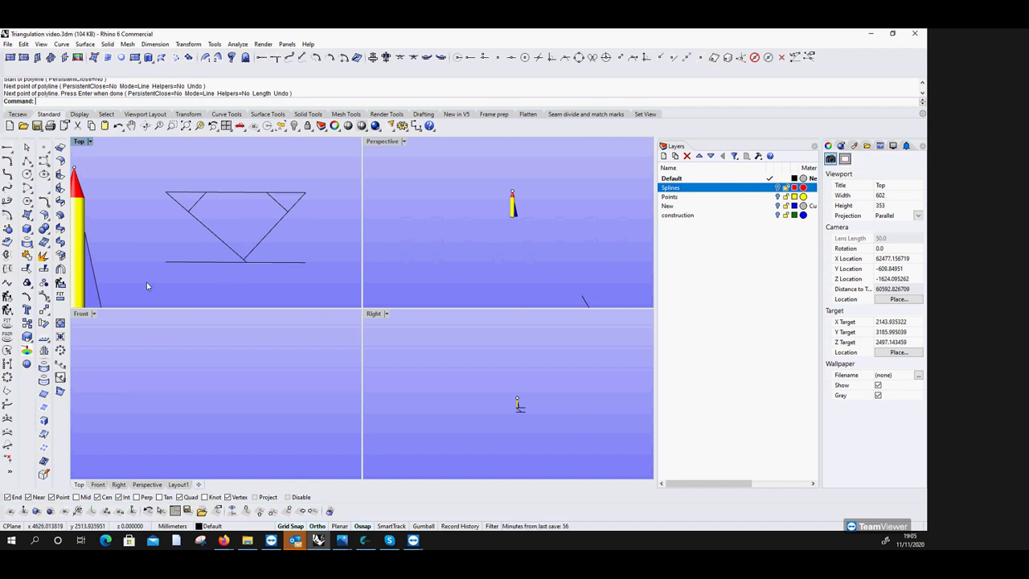
left_click_drag(323, 269, 147, 176)
key("Delete")
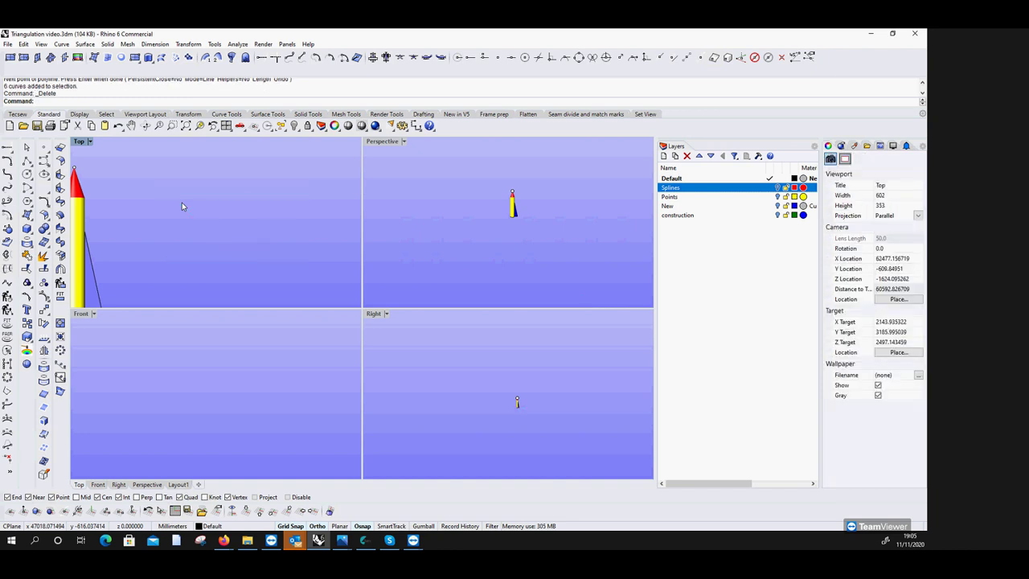
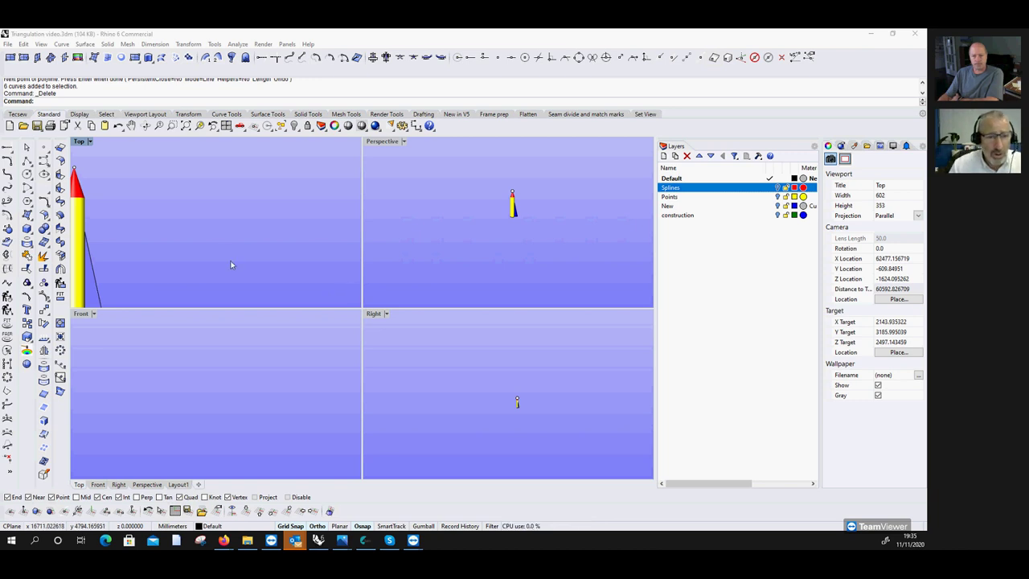
Delete the pencil model from the scene.
mouse_move(212, 228)
left_mouse_down()
mouse_move(326, 271)
mouse_move(281, 270)
mouse_move(188, 213)
left_mouse_up()
scroll(244, 254, "up", 3)
scroll(238, 255, "down", 4)
key("Delete")
Maximize the Top view and place a new polyline's first point, with CPlane set to Top.
double_click(79, 142)
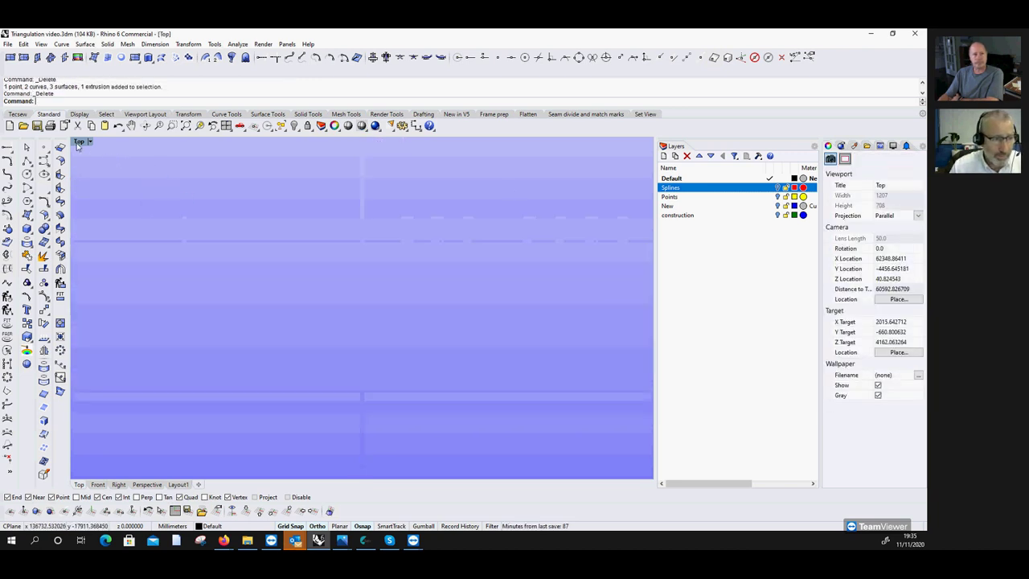
left_click(49, 192)
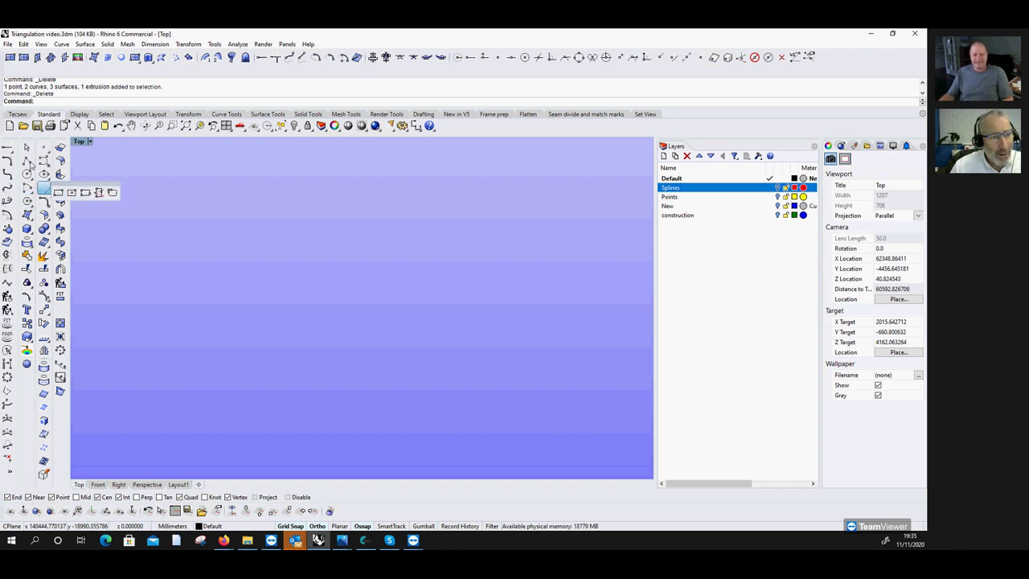
left_click(26, 161)
left_click(157, 345)
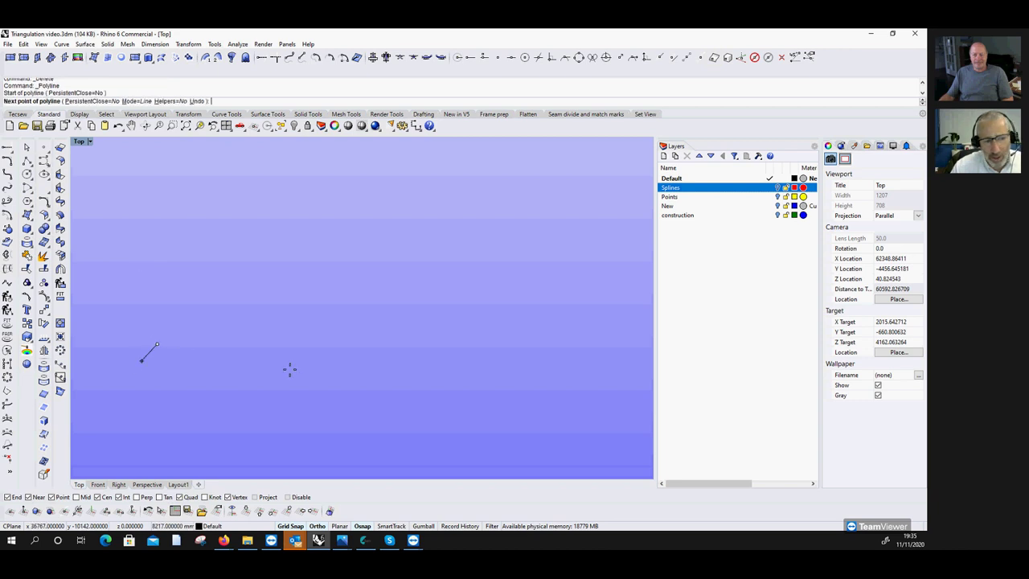
left_click(373, 57)
key("Right")
key("Right")
key("Right")
key("Right")
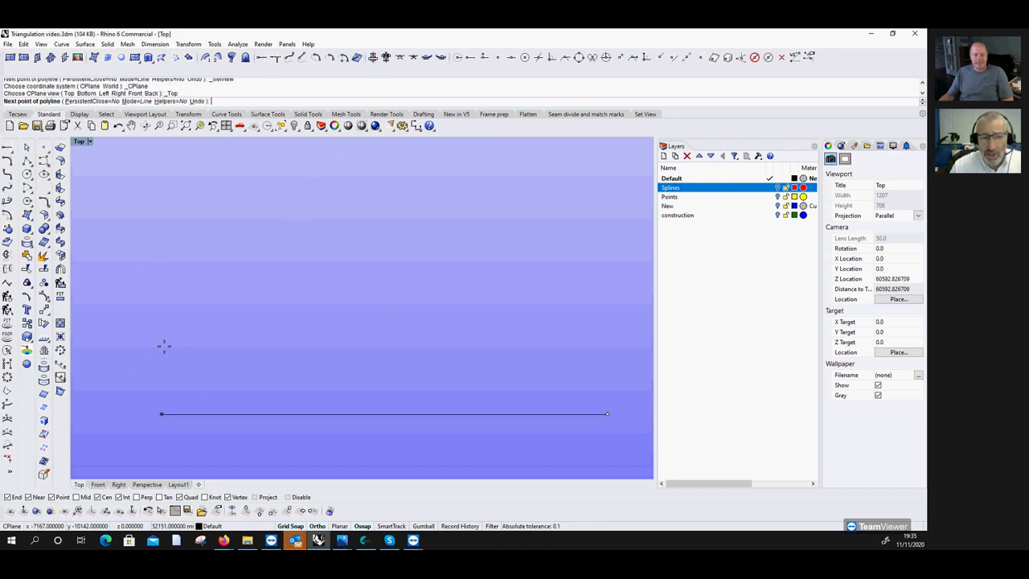
key("Right")
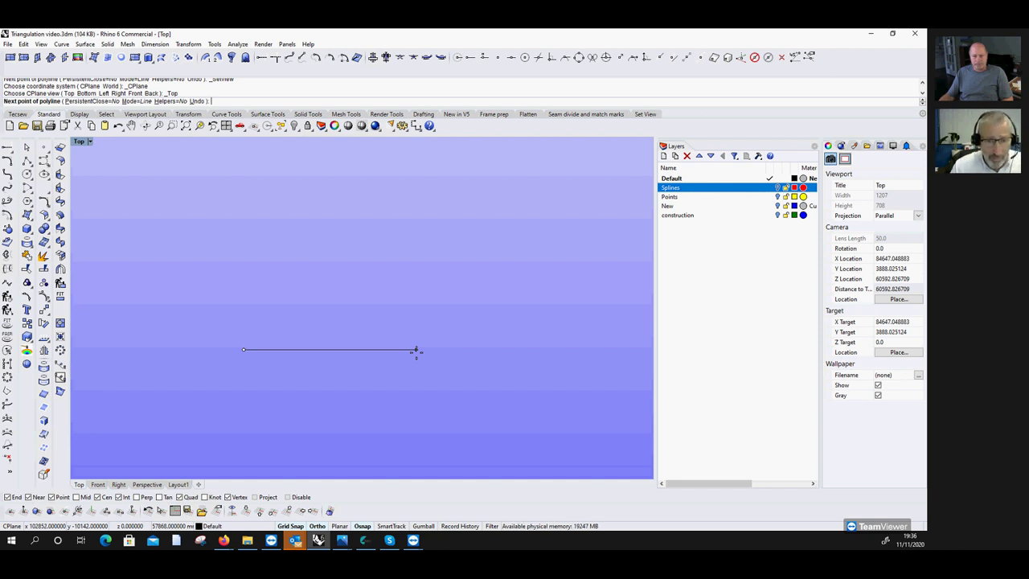
Draw a 6000 mm horizontal base line.
type("6000")
key("Return")
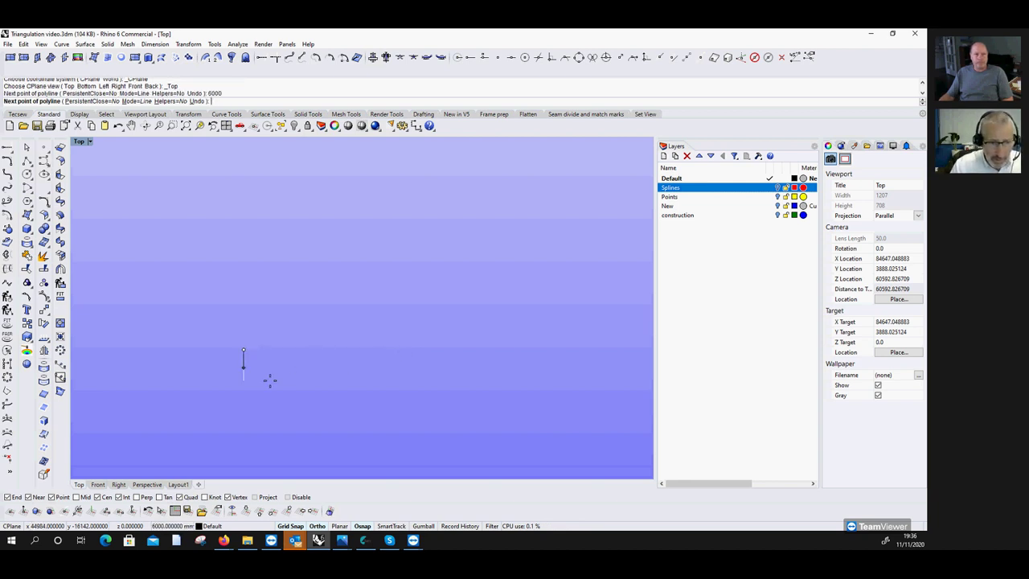
left_click(299, 359)
key("Return")
scroll(256, 350, "up", 5)
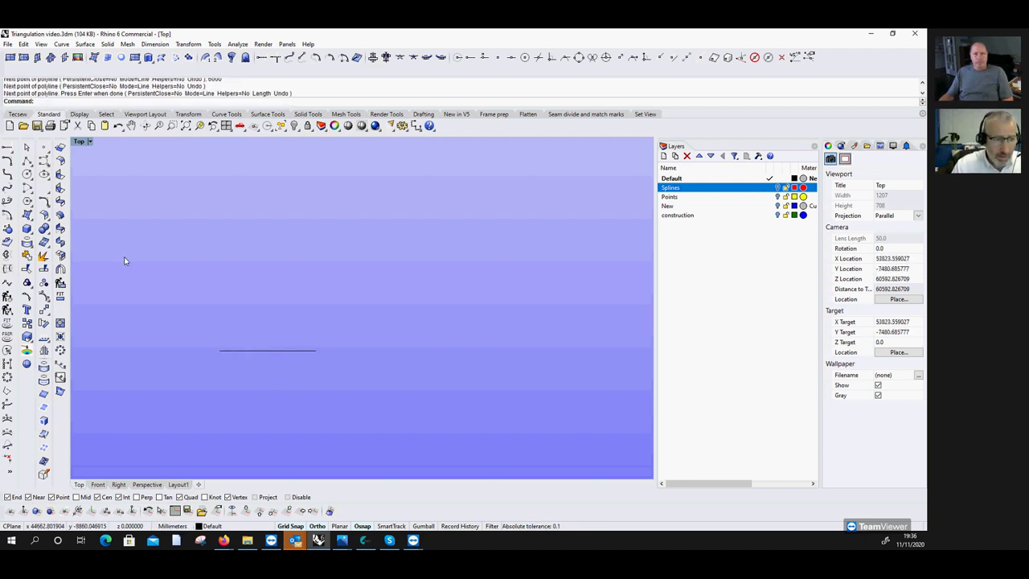
Attempt a 3000 mm upright from the base line's left end, restarting several times.
left_click(26, 160)
left_click(219, 350)
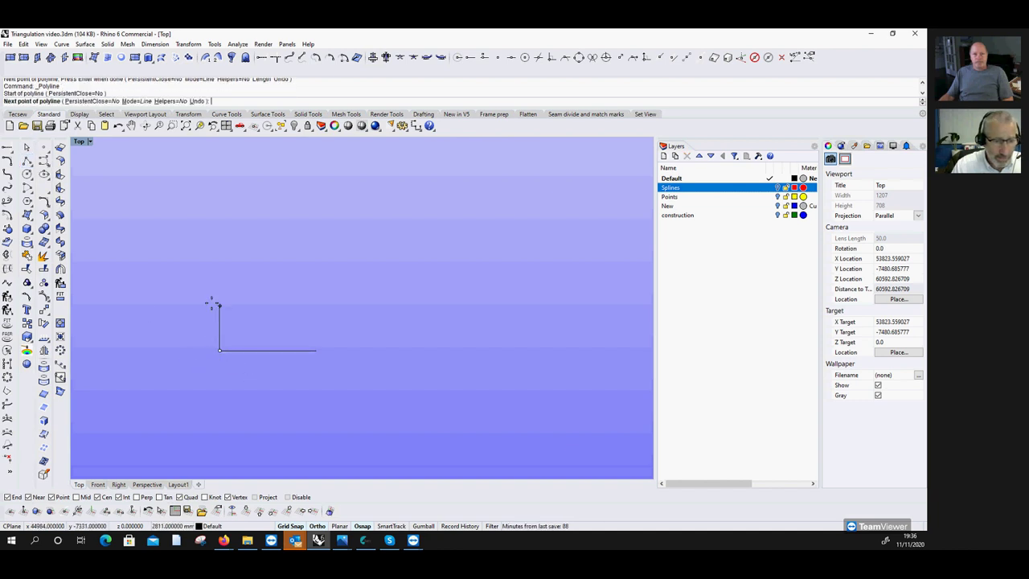
type("3000")
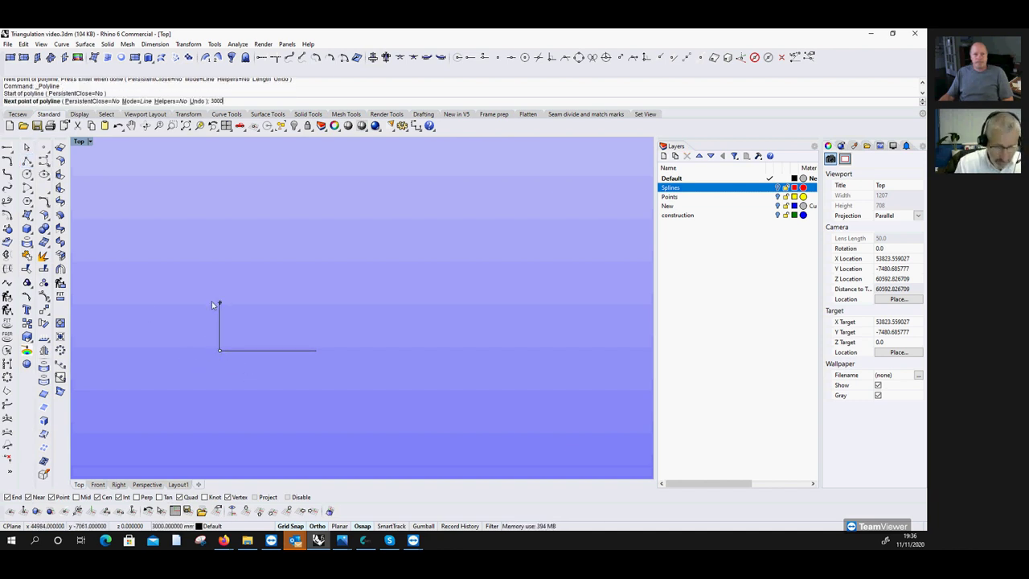
key("Return")
key("Escape")
key("Return")
left_click(220, 350)
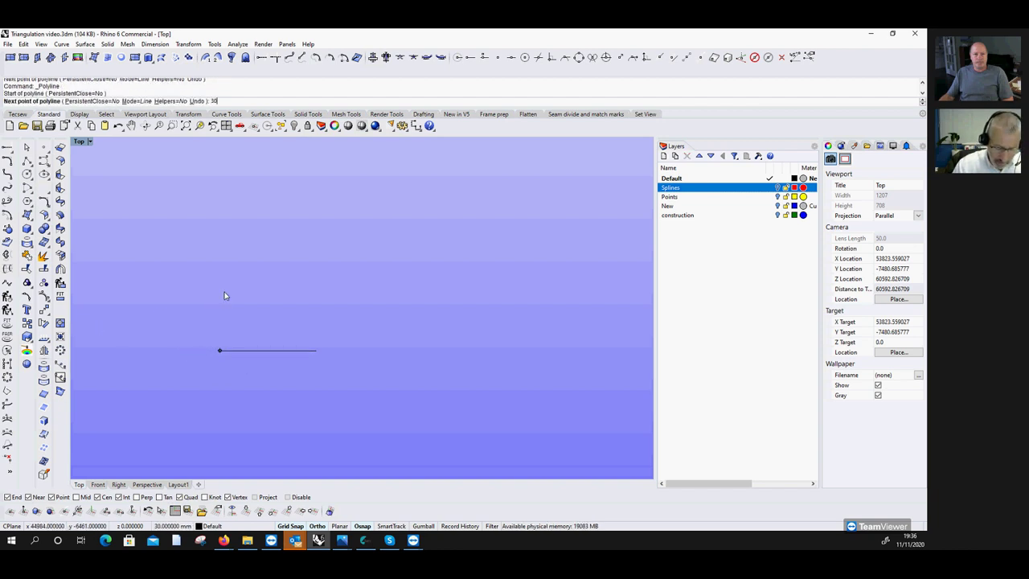
type("3000")
key("Return")
key("Escape")
key("Return")
left_click(220, 349)
type("300")
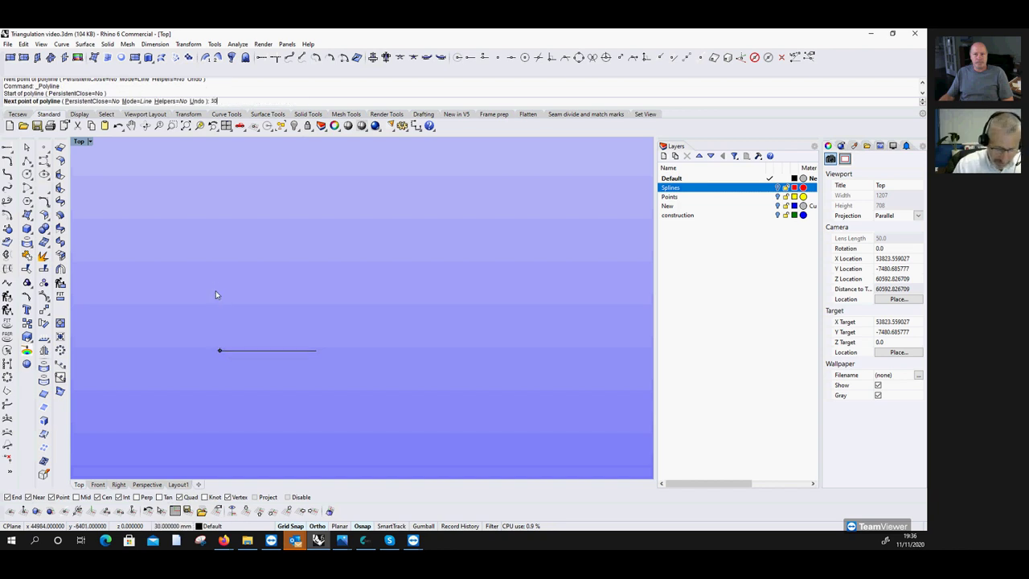
type("0")
key("Return")
key("Return")
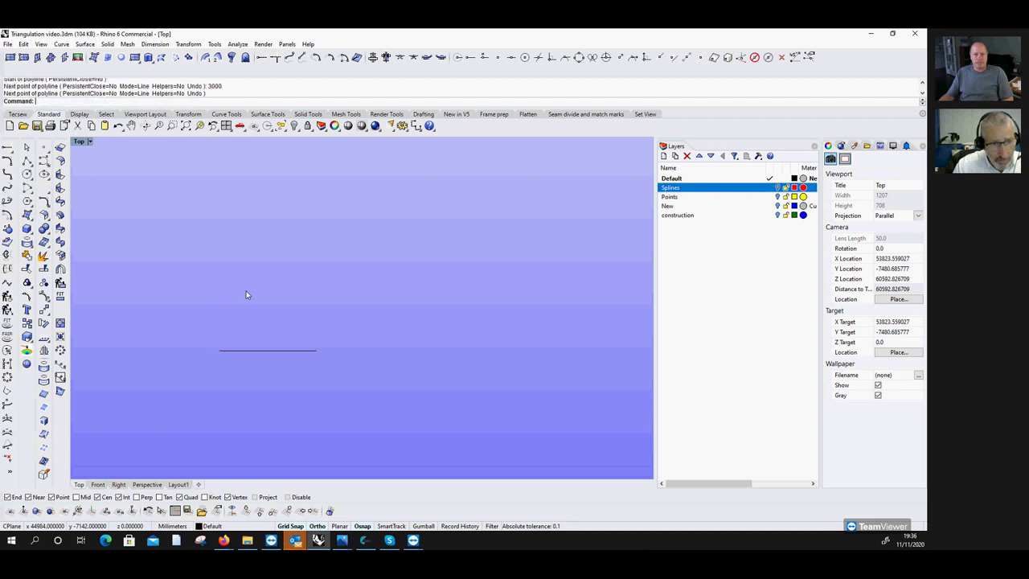
Draw the 3000 mm vertical upright at the base line's left end.
left_click(27, 162)
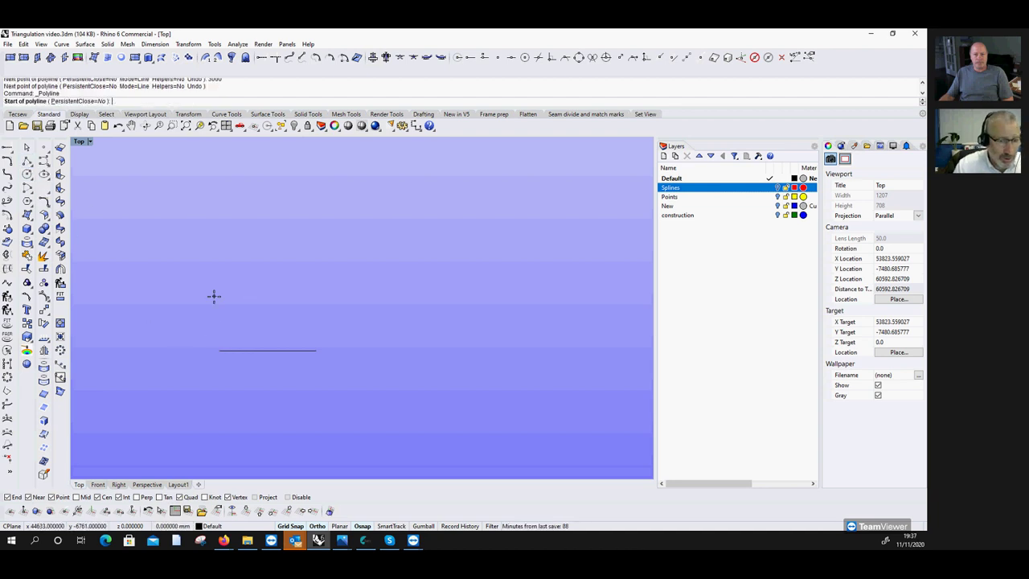
left_click(219, 349)
type("3000")
key("Return")
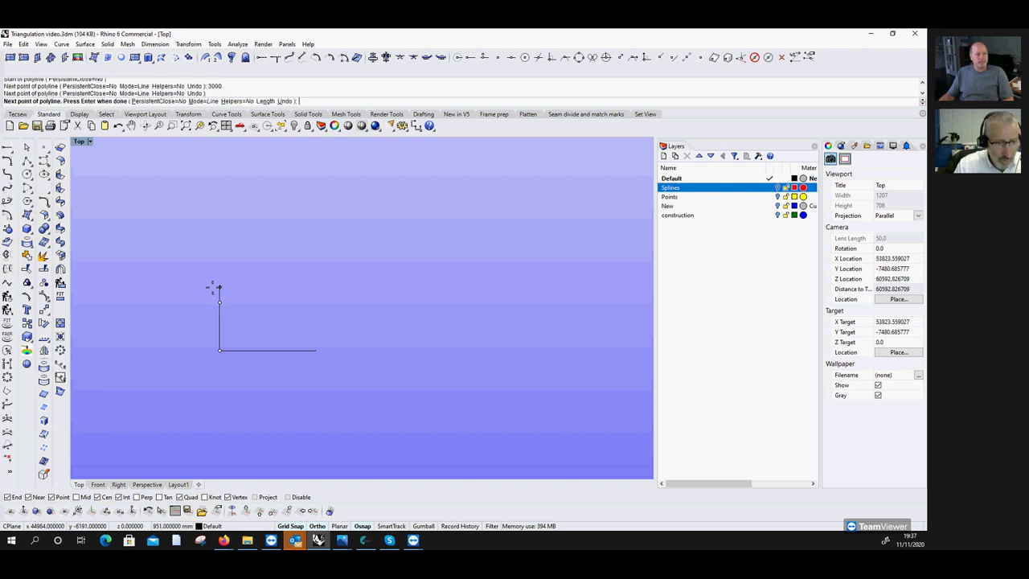
key("Return")
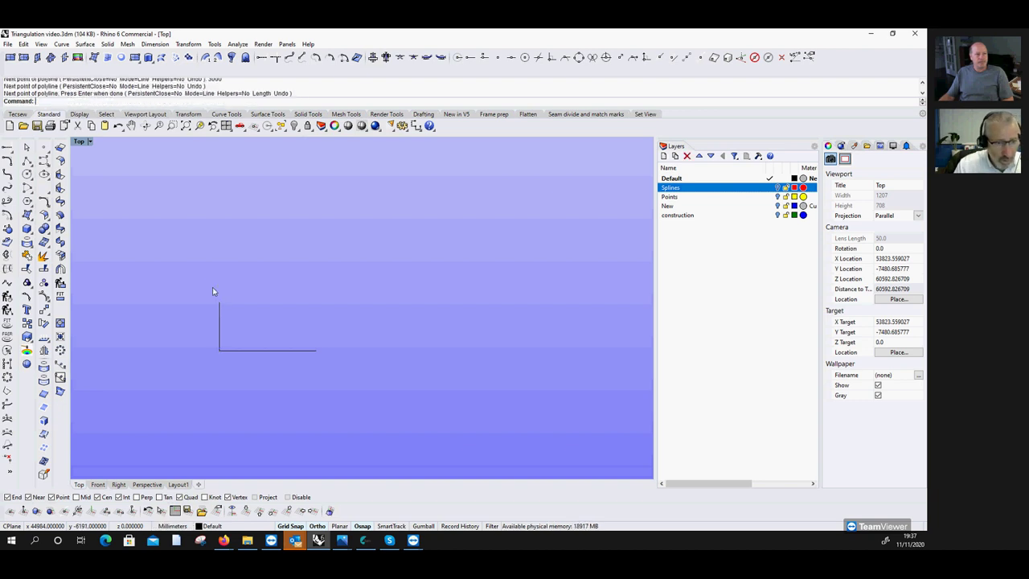
Copy the upright to the base line's right end.
left_click(32, 328)
left_click(223, 342)
key("Return")
left_click(219, 351)
left_click(318, 353)
key("Return")
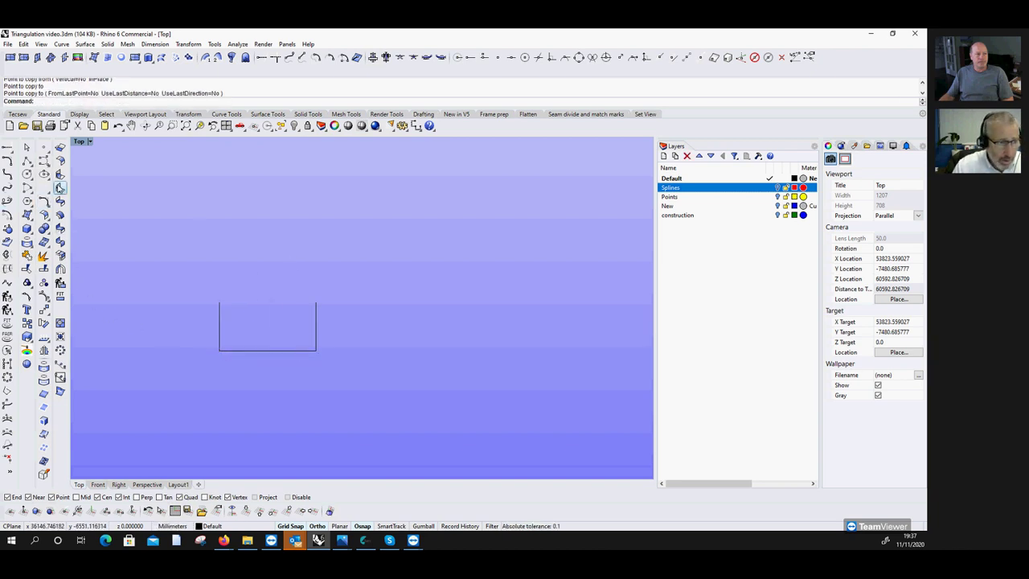
Start a circle centred on the left upright's top end.
left_click(26, 161)
key("Escape")
left_click(27, 174)
left_click(220, 301)
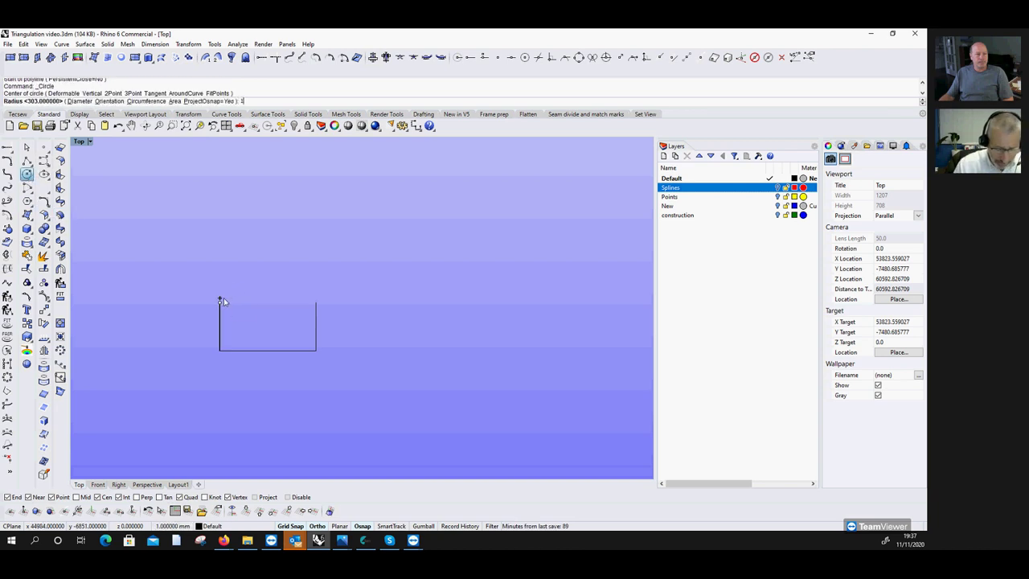
Draw 100 mm and 200 mm radius circles centred on the left upright's top.
type("100")
key("Return")
scroll(245, 344, "up", 3)
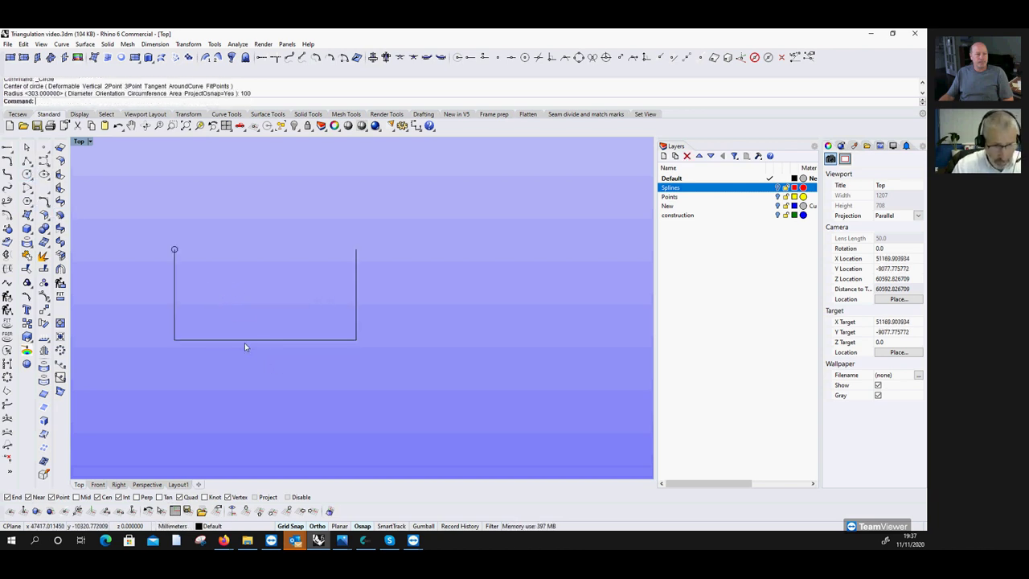
key("Return")
left_click(175, 248)
type("200")
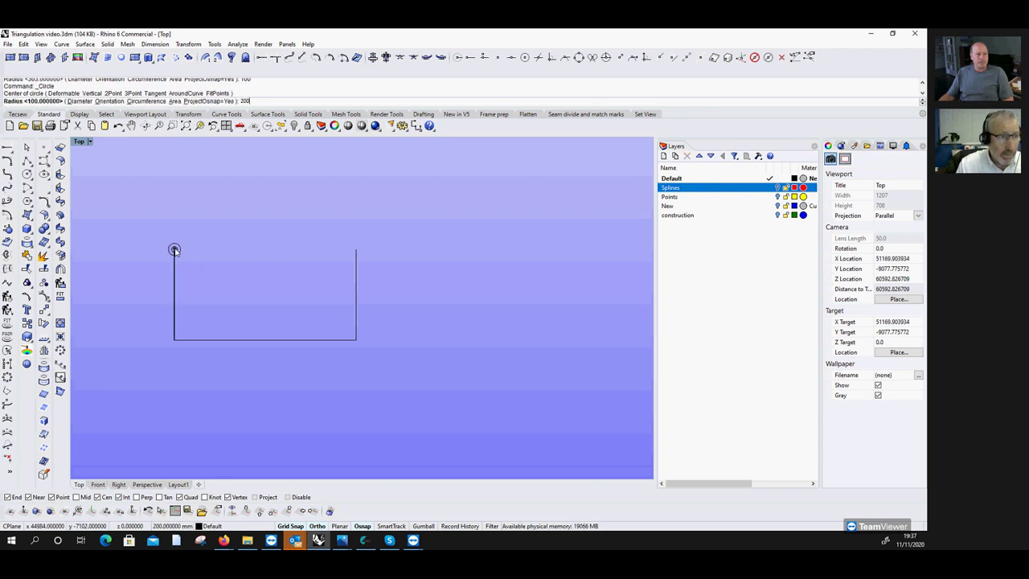
key("Return")
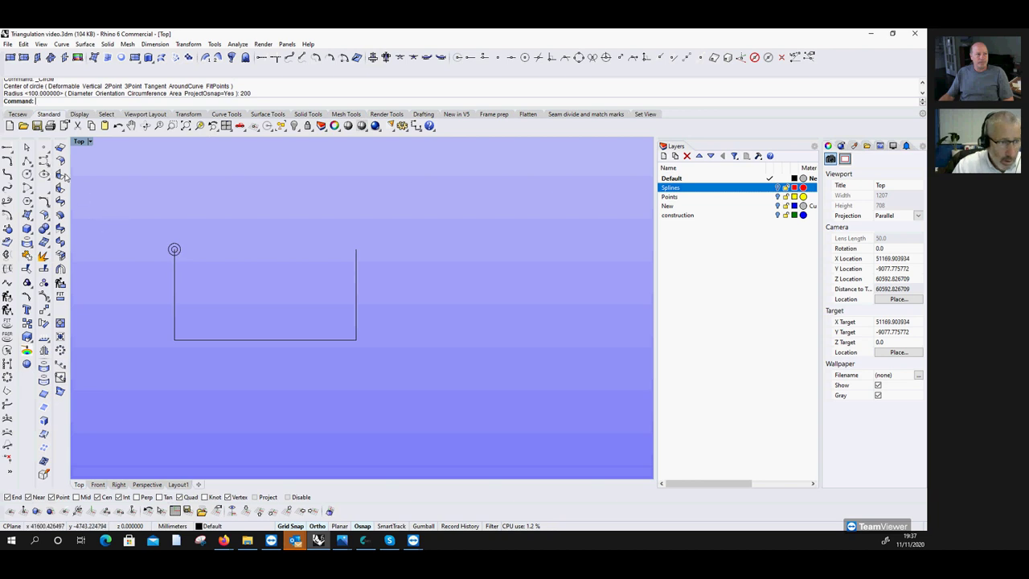
Draw the slanted left side from the bottom-left corner, 150 mm up, to the top circle.
left_click(29, 164)
left_click(178, 337)
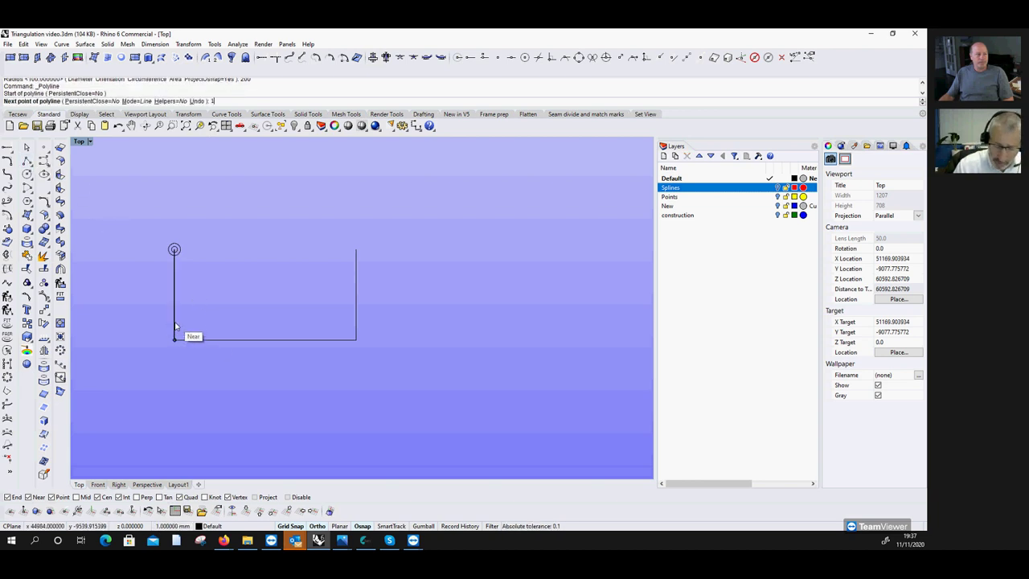
type("150")
key("Return")
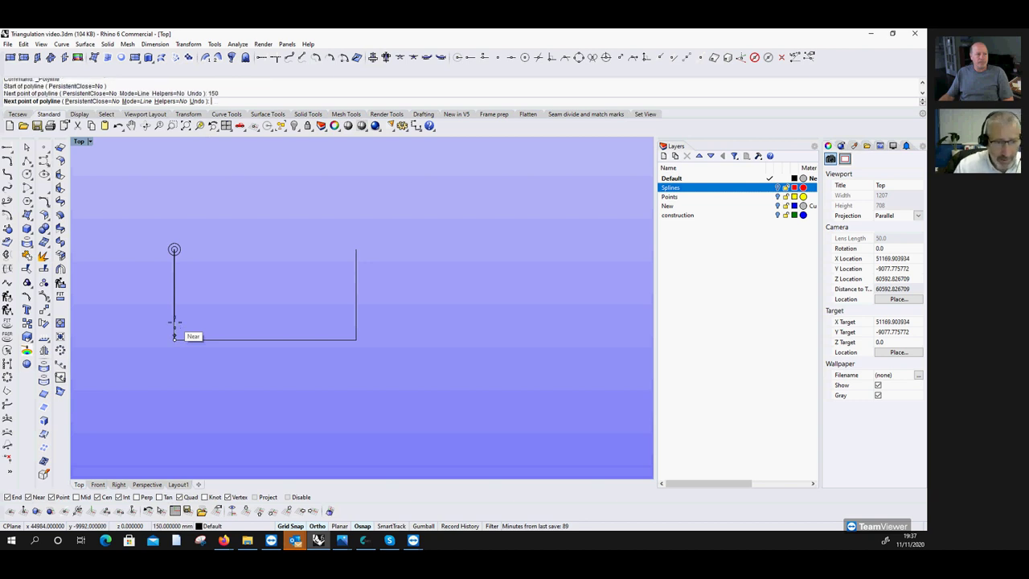
left_click(175, 305)
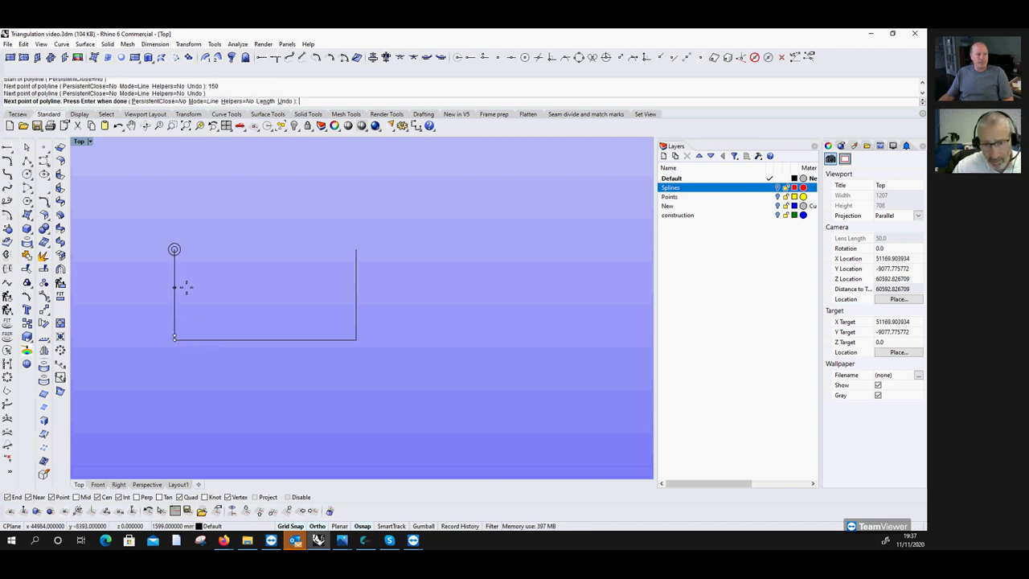
left_click(175, 249)
key("Return")
Mirror the slanted line across a vertical axis at the base's midpoint, using Mid osnap.
left_click(44, 349)
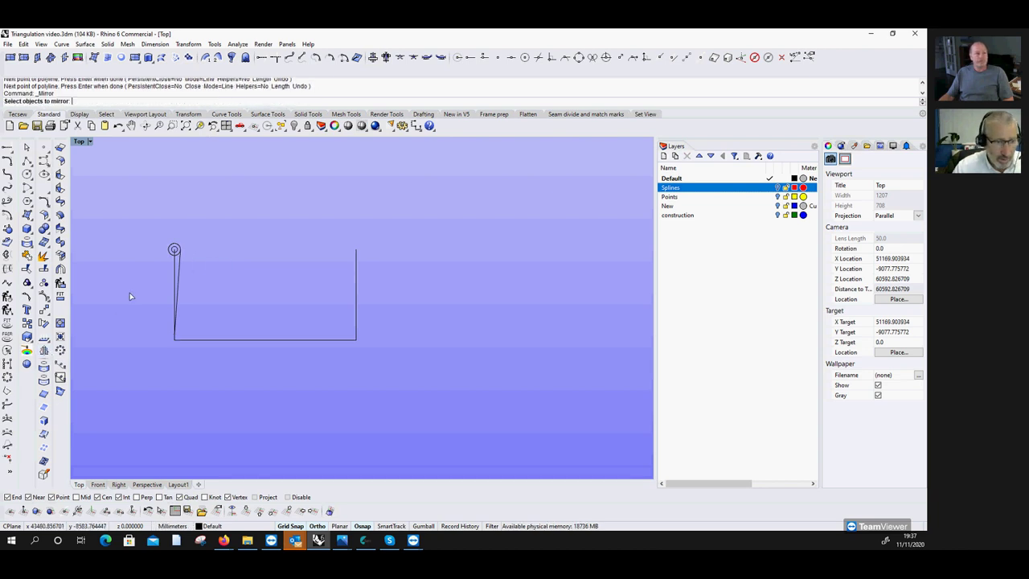
left_click(177, 282)
key("Return")
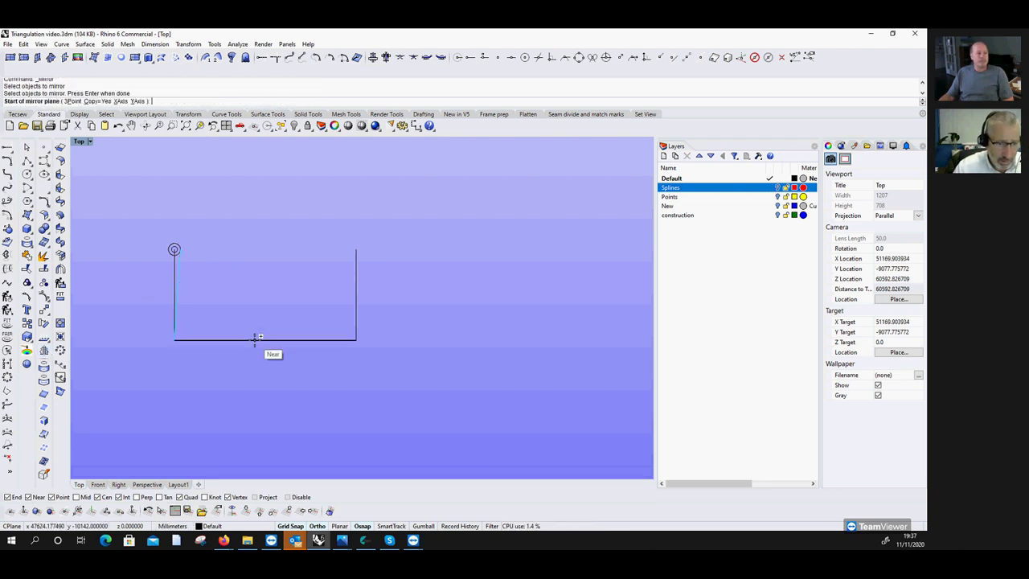
left_click(255, 339)
left_click(276, 294)
key("Return")
left_click(178, 294)
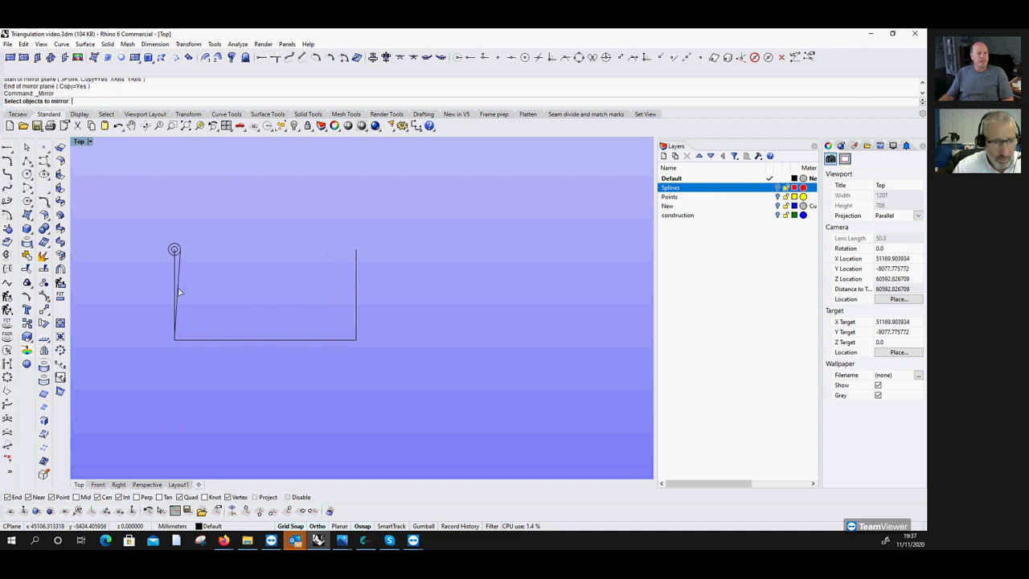
key("Return")
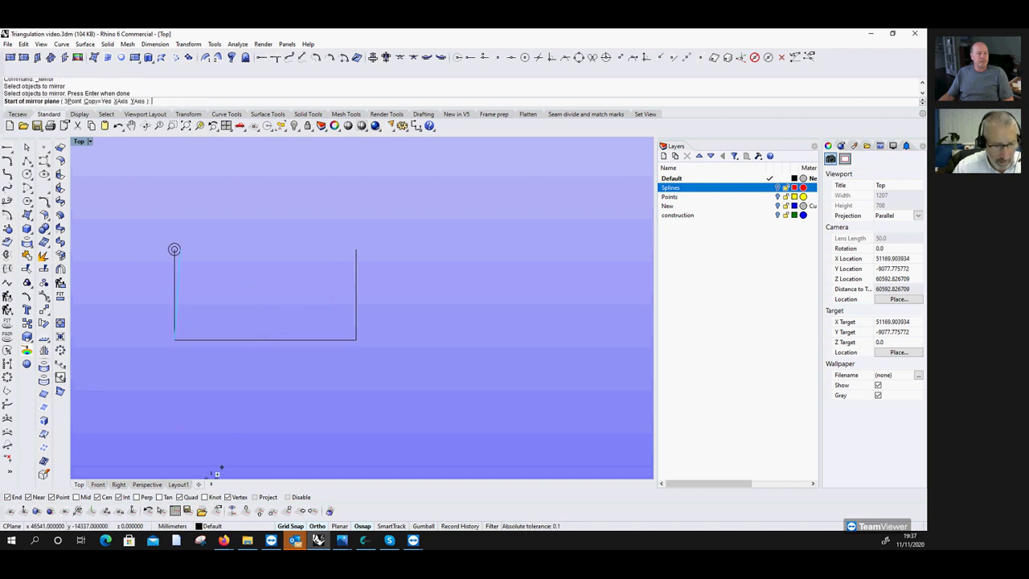
left_click(78, 498)
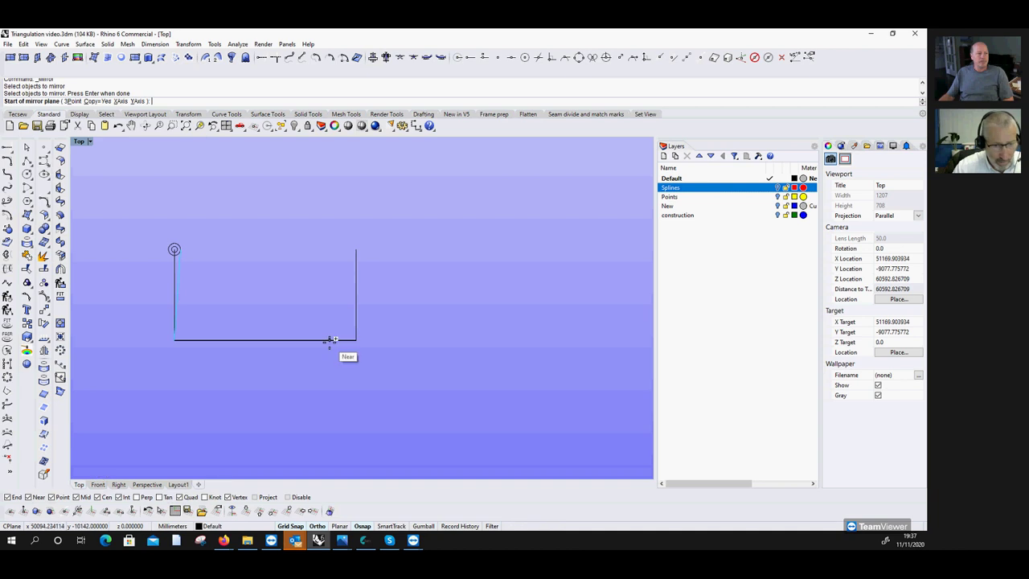
left_click(265, 339)
left_click(260, 274)
key("Return")
key("Return")
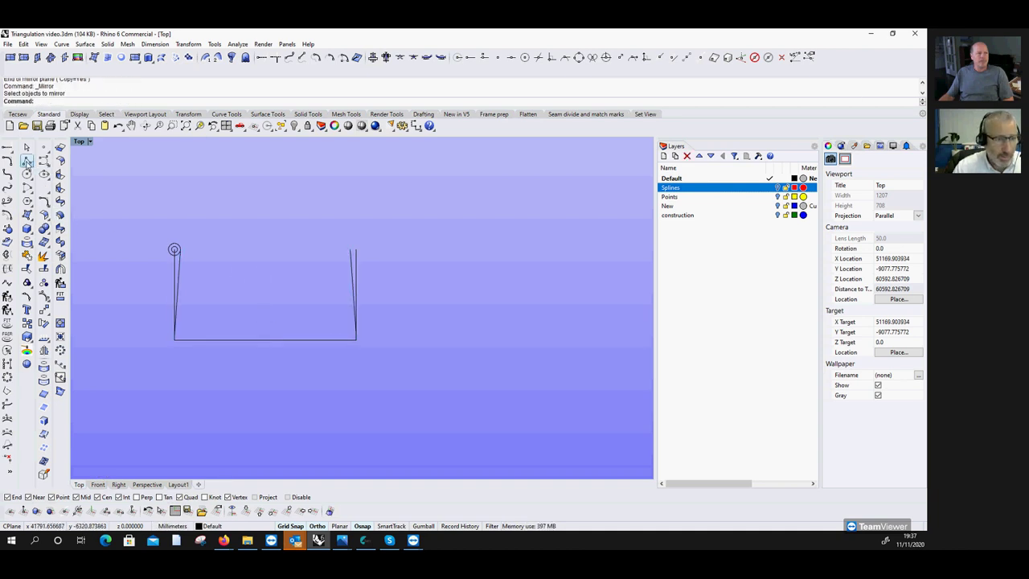
Draw a straight line joining the top ends of both sides.
left_click(44, 175)
left_click(174, 249)
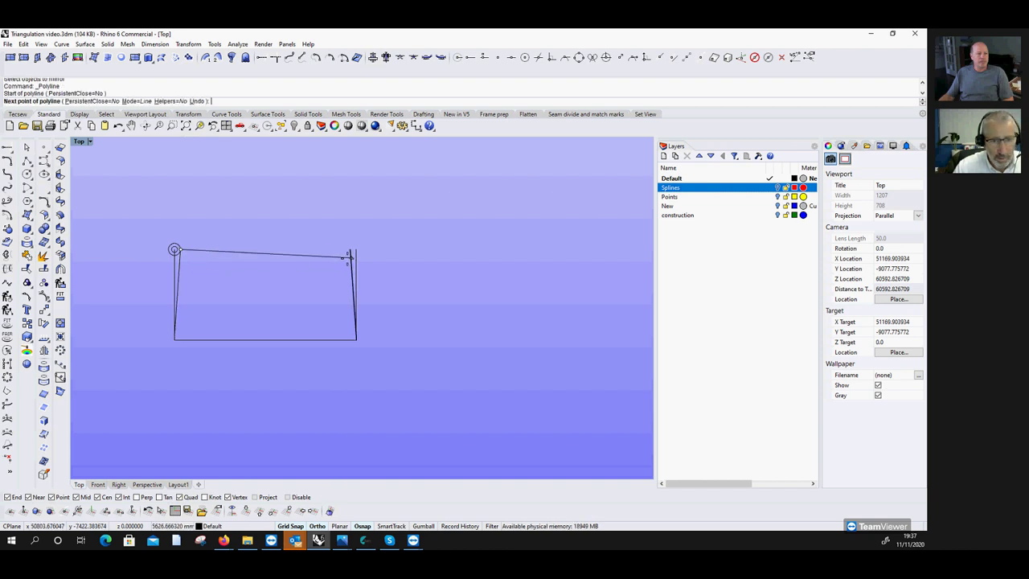
left_click(352, 251)
key("Return")
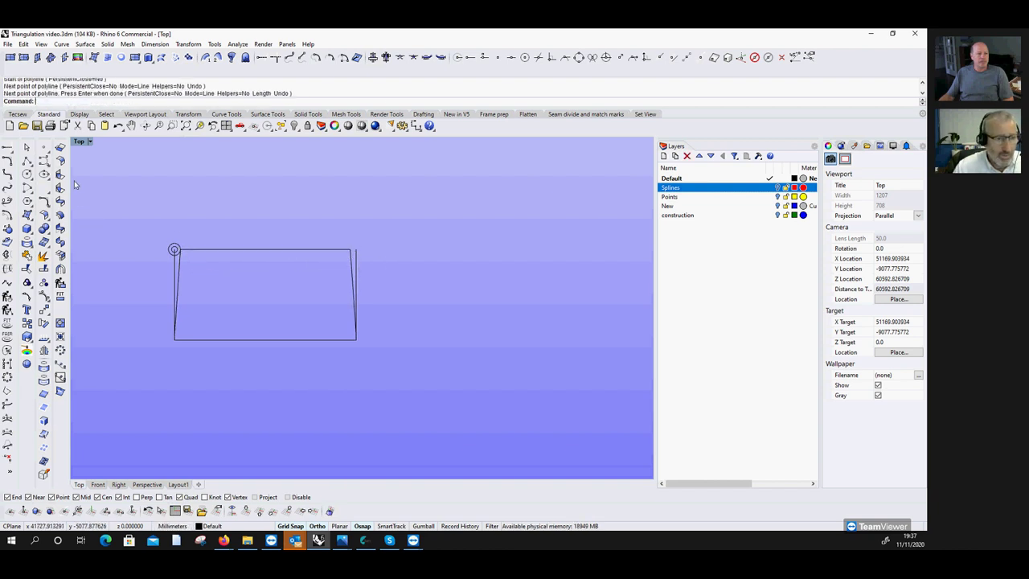
Offset the top line 500 mm downward.
left_click(8, 216)
left_click(234, 251)
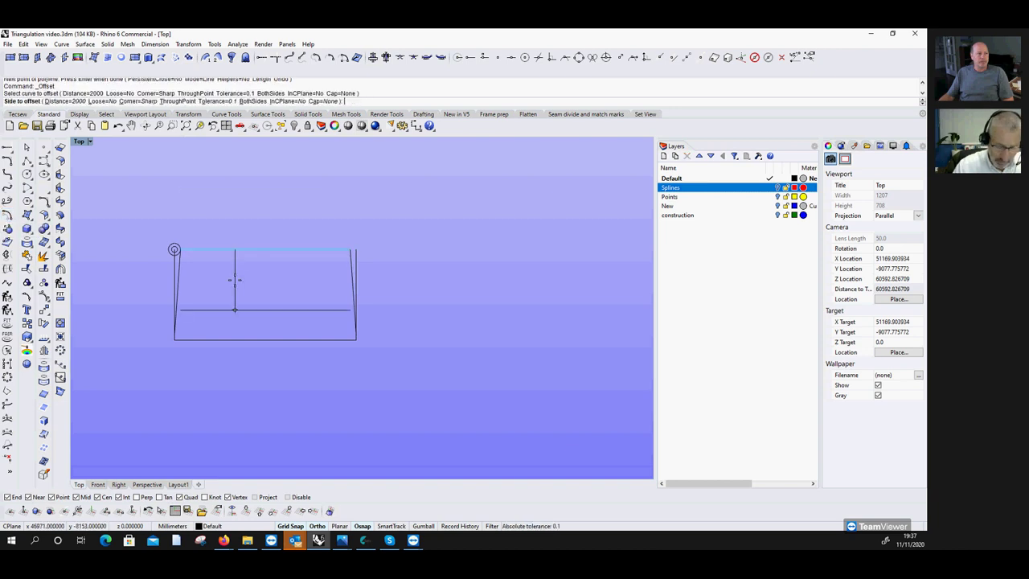
type("300")
key("Return")
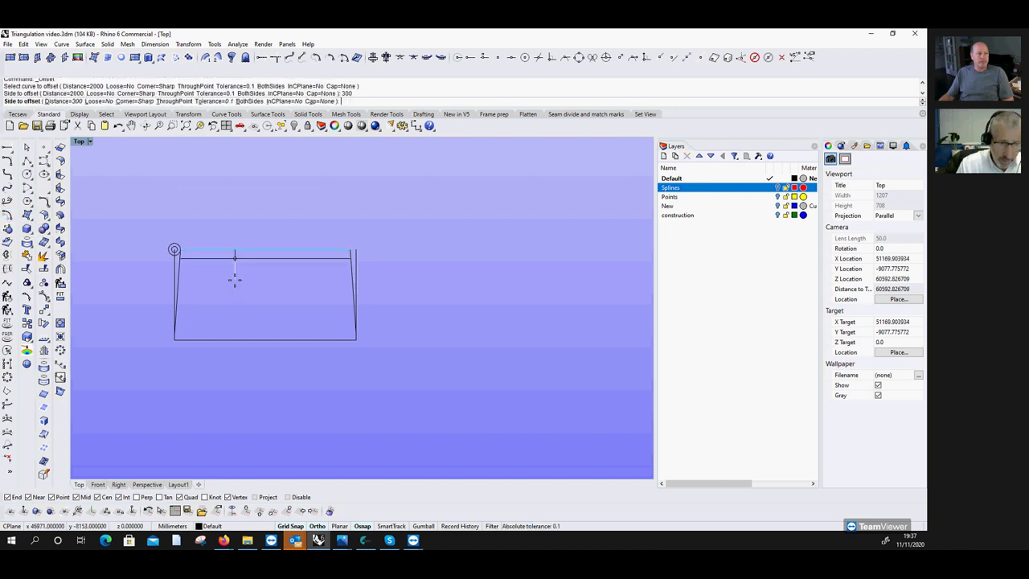
type("500")
key("Return")
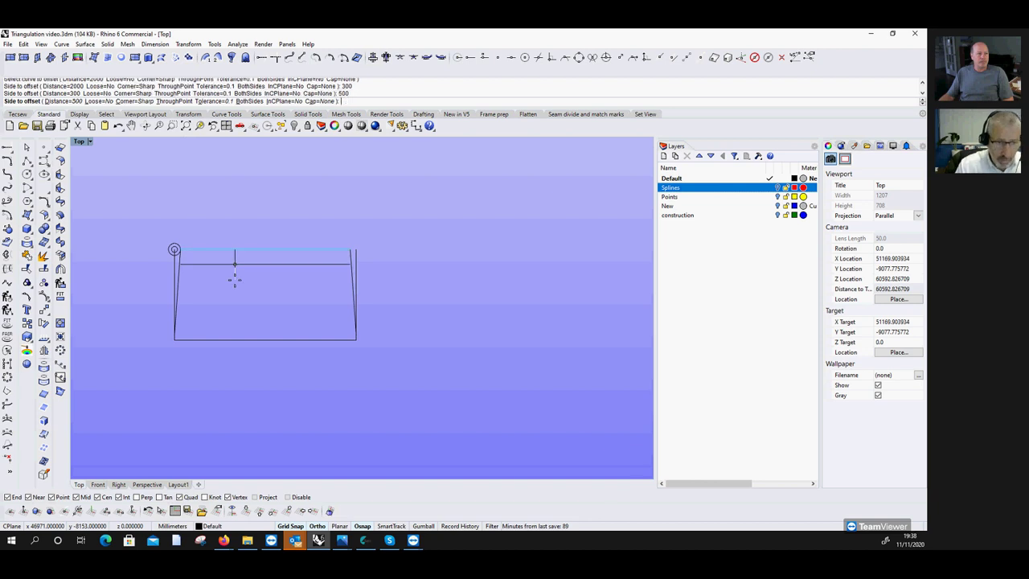
left_click(235, 278)
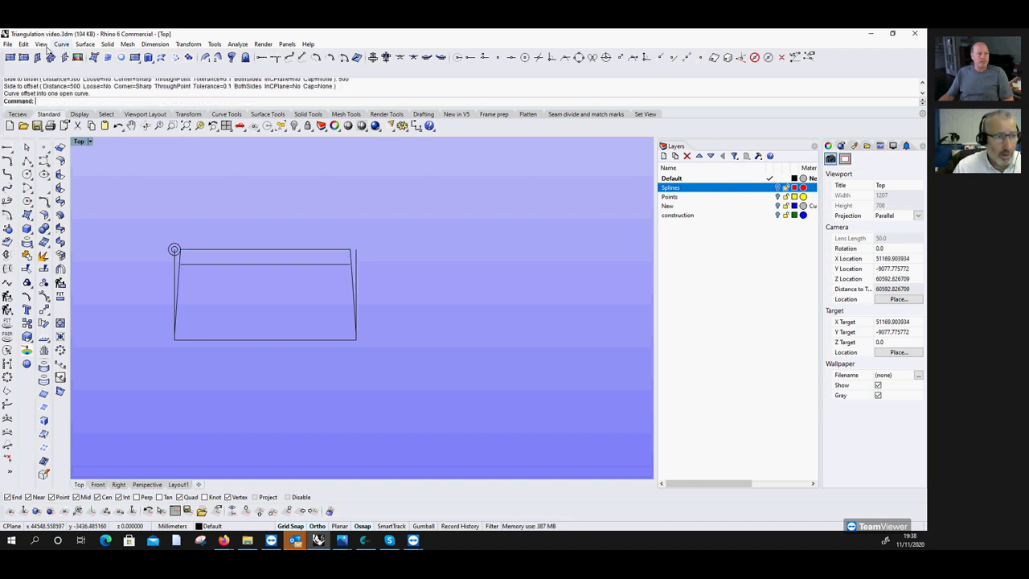
Draw a start-end-point arc between the offset line's ends, rising to the top line.
left_click(62, 44)
mouse_move(107, 148)
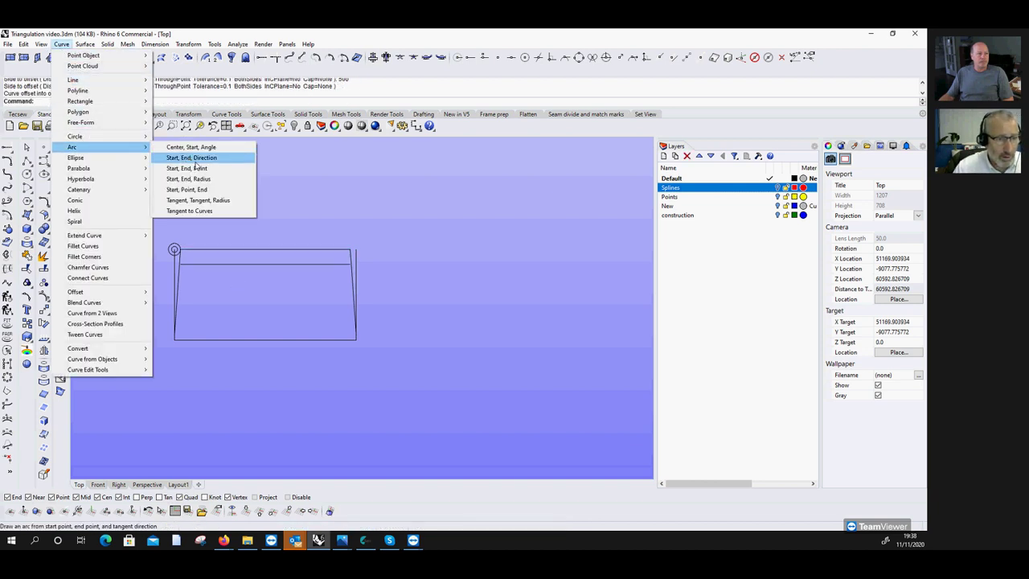
left_click(174, 248)
left_click(349, 262)
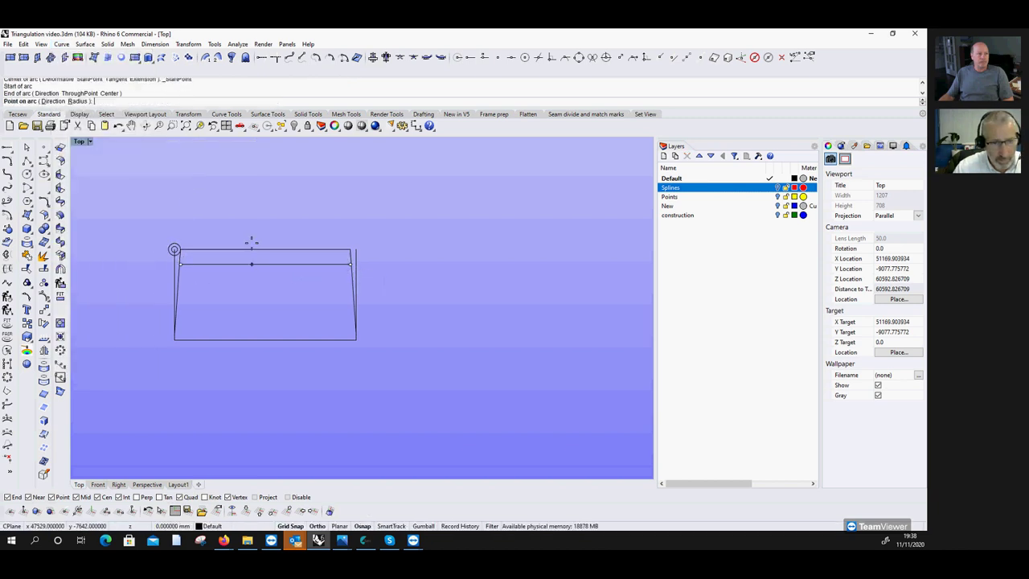
left_click(270, 254)
right_click(271, 254)
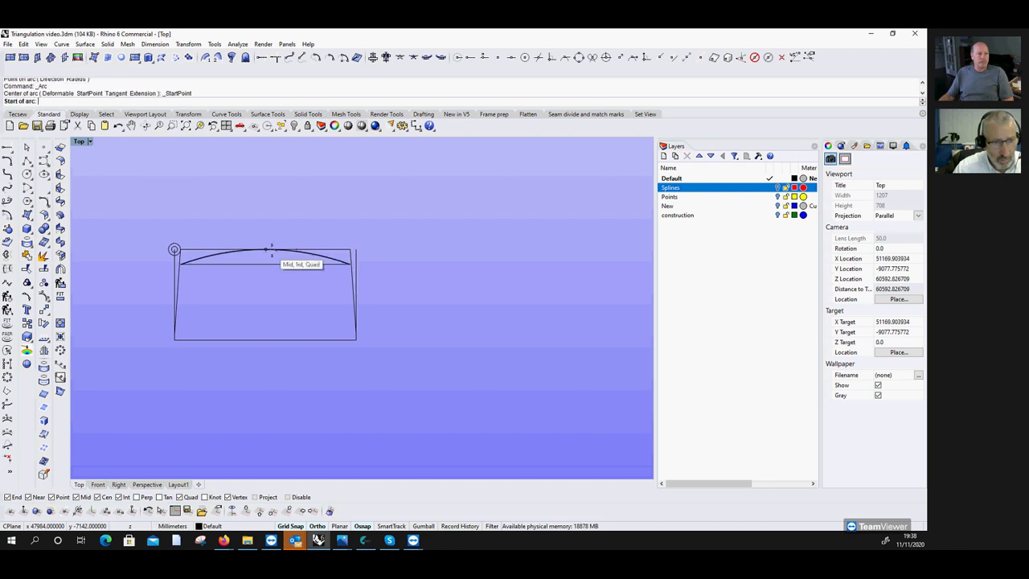
key("Escape")
Delete the old straight top line and the leftover construction curves.
left_click(306, 254)
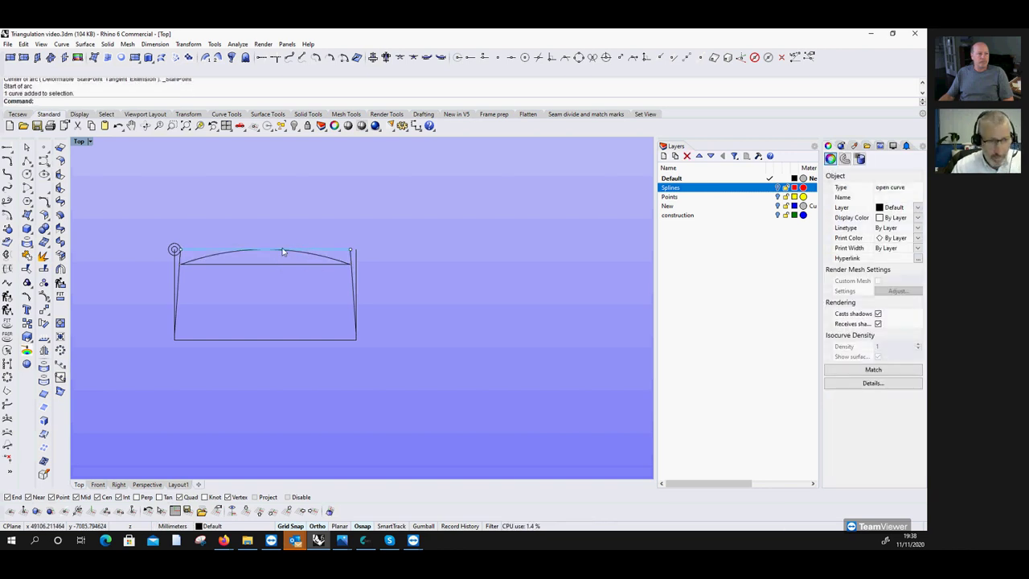
key("Delete")
left_click(174, 250)
key("Delete")
left_click(355, 259)
key("Delete")
Try fillets of 300 and 500 mm between the top arc and the left side.
left_click(44, 201)
type("500")
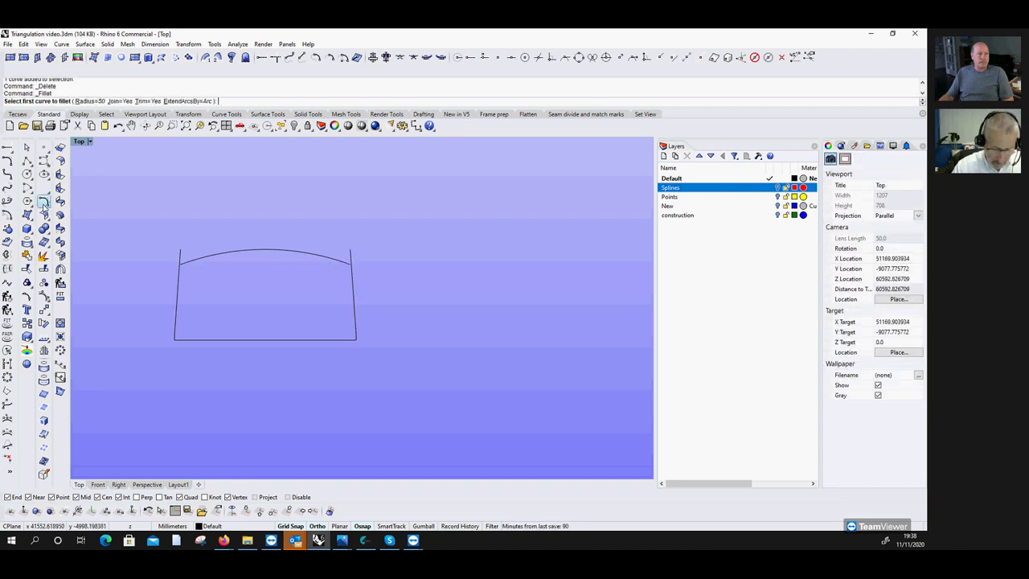
key("Return")
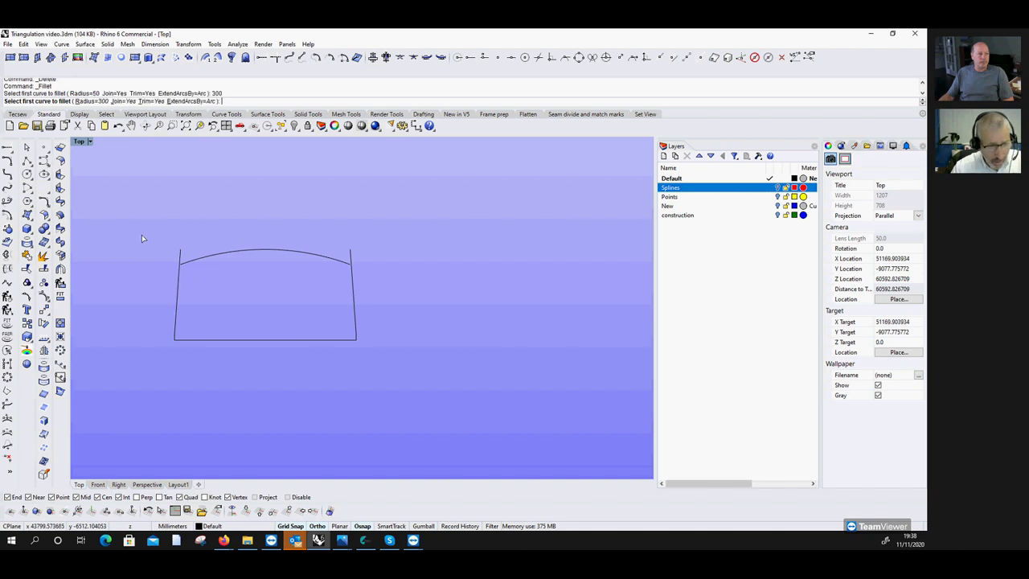
left_click(193, 256)
left_click(183, 271)
key("Return")
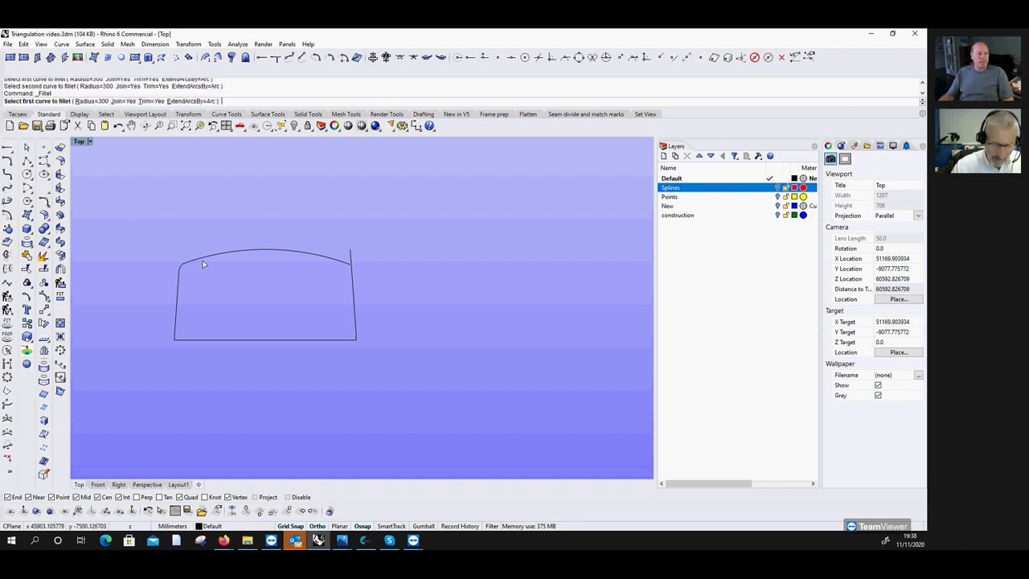
type("500")
key("Return")
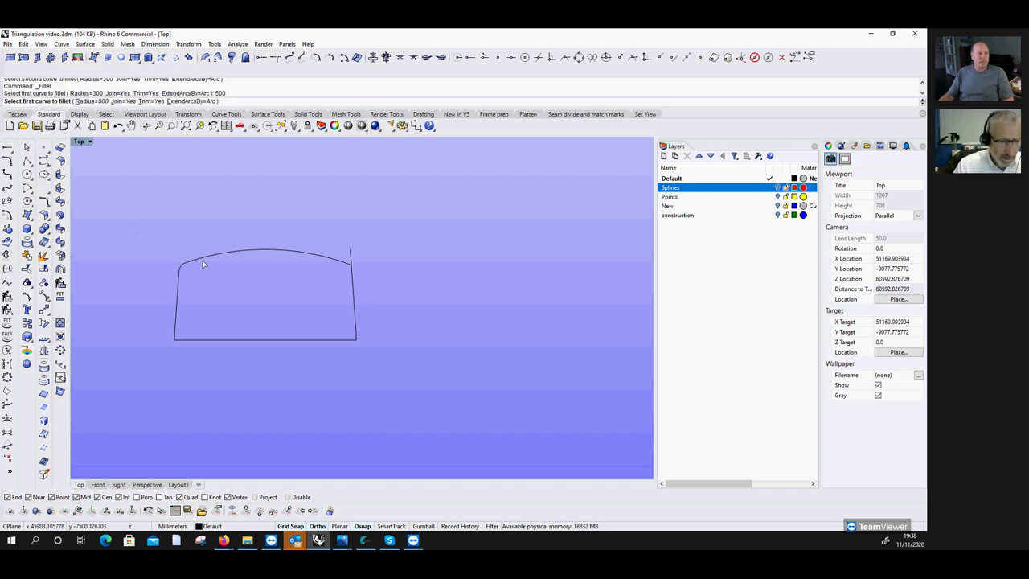
left_click(203, 264)
left_click(182, 297)
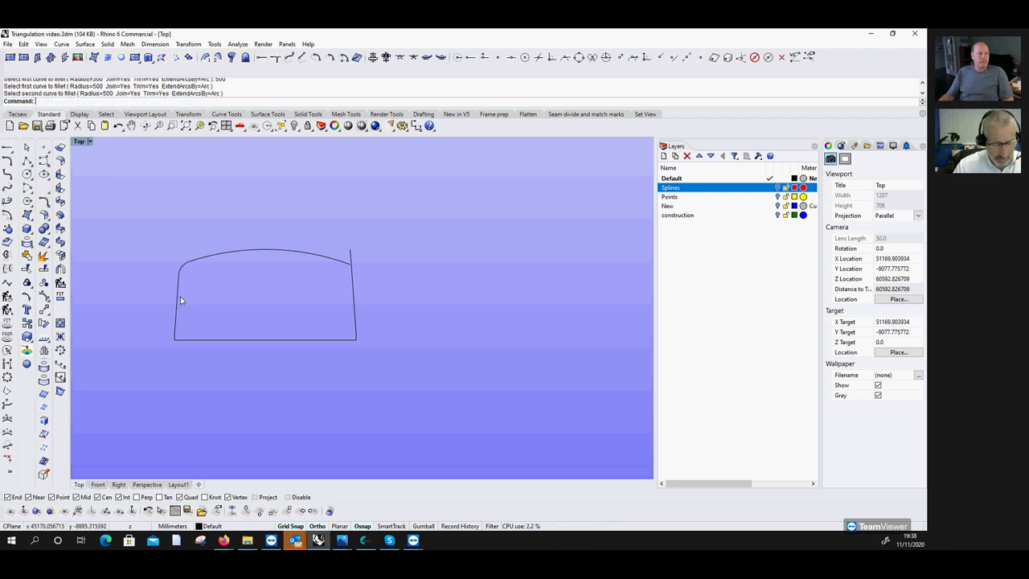
Fillet the top arc into the left side with a 600 mm radius.
key("Return")
type("600")
key("Return")
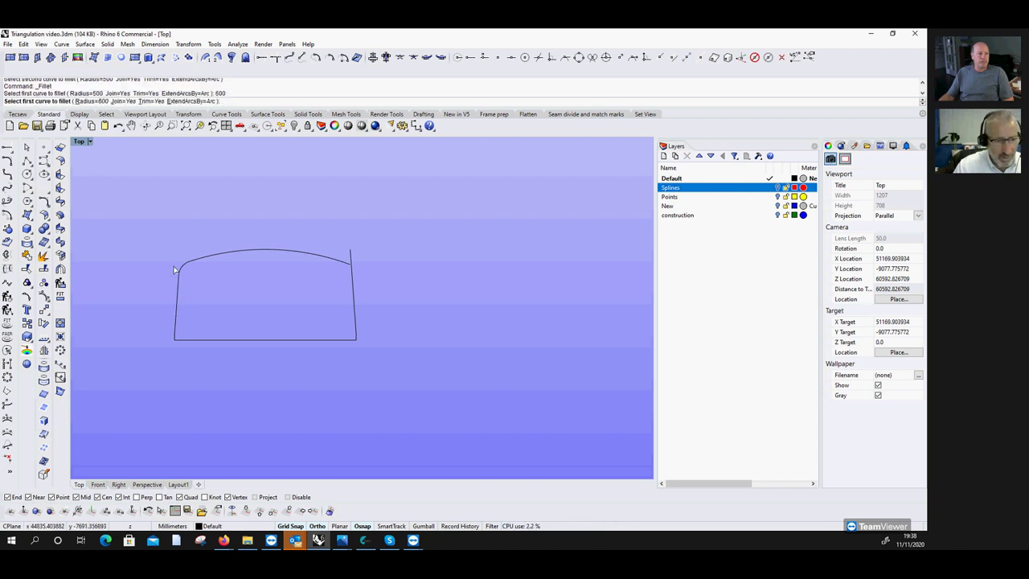
left_click(193, 262)
left_click(175, 288)
scroll(177, 321, "up", 5)
key("Return")
left_click(177, 344)
left_click(173, 370)
scroll(172, 345, "up", 2)
scroll(170, 332, "up", 1)
scroll(128, 410, "down", 4)
scroll(126, 393, "down", 5)
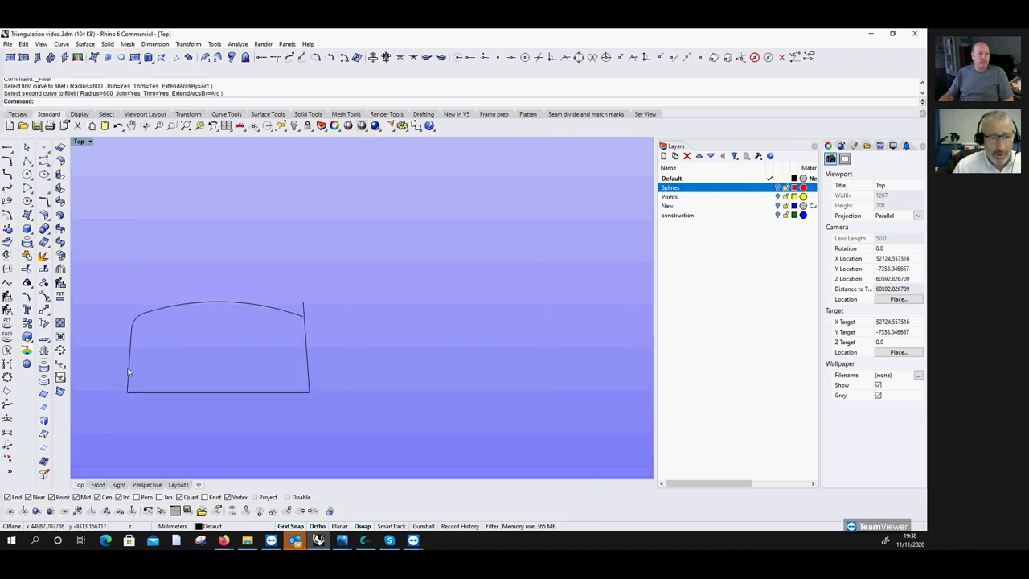
Draw a vertical centre line and trim away the arc's right half.
left_click(27, 161)
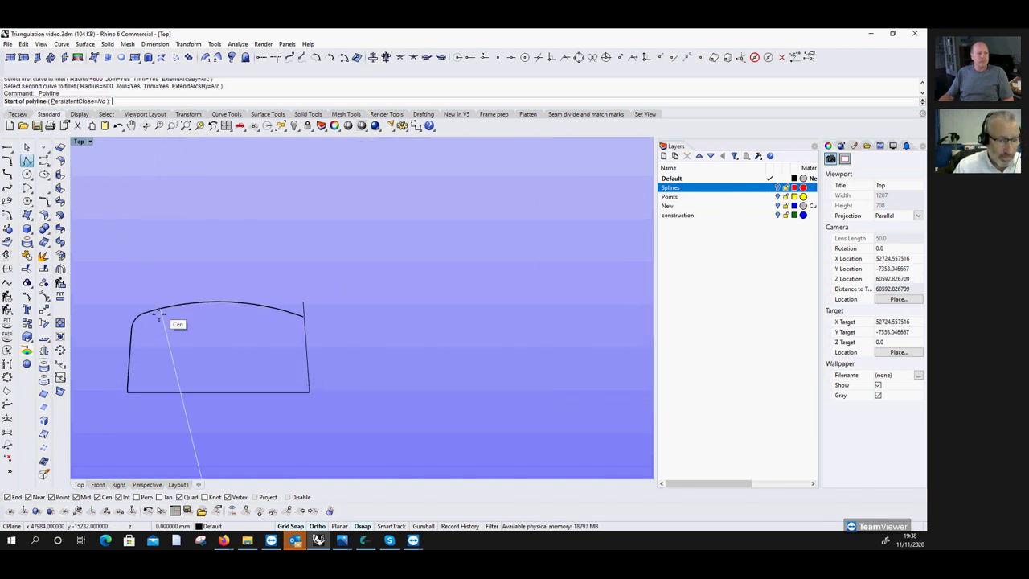
left_click(217, 392)
left_click(218, 266)
key("Return")
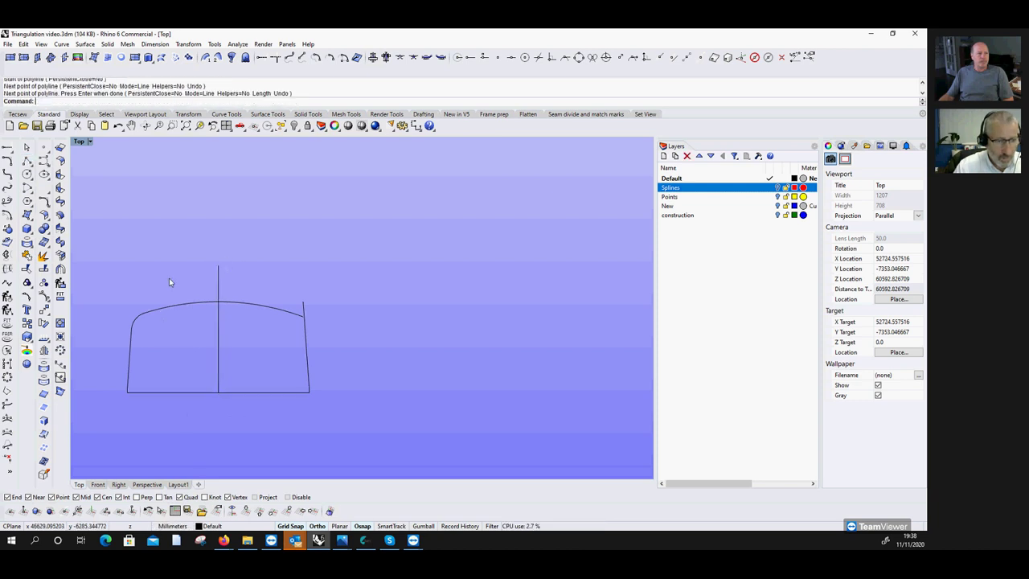
left_click(27, 270)
left_click(223, 312)
key("Return")
left_click(228, 303)
key("Return")
Mirror the rounded left half across the centre line.
left_click(44, 349)
left_click(165, 316)
key("Return")
left_click(218, 364)
left_click(220, 324)
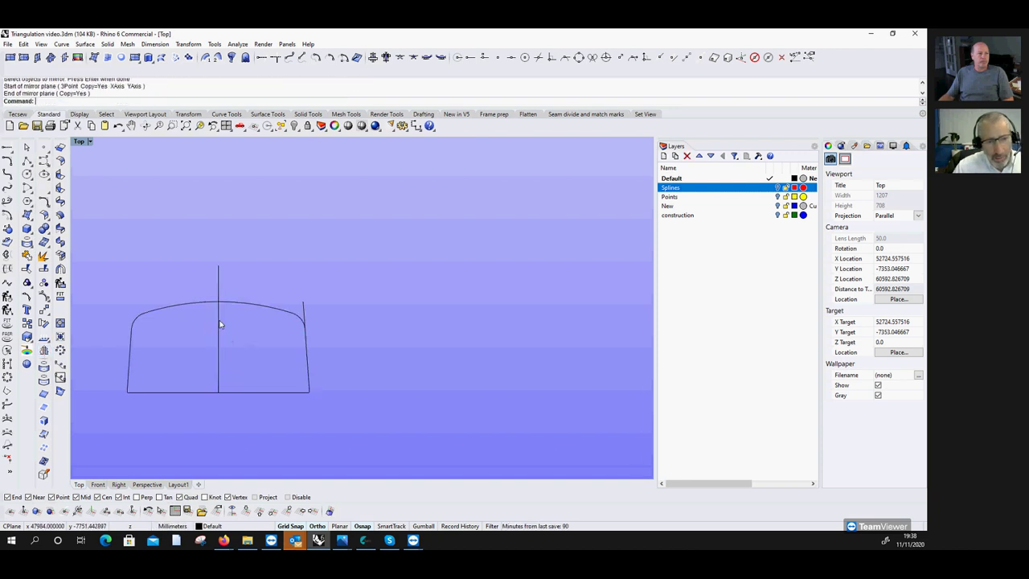
Delete the stray piece and centre line, then join the two arc halves.
left_click(300, 300)
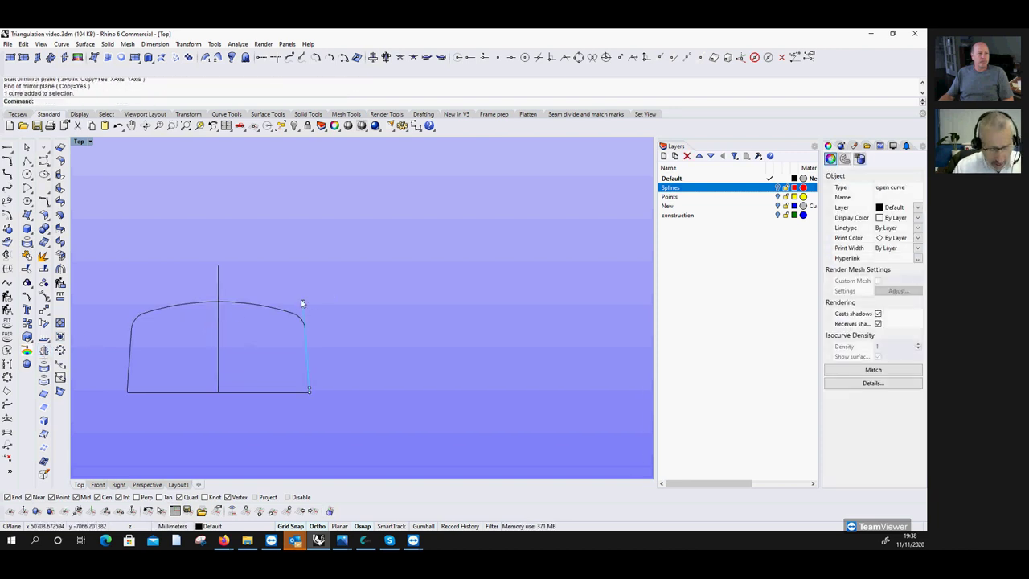
key("Delete")
left_click(220, 281)
key("Delete")
left_click(27, 268)
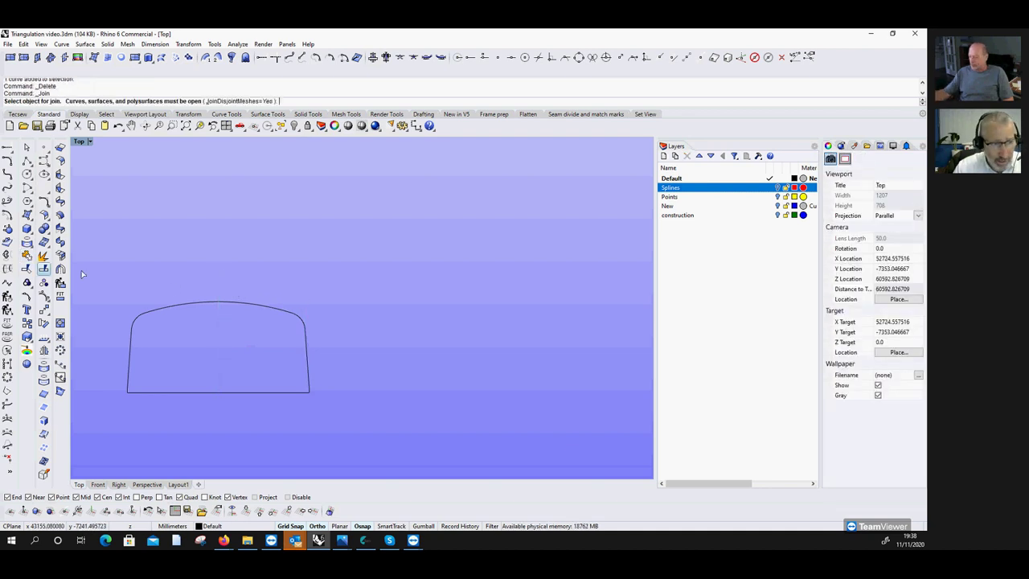
left_click(199, 302)
left_click(246, 308)
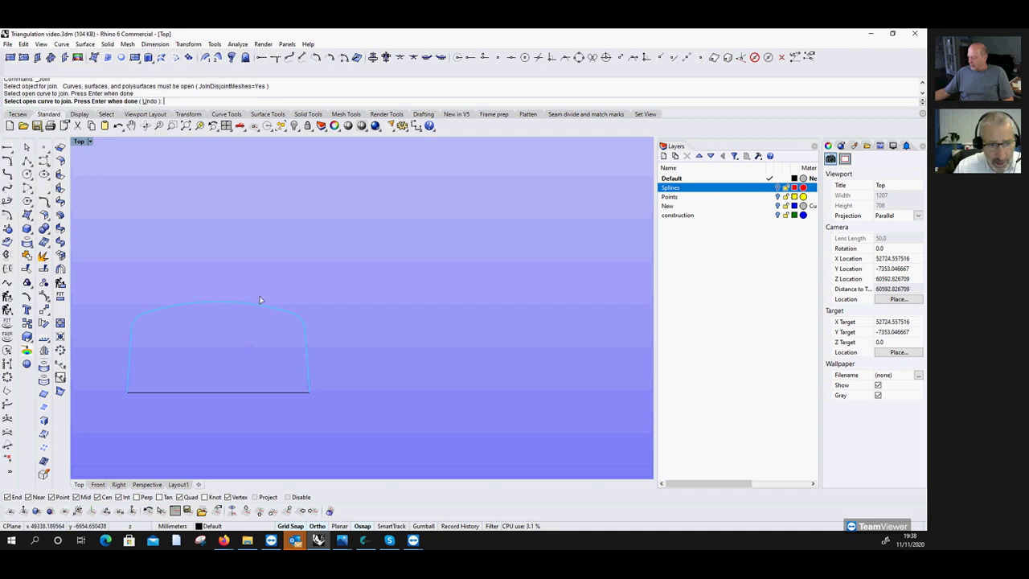
key("Return")
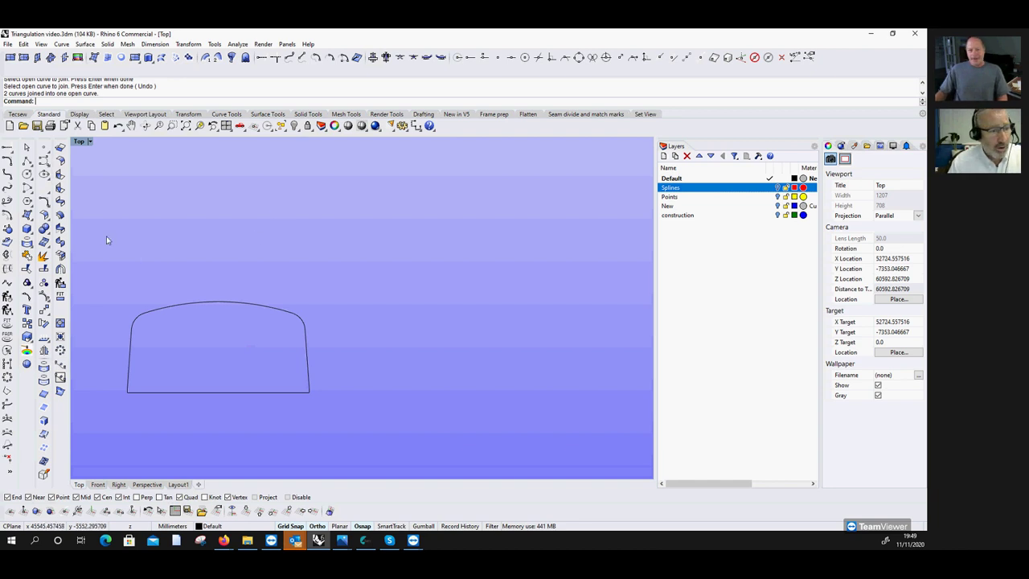
Draw a corner-to-corner rectangle above the arch profile.
left_click(45, 190)
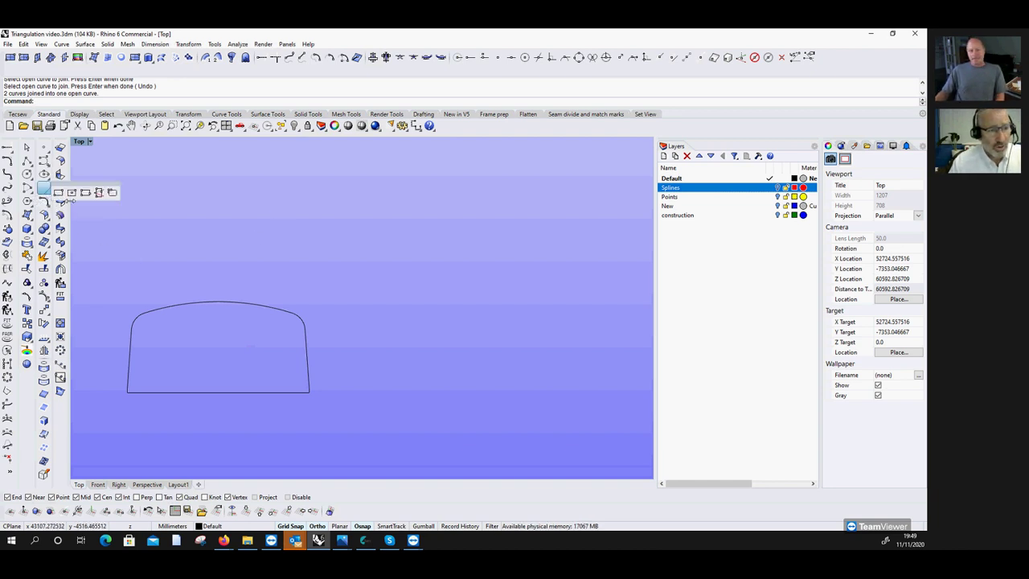
left_click(59, 192)
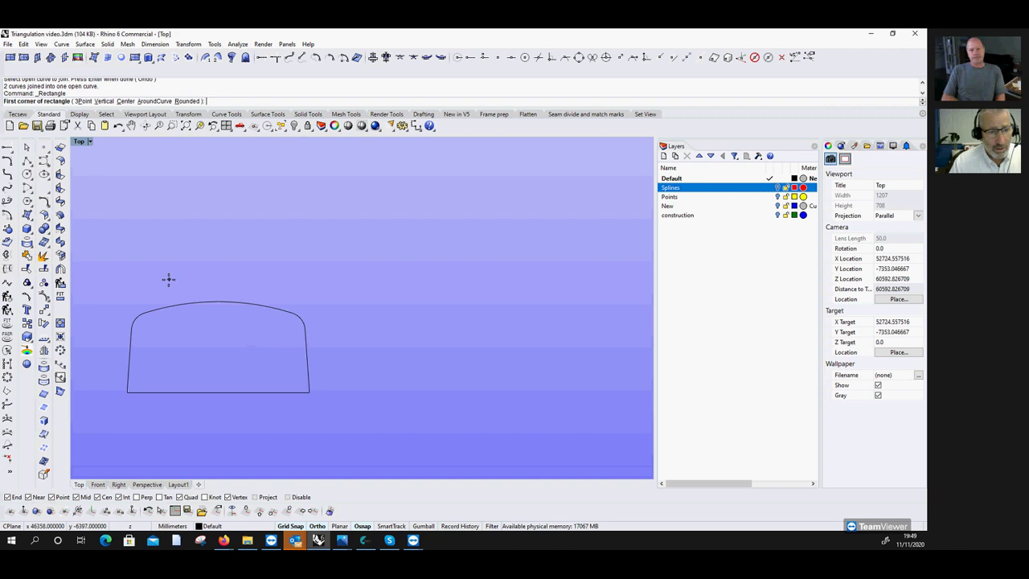
left_click(169, 279)
left_click(350, 232)
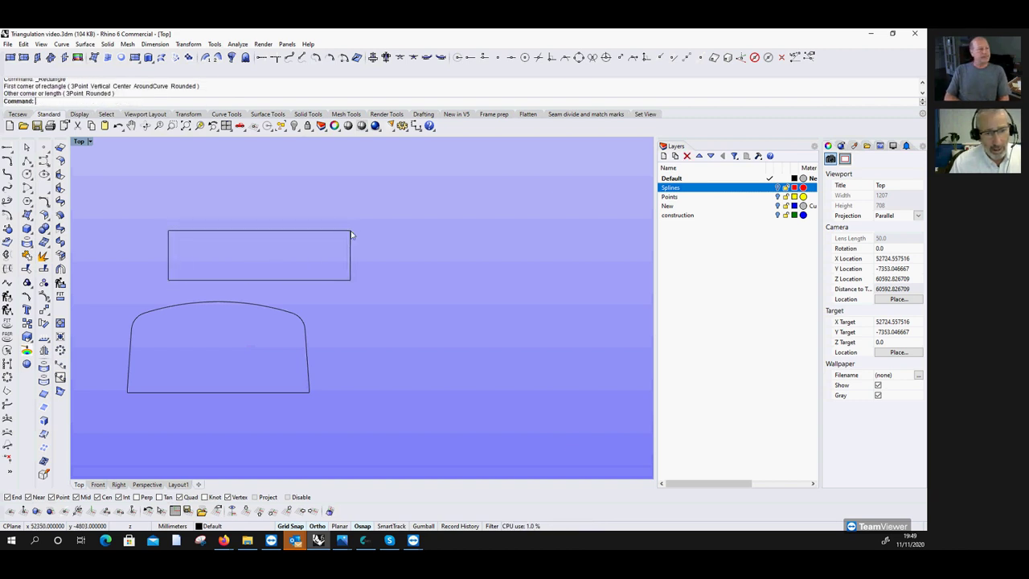
Draw a slanted polyline from the rectangle's top-right corner down to its bottom edge.
left_click(27, 161)
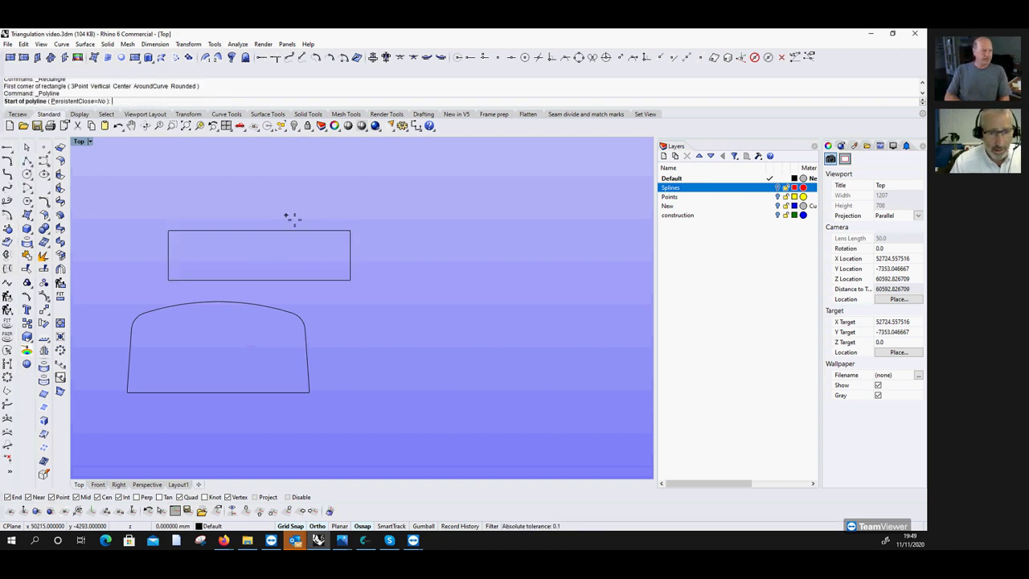
left_click(350, 231)
left_click(349, 261)
scroll(336, 279, "up", 4)
left_click(333, 280)
key("Return")
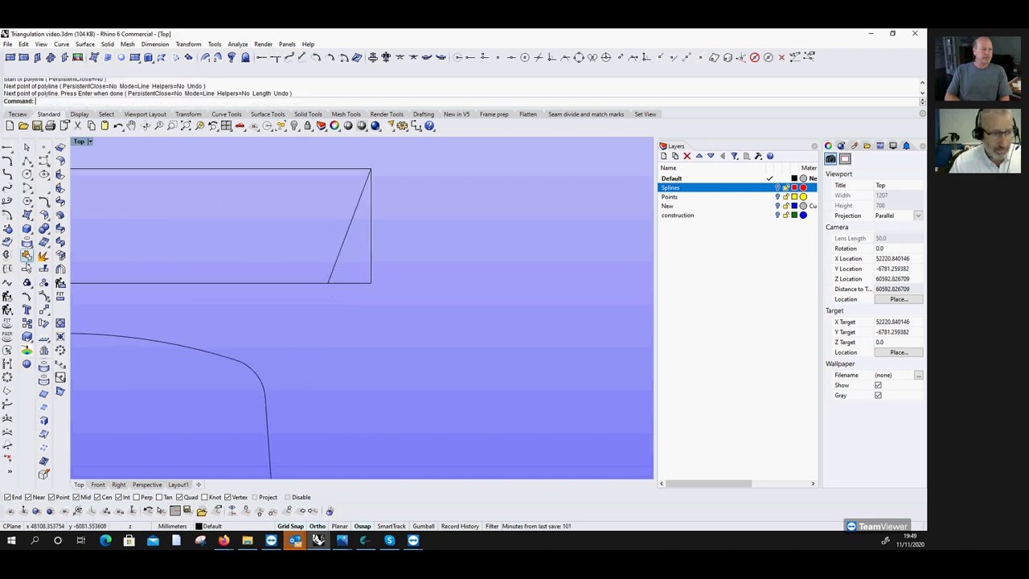
Trim off the rectangle's bottom-right corner using the slanted line as the cutting edge.
left_click(27, 255)
left_click(341, 270)
key("Return")
left_click(347, 281)
scroll(358, 272, "down", 3)
key("Return")
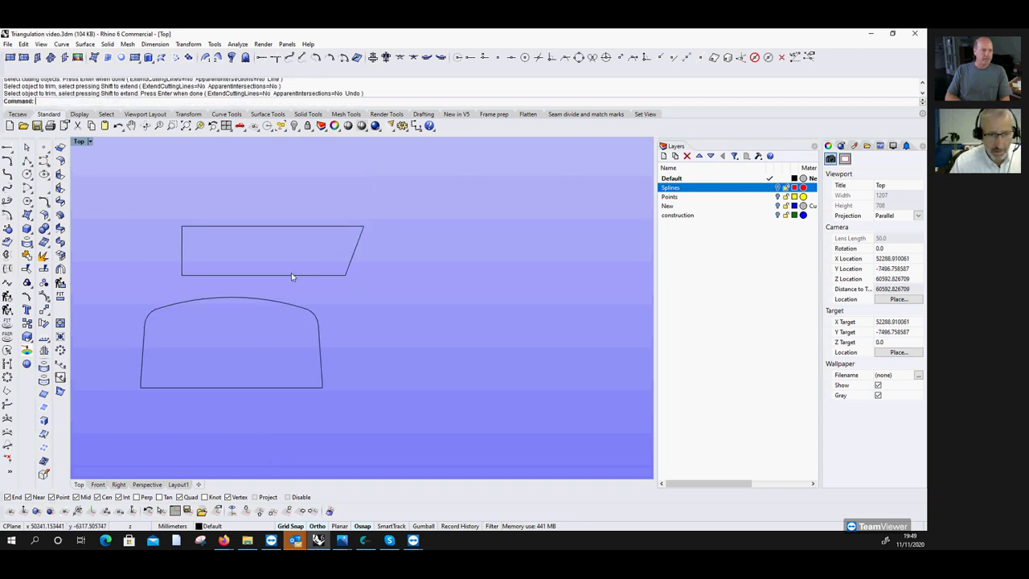
Start the Text command and move its dialog away from the drawing.
key("Up")
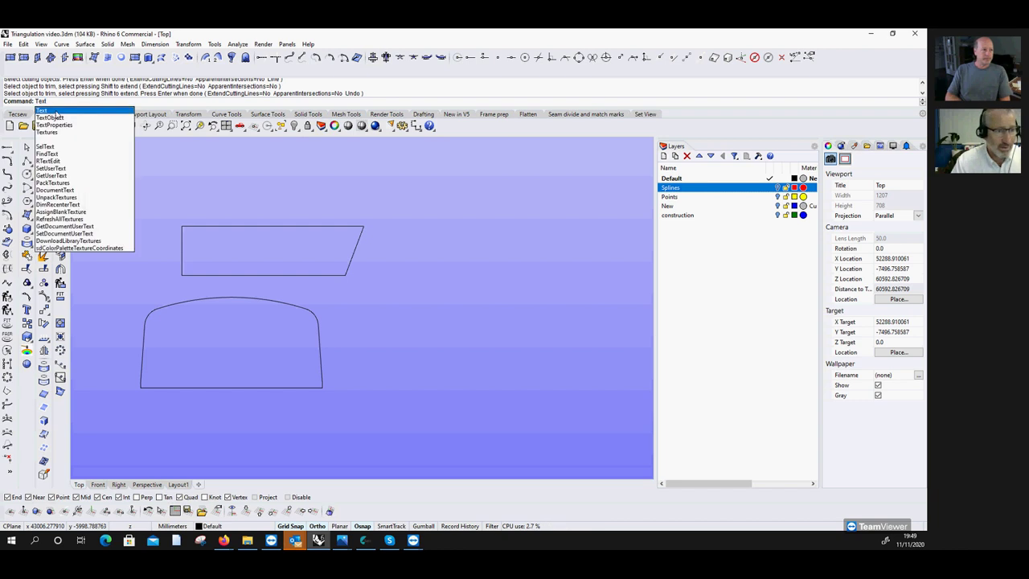
left_click(64, 112)
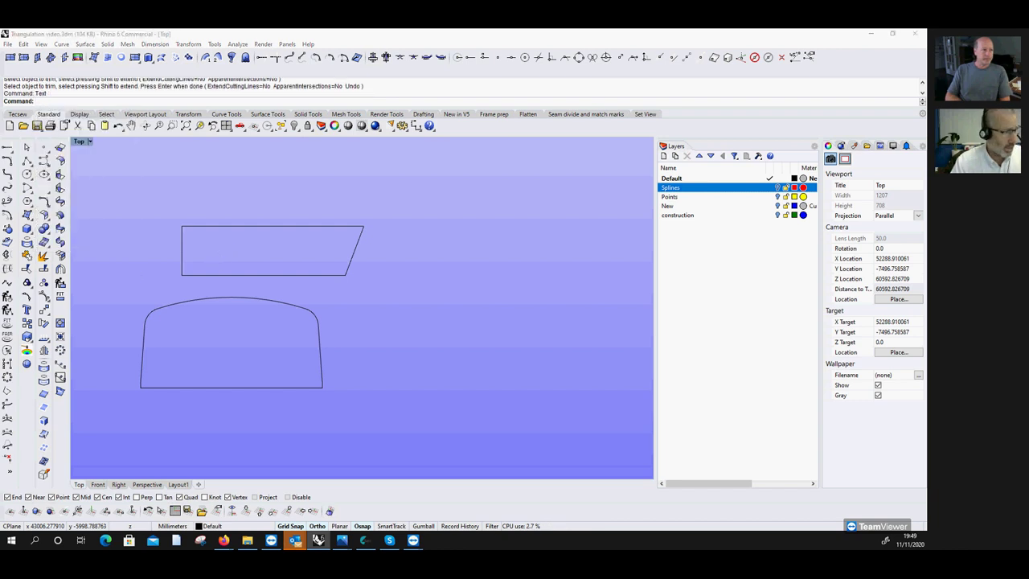
left_click_drag(190, 154, 669, 157)
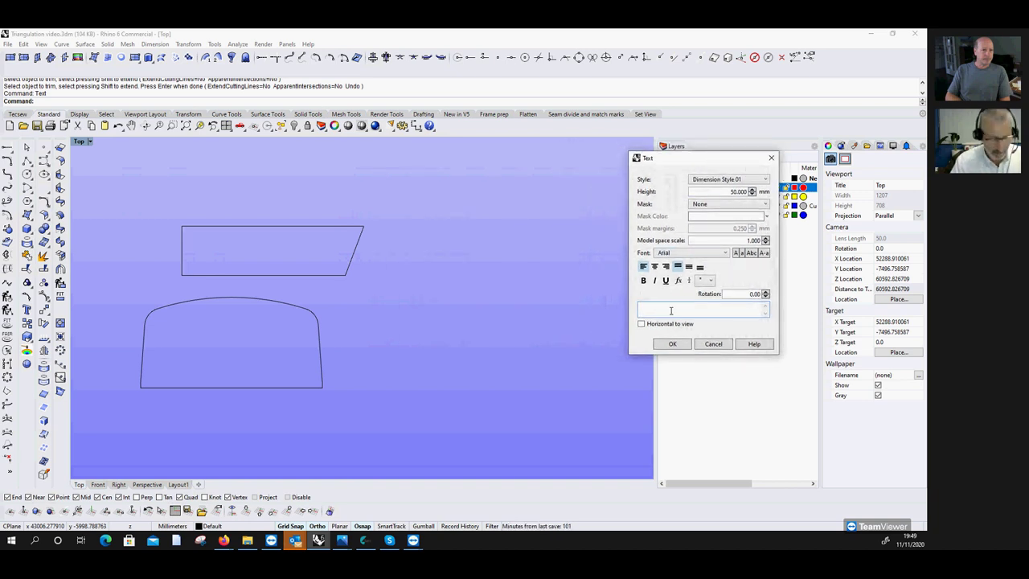
Enter the text 'tecsew' and place it inside the tapered shape.
type("tecsew")
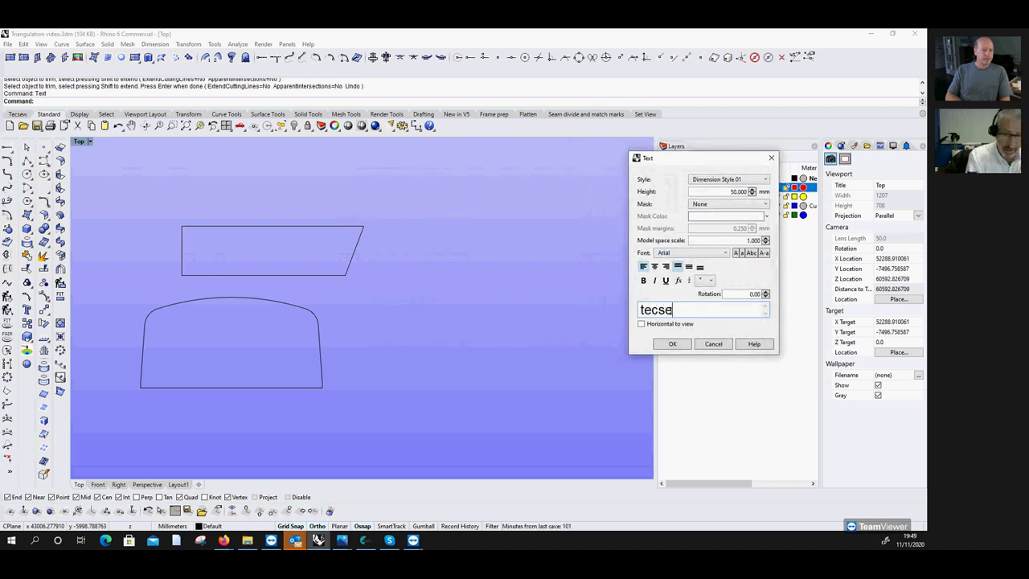
left_click(672, 343)
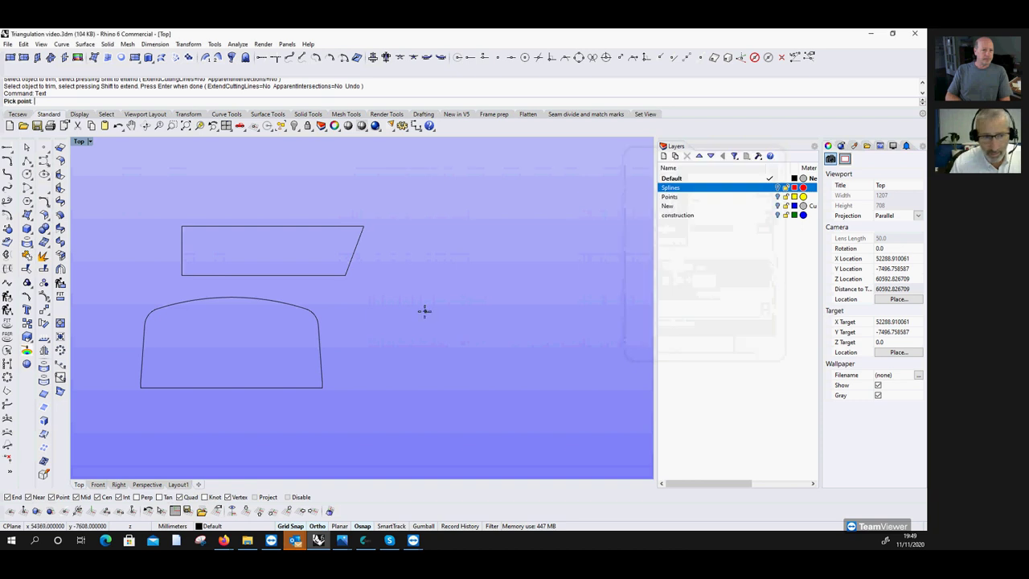
scroll(248, 253, "up", 3)
scroll(247, 254, "down", 2)
left_click(246, 253)
scroll(259, 255, "up", 4)
left_click(255, 252)
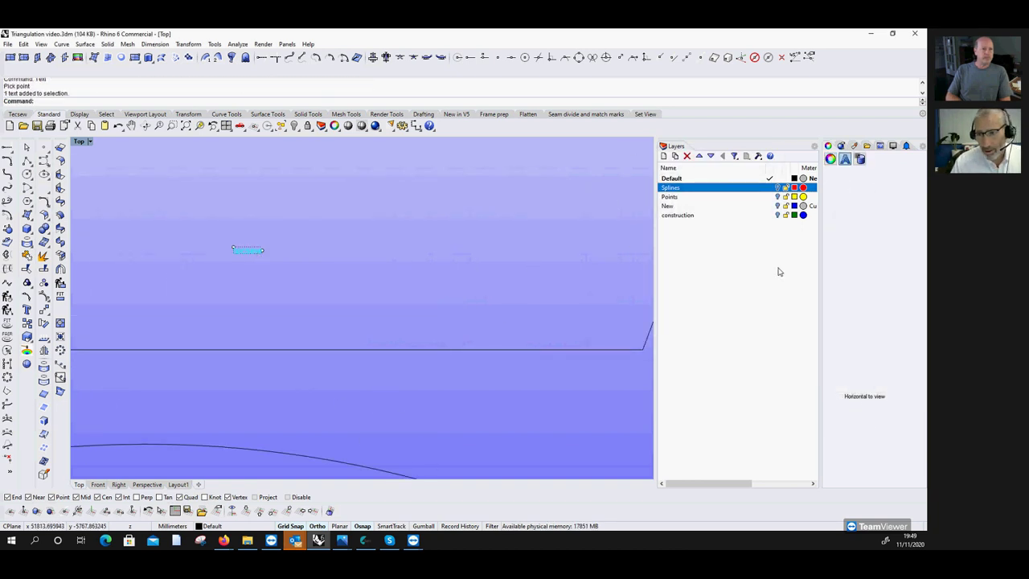
left_click(873, 309)
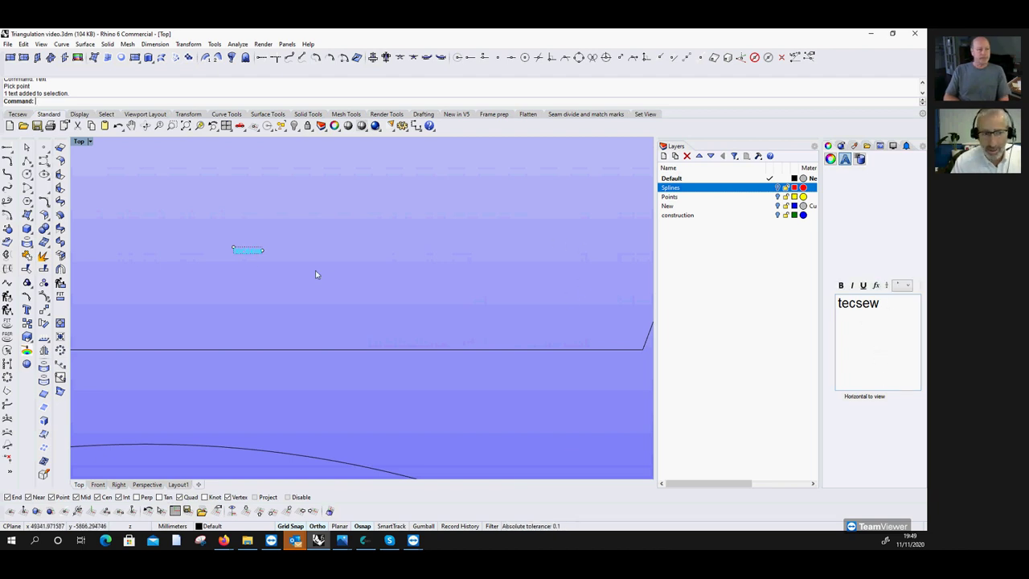
left_click_drag(263, 250, 307, 257)
key("Escape")
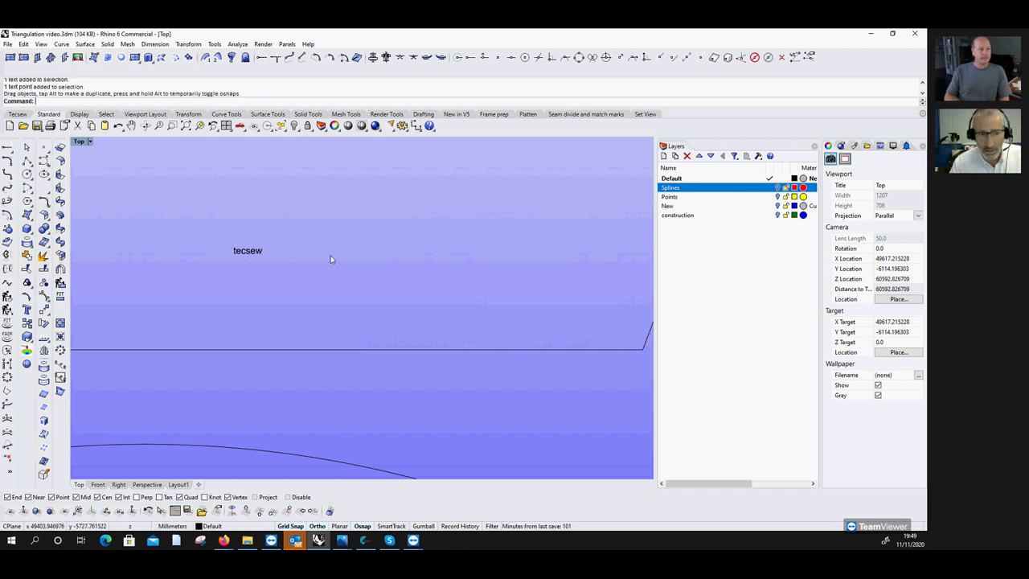
Set the tecsew text height to 500 and drag it left and up inside the shape.
left_click(249, 250)
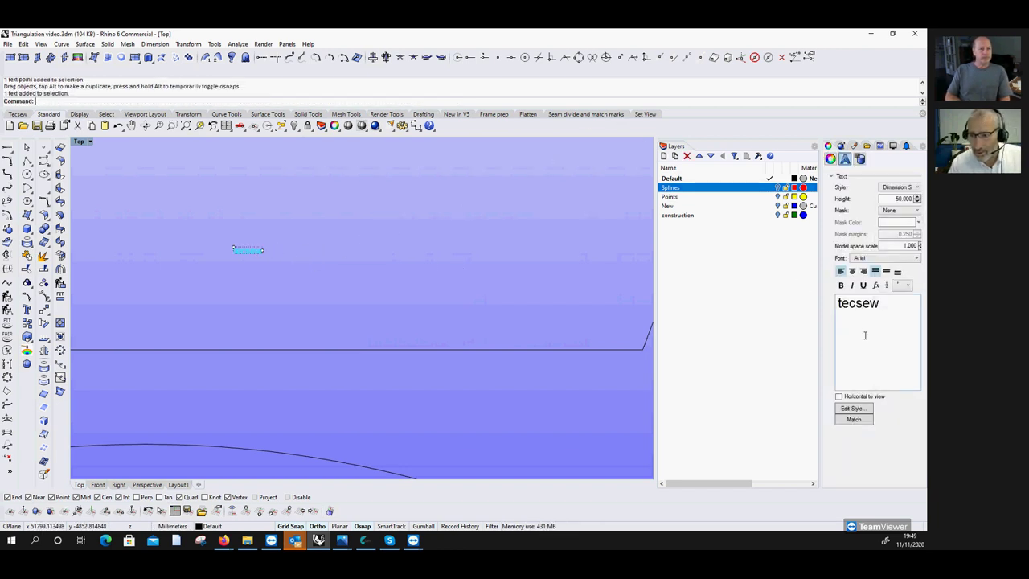
left_click(895, 199)
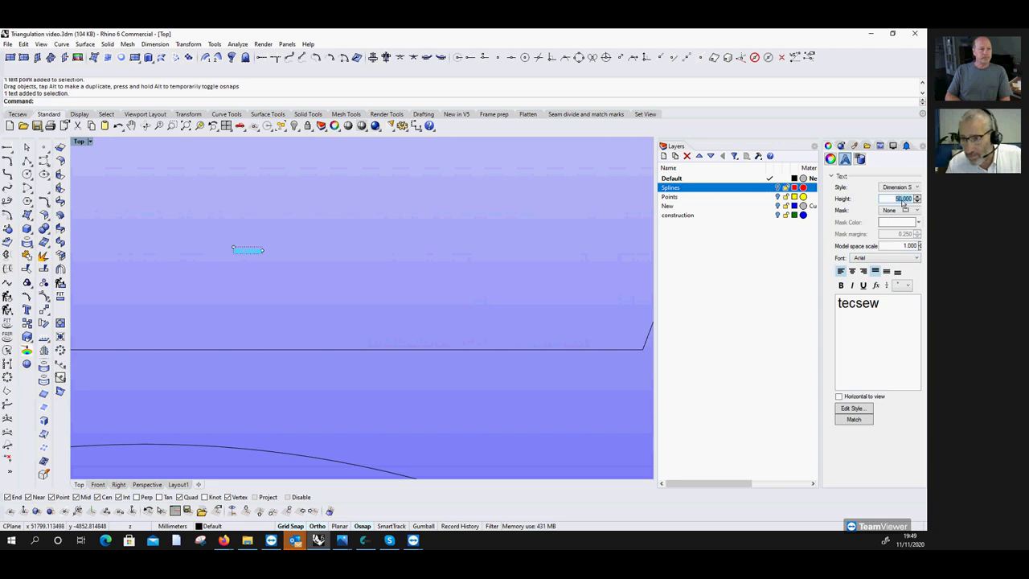
type("50")
key("Return")
left_click(266, 223)
scroll(153, 201, "down", 2)
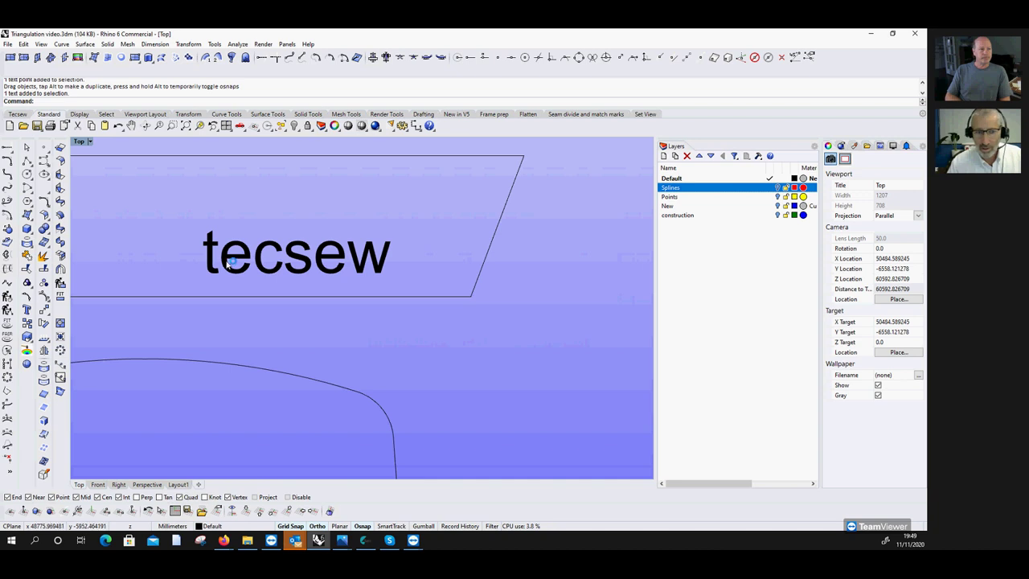
left_click(234, 264)
left_click_drag(252, 259, 172, 230)
key("Escape")
Open the text style list and the text style editor for the tecsew text.
left_click(231, 241)
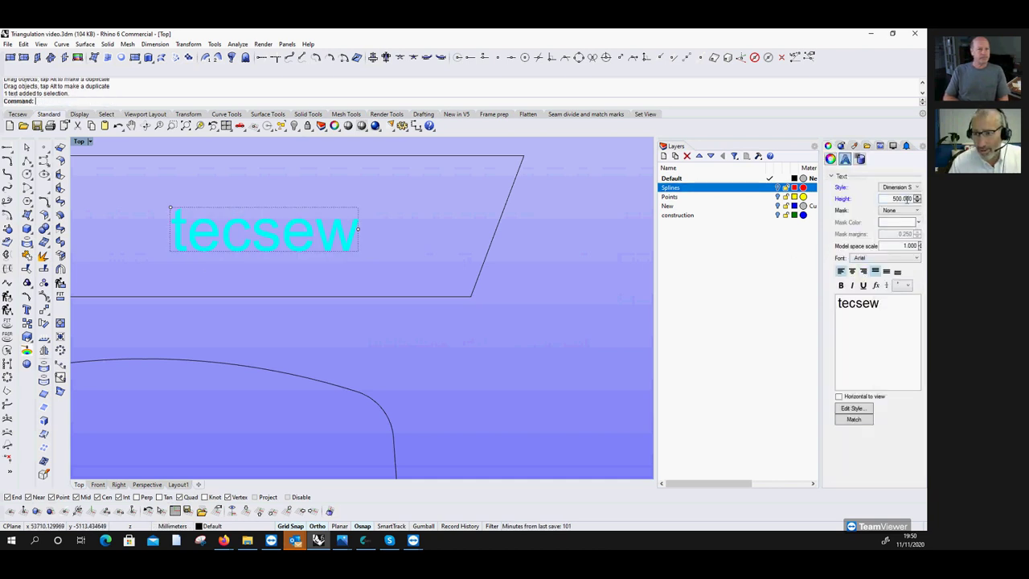
left_click(916, 186)
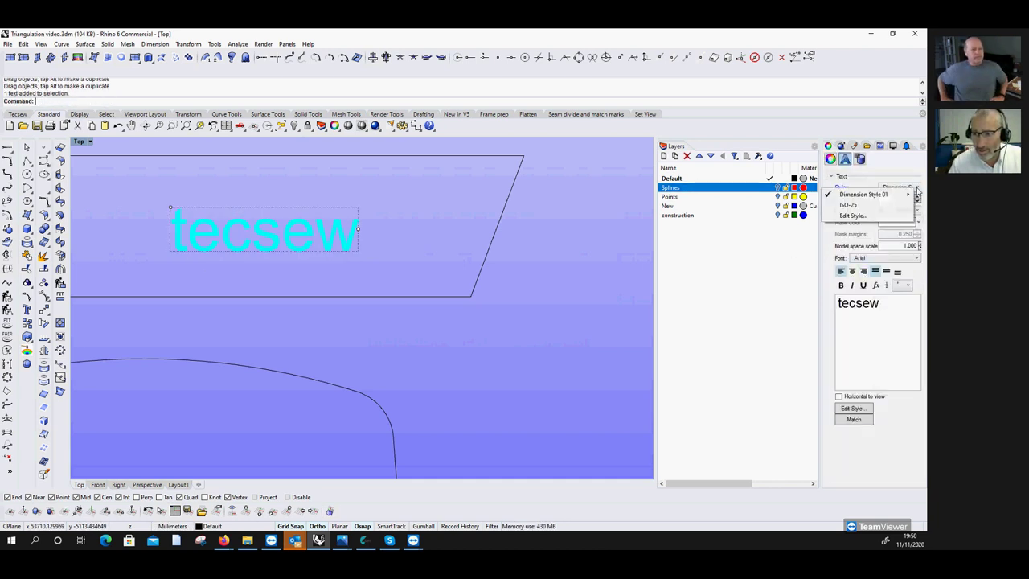
left_click(859, 219)
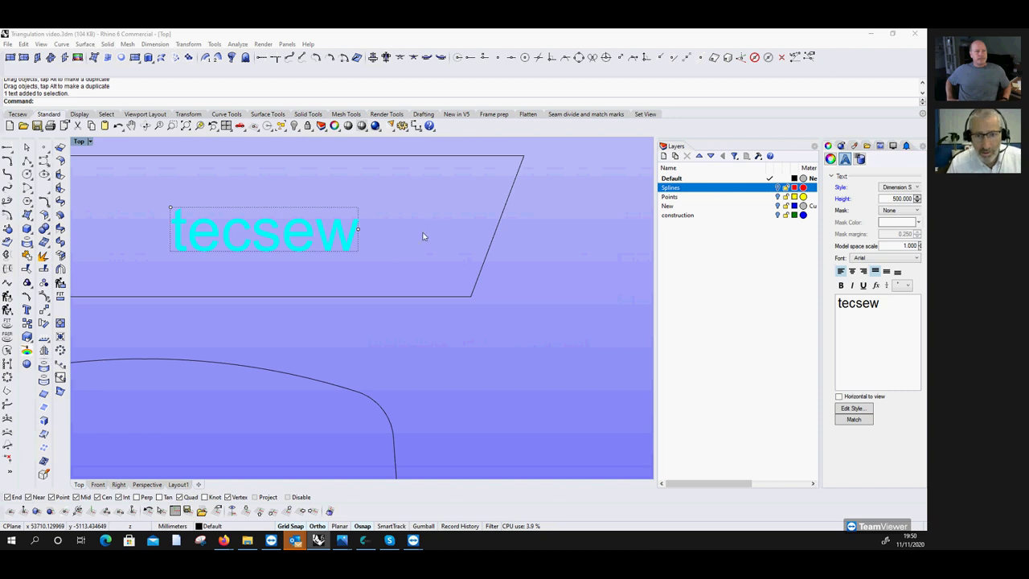
left_click(650, 248)
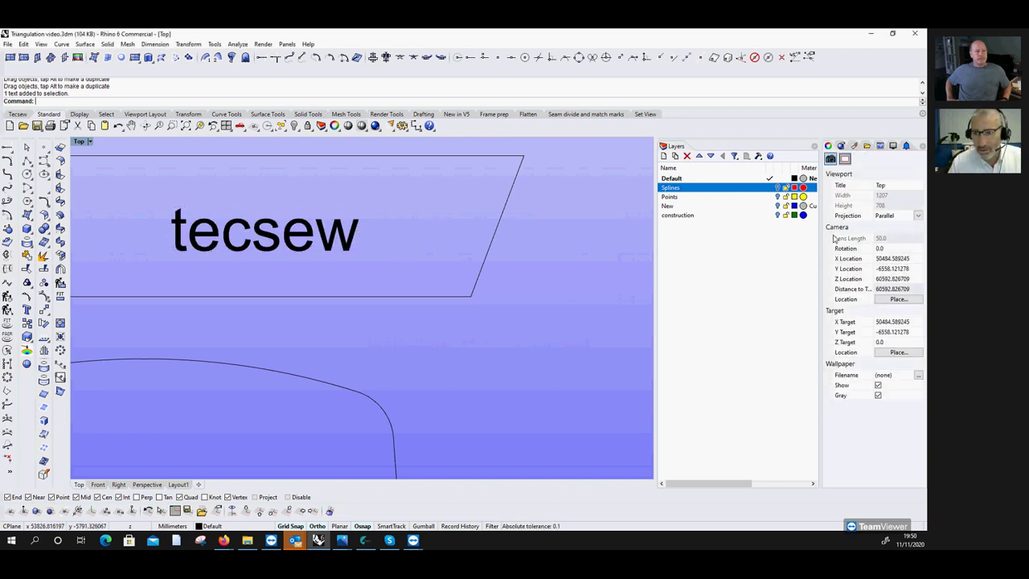
left_click(342, 232)
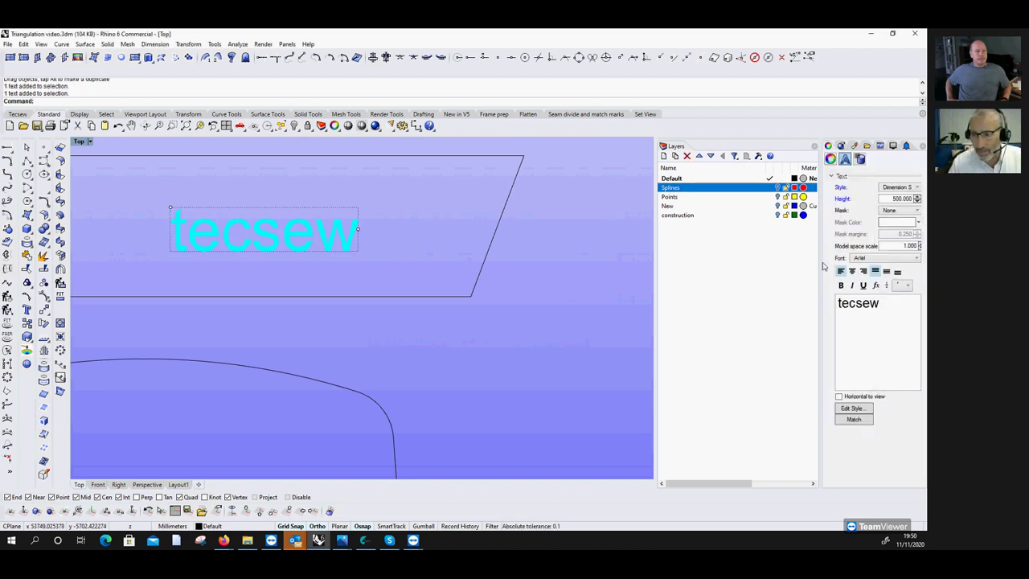
Change the tecsew font to Britannic Bold and make it italic.
left_click(916, 258)
left_click(862, 376)
left_click(915, 258)
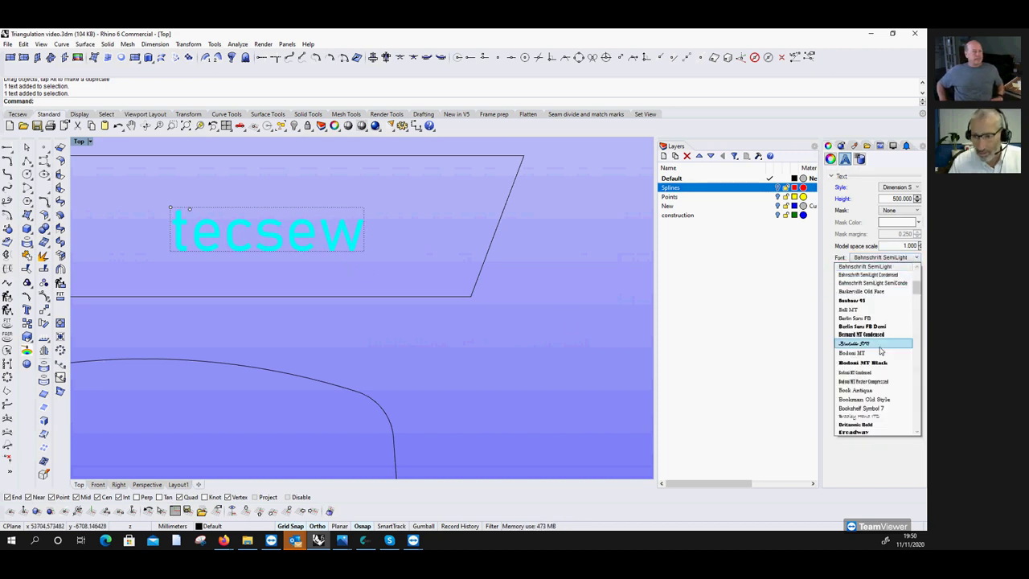
left_click(858, 425)
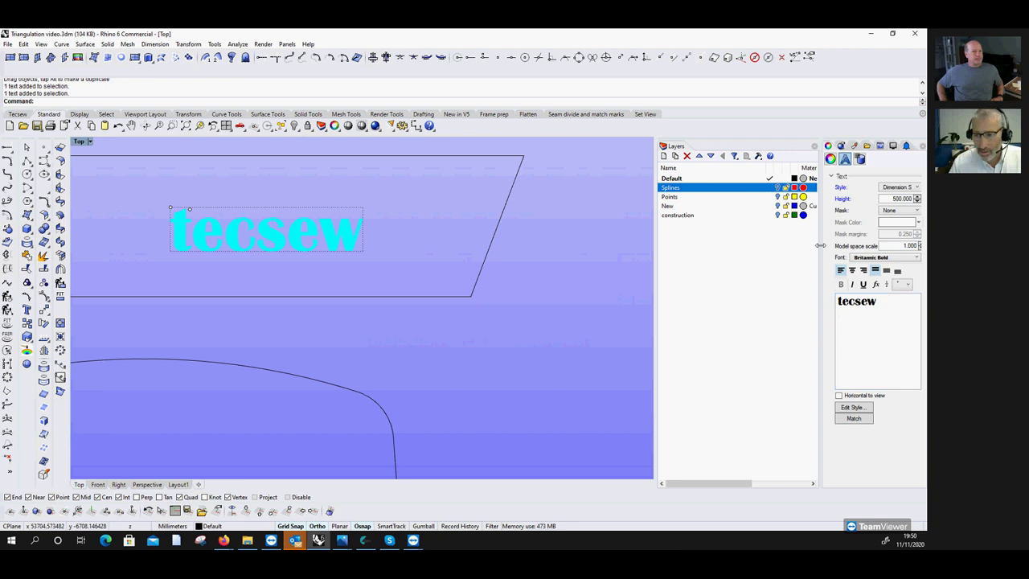
left_click(853, 287)
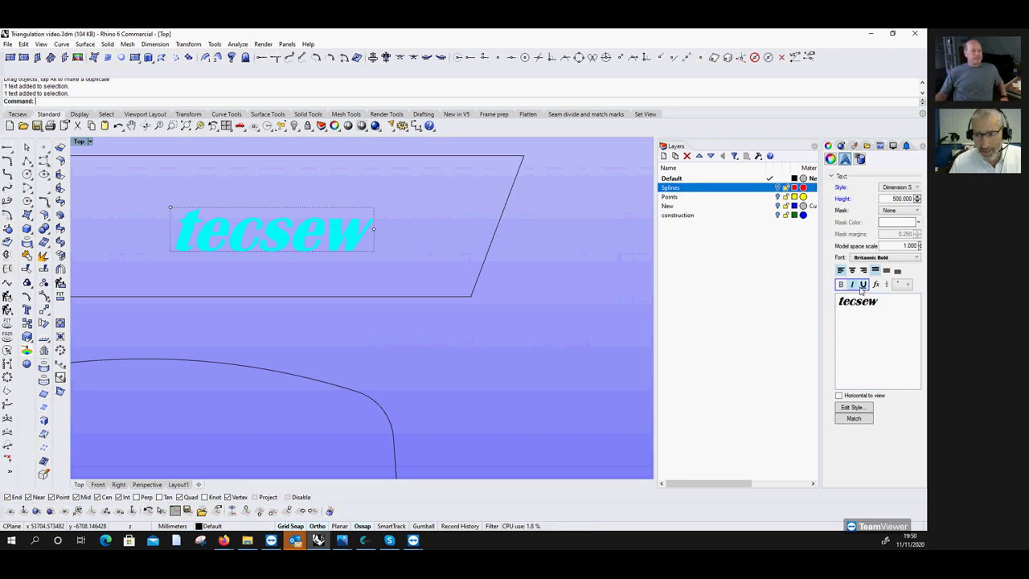
Nudge the tecsew text slightly left inside the frame.
left_click(374, 229)
left_click_drag(374, 233, 404, 232)
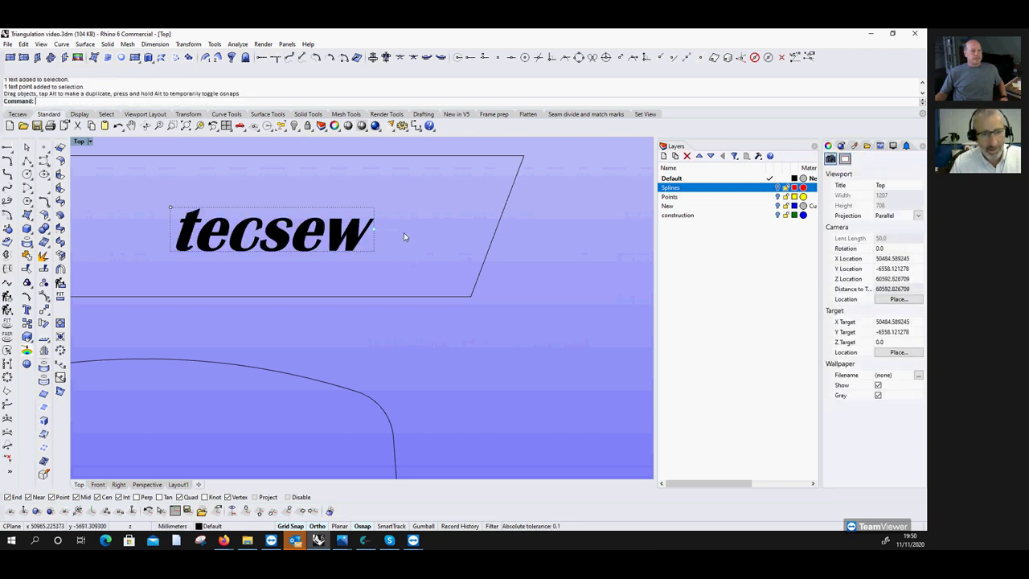
scroll(358, 240, "up", 3)
scroll(346, 245, "down", 5)
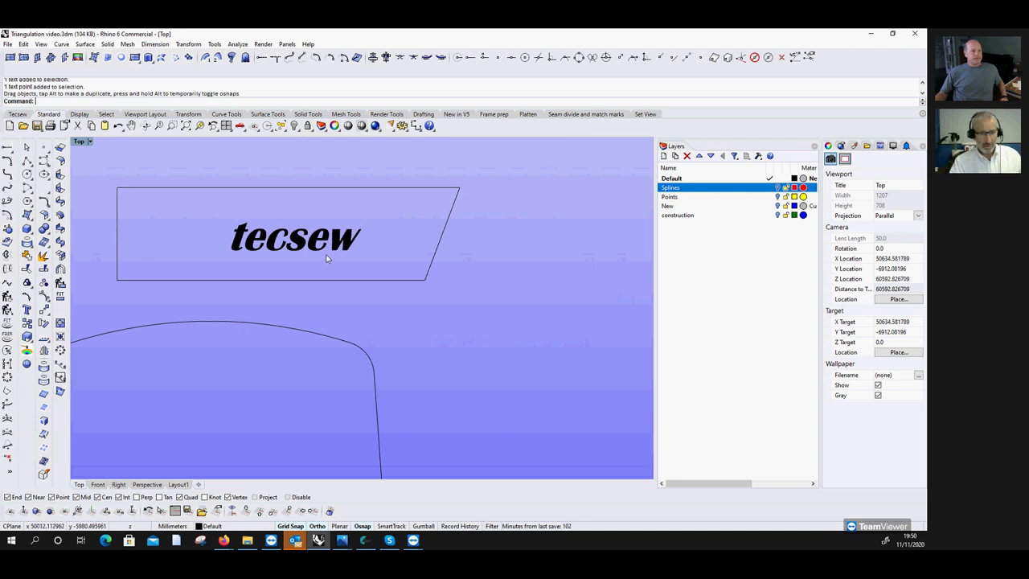
left_click(302, 240)
left_click_drag(303, 240, 288, 240)
left_click(620, 269)
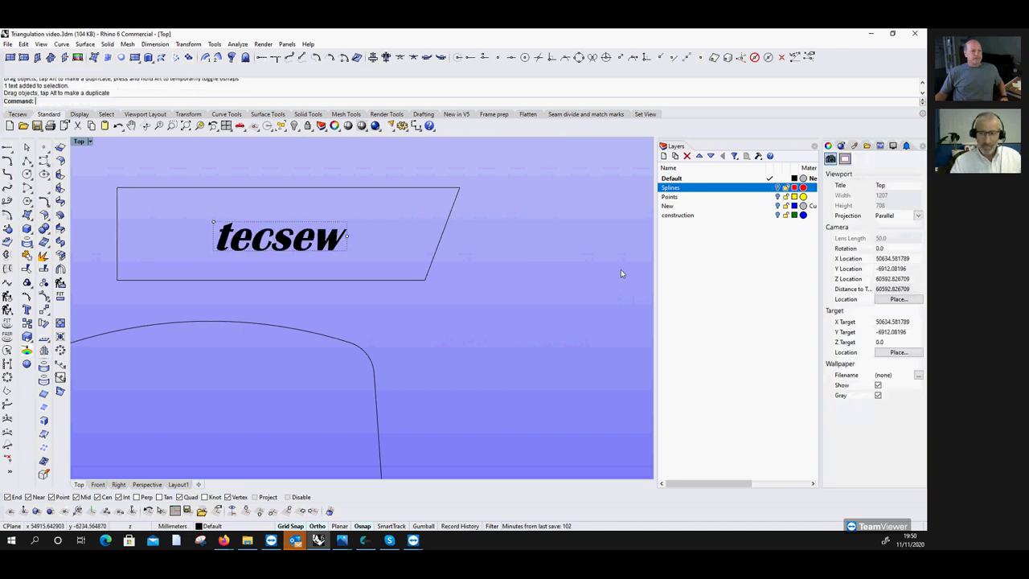
Set the text height to 700 and shift the text left within the frame.
left_click(281, 238)
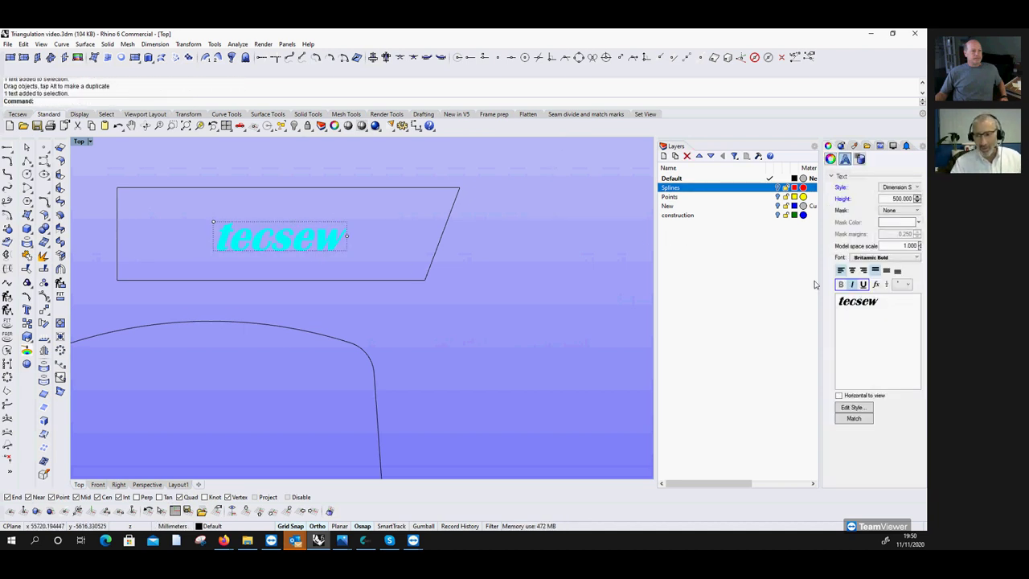
left_click(887, 198)
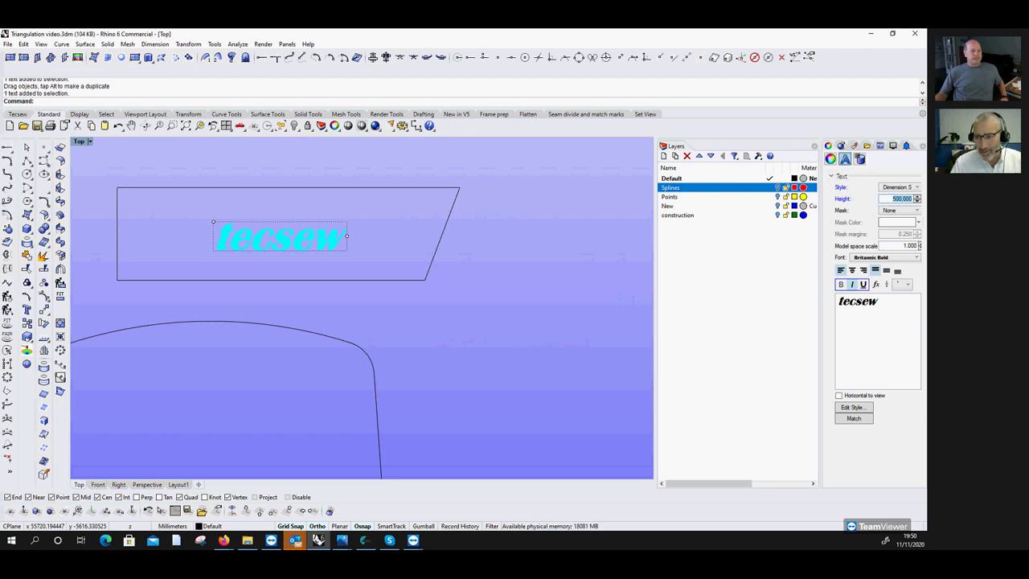
type("700")
left_click(326, 211)
left_click(286, 252)
left_click_drag(286, 252, 262, 252)
left_click(282, 301)
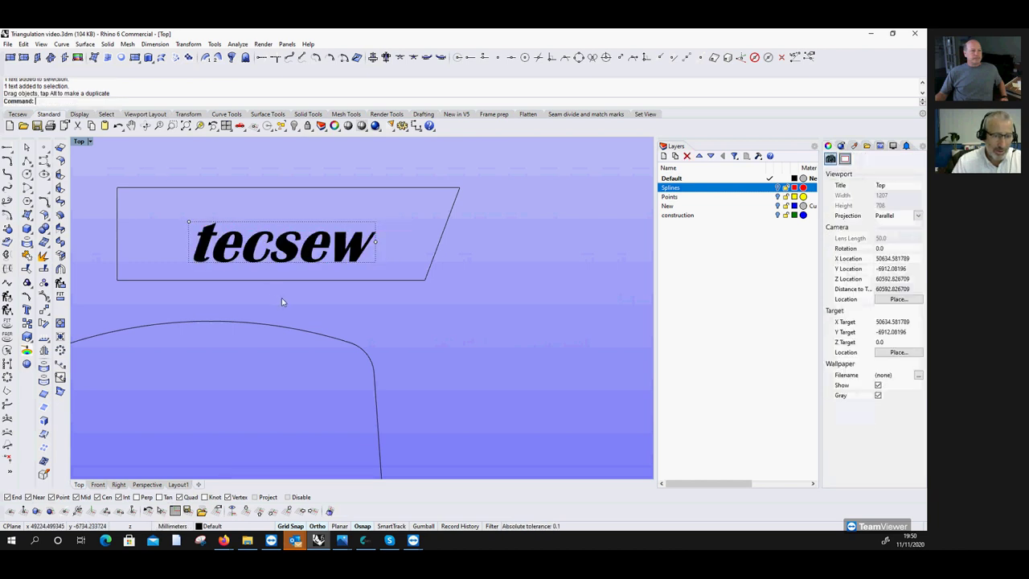
Open the text editing settings for tecsew and close them unchanged.
scroll(192, 265, "down", 2)
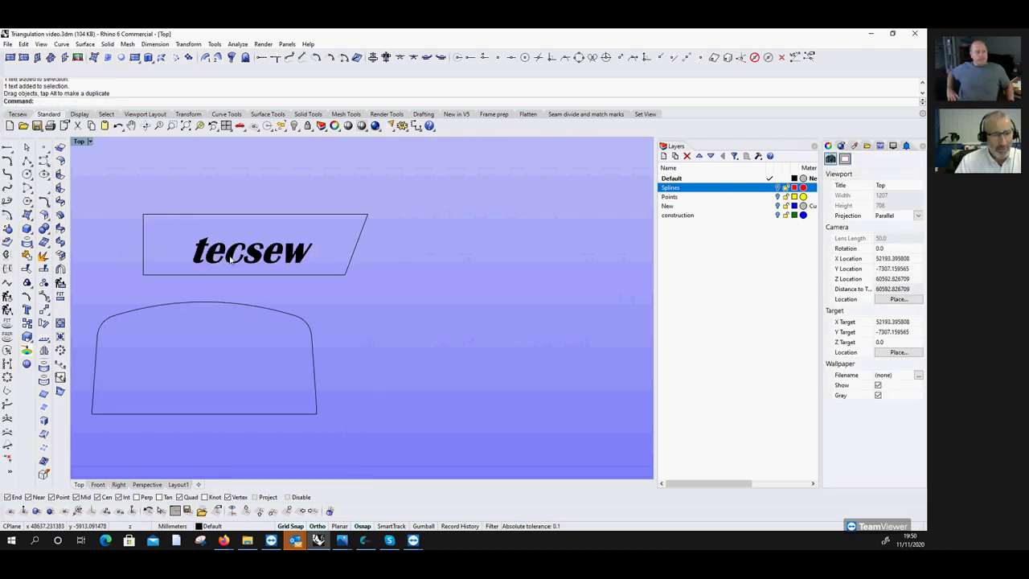
left_click(231, 256)
left_click(60, 255)
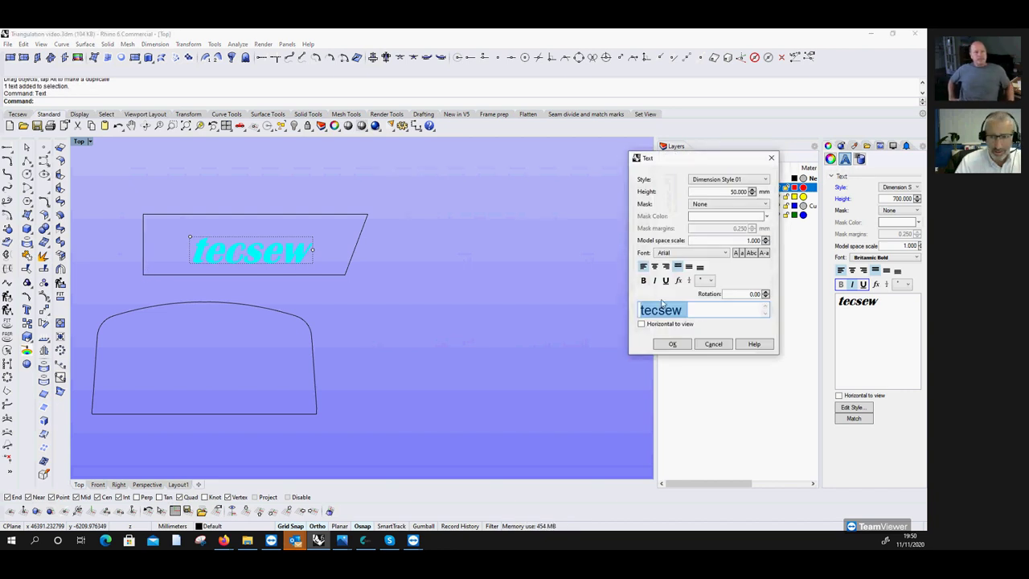
left_click(713, 343)
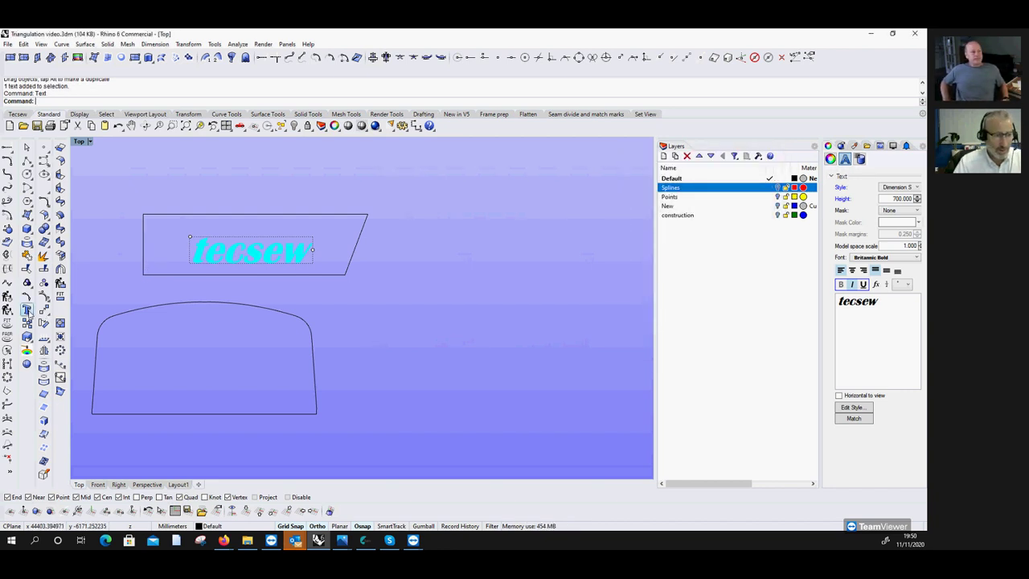
Move the tecsew text to a new position inside the tapered frame.
key("Escape")
left_click(43, 254)
left_click(185, 258)
key("Return")
left_click(143, 272)
scroll(143, 270, "up", 5)
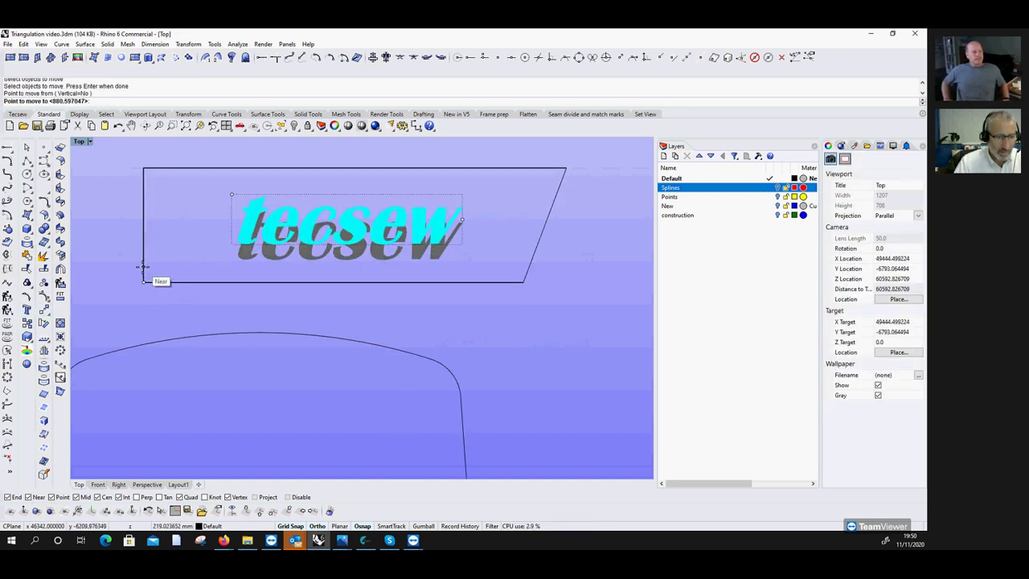
left_click(141, 273)
scroll(120, 280, "down", 3)
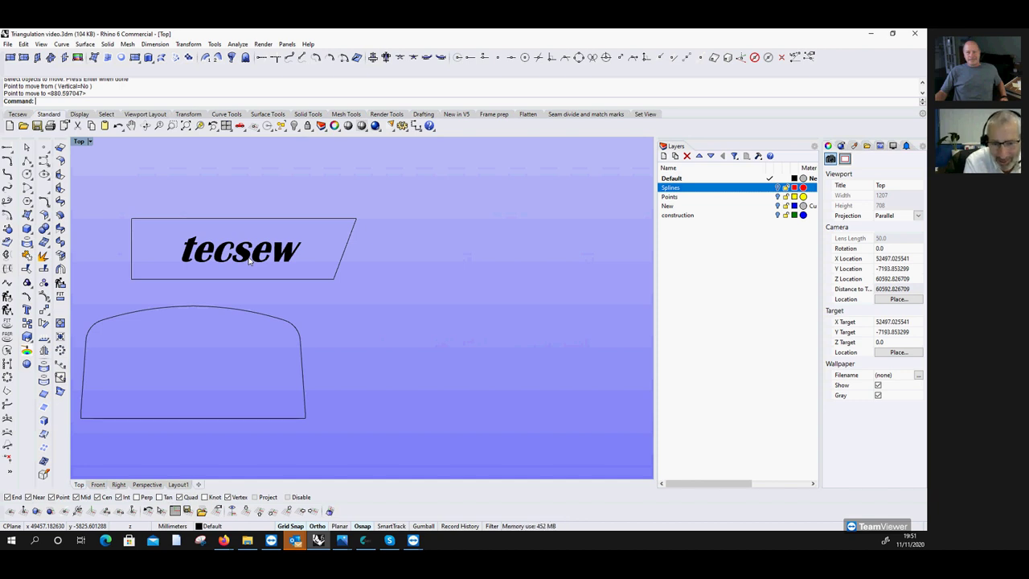
left_click(271, 252)
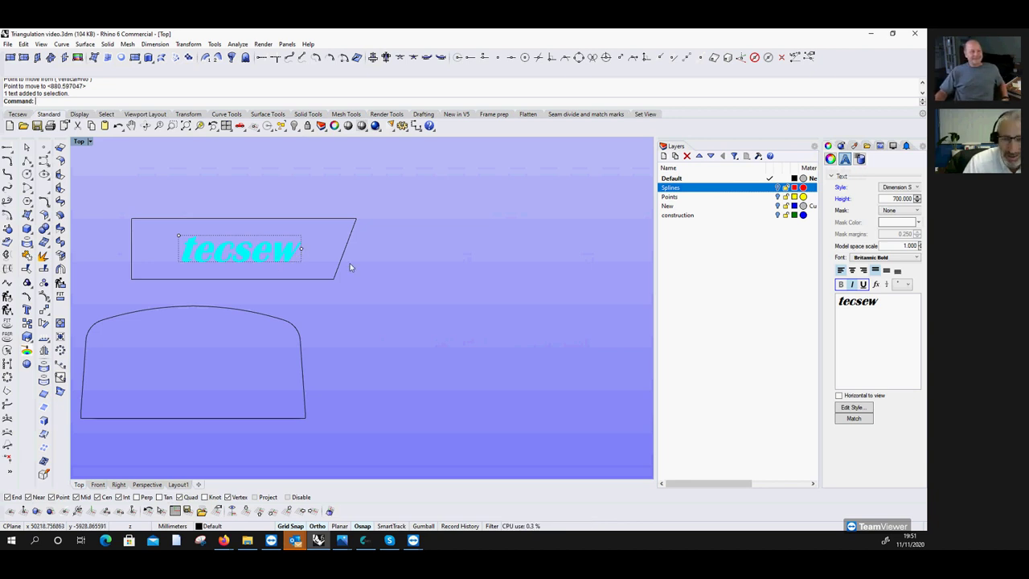
Switch the tecsew text to a script font with height 1200.
left_click(918, 259)
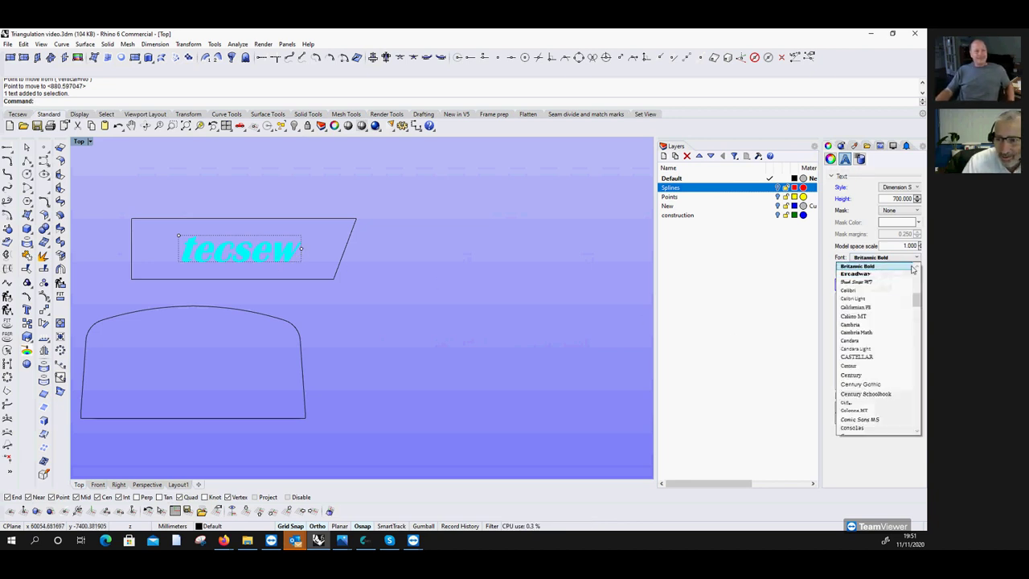
scroll(923, 342, "down", 10)
scroll(923, 342, "down", 3)
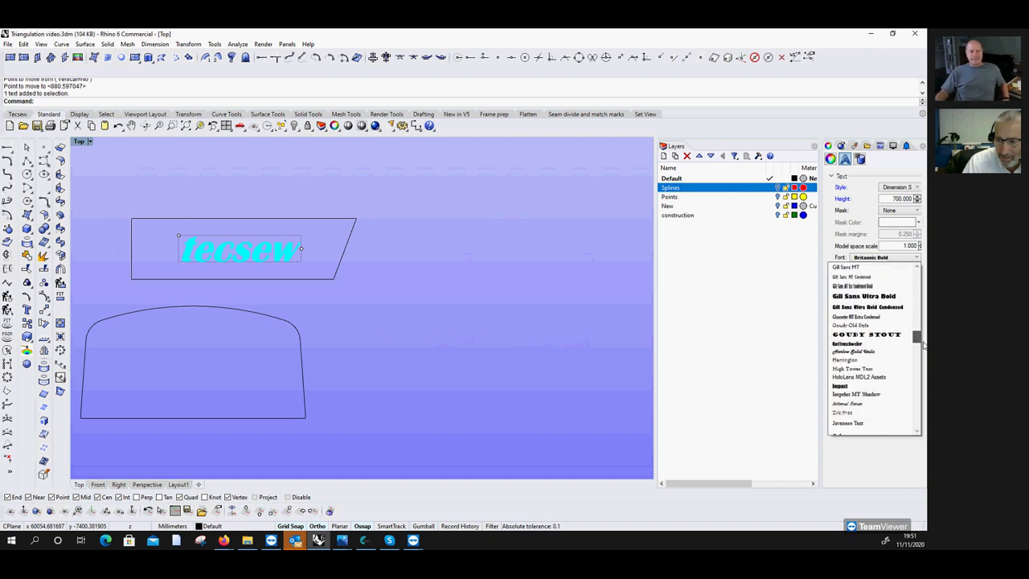
scroll(923, 346, "down", 2)
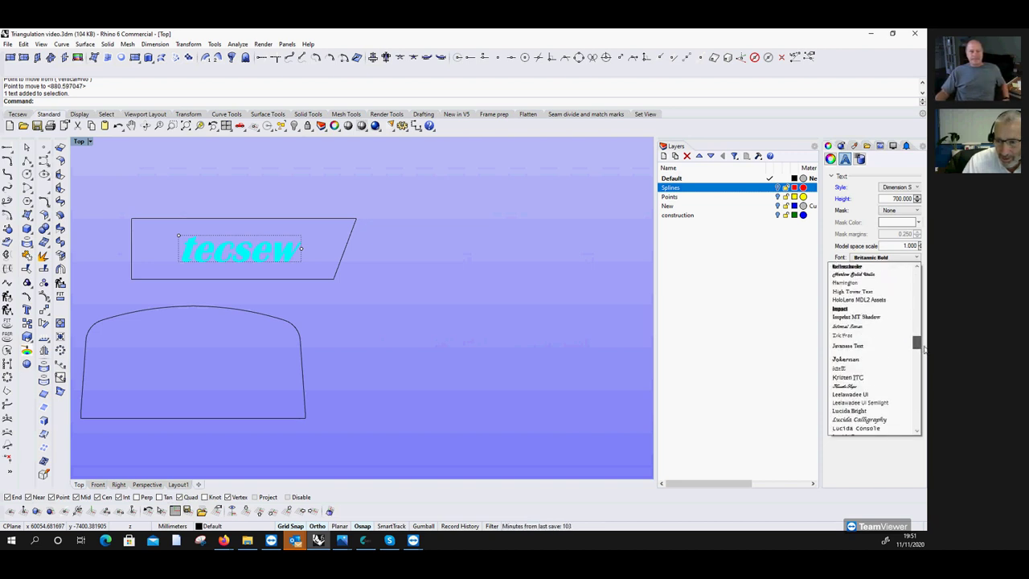
left_click(845, 386)
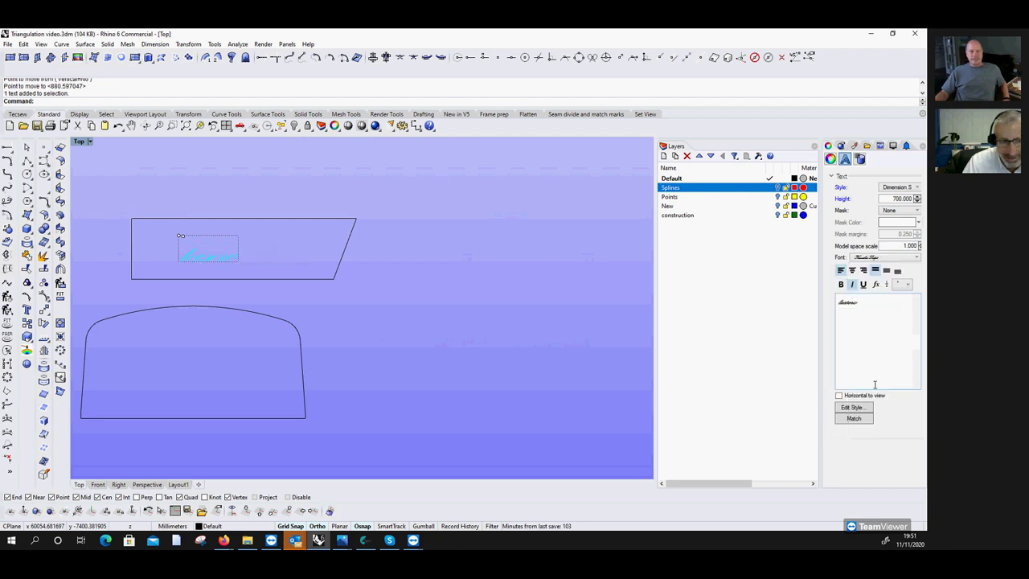
double_click(891, 199)
type("1200")
key("Return")
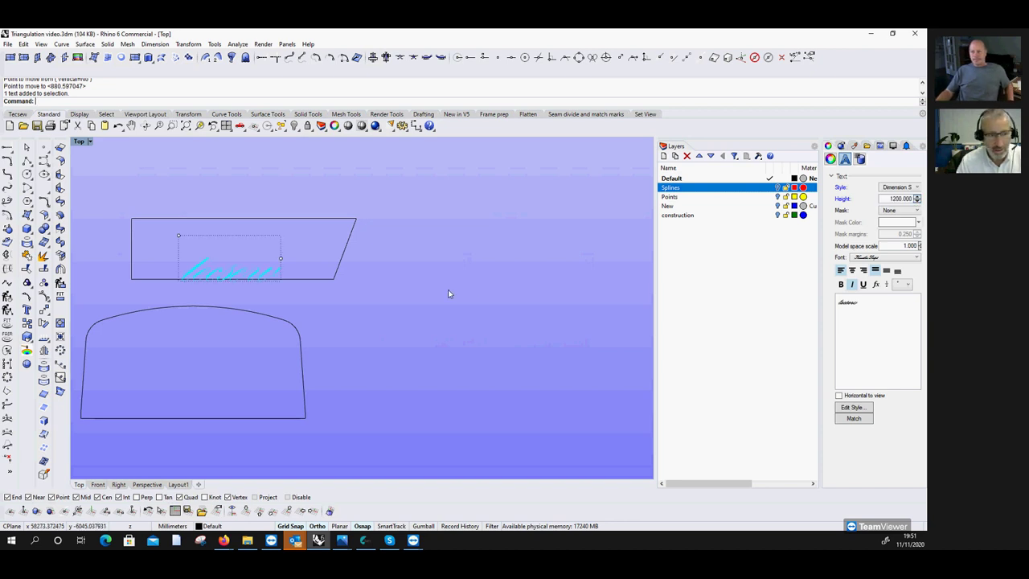
Move the script text toward the frame's left edge.
key("Escape")
left_click(282, 257)
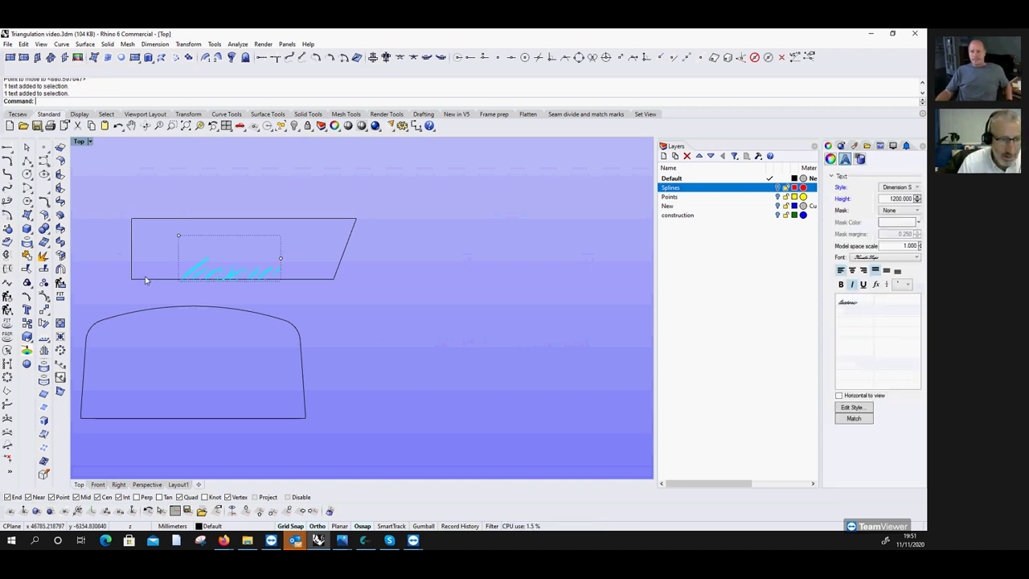
left_click(44, 309)
left_click(127, 269)
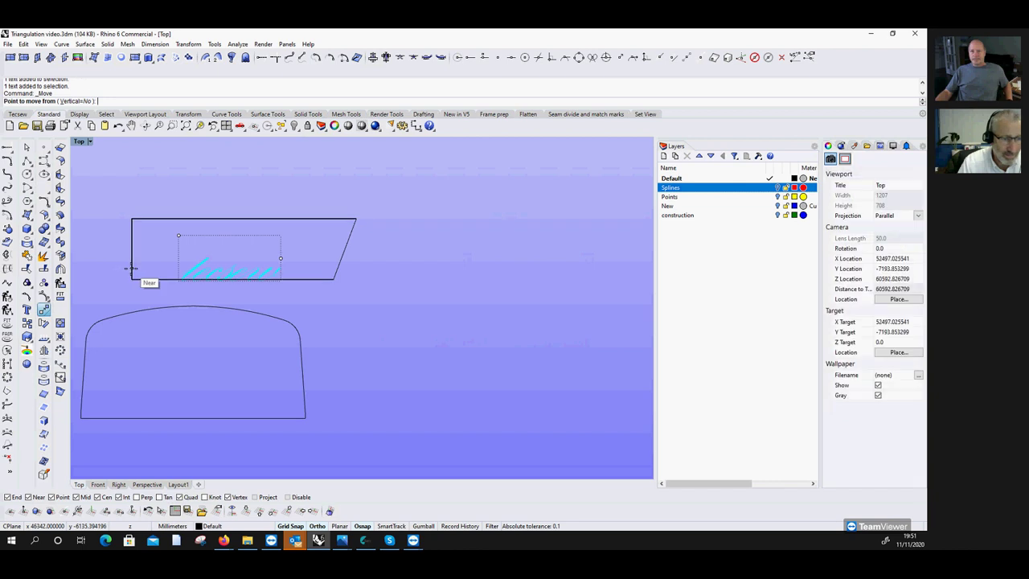
left_click(132, 258)
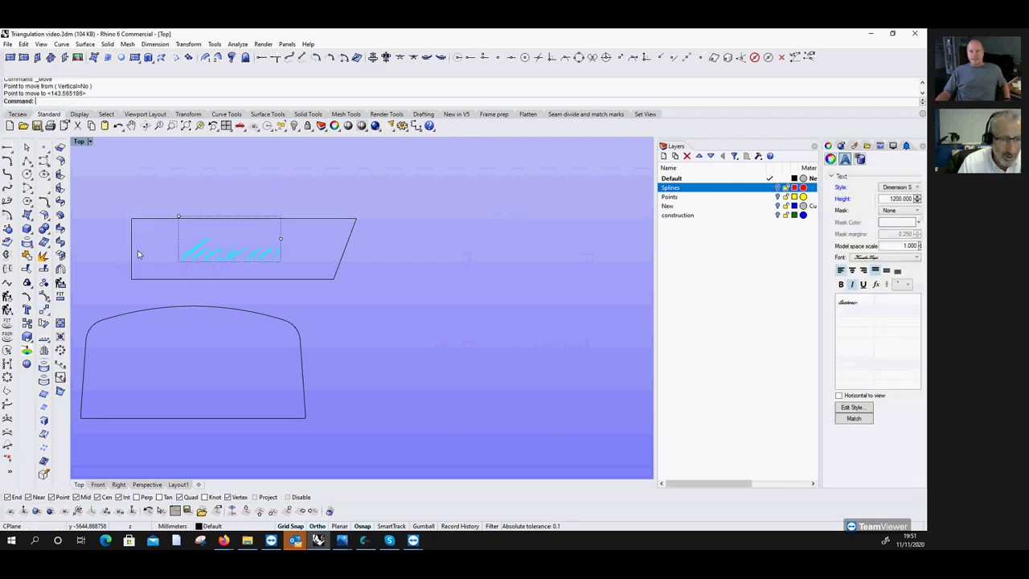
key("Escape")
Make the script text bold.
scroll(224, 245, "up", 5)
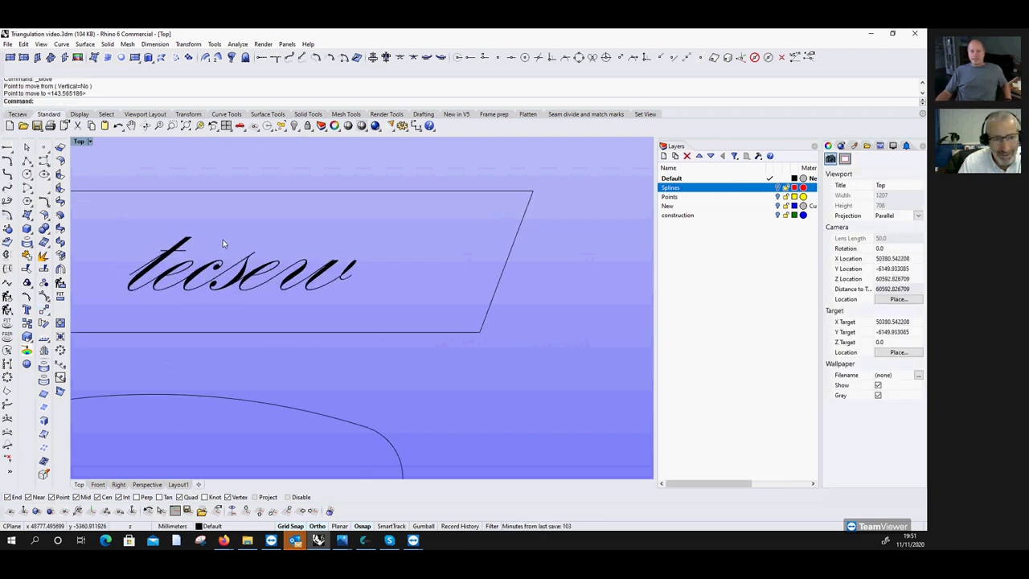
left_click(224, 262)
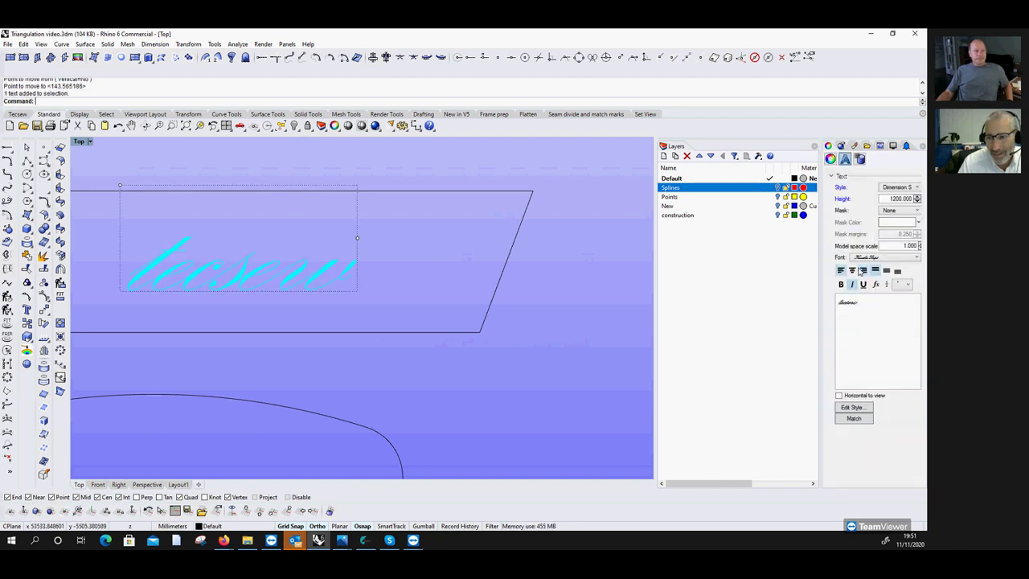
left_click(841, 285)
left_click(388, 317)
Delete the first letter of the text's wording.
scroll(217, 291, "down", 4)
scroll(206, 296, "down", 1)
scroll(284, 304, "up", 2)
left_click(218, 282)
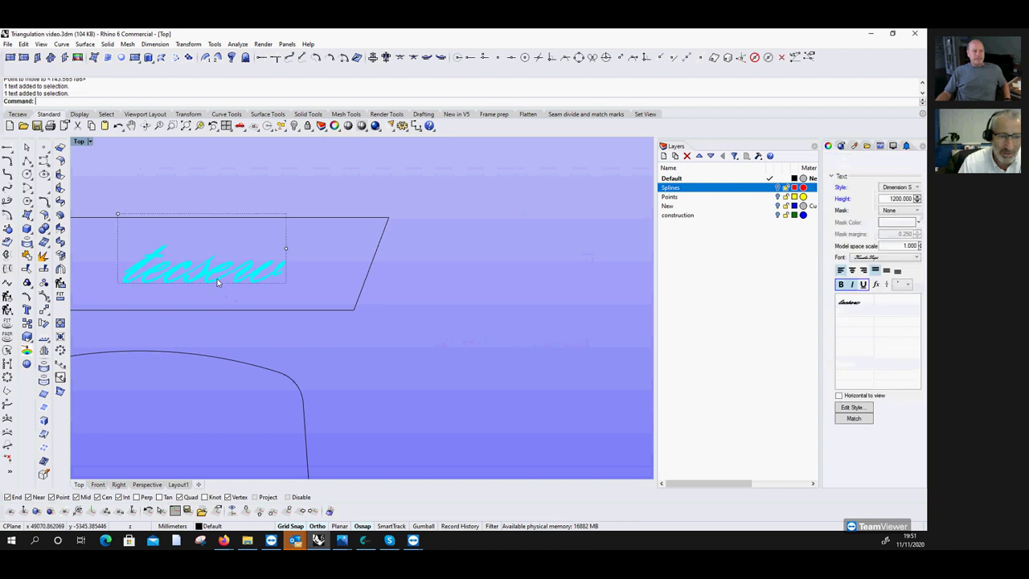
left_click(842, 306)
key("Delete")
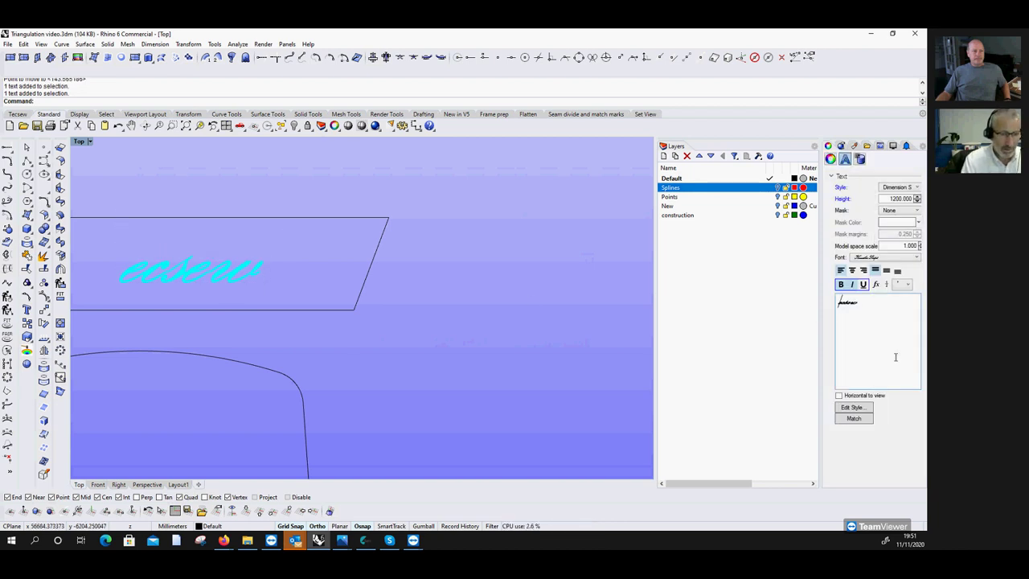
Replace the first letter with a capital T so the text reads 'Tecsew'.
type("T")
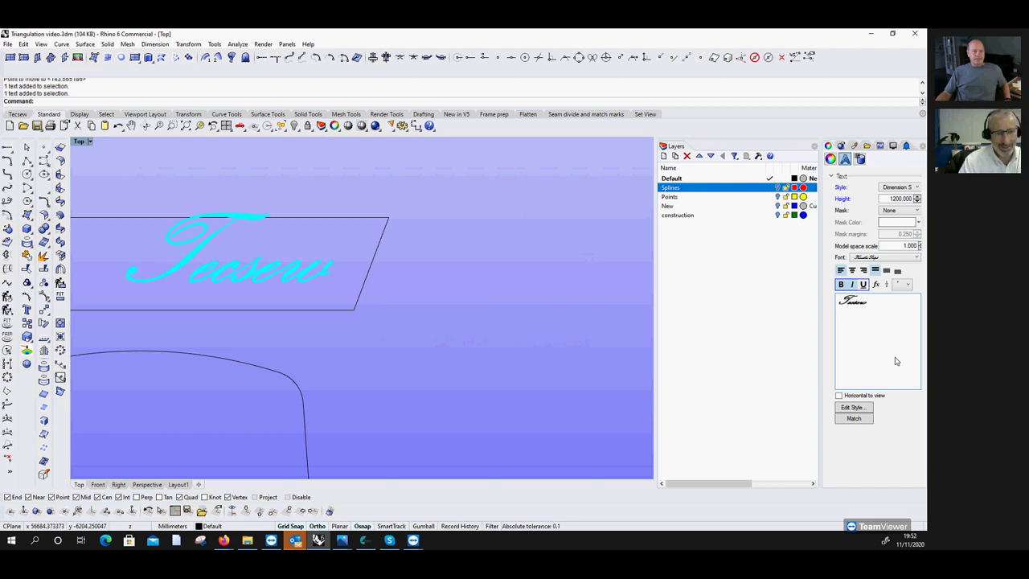
left_click(375, 290)
scroll(376, 290, "down", 4)
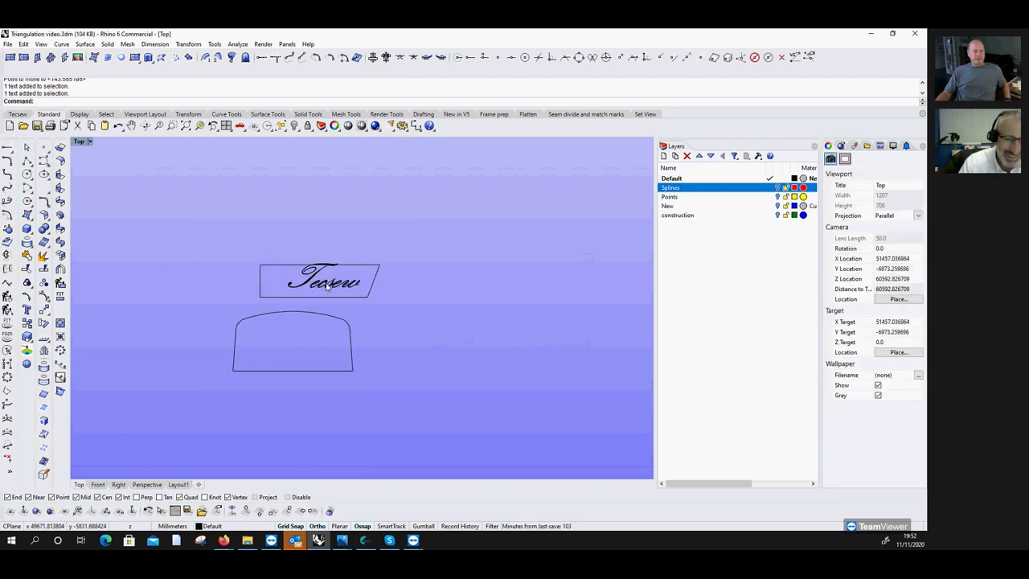
left_click(326, 286)
Move the Tecsew text twice to settle it lower inside the slanted box.
scroll(315, 286, "up", 4)
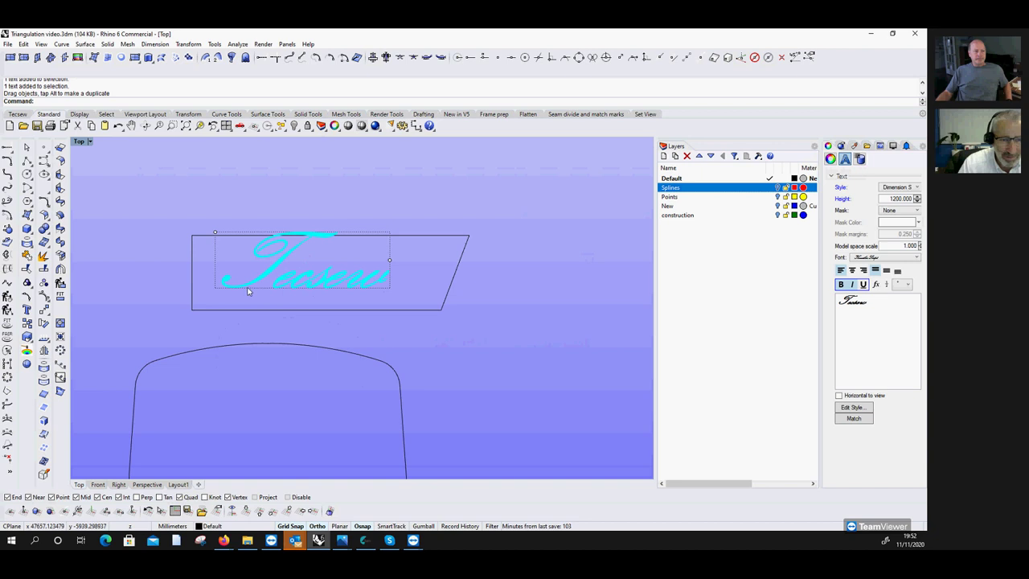
left_click(44, 310)
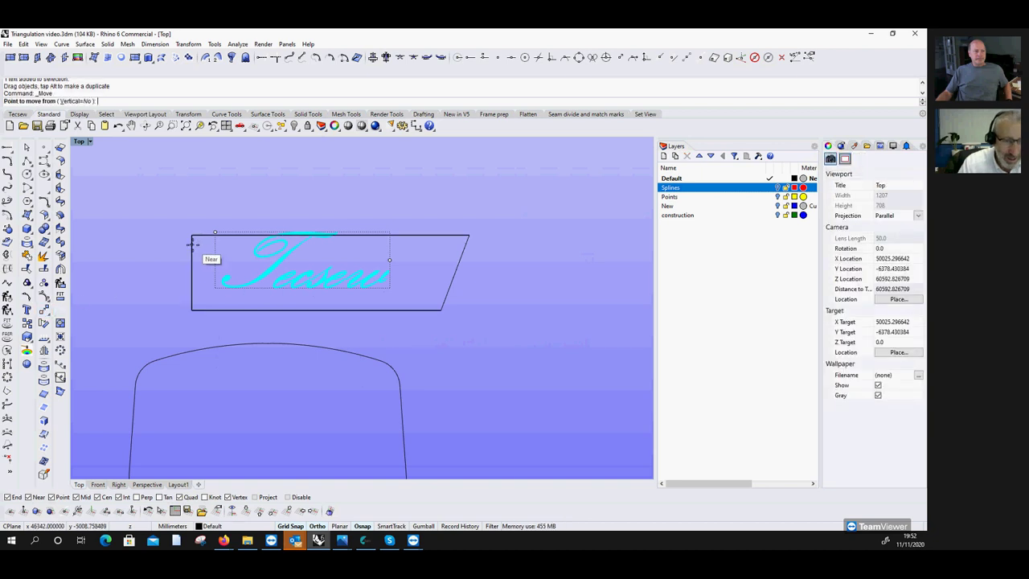
left_click(192, 244)
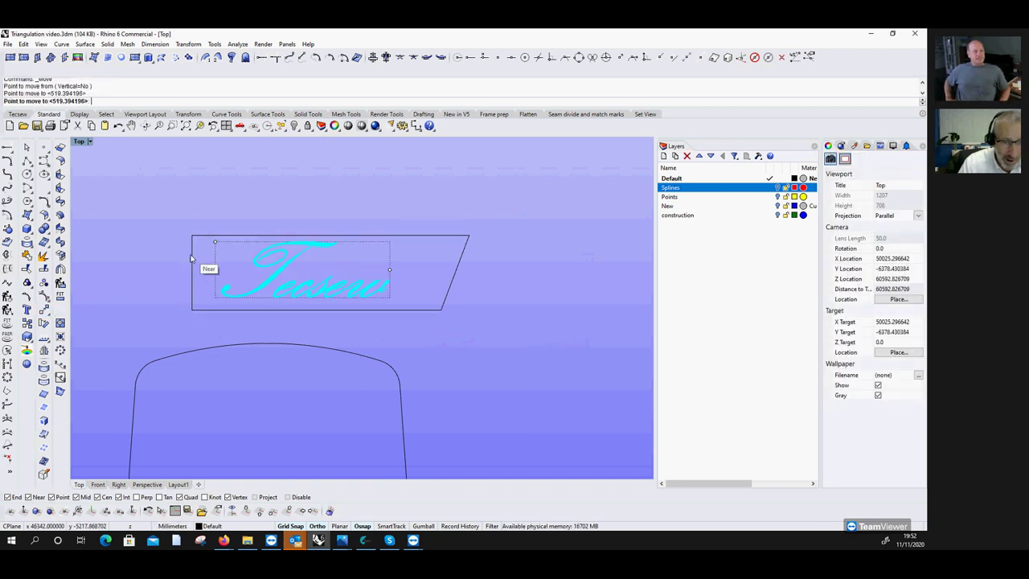
left_click(191, 258)
scroll(179, 278, "down", 2)
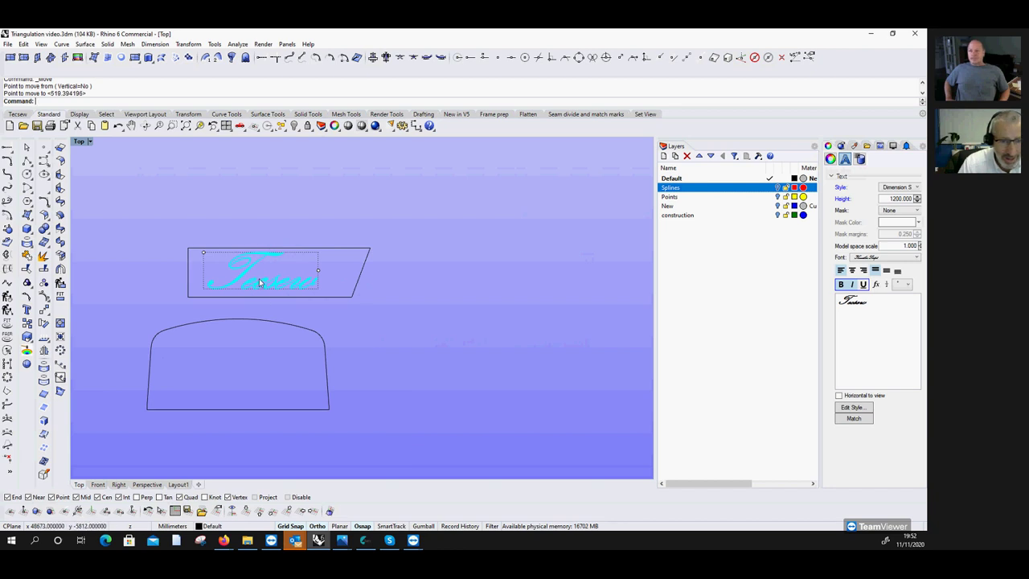
right_click(259, 278)
left_click(263, 299)
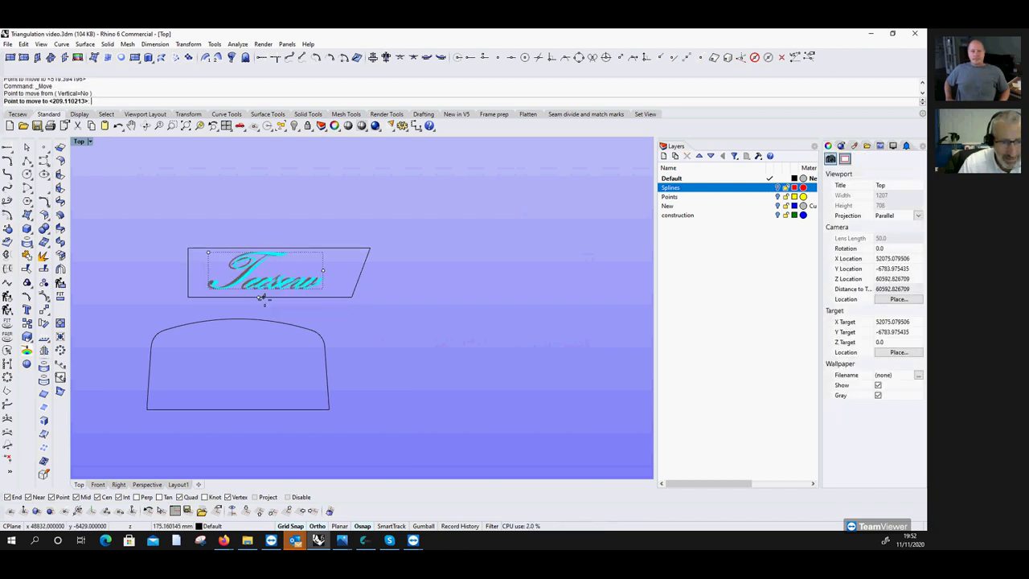
left_click(266, 302)
left_click(267, 307)
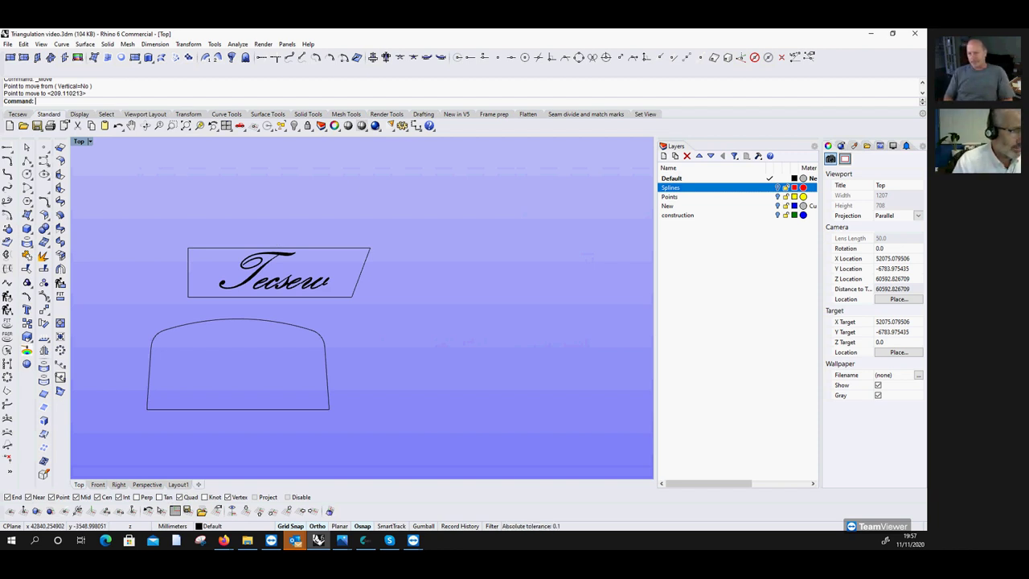
left_click(224, 539)
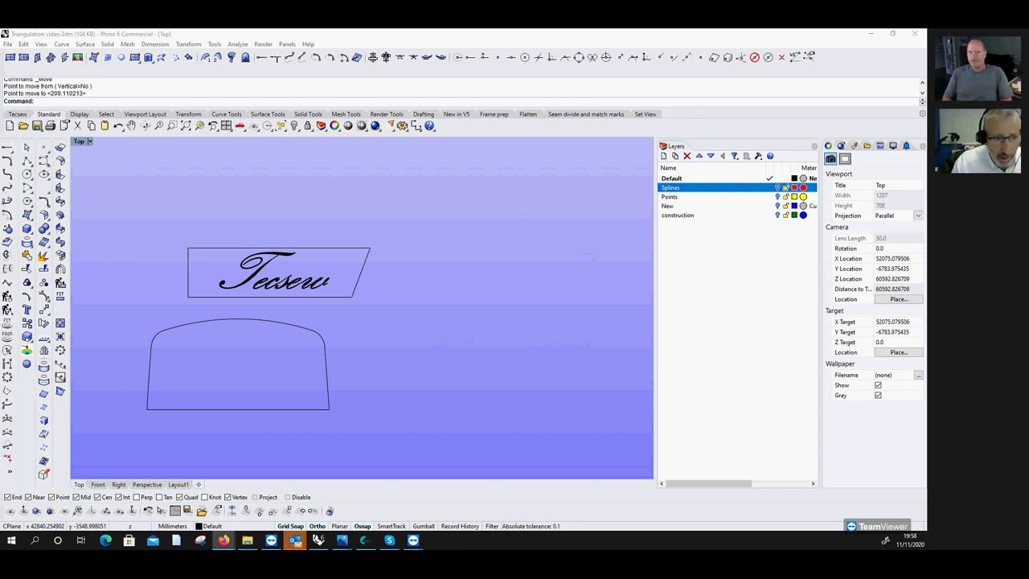
scroll(176, 328, "up", 3)
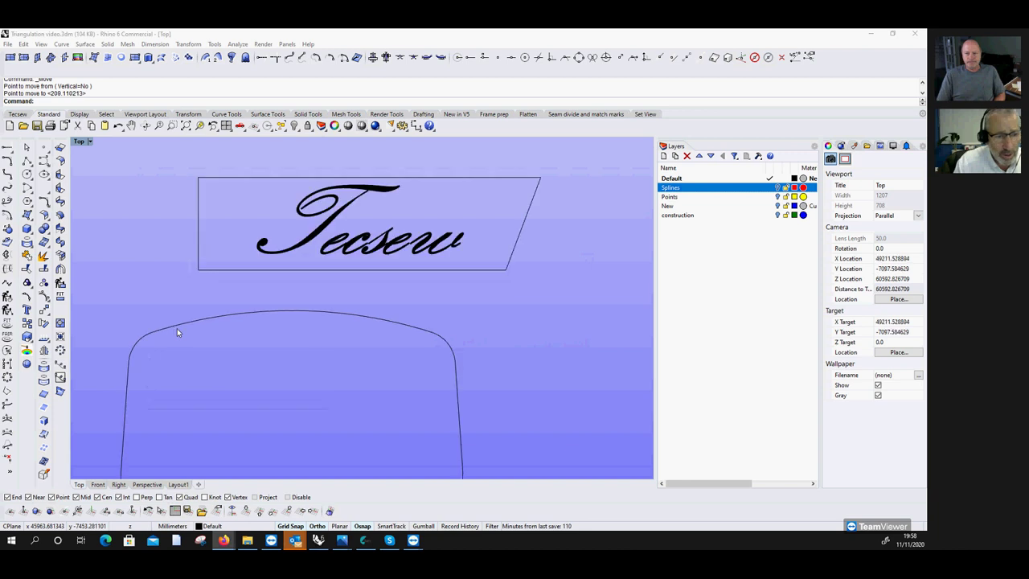
scroll(177, 328, "down", 2)
left_click(172, 336)
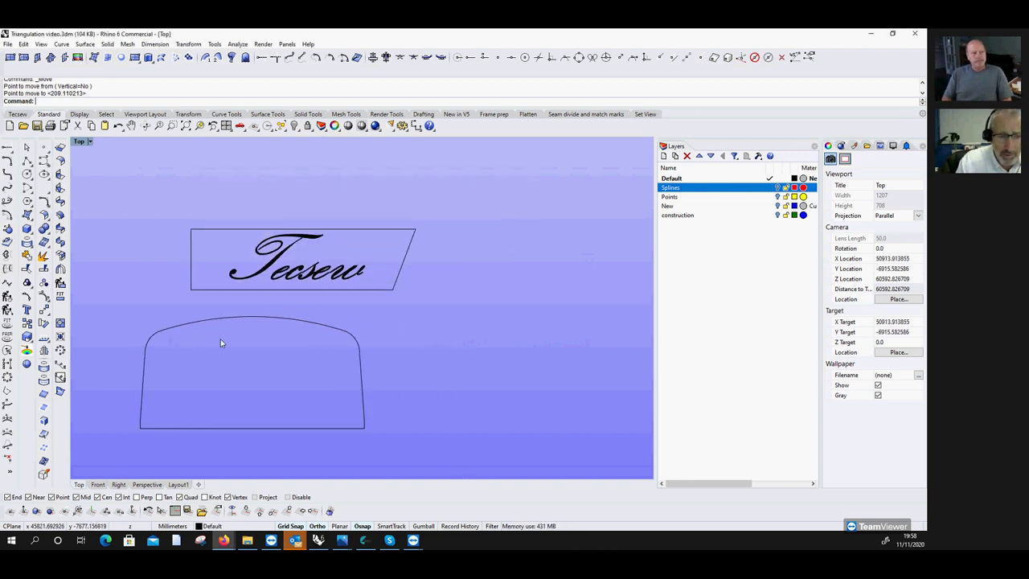
left_click(148, 343)
key("Escape")
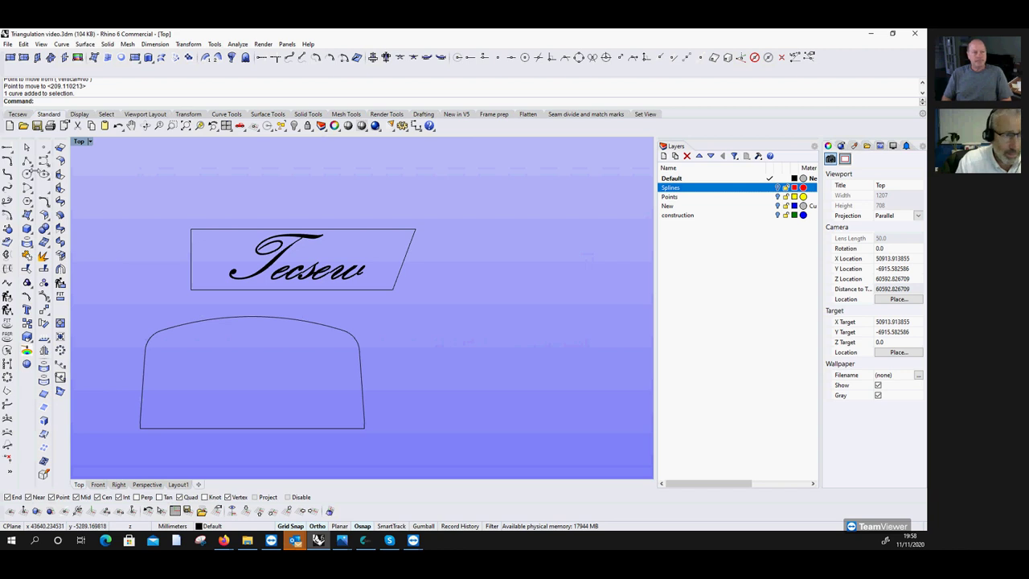
Draw a vertical polyline from the bottom edge's midpoint up past the Tecsew text.
left_click(27, 160)
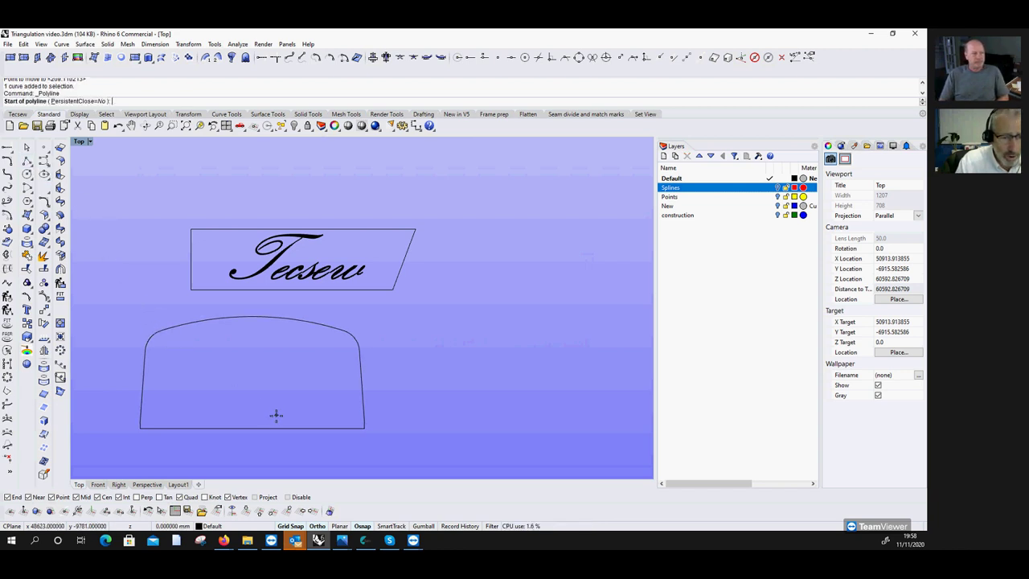
left_click(252, 427)
left_click(255, 180)
key("Return")
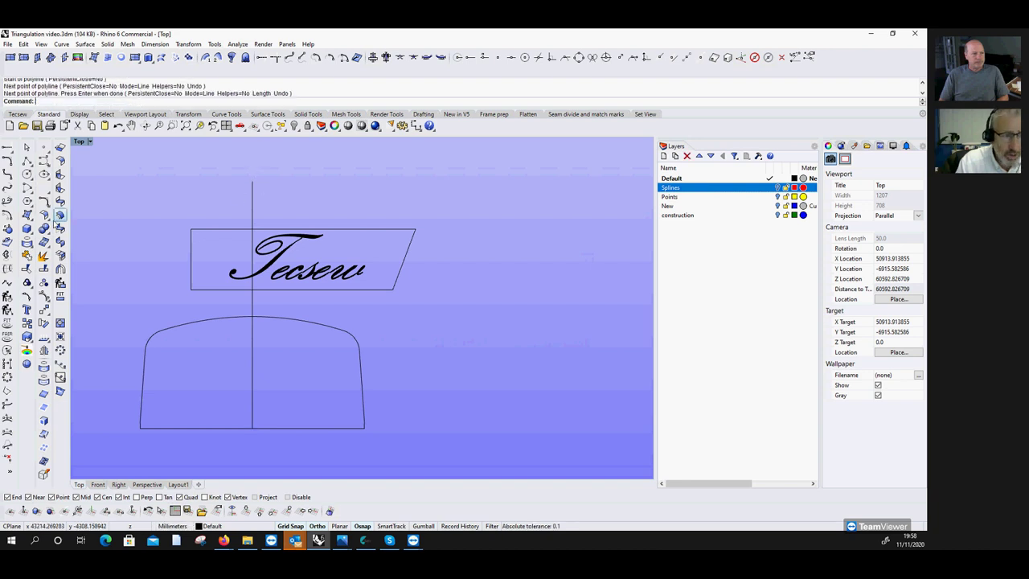
left_click(43, 161)
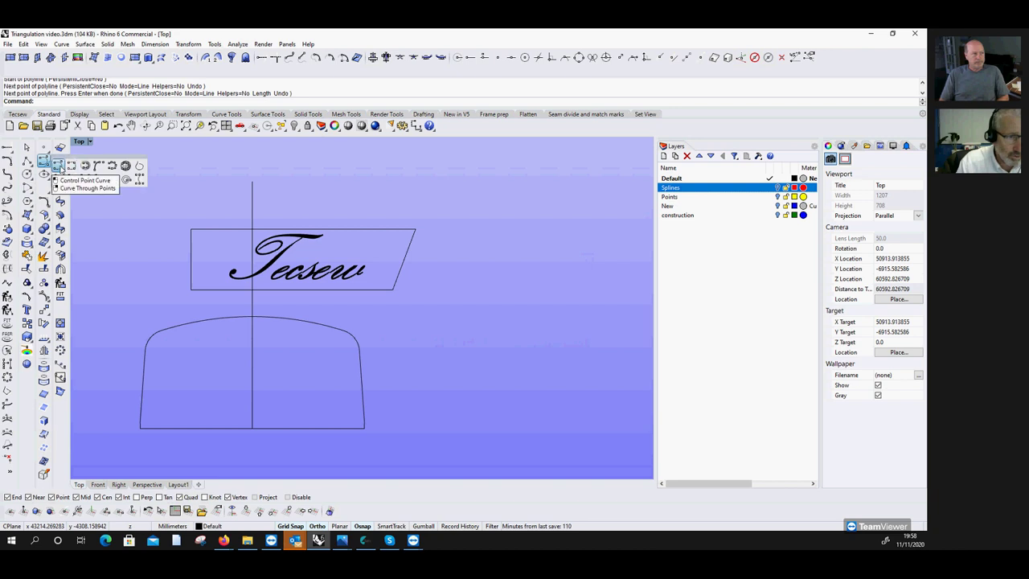
Draw a control-point curve from the arch's left shoulder to the centre line, Ortho off.
left_click(71, 166)
left_click(162, 333)
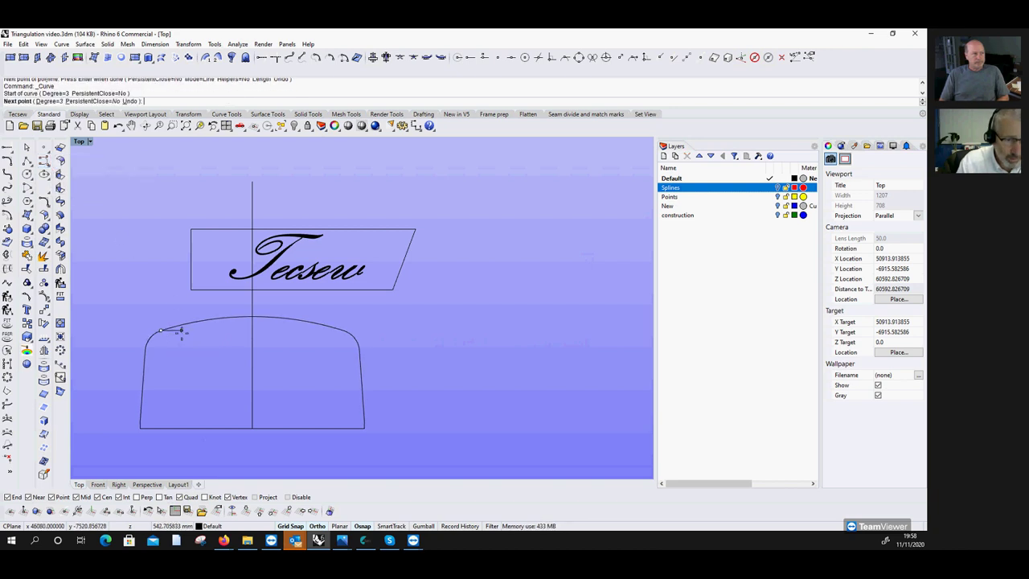
scroll(184, 331, "up", 2)
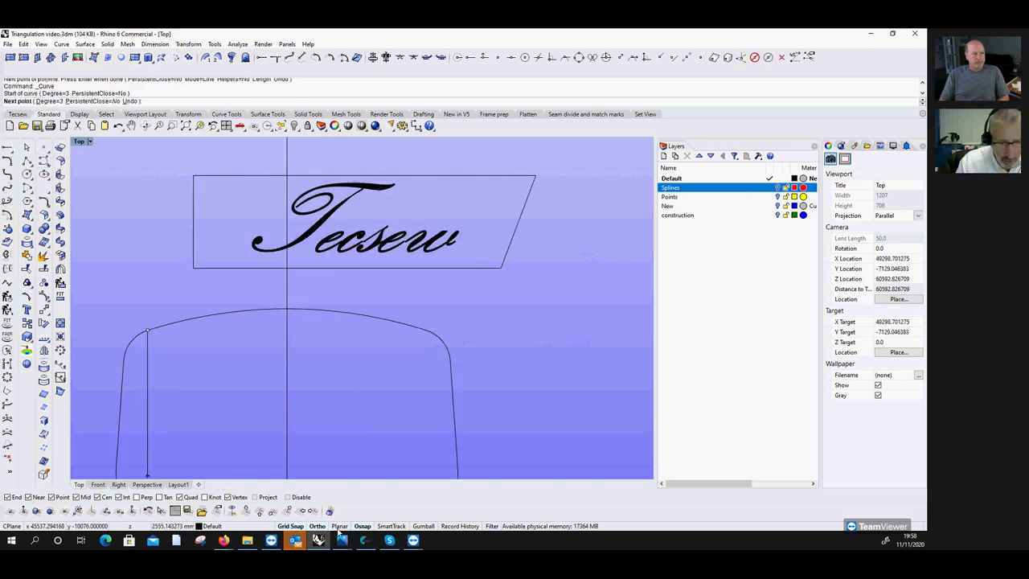
left_click(318, 527)
scroll(175, 333, "up", 2)
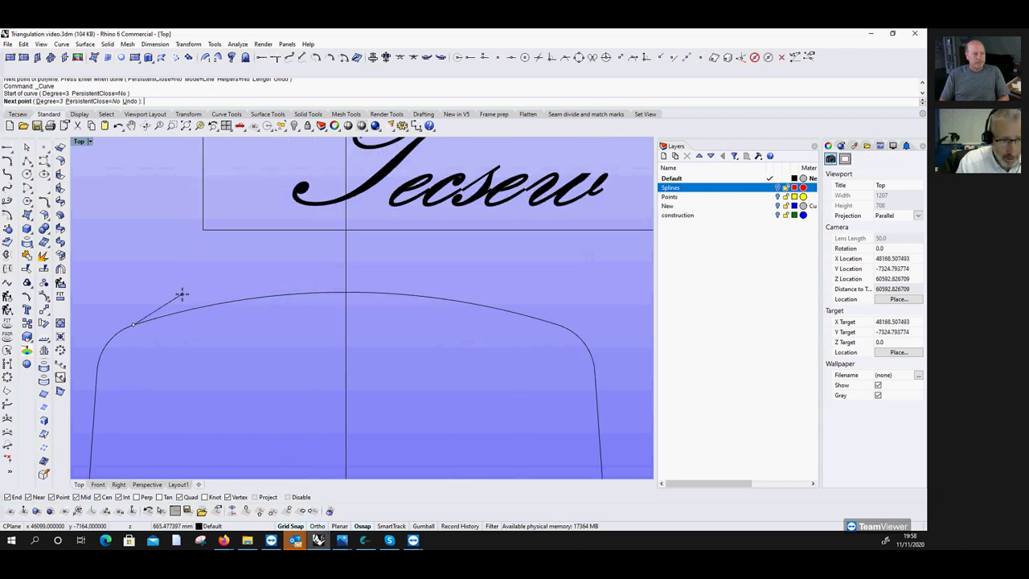
left_click(184, 296)
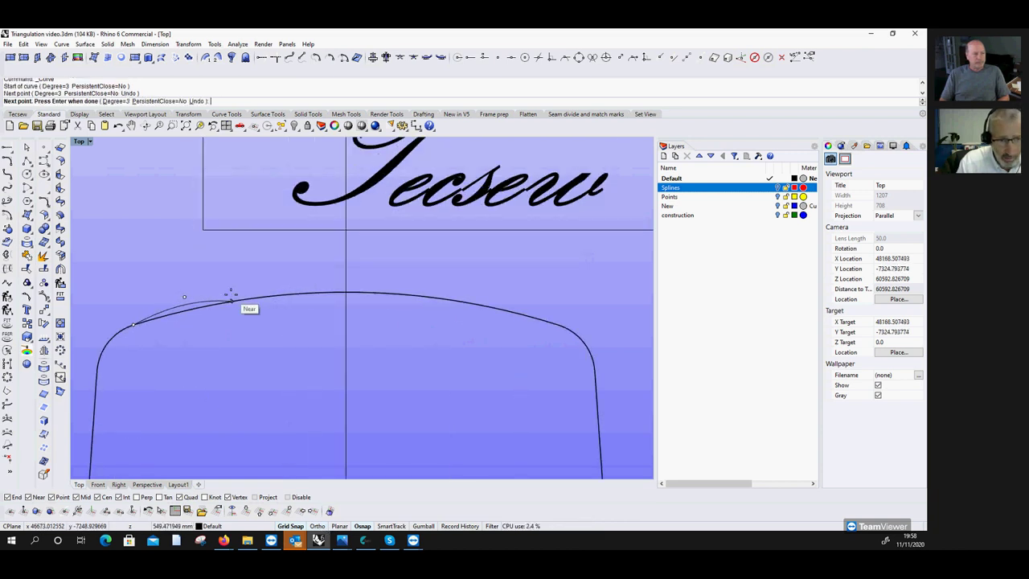
left_click(233, 300)
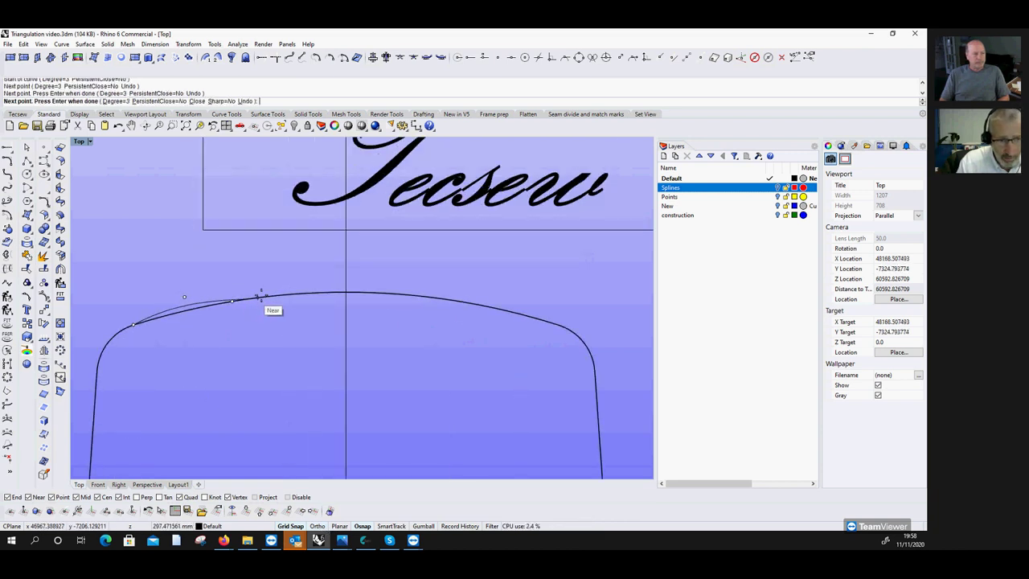
left_click(344, 294)
key("Return")
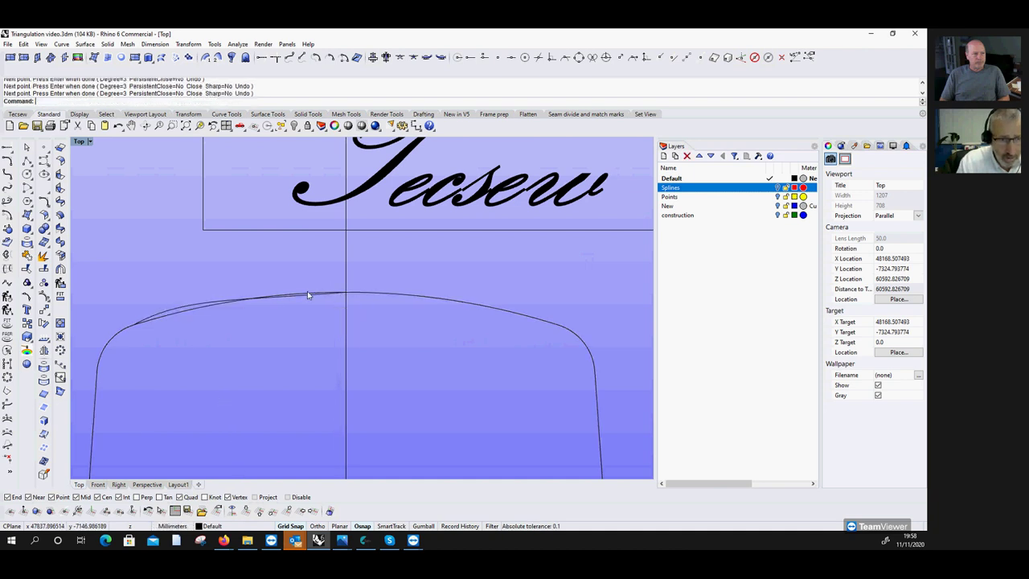
Mirror the new half-arch across the vertical centre line.
left_click(44, 351)
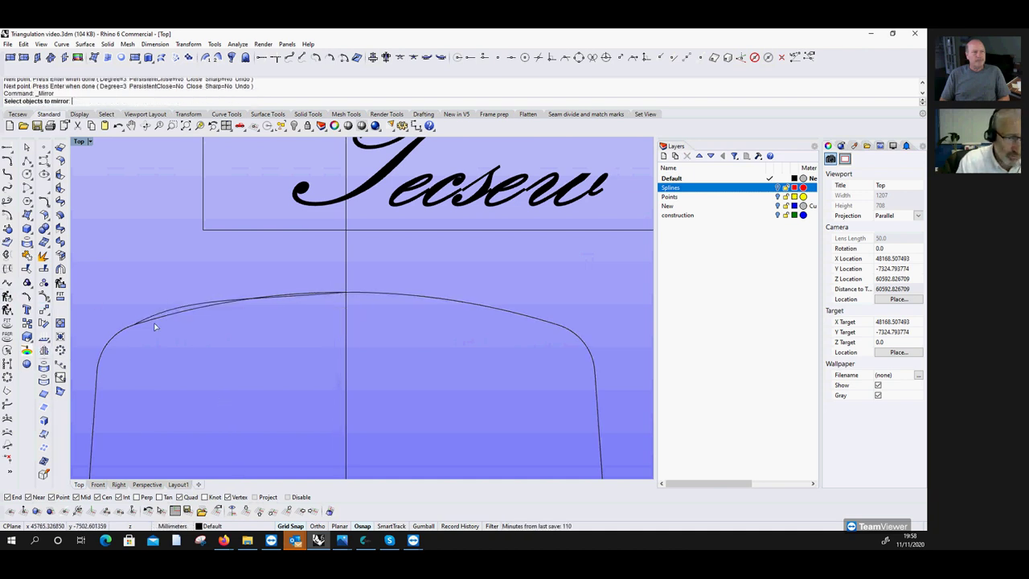
left_click(174, 305)
key("Return")
left_click(346, 390)
left_click(345, 431)
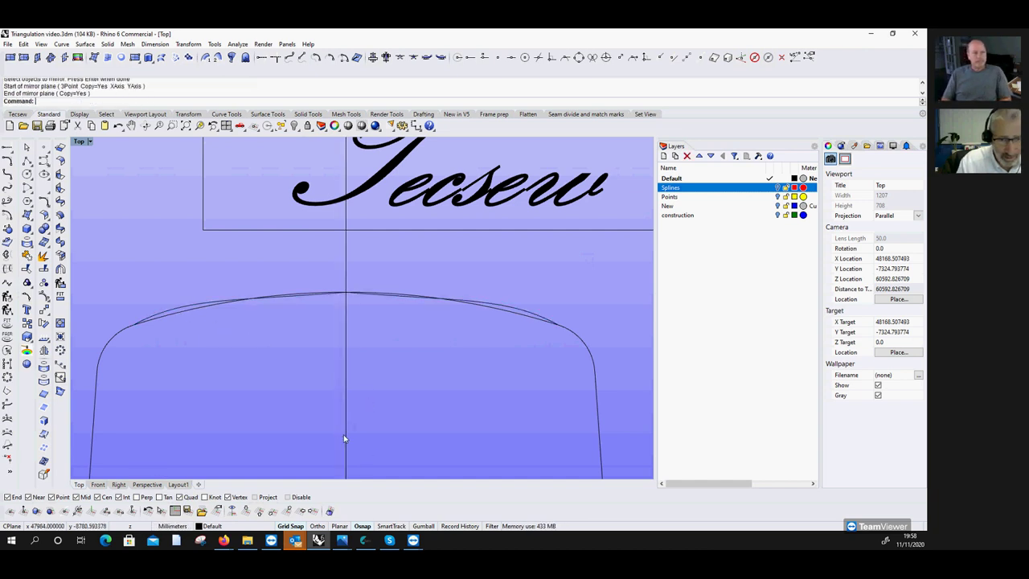
Join the left and right half-arches into one curve.
left_click(42, 258)
left_click(242, 299)
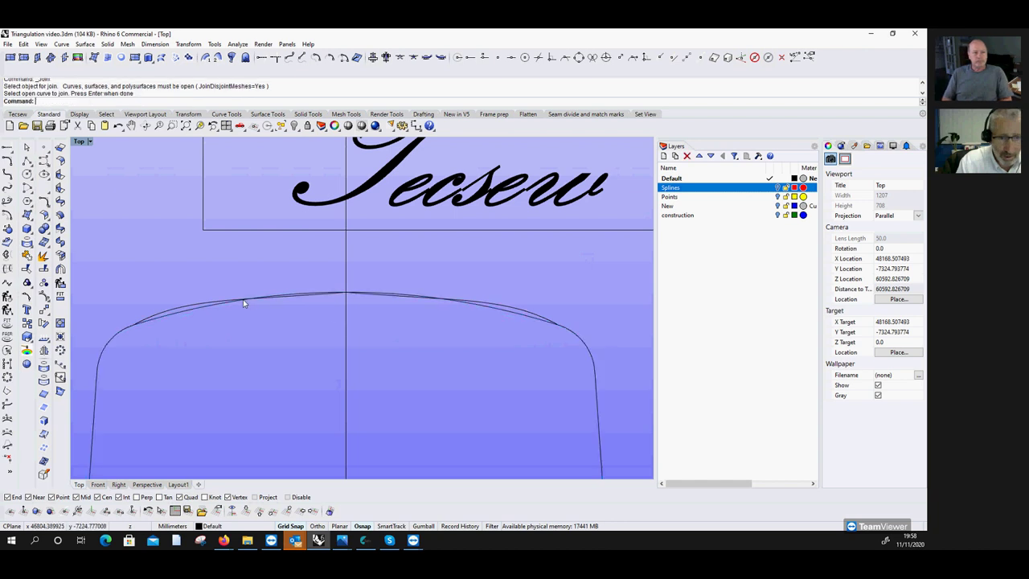
left_click(397, 297)
key("Return")
key("Return")
key("Return")
left_click(397, 298)
left_click(197, 304)
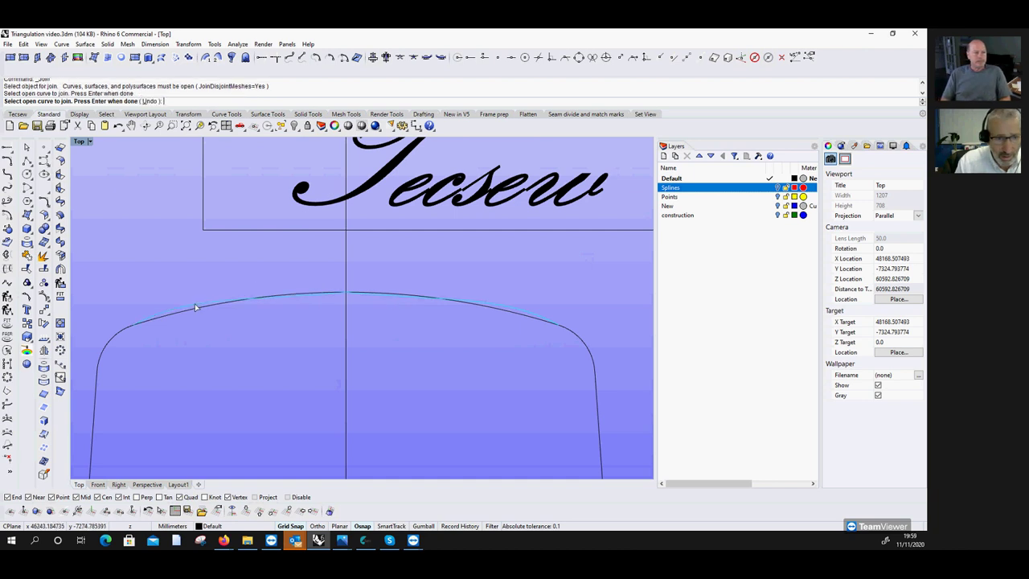
key("Return")
Set the joined arch's display colour to Yellow and hide the objects using the Tecsew toolbar.
left_click(198, 311)
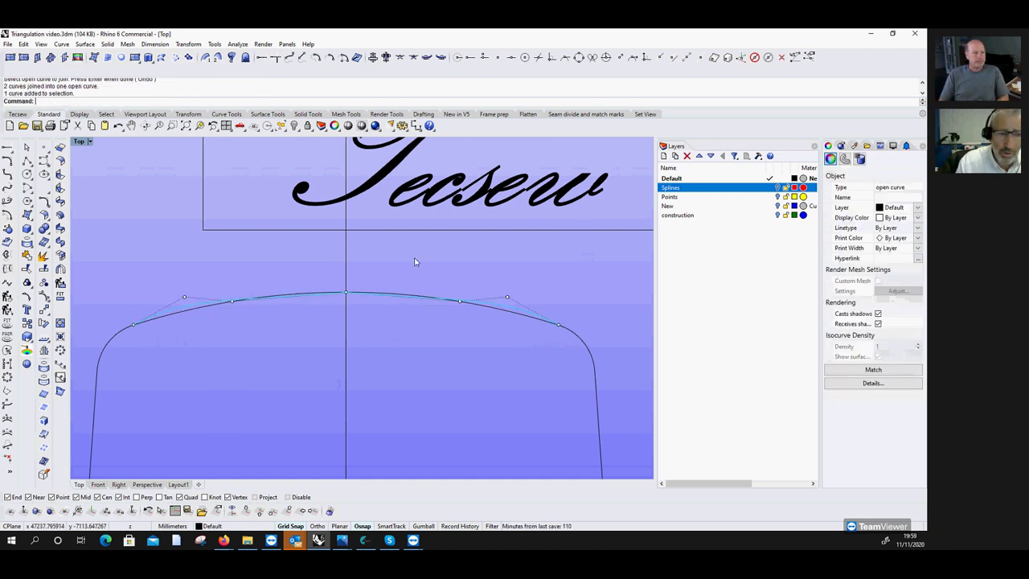
left_click(918, 220)
left_click(896, 274)
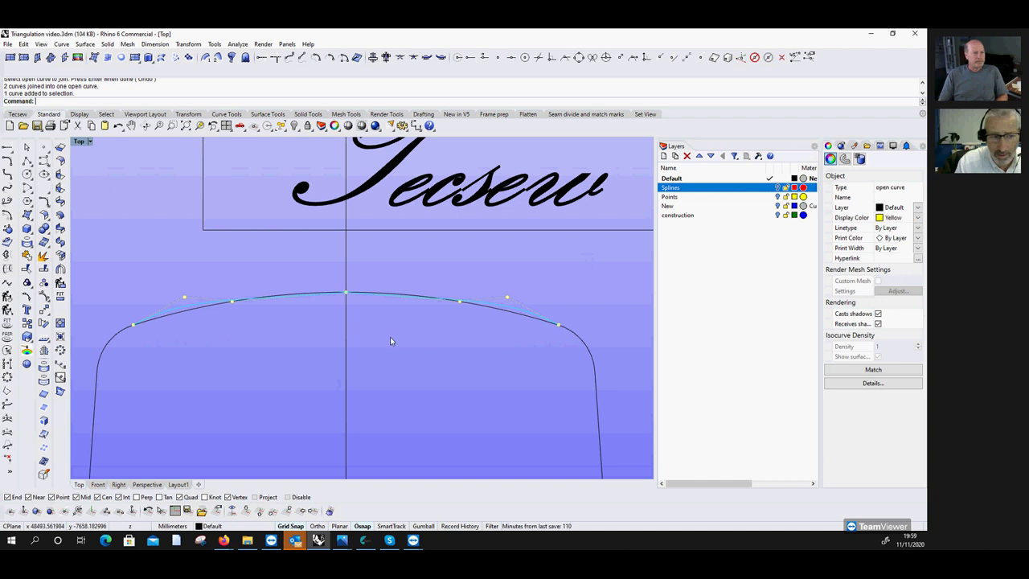
left_click(24, 114)
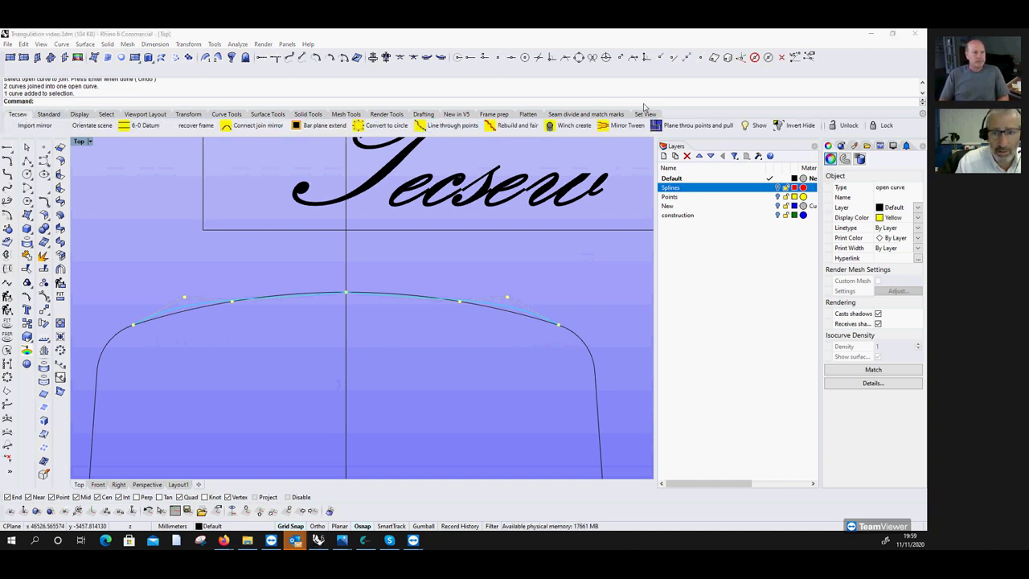
left_click(512, 127)
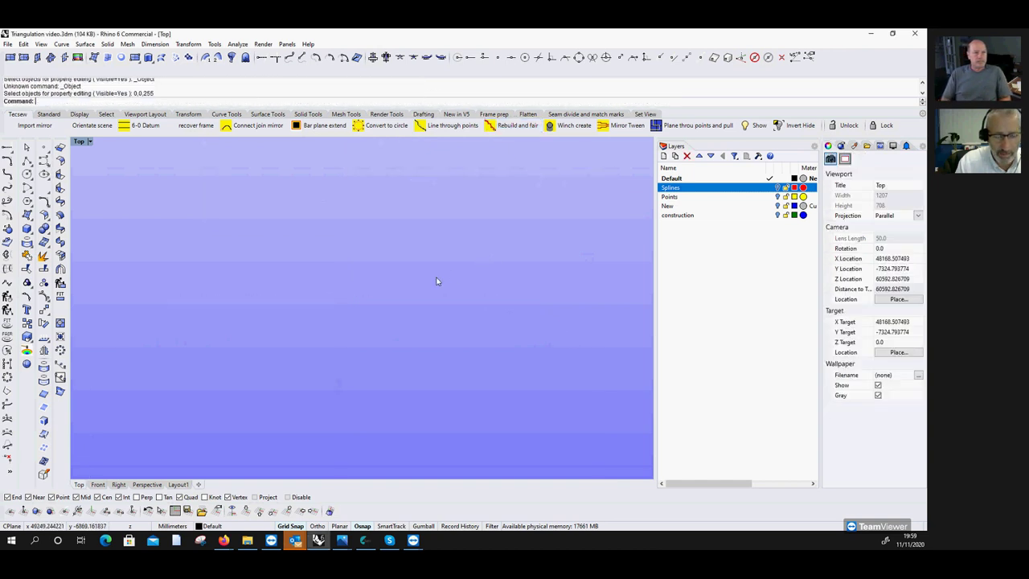
Show all hidden objects again and undo the last change to restore the earlier arch curve.
left_click(56, 115)
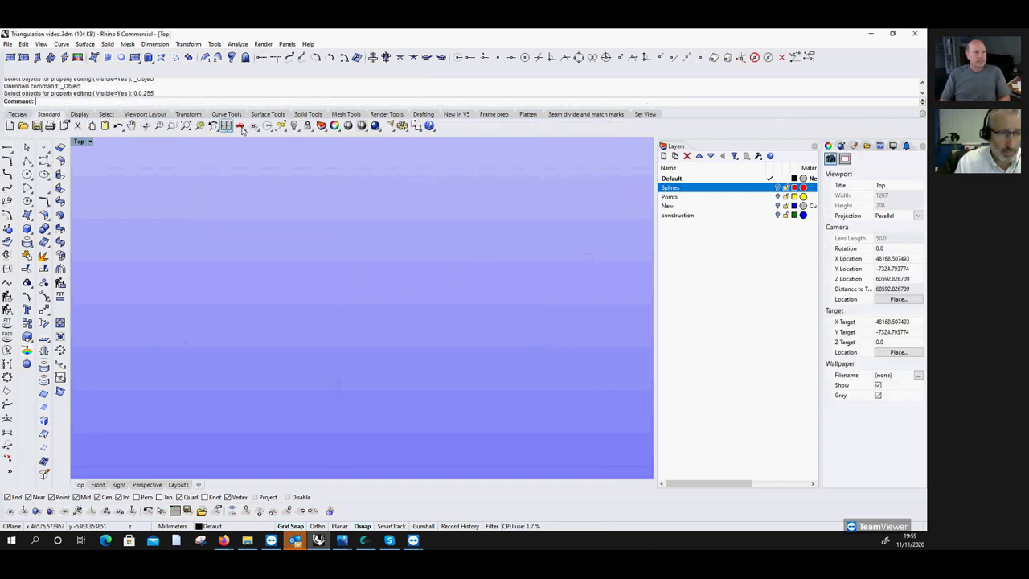
left_click(295, 125)
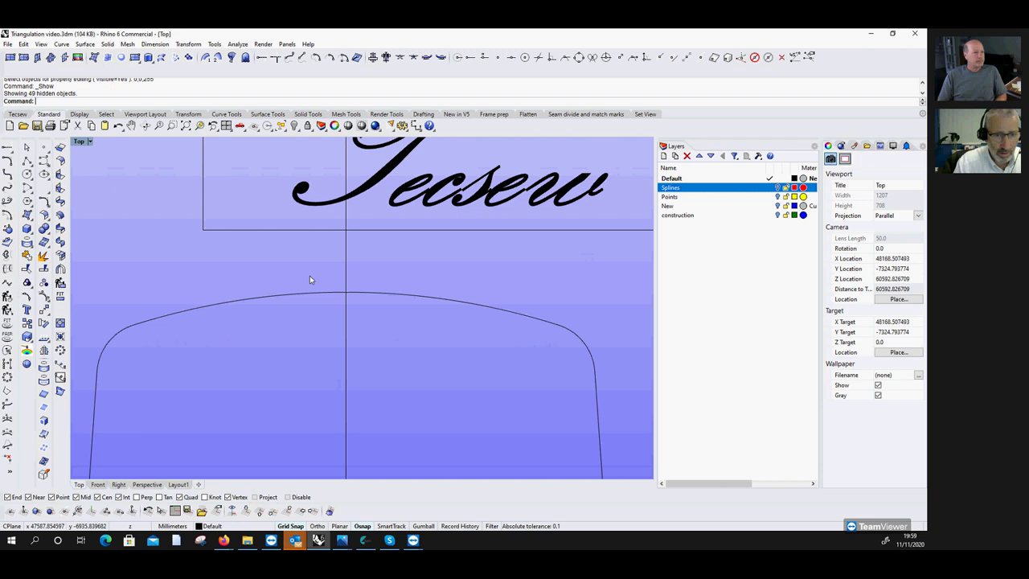
scroll(310, 279, "down", 3)
scroll(209, 209, "up", 2)
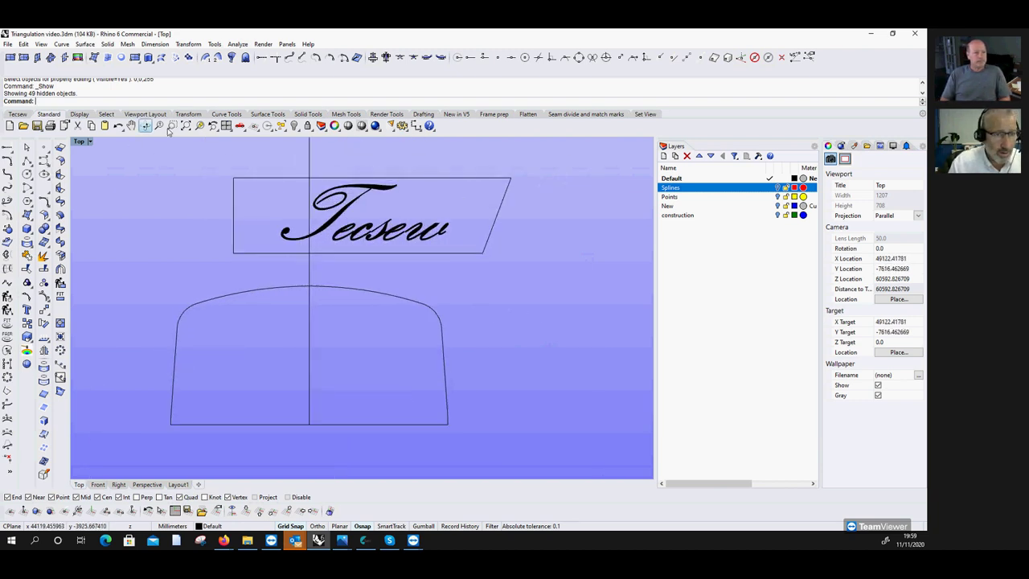
left_click(294, 126)
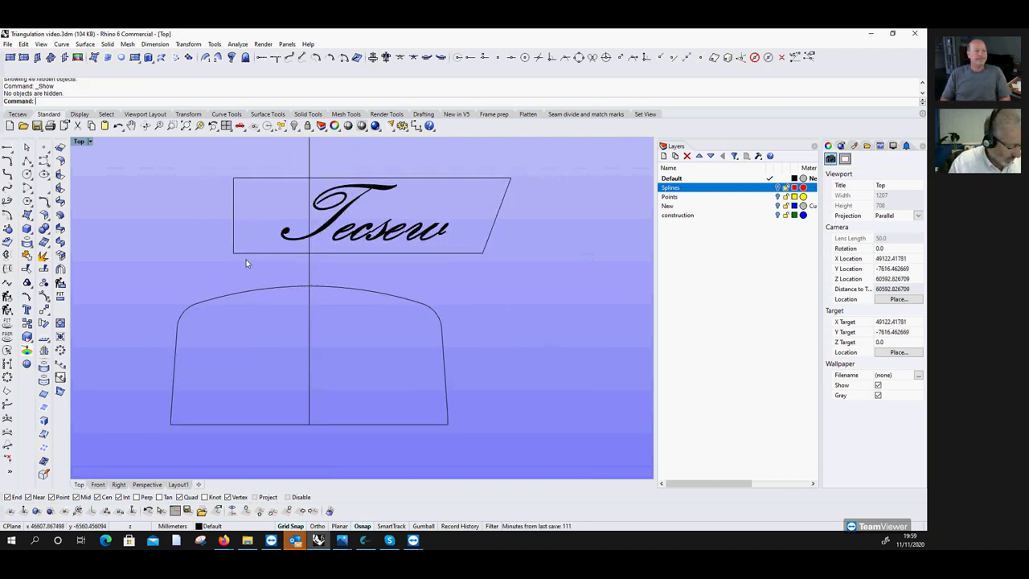
key("ctrl+z")
key("ctrl+z")
left_click(296, 289)
key("Escape")
Rebuild the arch curve non-uniformly with a requested tolerance of 10, giving 9 control points.
type("rebuildc")
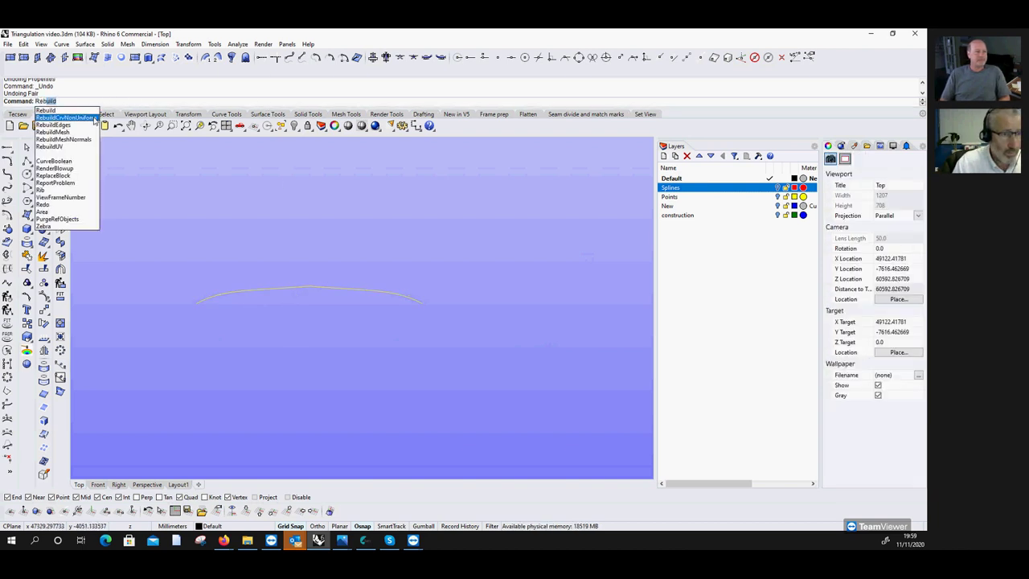
key("Return")
left_click(339, 291)
key("Return")
key("Return")
key("Return")
left_click(324, 287)
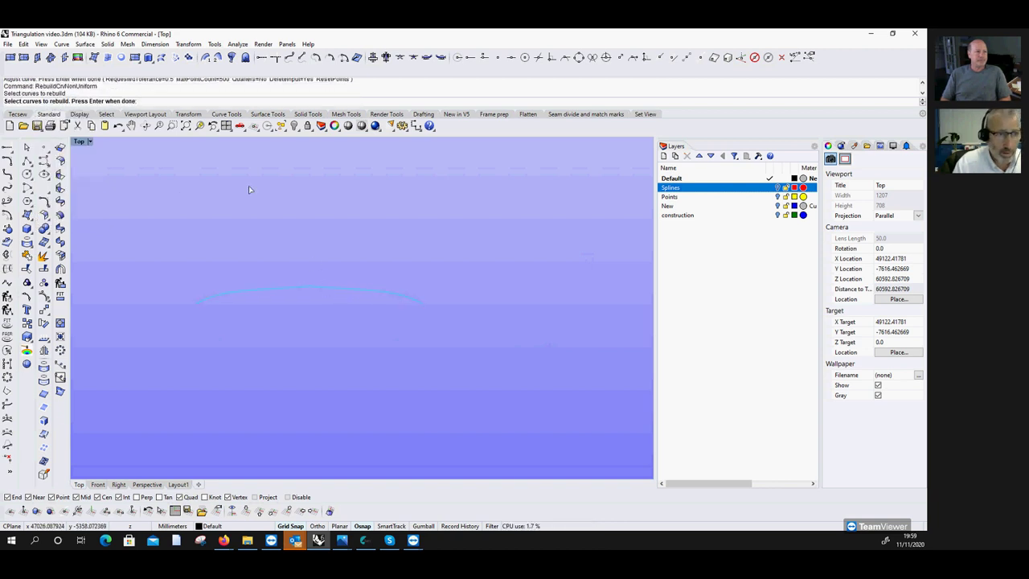
key("Return")
left_click(161, 102)
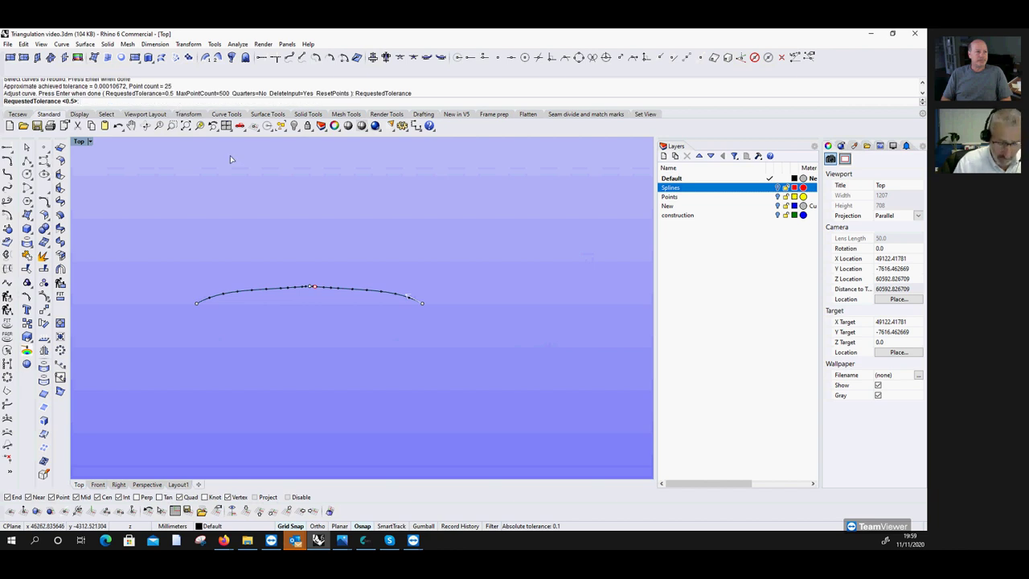
type("10")
key("Return")
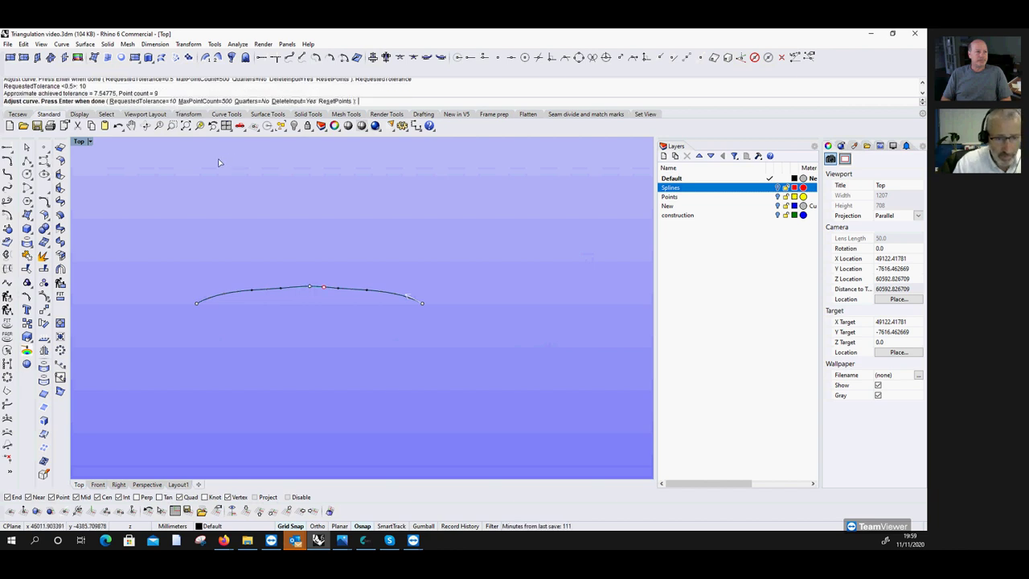
key("Return")
Repeat the non-uniform rebuild on the arch curve, finishing at 9 points.
key("Return")
left_click(307, 290)
key("Return")
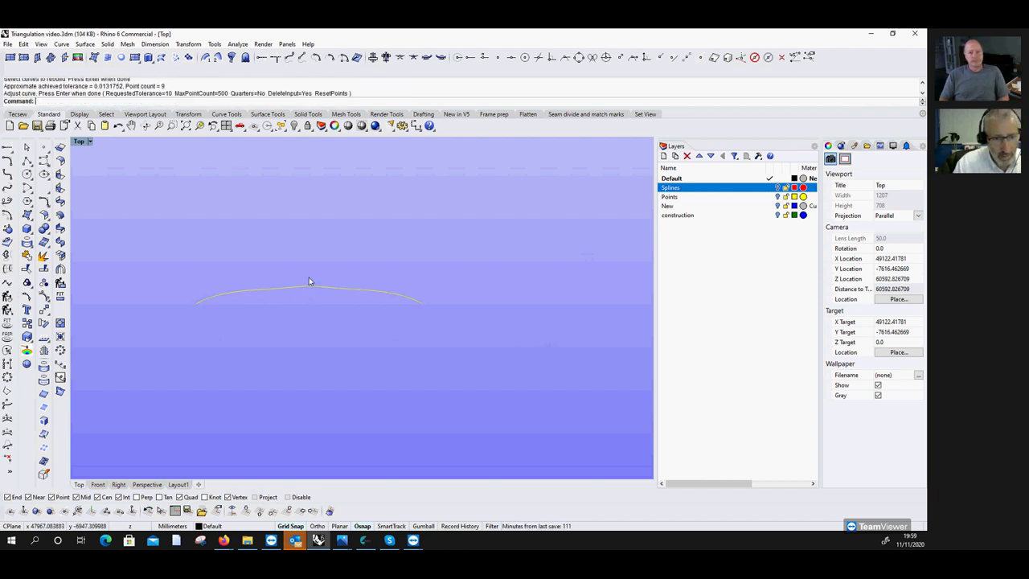
key("Return")
key("Return")
key("Return")
key("Return")
key("Return")
left_click(313, 287)
key("Return")
key("Return")
key("Return")
left_click(313, 286)
scroll(313, 288, "up", 3)
key("Return")
Nudge one point on the rebuilt curve, then start the Fair command.
left_click(306, 286)
left_click(305, 287)
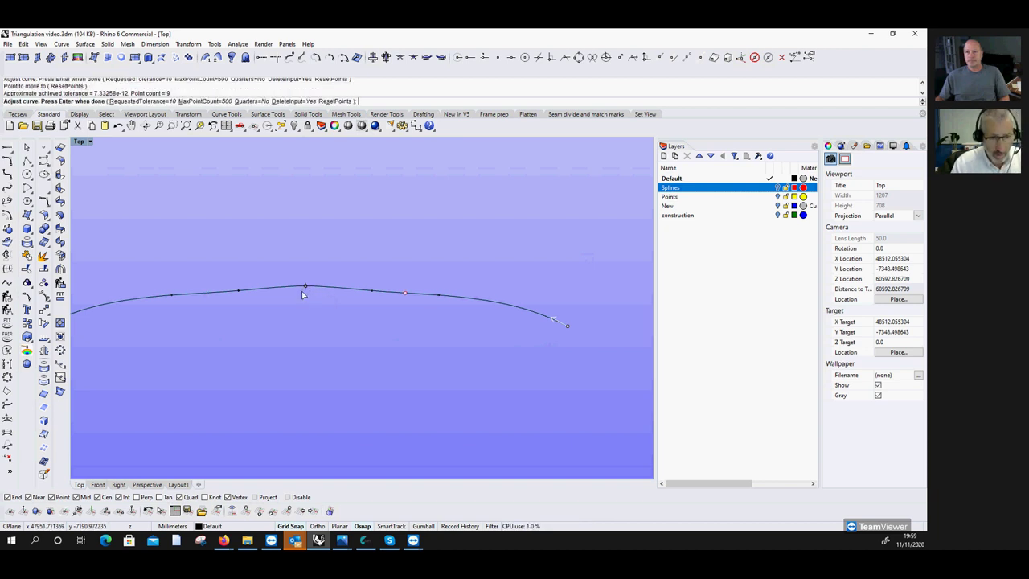
key("Return")
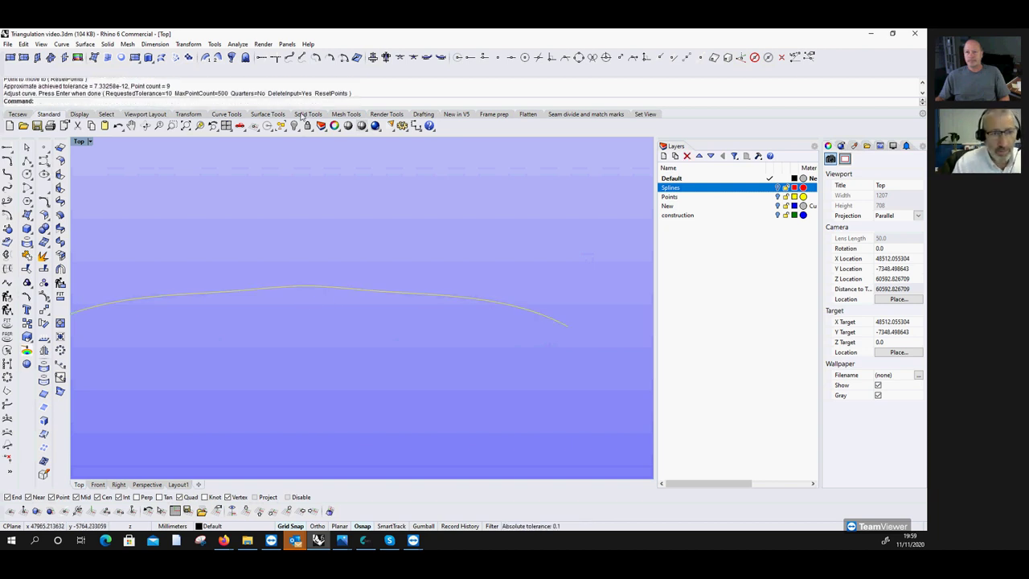
type("Fair")
key("Return")
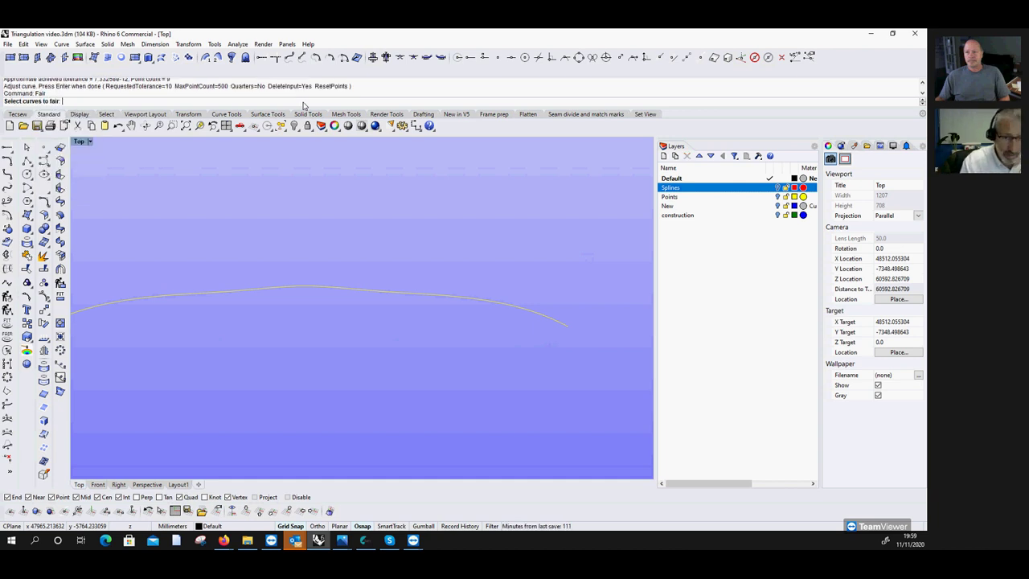
Fair the arch curve twice with the default tolerance.
key("Return")
key("Return")
key("Return")
left_click(298, 286)
key("Return")
key("Return")
key("Return")
left_click(302, 287)
key("Return")
key("Return")
key("Return")
key("Return")
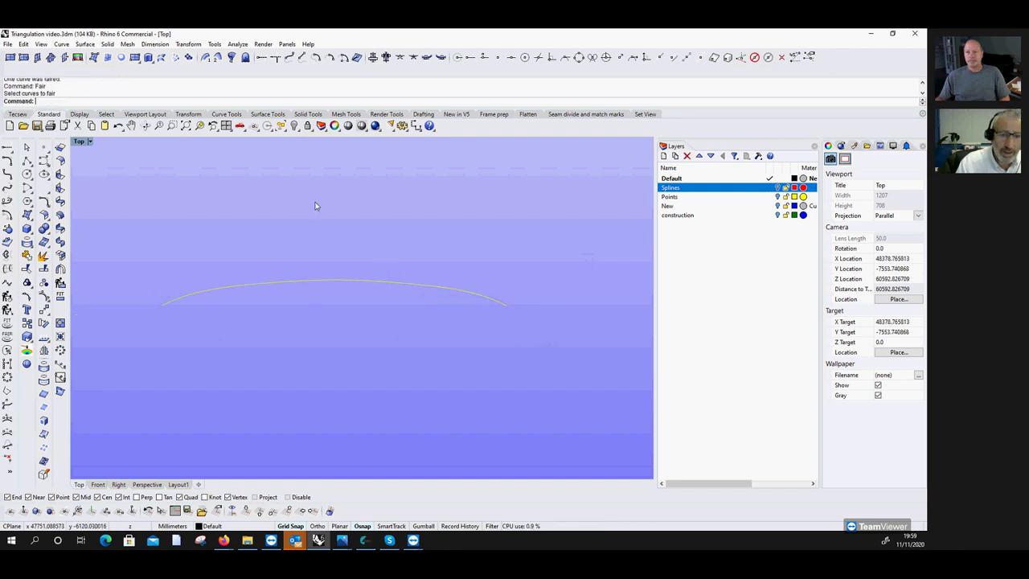
Measure the faired curve's radius at points along its crest with Analyze > Radius.
left_click(238, 44)
left_click(242, 148)
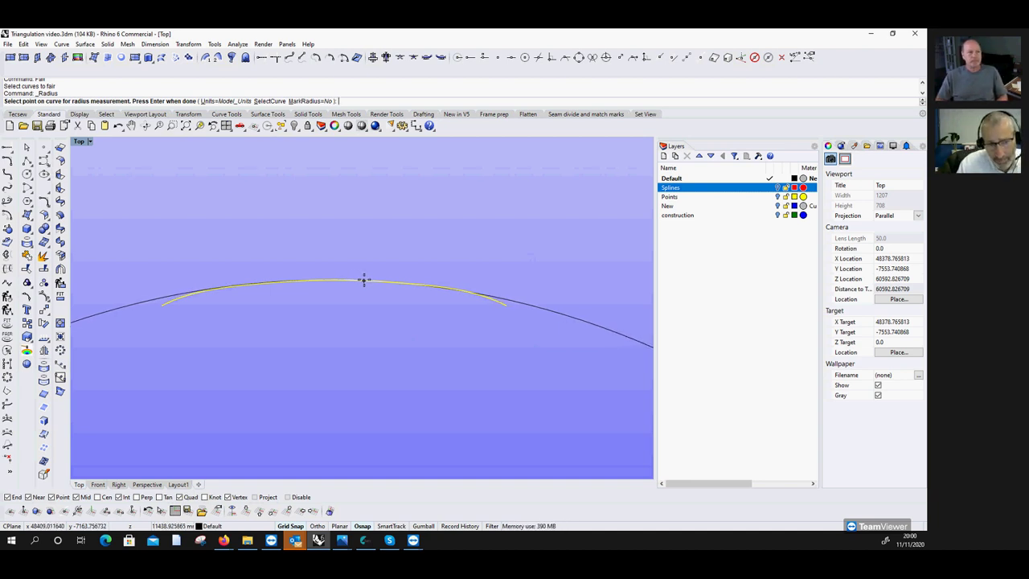
key("Return")
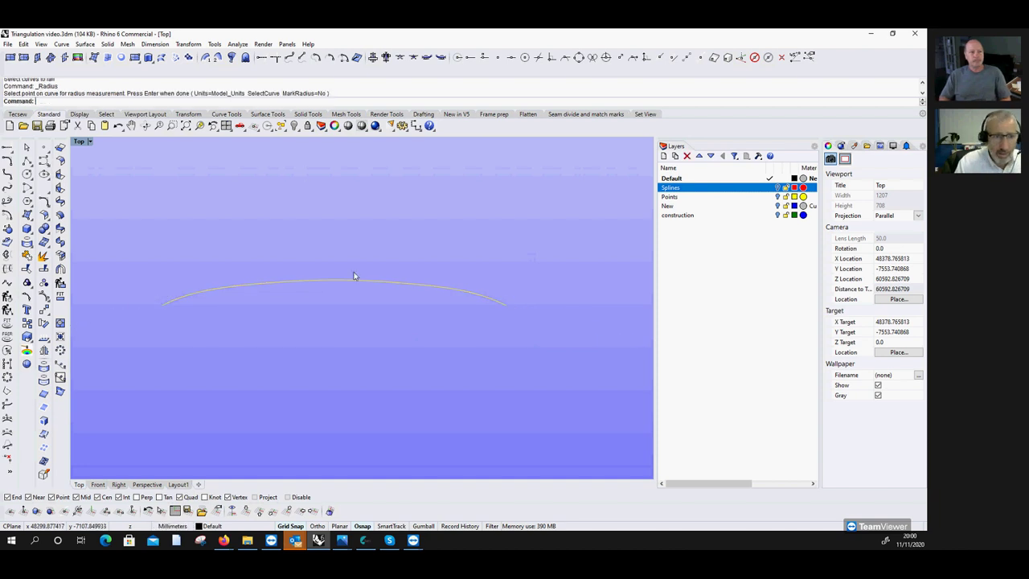
Reveal the hidden profile, hide the curve, start a radius check, then cancel and show everything again.
left_click(294, 126)
scroll(230, 289, "up", 2)
key("Return")
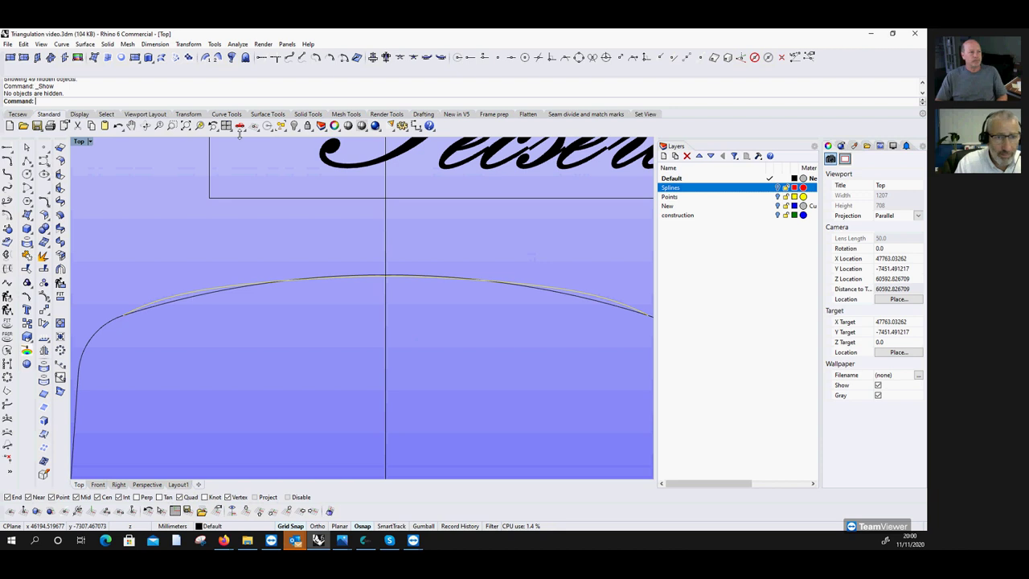
left_click(294, 127)
left_click(237, 43)
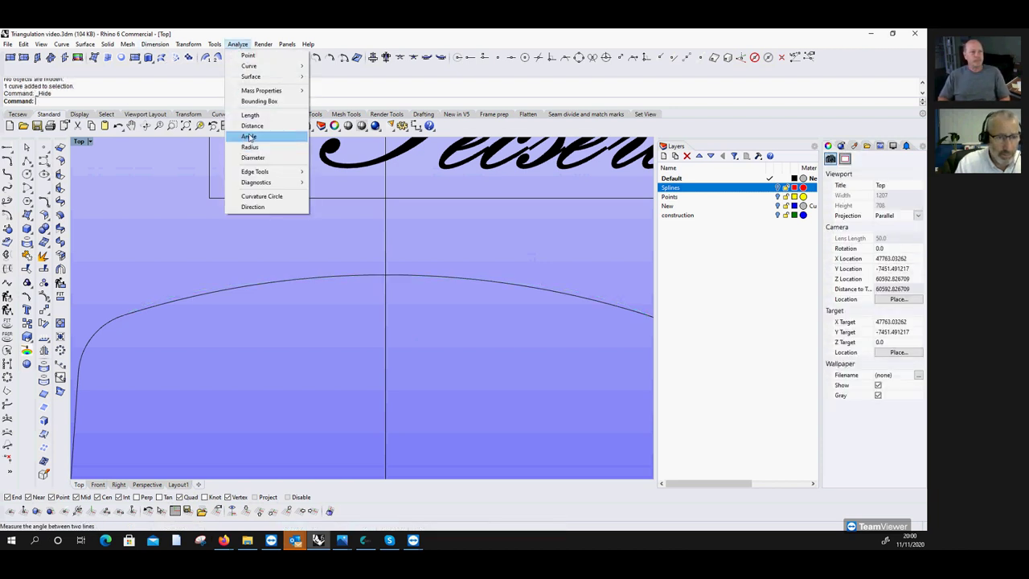
left_click(252, 148)
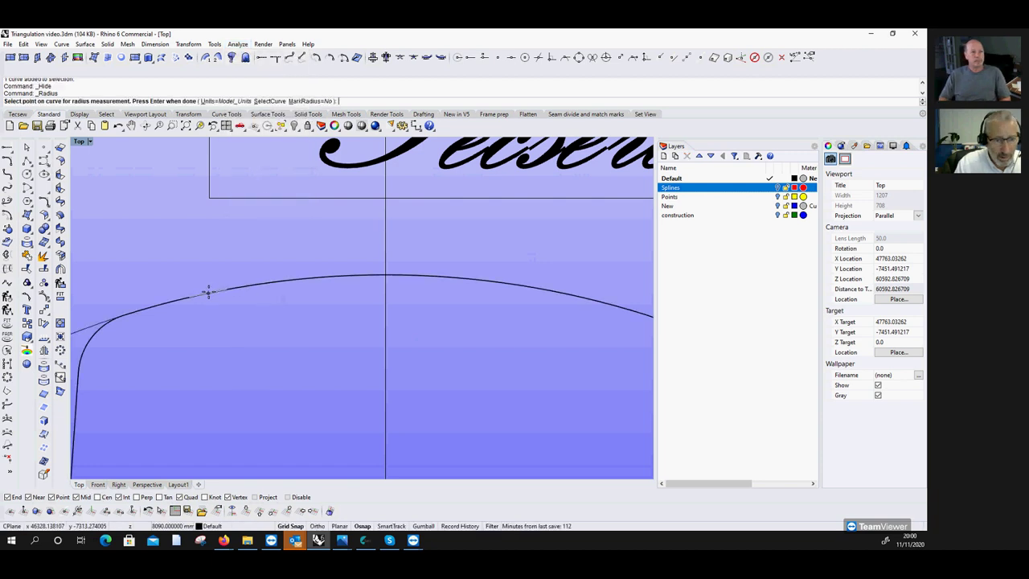
scroll(258, 285, "down", 3)
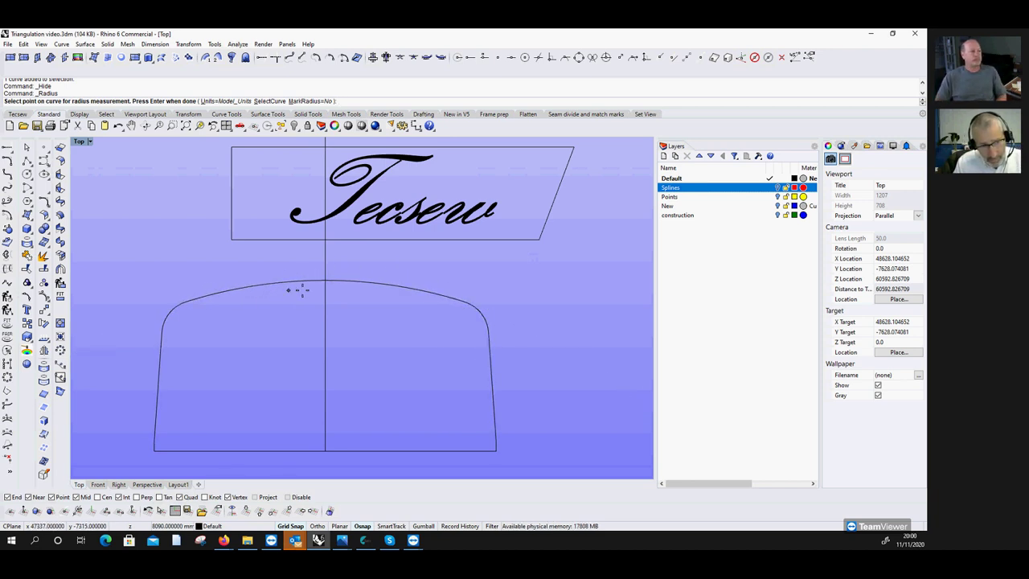
right_click(294, 125)
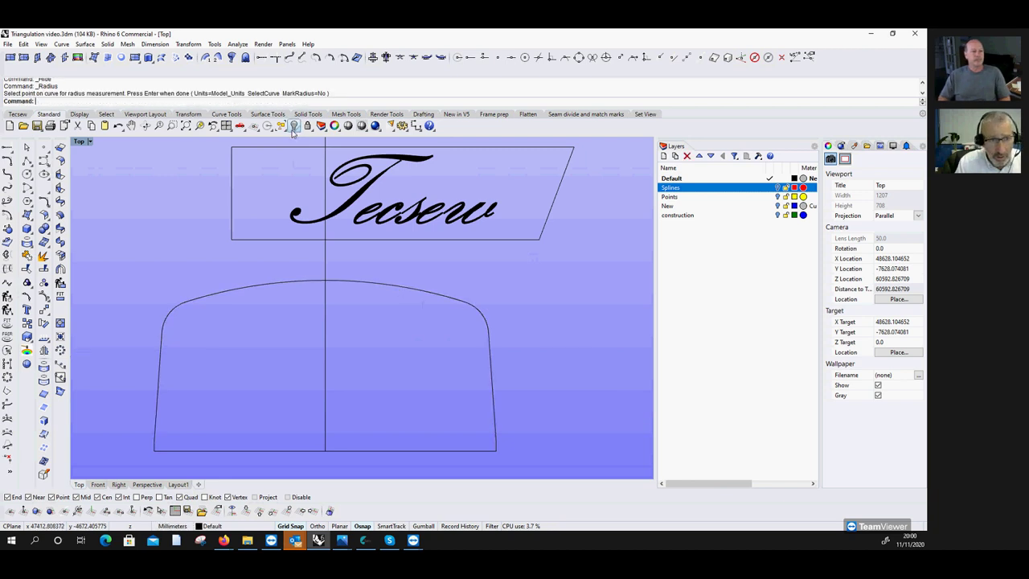
scroll(253, 289, "up", 2)
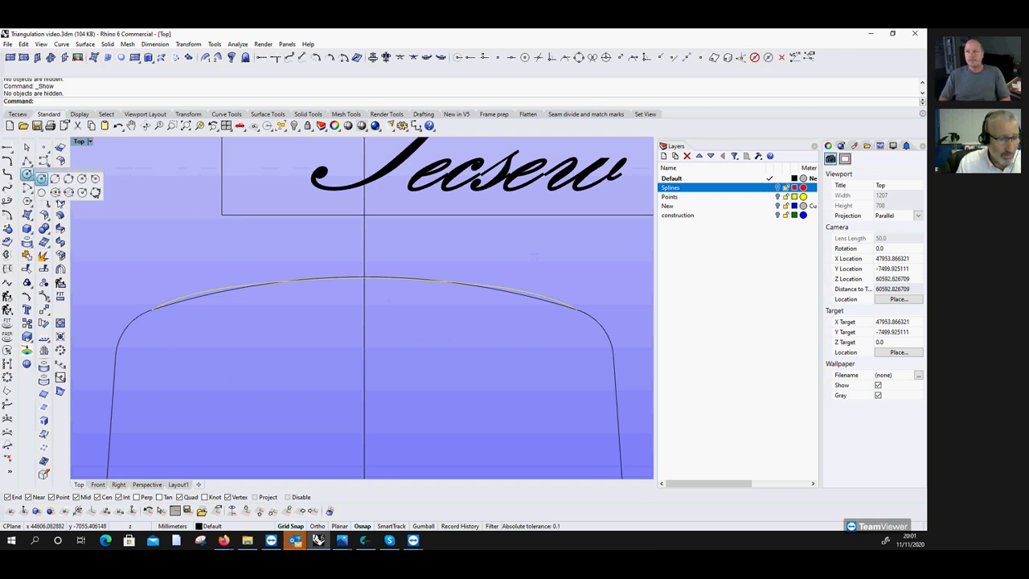
Draw a 200-radius circle in the arch profile's lower left.
left_click(28, 174)
left_click(206, 389)
right_click(224, 415)
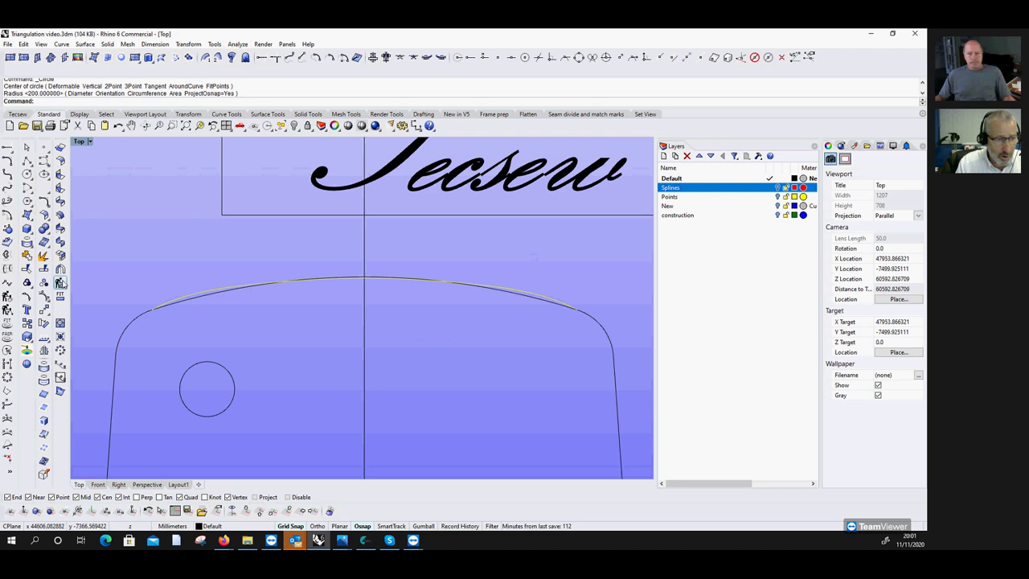
Copy the circle from its centre with Ortho on, placing the copy to its right.
left_click(27, 323)
left_click(233, 389)
right_click(218, 386)
left_click(204, 389)
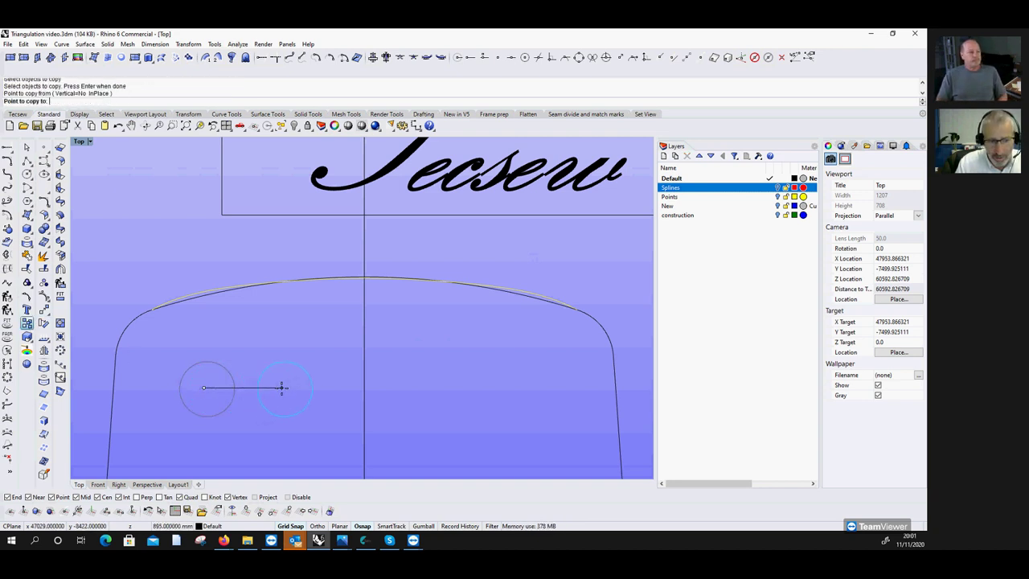
left_click(318, 526)
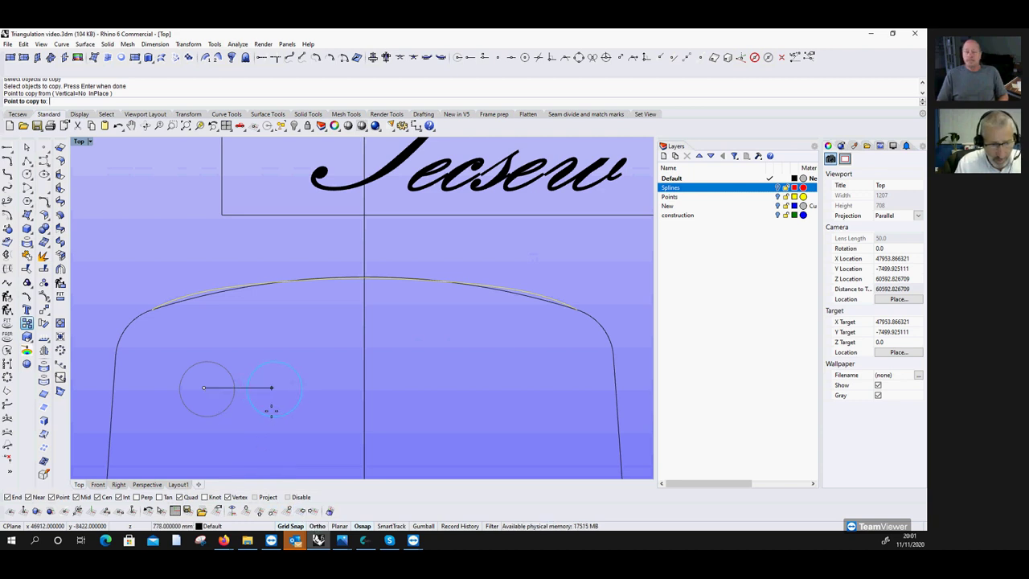
left_click(274, 411)
key("Return")
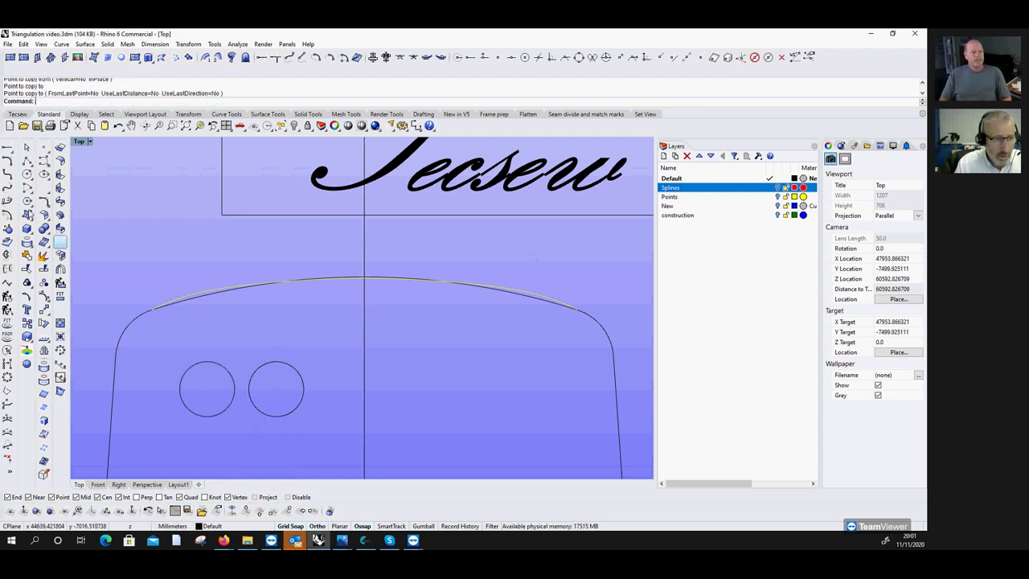
left_click(27, 160)
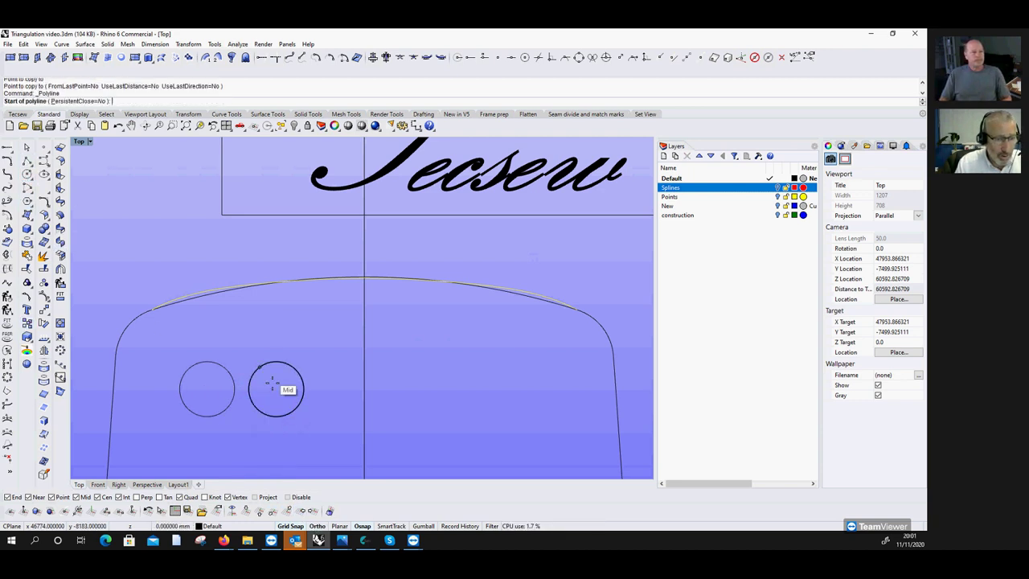
Draw a horizontal line from the left circle's top across the profile's interior.
left_click(207, 363)
left_click(561, 394)
key("Return")
Run Tube with a radius of 12.5.
type("Tube")
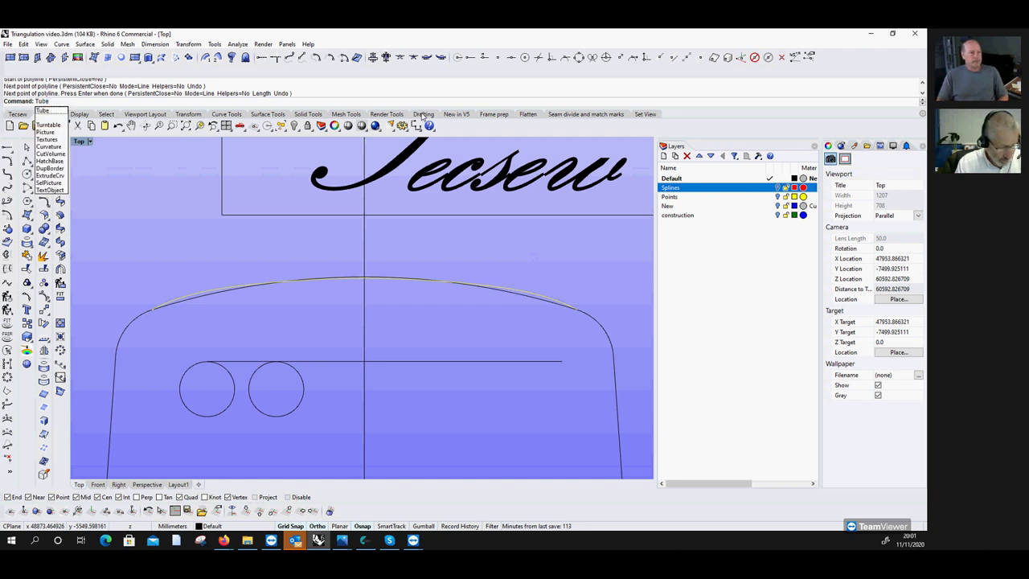
key("Return")
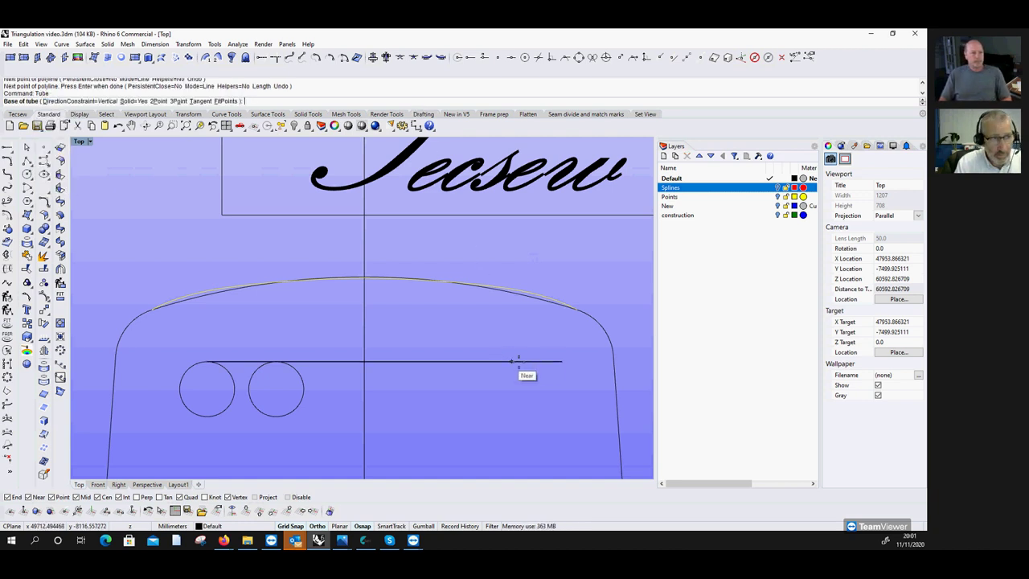
key("Escape")
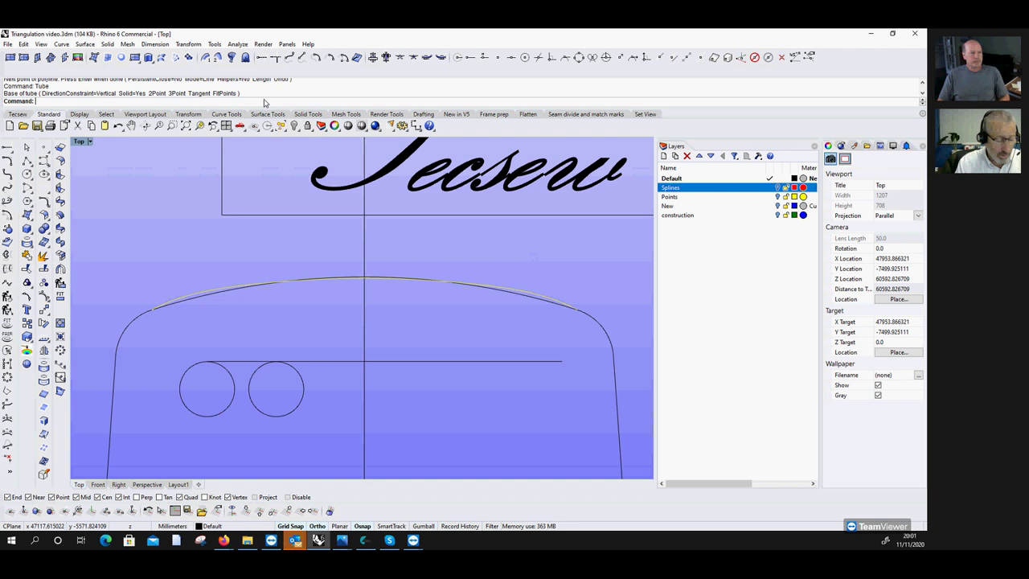
key("Return")
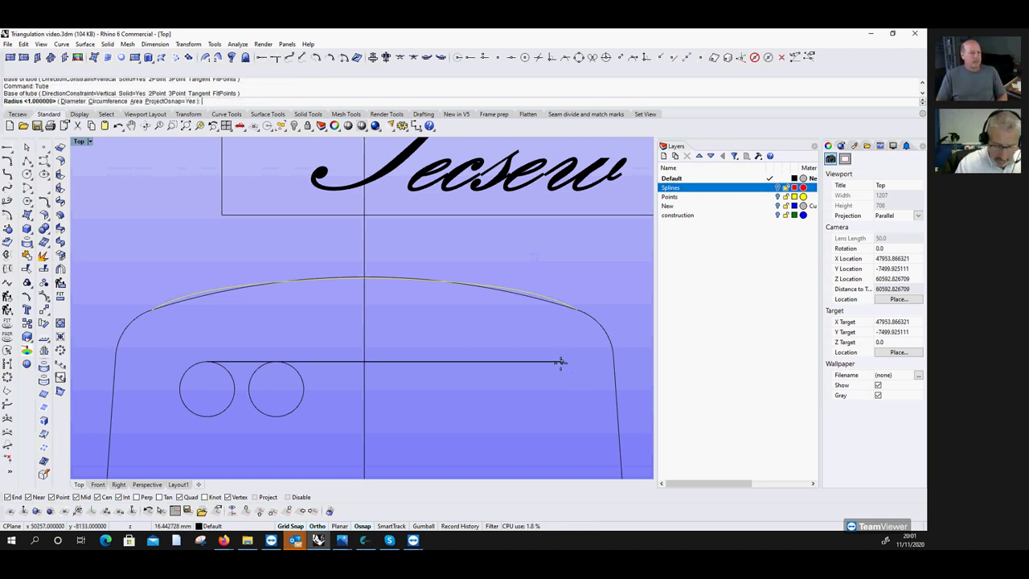
type("12.5")
key("Return")
key("Return")
key("Return")
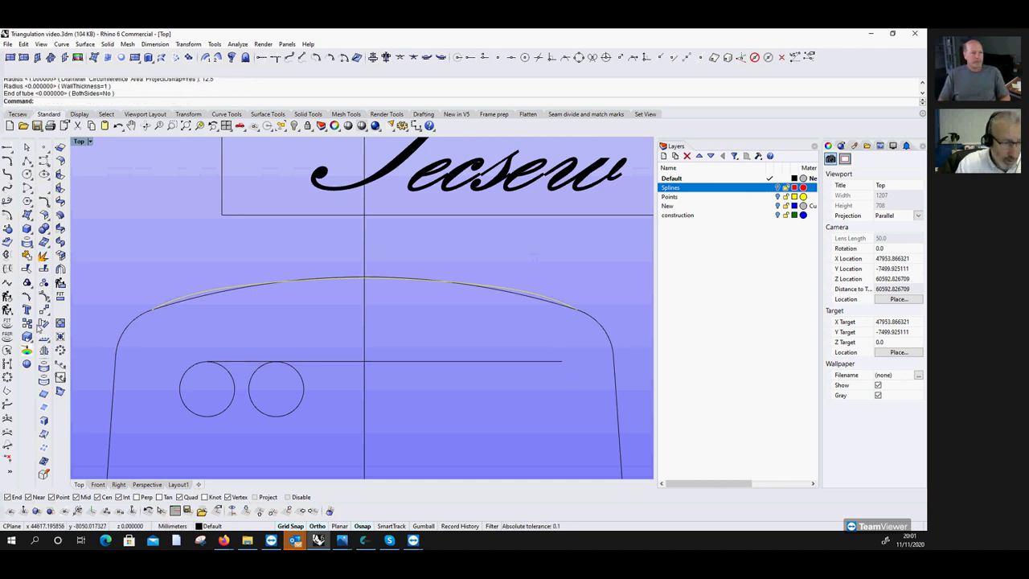
left_click(27, 323)
Copy the left circle from its bottom point to sit above, between the two lower circles.
left_click(231, 383)
key("Return")
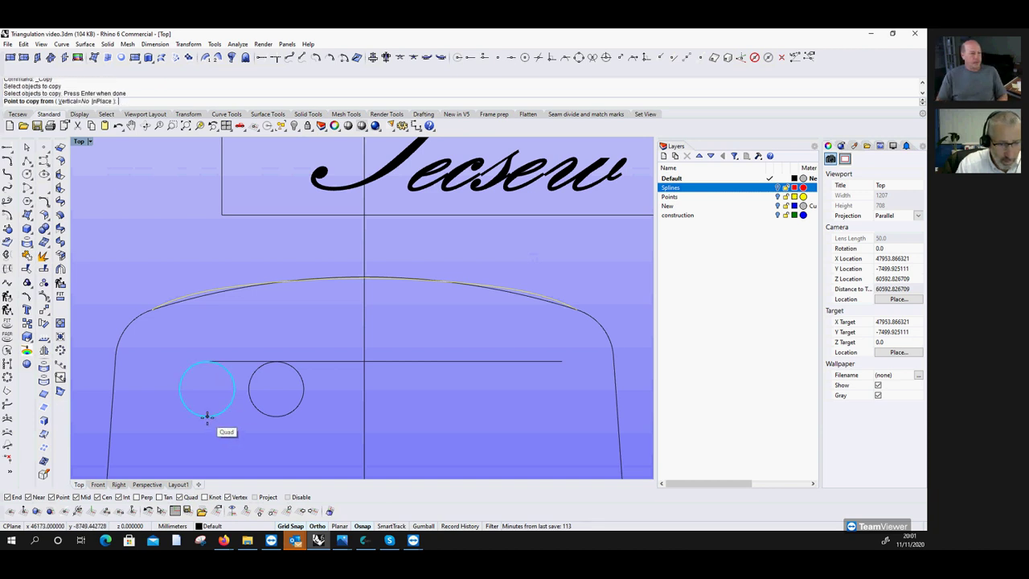
left_click(207, 416)
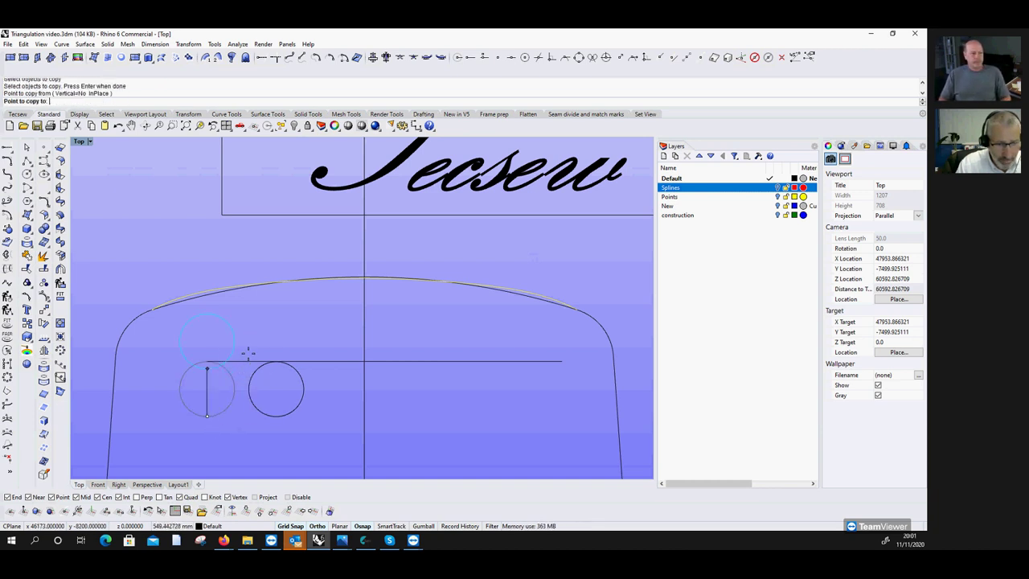
scroll(246, 395, "up", 3)
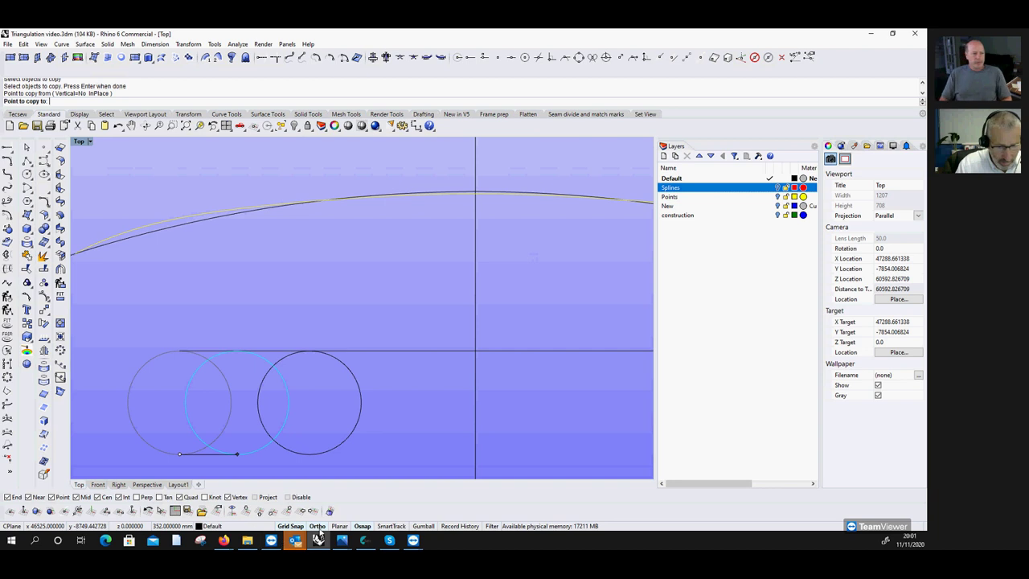
left_click(244, 363)
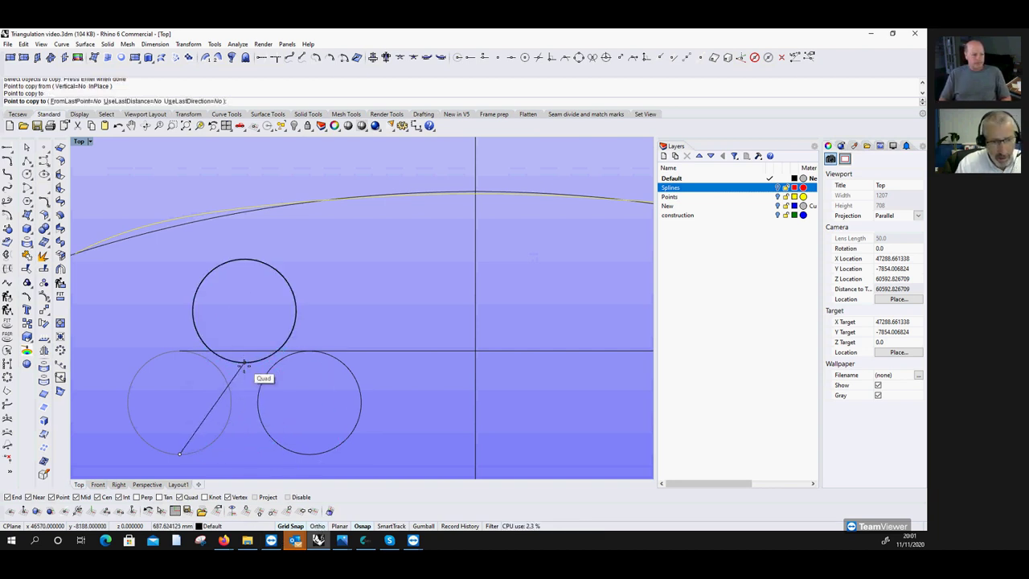
key("Return")
Start moving the upper circle but leave it in place.
left_click(45, 322)
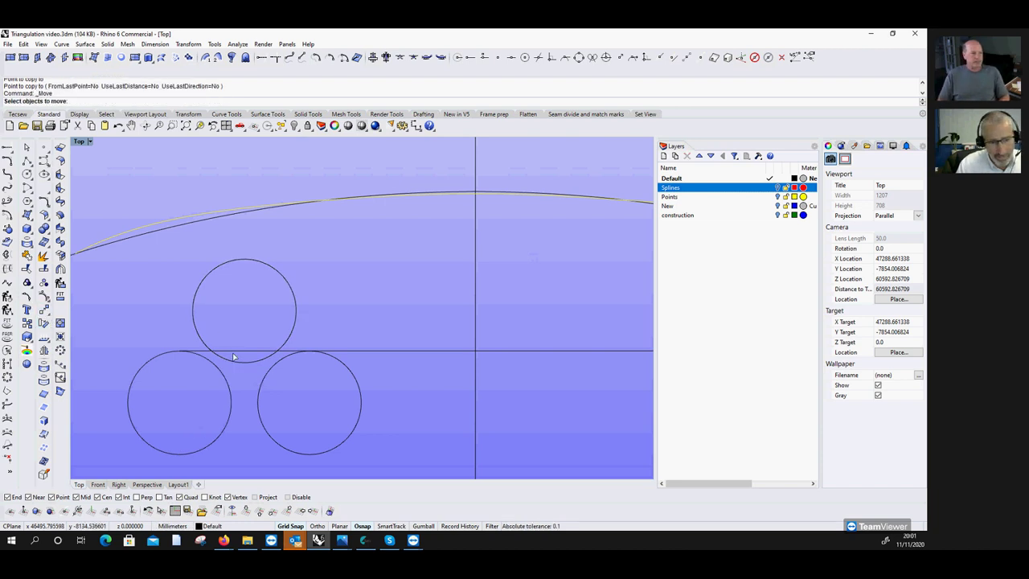
left_click(239, 262)
key("Return")
left_click(245, 316)
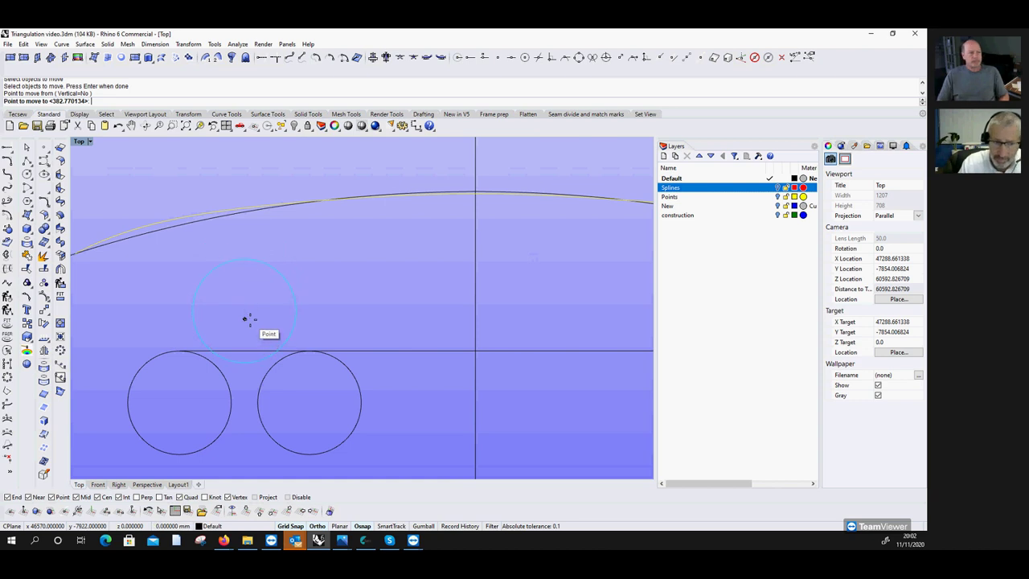
left_click(245, 319)
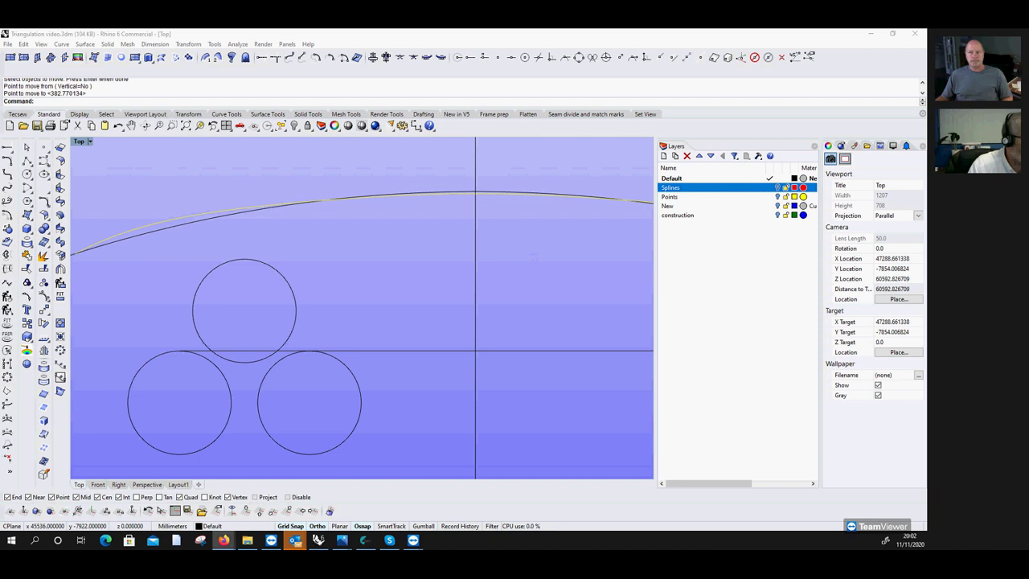
key("alt+Tab")
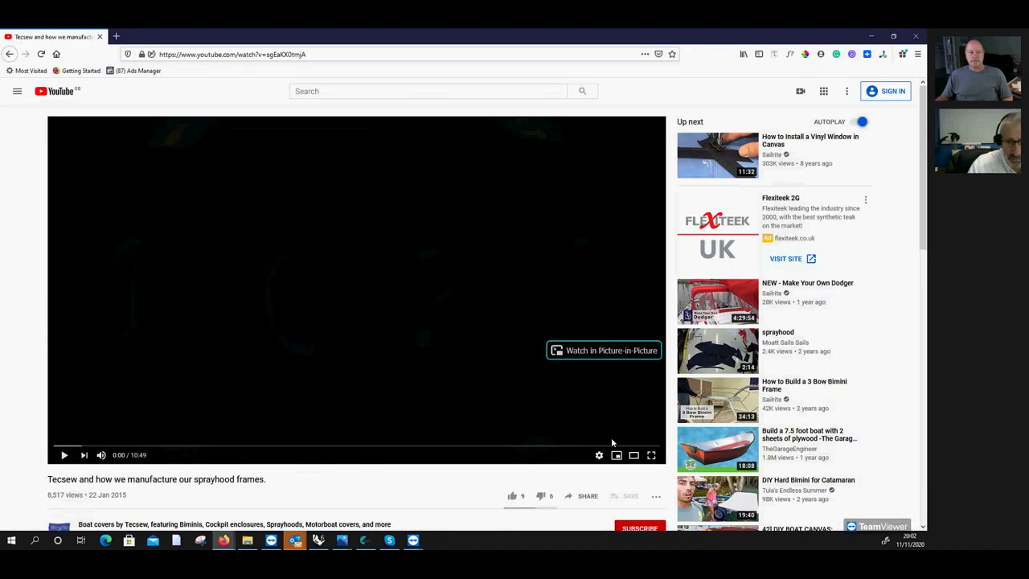
Play the Tecsew frame video muted and skip ahead to about 2:52 in the bending footage.
left_click(66, 456)
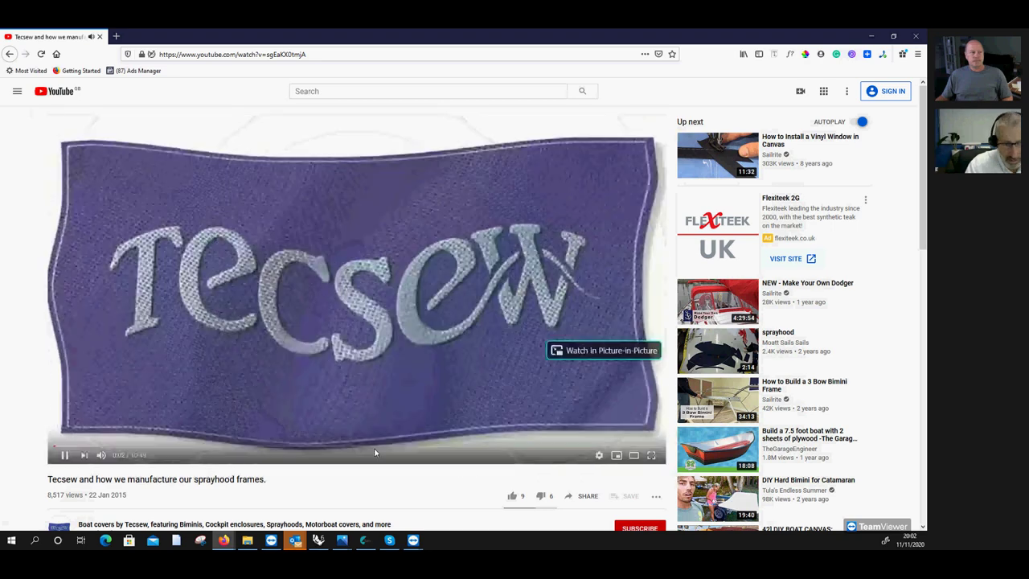
left_click(100, 455)
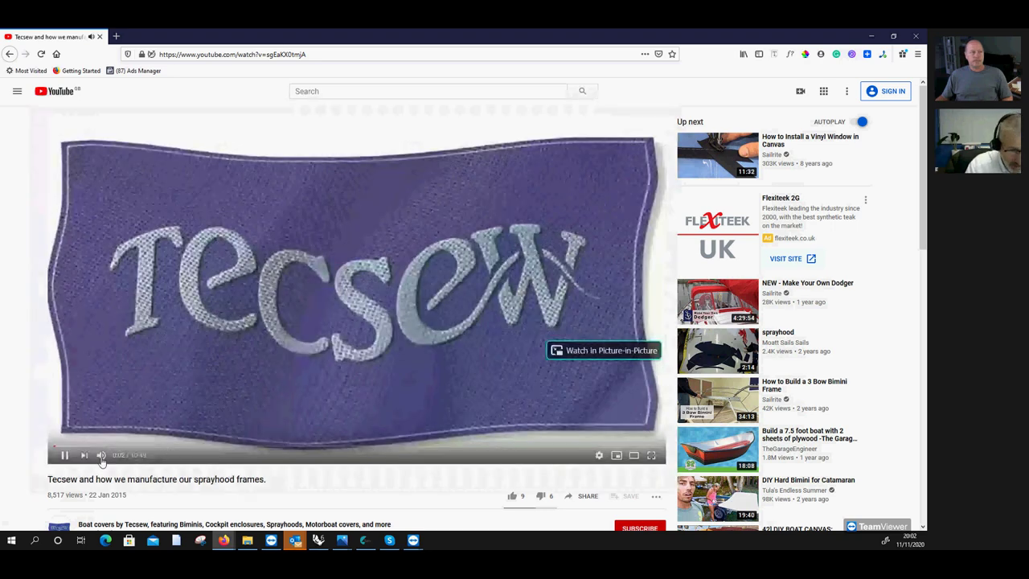
left_click(178, 447)
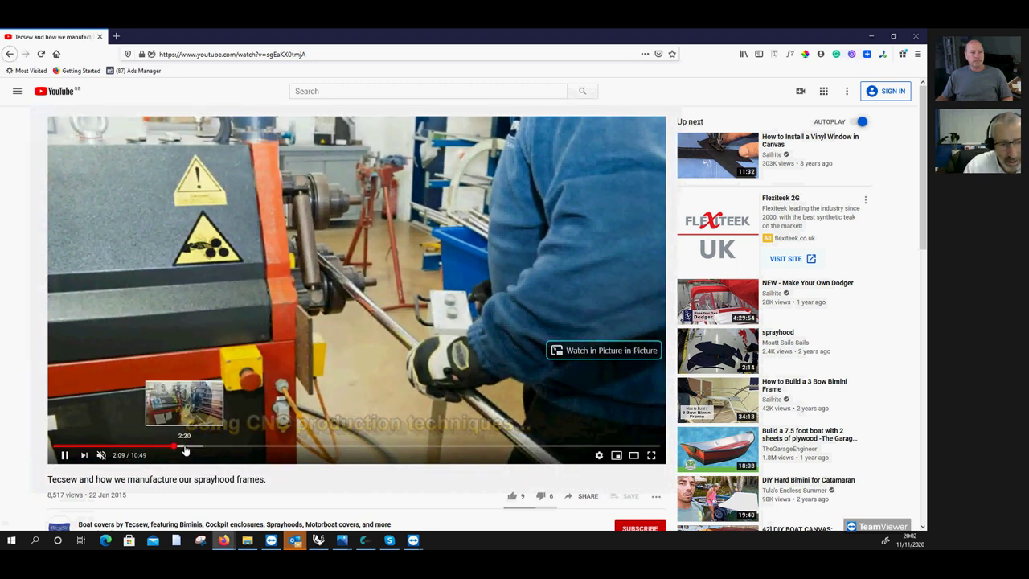
left_click(195, 447)
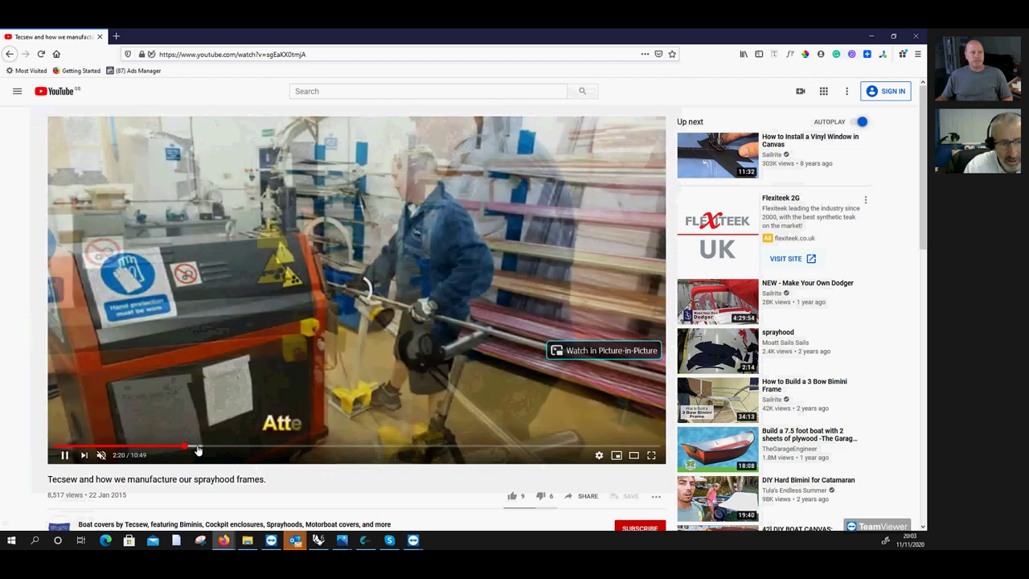
left_click(200, 447)
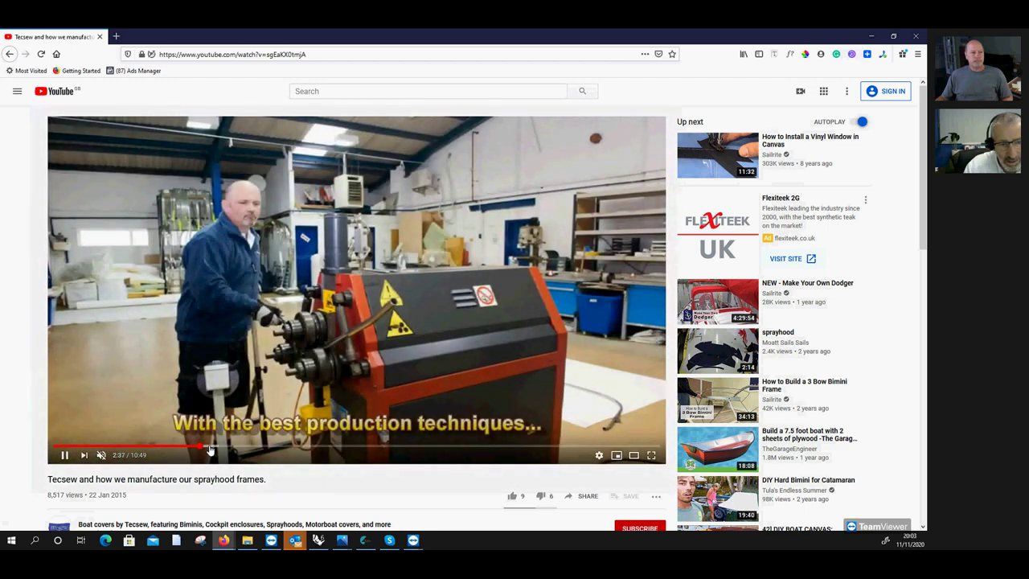
left_click(214, 447)
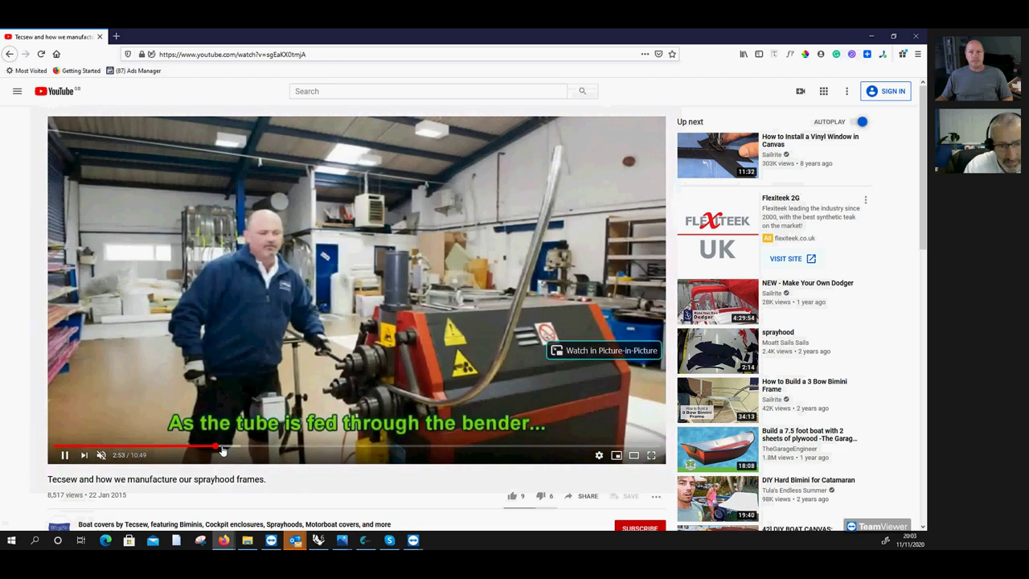
Jump the video to 3:00 and let it play on to about 5:05.
left_click(223, 448)
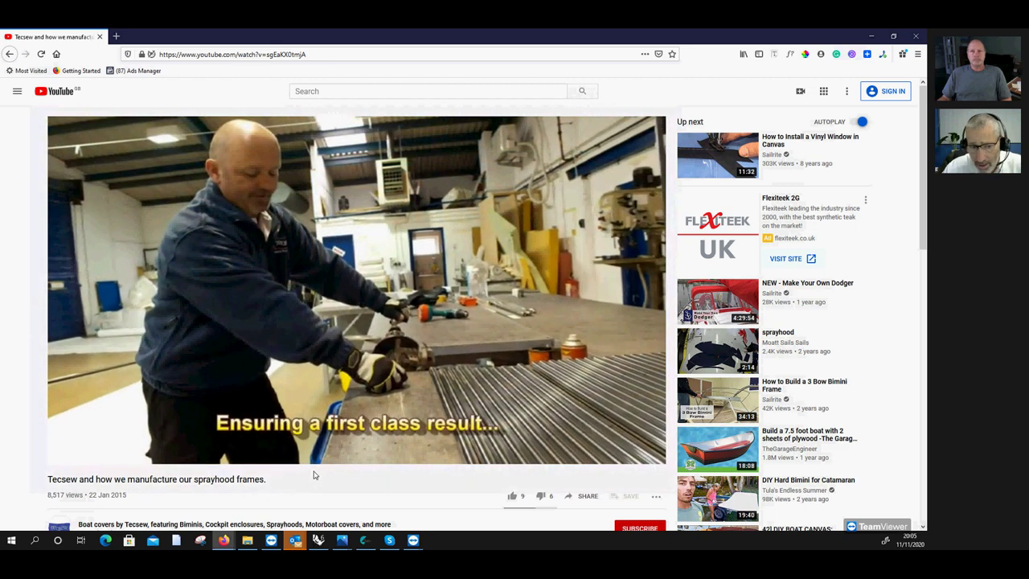
Skip the Tecsew frame video past 5:43 and 6:41 to the end-plugs scene at 6:54.
mouse_move(362, 293)
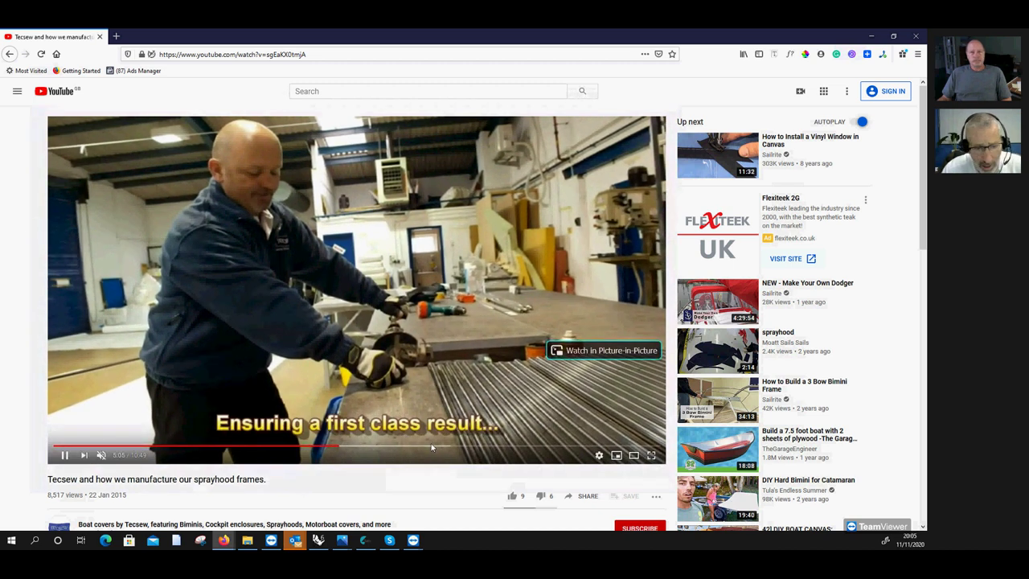
left_click(375, 445)
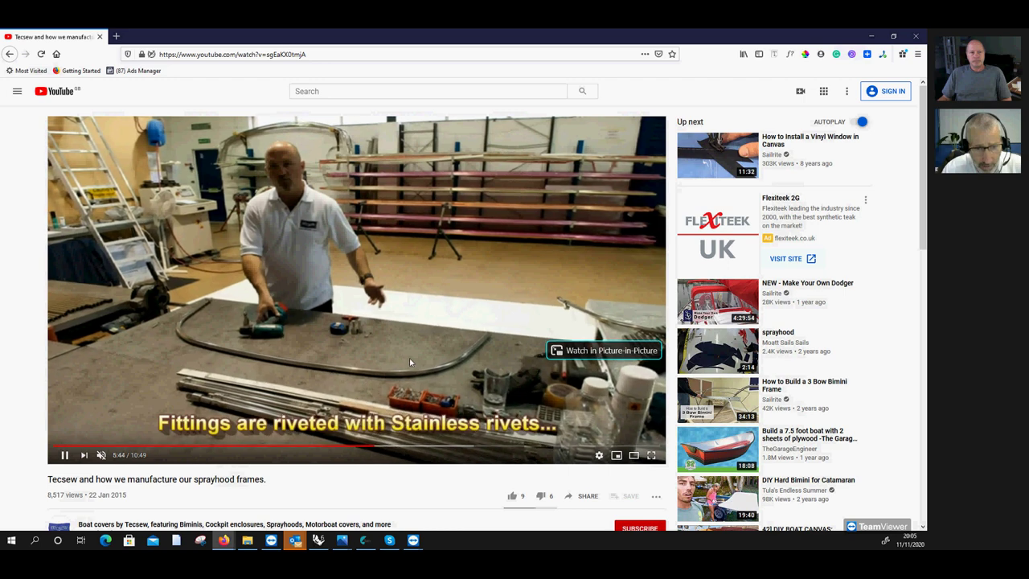
left_click(429, 450)
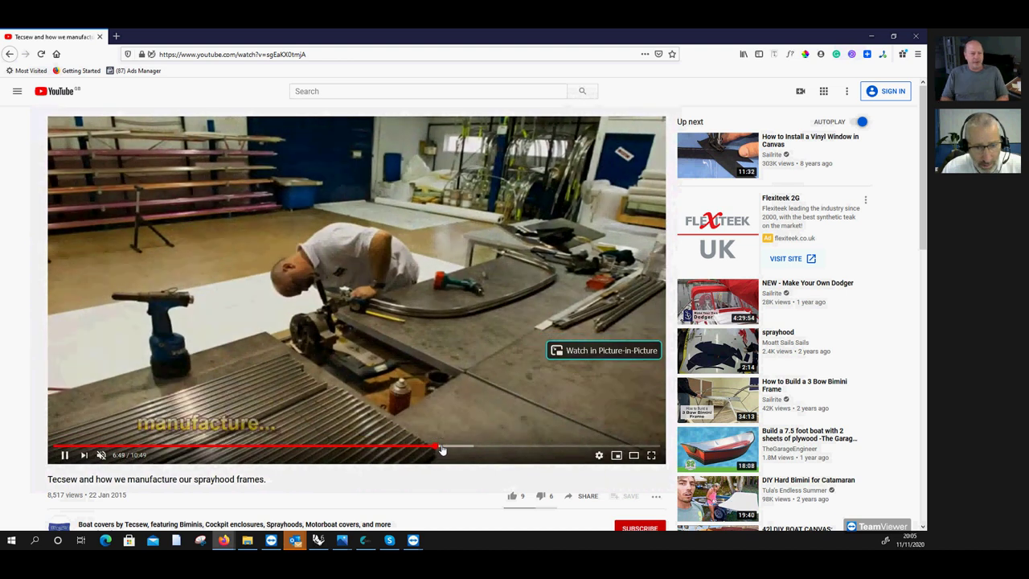
left_click(441, 451)
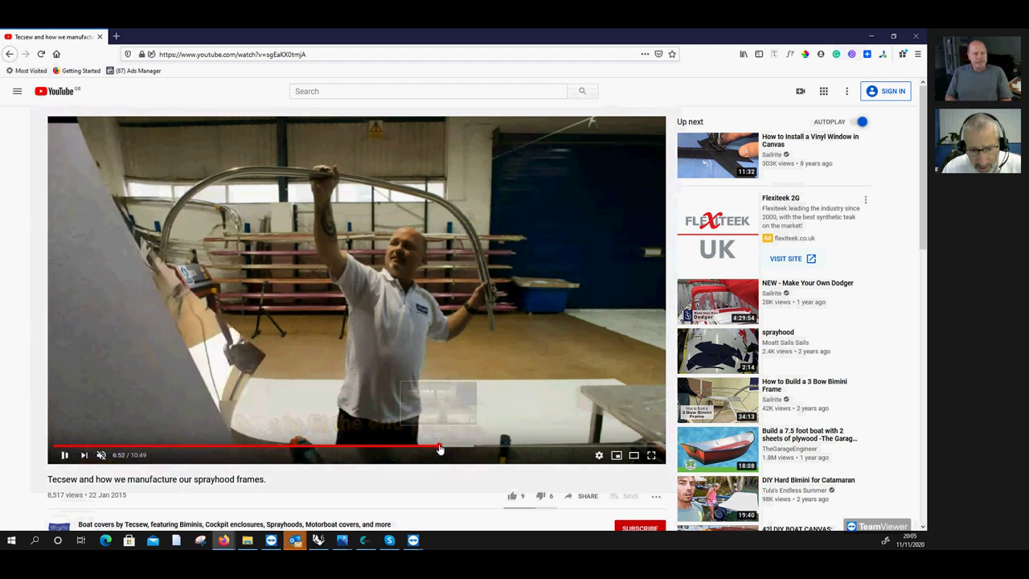
left_click(442, 449)
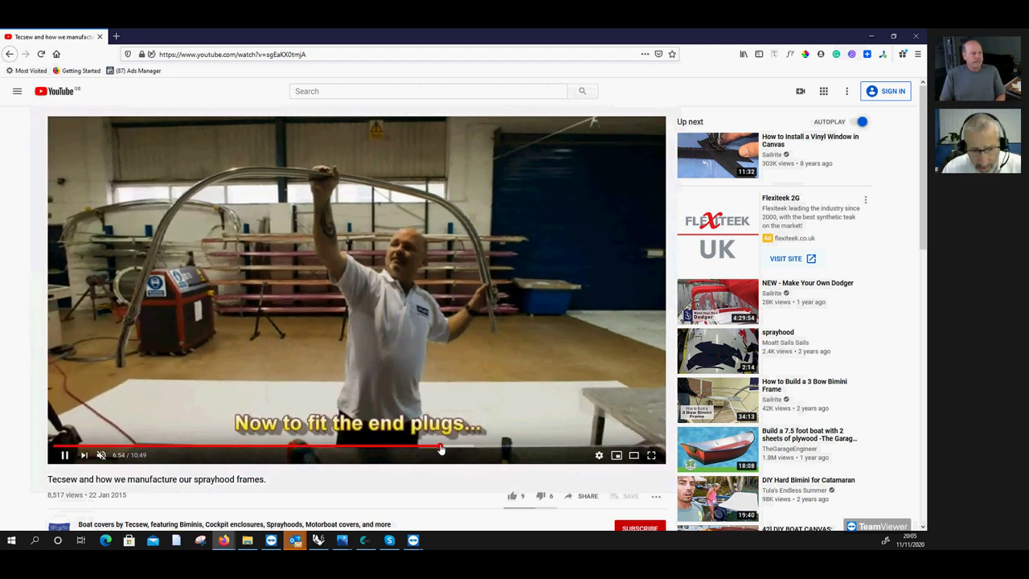